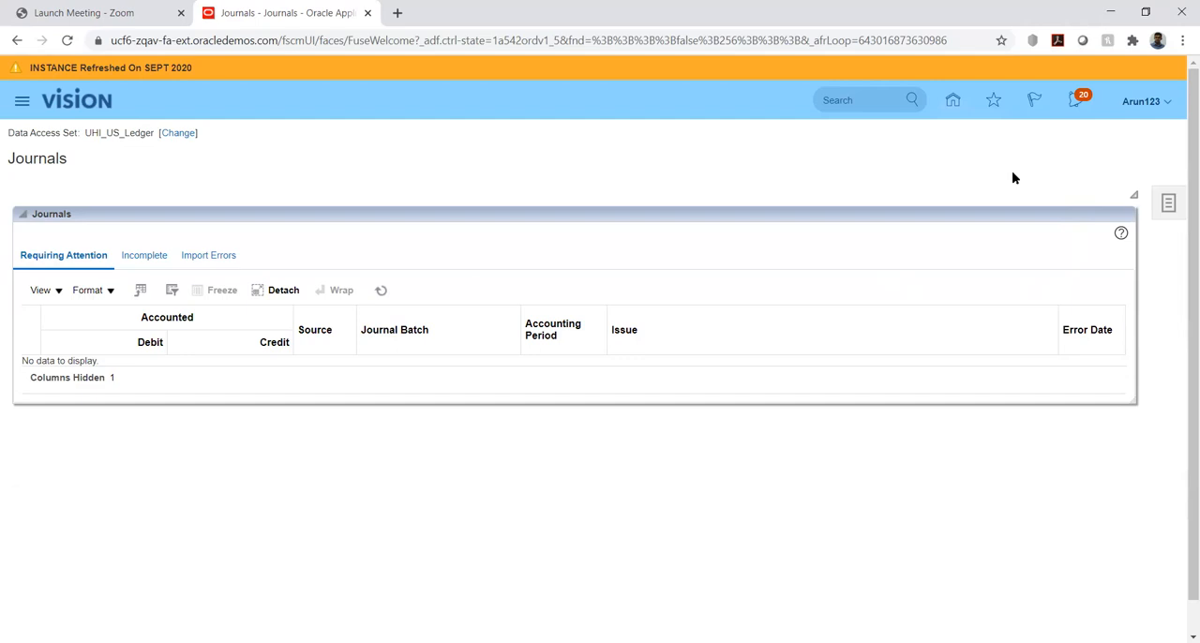
Download the Create Journal in Spreadsheet template from the Journals tasks and open JournalEntry (2).xlsx in Excel
click(814, 641)
click(1169, 208)
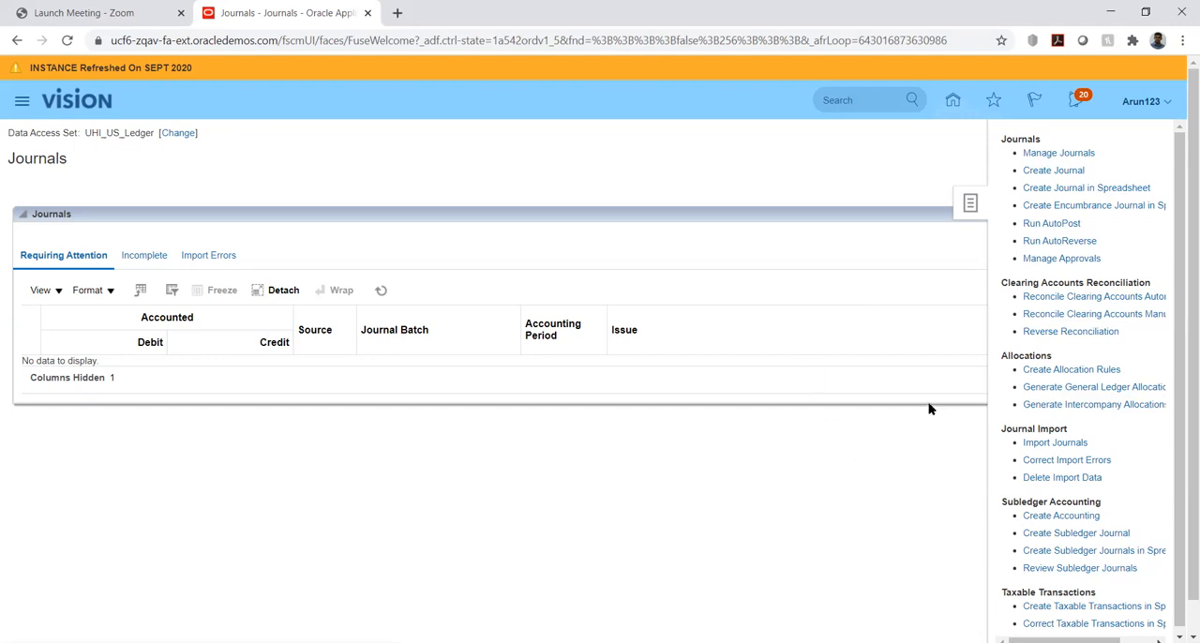
click(1050, 191)
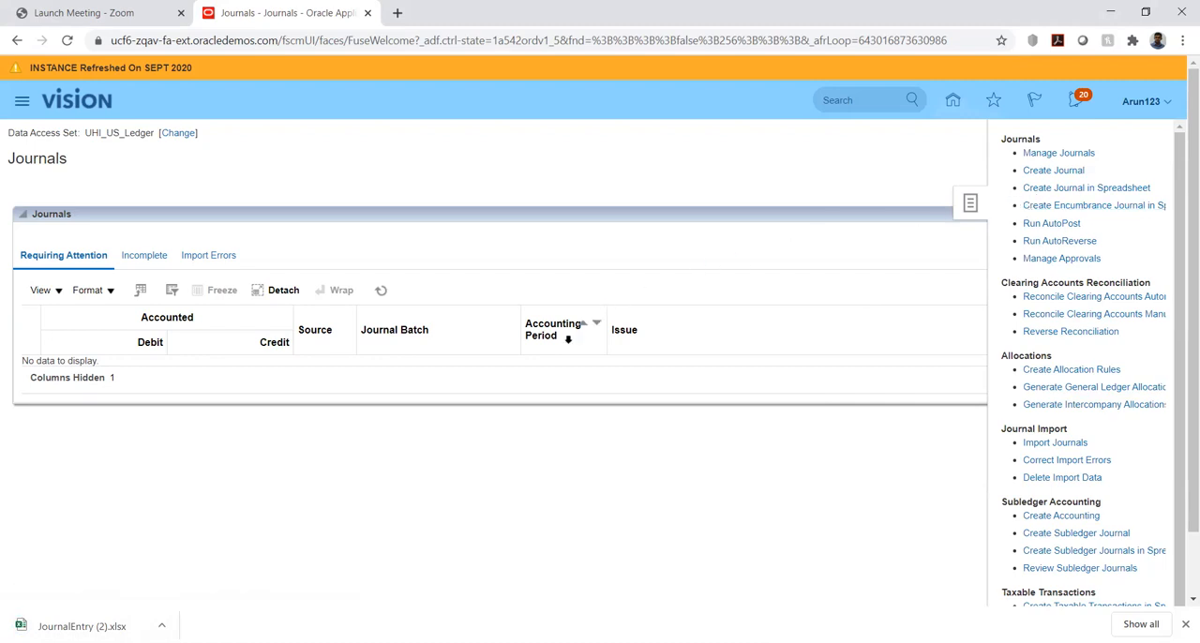
click(87, 623)
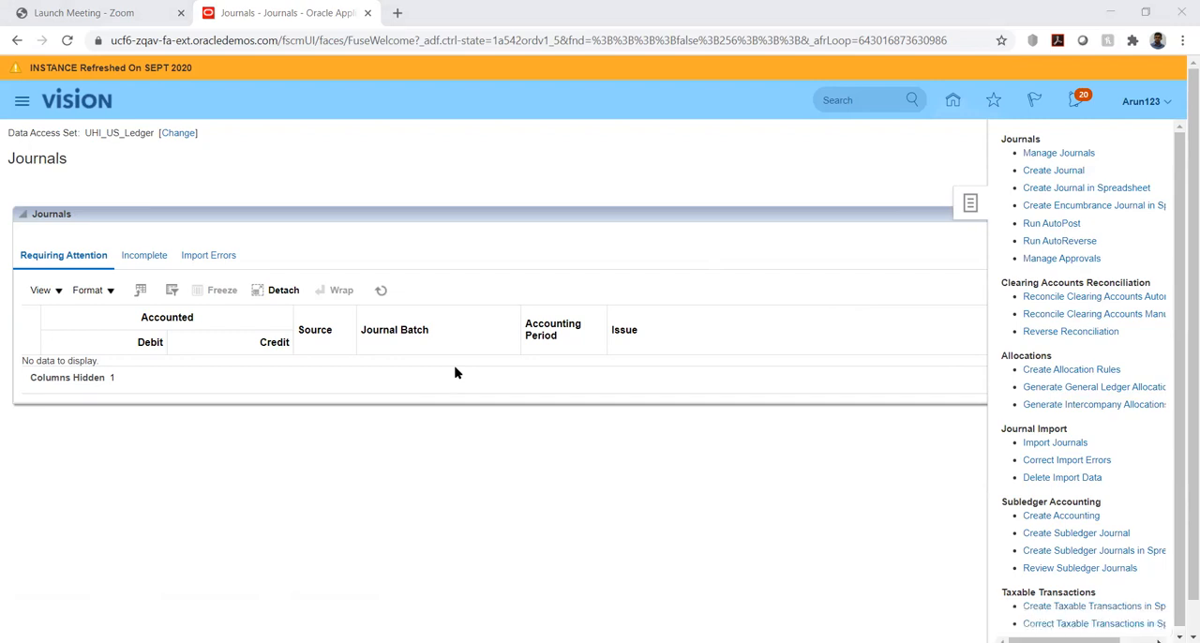
key(Return)
key(alt+Tab)
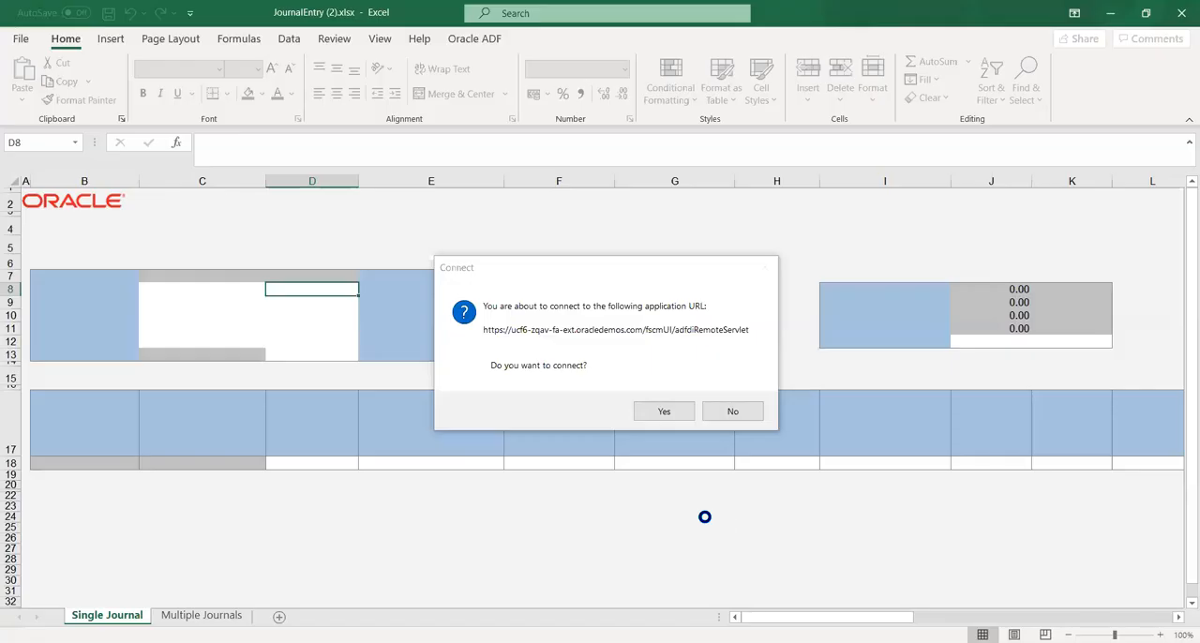
Accept the connection to the application URL and sign in to Oracle Applications Cloud with the user ID and account password
click(662, 413)
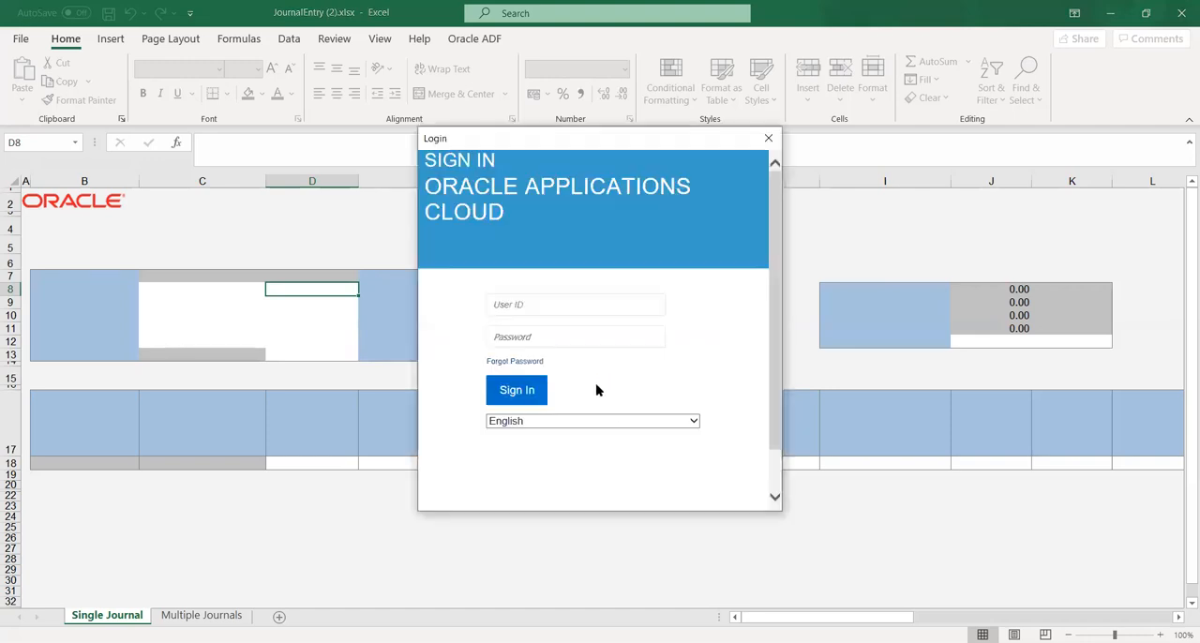
click(567, 308)
text(Arun123)
key(Tab)
text(••••••••••)
click(523, 391)
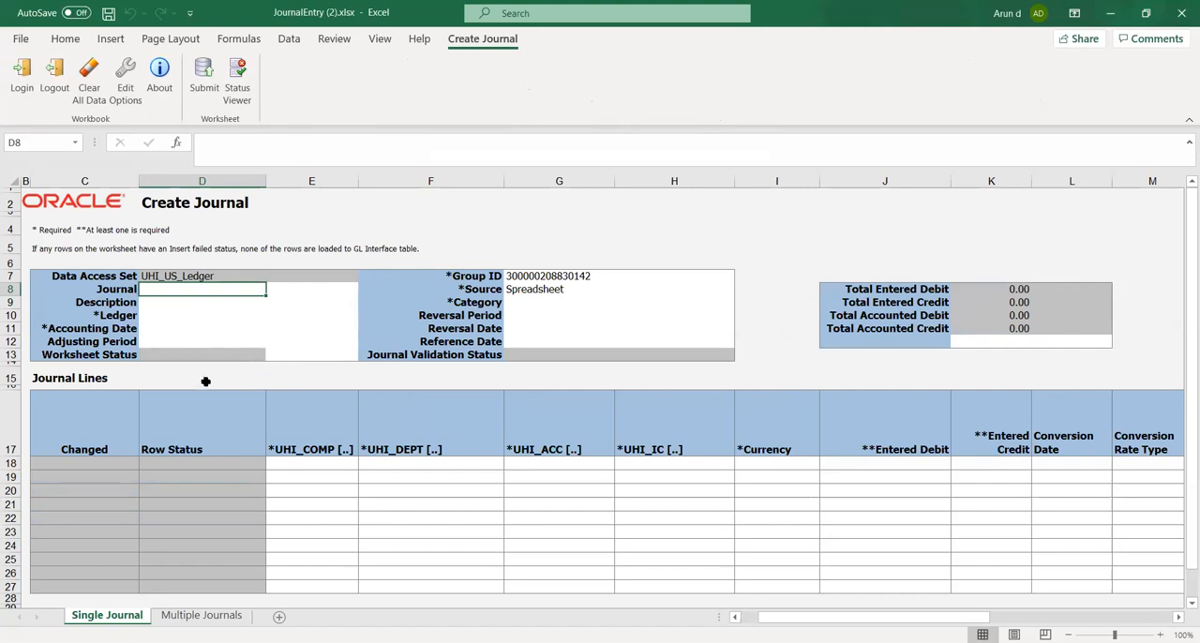
scroll(171, 388, down, 1)
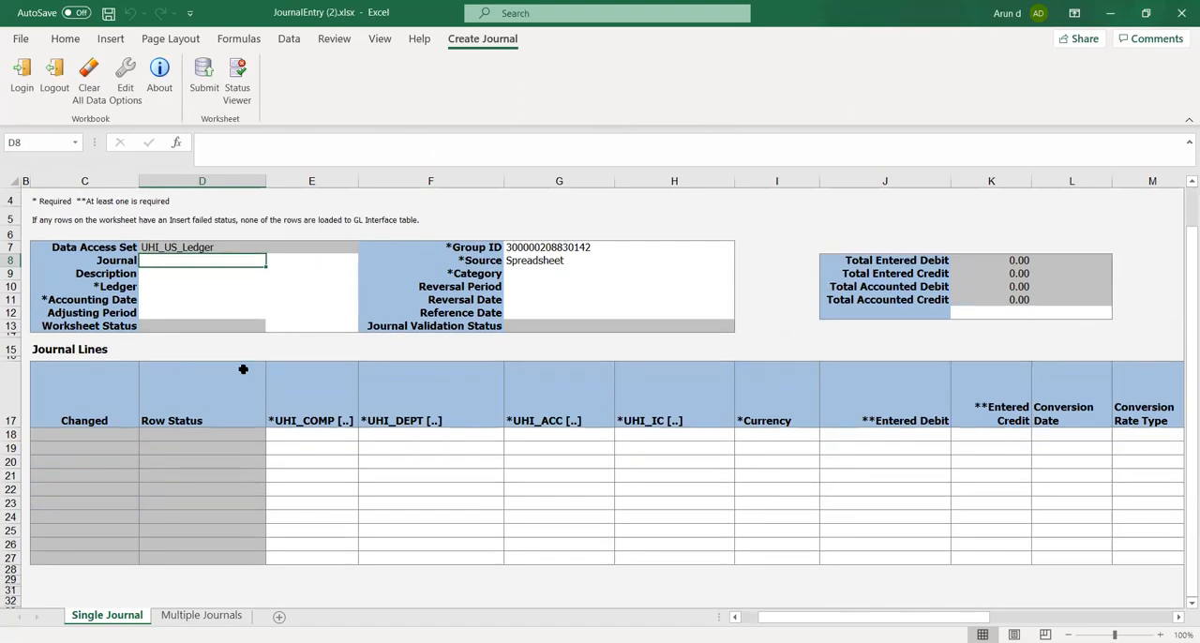
click(527, 275)
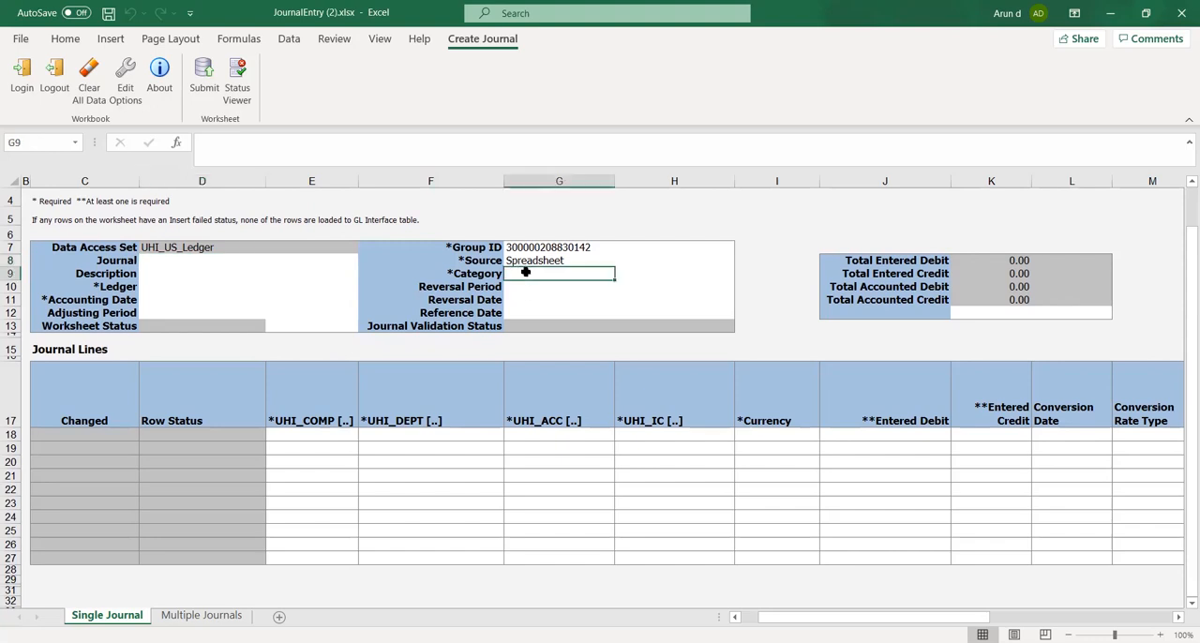
click(525, 262)
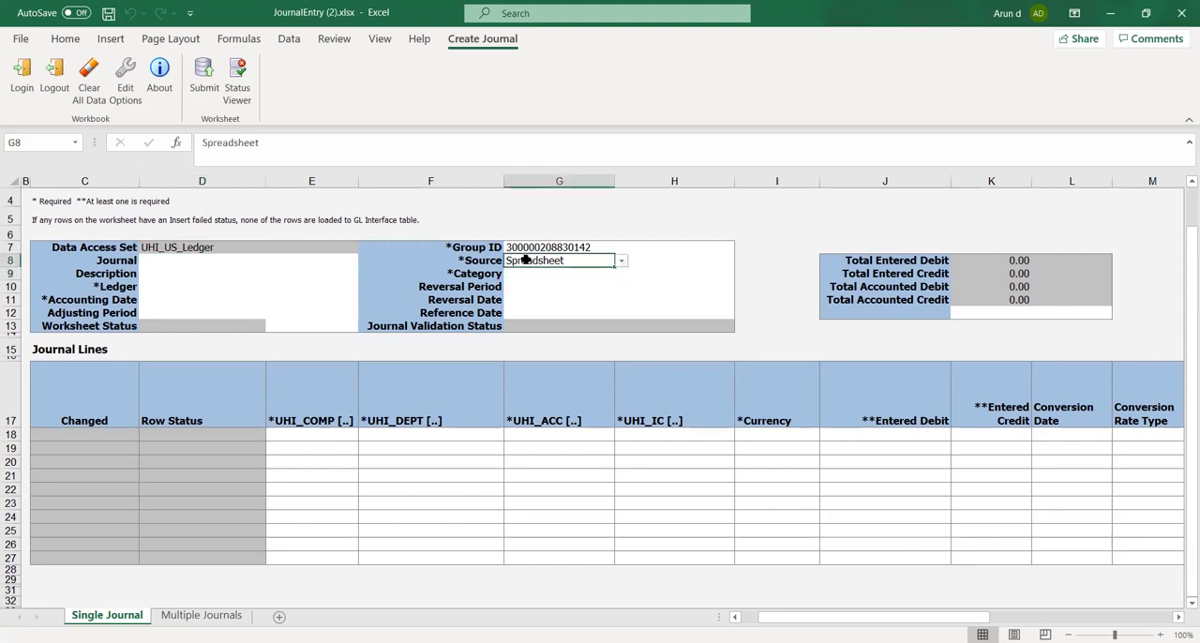
click(622, 262)
click(623, 266)
click(523, 280)
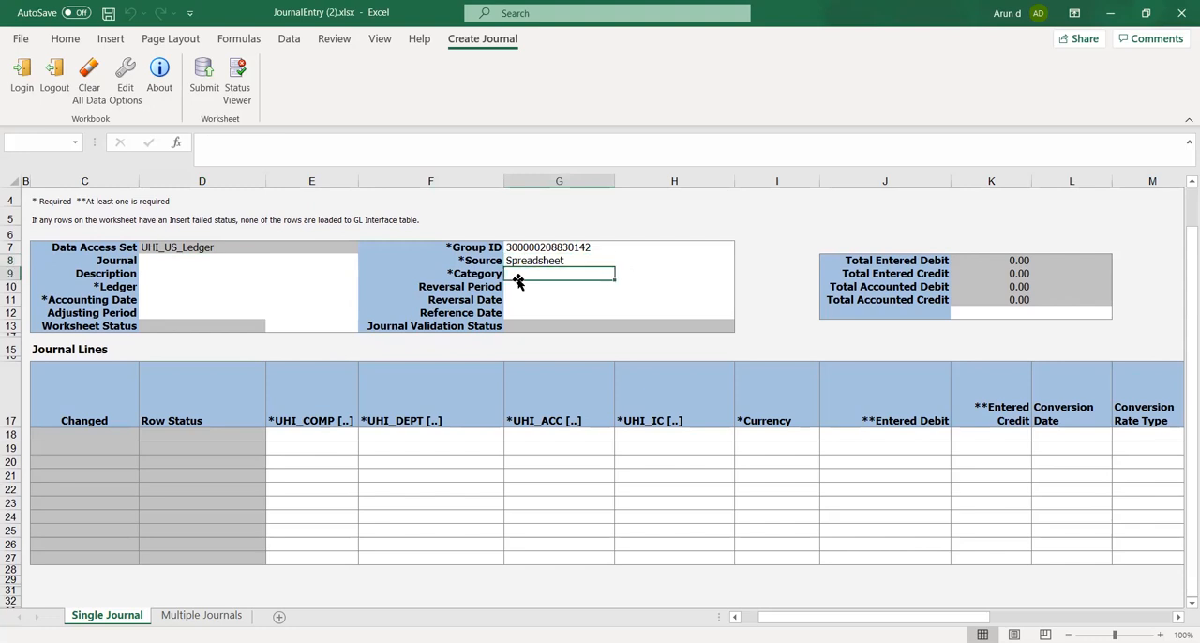
Enter UHI Spreadsheet as the Journal name in the journal header
click(159, 261)
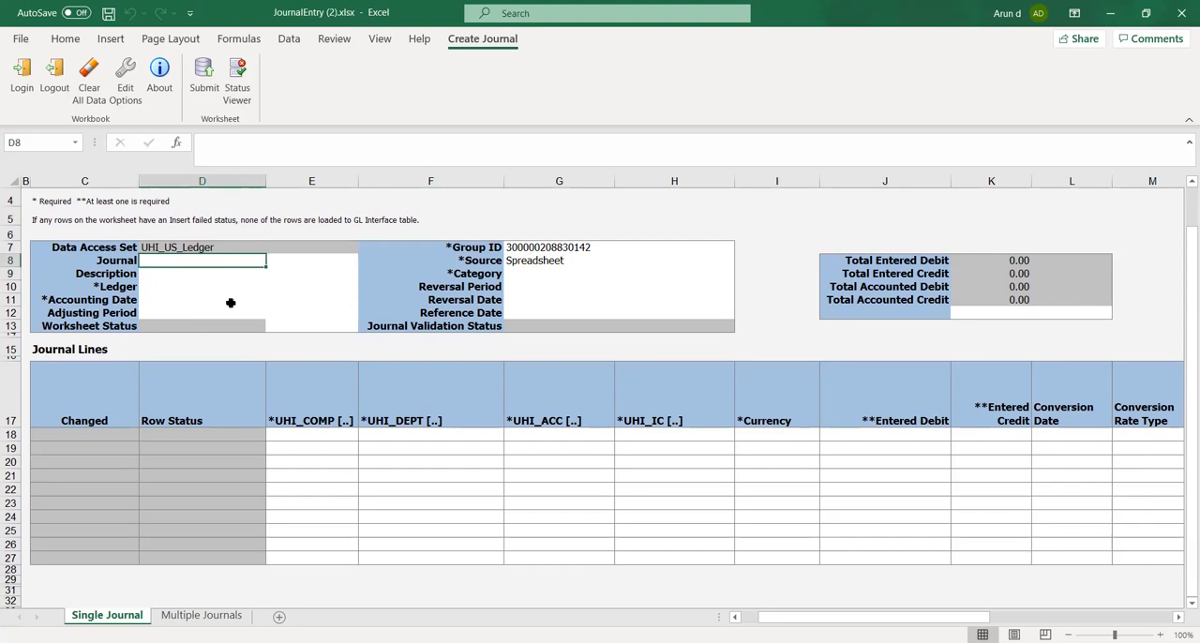
text(Spr)
key(BackSpace)
key(BackSpace)
key(BackSpace)
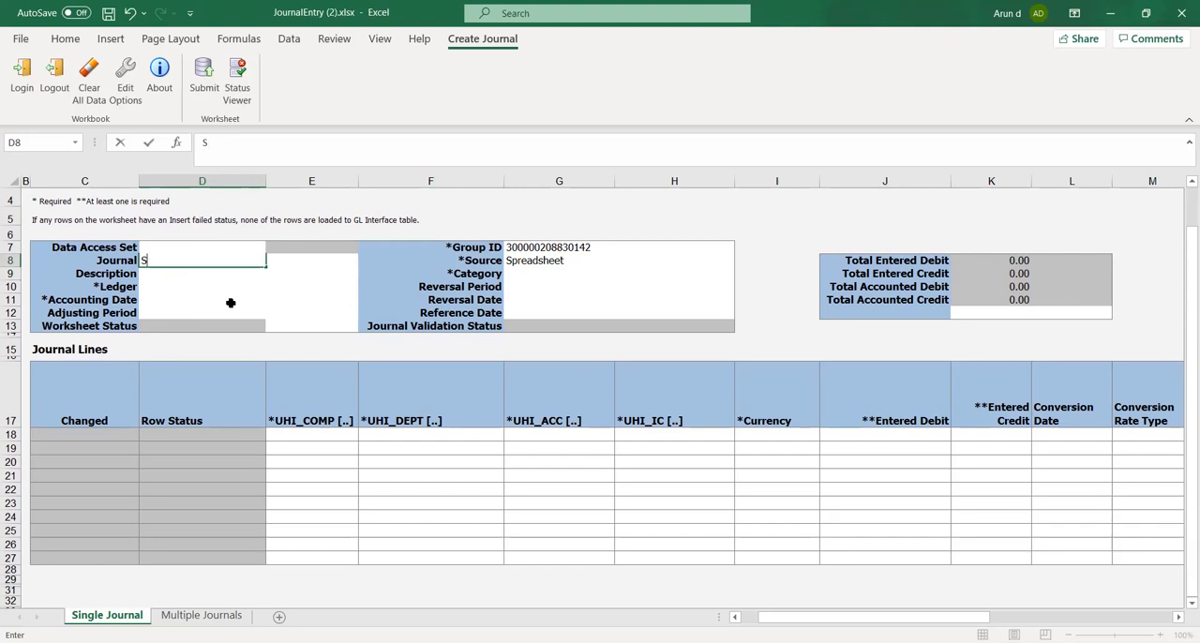
text(UHI Spreadsheet)
key(Tab)
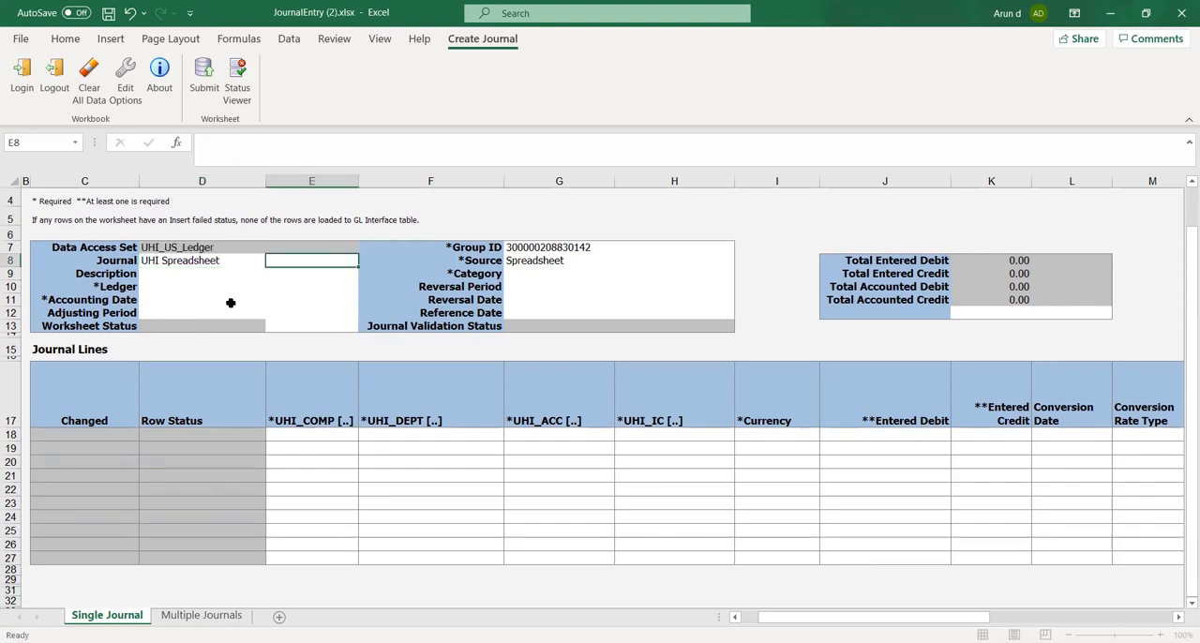
Choose UHI_US_Ledger as the Ledger in the journal header
click(148, 286)
click(272, 291)
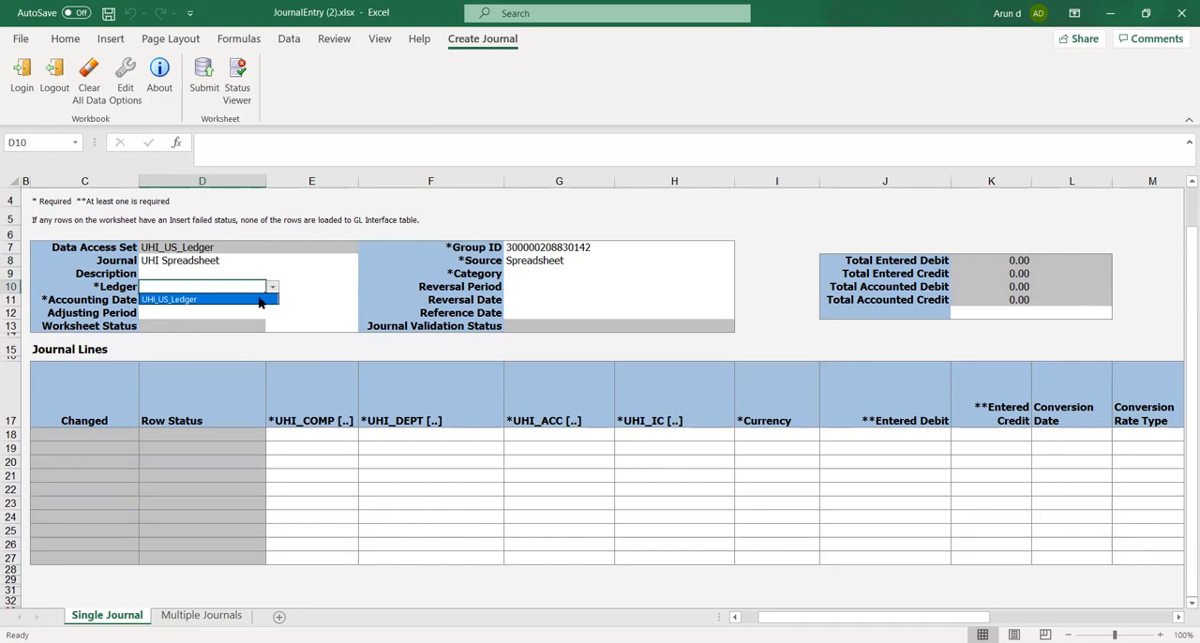
click(258, 299)
click(166, 300)
click(279, 303)
click(226, 297)
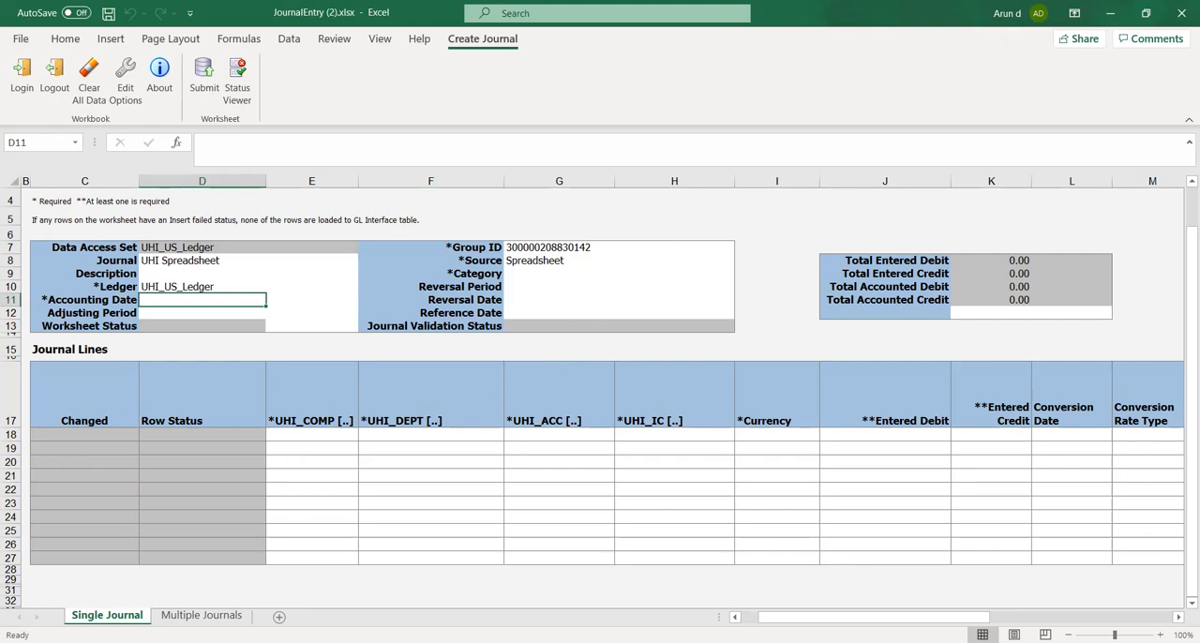
click(574, 252)
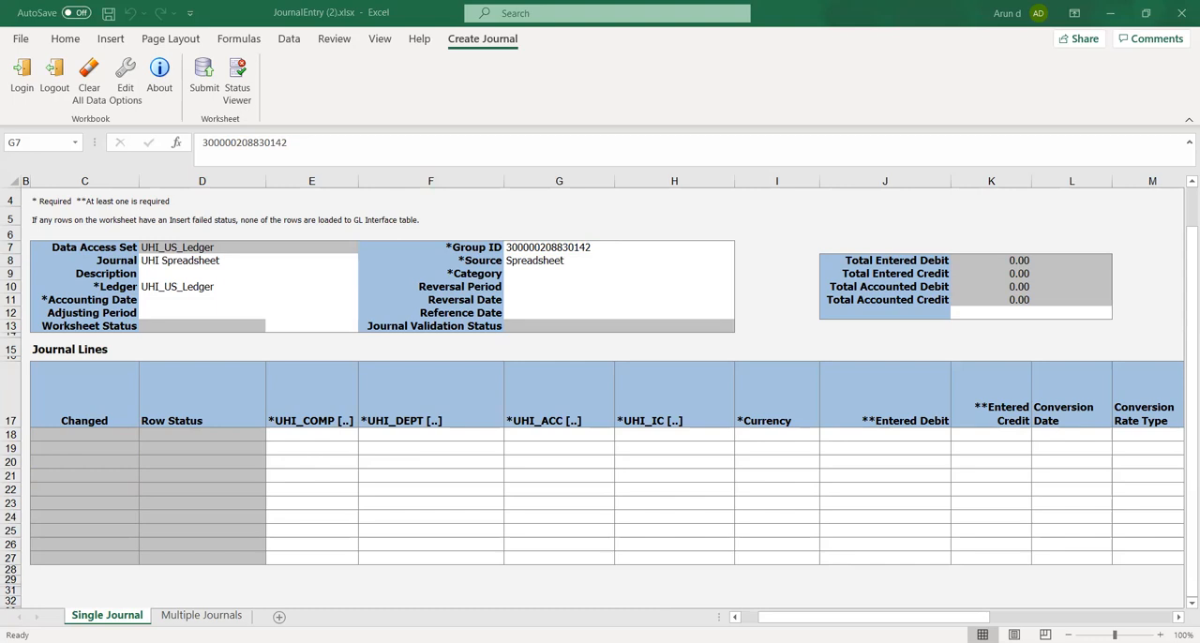
click(380, 337)
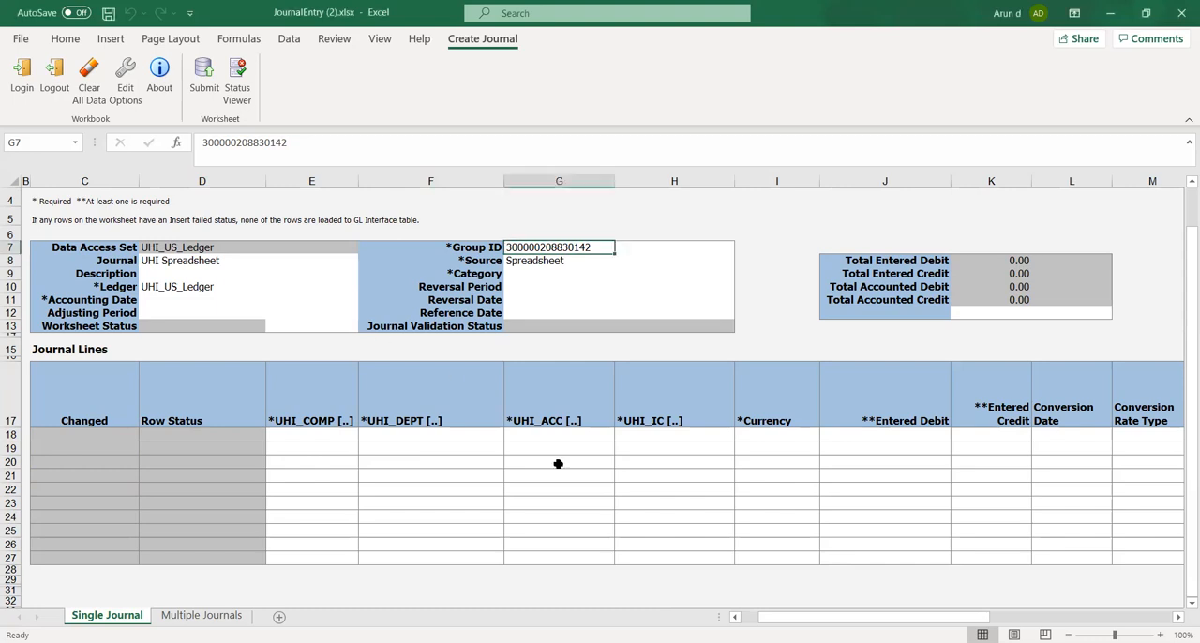
click(404, 642)
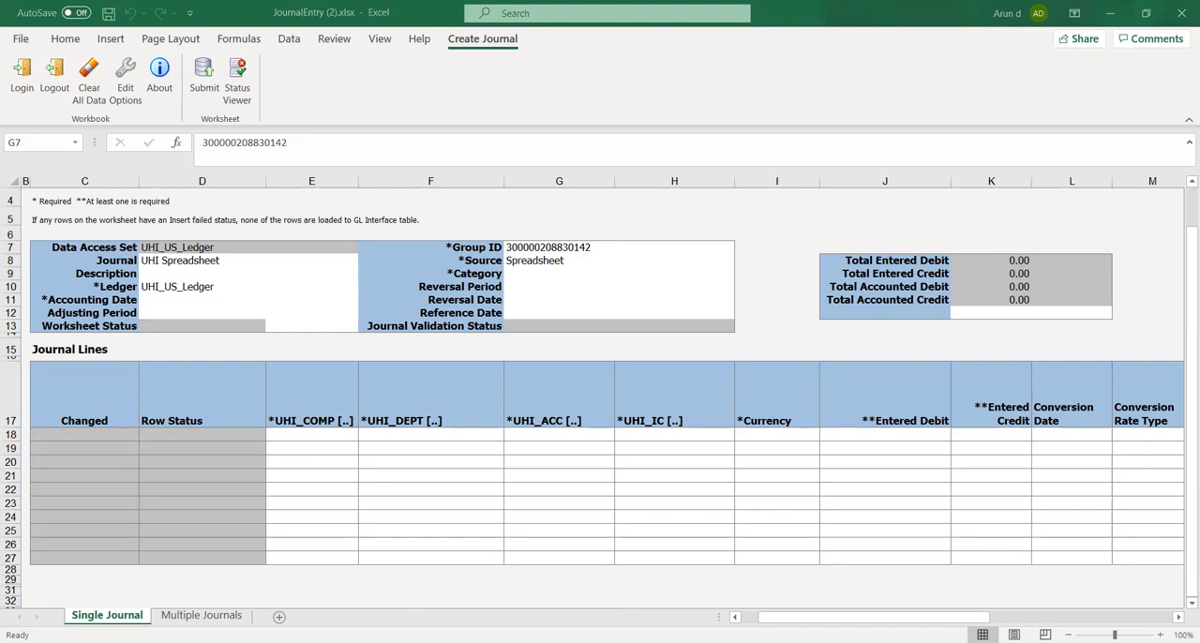
Fill in the journal header with Accounting Date 10-07-2020 and Category Adjustment
key(alt+Tab)
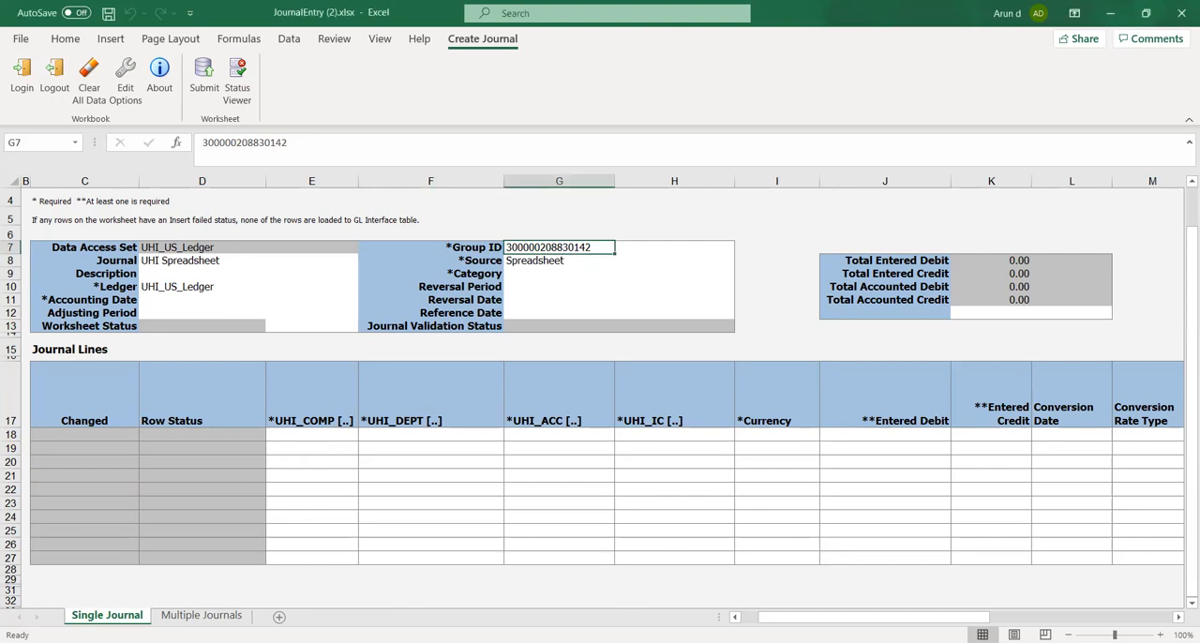
key(alt+Tab)
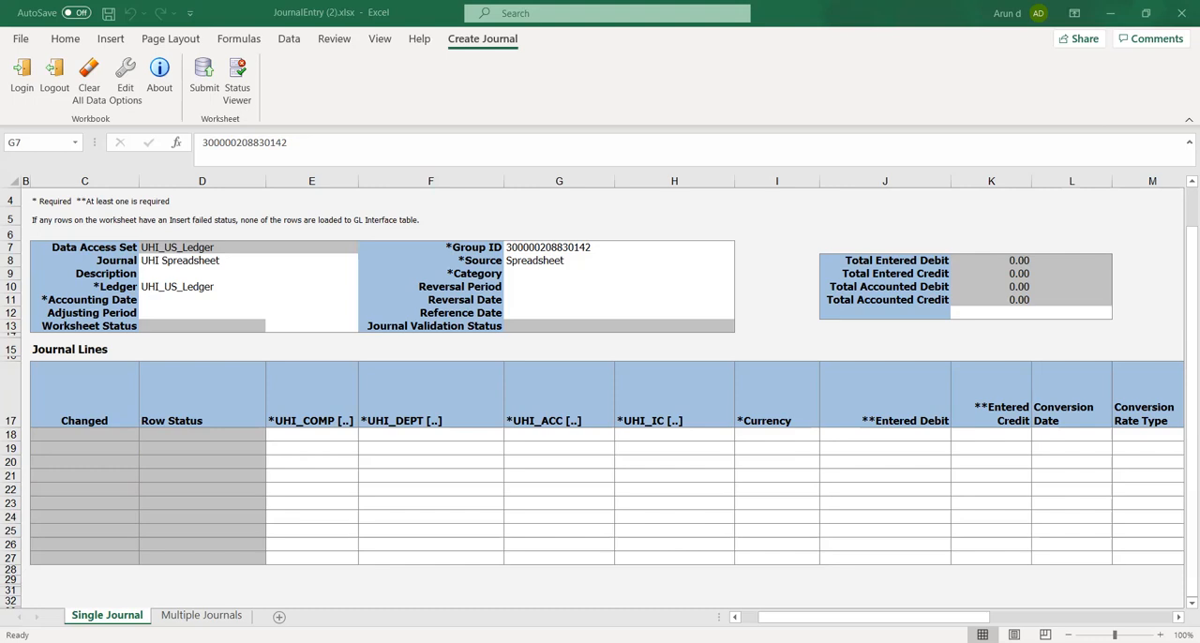
click(153, 299)
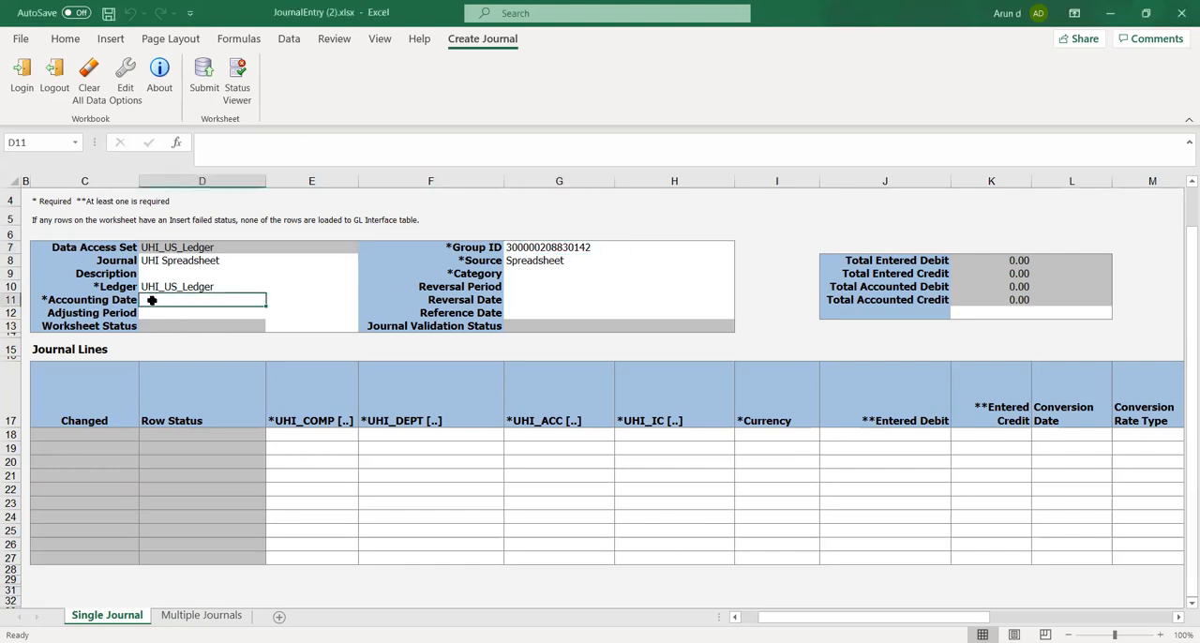
text(10-07-2020)
click(175, 312)
click(272, 313)
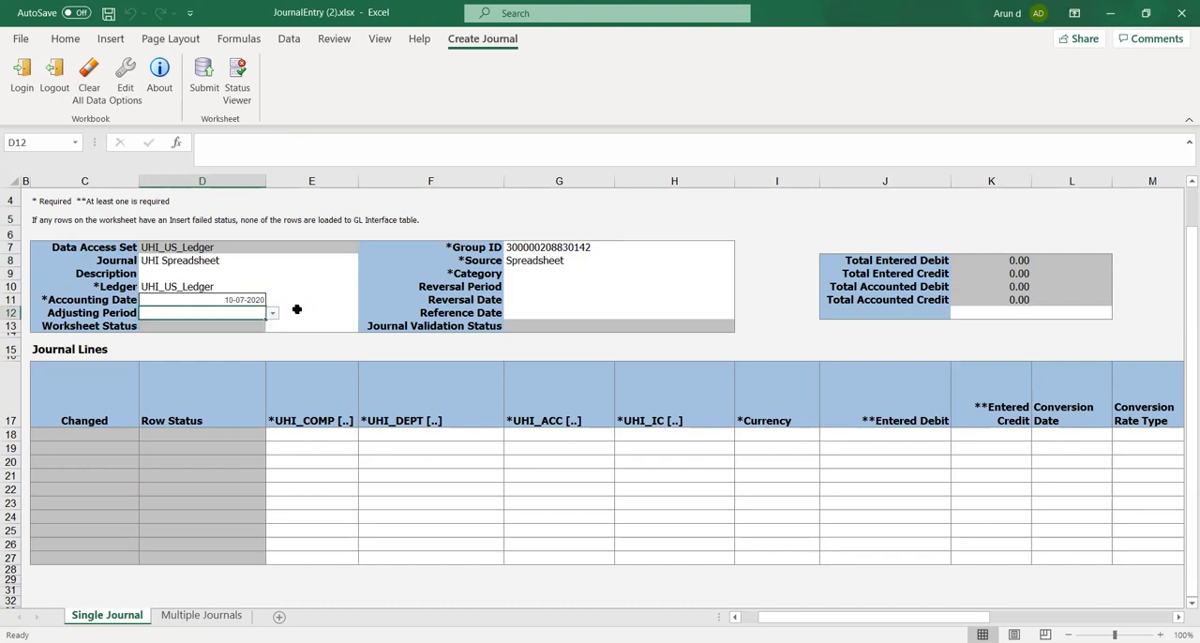
click(298, 317)
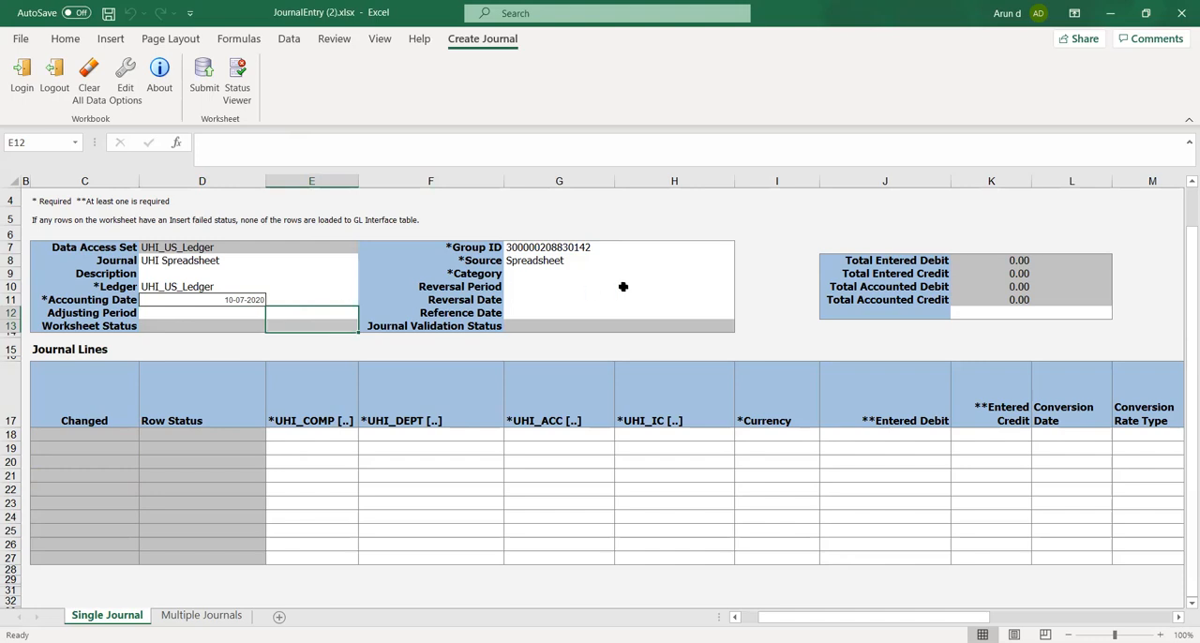
click(525, 278)
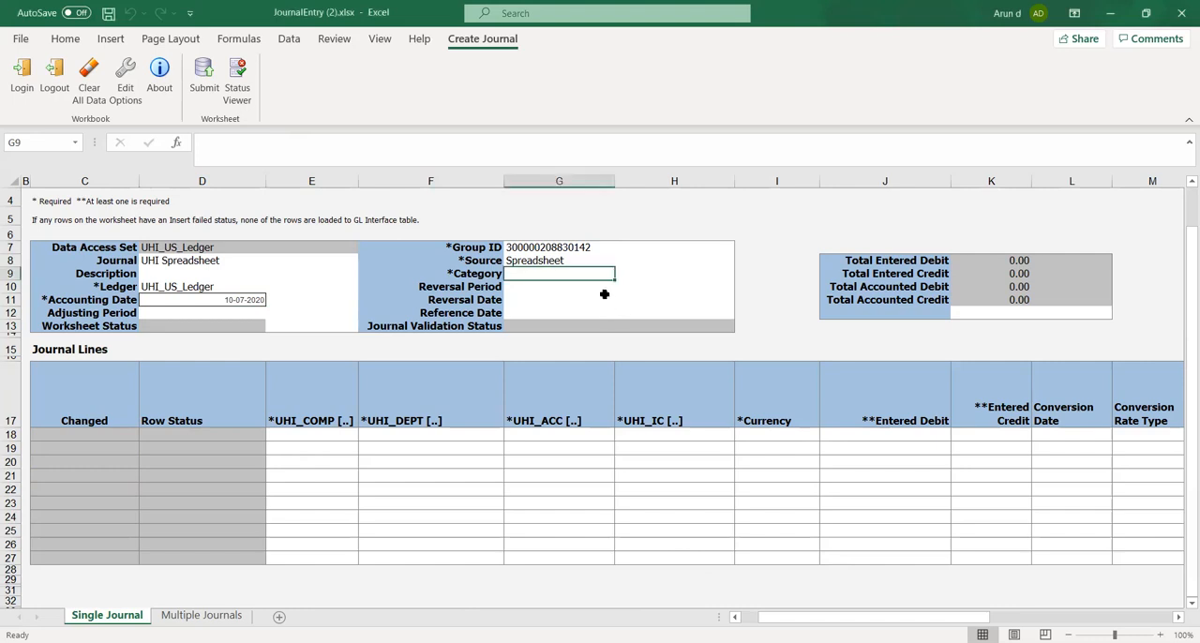
click(542, 300)
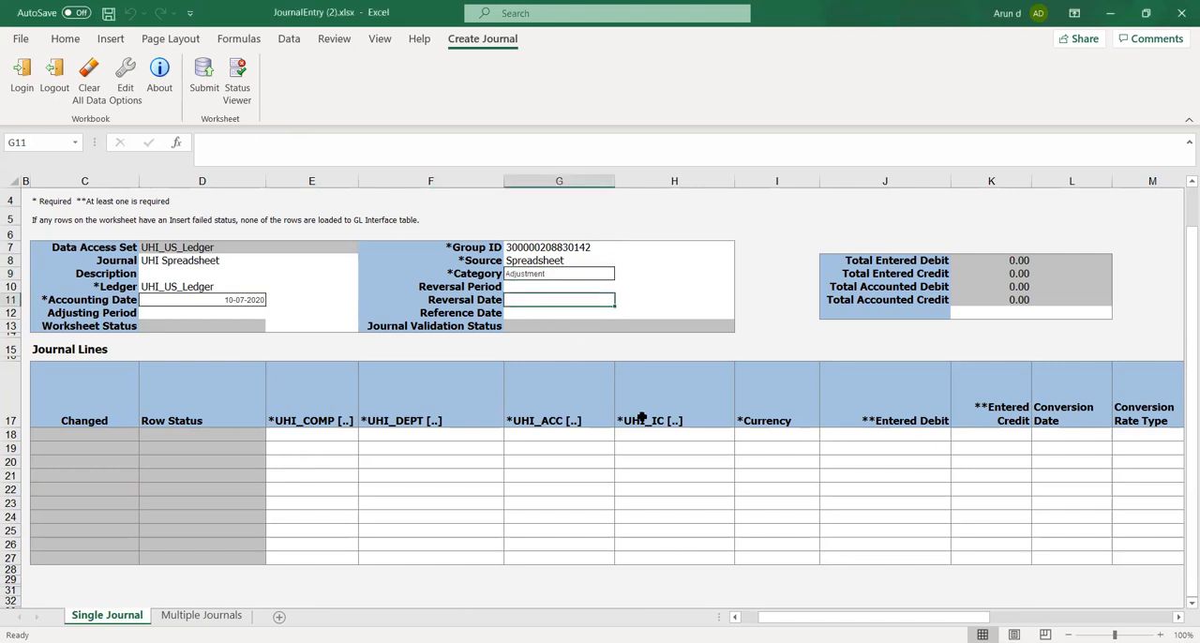
Enter UHI_COMP 1000 and UHI_DEPT 100 in the first journal line
click(314, 436)
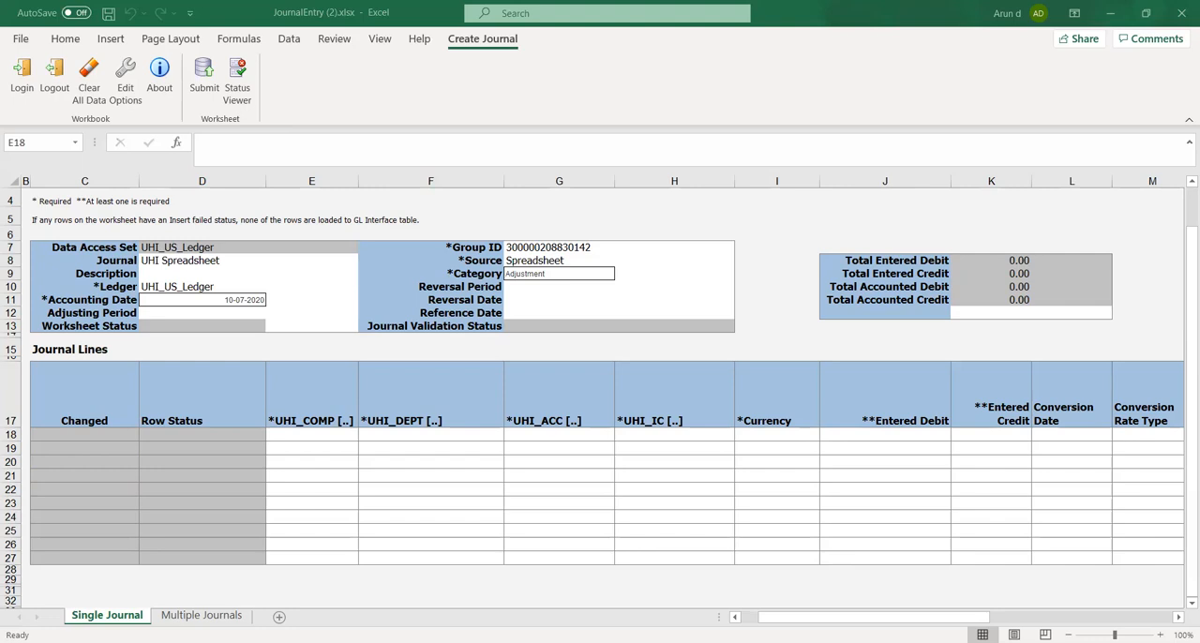
text(100)
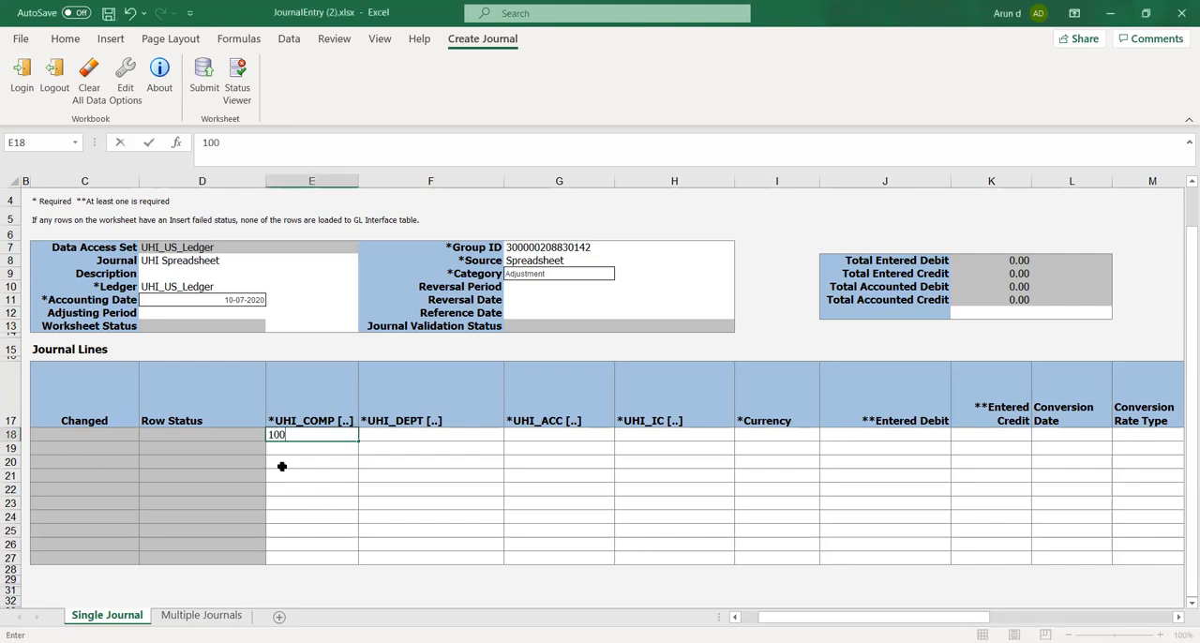
text(0)
key(Tab)
text(100)
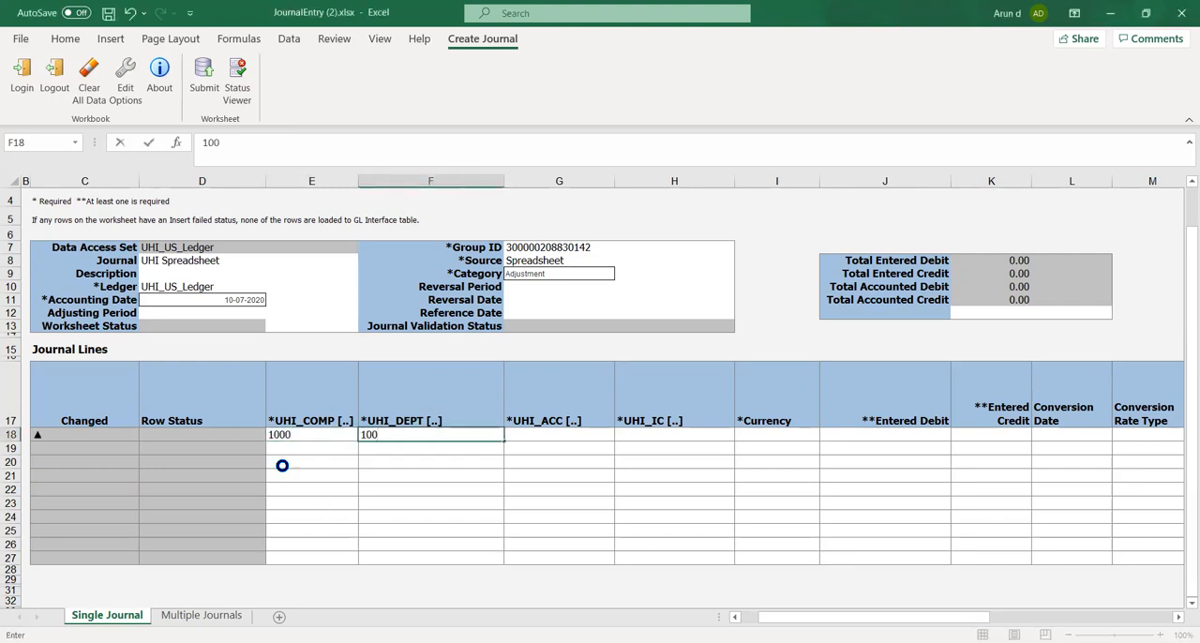
key(Tab)
Enter UHI_ACC 1510 and UHI_IC 1000 in the first journal line
key(alt+Tab)
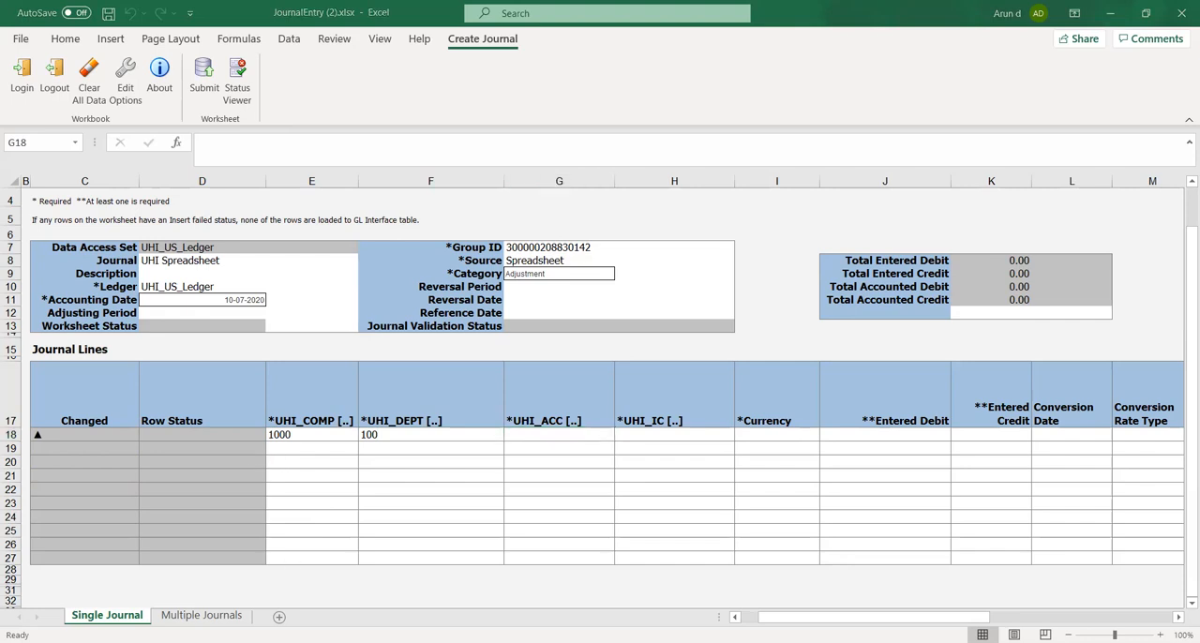
key(alt+Tab)
text(15)
text(10)
key(Tab)
text(1000)
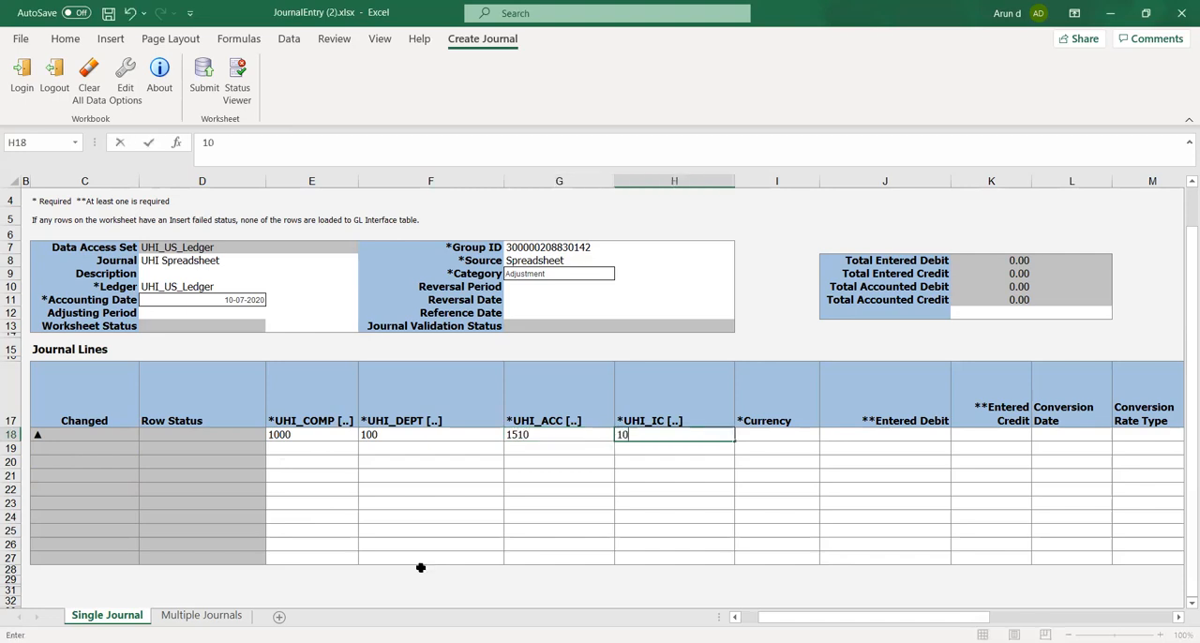
key(Tab)
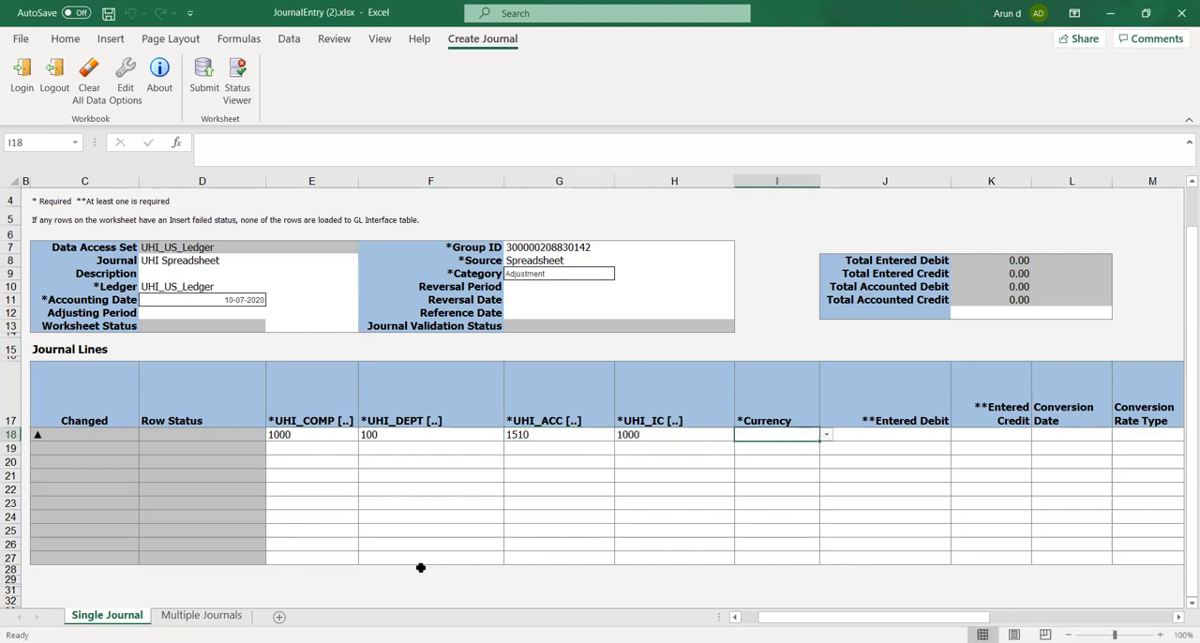
Set the first journal line's Currency to USD and its Entered Debit to 14,000
click(826, 435)
click(810, 459)
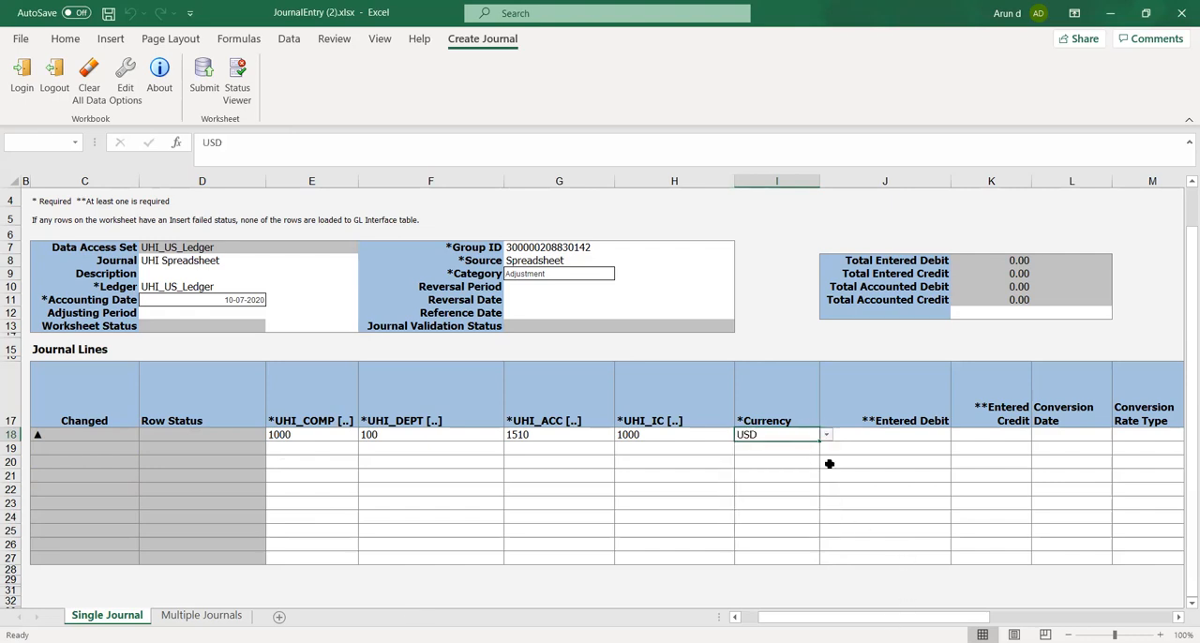
click(869, 436)
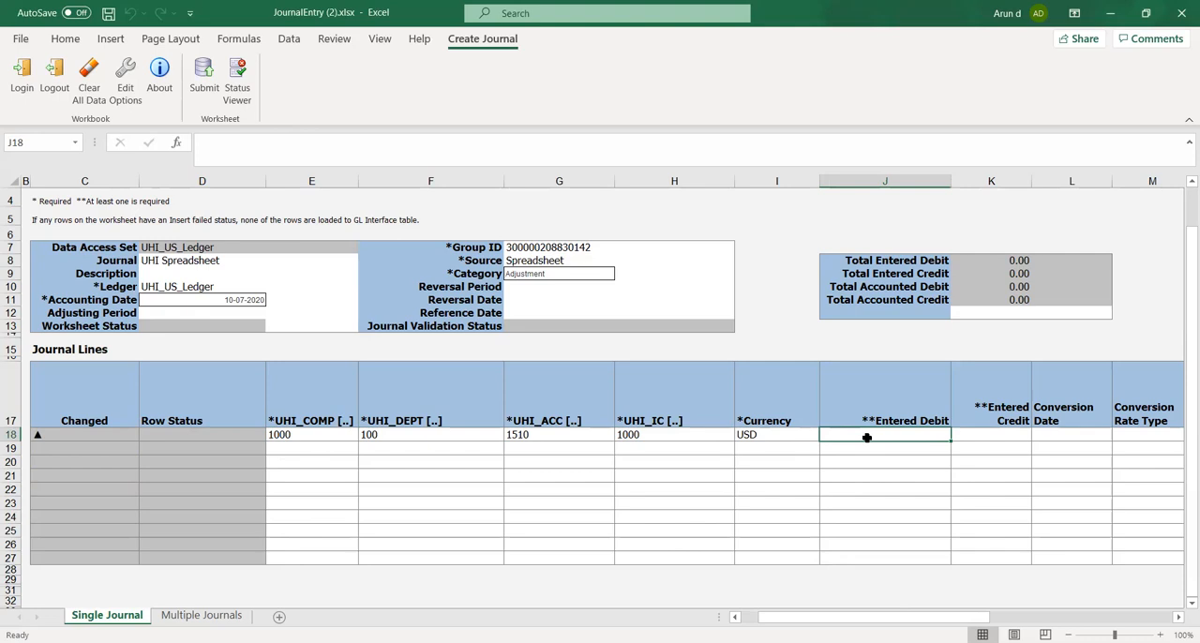
text(1000)
key(BackSpace)
key(BackSpace)
key(BackSpace)
text(4000)
key(Tab)
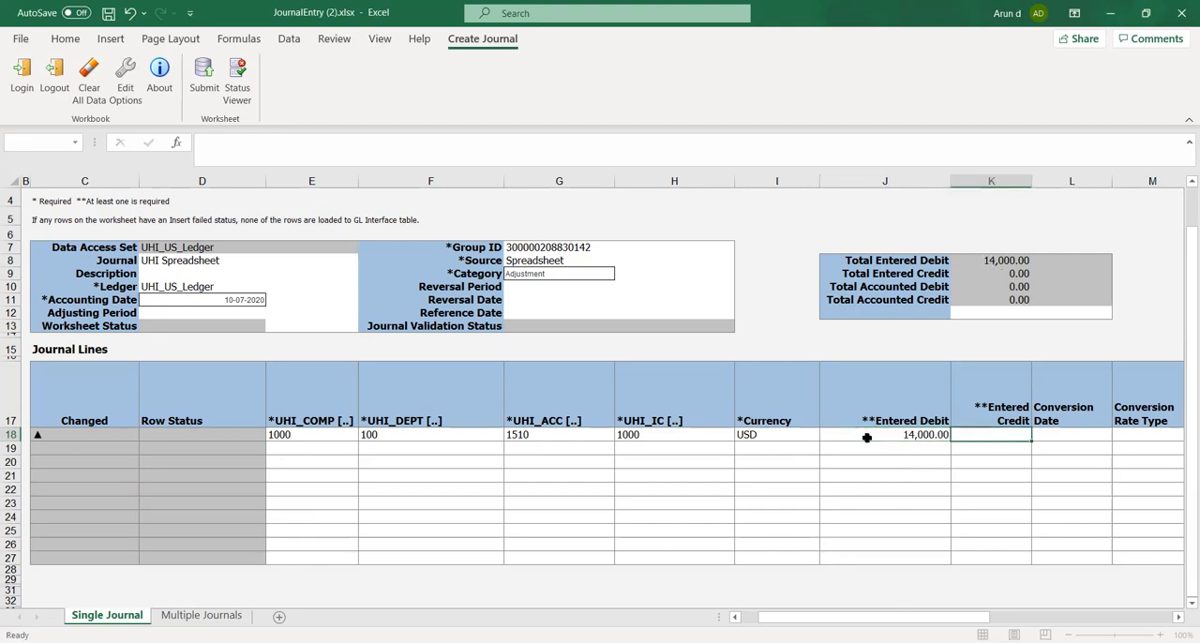
Enter UHI_COMP 1000 and UHI_DEPT 100 in the second journal line
click(290, 448)
text(100)
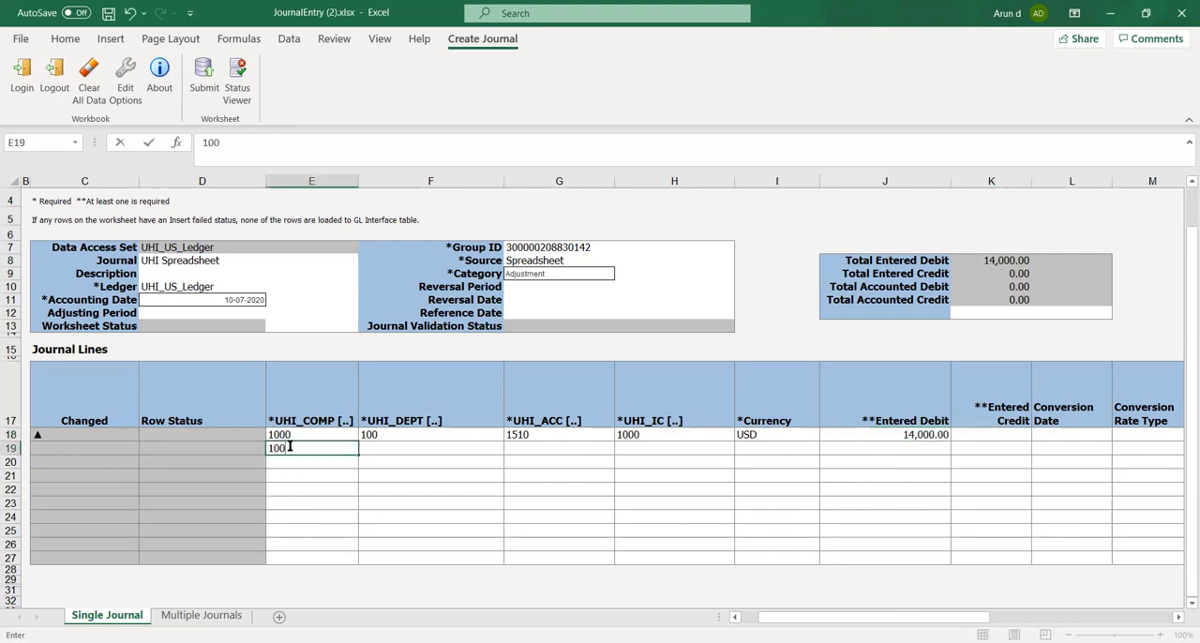
key(Tab)
text(100)
key(Tab)
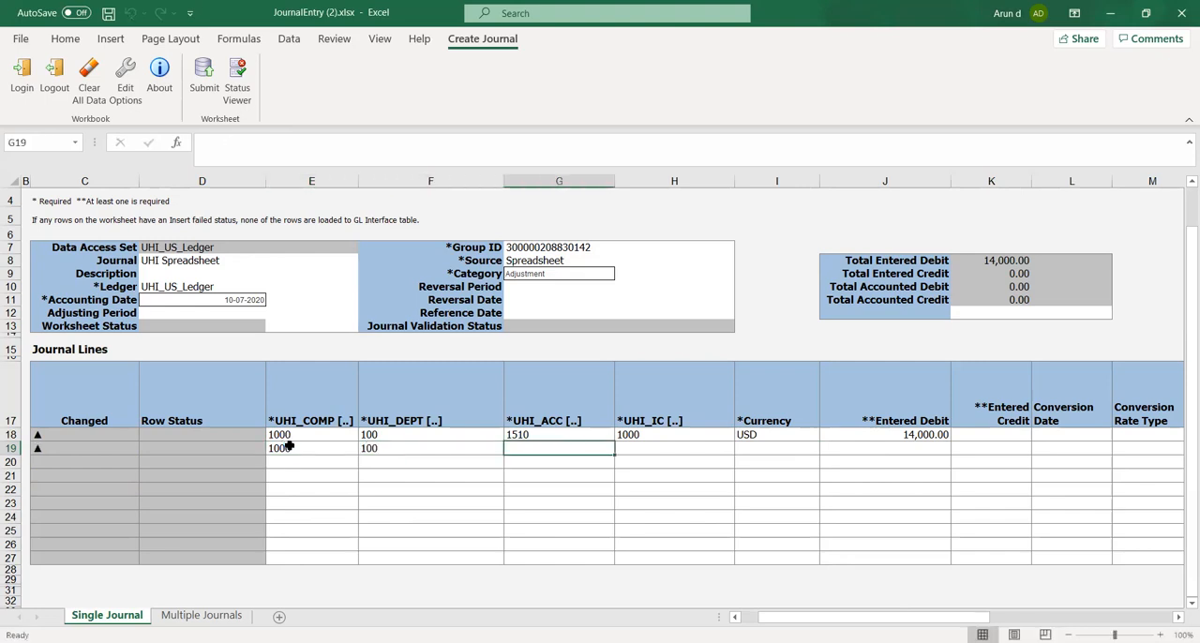
Enter UHI_ACC 2373 and UHI_IC 1000 in the second journal line
click(372, 642)
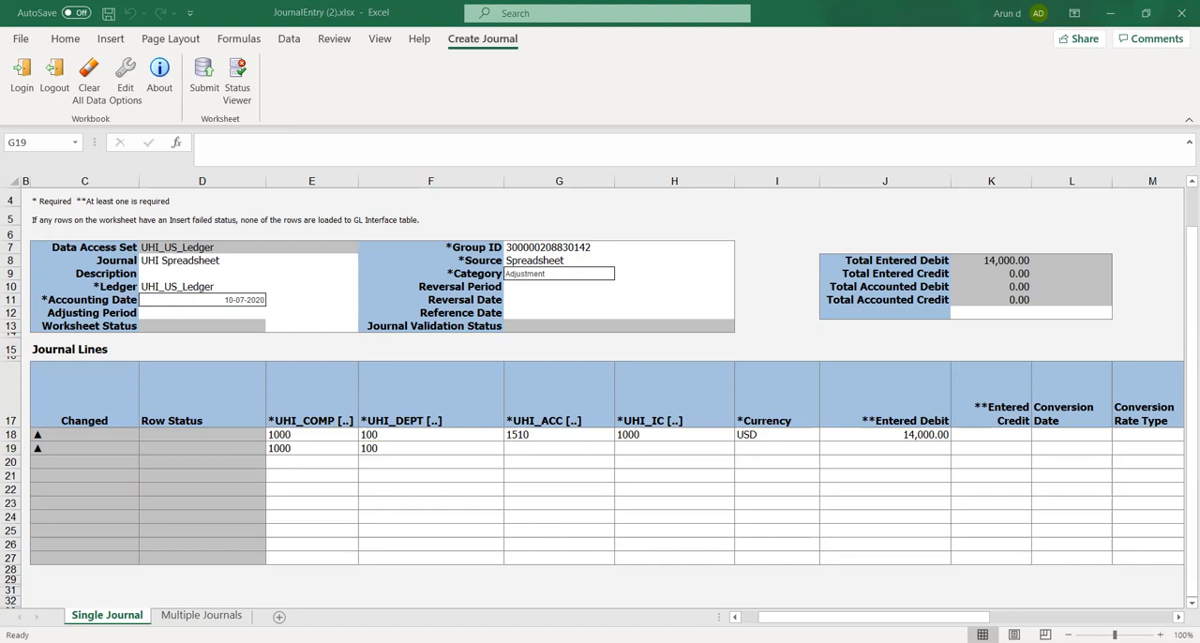
text(2373)
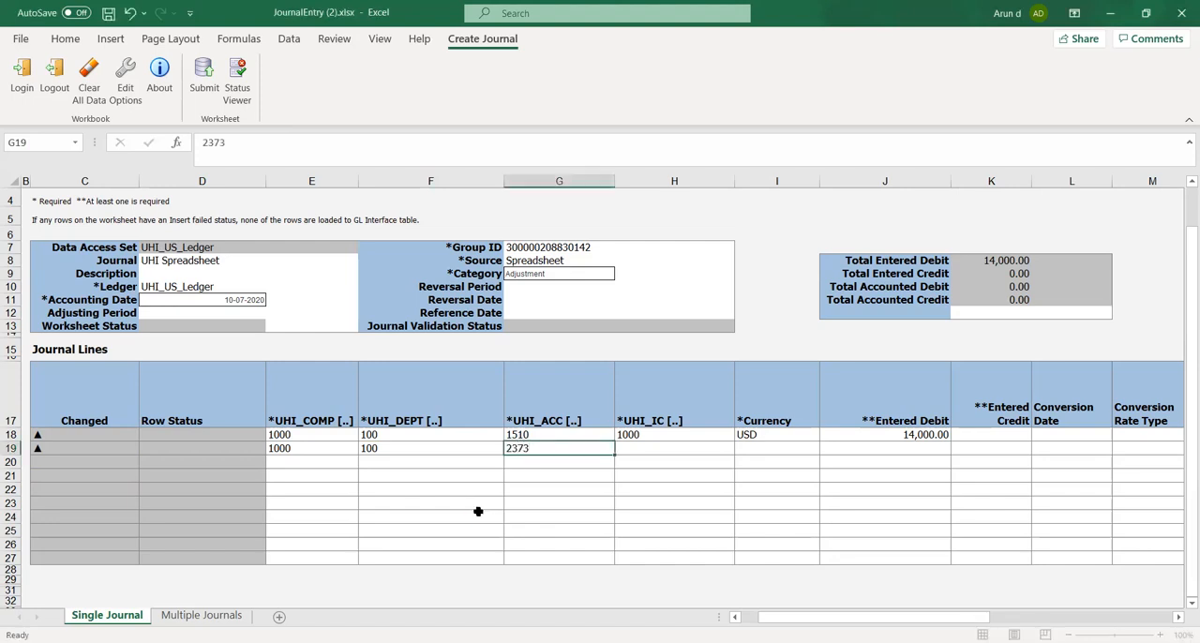
key(Tab)
text(10)
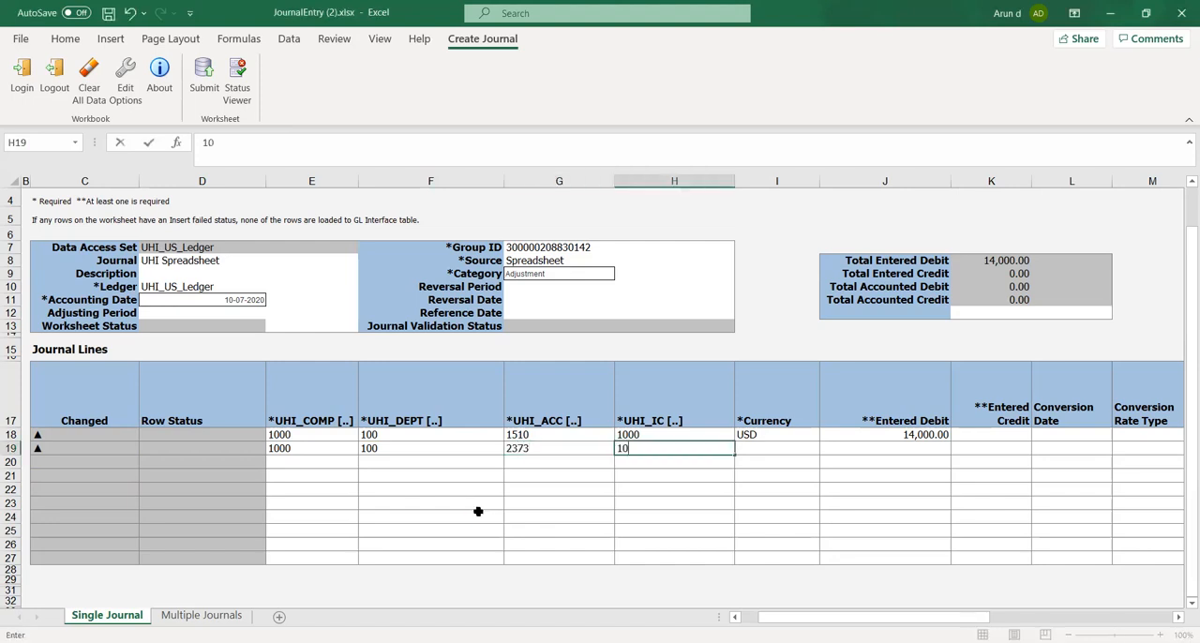
text(00)
key(Tab)
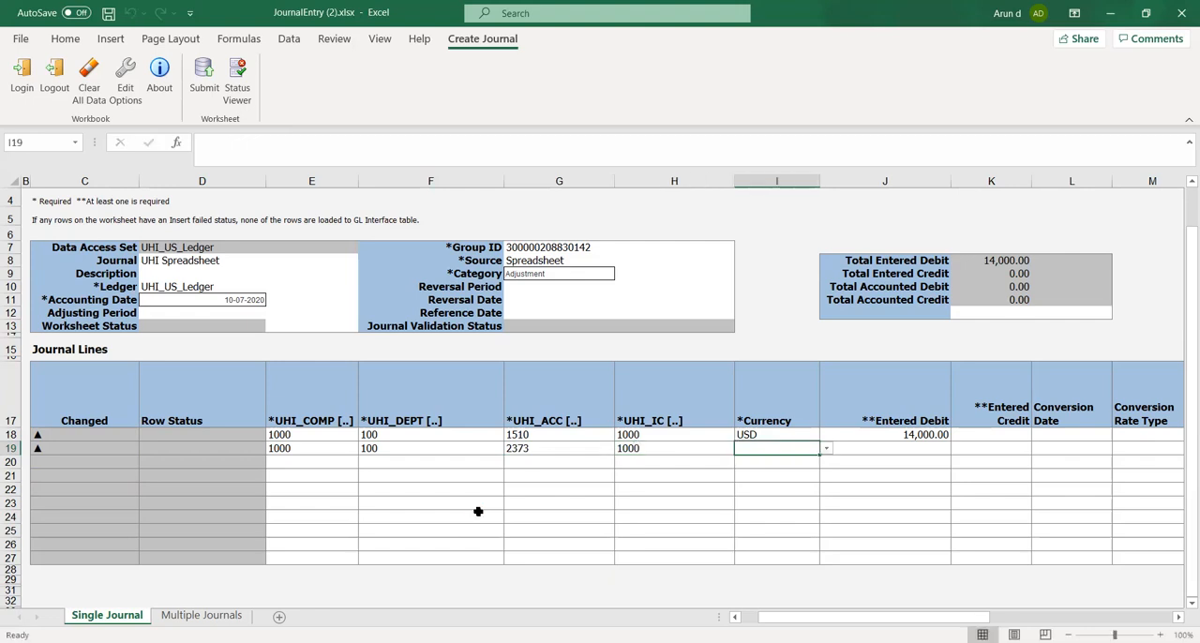
Set the second journal line's Currency to USD and its Entered Credit to 14,000
click(826, 449)
click(800, 473)
click(975, 448)
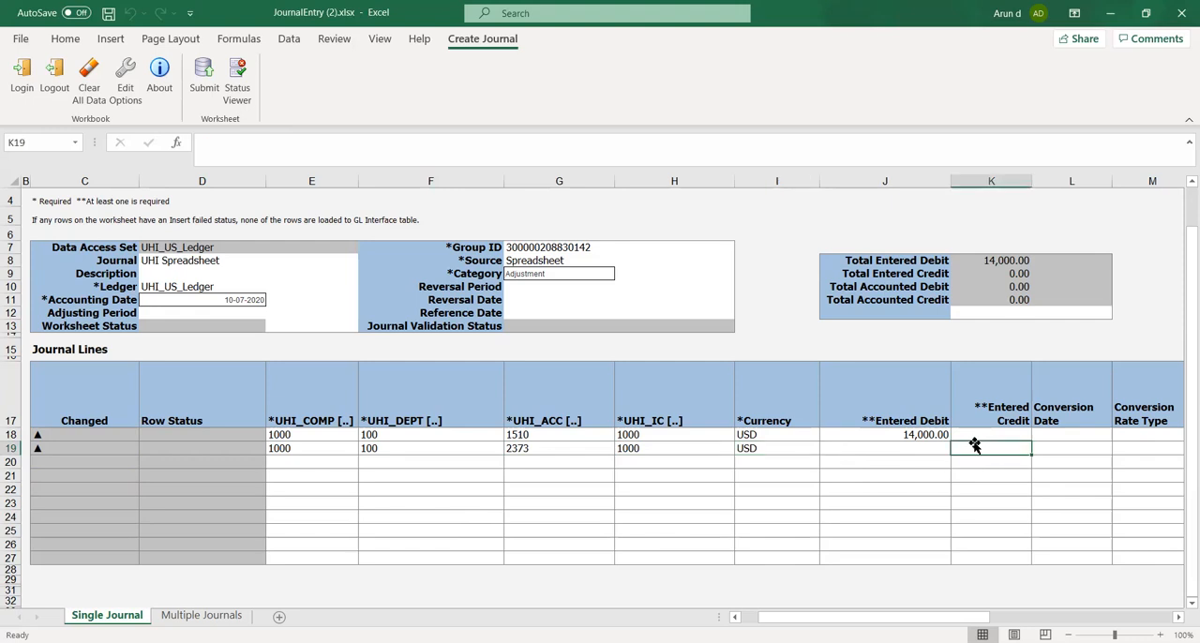
text(14,000)
key(Tab)
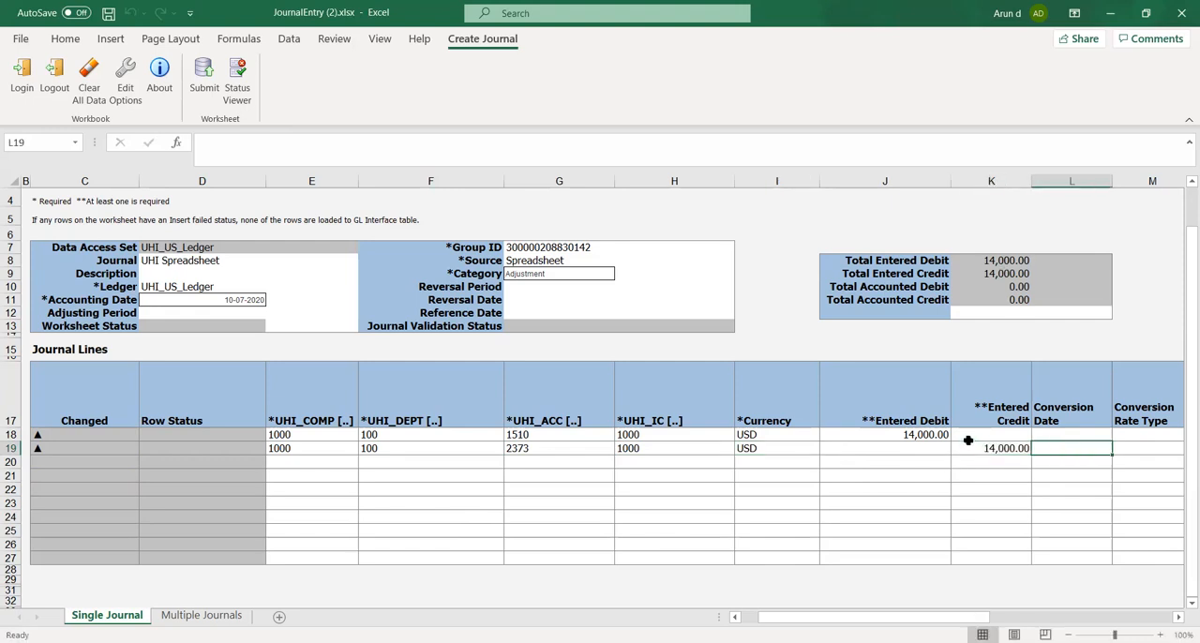
key(Tab)
key(Tab)
key(Tab)
key(Tab)
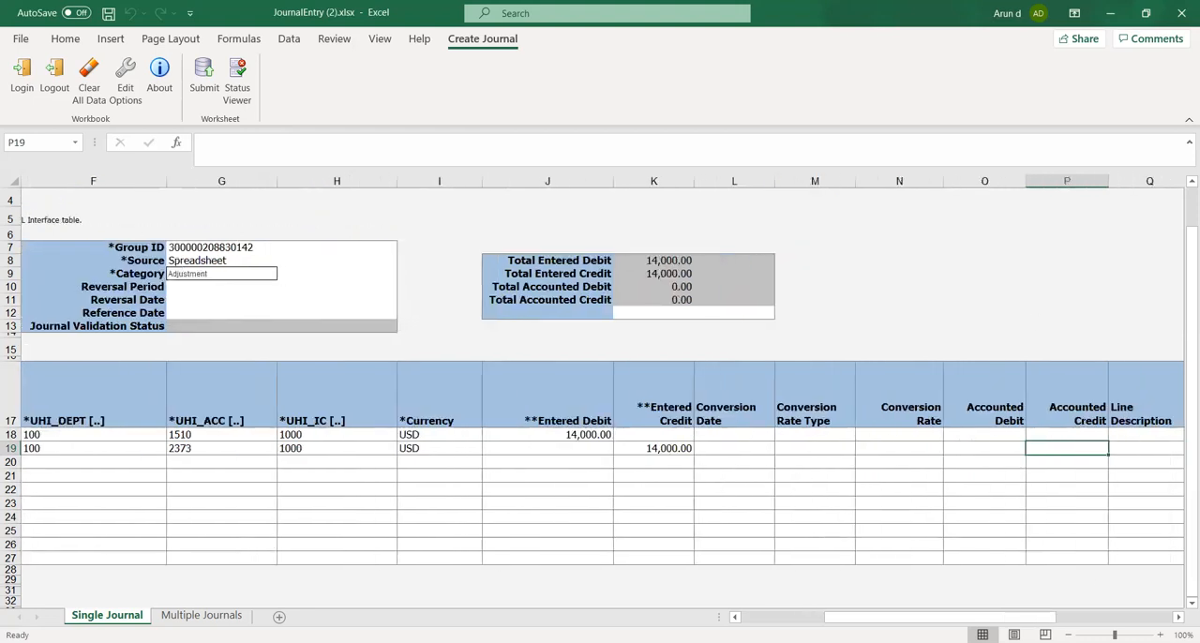
drag(961, 614, 797, 585)
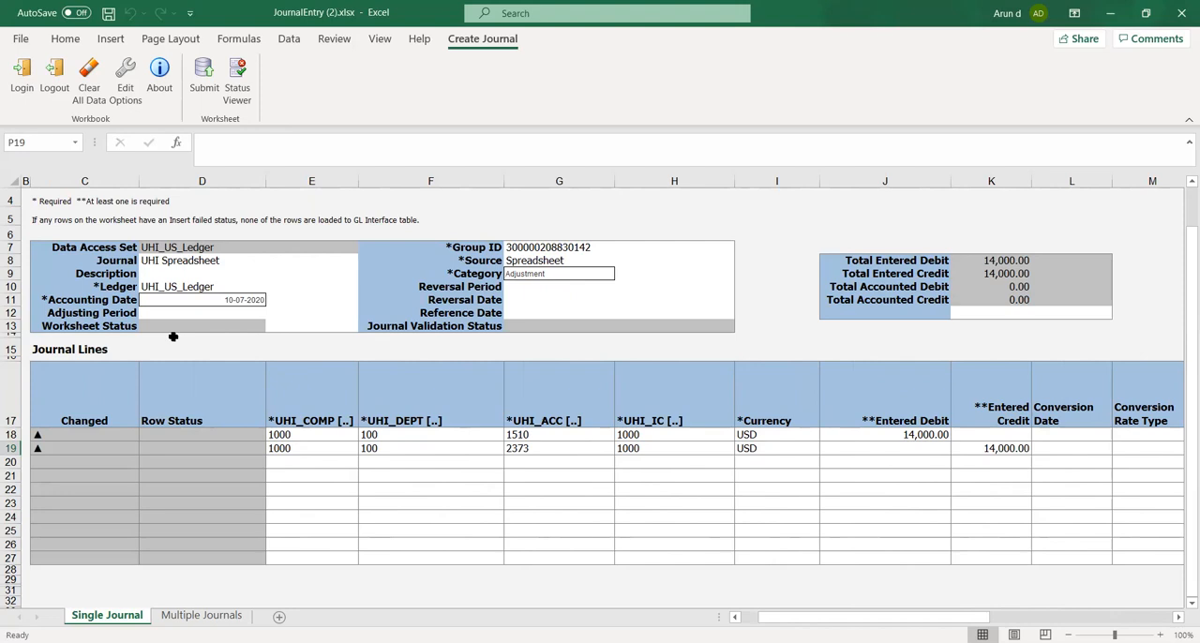
Review the journal header fields: Journal, Ledger, Accounting Date, Group ID, Source, Category, Reversal Period and Reference Date
click(160, 262)
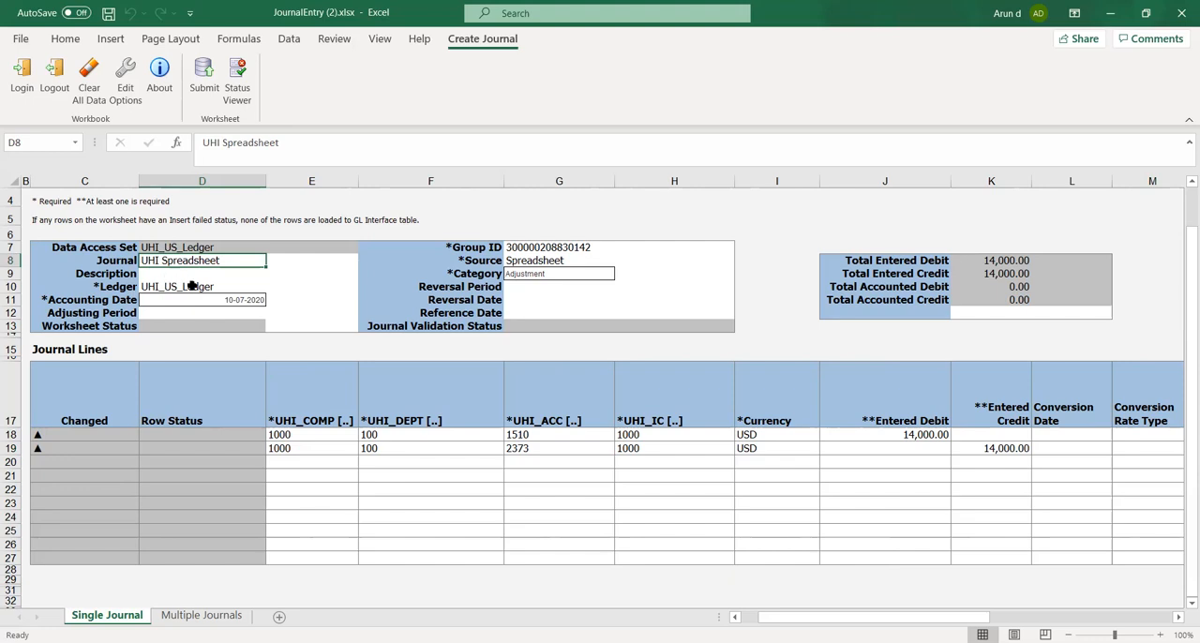
click(155, 288)
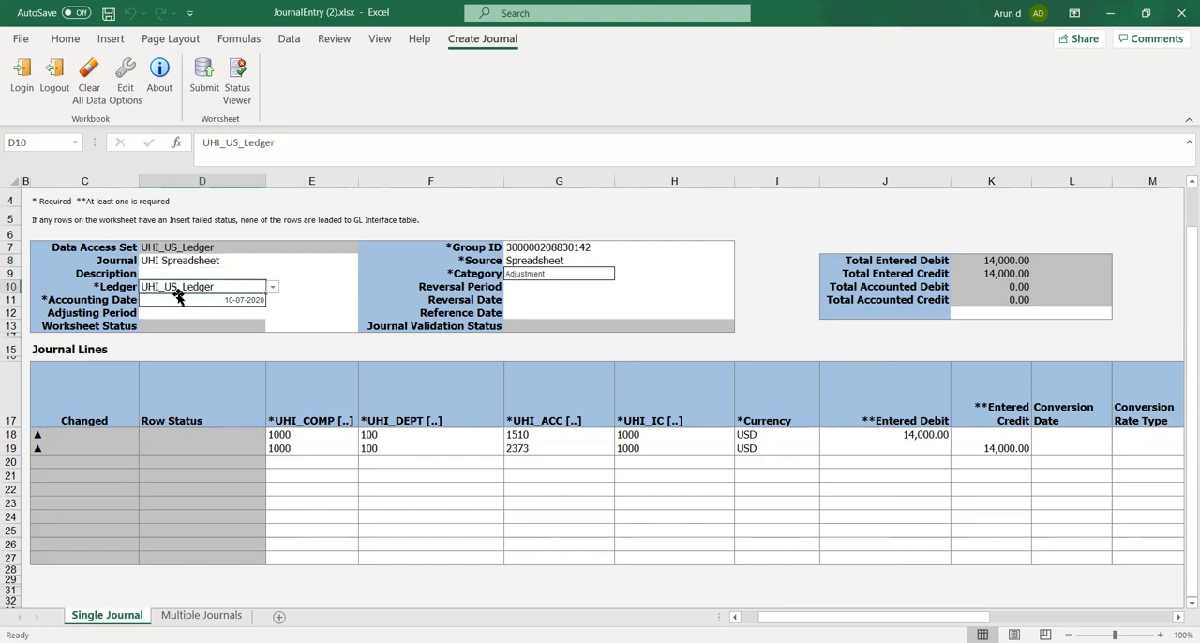
click(165, 301)
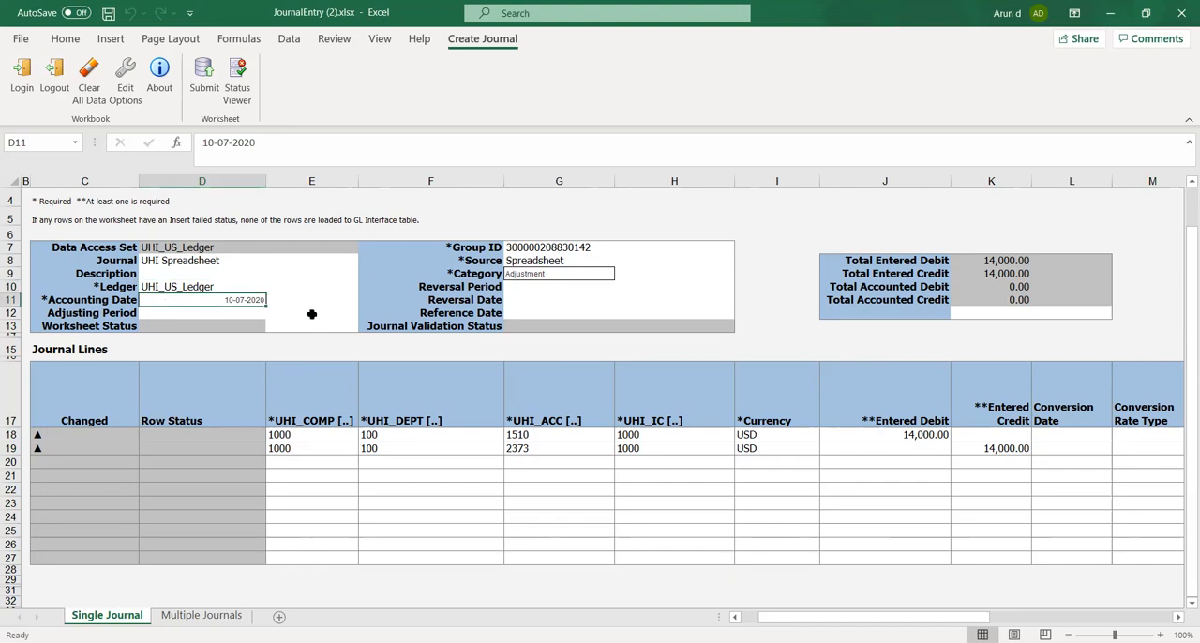
click(523, 246)
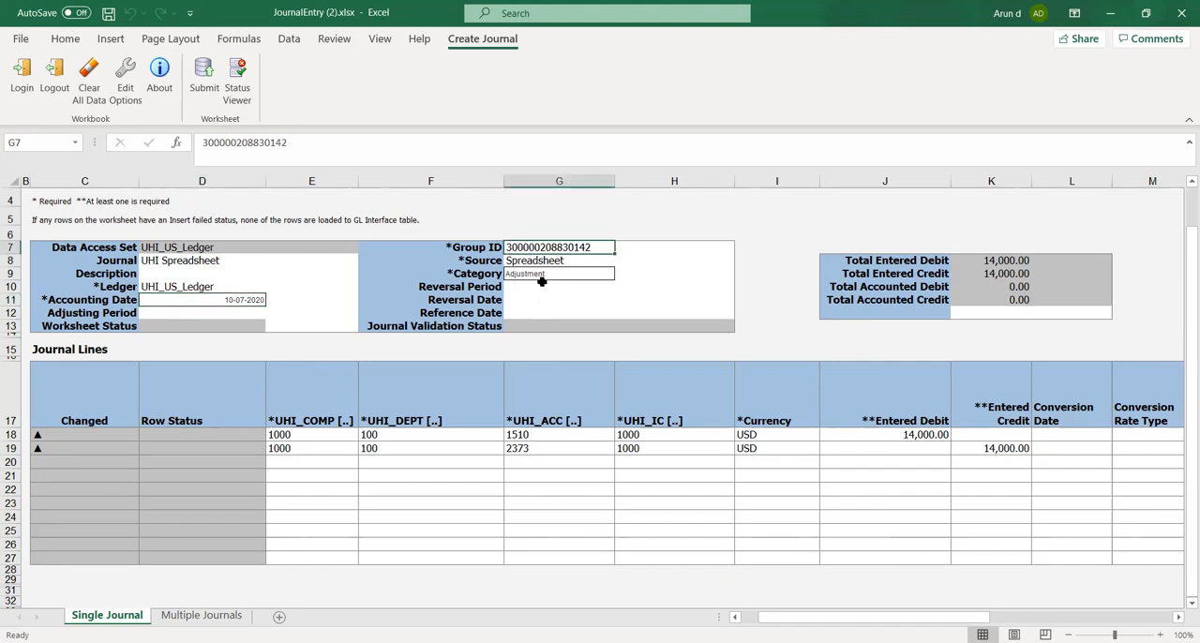
click(529, 263)
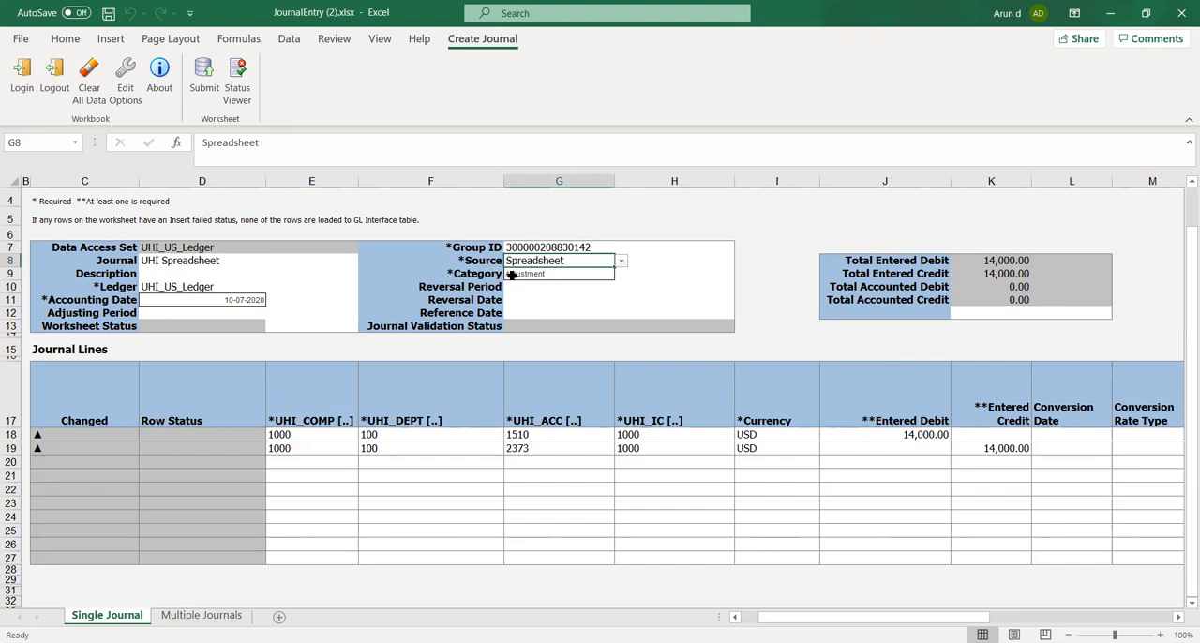
click(621, 261)
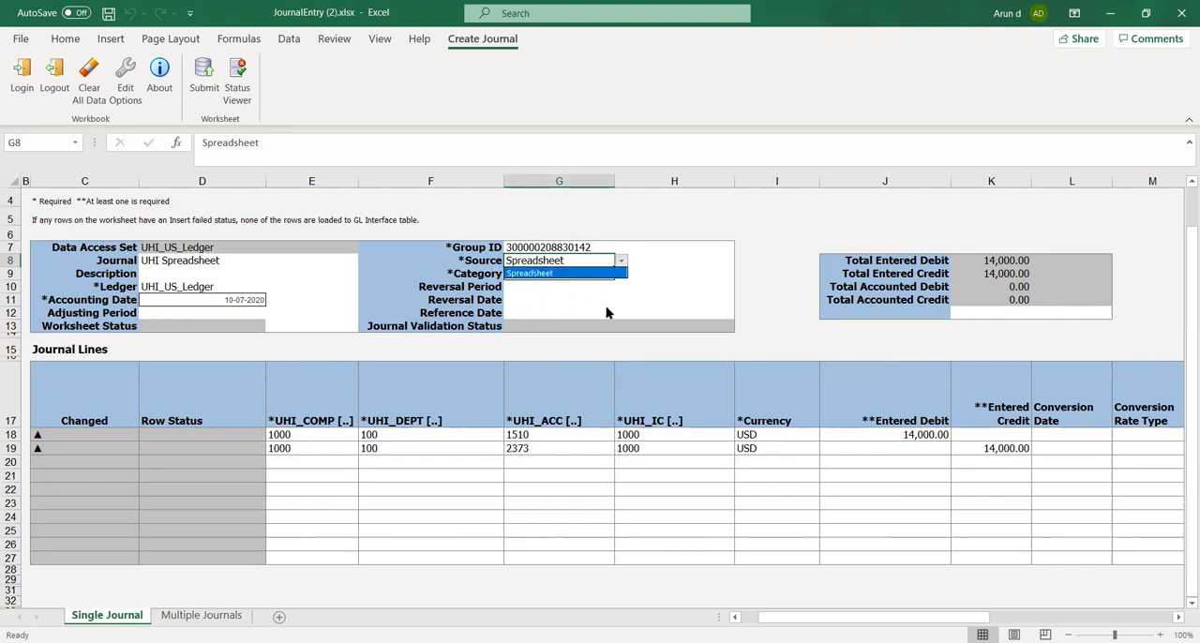
key(Escape)
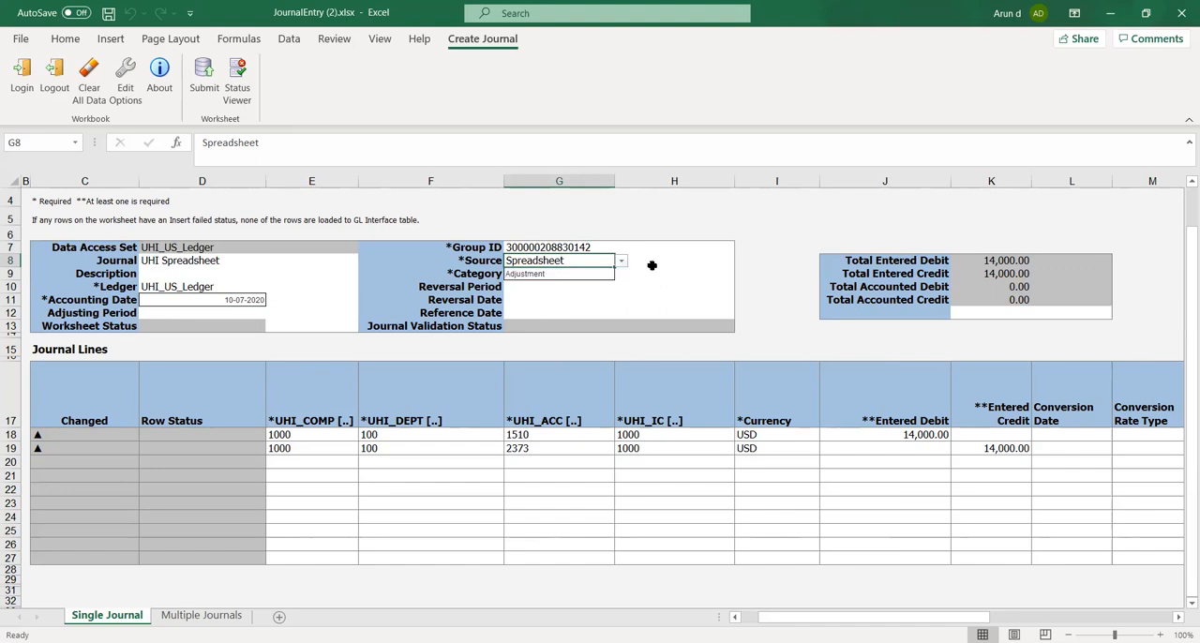
click(581, 275)
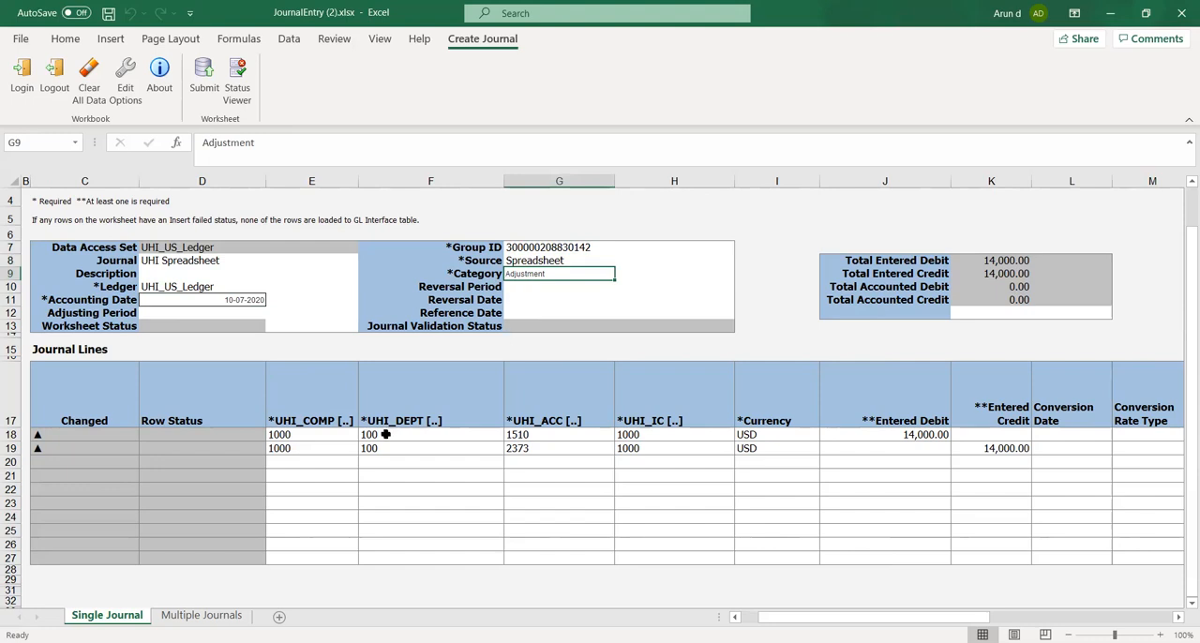
scroll(328, 460, down, 1)
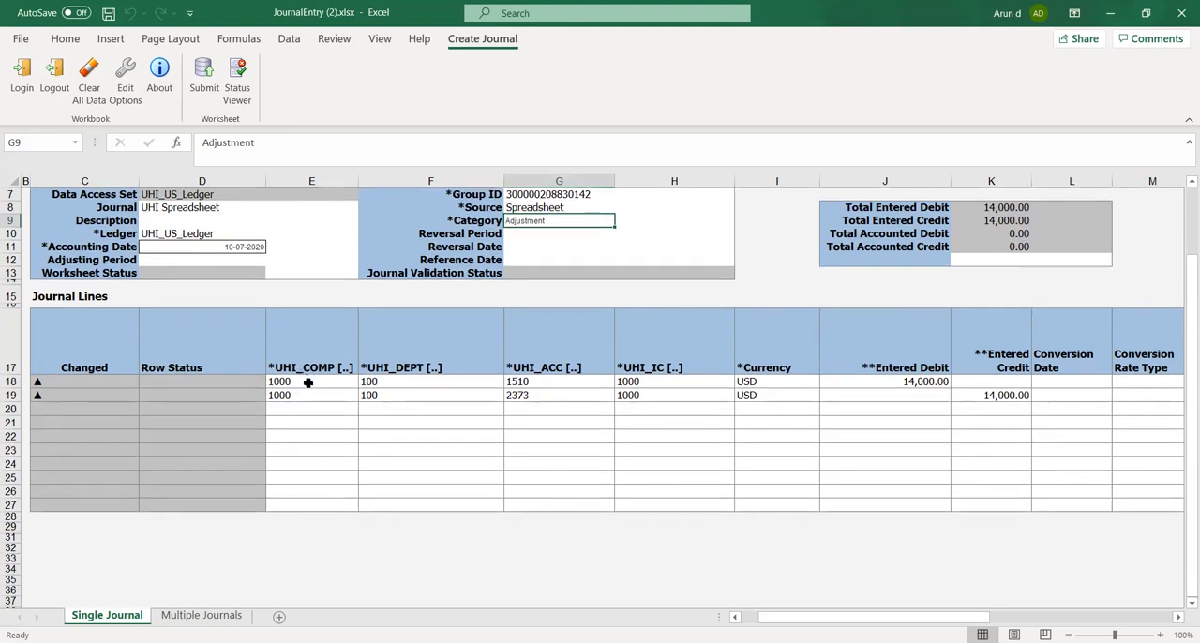
click(308, 383)
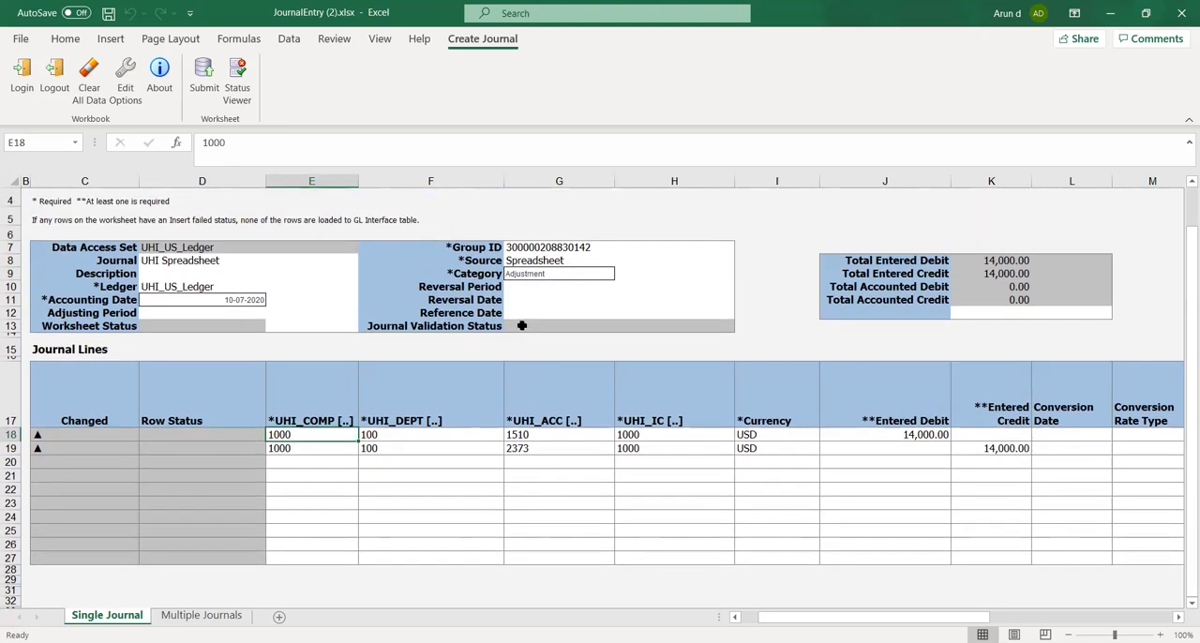
click(562, 273)
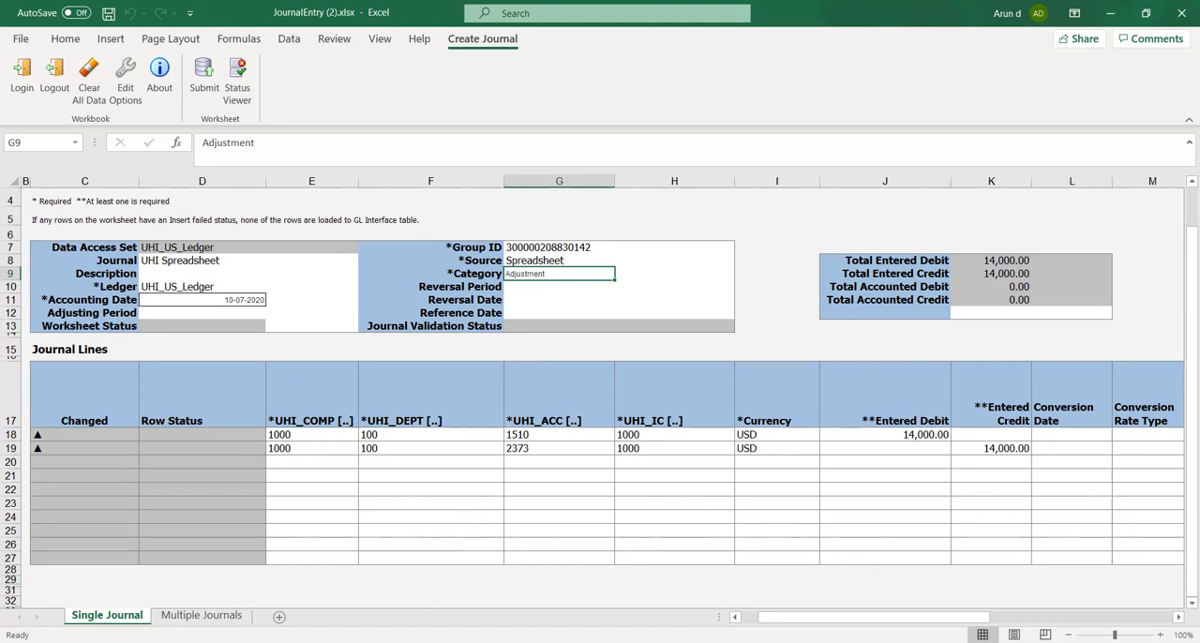
click(424, 642)
click(524, 287)
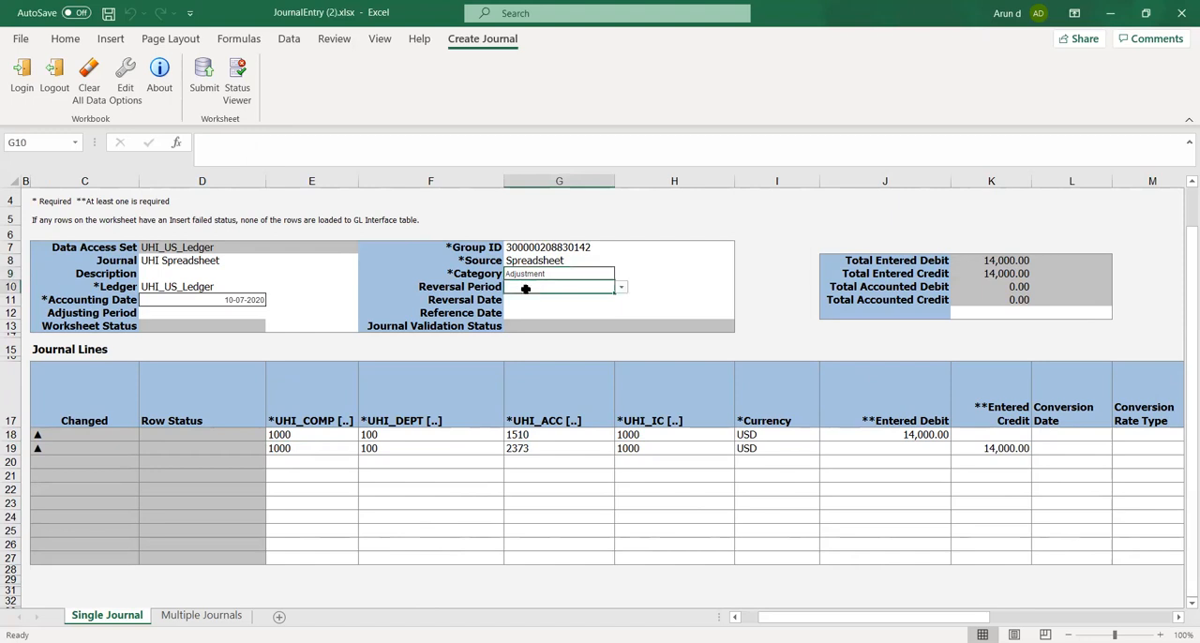
click(527, 312)
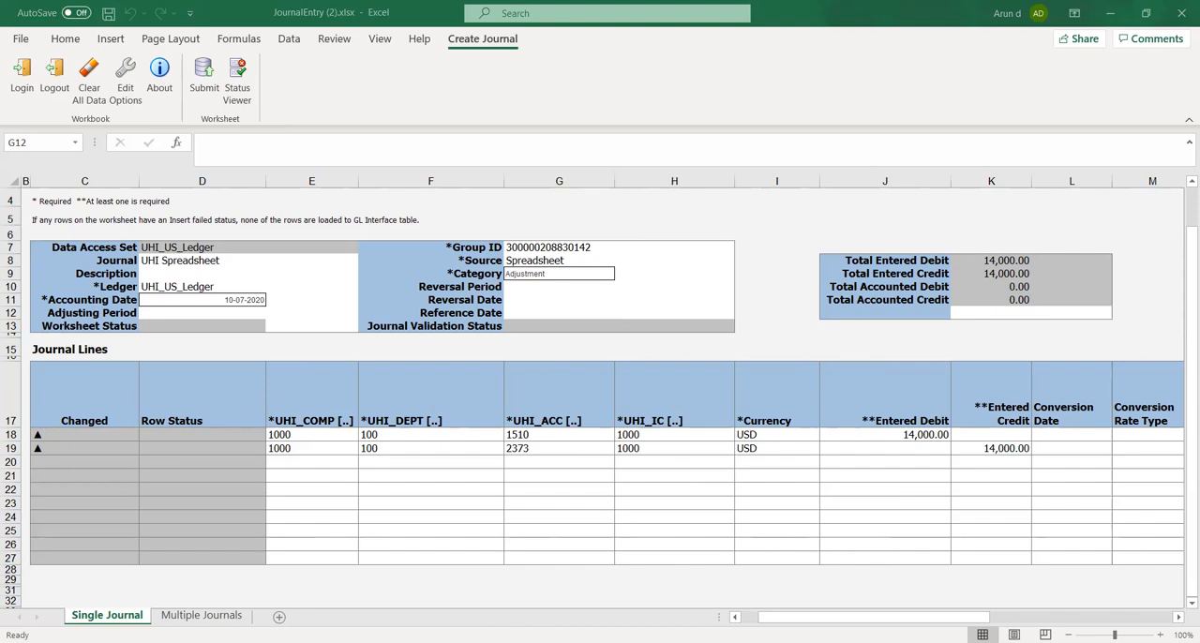
Review the company, department, account and intercompany segments of both journal lines
click(364, 439)
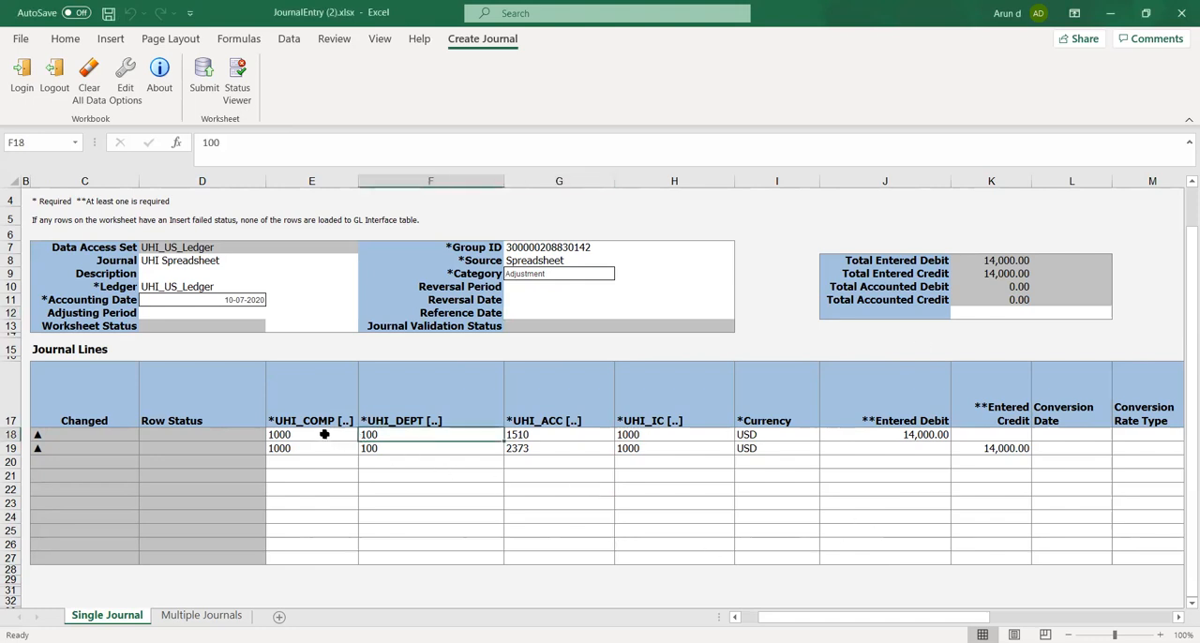
click(324, 434)
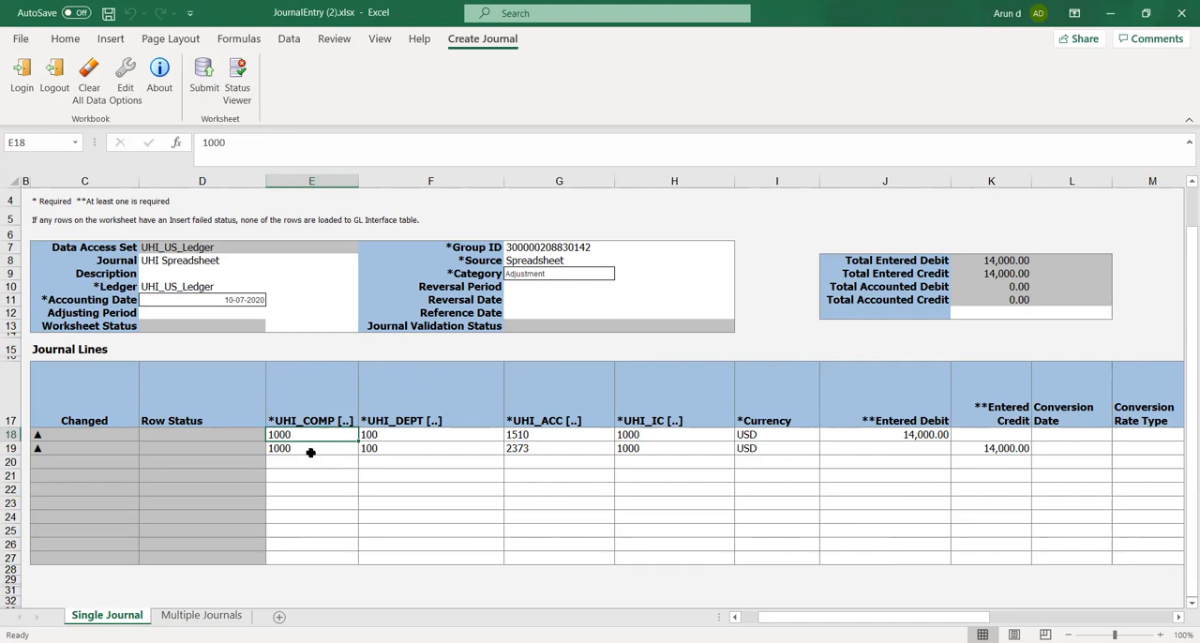
click(409, 447)
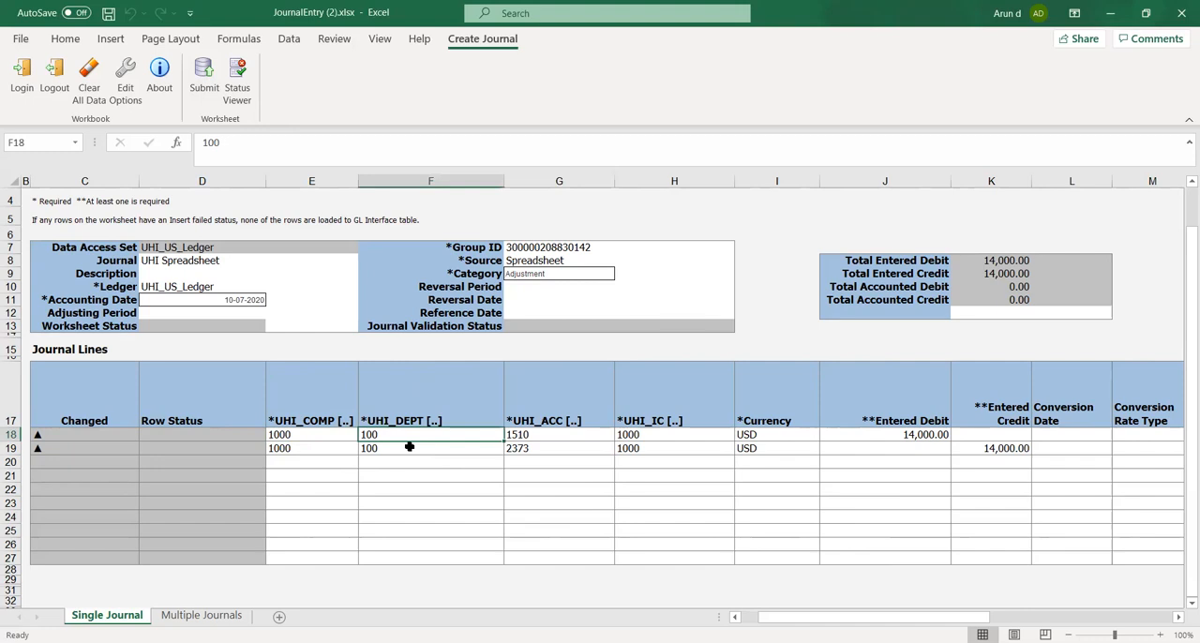
key(Down)
key(Down)
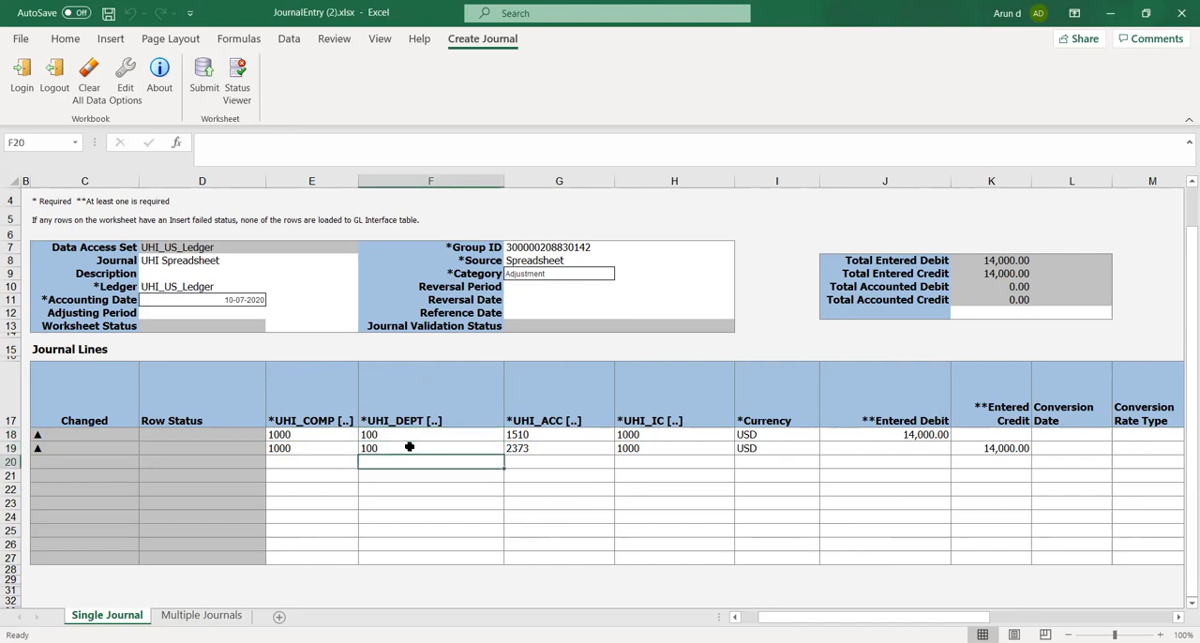
key(Up)
key(Left)
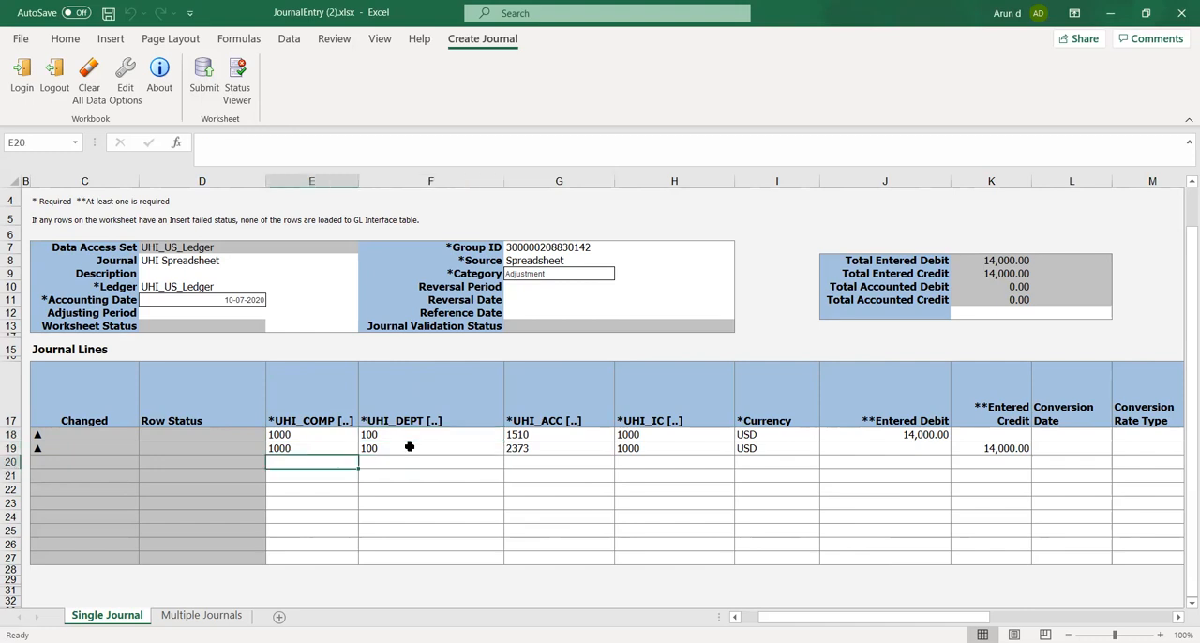
key(Right)
key(Right)
key(Right)
key(Right)
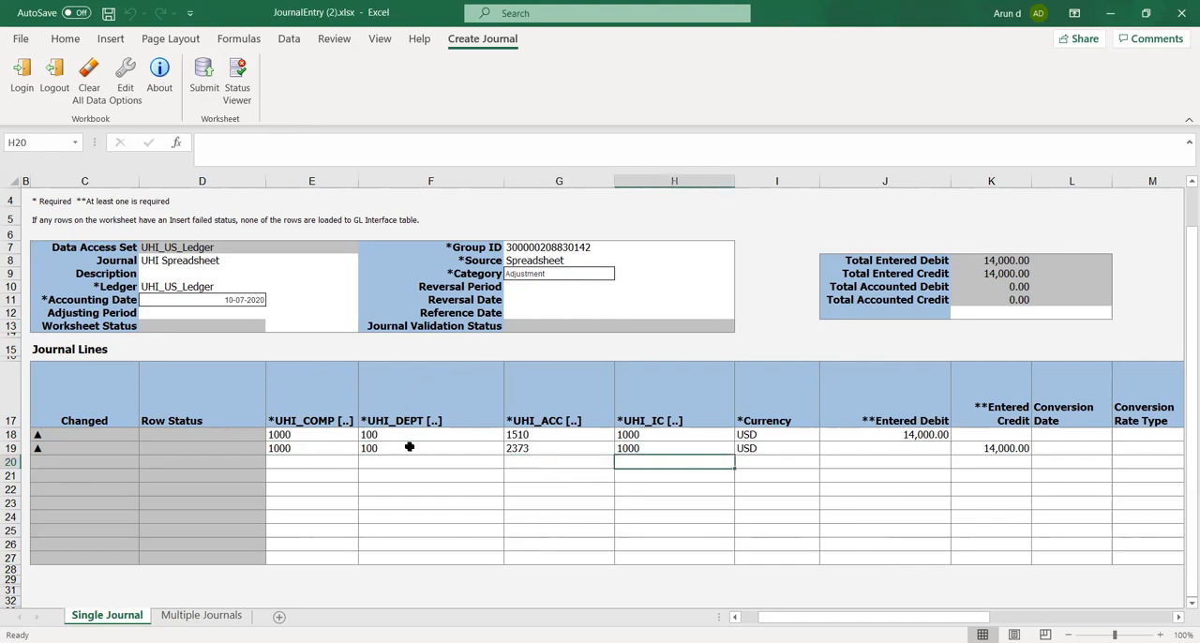
key(Up)
key(Left)
key(Left)
key(Left)
key(Left)
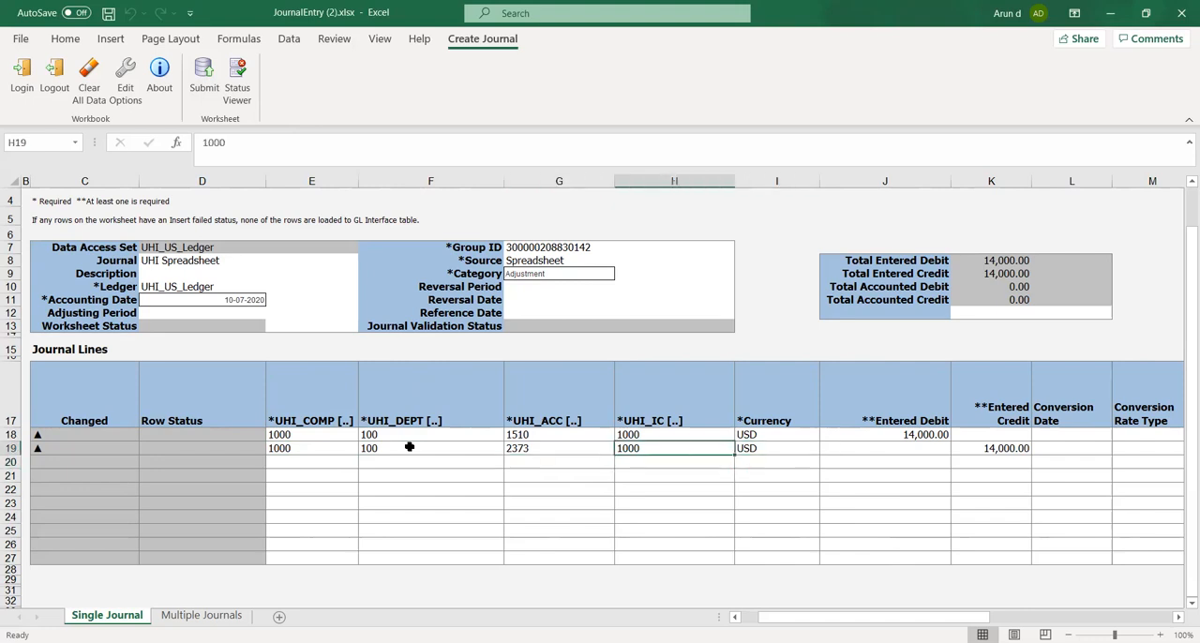
key(Right)
key(Right)
key(Up)
key(Down)
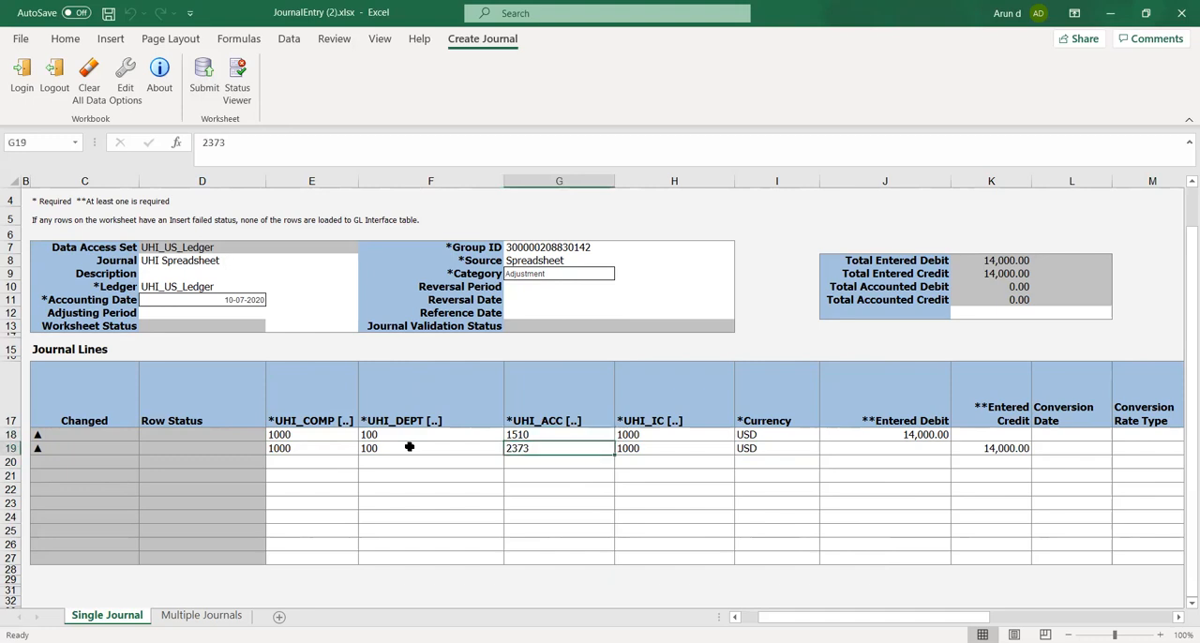
Review the second journal line's amount and optional columns, from Entered Credit and Conversion Date through to Captured Information
key(Right)
key(Right)
key(Right)
key(Right)
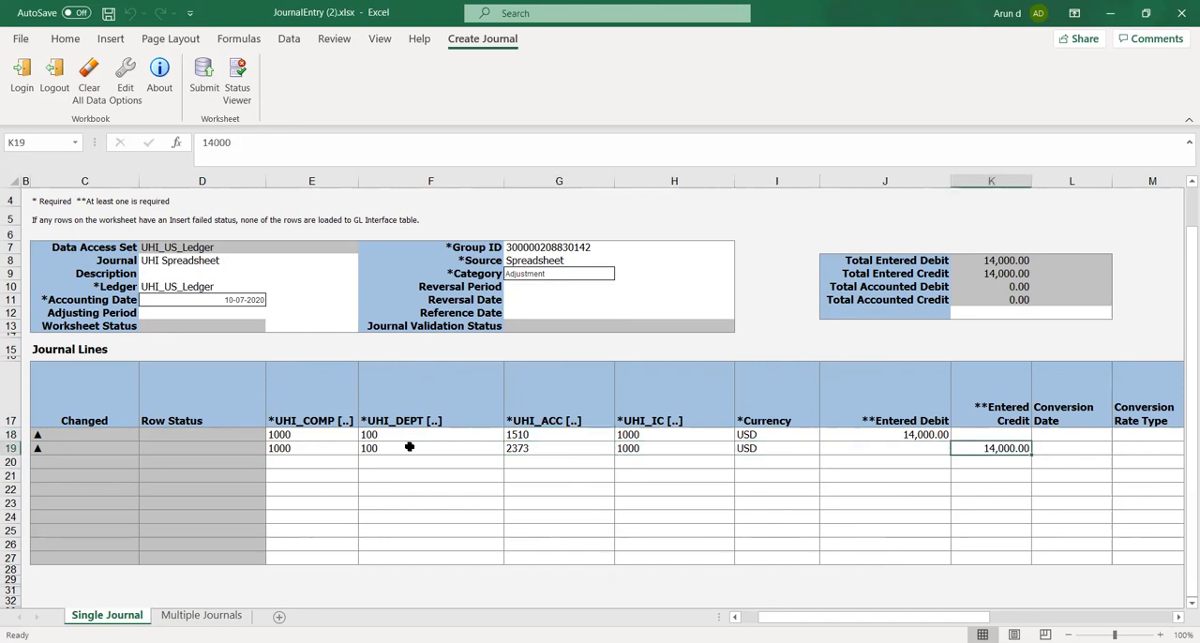
key(Right)
key(Right)
key(Right)
key(Right)
key(Right)
key(Right)
key(Right)
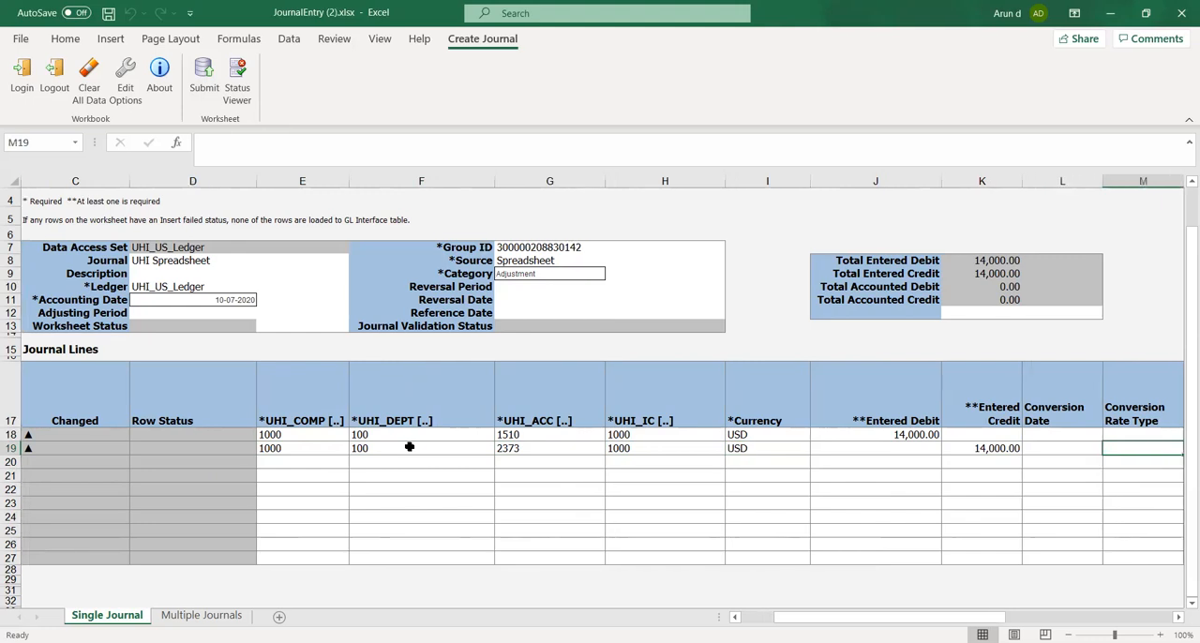
key(Left)
key(Left)
key(Left)
key(Left)
key(Left)
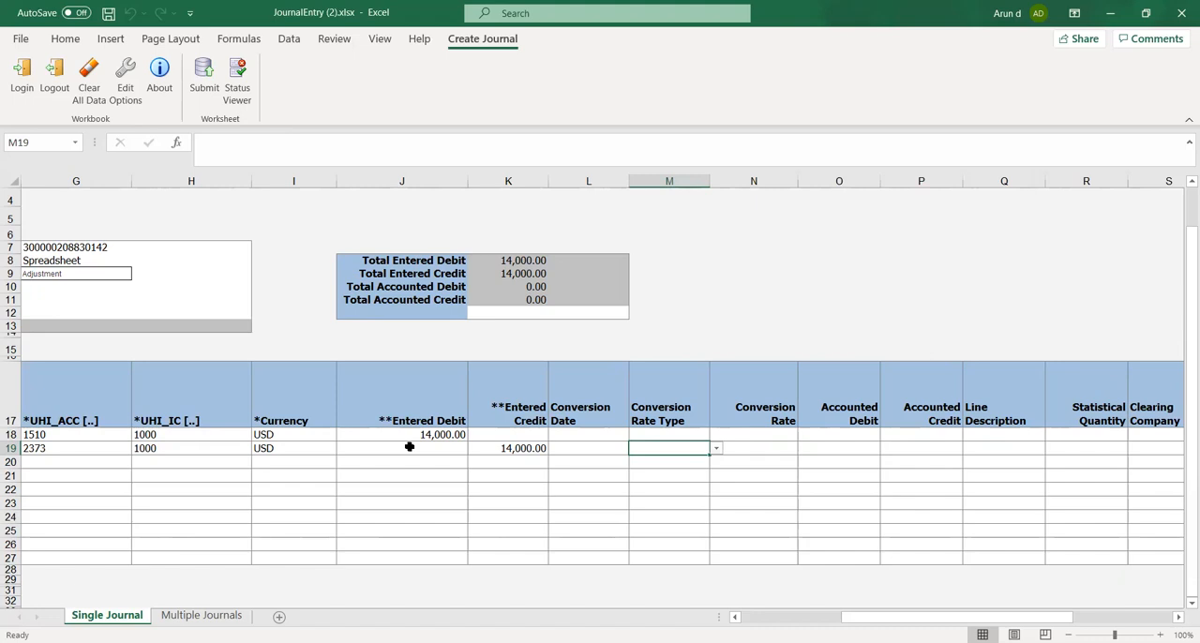
key(Right)
key(Right)
key(Right)
key(Right)
key(Right)
key(Right)
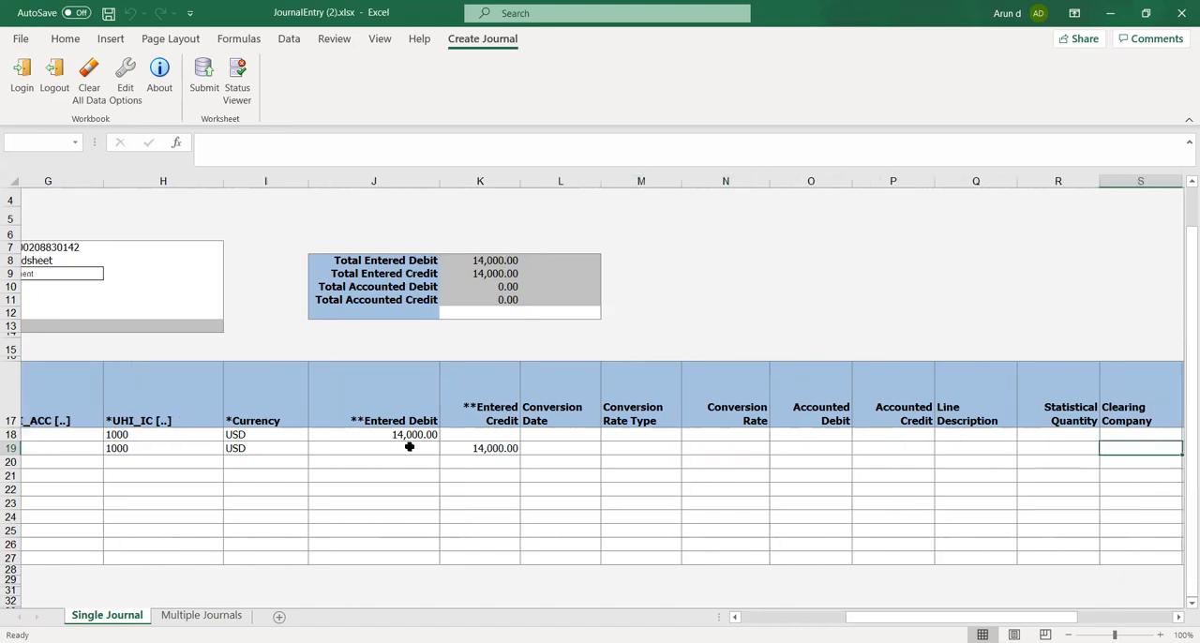
key(Right)
key(Right)
key(Right)
key(Right)
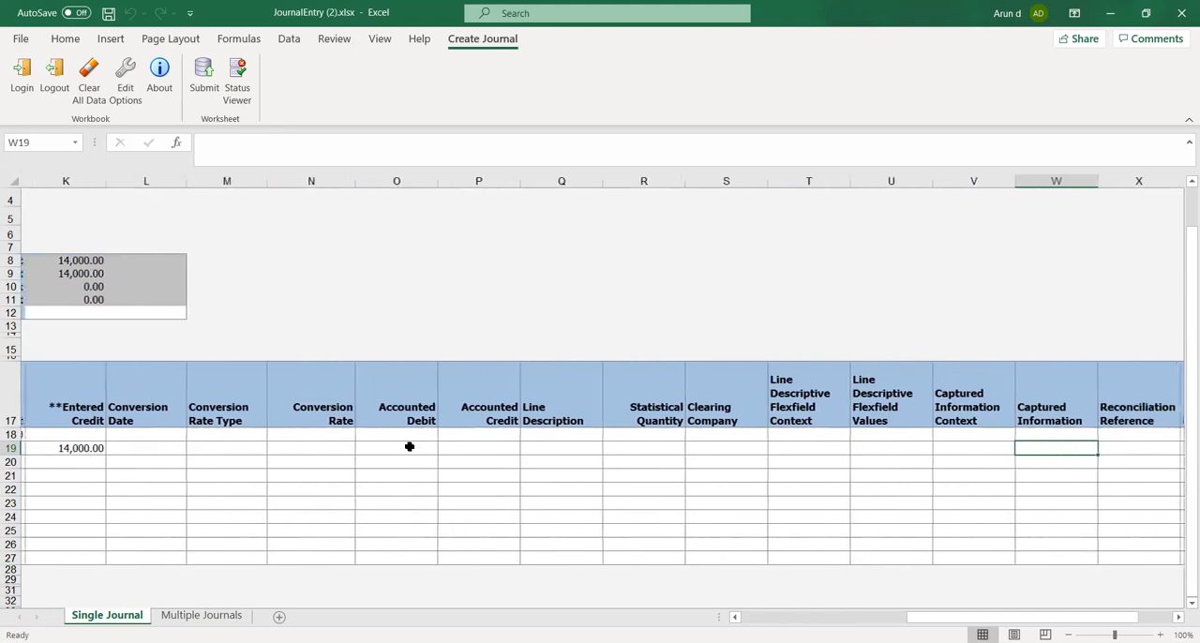
key(Left)
key(Left)
key(Left)
key(Left)
key(Left)
key(Left)
key(Left)
key(Left)
key(Left)
key(Left)
key(Left)
key(Left)
key(Left)
key(Left)
key(Left)
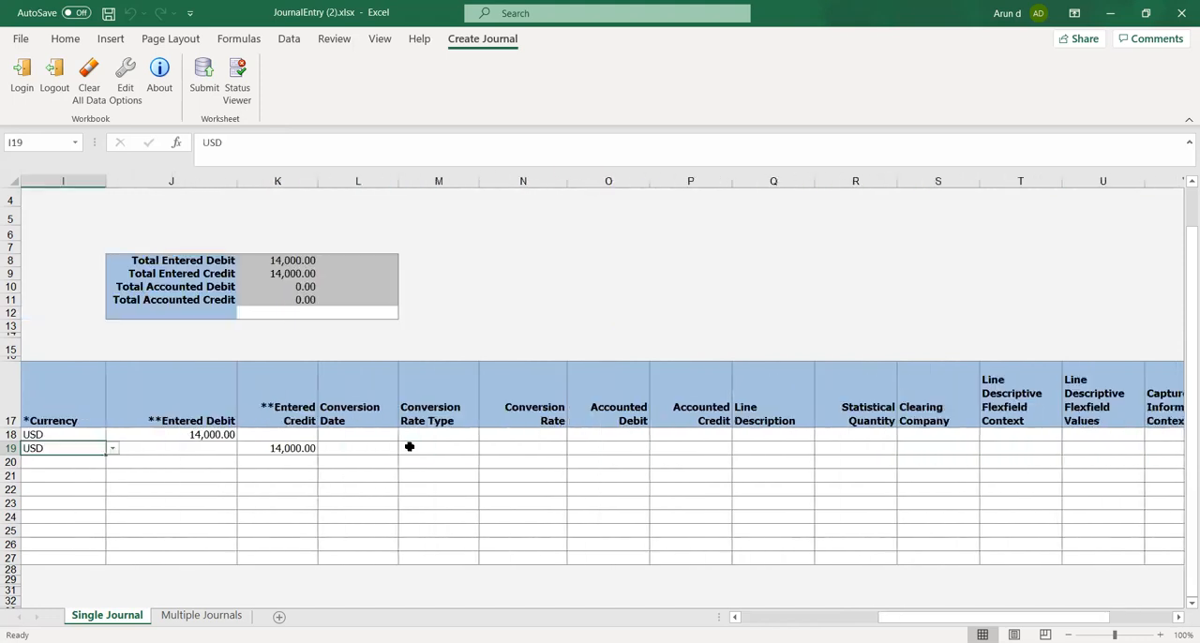
key(Left)
key(Left)
key(Left)
key(Left)
key(Left)
key(Left)
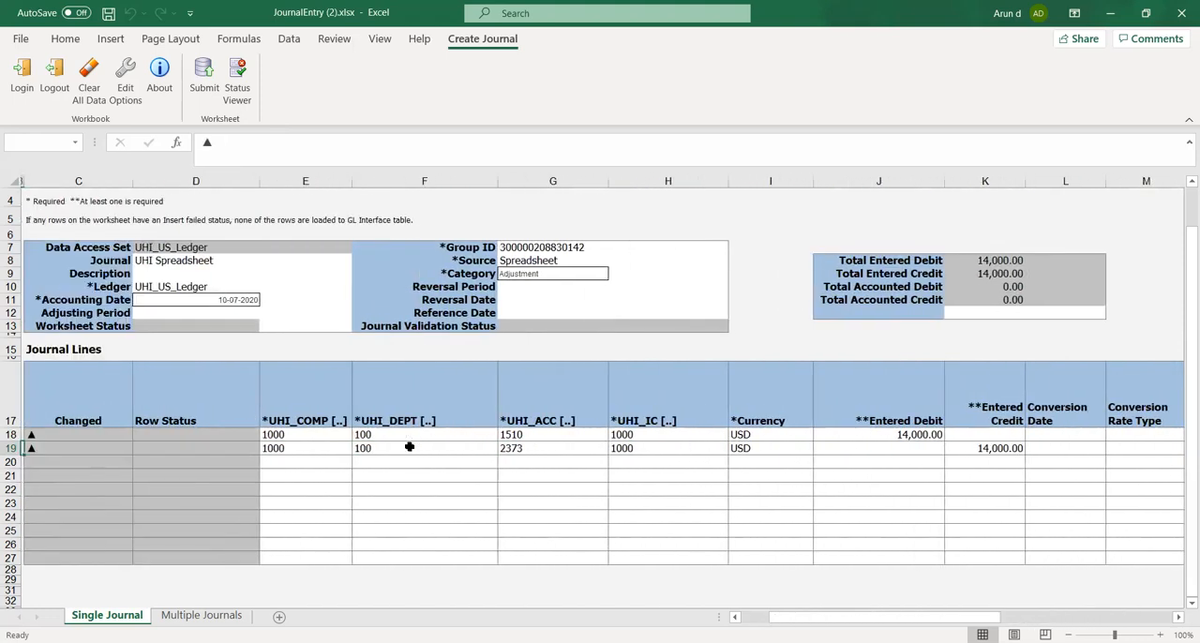
Check the second journal line's company and department segments, and compare the UHI_ACC values of both lines
key(Right)
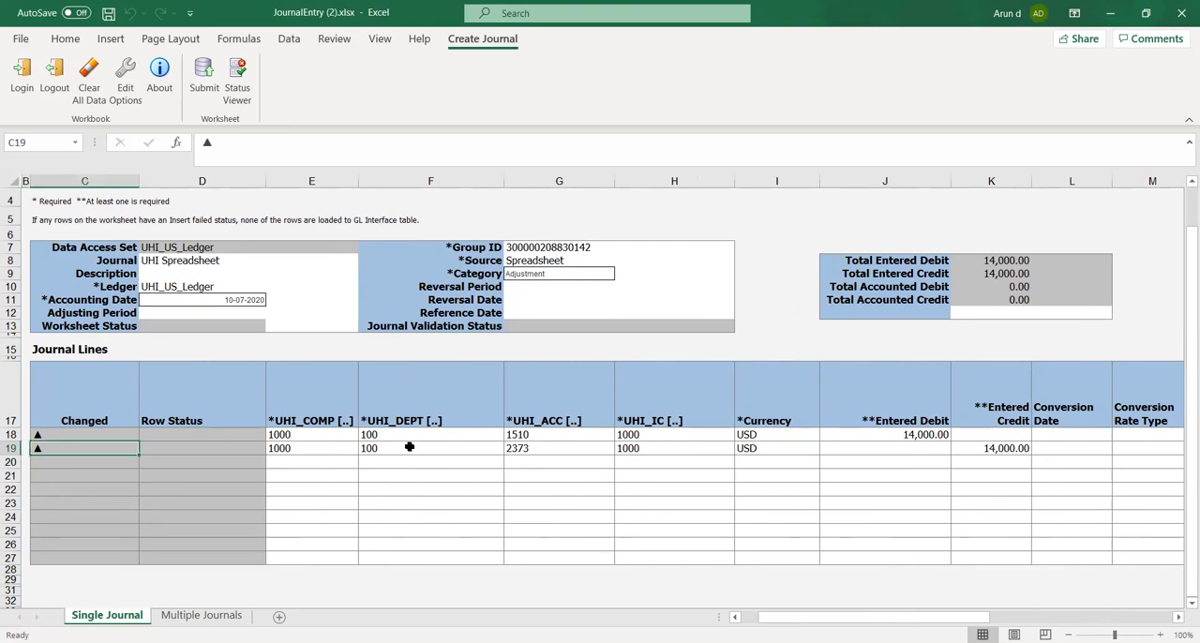
key(Right)
key(Right)
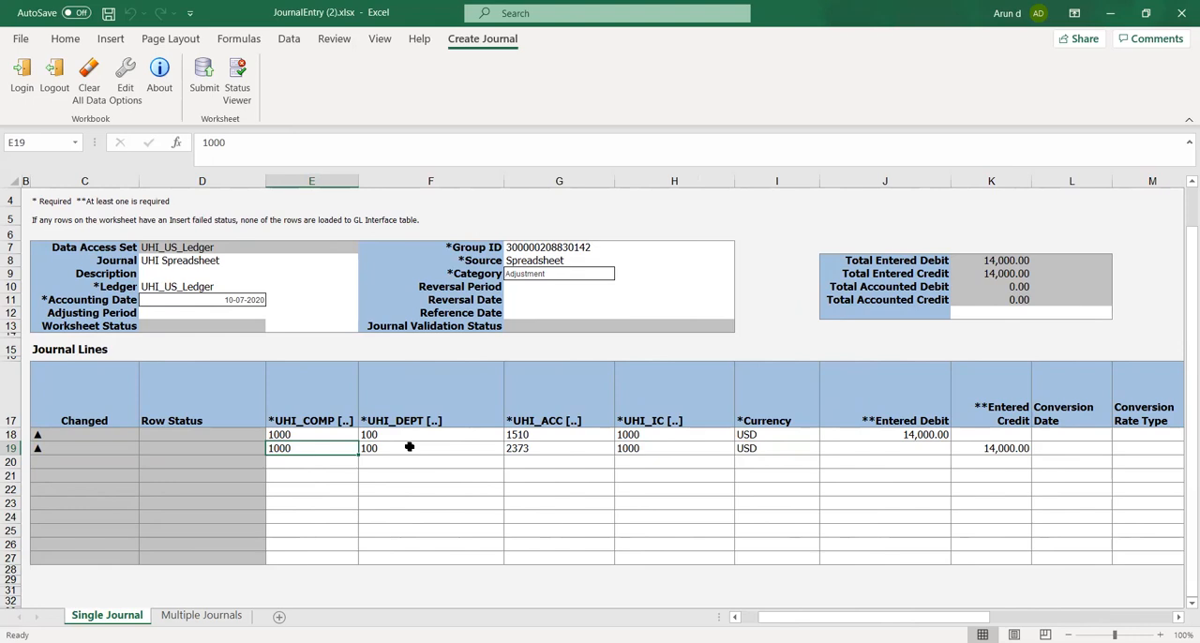
key(Right)
key(Right)
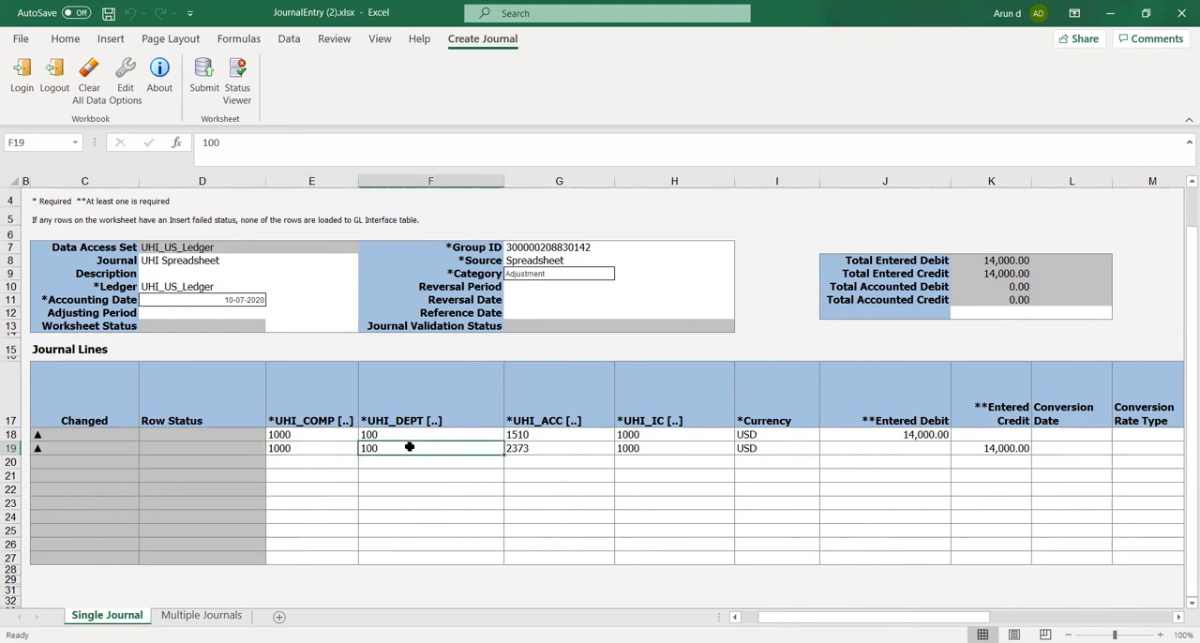
key(Up)
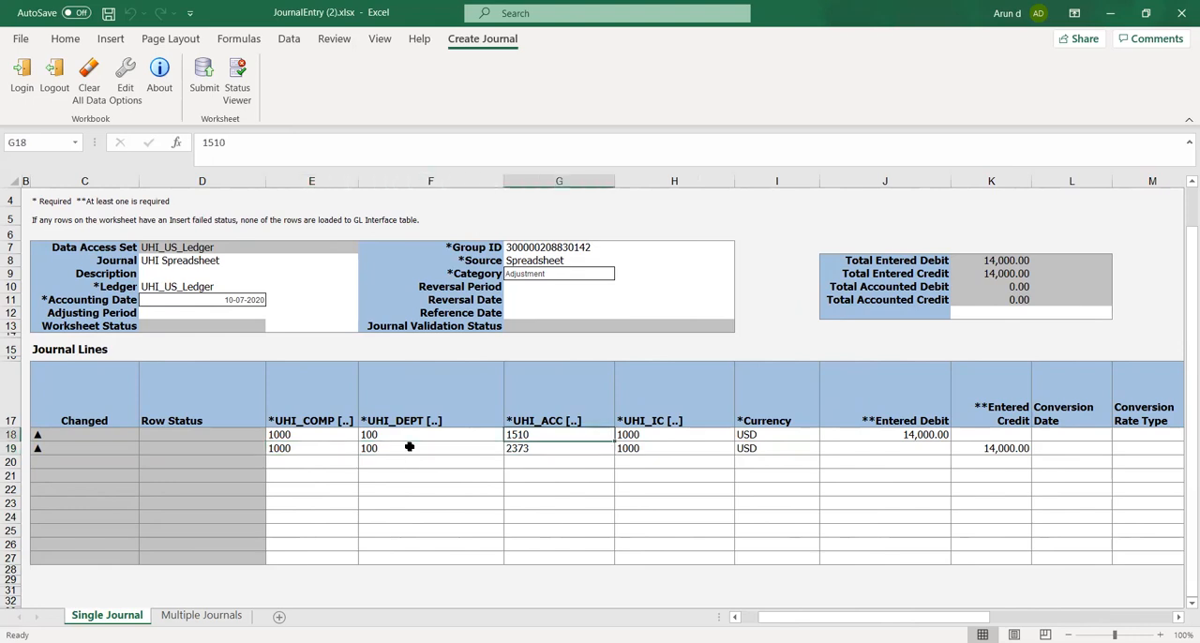
key(Down)
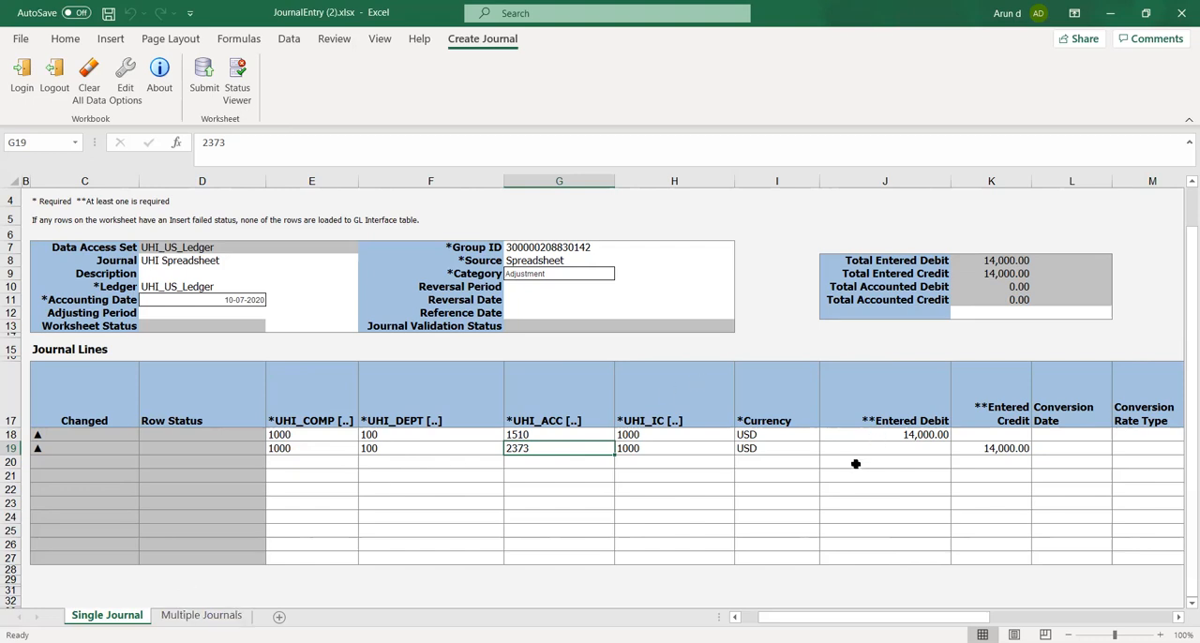
Examine which account the Entered Debit and the Entered Credit are posted to in the two journal lines
click(665, 477)
click(536, 437)
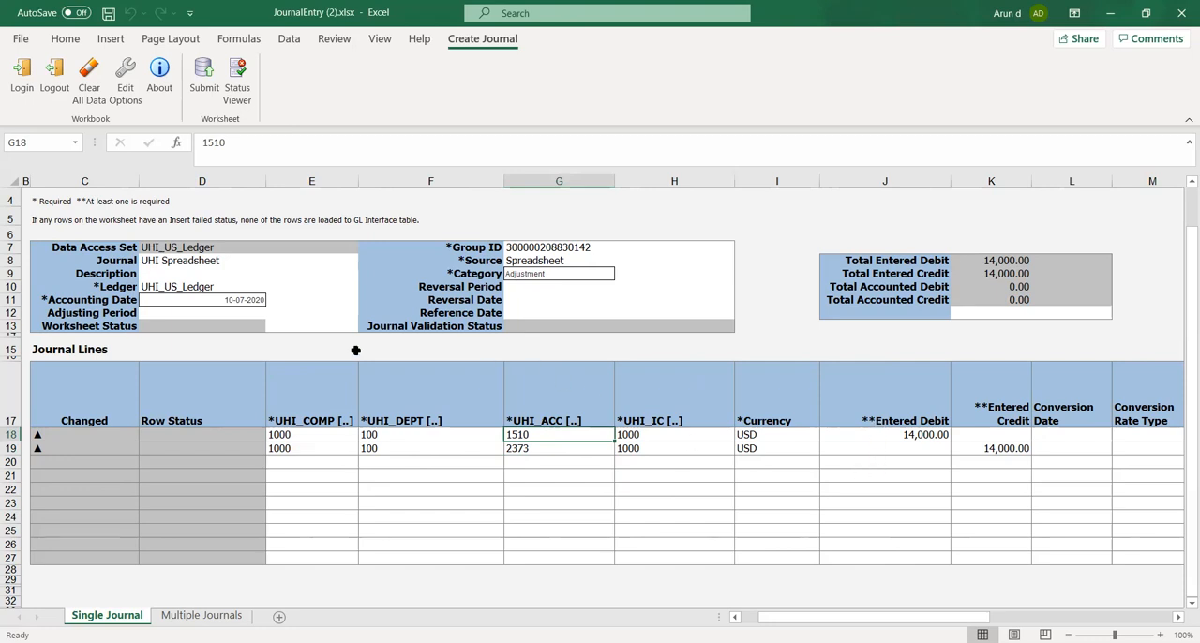
click(739, 472)
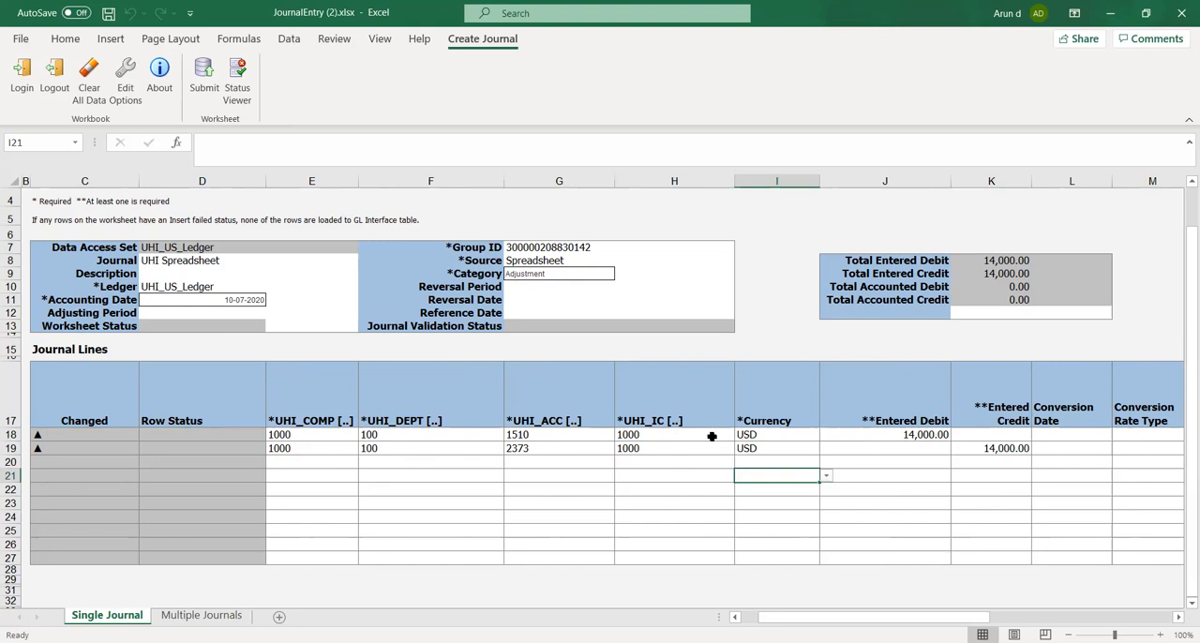
click(710, 436)
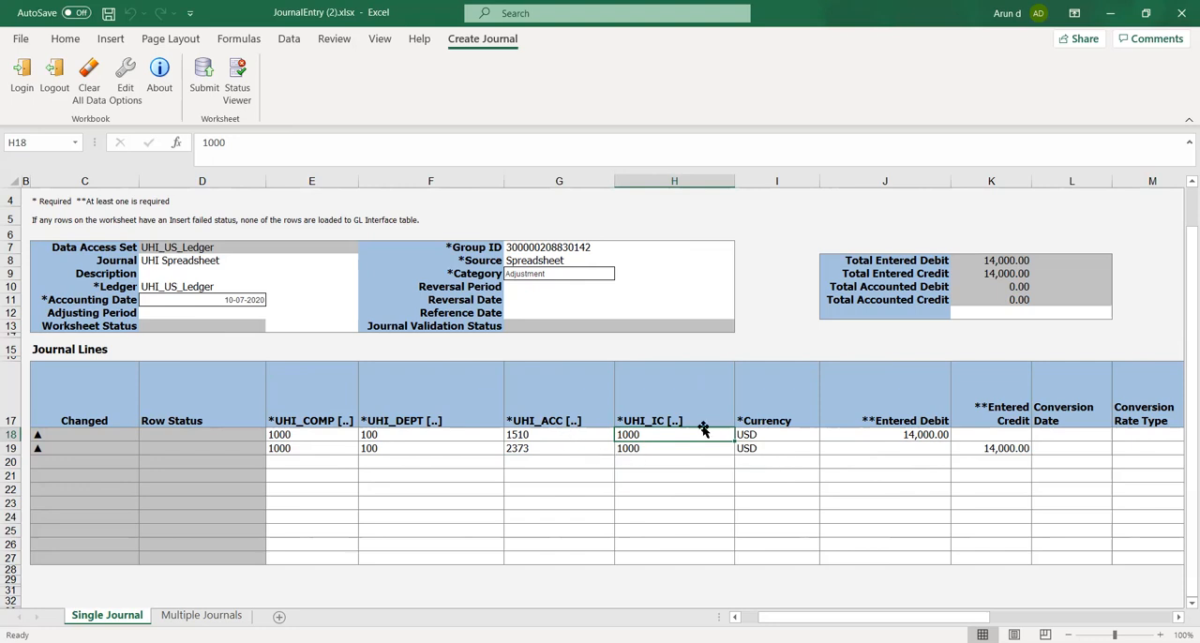
click(926, 435)
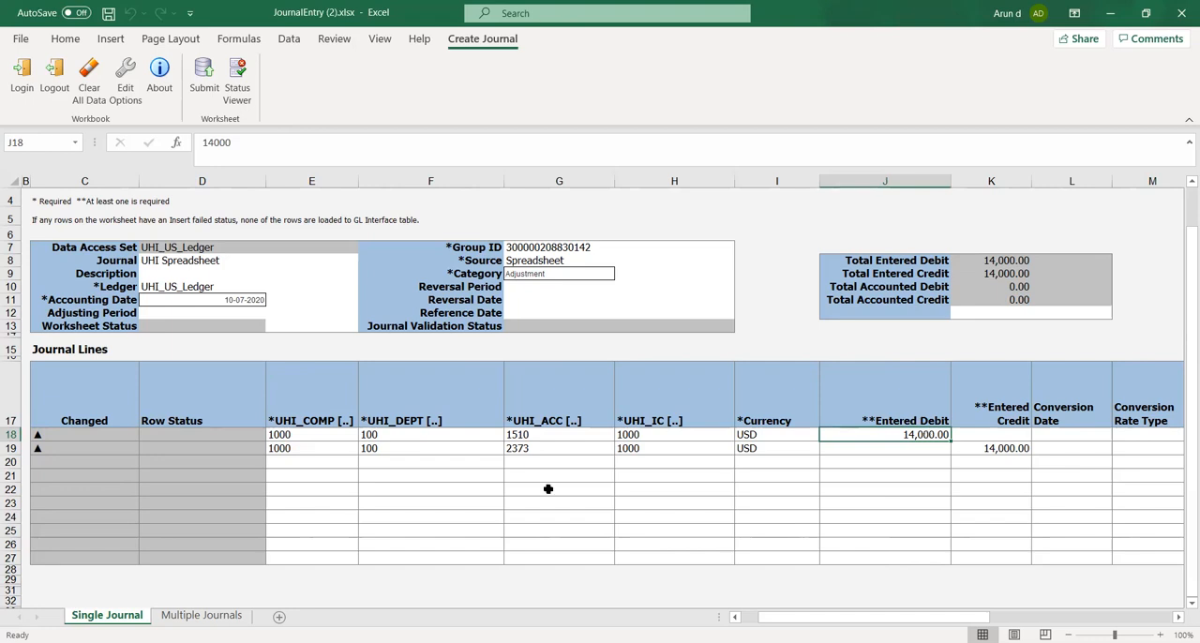
click(516, 450)
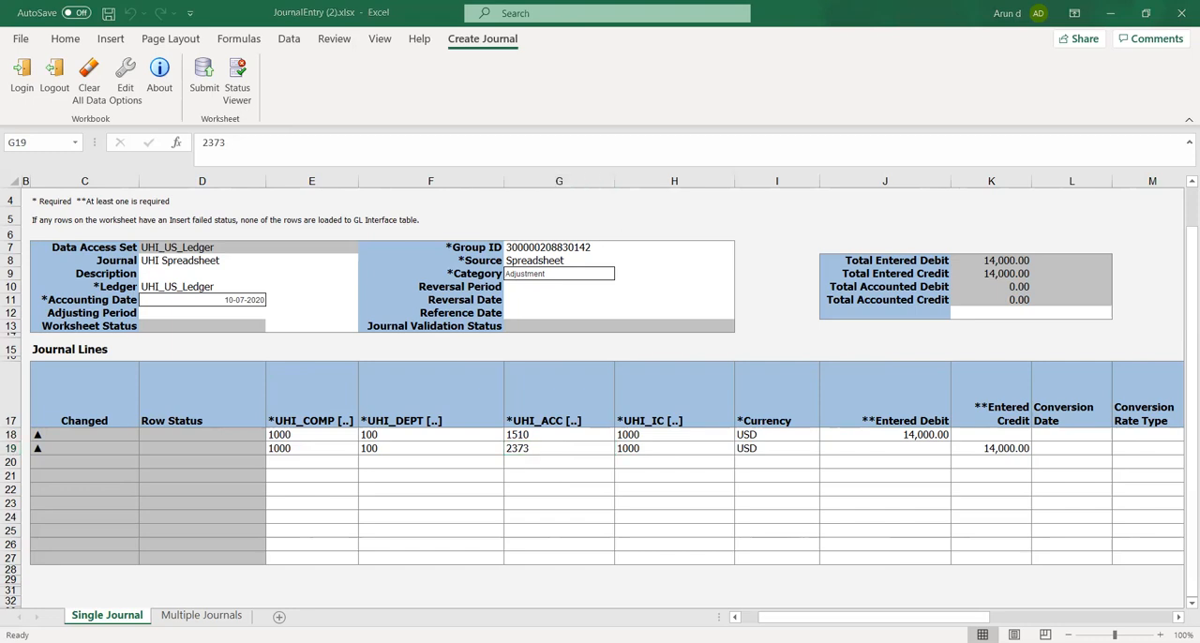
click(1000, 457)
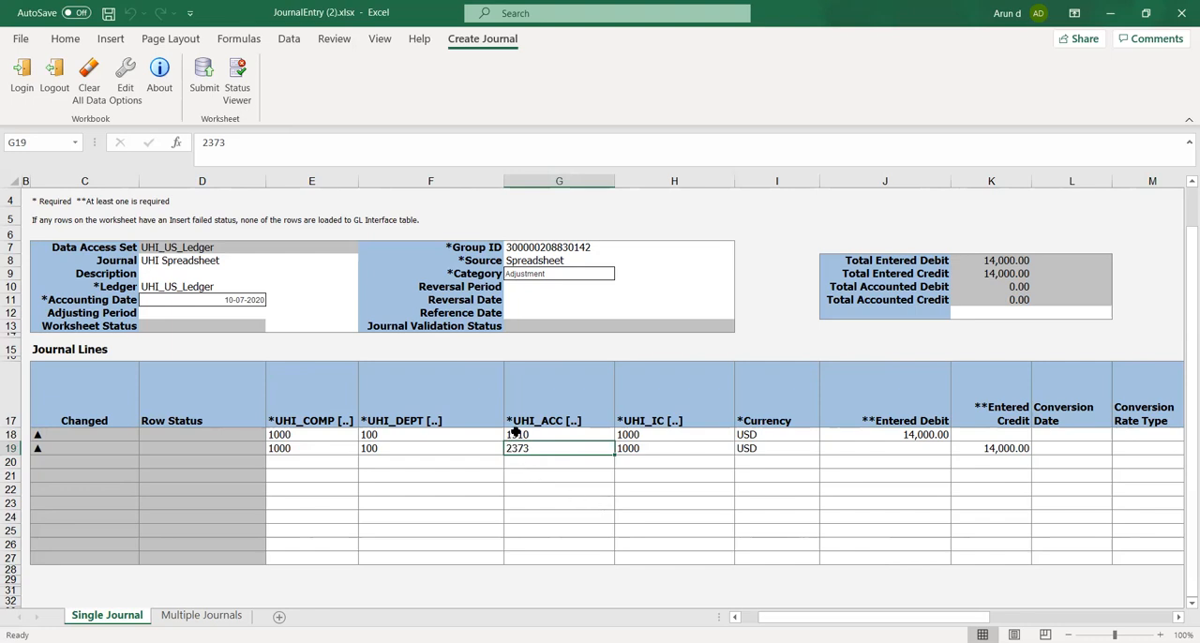
click(647, 477)
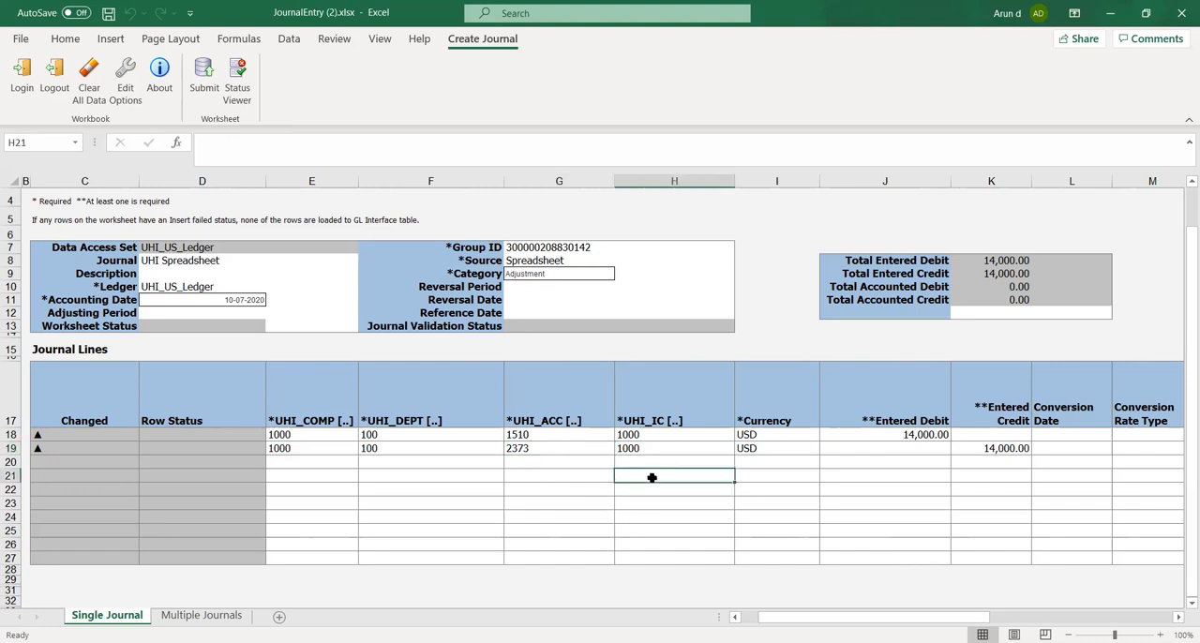
click(553, 450)
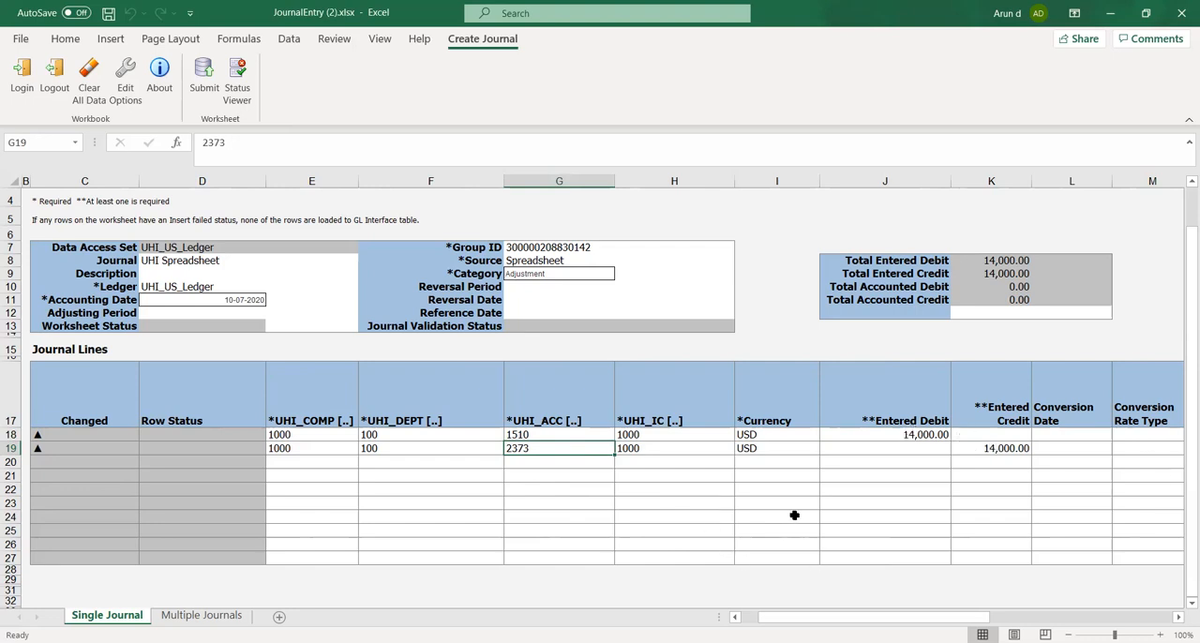
click(836, 484)
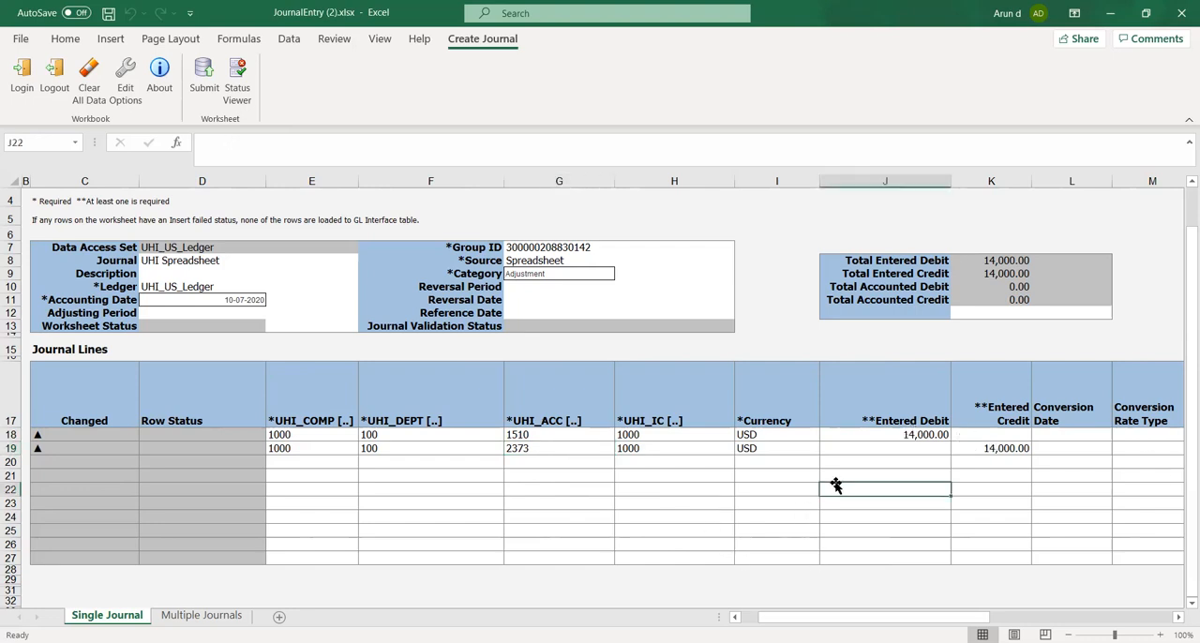
click(588, 495)
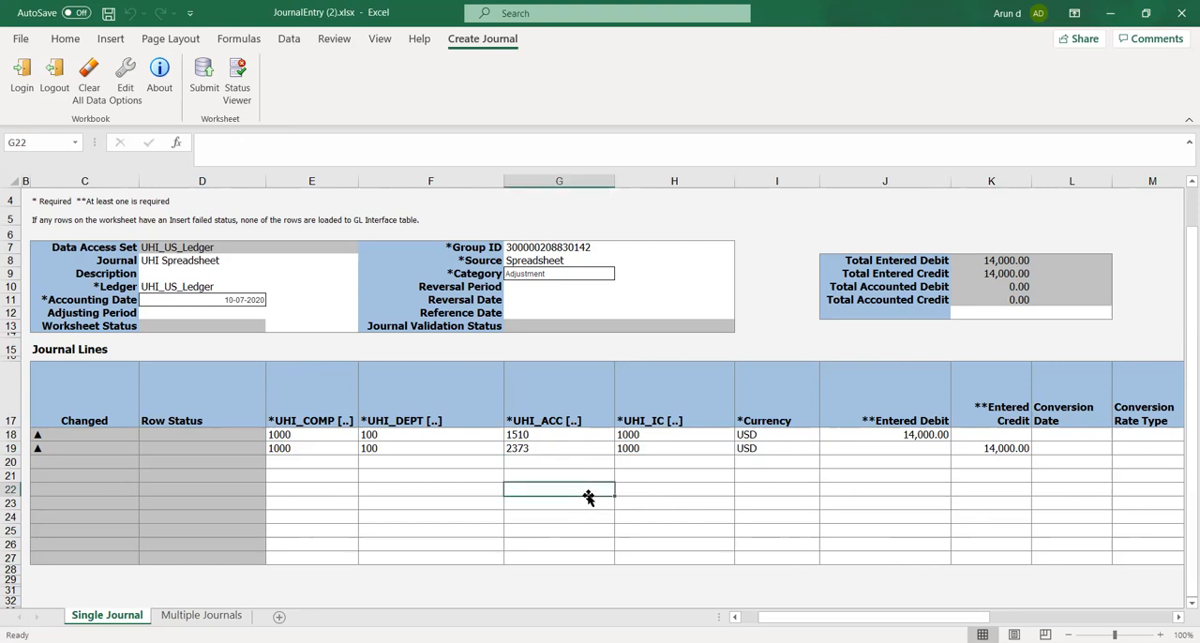
click(566, 433)
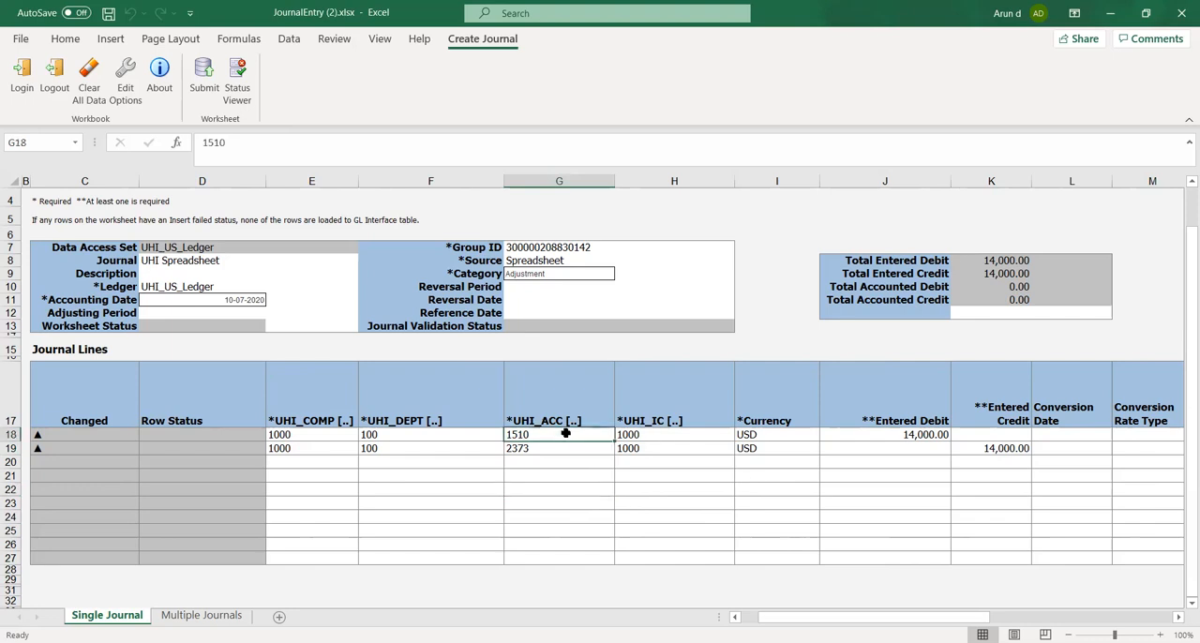
click(556, 450)
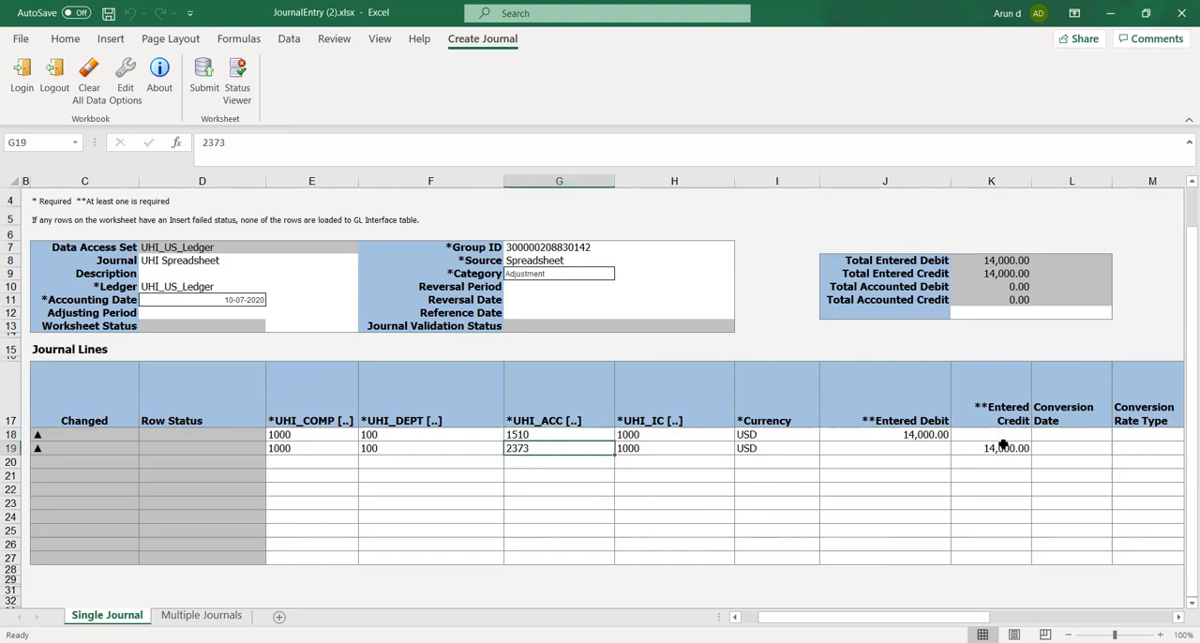
click(989, 449)
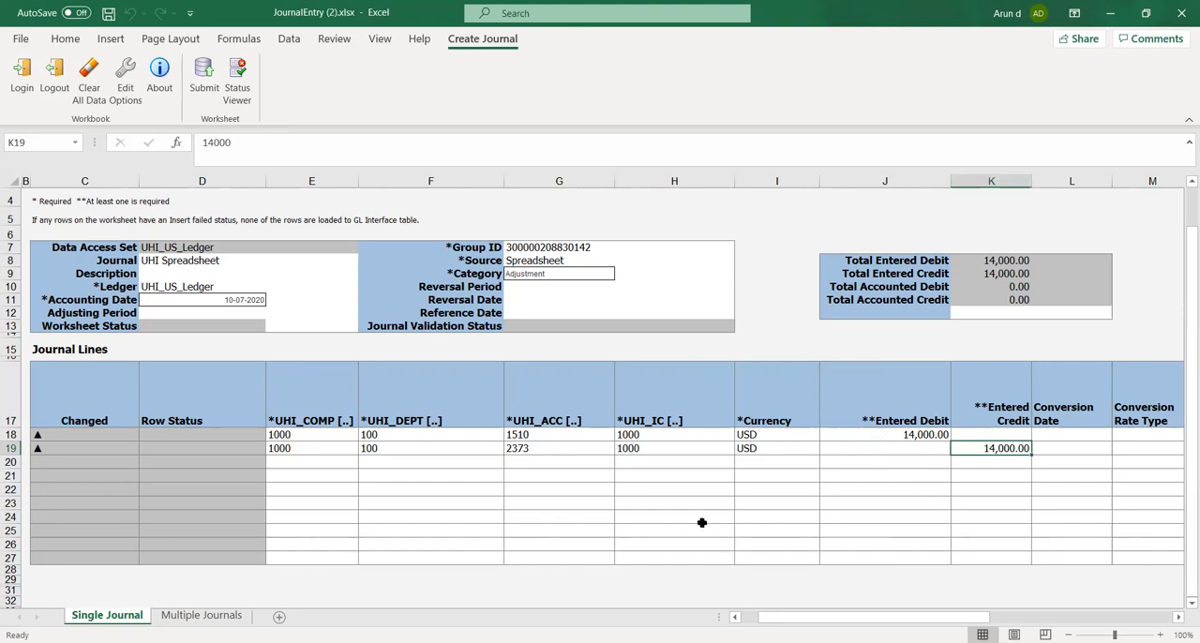
click(636, 529)
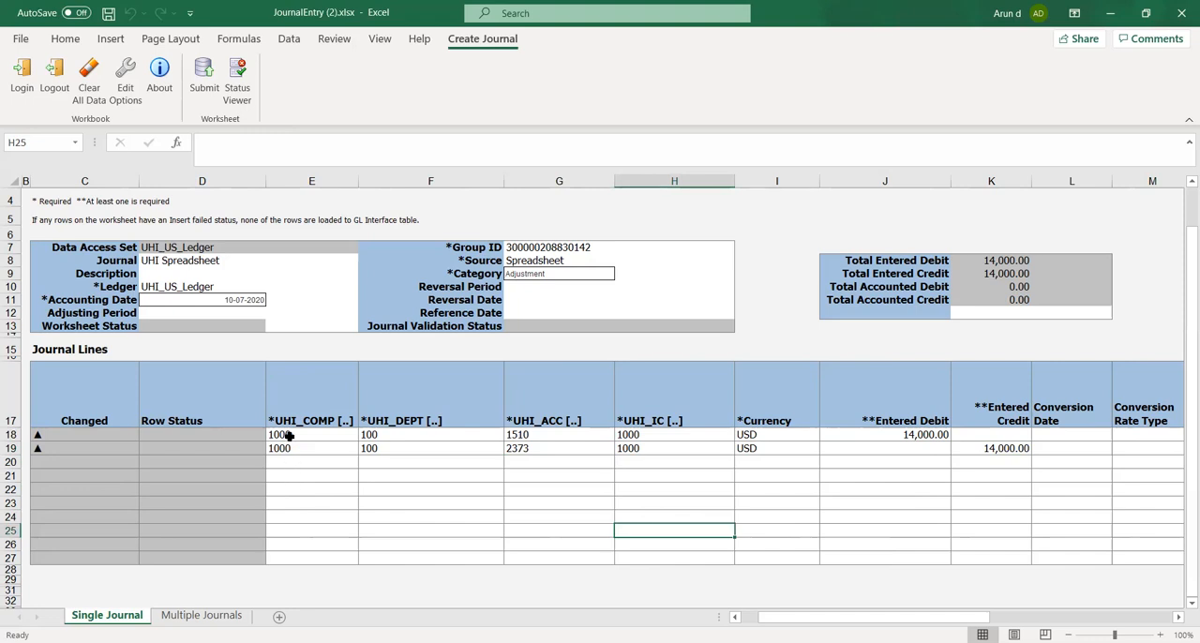
Open the Multiple Journals sheet and examine its line columns from Journal Batch through the account segments to Currency
click(168, 616)
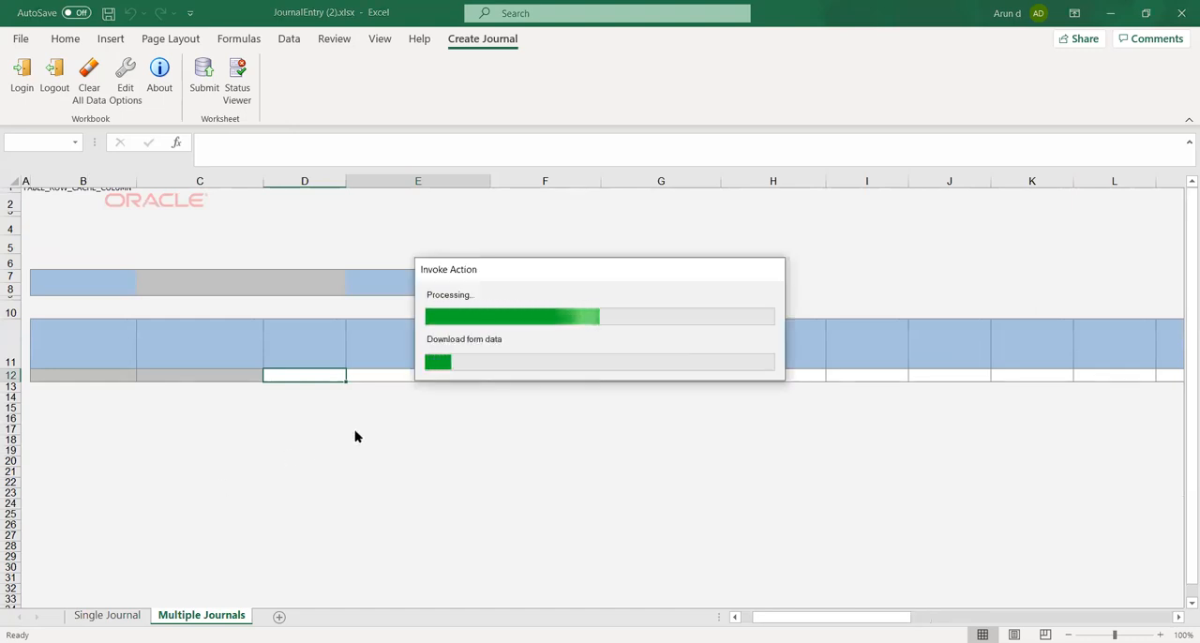
click(545, 452)
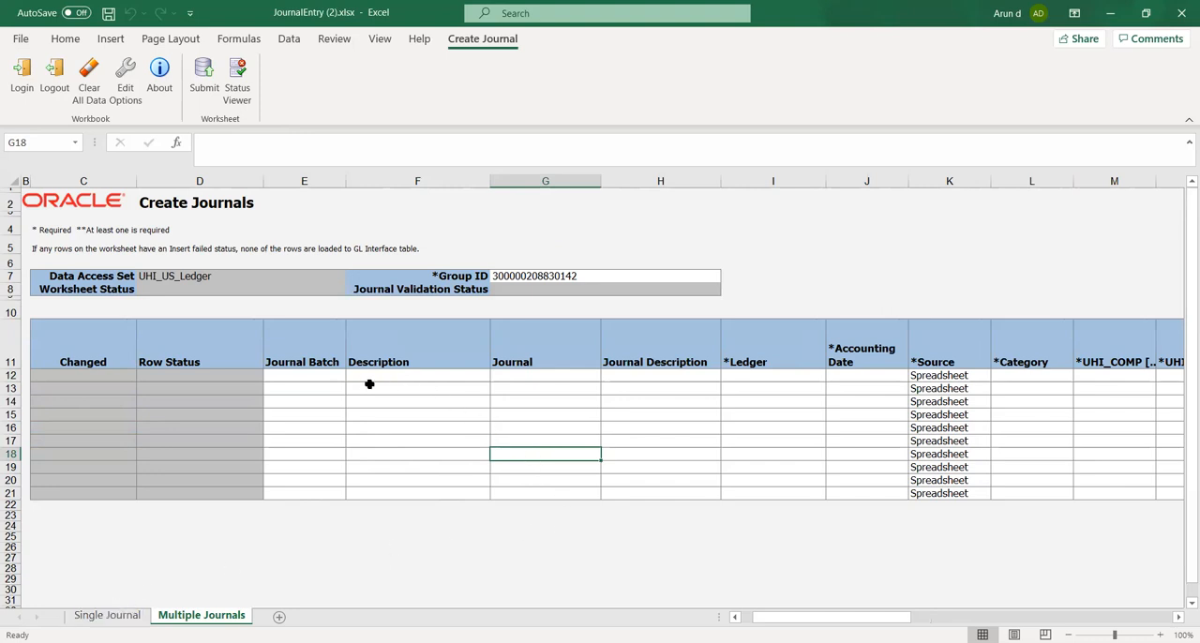
click(335, 375)
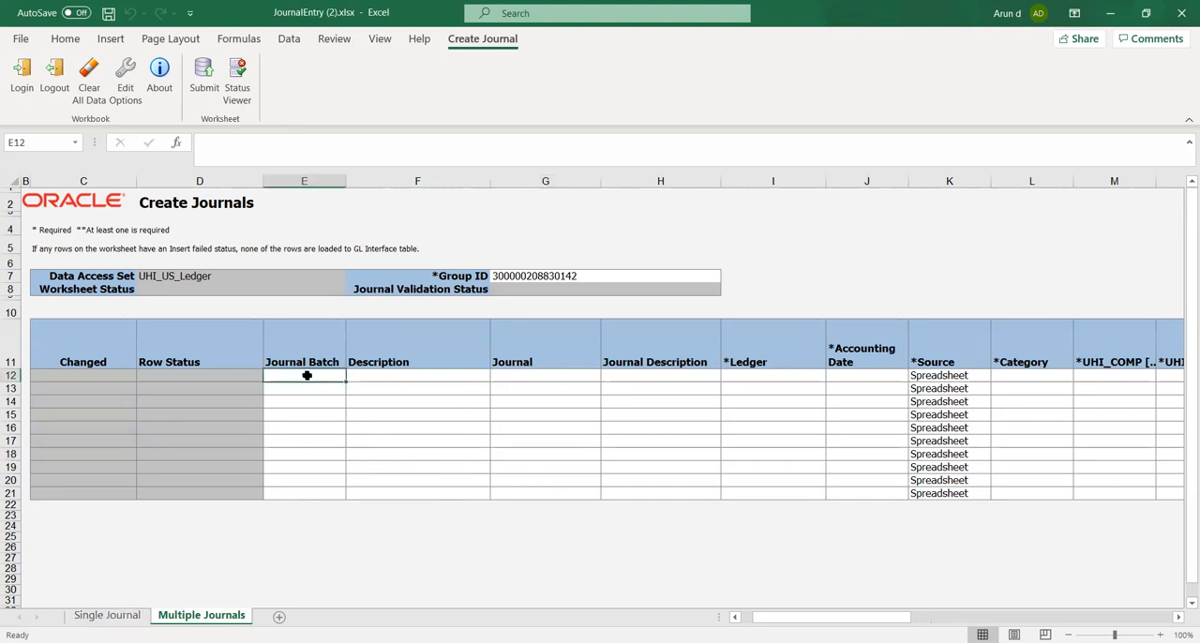
key(Tab)
key(Tab)
key(Tab)
key(Tab)
key(Tab)
key(Tab)
key(Tab)
key(Tab)
key(Tab)
key(Tab)
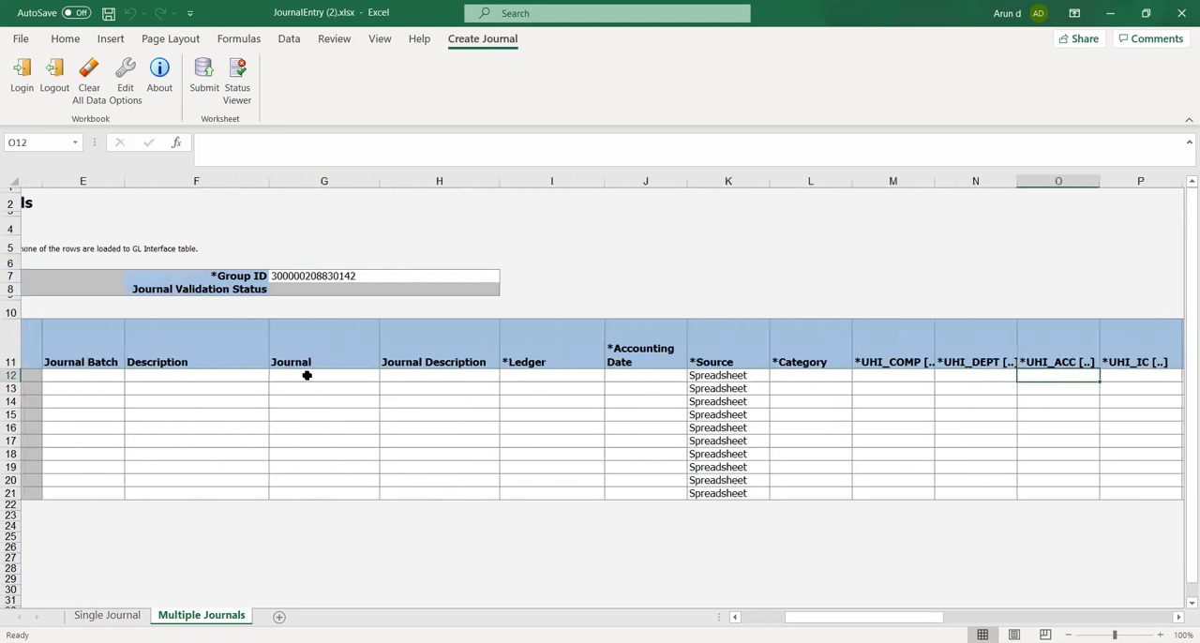
key(Tab)
key(Tab)
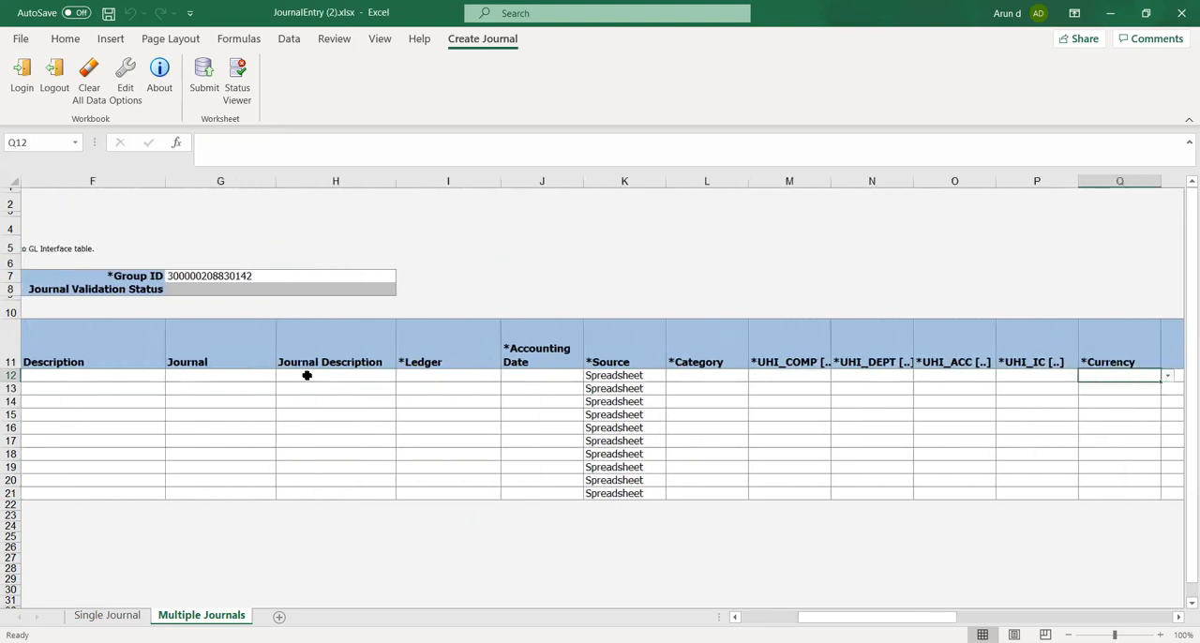
key(Tab)
key(Tab)
key(shift+Tab)
key(shift+Tab)
key(shift+Tab)
key(shift+Tab)
key(Home)
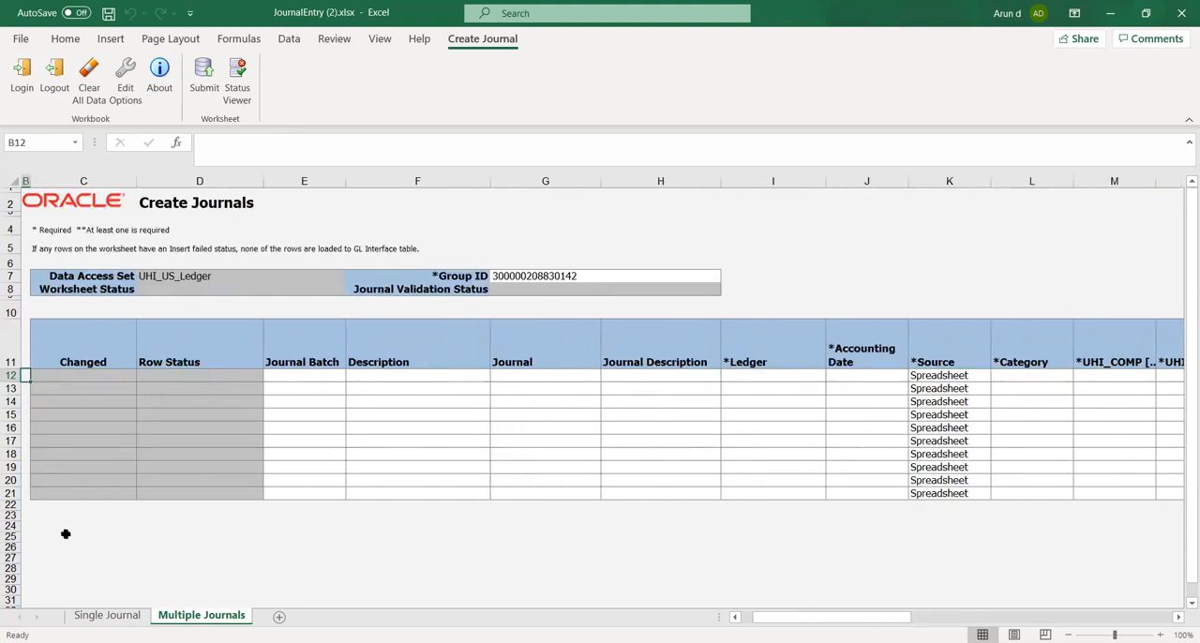
Return to the Single Journal sheet and check the UHI_DEPT segment of both journal lines
click(96, 620)
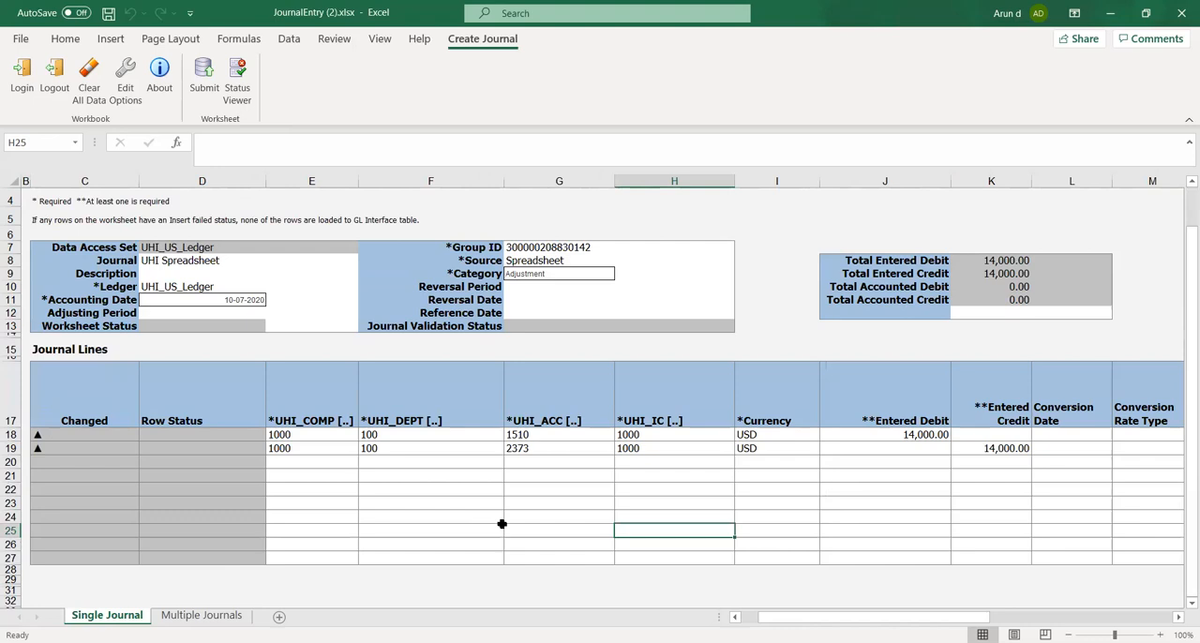
click(457, 437)
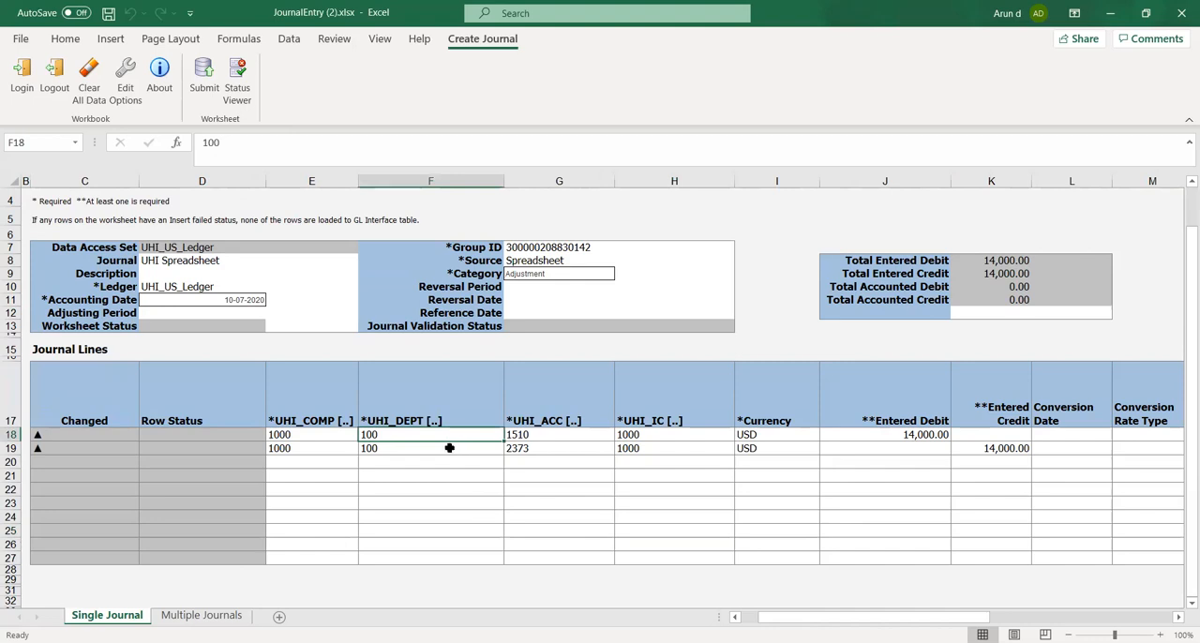
click(445, 450)
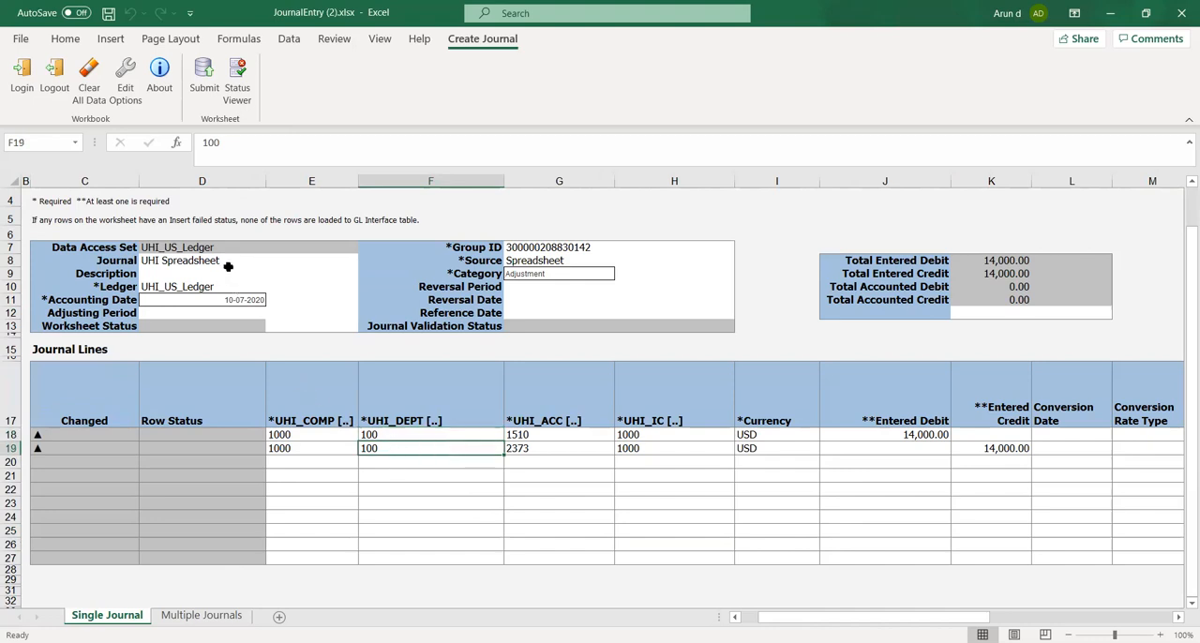
Check the UHI_COMP column on the Multiple Journals sheet, and return to the Single Journal sheet
click(514, 485)
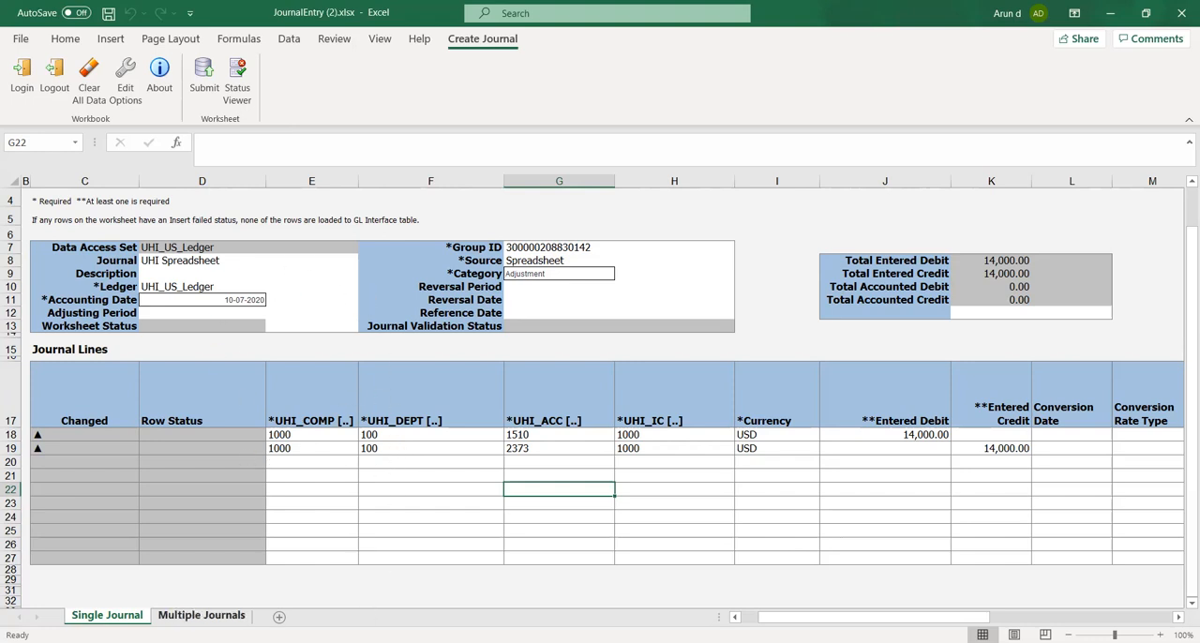
click(201, 615)
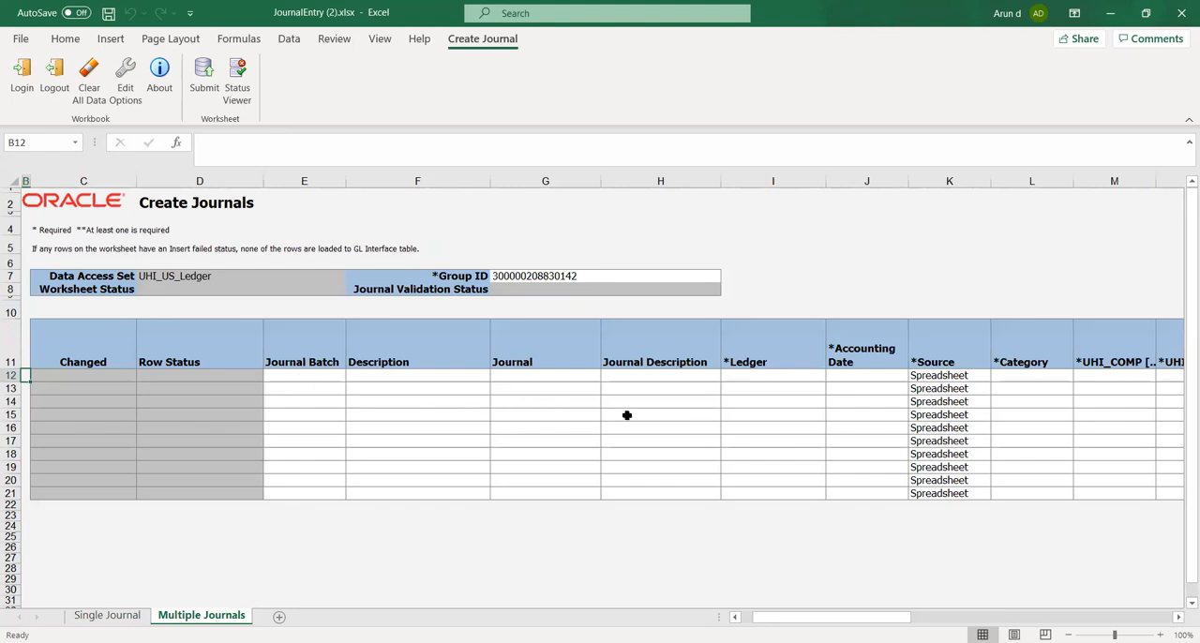
click(1114, 377)
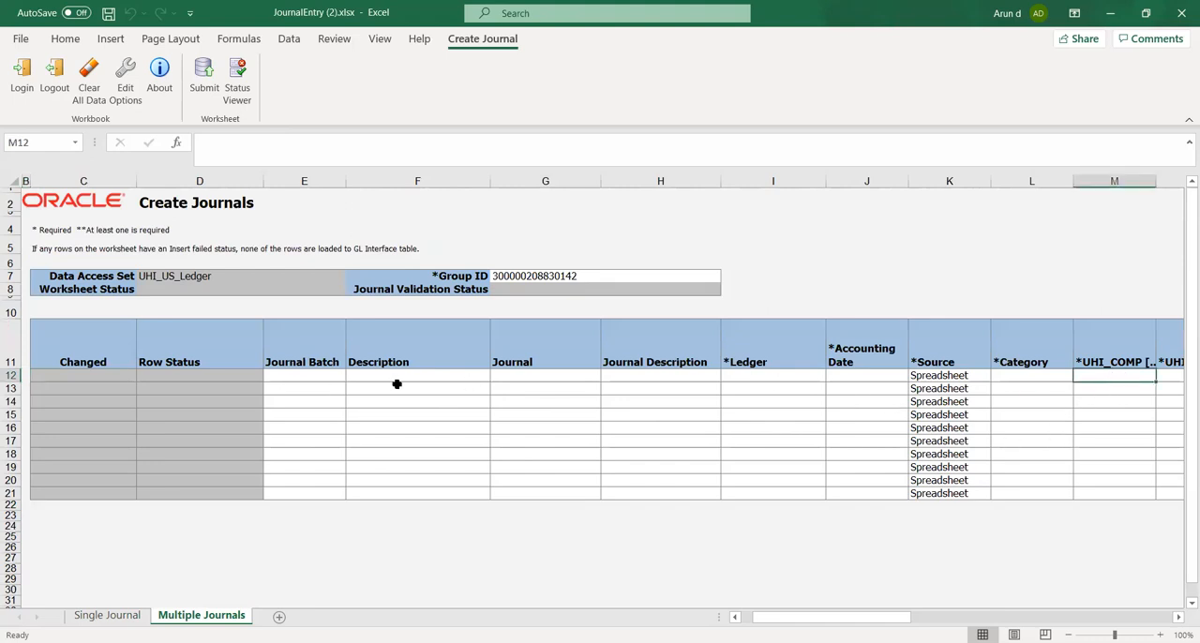
click(115, 619)
click(449, 490)
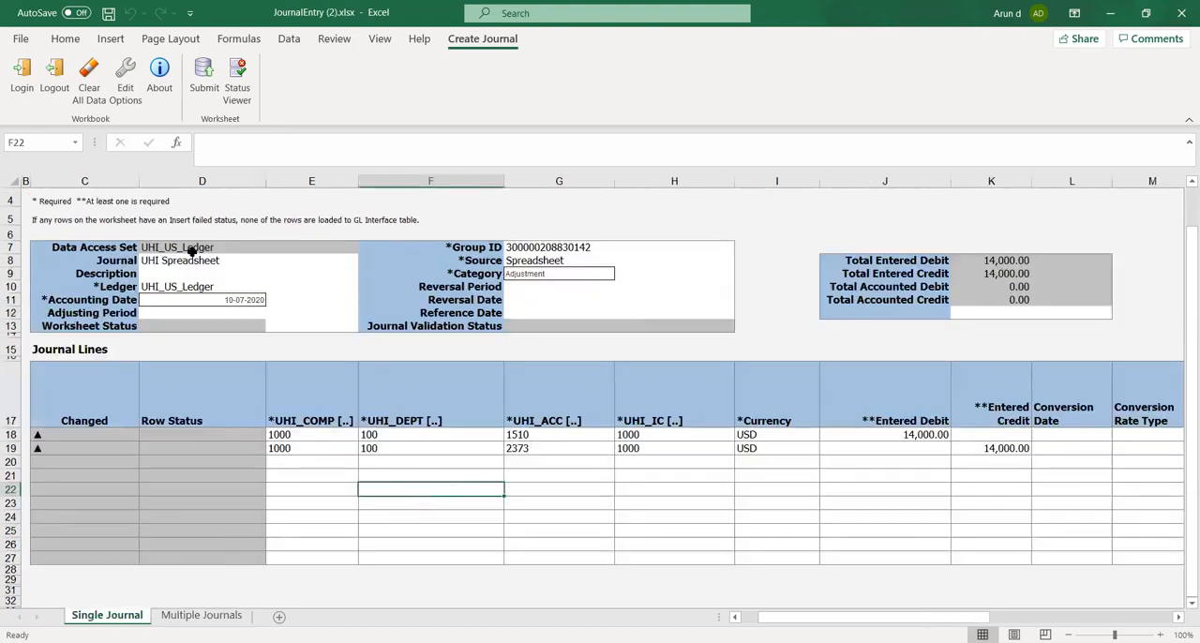
Submit the journal with Submit Journal Import and Posting and descriptive flexfields imported without validation, and dismiss the confirmation
scroll(178, 235, up, 1)
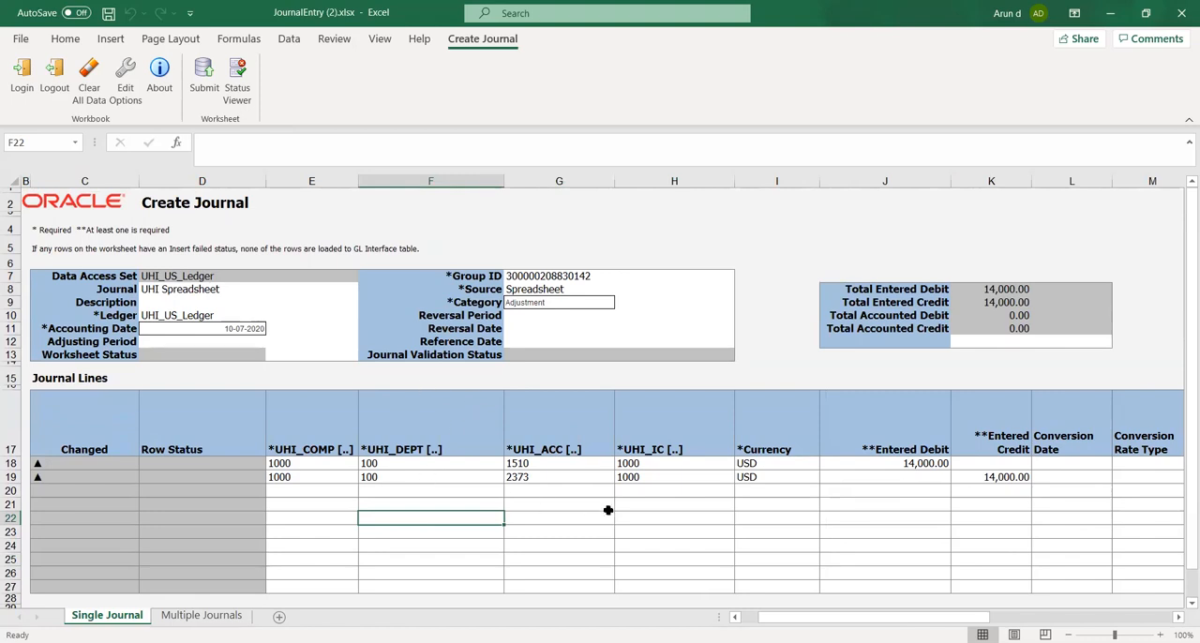
click(592, 547)
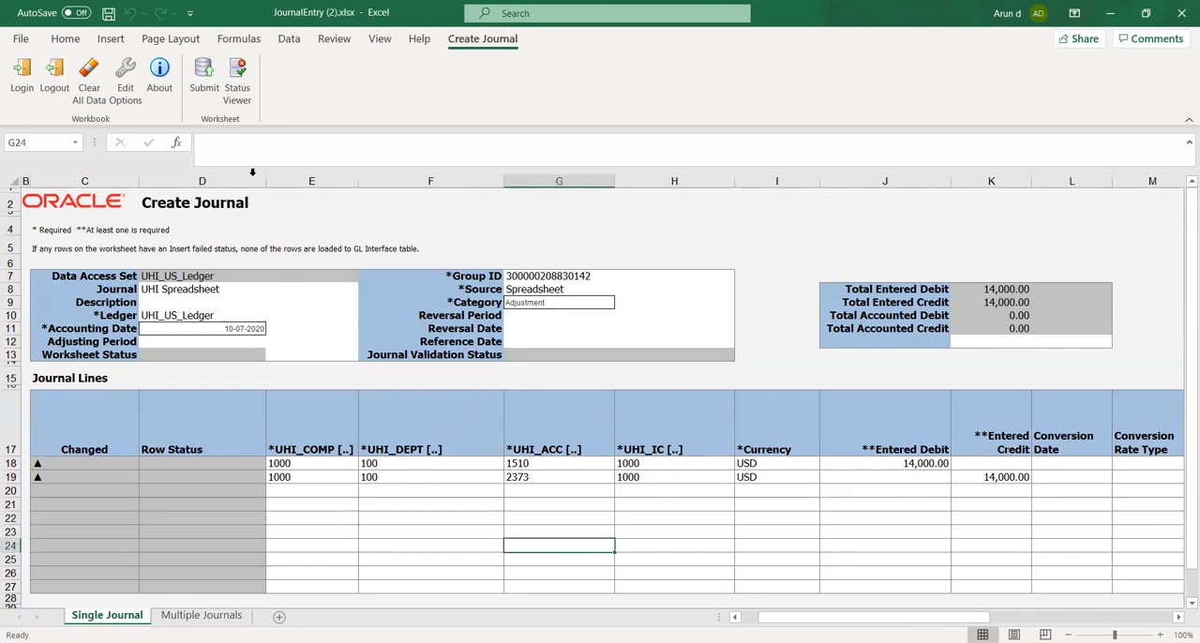
click(200, 81)
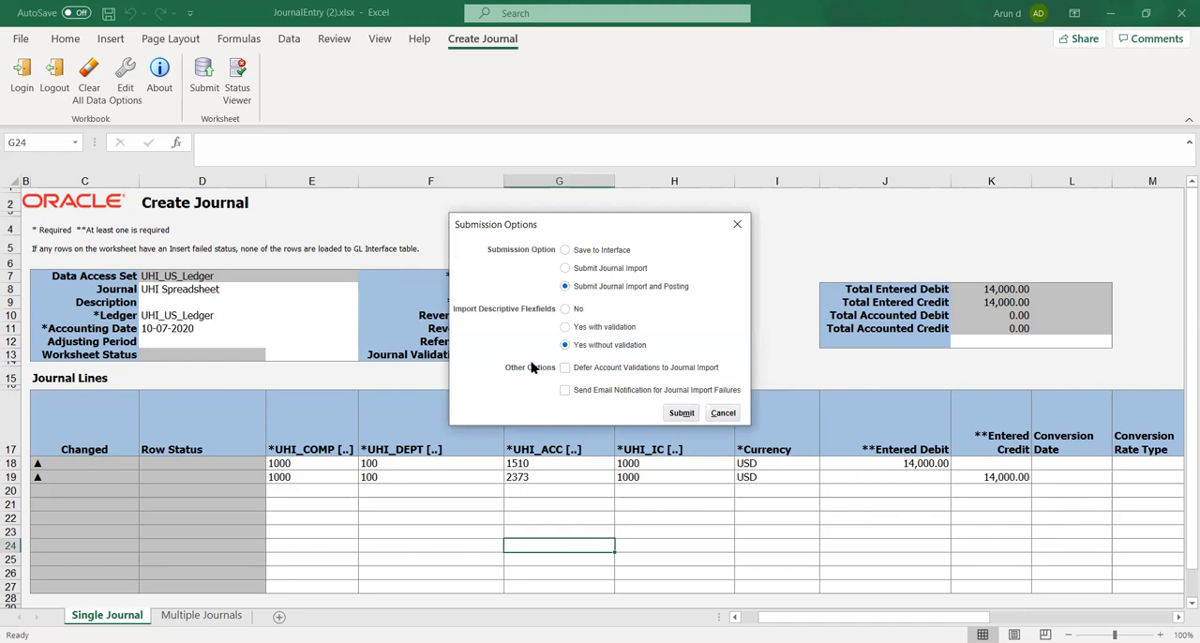
click(681, 413)
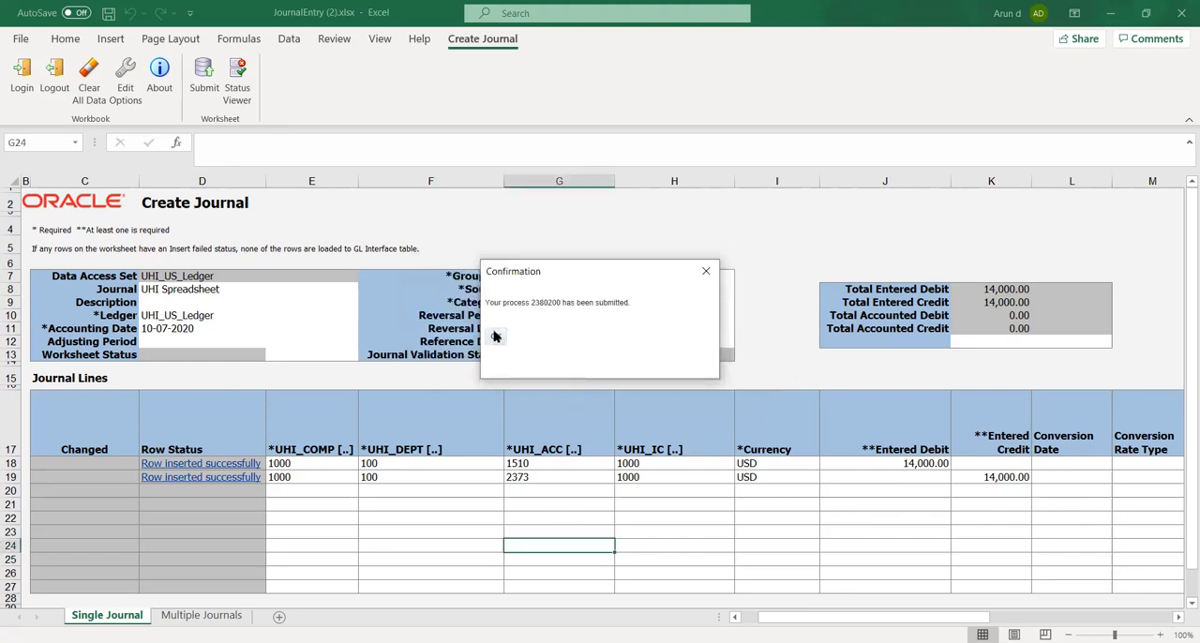
click(511, 344)
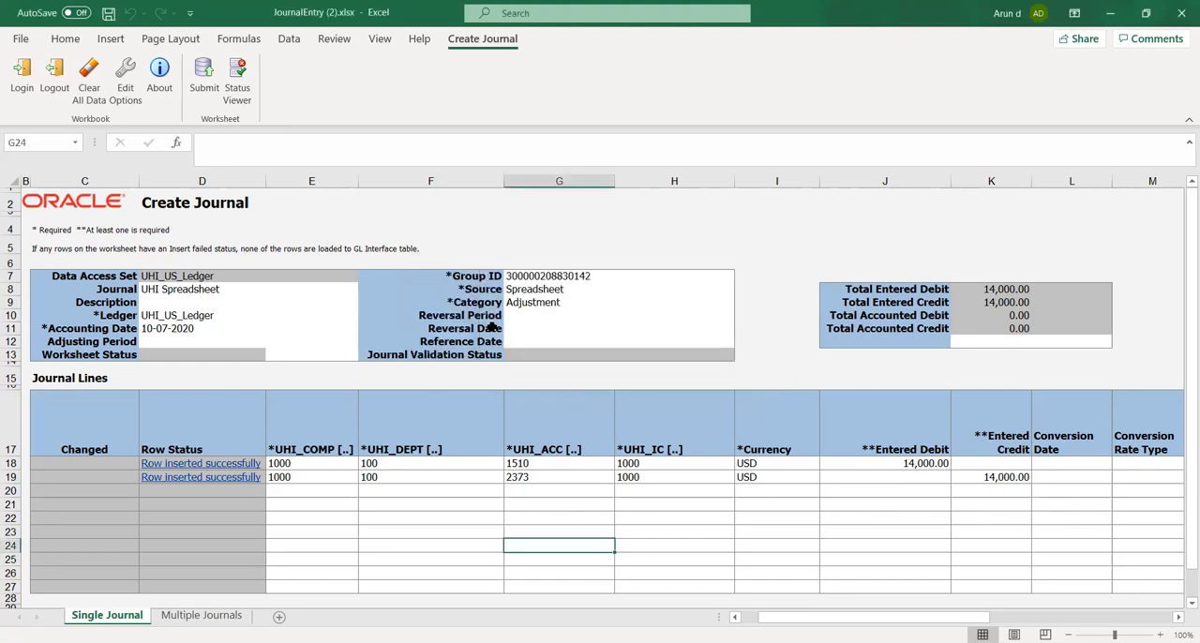
click(465, 244)
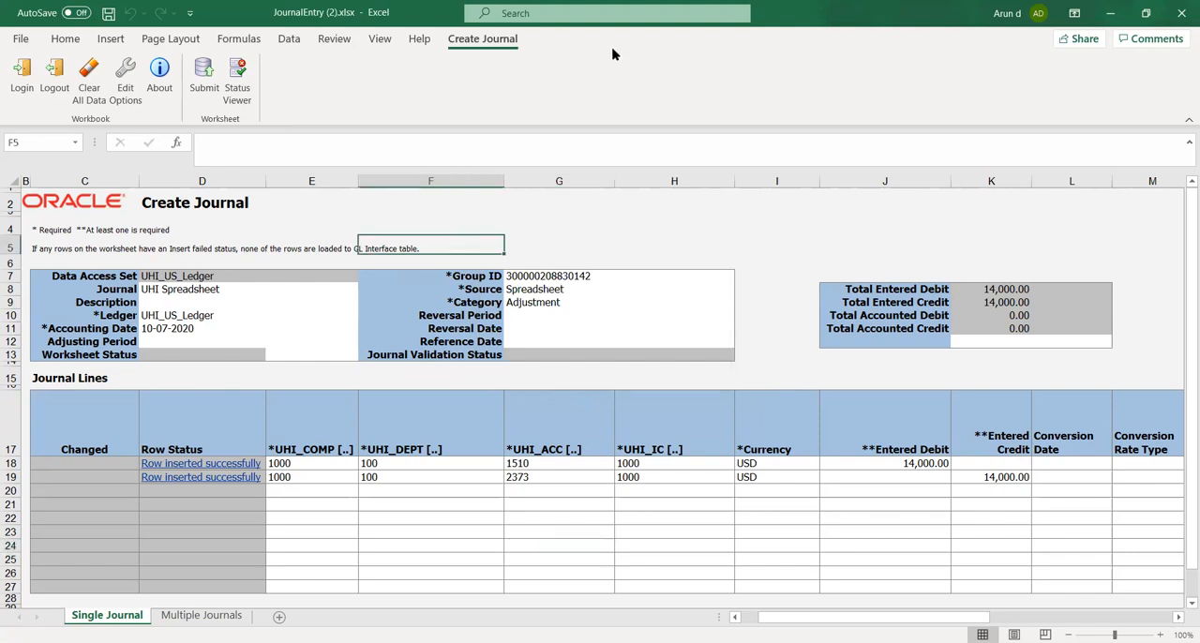
Switch to the Oracle Applications home page in the browser and maximize its window
key(alt+Tab)
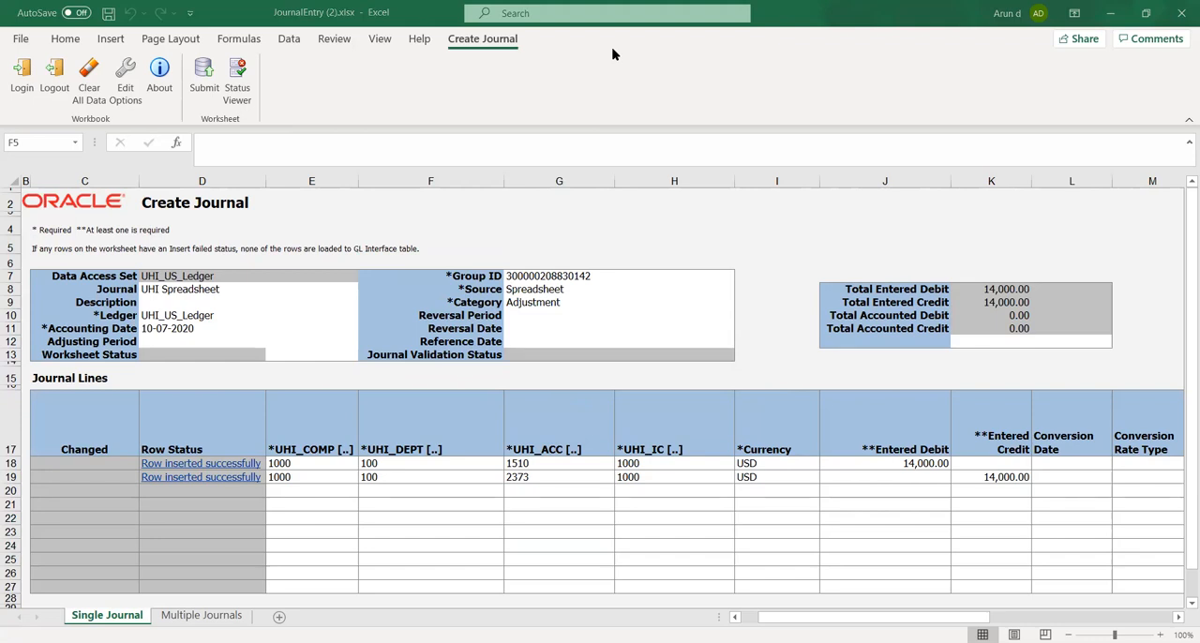
key(alt+Tab)
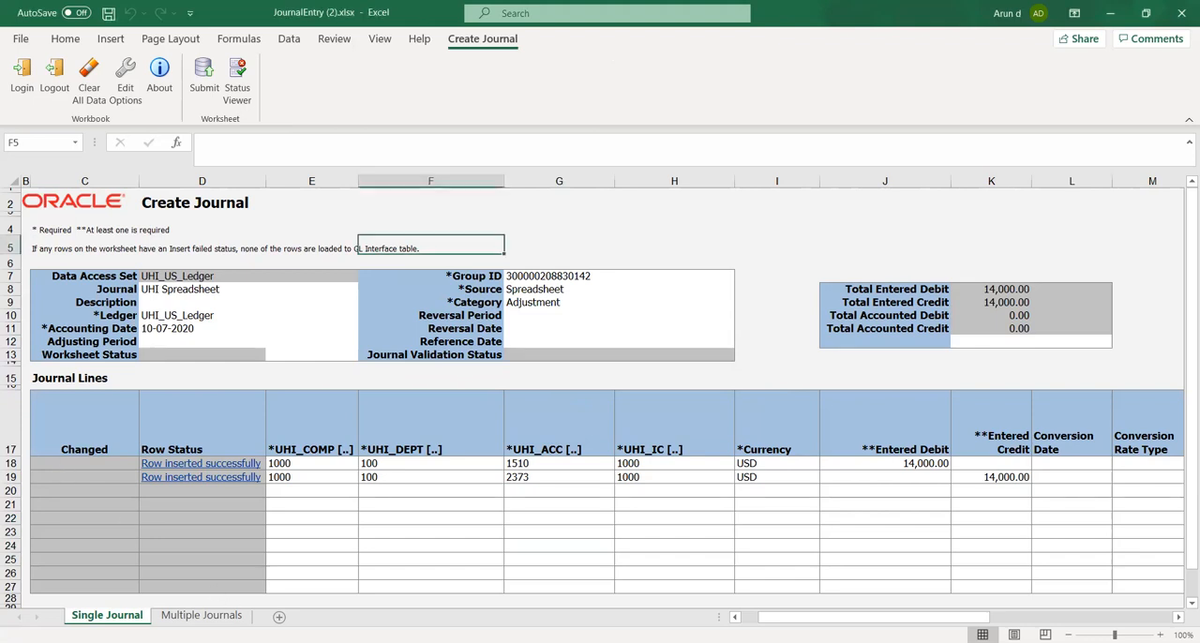
key(alt+Tab)
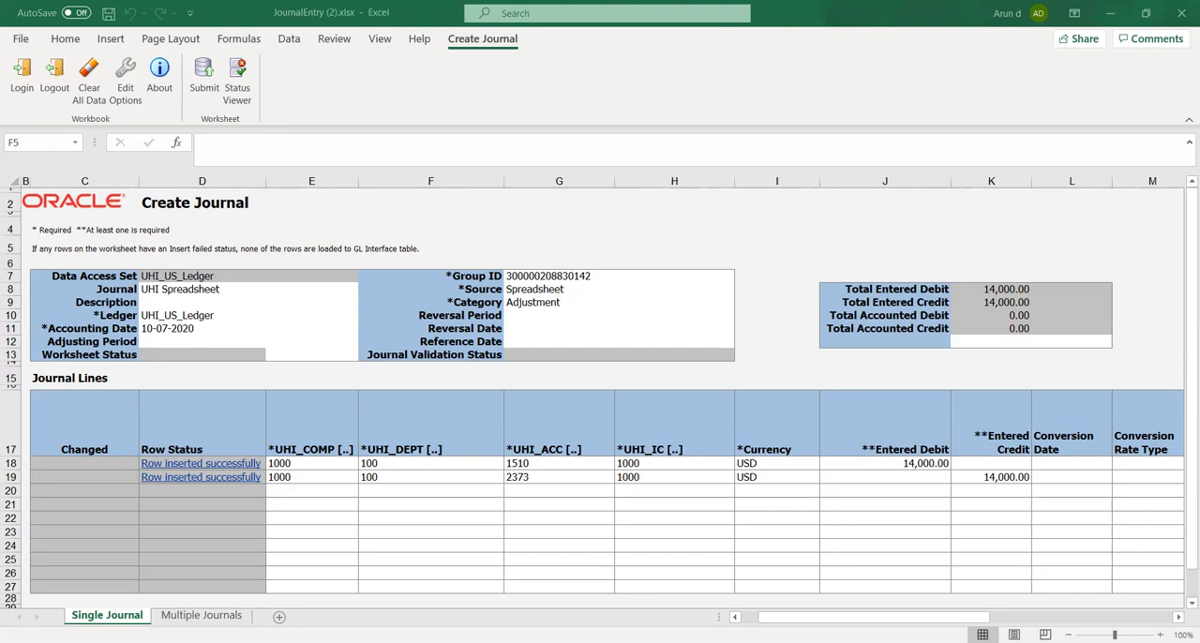
key(alt+Tab)
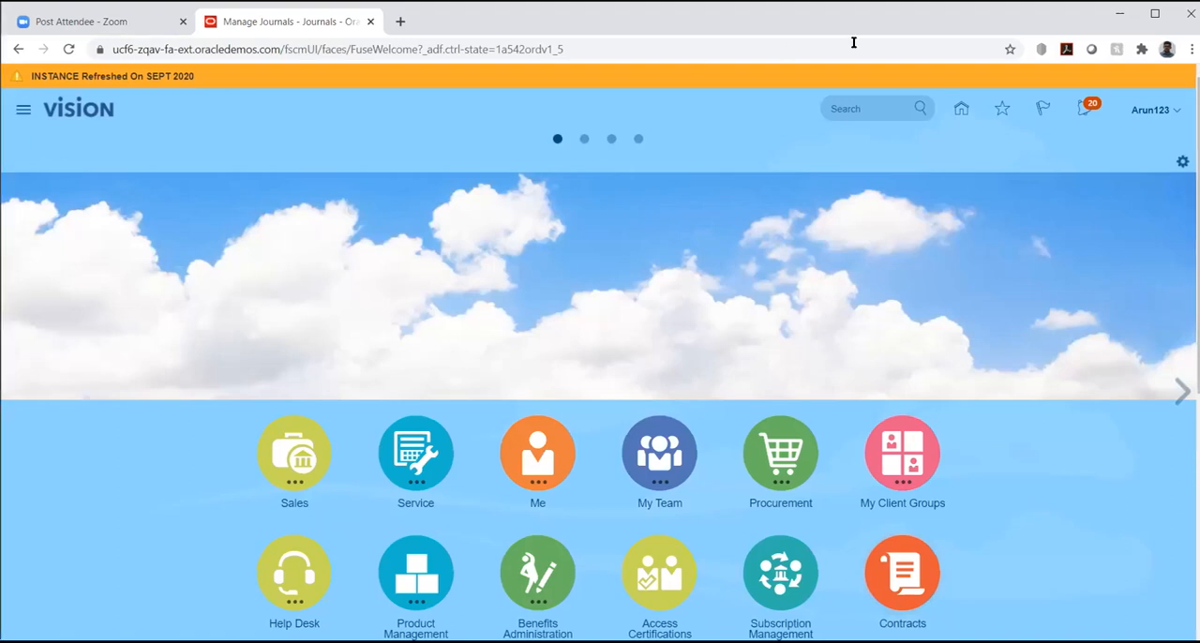
click(1154, 13)
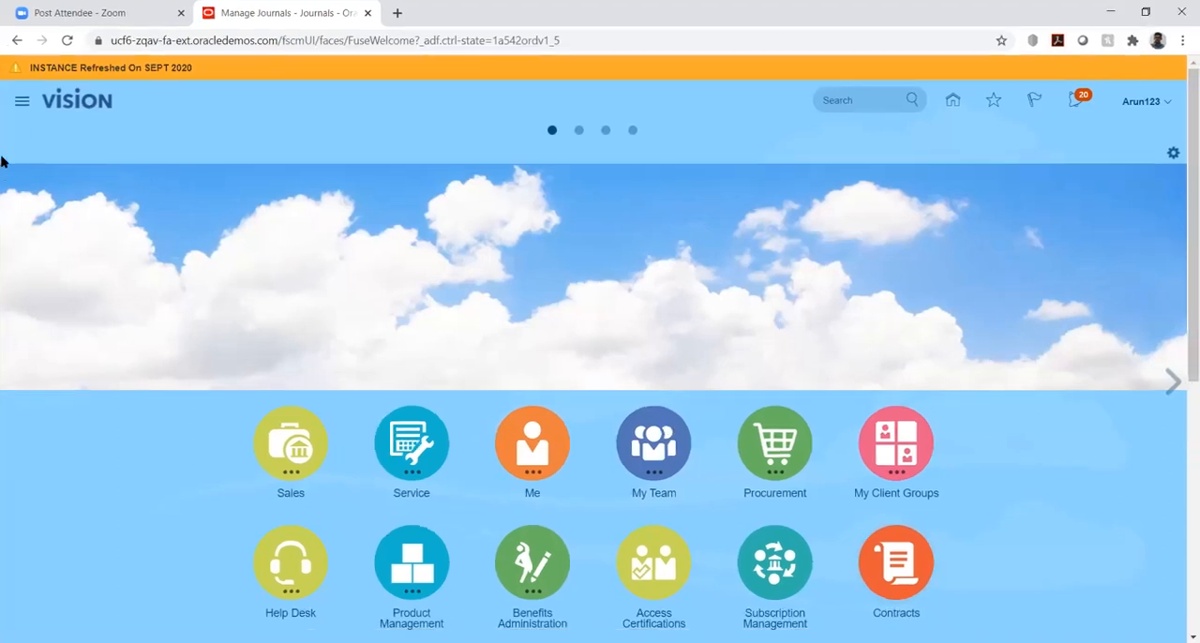
Open the Scheduled Processes overview and refresh the list to check the journal import and posting processes
click(19, 105)
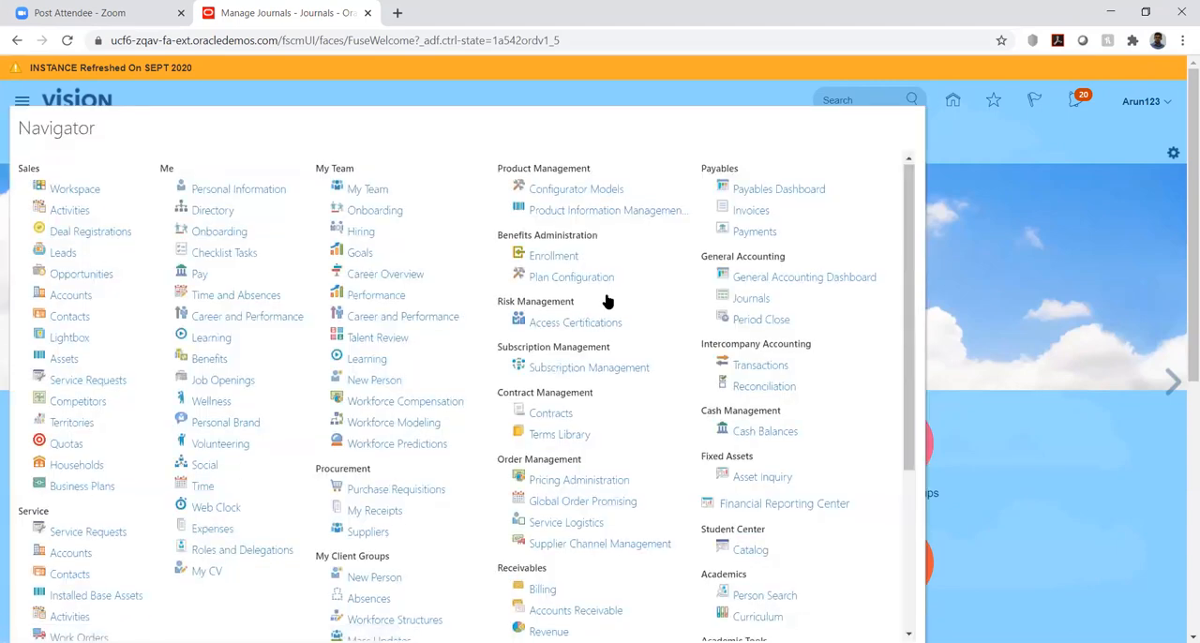
scroll(666, 442, down, 3)
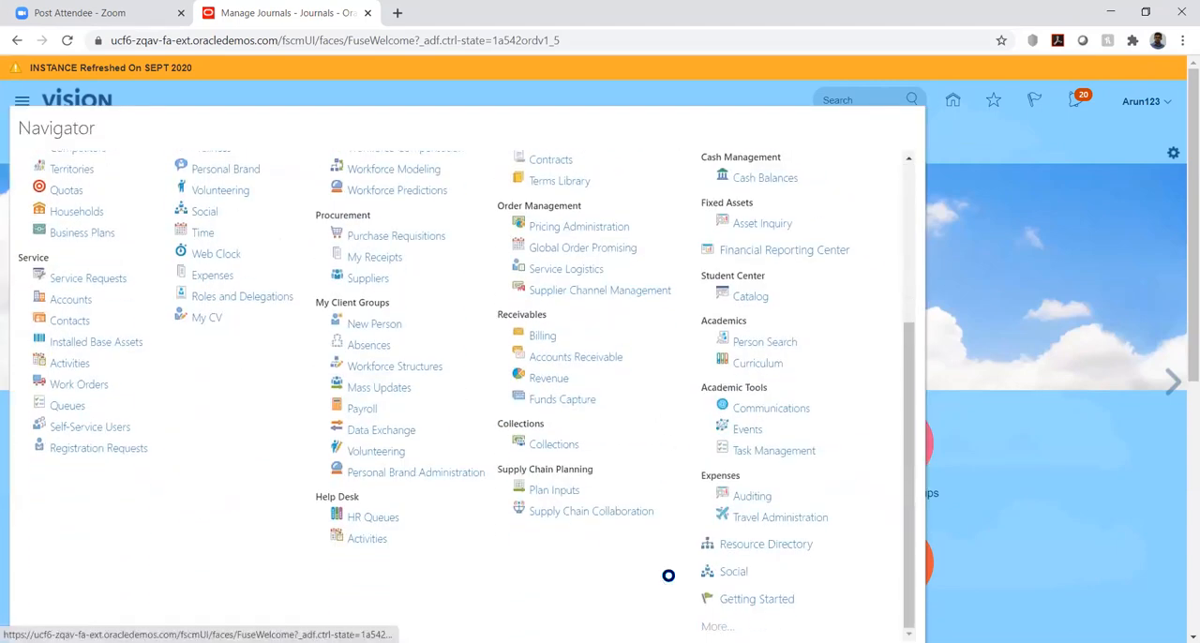
scroll(88, 349, down, 2)
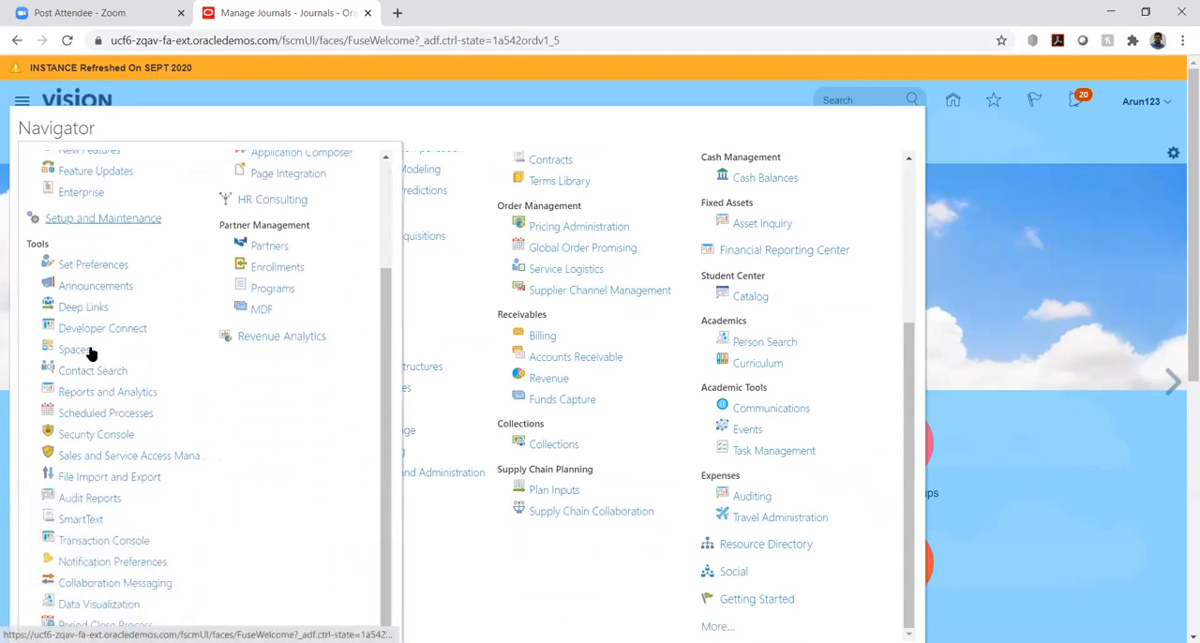
click(79, 415)
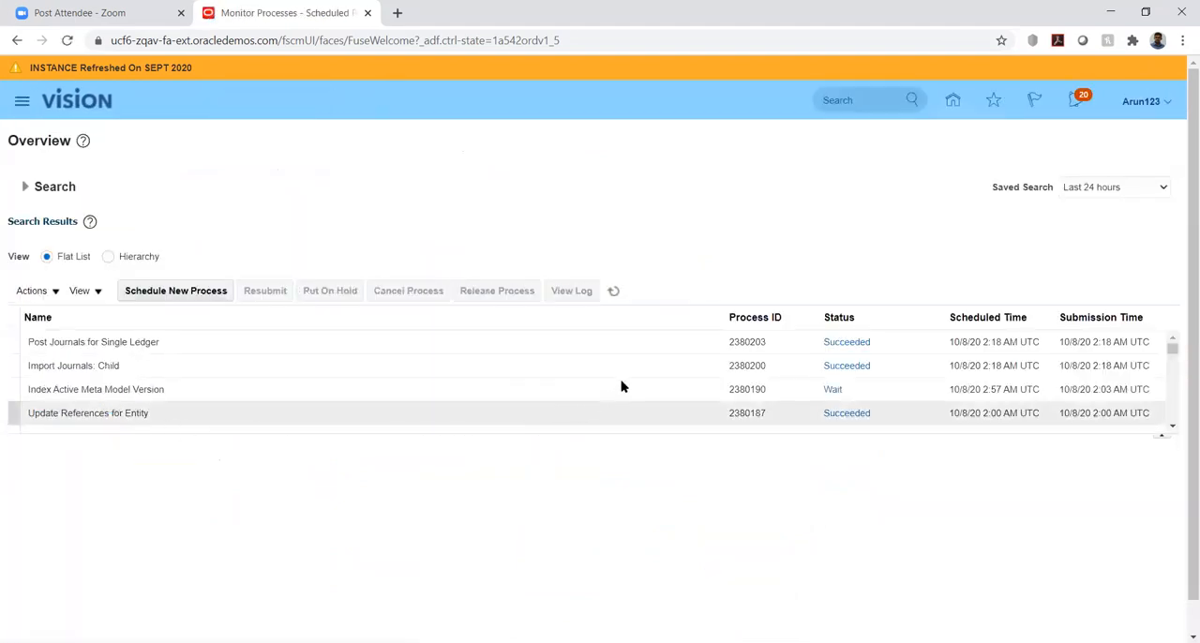
click(614, 291)
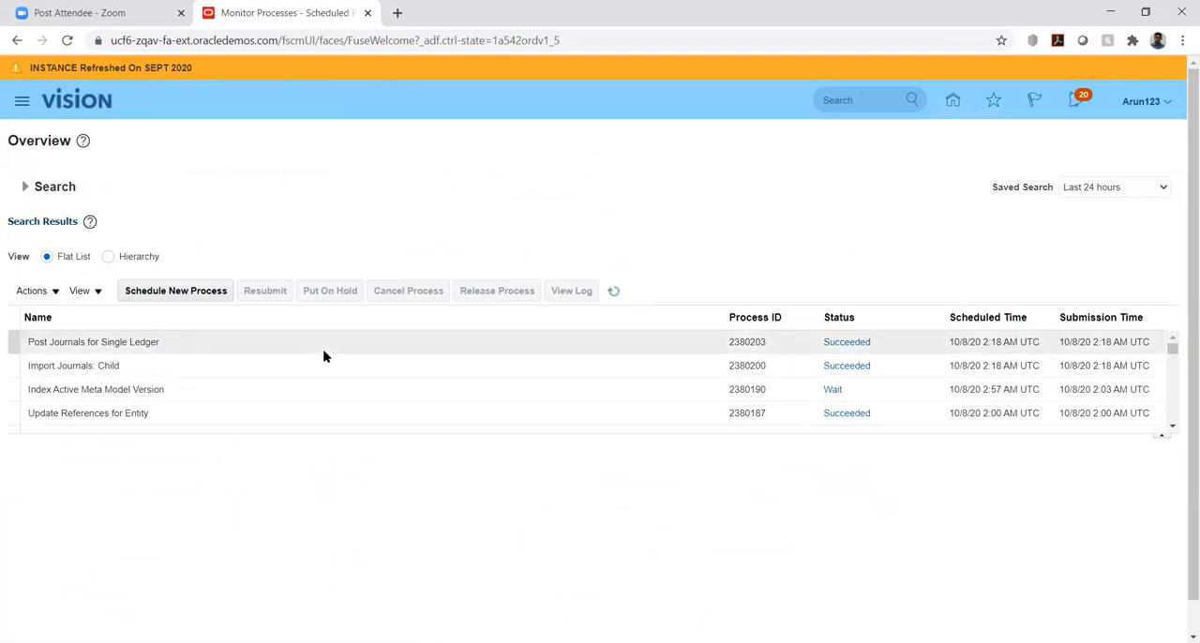
Return to the home page and open Manage Journals from the General Accounting Journals work area
click(953, 99)
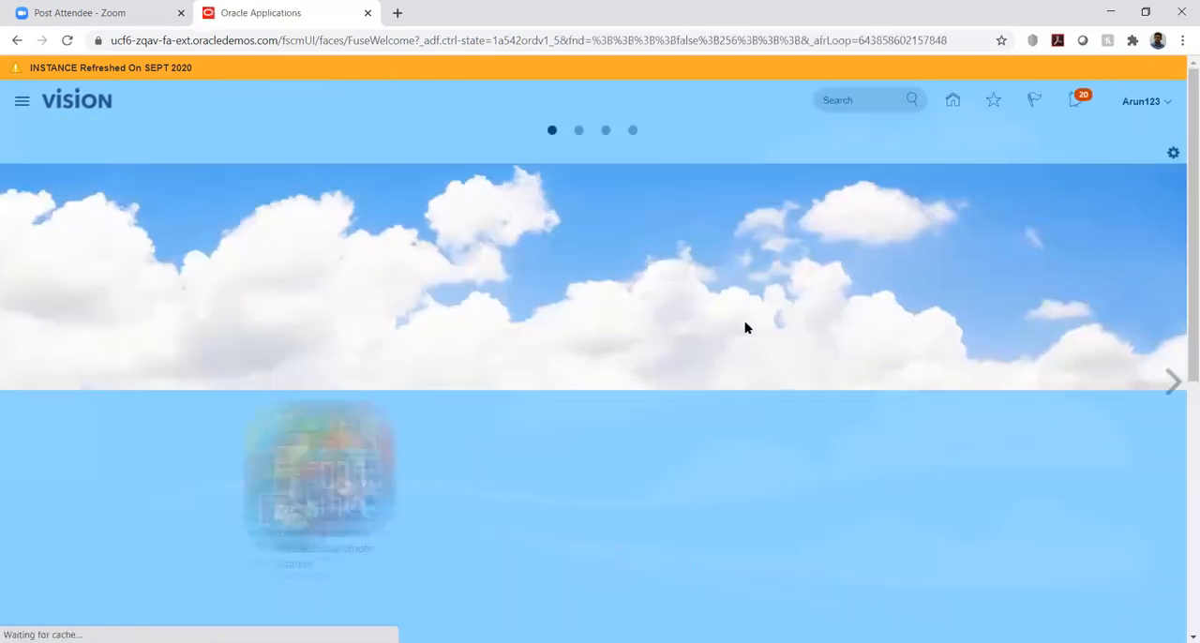
scroll(698, 355, down, 5)
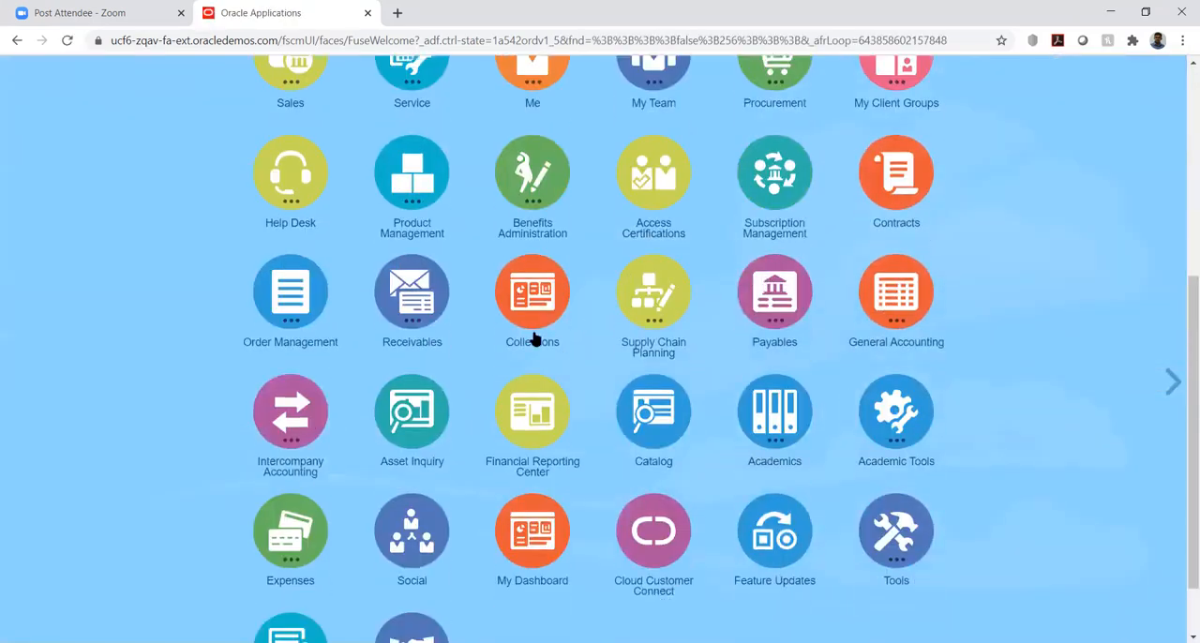
click(897, 298)
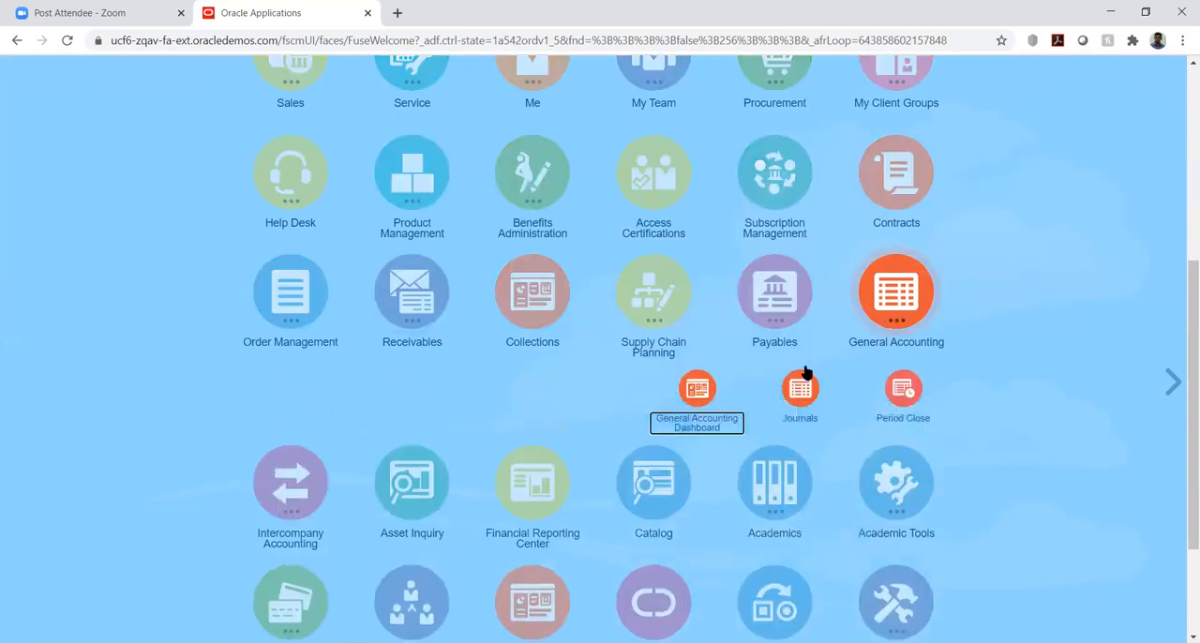
click(802, 387)
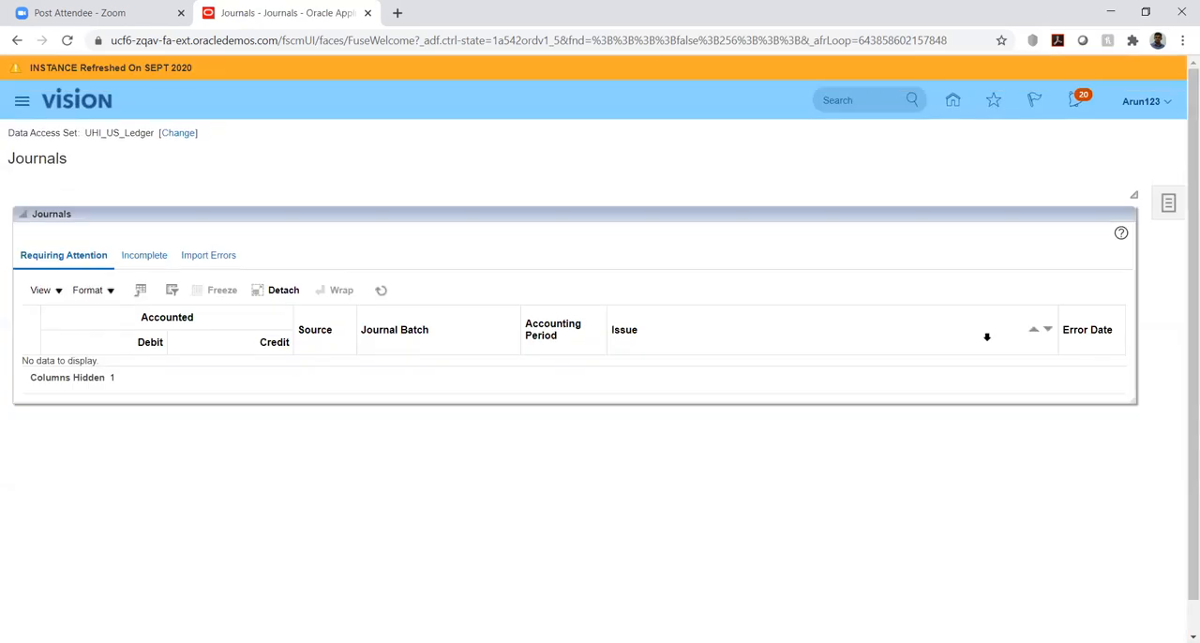
click(1176, 207)
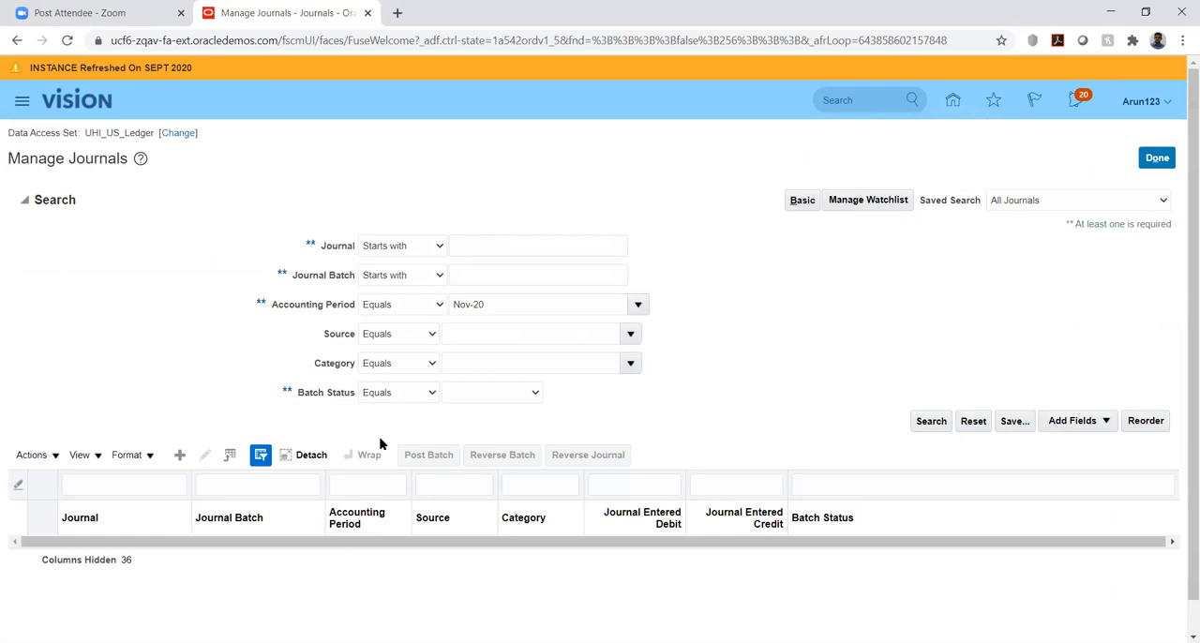
Search the journals for accounting period Oct-20, leaving the source unrestricted
click(637, 305)
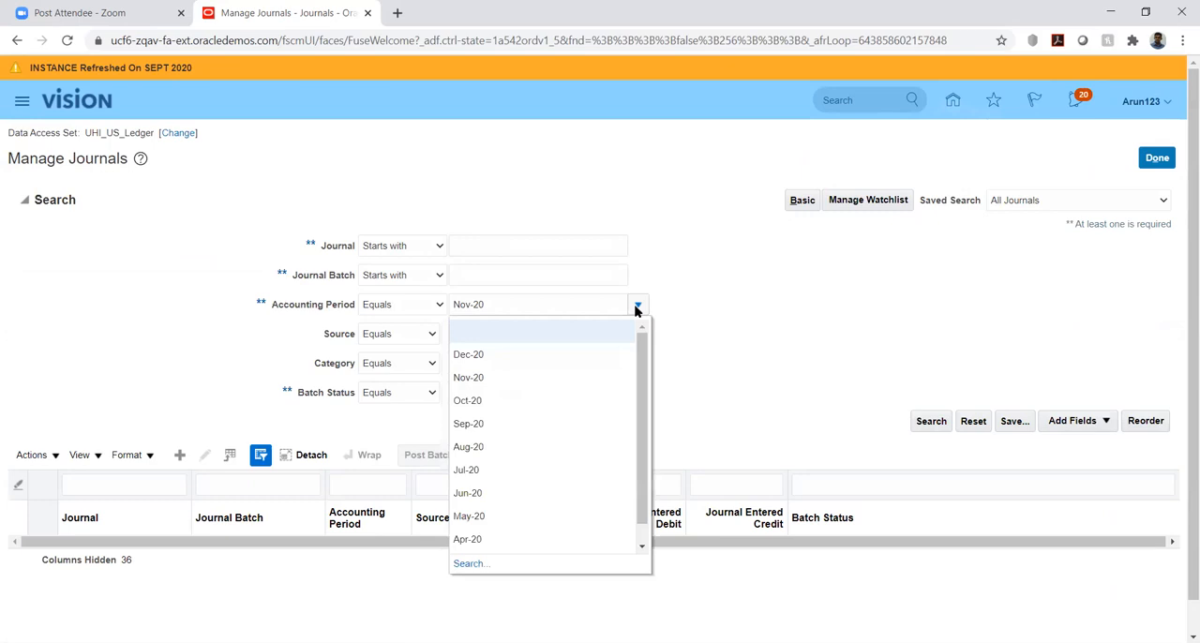
click(482, 400)
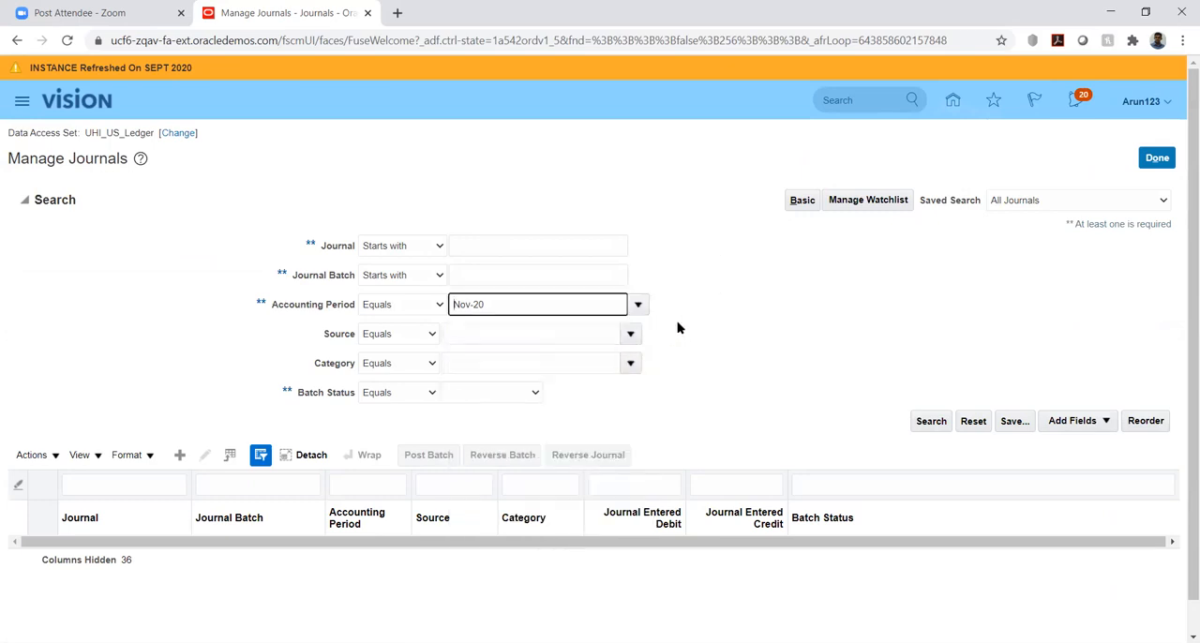
click(631, 335)
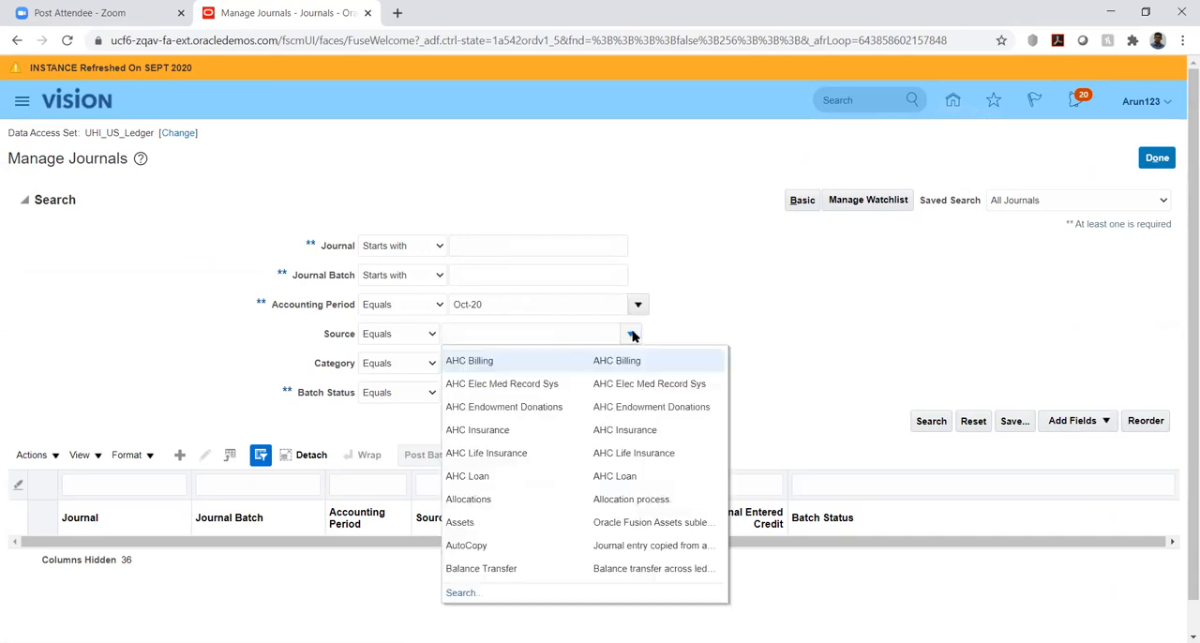
click(718, 332)
click(931, 420)
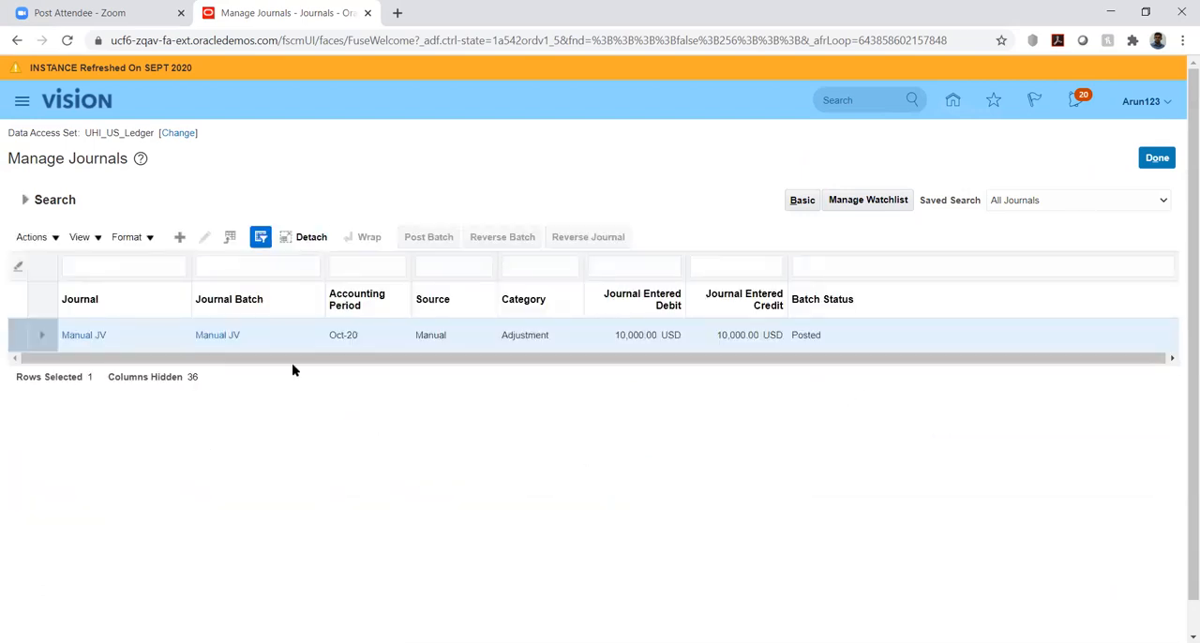
Clear the accounting period, search for journals starting with "UHI Spreadsheet", and open the UHI Spreadsheet Adjustment journal
click(25, 199)
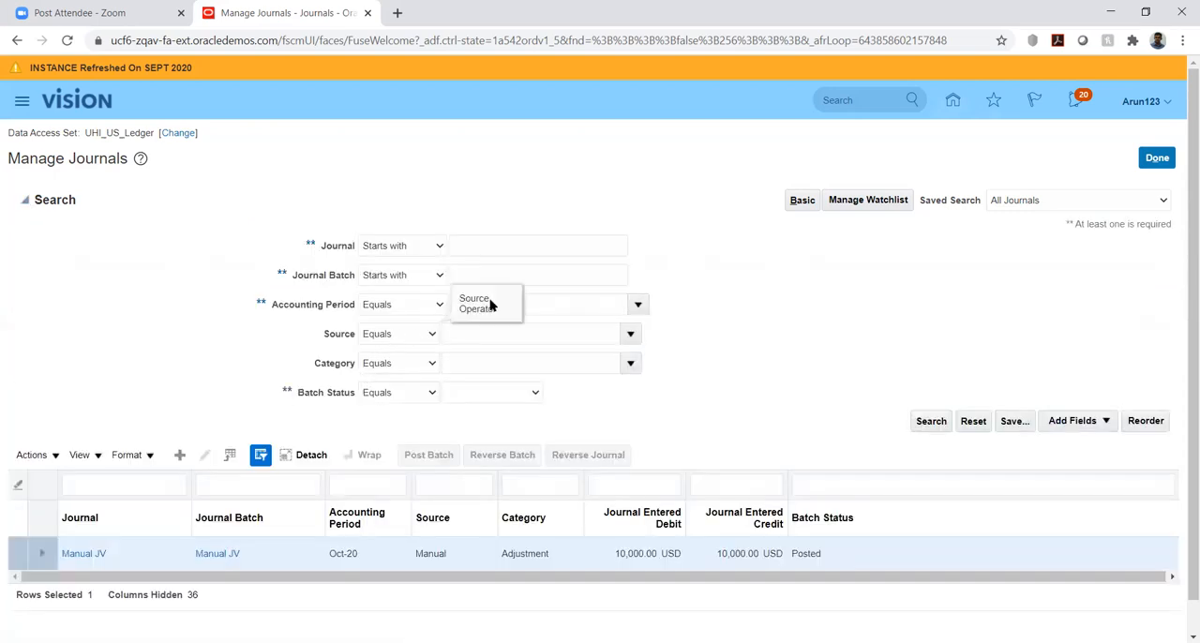
click(563, 302)
key(BackSpace)
click(479, 248)
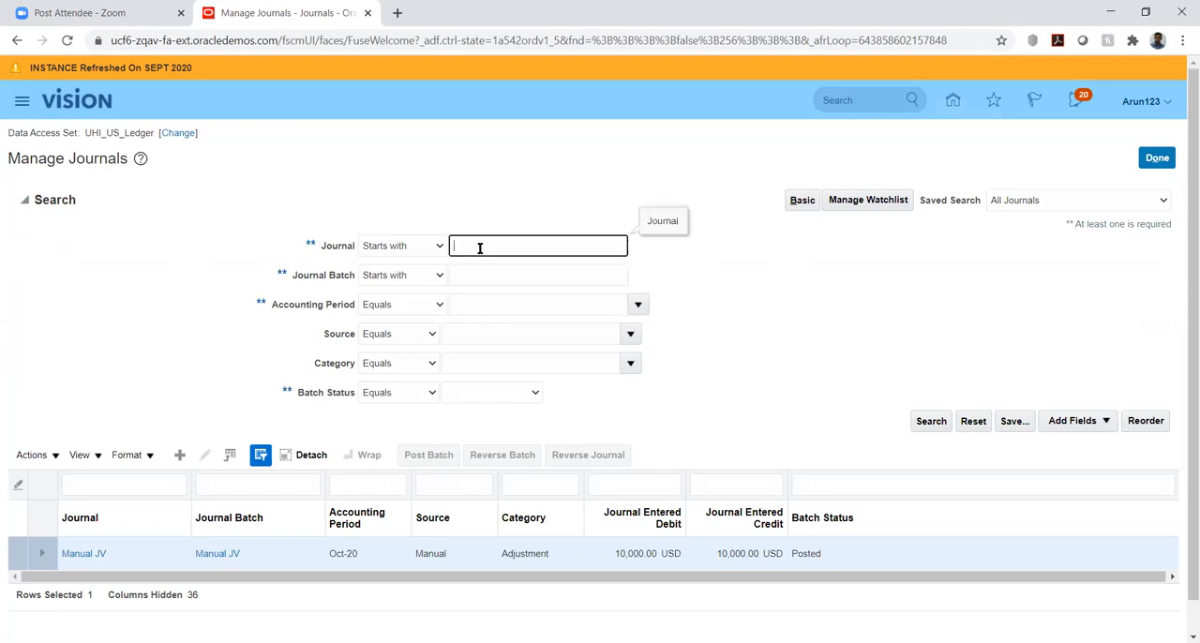
key(alt+Tab)
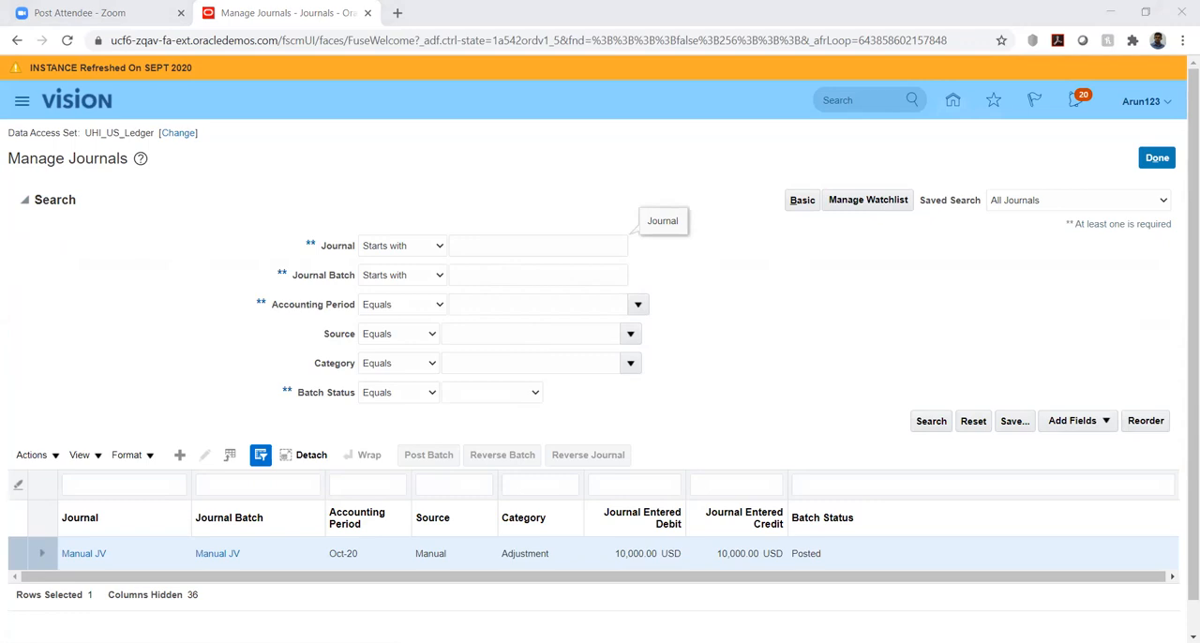
click(482, 252)
text(UHI Spreadsheet)
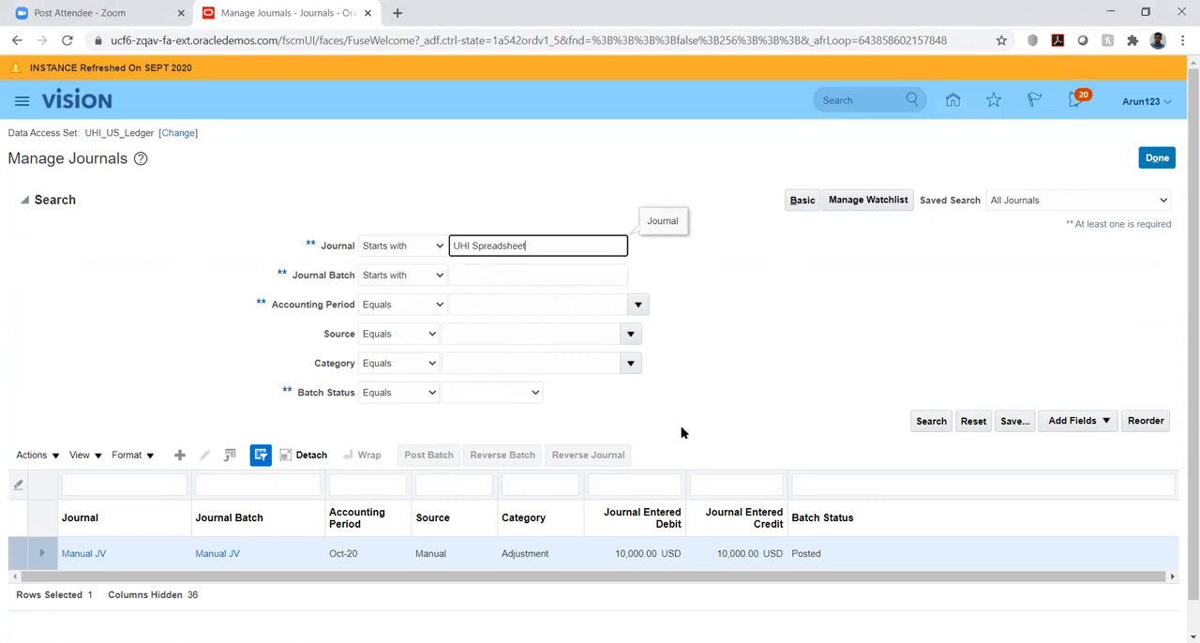
click(932, 424)
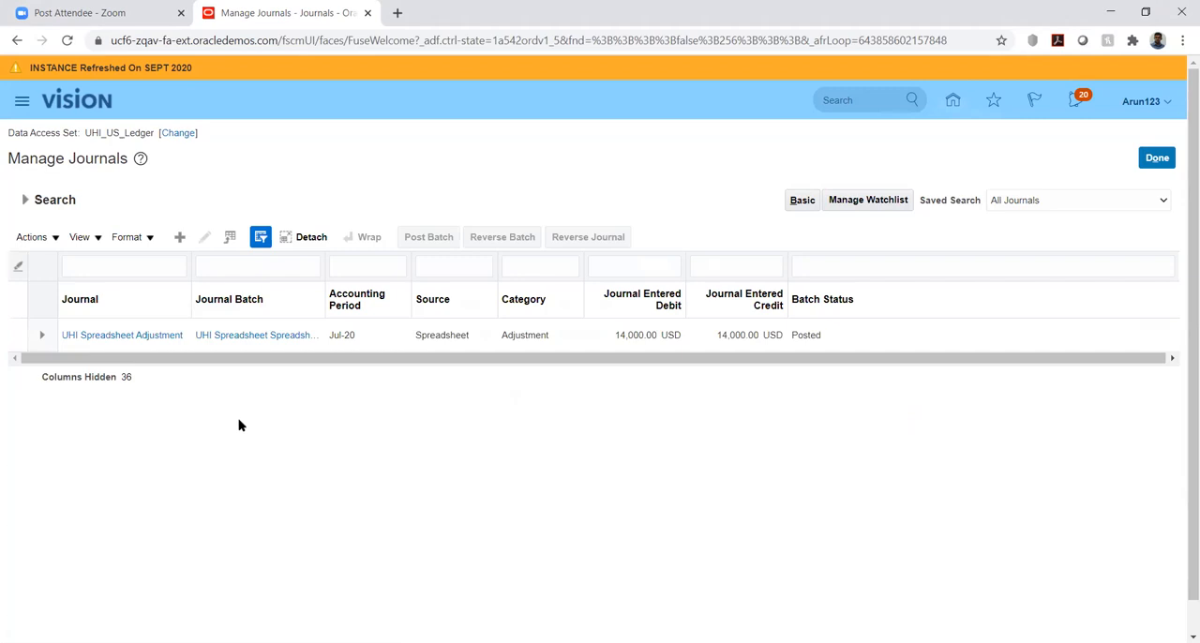
click(121, 336)
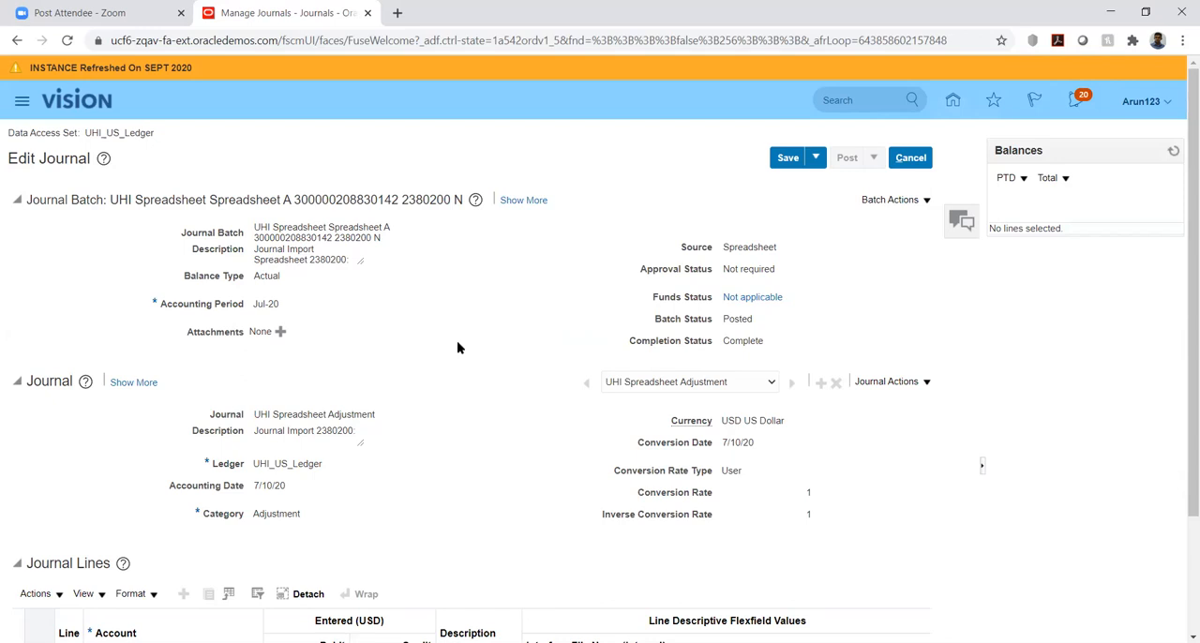
Review the name and category of the UHI Spreadsheet Adjustment journal and glance over its journal lines
scroll(458, 348, down, 3)
scroll(457, 346, up, 3)
drag(256, 415, 330, 414)
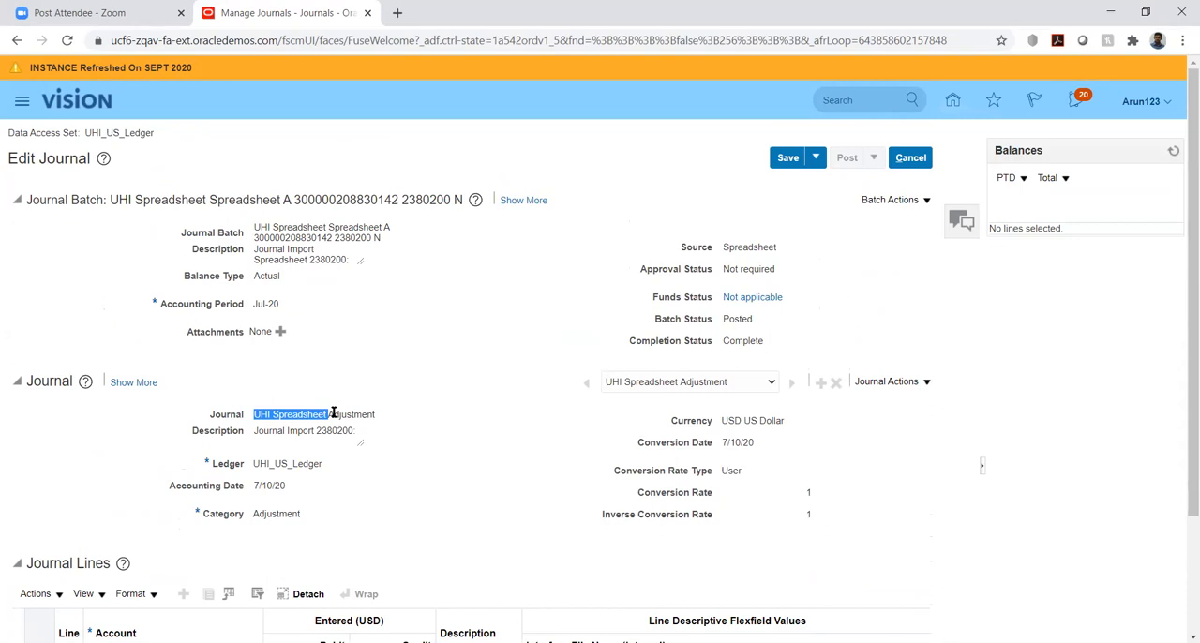
click(334, 414)
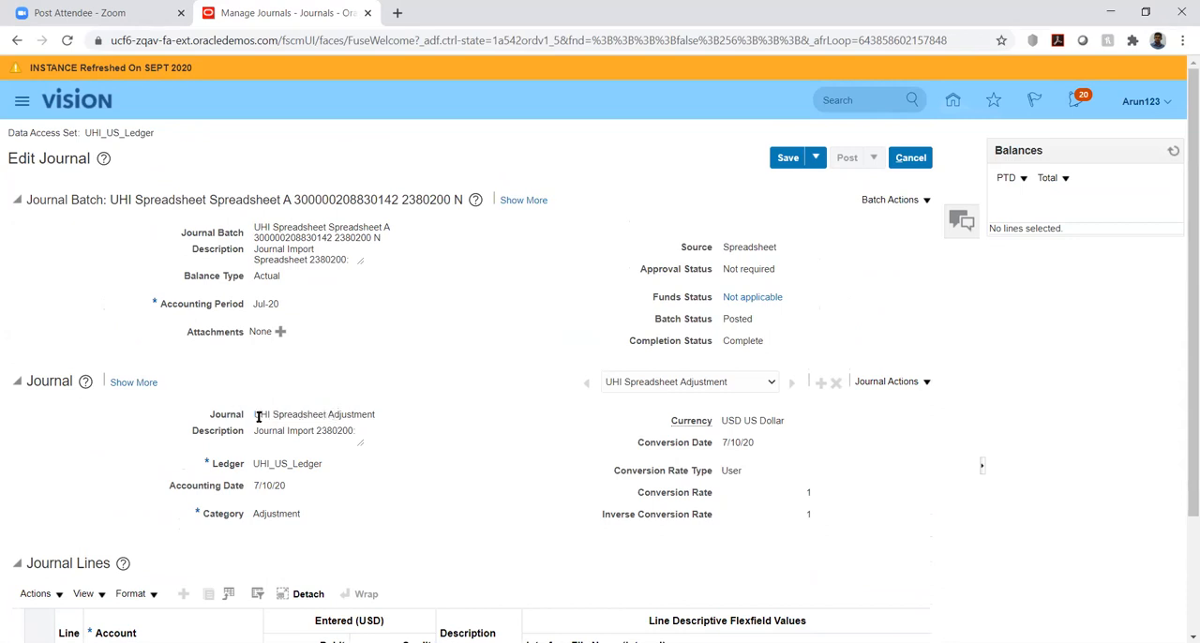
drag(254, 416, 397, 418)
click(419, 455)
scroll(412, 450, down, 1)
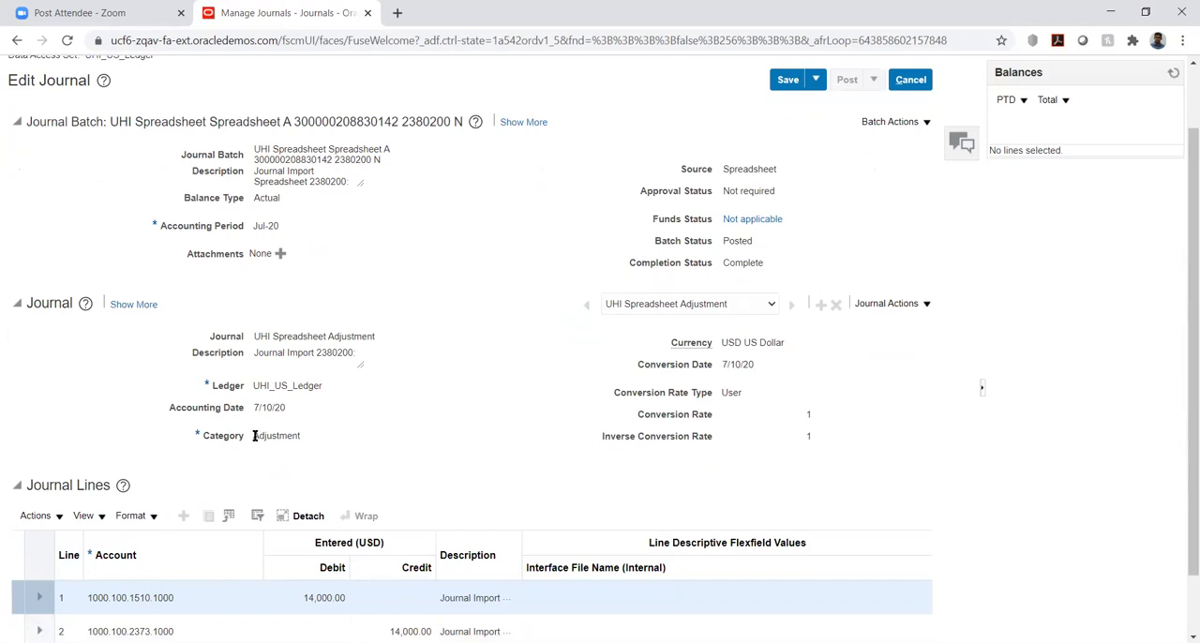
drag(254, 435, 310, 439)
click(382, 414)
scroll(525, 368, up, 1)
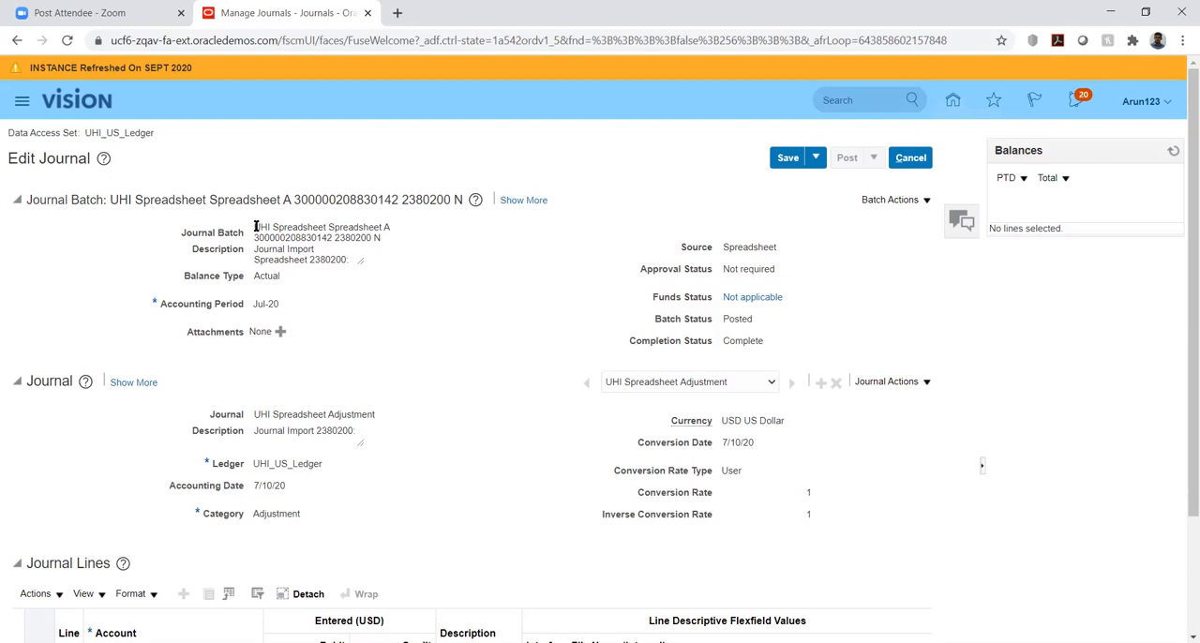
Review the journal's batch name, source and batch status, and examine its debit and credit lines
drag(255, 227, 314, 238)
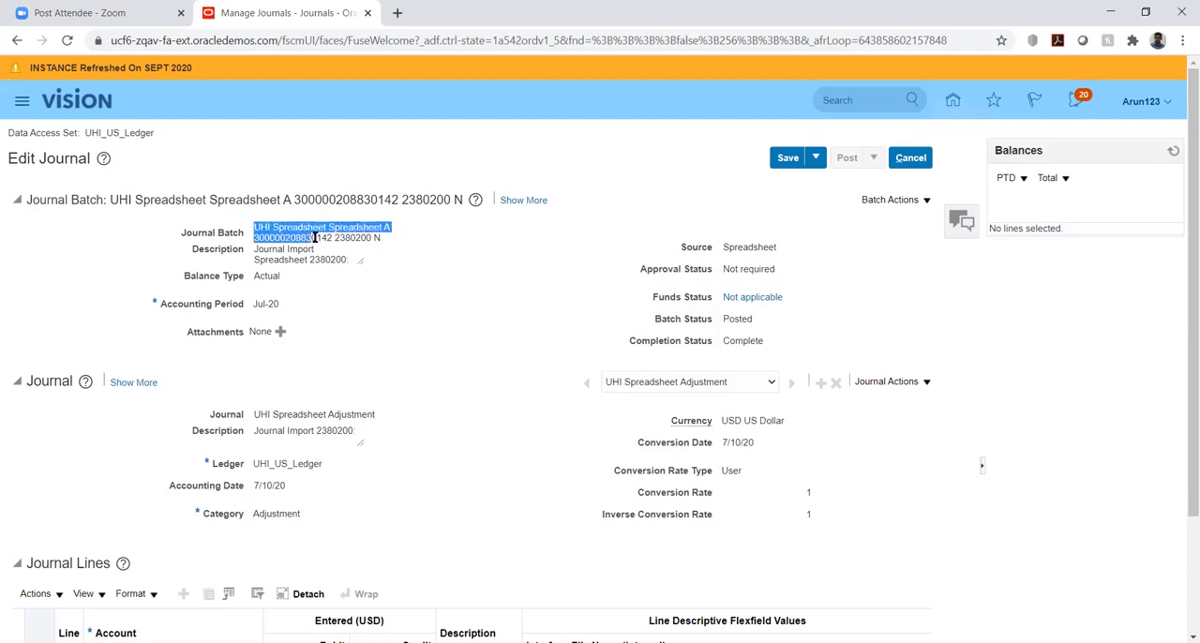
mouse_move(315, 238)
mouse_down()
mouse_move(325, 253)
mouse_move(315, 231)
mouse_up()
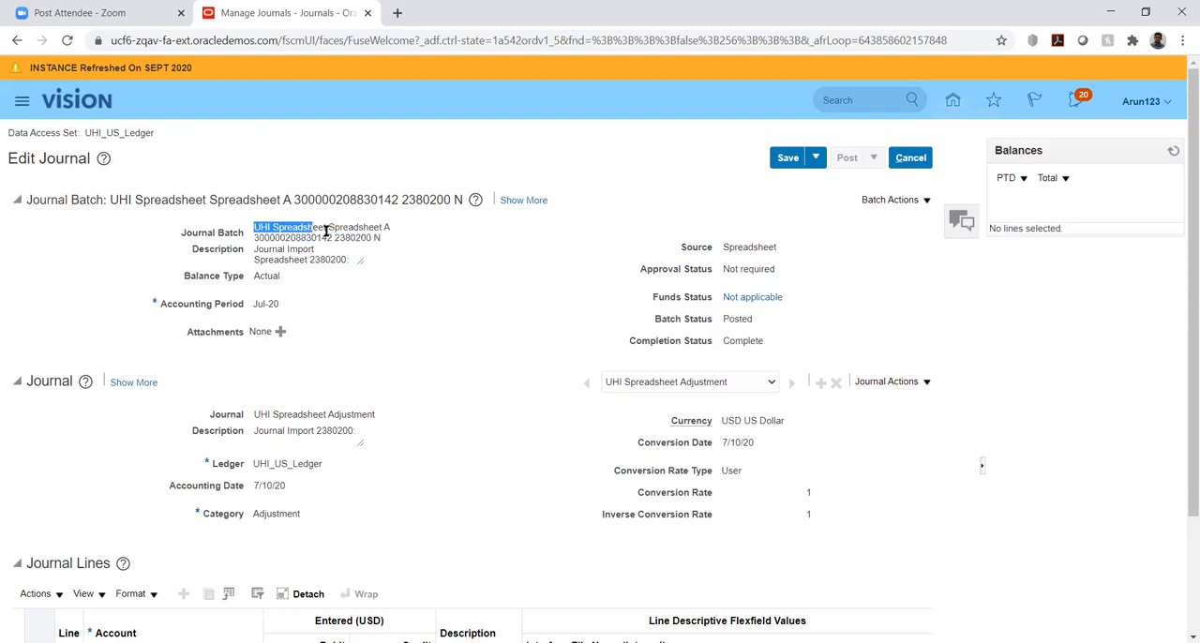
click(471, 245)
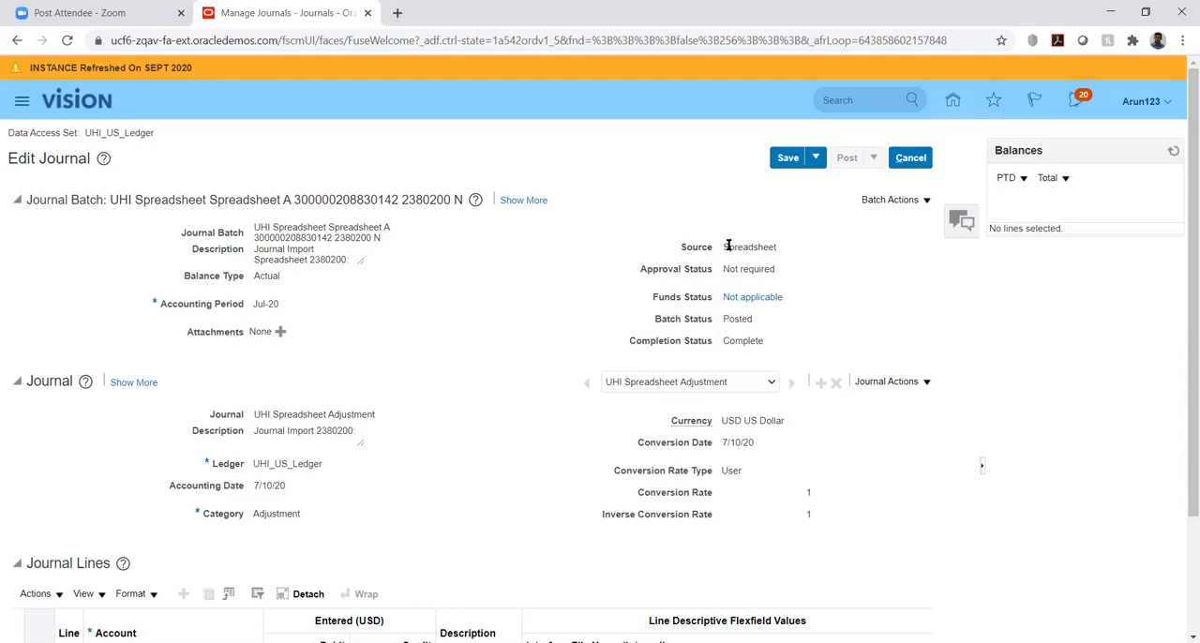
drag(727, 247, 785, 247)
click(718, 309)
scroll(503, 339, down, 1)
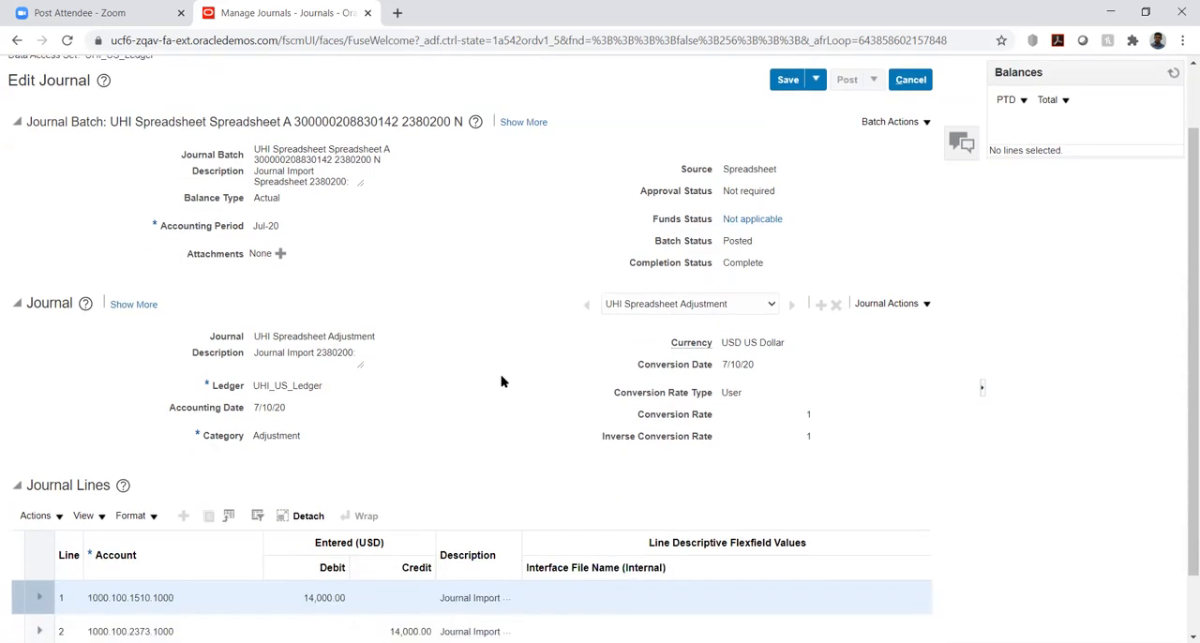
scroll(513, 350, down, 1)
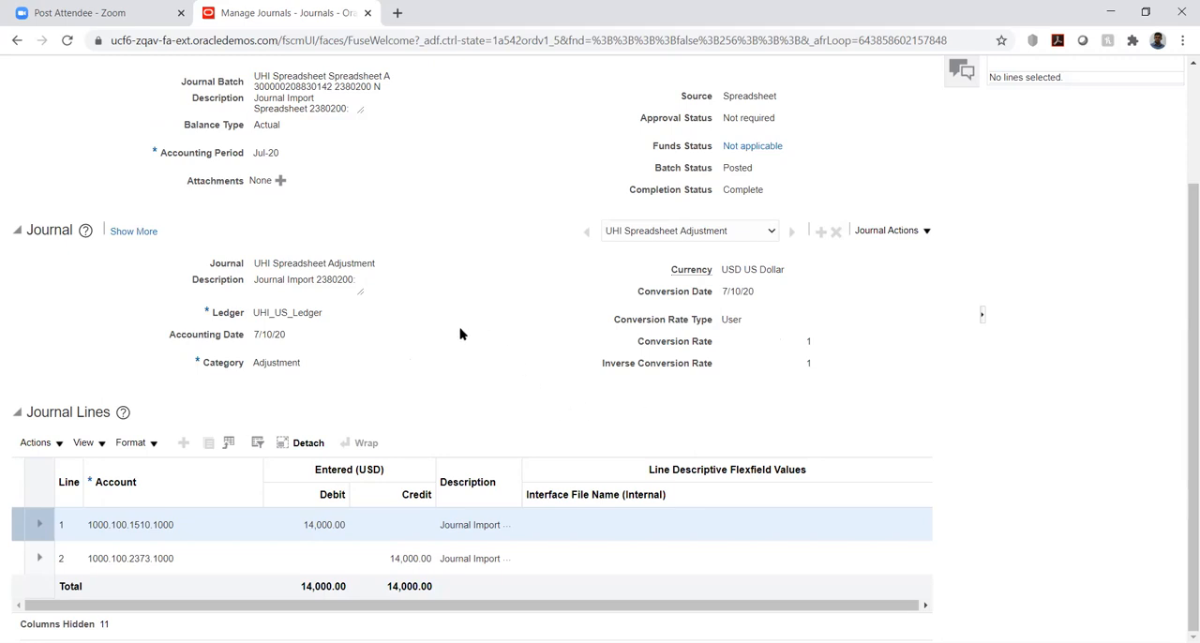
Save and close the UHI Spreadsheet Adjustment journal, and finish Manage Journals to return to the Journals overview
scroll(462, 348, up, 3)
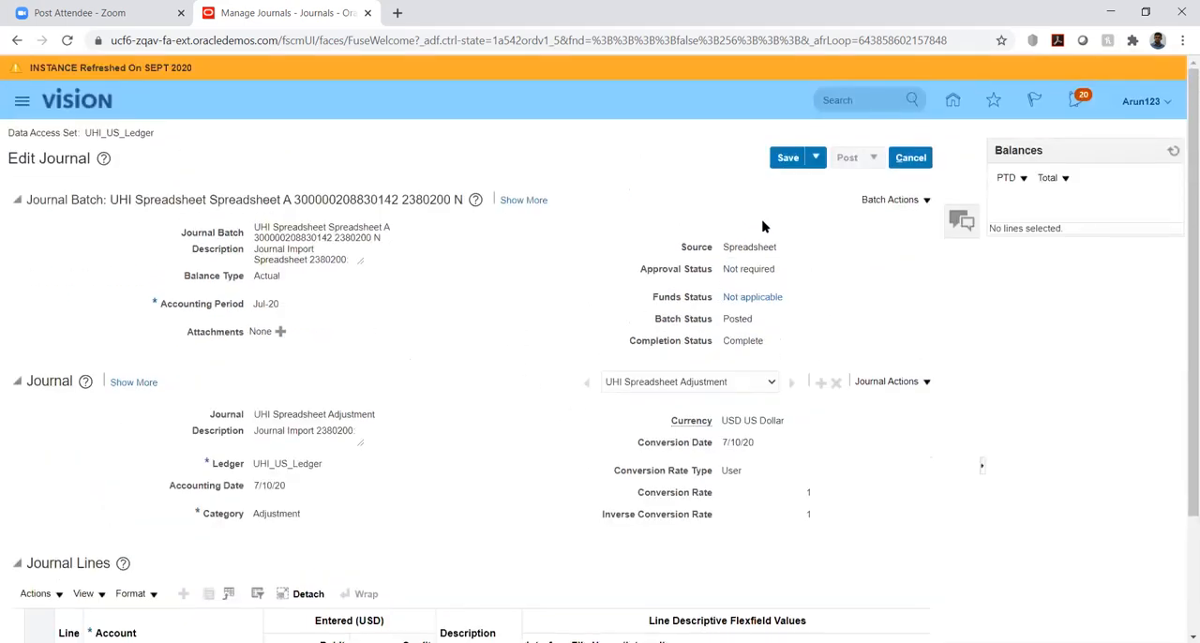
click(814, 162)
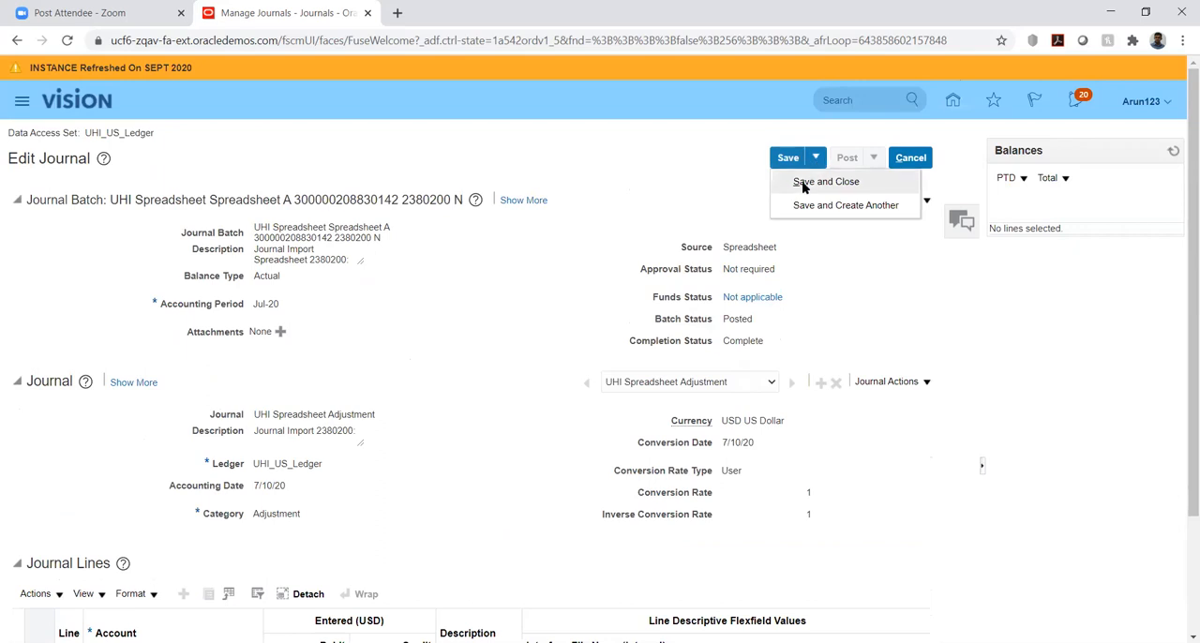
click(804, 182)
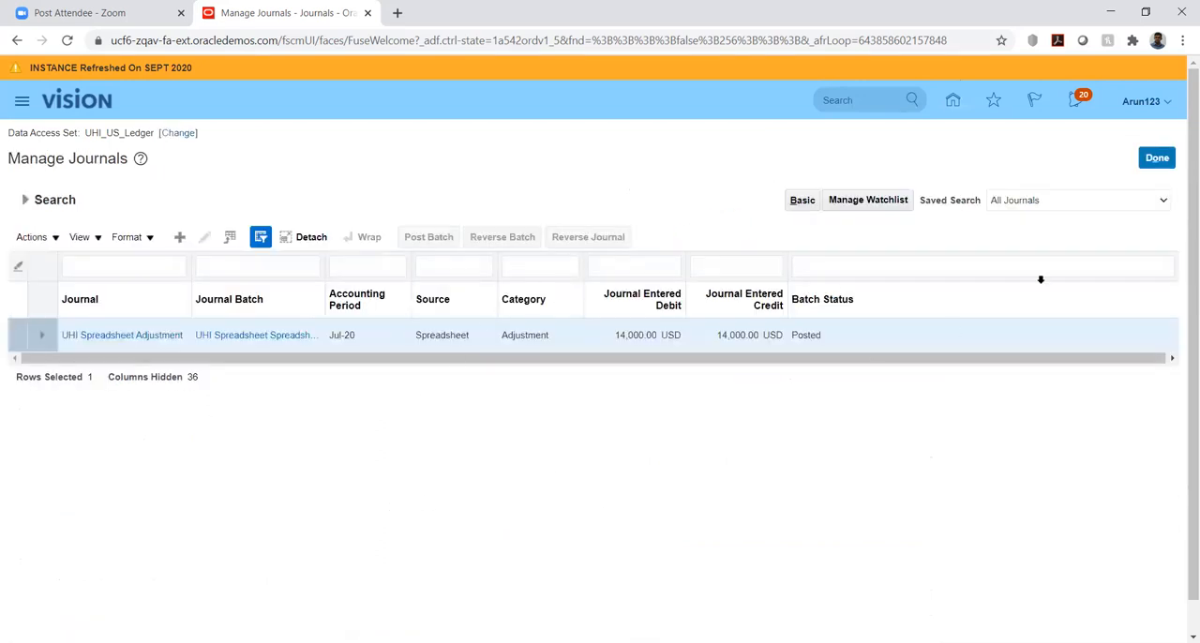
click(1156, 159)
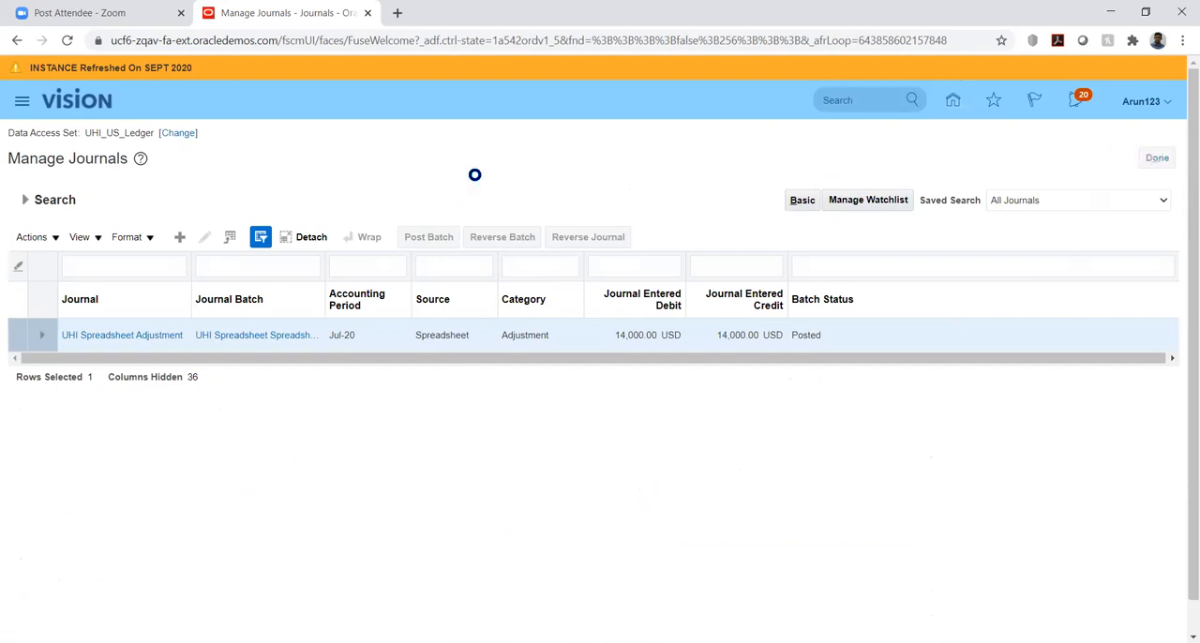
Search Google for "journal entry oracle fusion" in a new browser tab
click(398, 13)
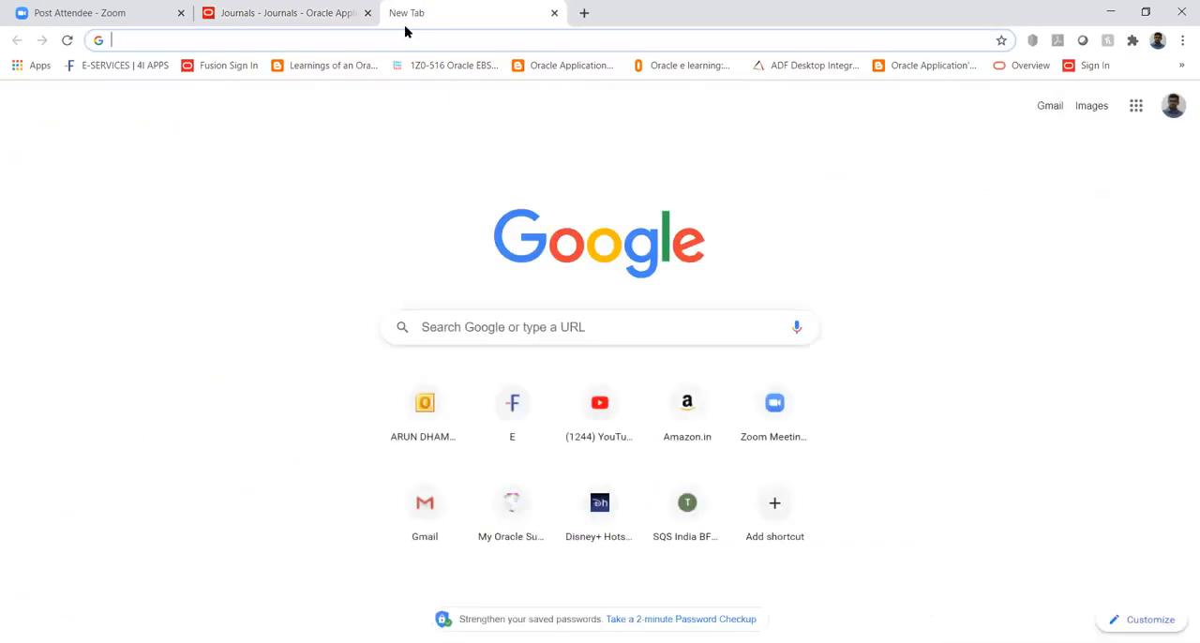
text(j)
key(BackSpace)
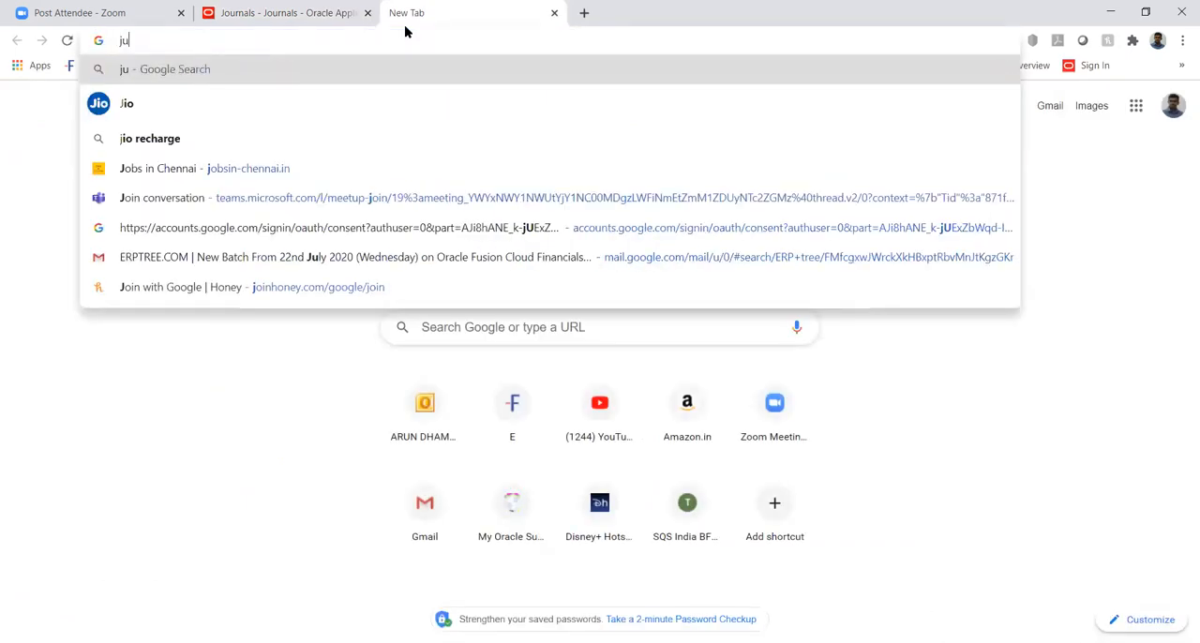
text(our)
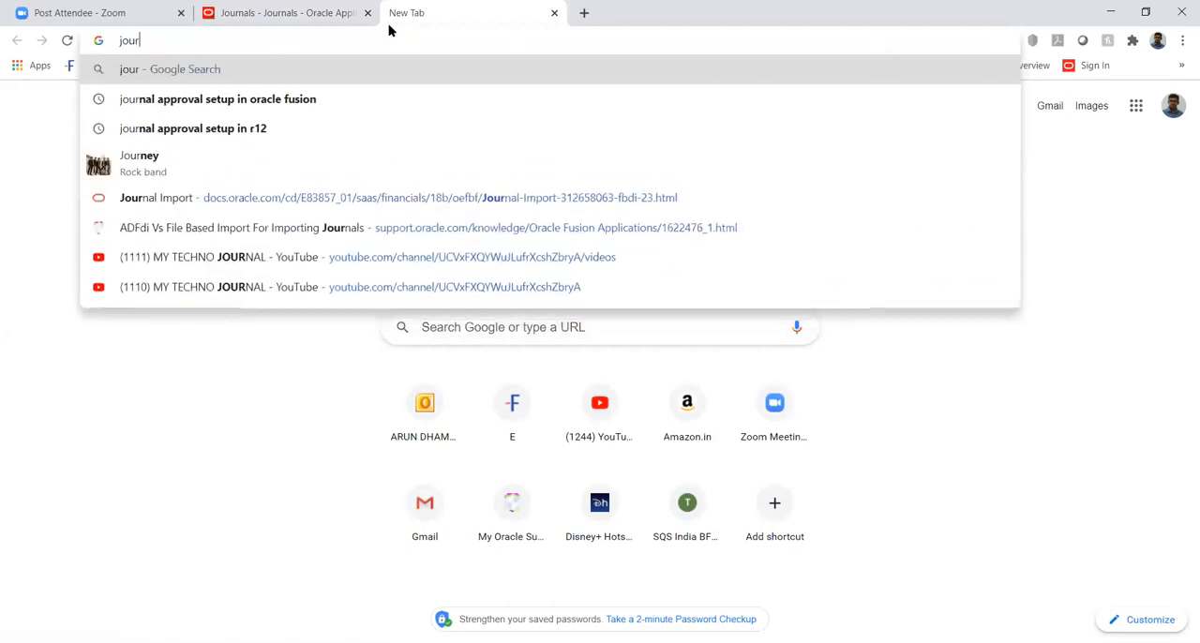
text(nal )
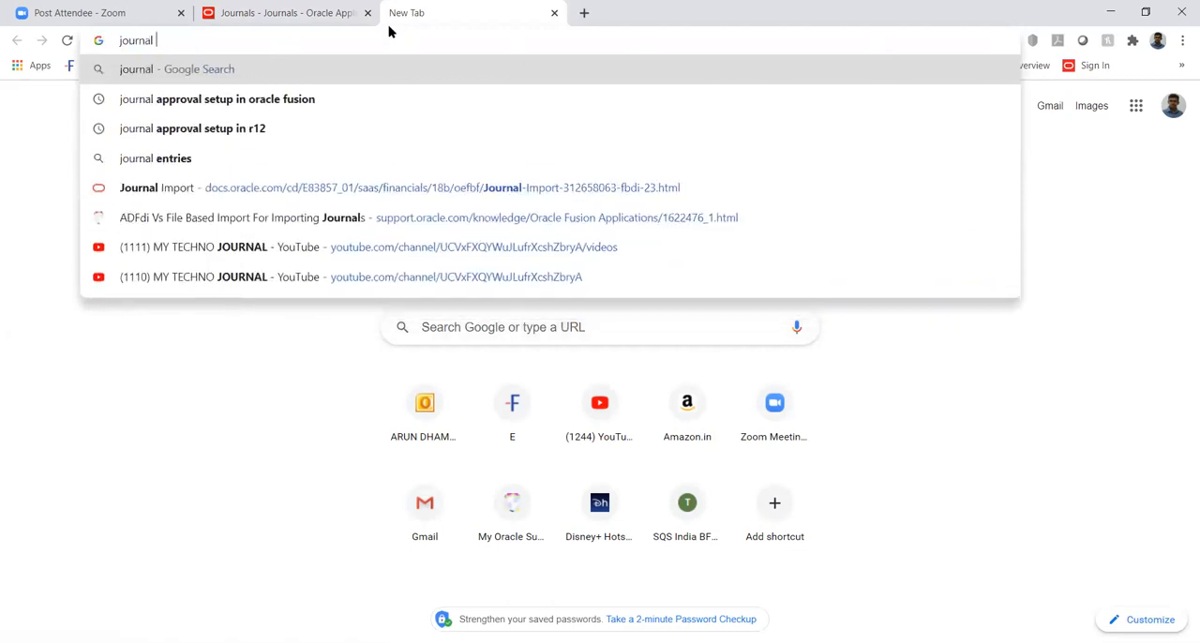
text(entry)
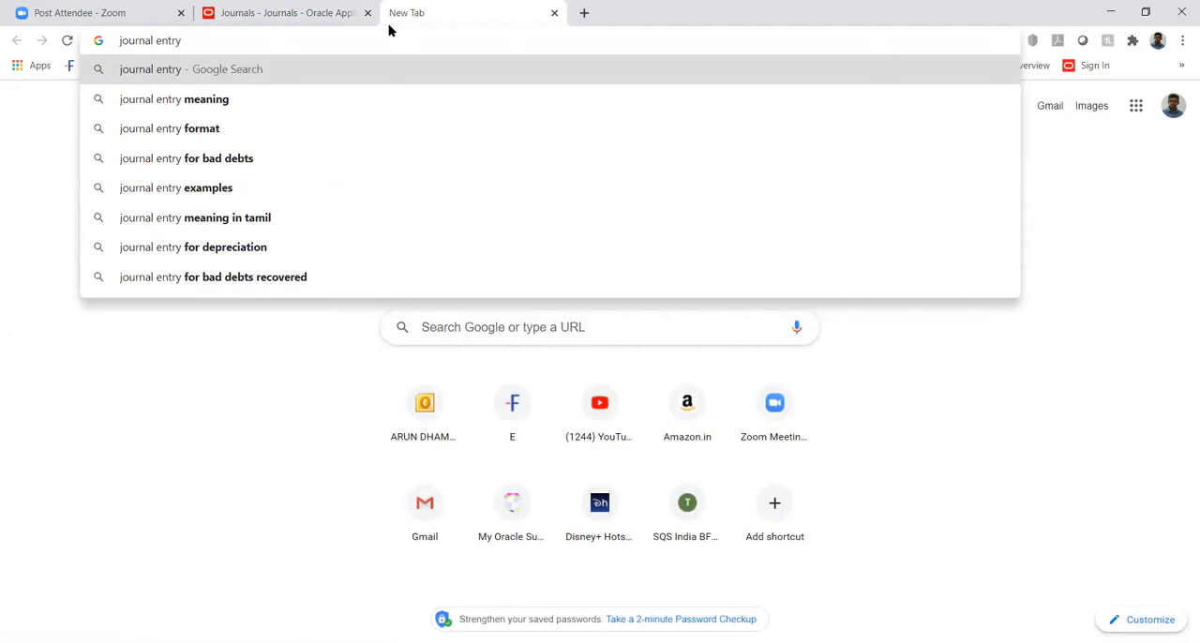
text(oracle)
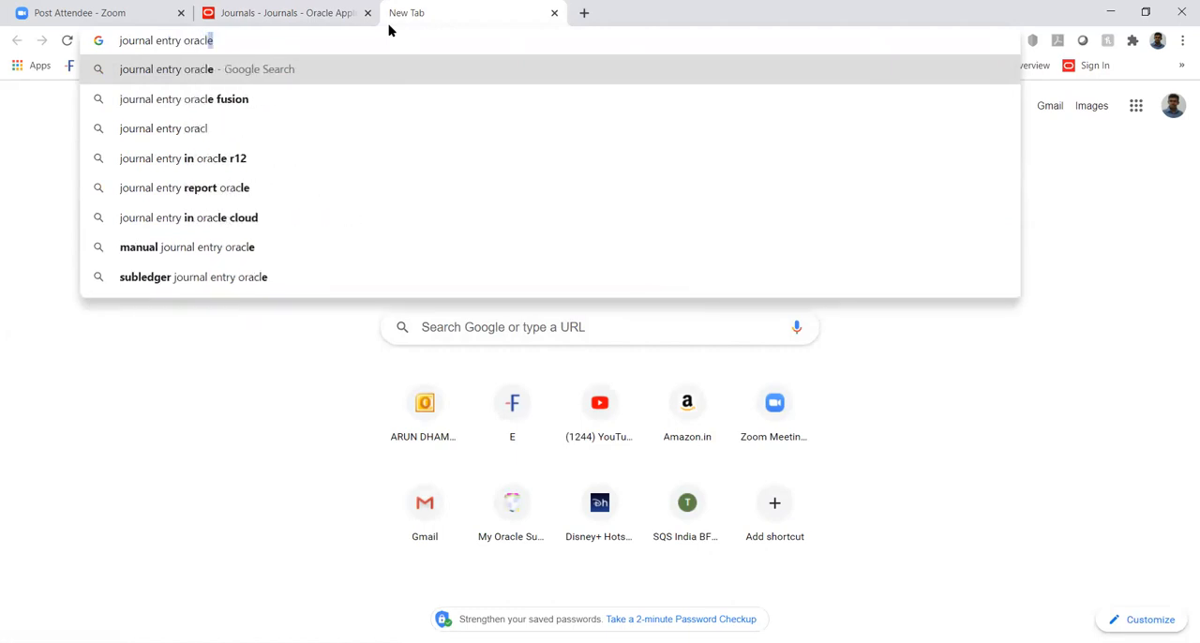
text( fusion)
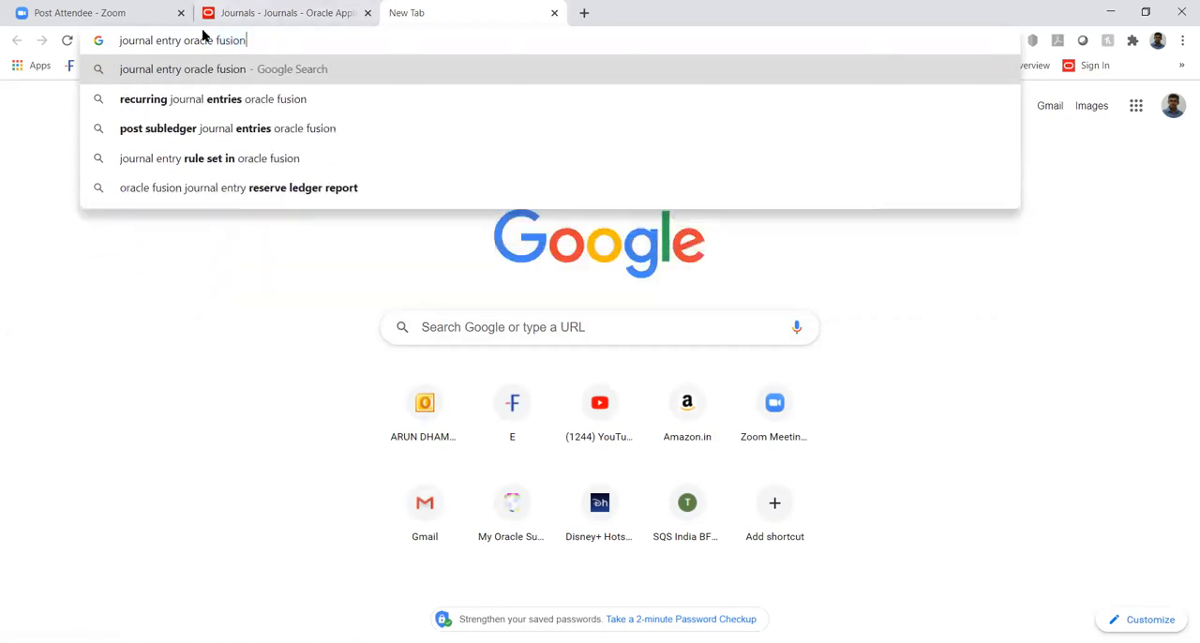
click(187, 69)
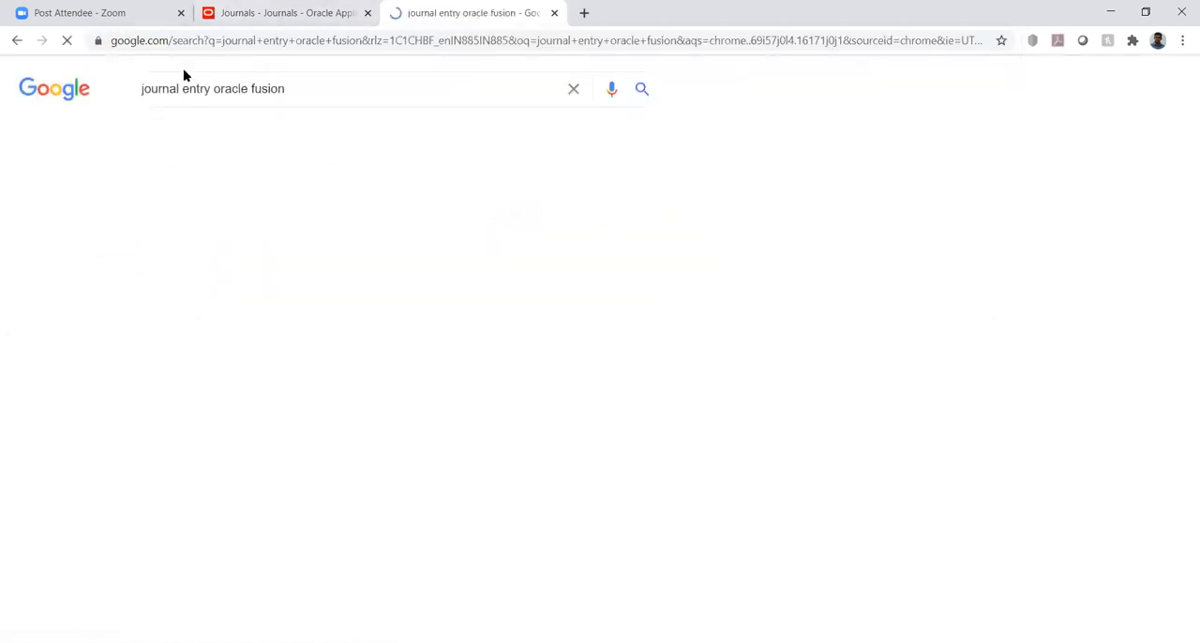
Refine the Google search to "journal entry template oracle fusion"
click(214, 88)
text(emplate)
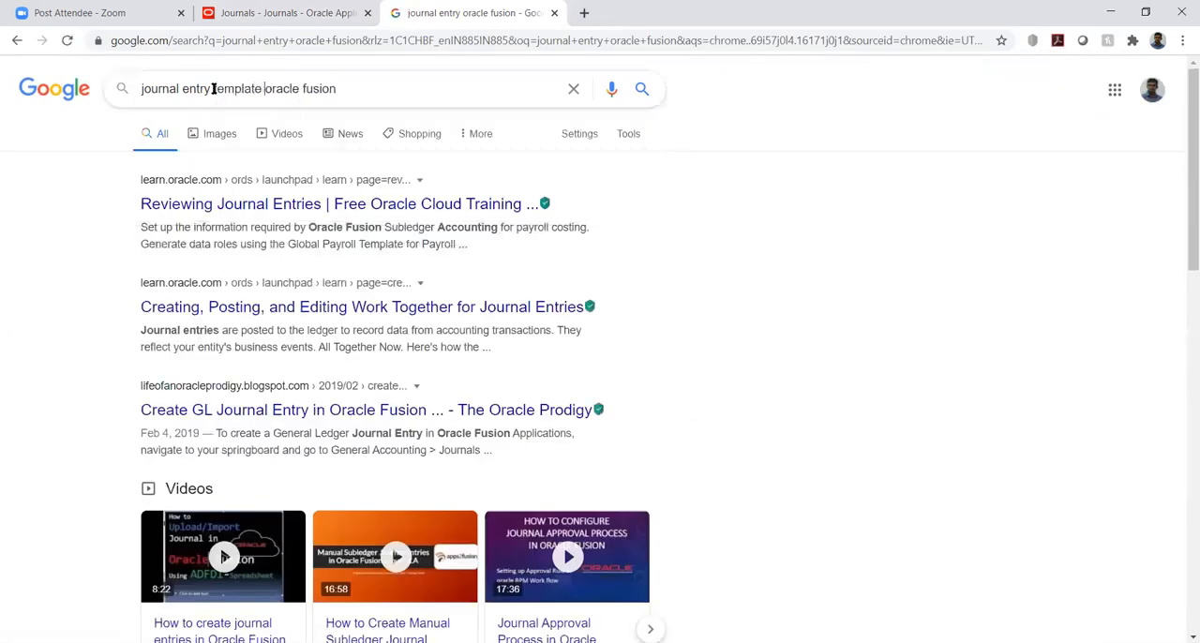
key(Return)
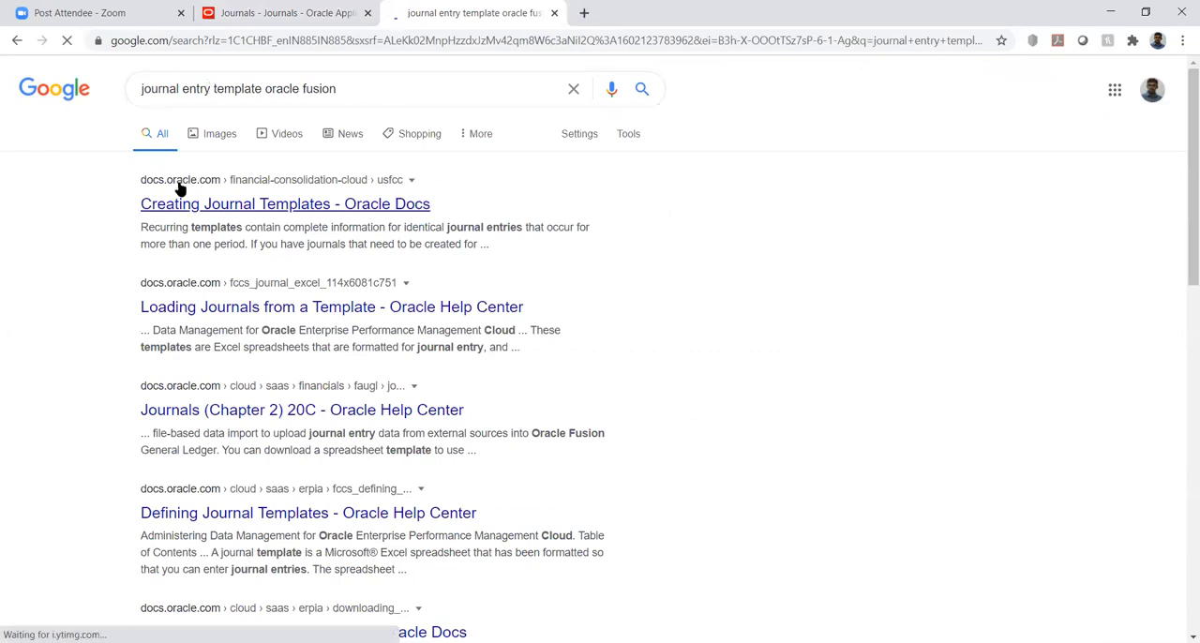
Open the Creating Journal Templates page from Oracle Docs and skim its contents list and instructions
click(188, 205)
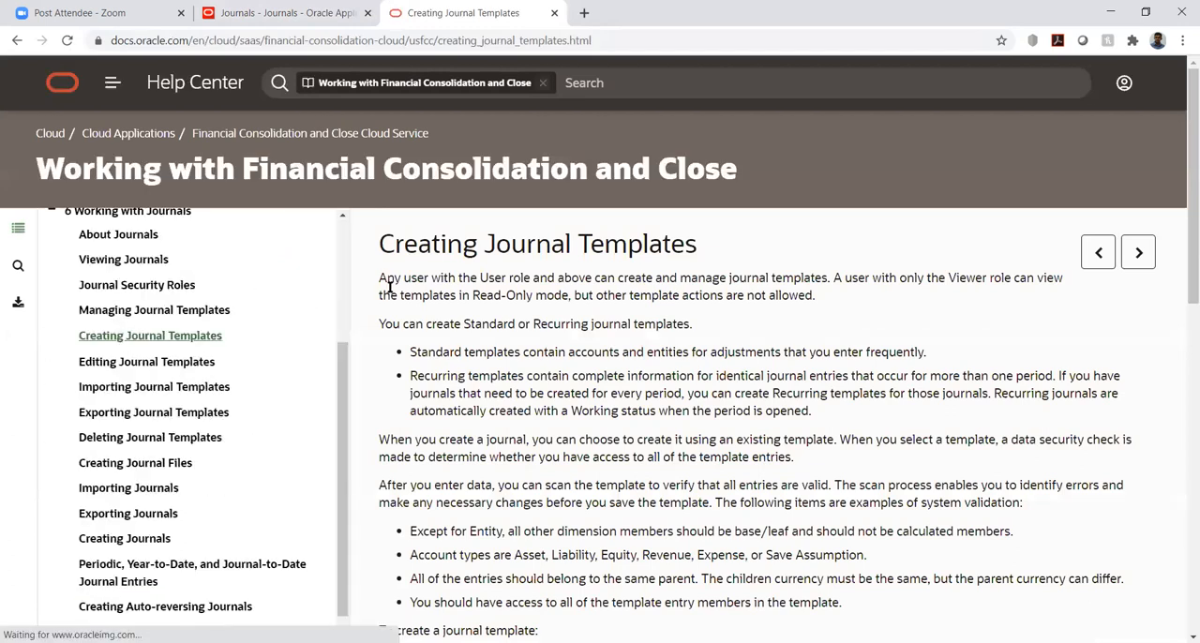
scroll(85, 300, up, 3)
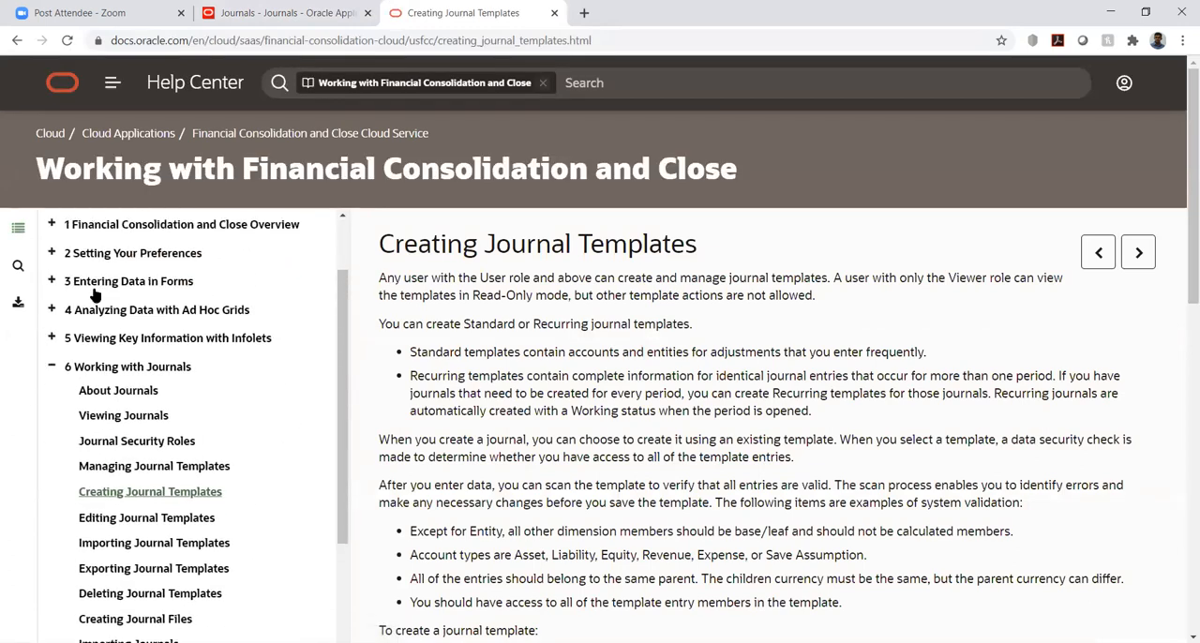
scroll(542, 390, down, 5)
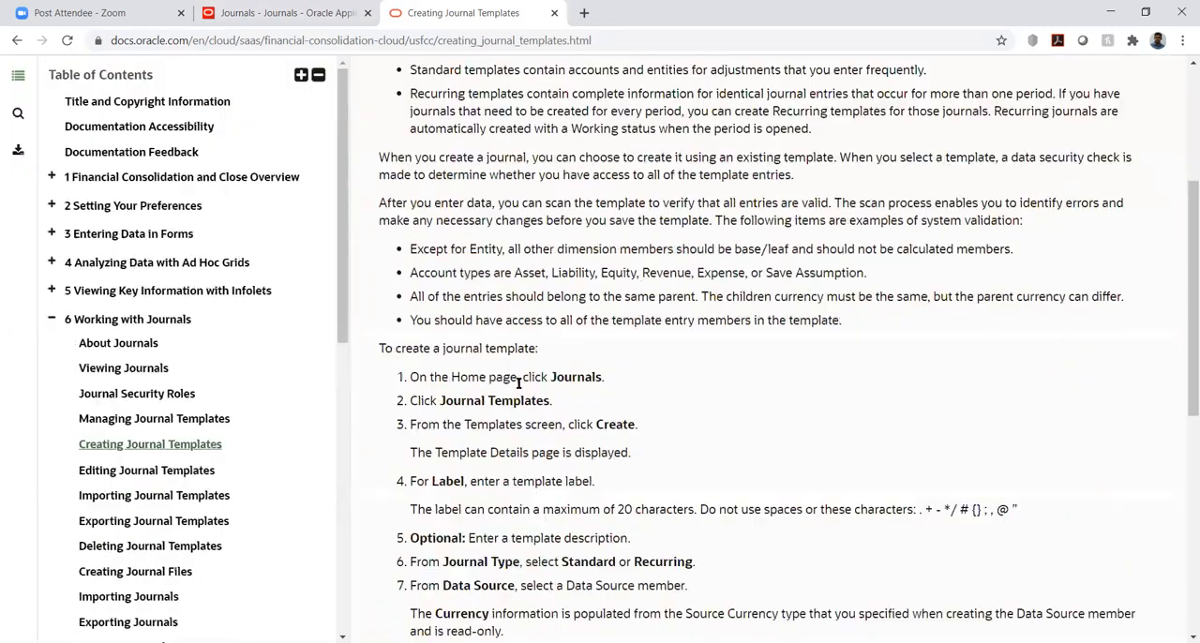
scroll(516, 379, down, 10)
scroll(511, 379, up, 15)
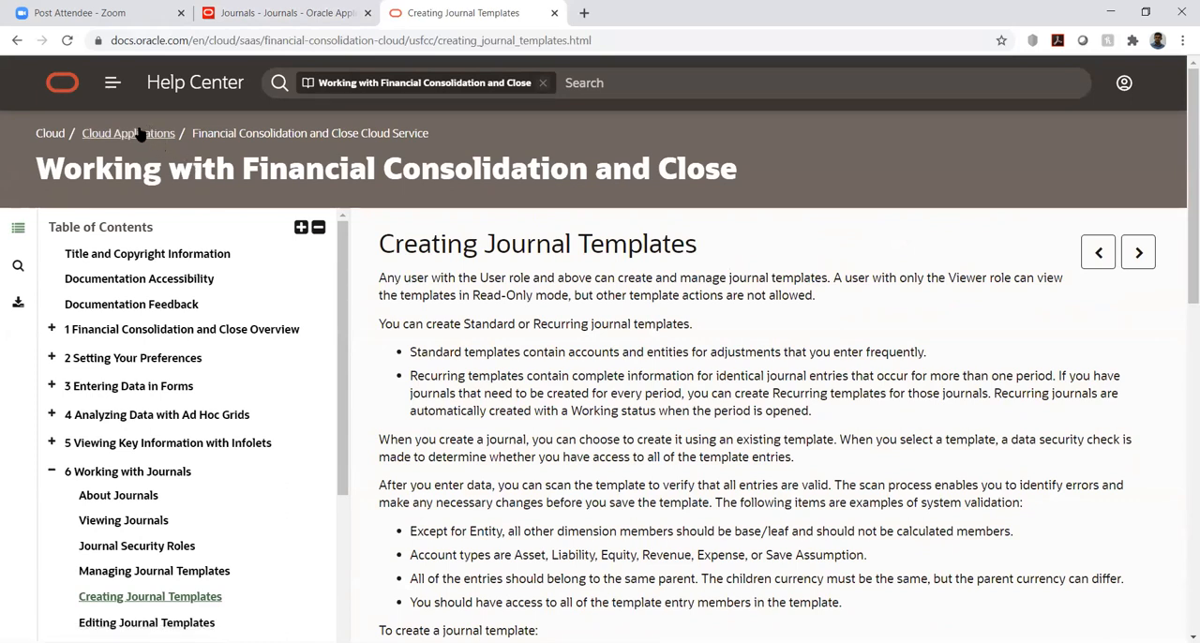
Go through the Cloud Applications documentation to Financials 20D and open the file-based data import guide from its Administer tasks
click(138, 136)
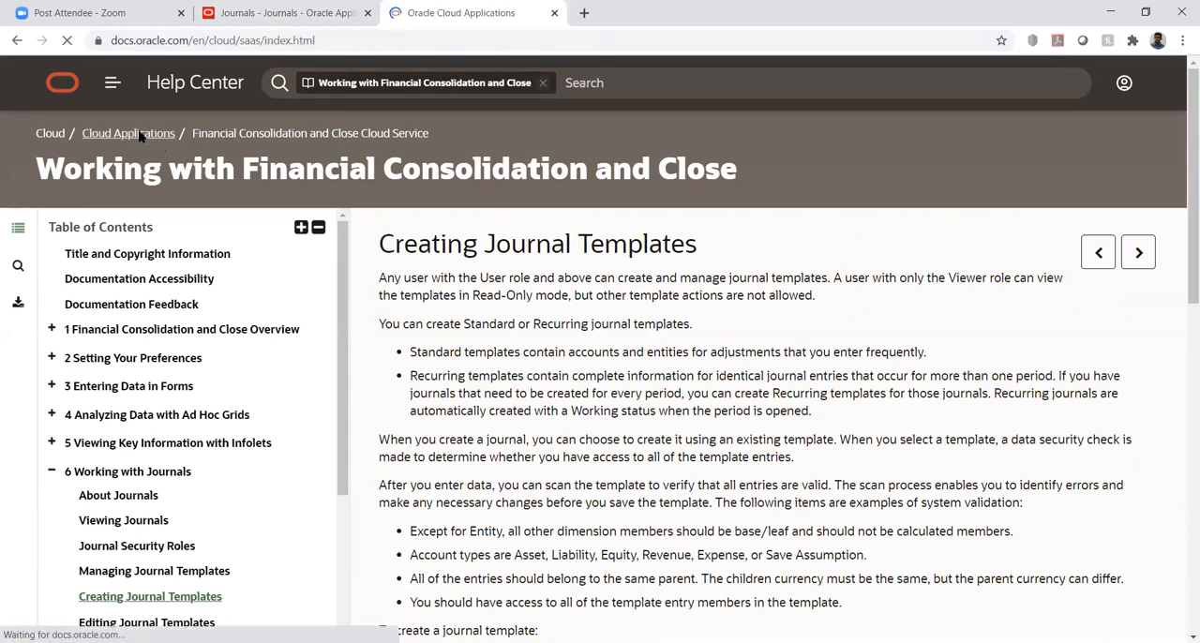
scroll(450, 337, down, 2)
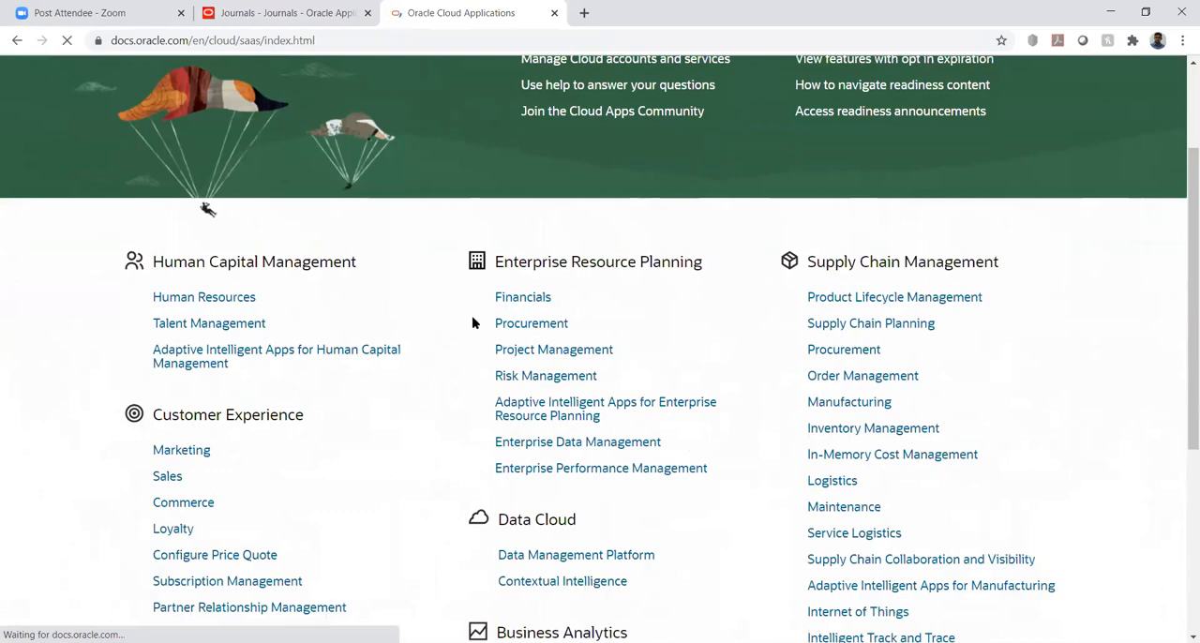
click(522, 300)
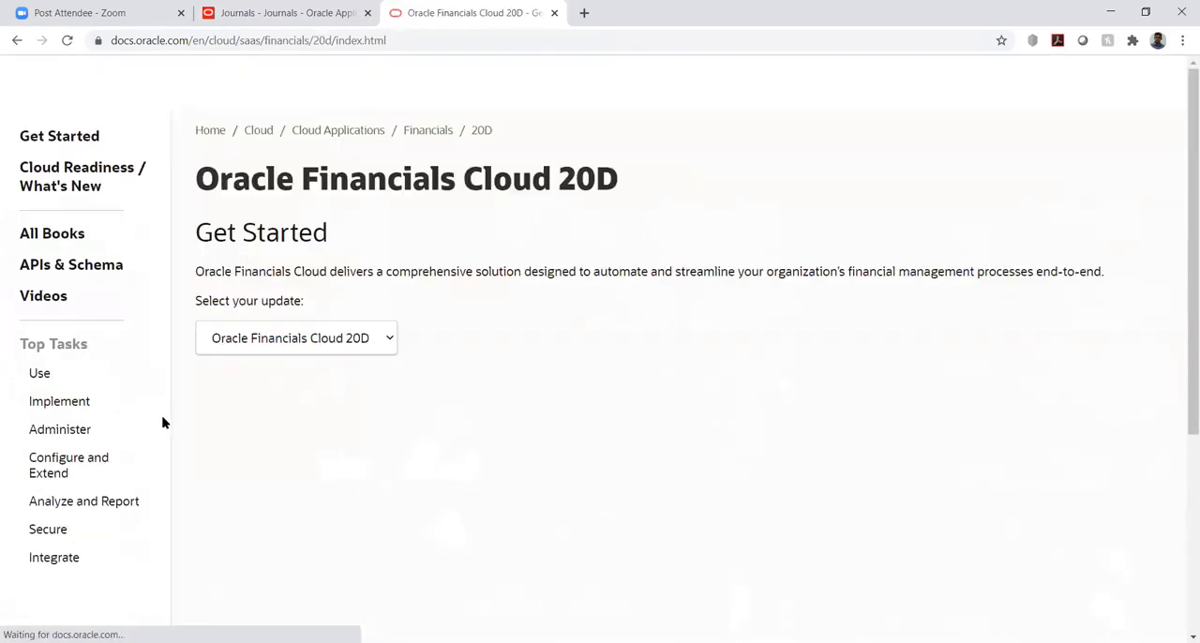
click(59, 432)
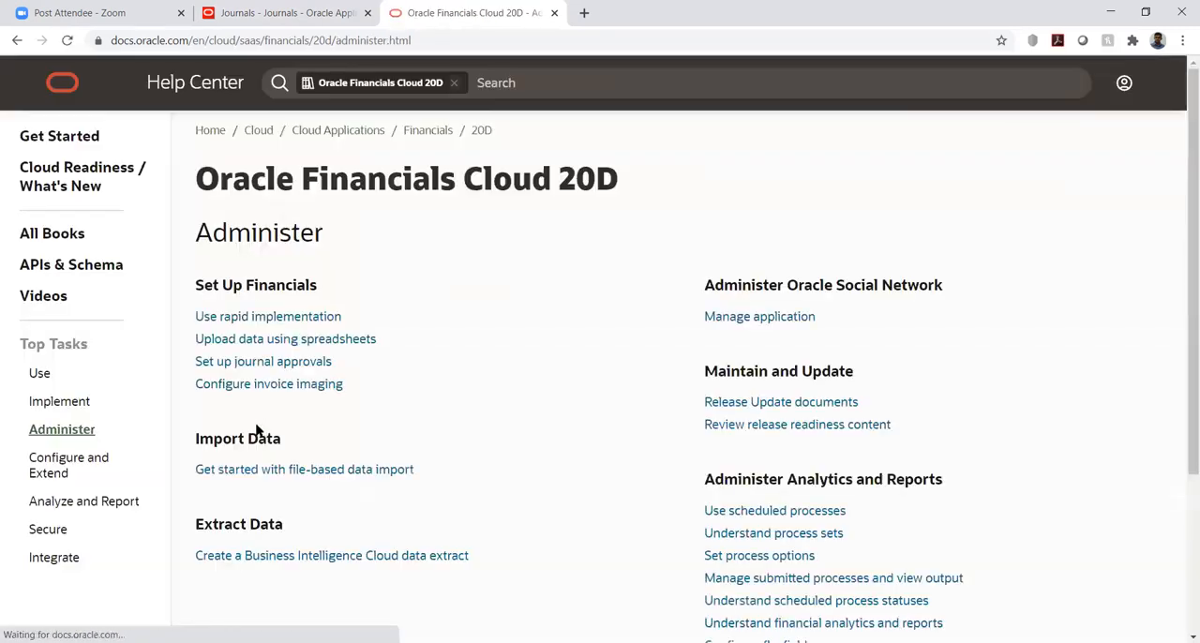
click(315, 469)
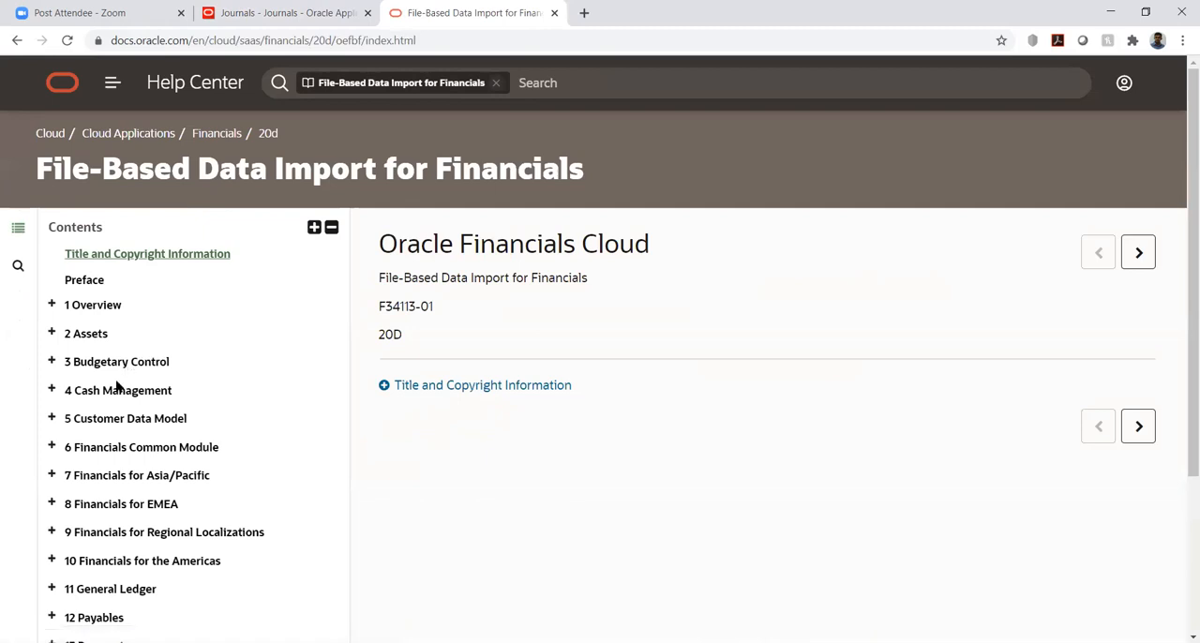
Open the General Ledger chapter of the import guide and go to the file links in its Journal Import section
scroll(118, 385, down, 2)
click(110, 437)
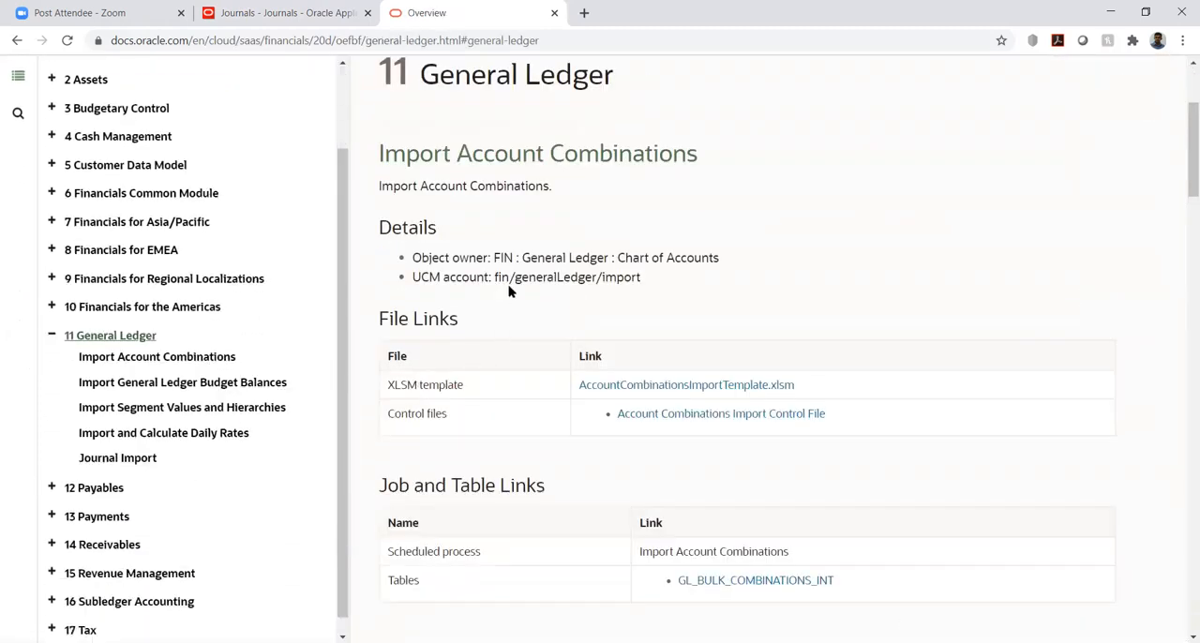
scroll(509, 292, down, 5)
scroll(509, 292, down, 6)
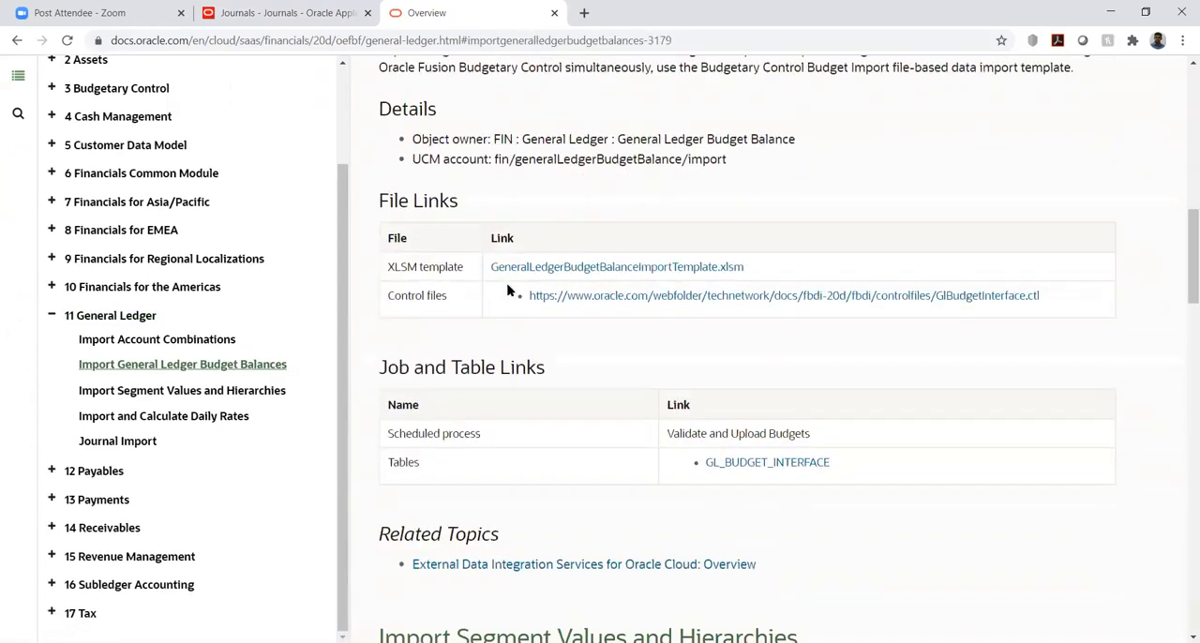
scroll(509, 289, down, 4)
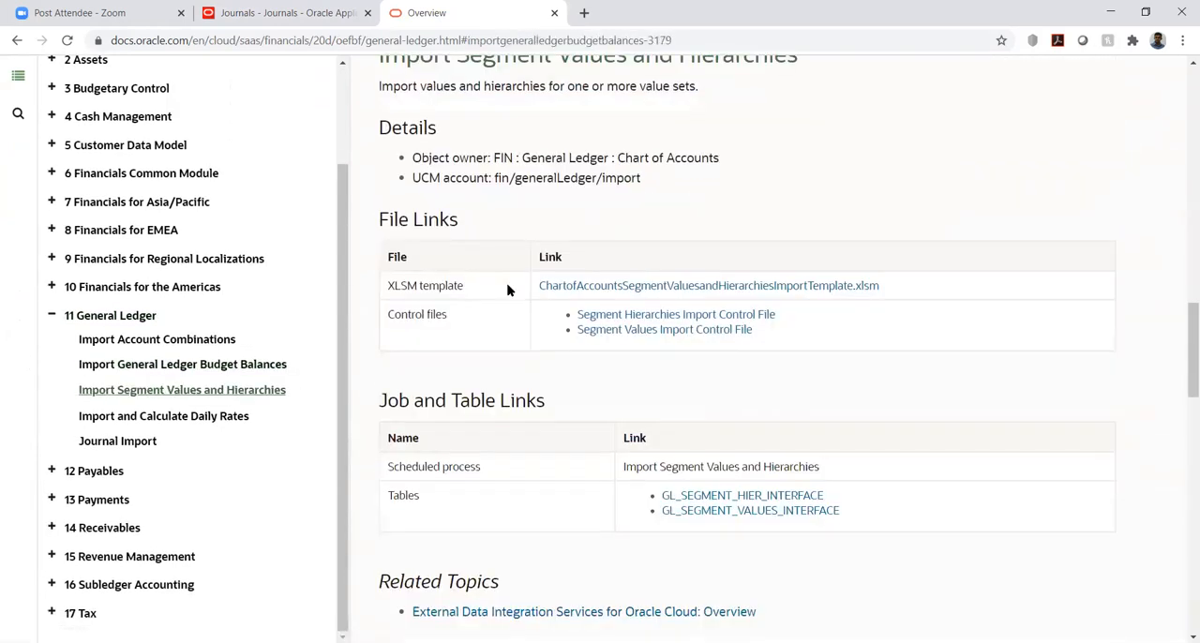
scroll(507, 291, down, 5)
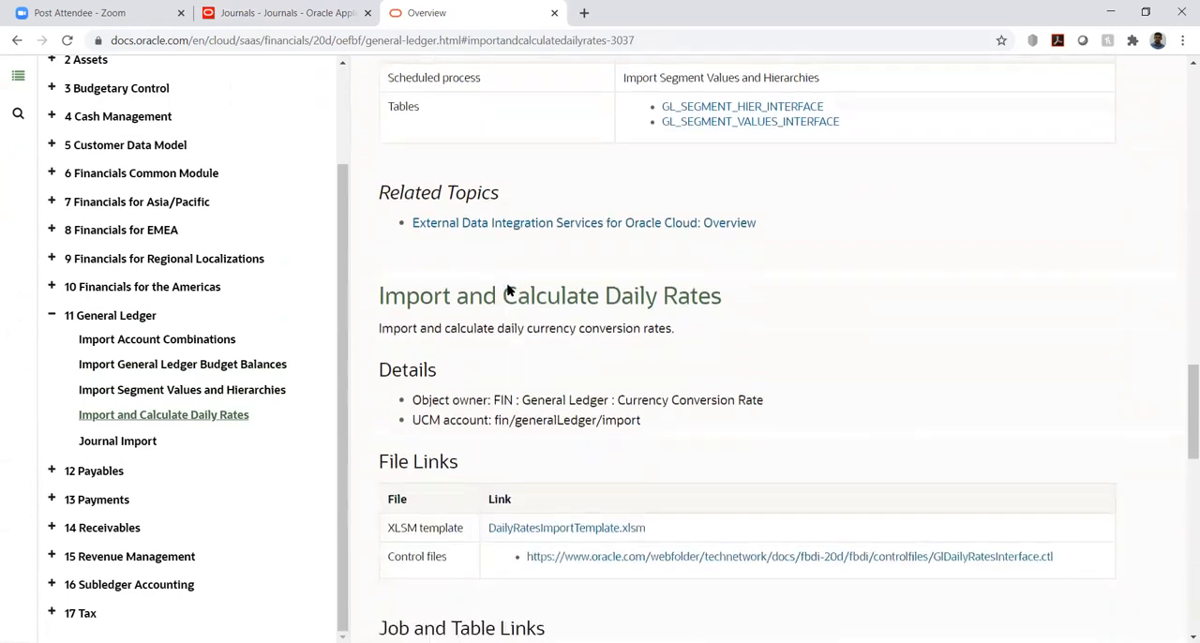
scroll(507, 291, down, 6)
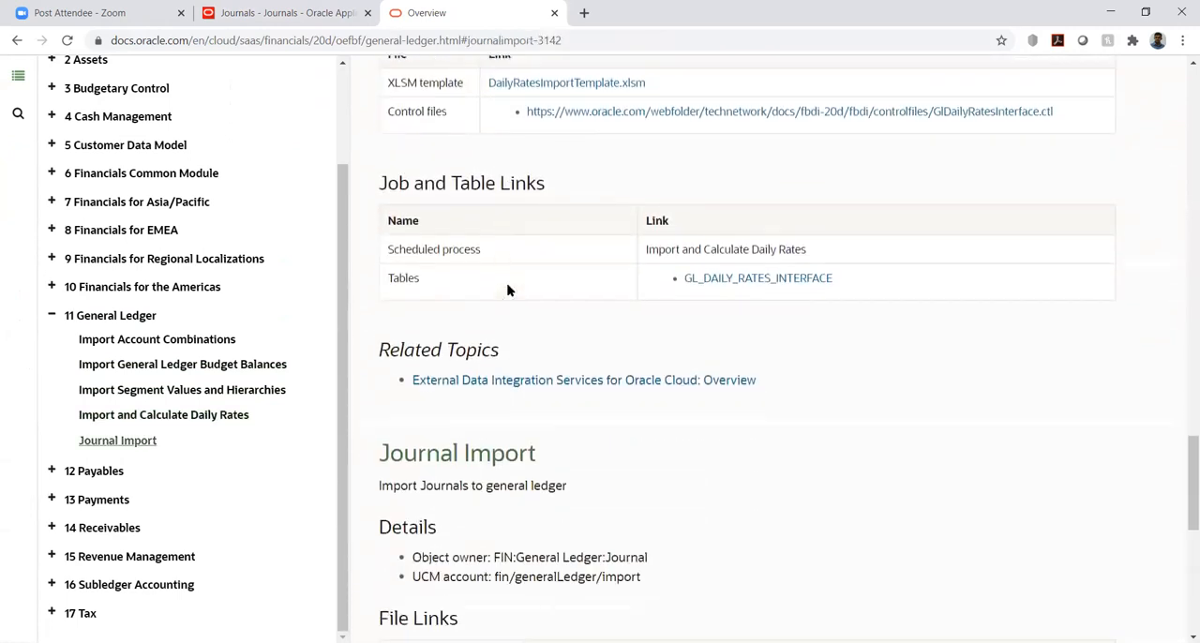
scroll(504, 291, down, 1)
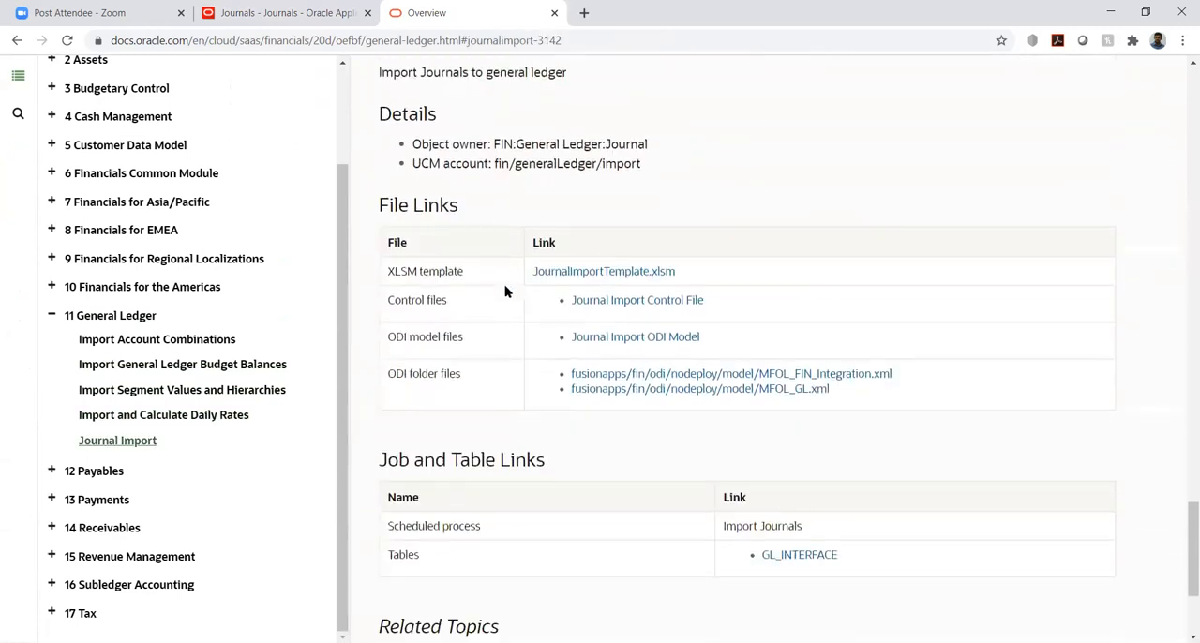
Download the JournalImportTemplate.xlsm template and open it in Excel
click(551, 274)
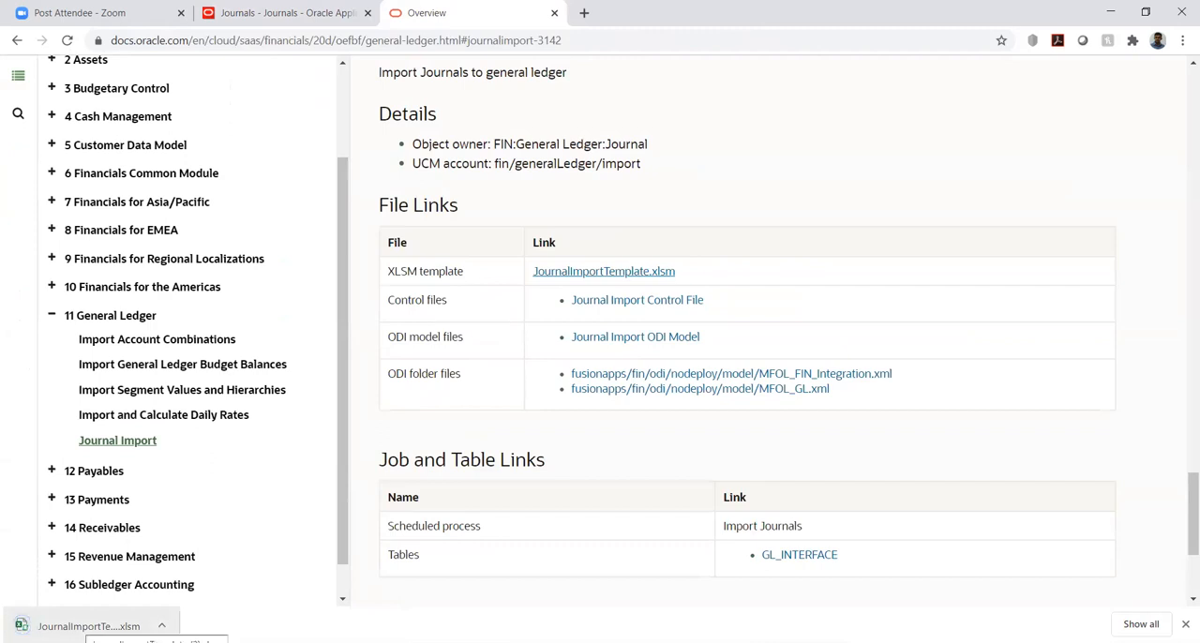
click(89, 626)
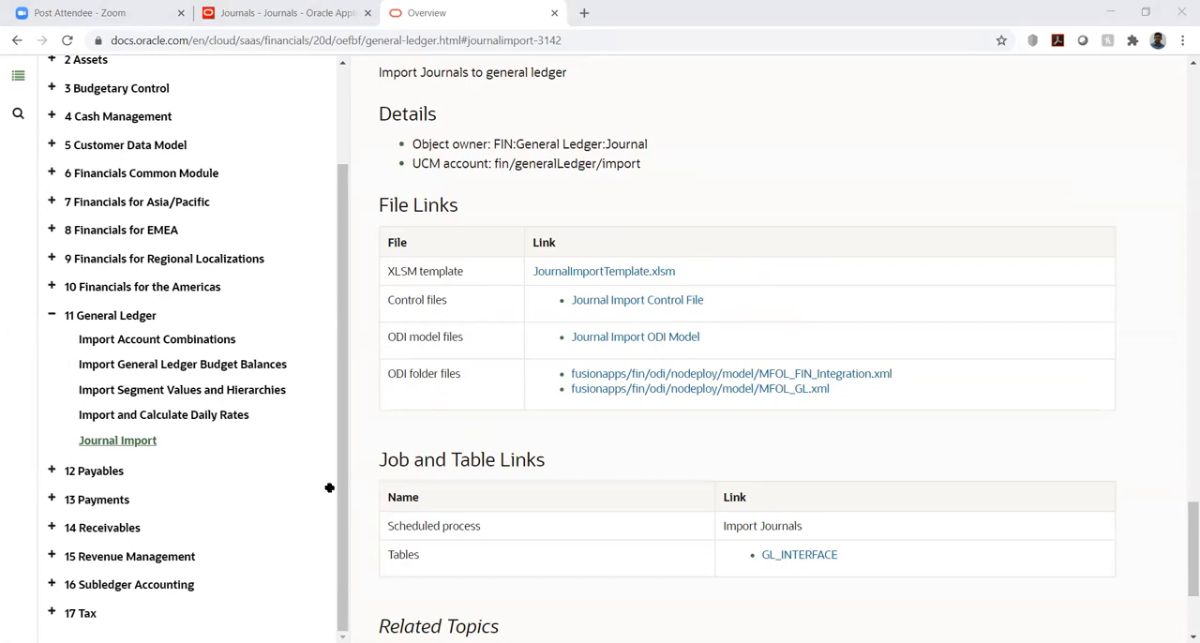
key(alt+Tab)
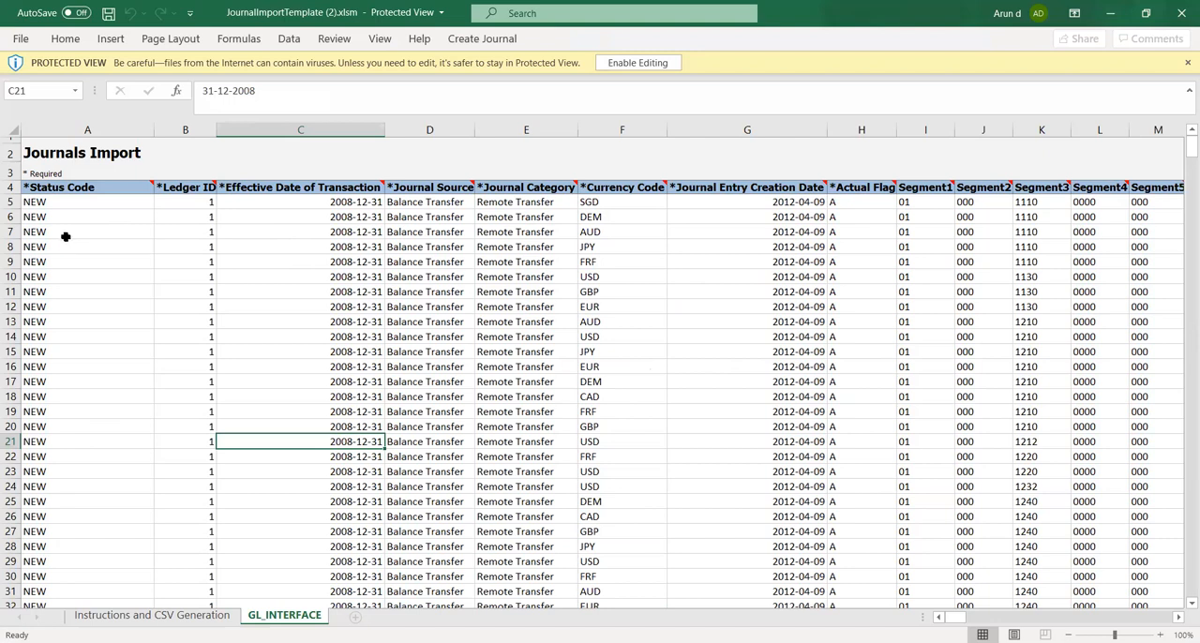
Skim the sample journal rows on the GL_INTERFACE sheet down to the last record and return to the column headers
key(Left)
key(Left)
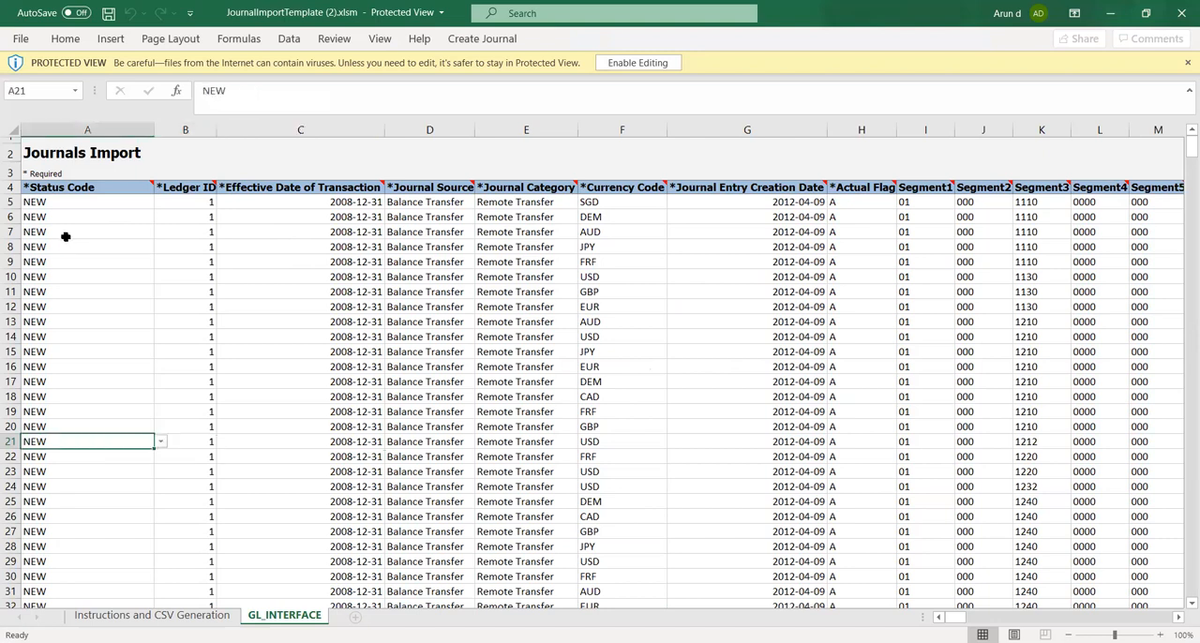
key(Up)
key(Up)
key(Up)
key(Up)
key(Up)
key(Up)
key(Up)
key(Up)
key(Up)
key(Up)
key(Up)
key(Up)
key(Up)
key(Up)
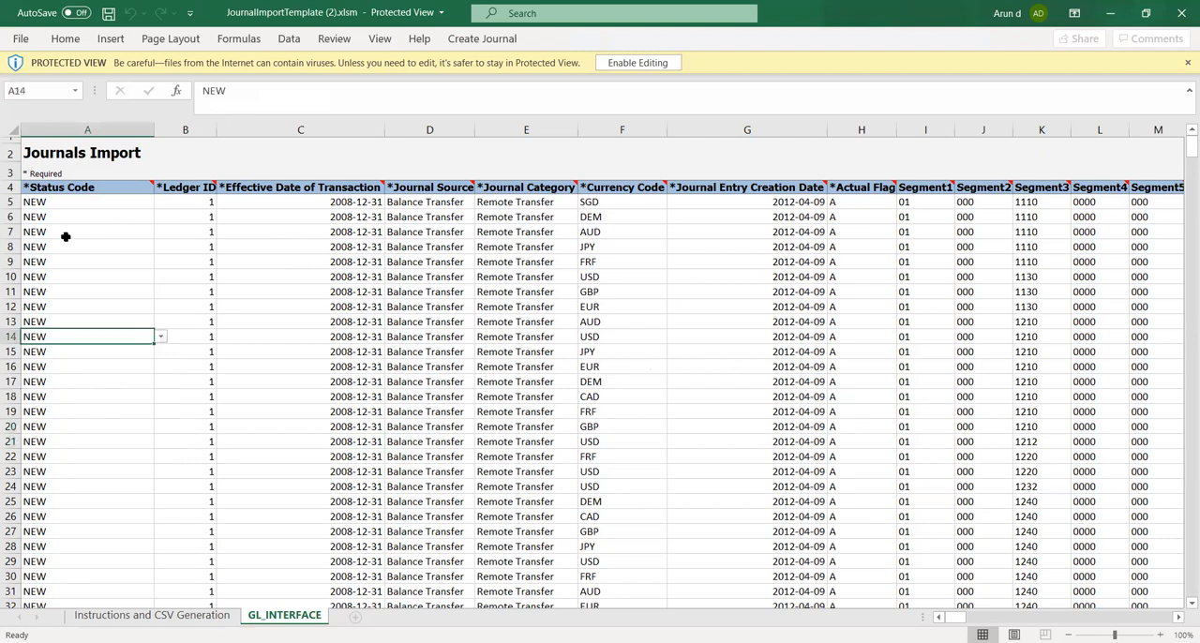
key(Up)
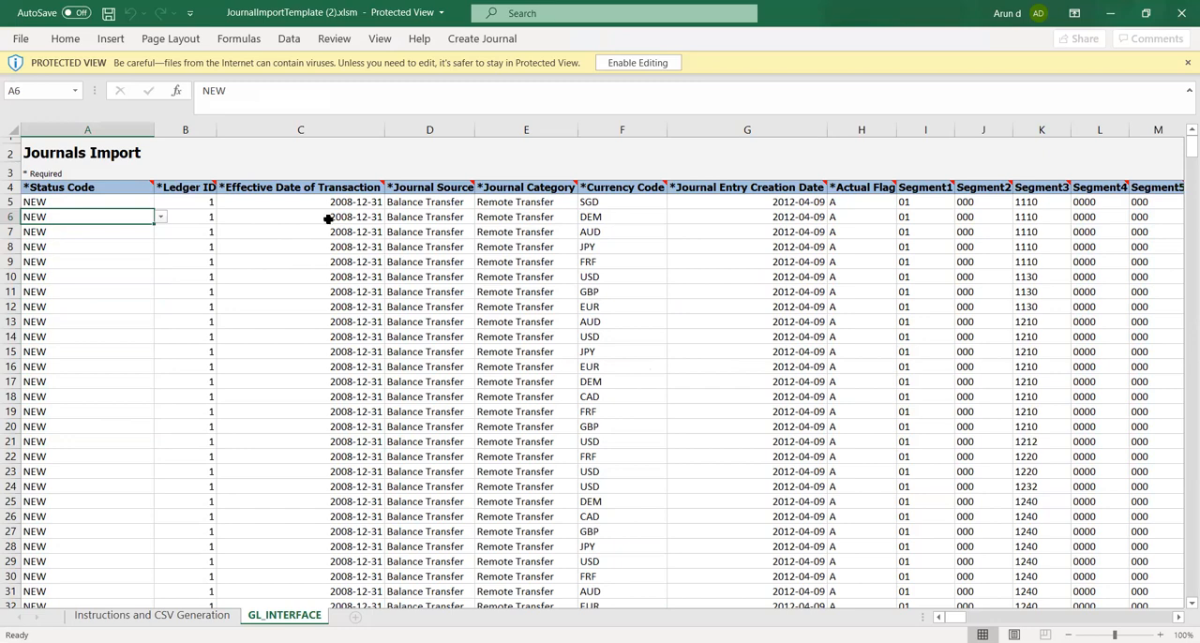
scroll(244, 314, down, 10)
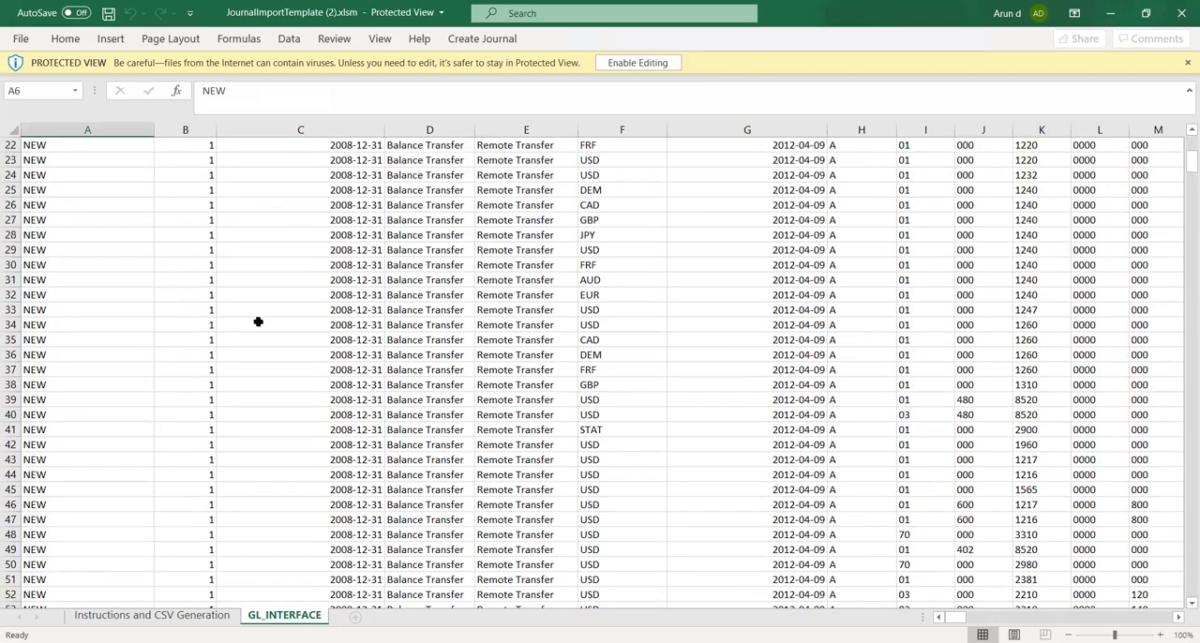
scroll(238, 312, down, 20)
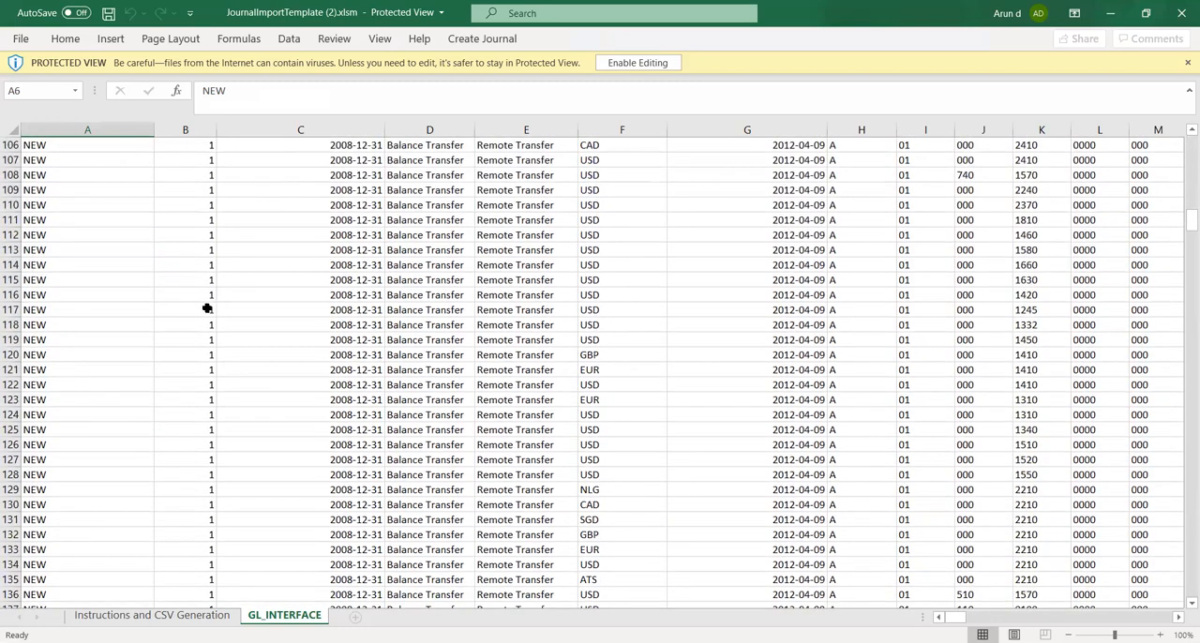
scroll(198, 310, down, 20)
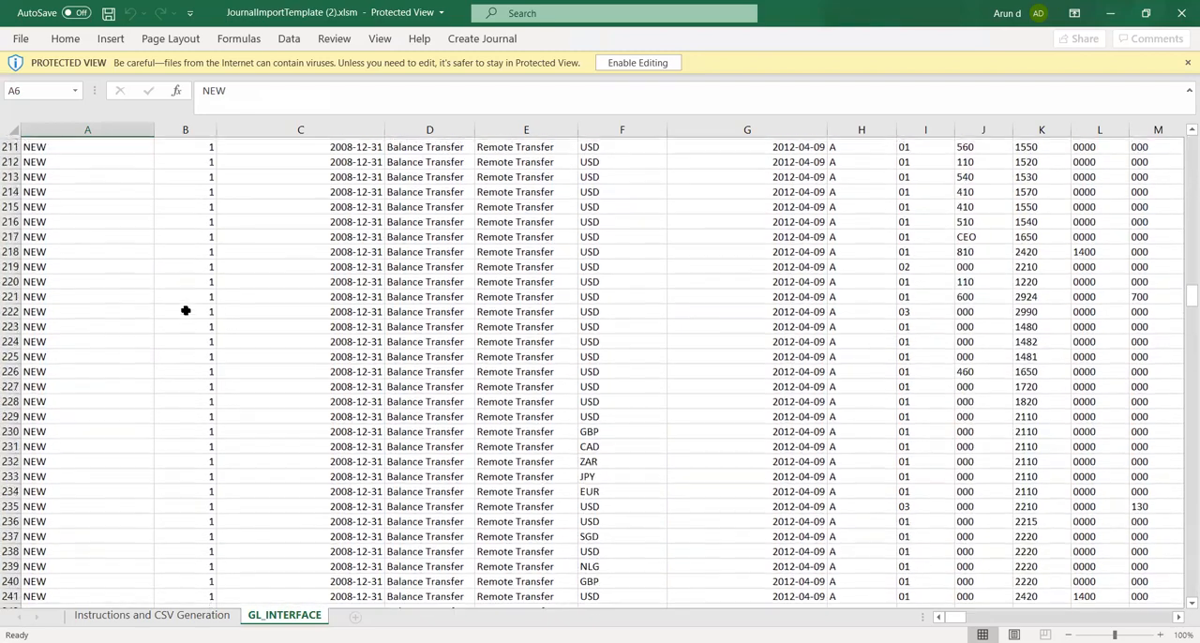
scroll(182, 311, down, 20)
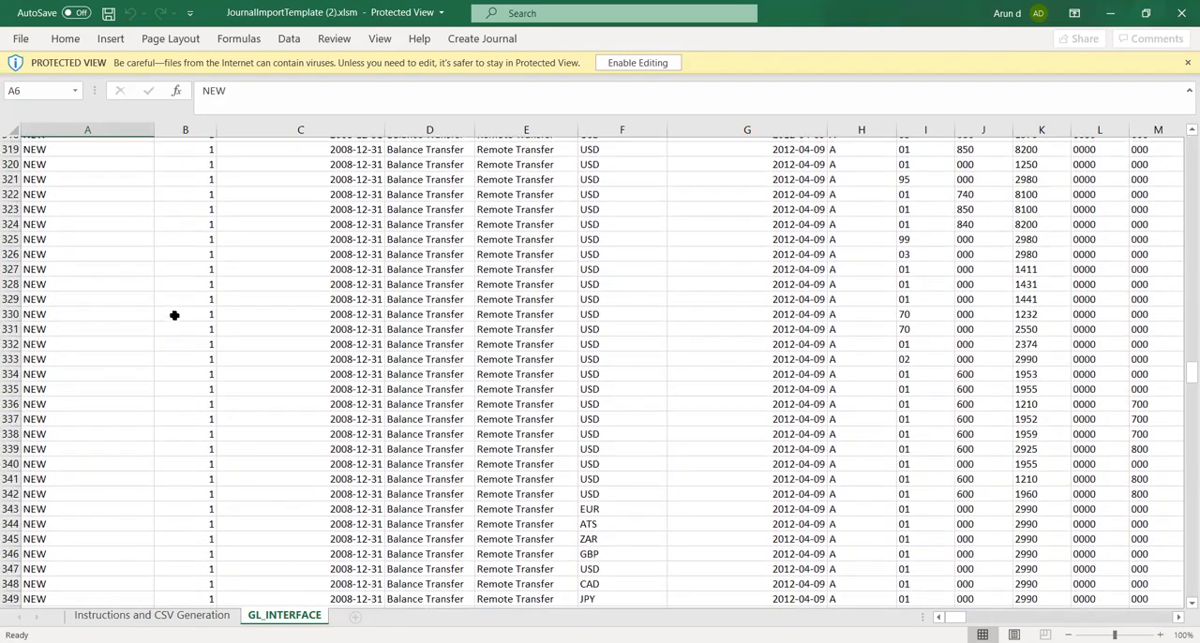
scroll(155, 313, down, 20)
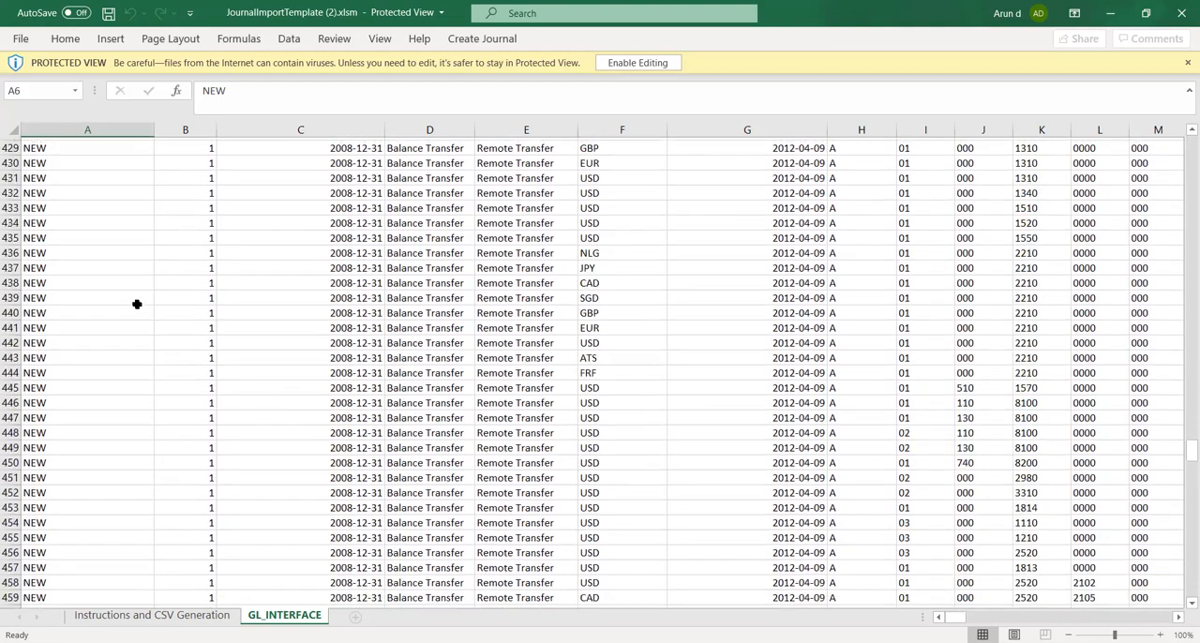
scroll(122, 298, down, 20)
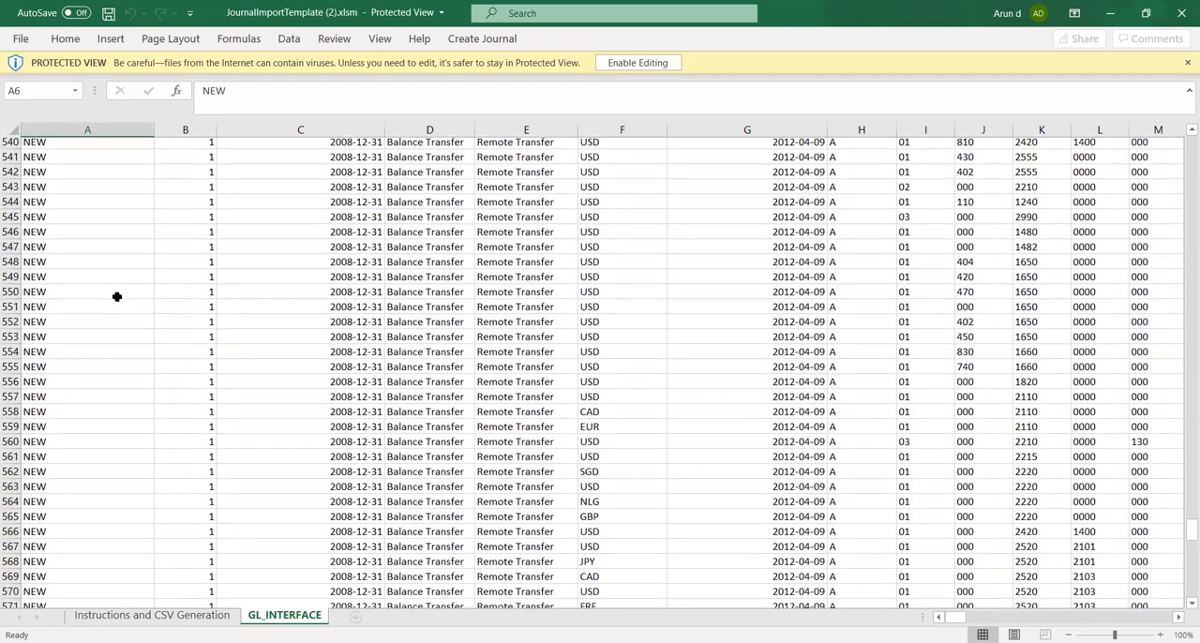
scroll(109, 297, down, 20)
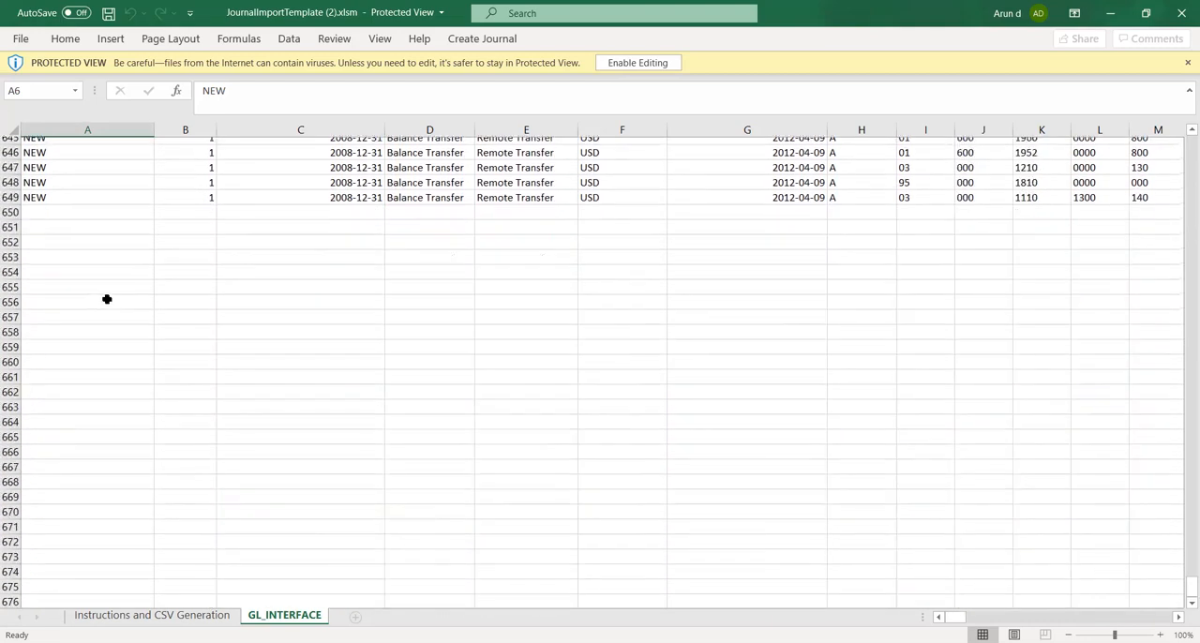
scroll(103, 297, up, 8)
scroll(103, 298, up, 10)
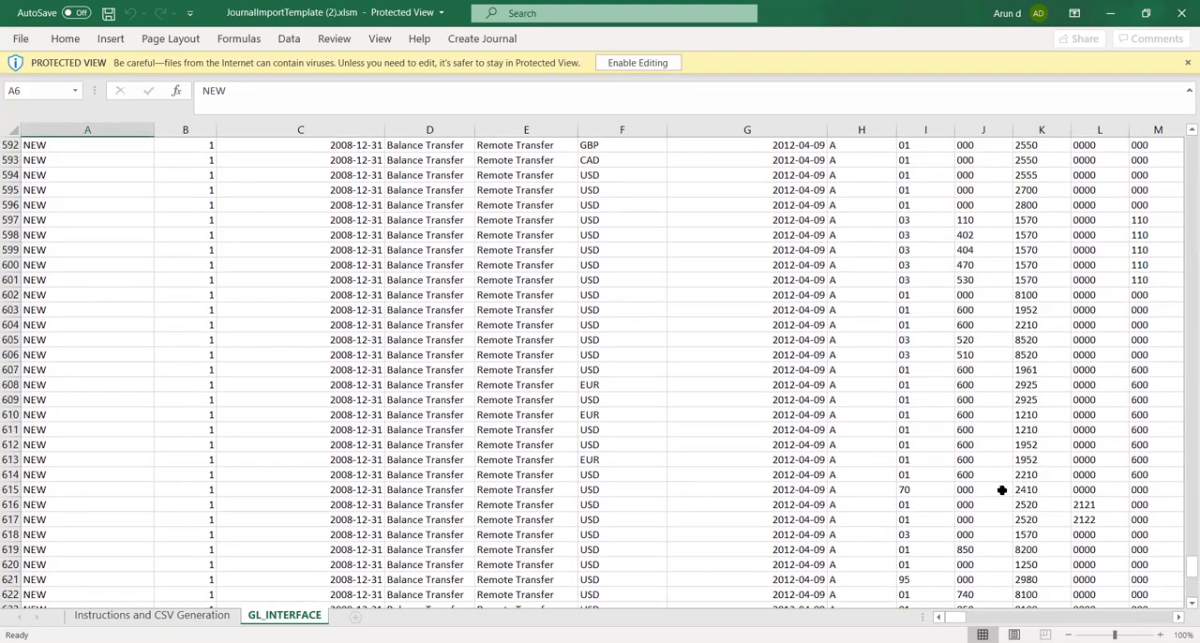
drag(1181, 567, 1181, 141)
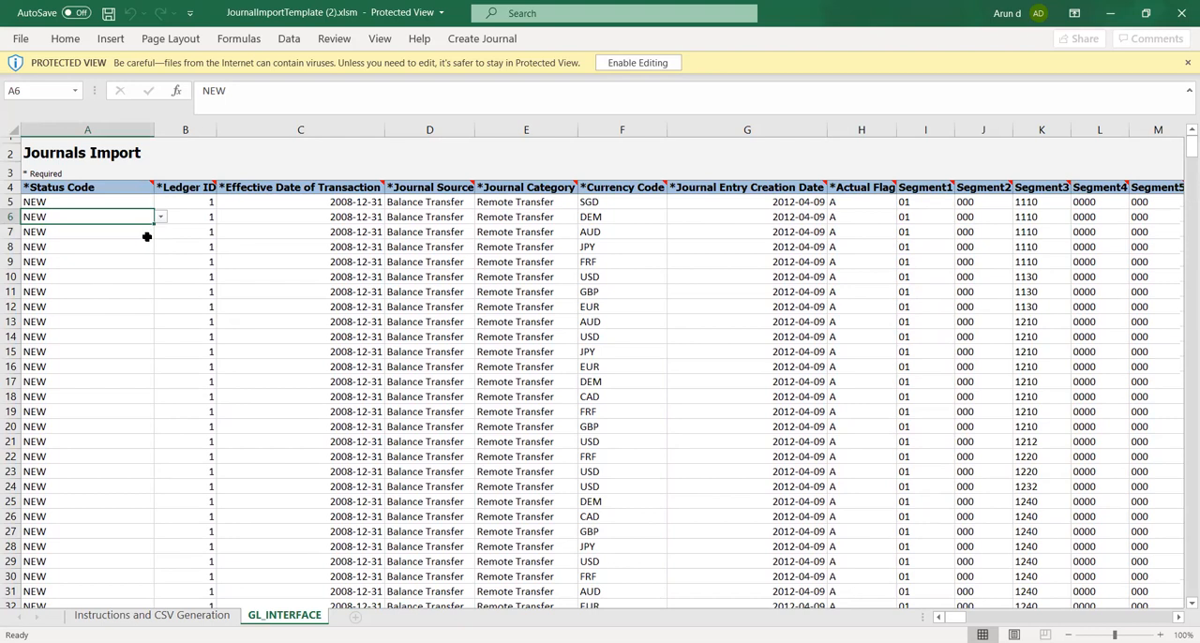
Examine the required journal columns along row 6, from Status Code through the first account segments
click(74, 239)
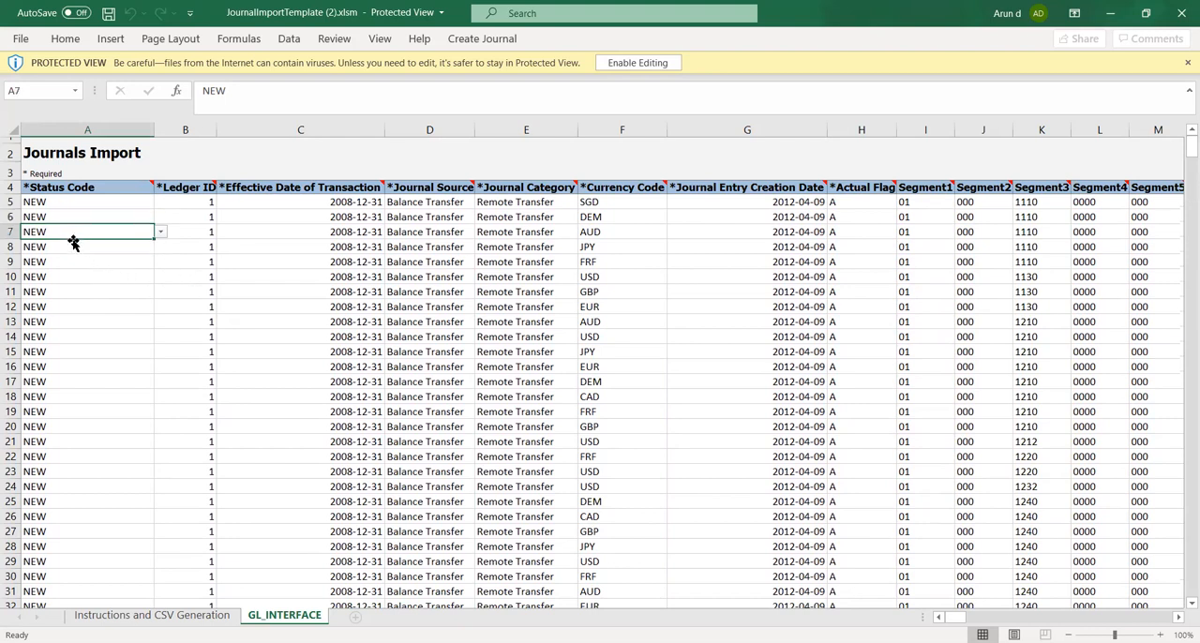
key(Up)
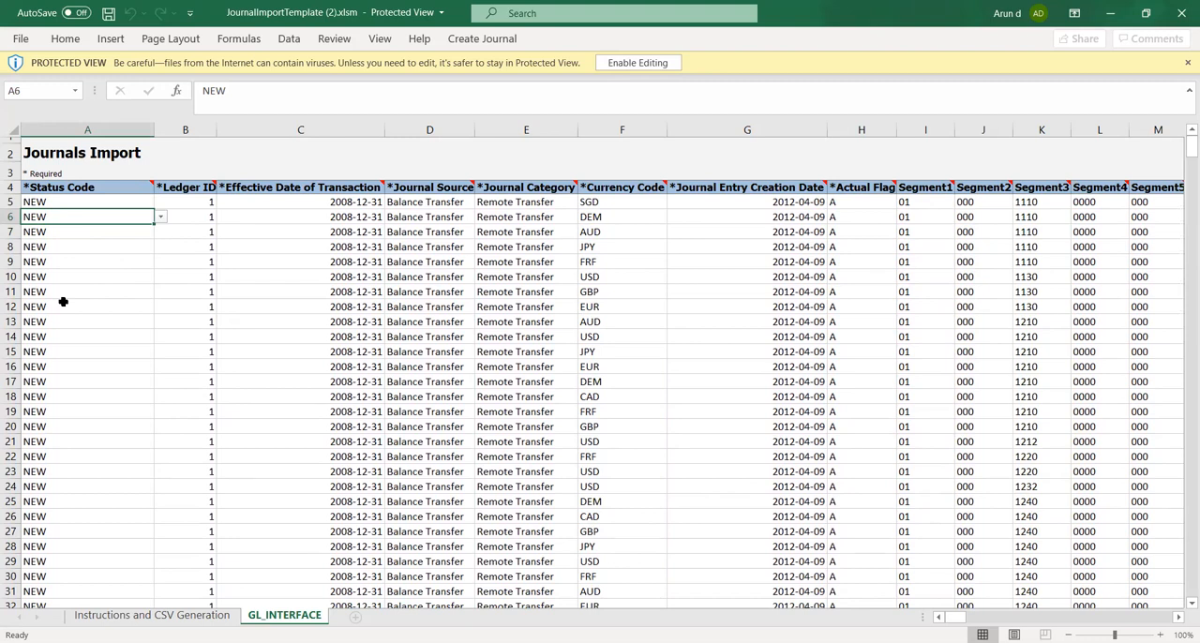
key(Right)
key(Right)
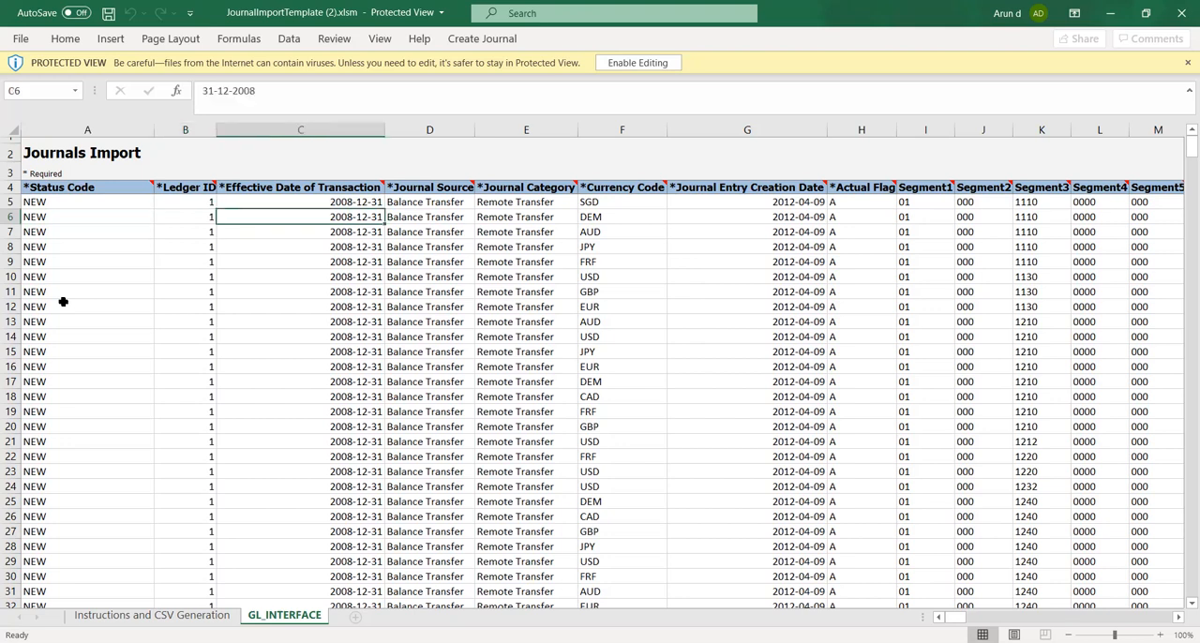
key(Right)
key(Right)
key(Right)
key(Right)
key(Right)
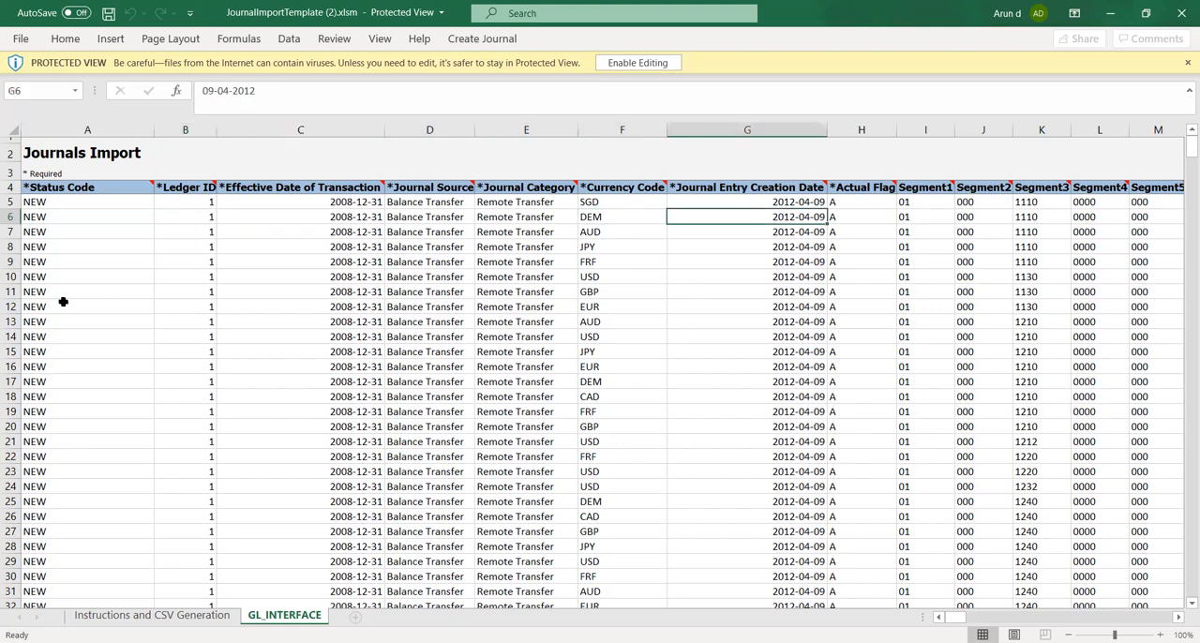
key(Right)
key(Right)
key(Right)
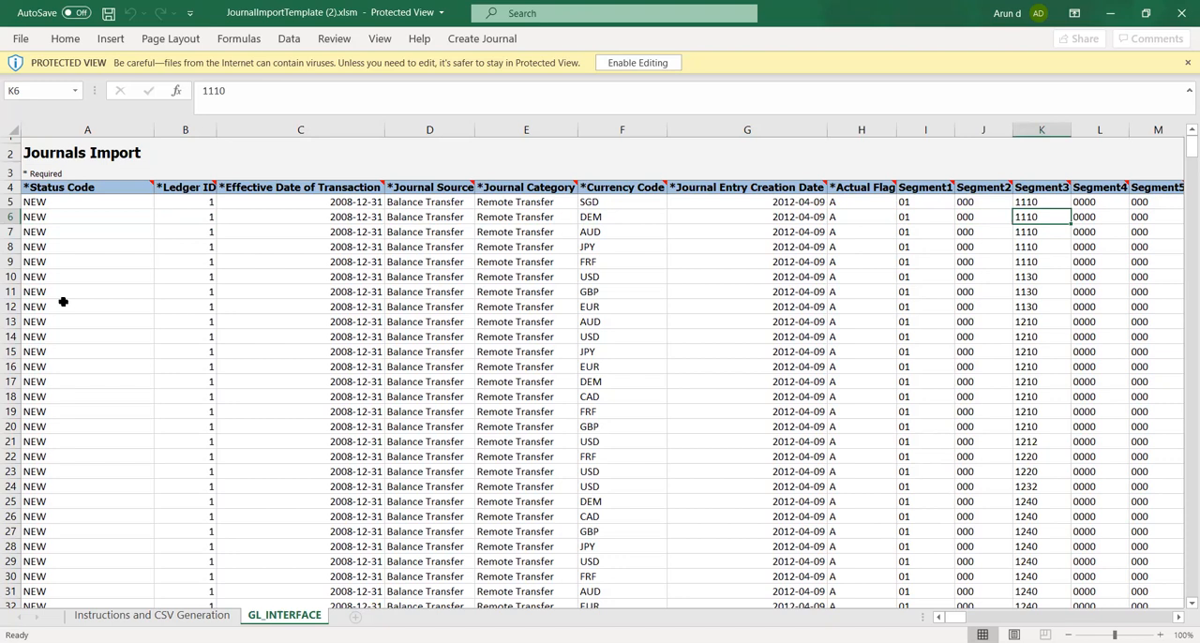
key(Right)
key(Right)
key(Right)
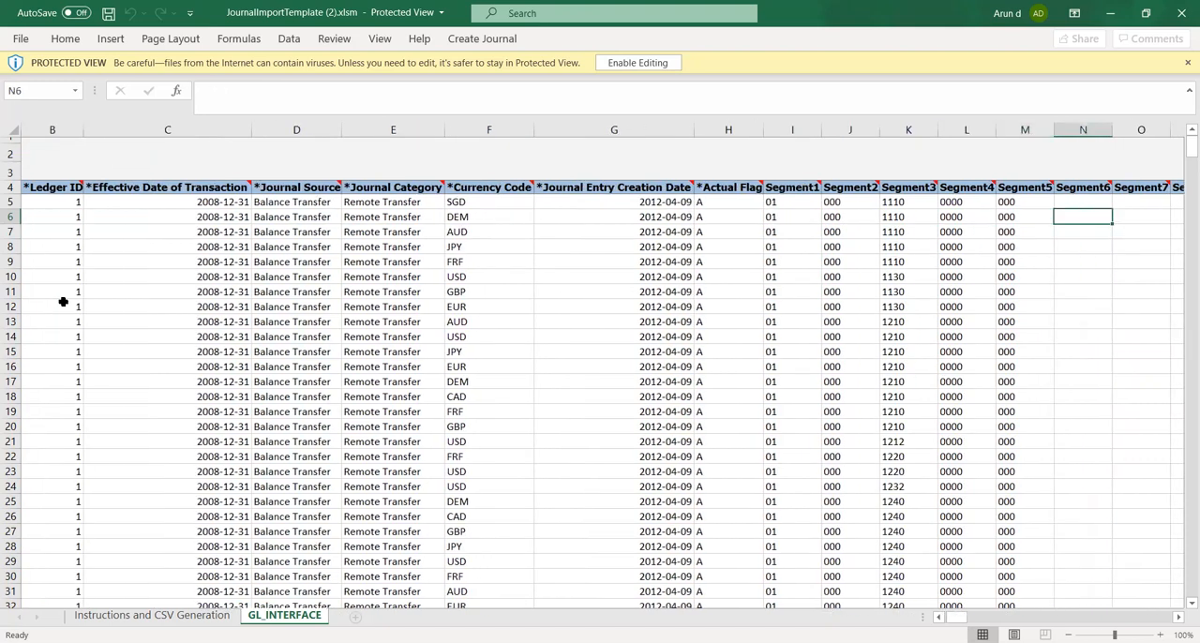
Examine the remaining segment columns, the debit and credit amounts, and the batch and journal reference columns along row 6
key(Right)
key(Right)
key(Right)
key(Right)
key(Right)
key(Right)
key(Right)
key(Right)
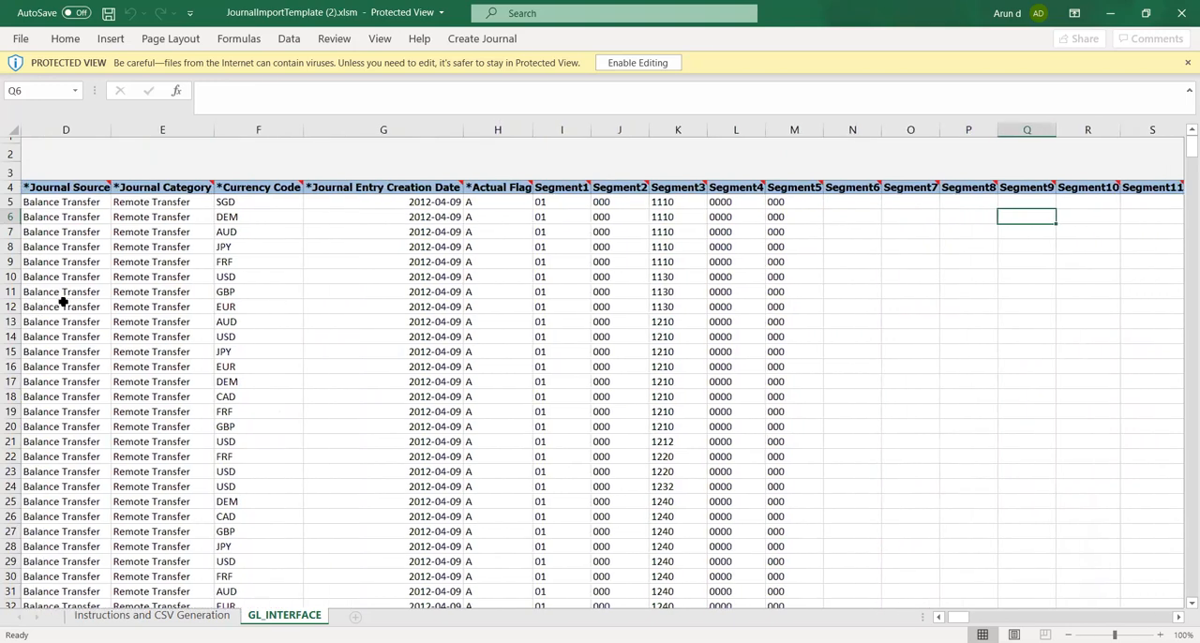
key(Right)
key(Right)
key(Right)
key(Right)
key(Right)
key(Right)
key(Right)
key(Right)
key(Right)
key(Right)
key(Right)
key(Right)
key(Right)
key(Right)
key(Right)
key(Right)
key(Right)
key(Right)
key(Right)
key(Right)
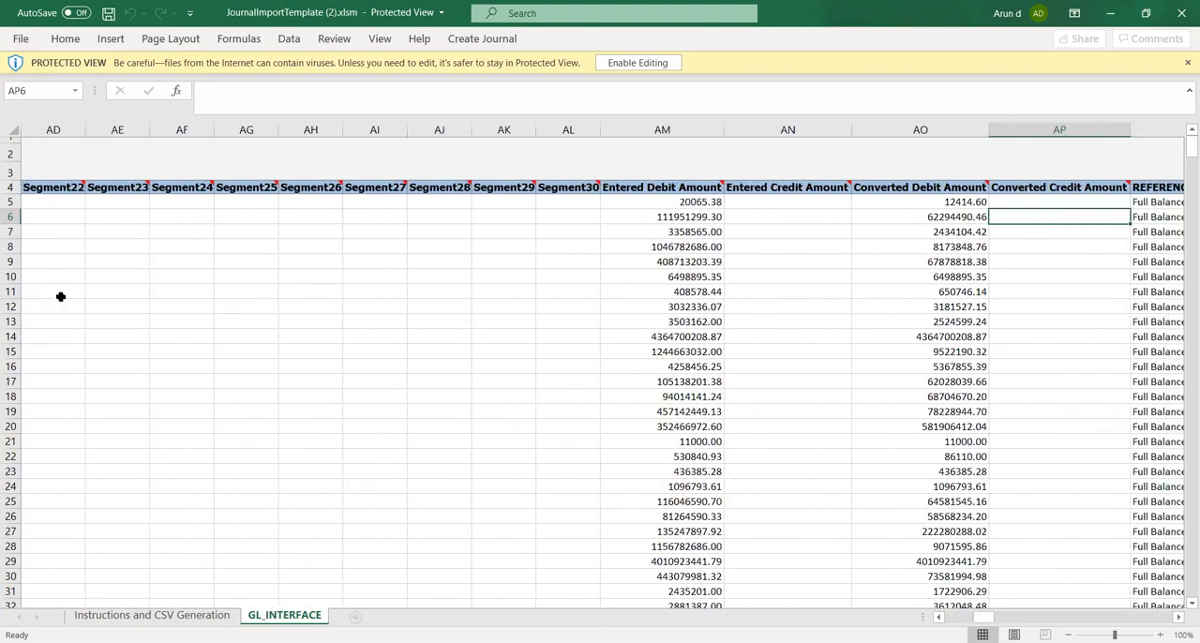
key(Right)
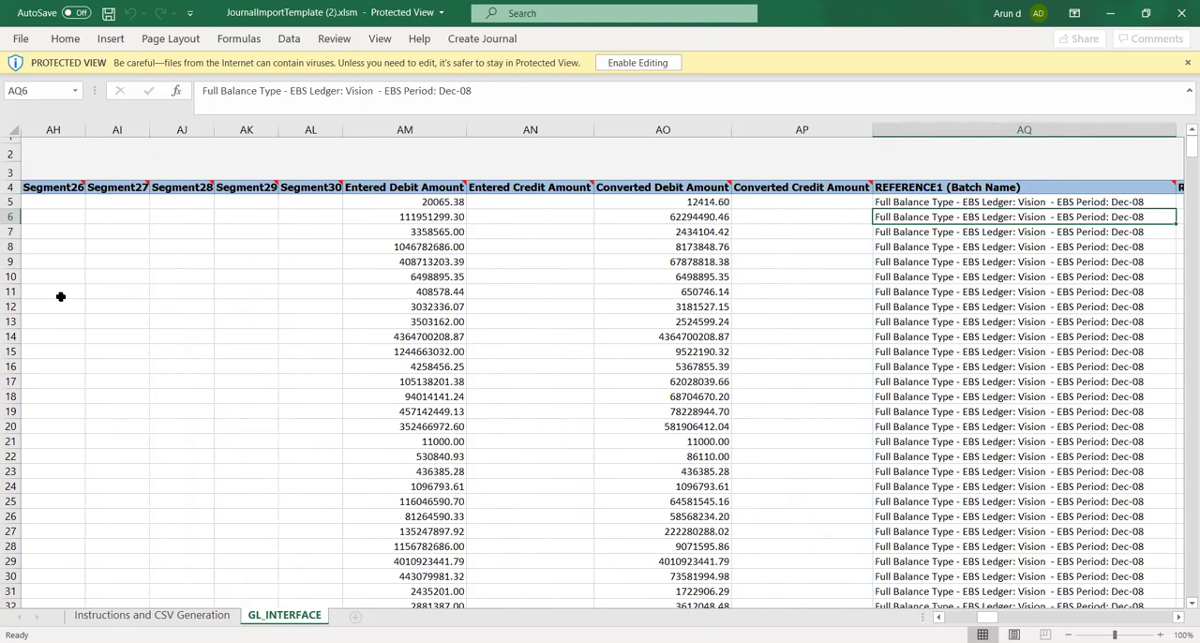
key(Right)
key(Right)
key(Right)
key(Right)
key(Right)
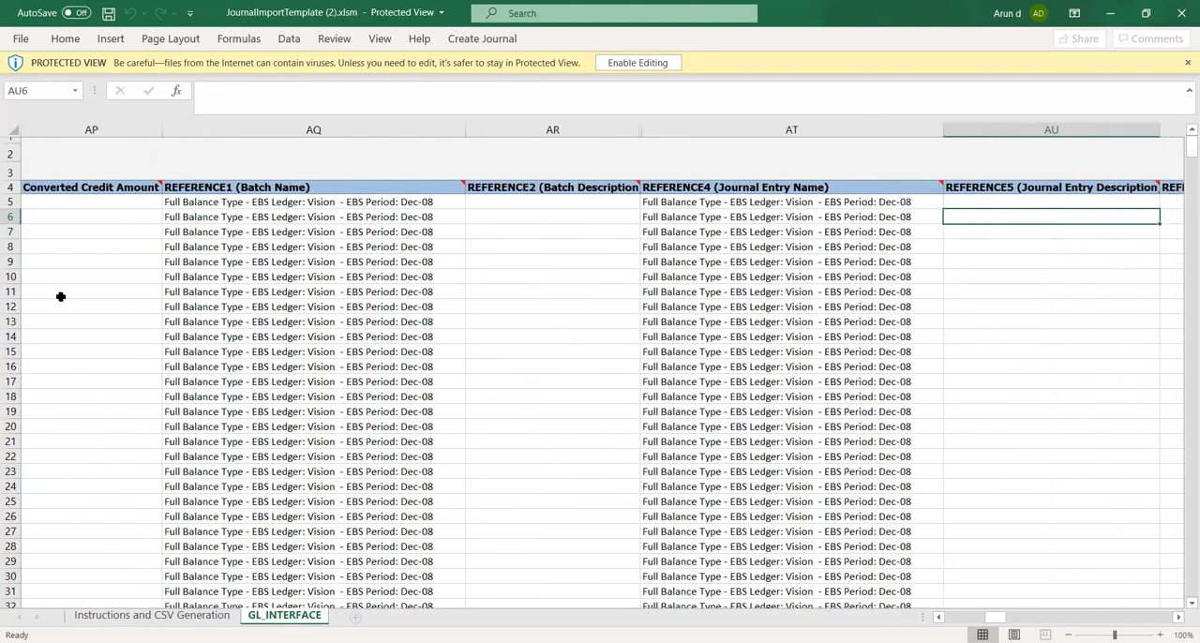
scroll(60, 297, right, 2)
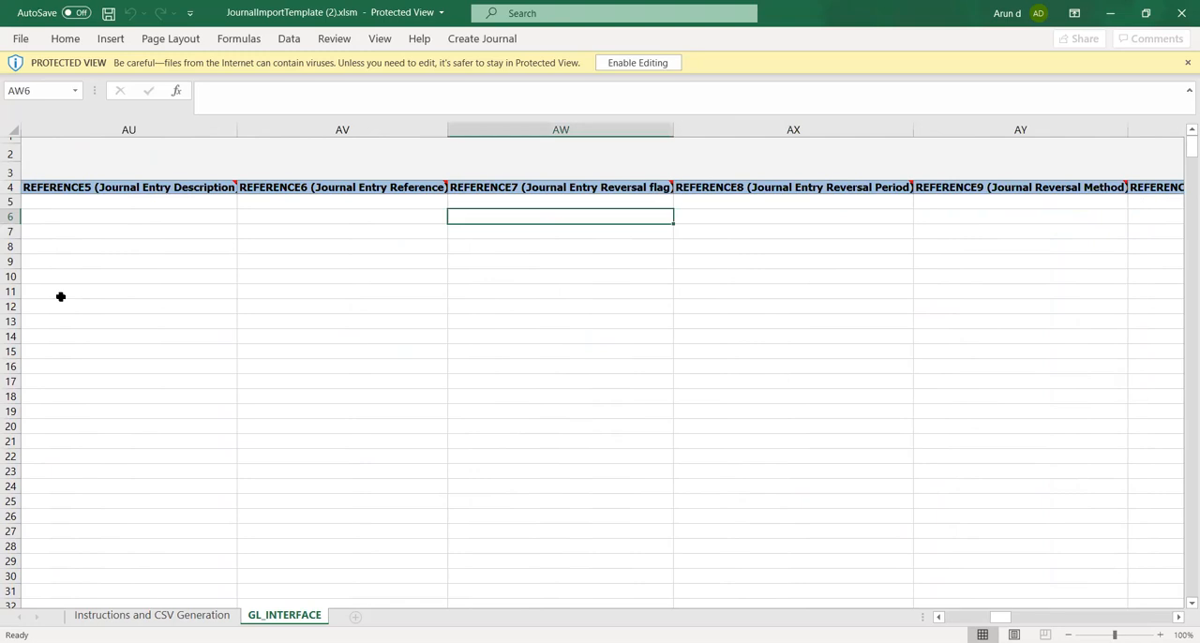
Review the entered and converted amount columns again and select the REFERENCE1 (Batch Name) header cell
key(Left)
key(Left)
key(Left)
key(Left)
key(Left)
key(Left)
key(Left)
key(Left)
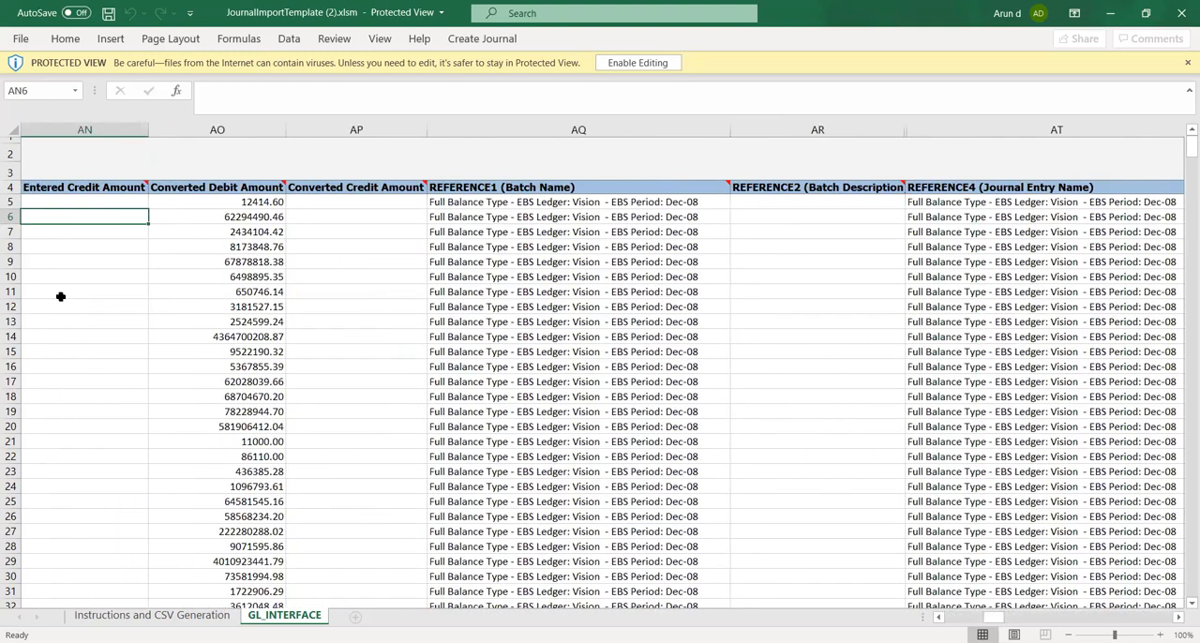
key(Right)
key(Right)
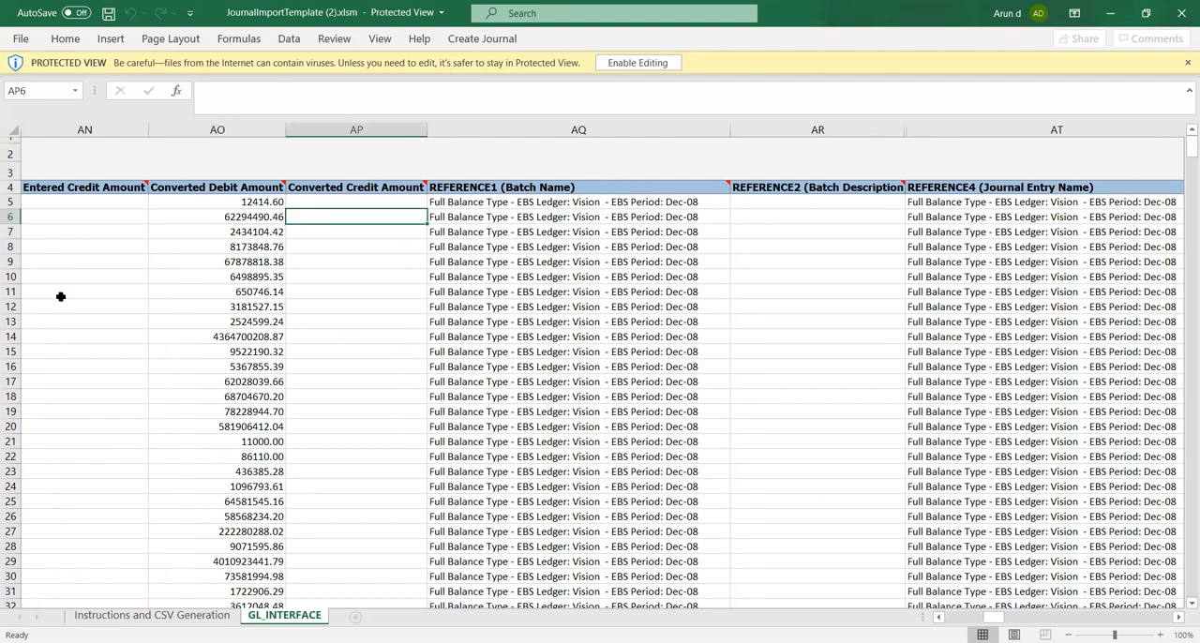
click(539, 187)
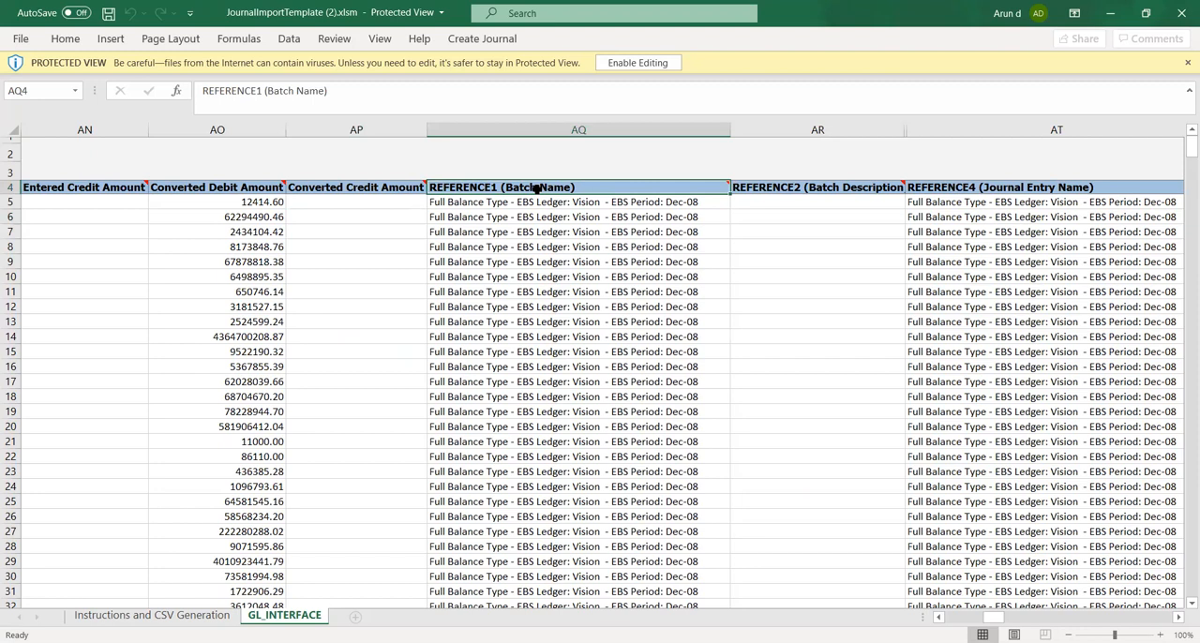
Examine the header row's reference columns, from REFERENCE2 (Batch Description) through REFERENCE9 (Journal Reversal Method)
key(Right)
key(Right)
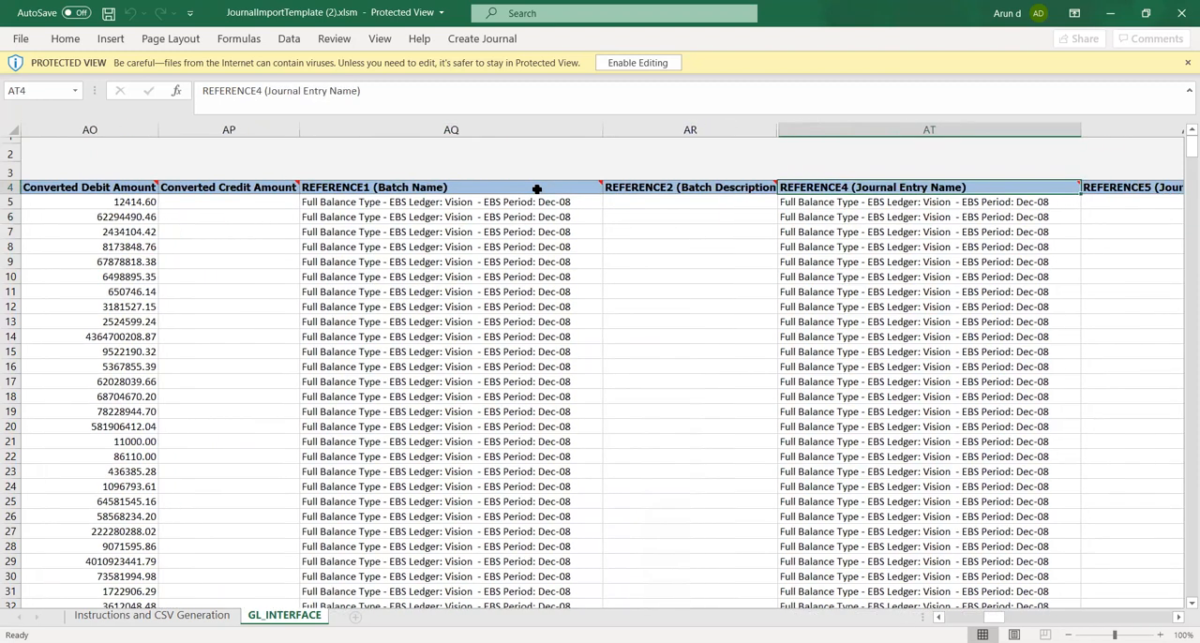
key(Left)
key(Right)
key(Right)
key(Right)
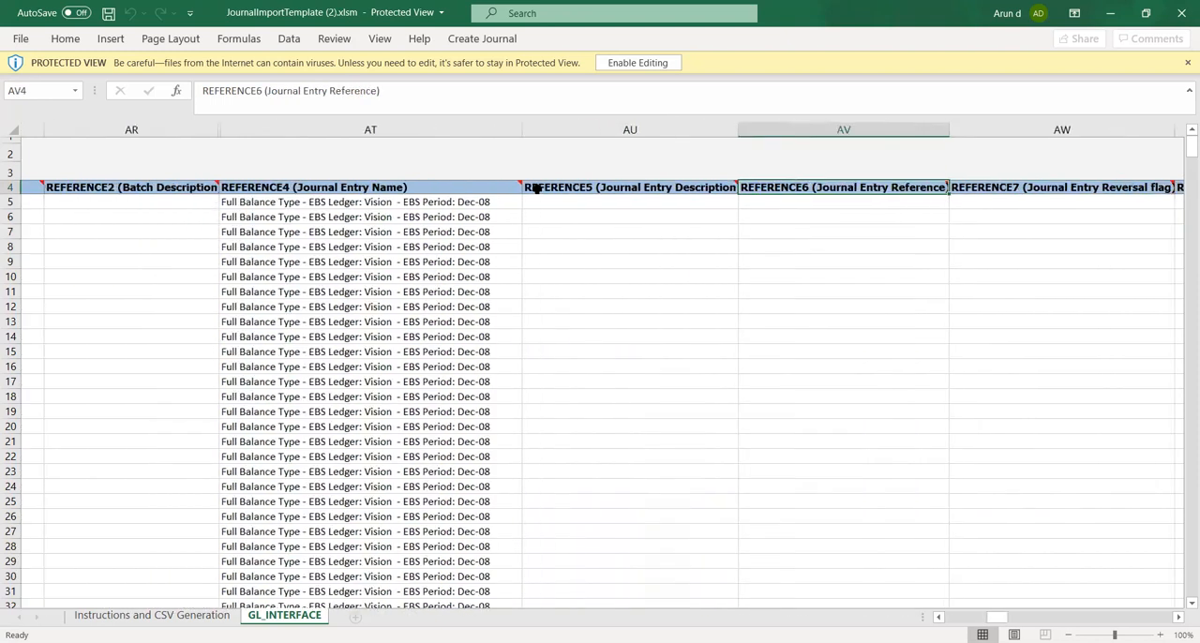
key(Right)
key(Right)
key(Right)
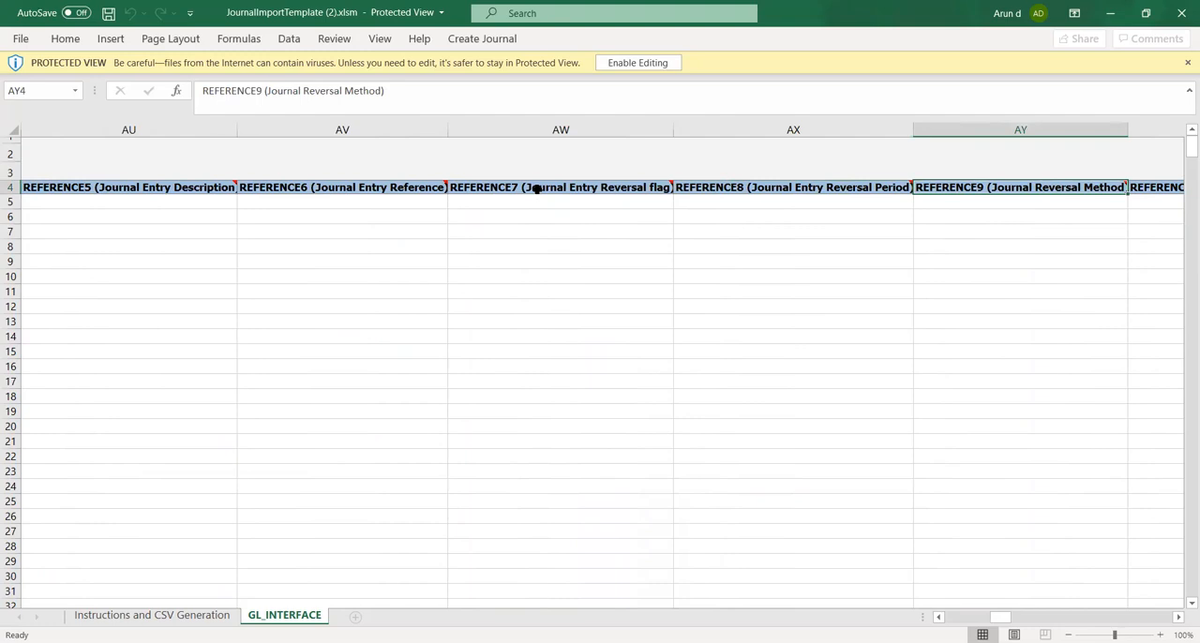
Go back to the Entered Debit Amount header and examine the REFERENCE1 (Batch Name) header and its sample value in row 6
key(Left)
key(Left)
key(Left)
key(Left)
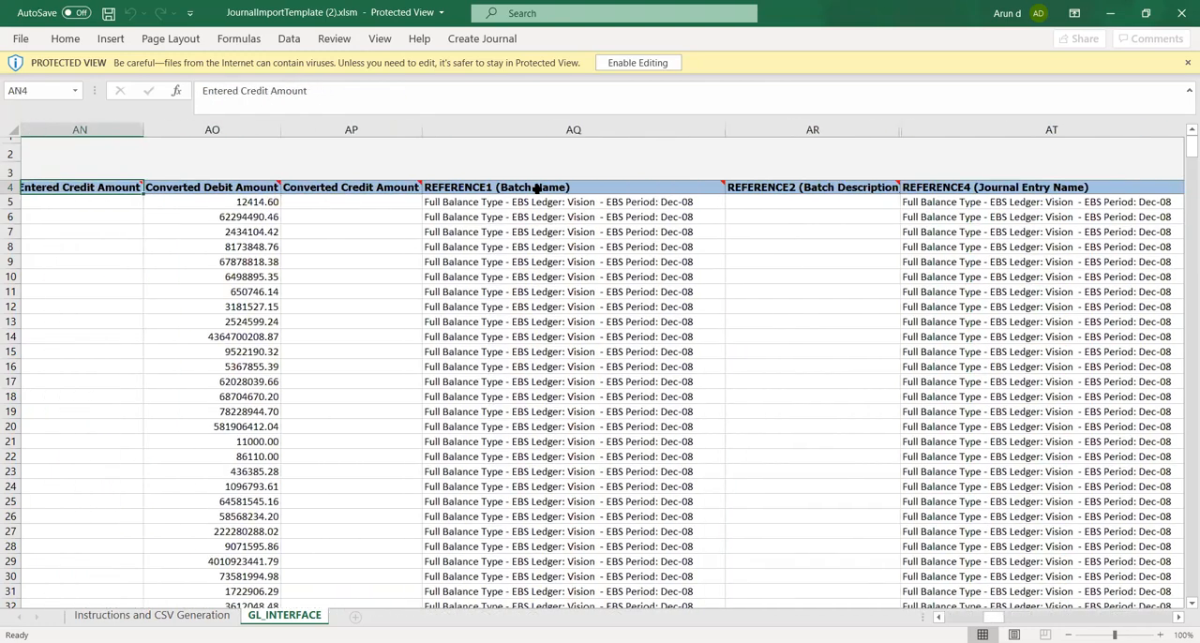
click(589, 187)
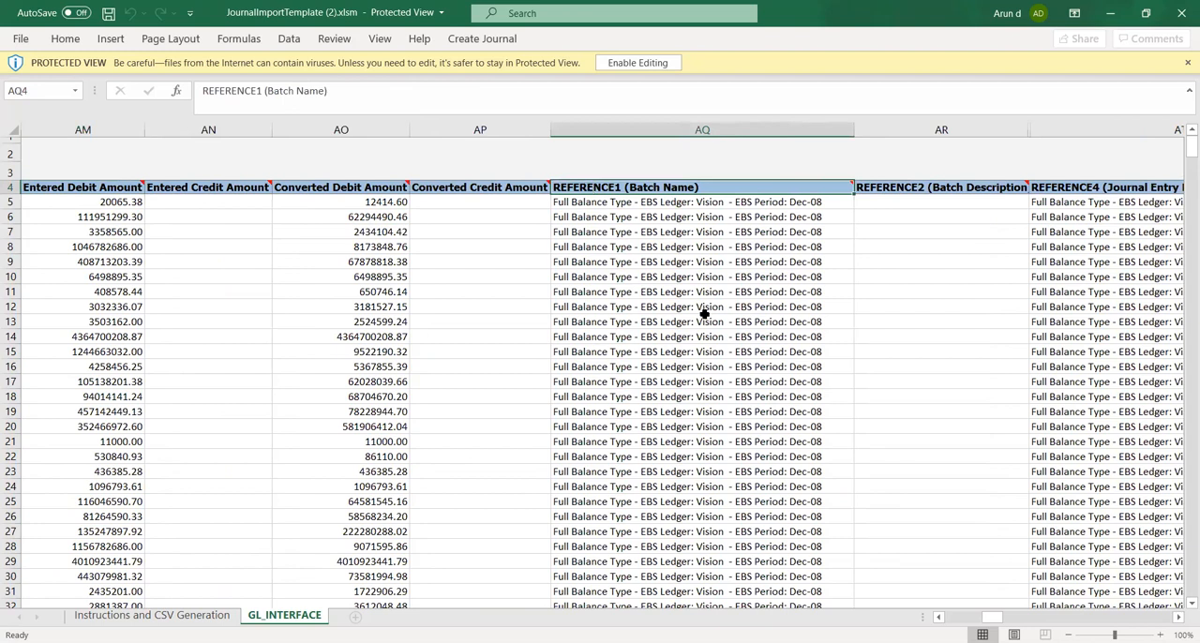
click(623, 219)
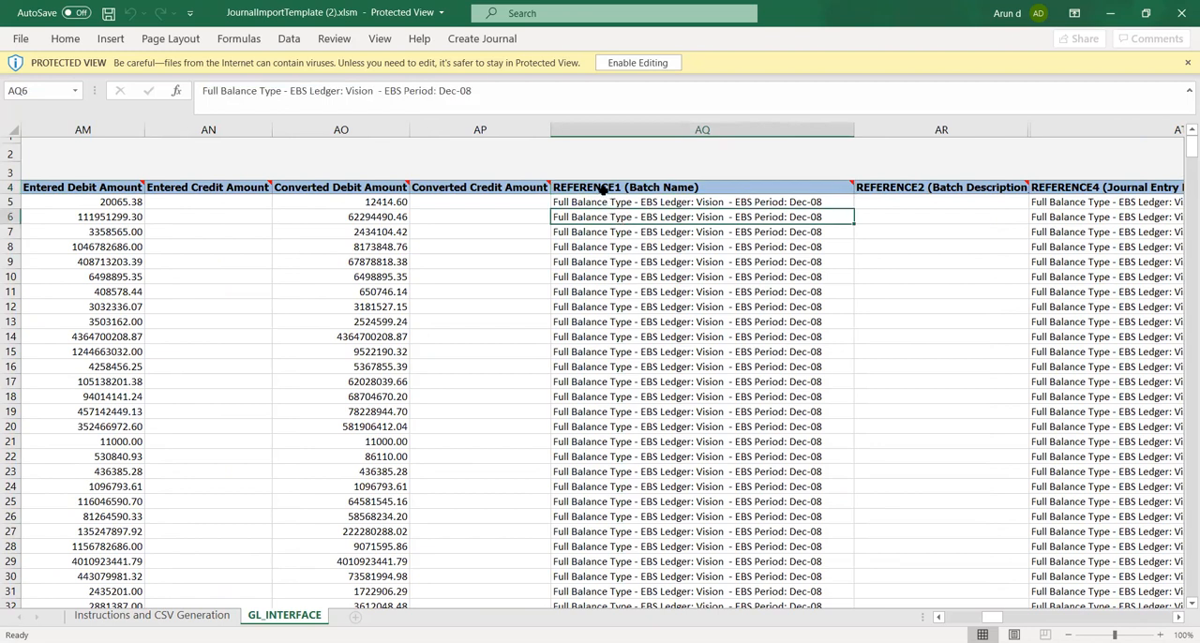
click(601, 187)
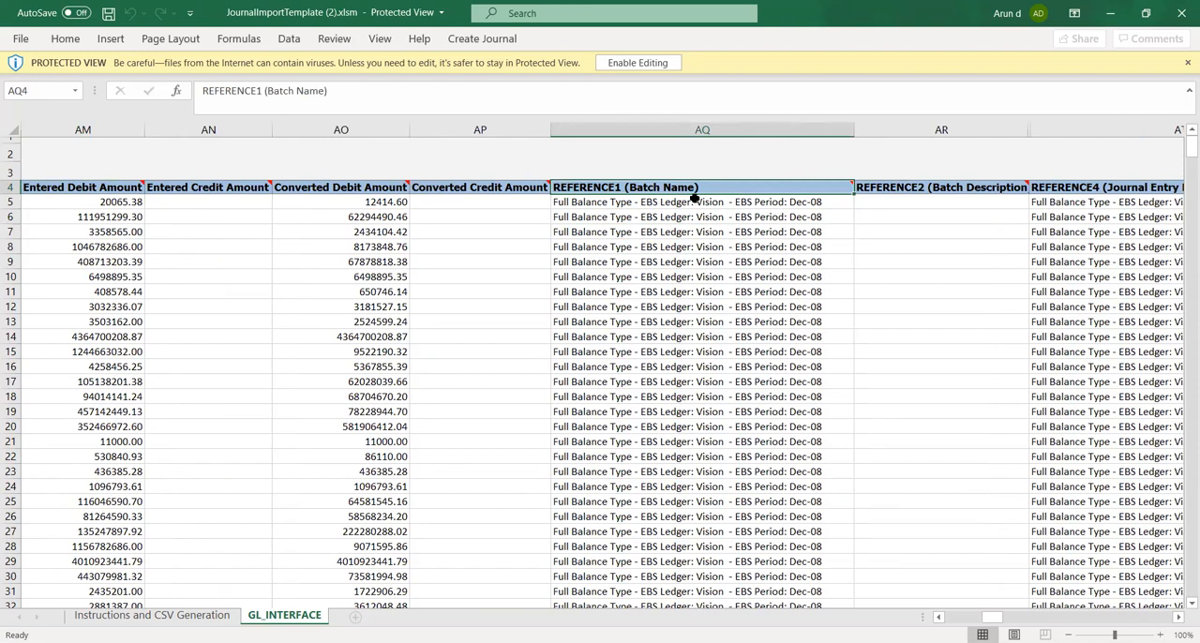
click(647, 222)
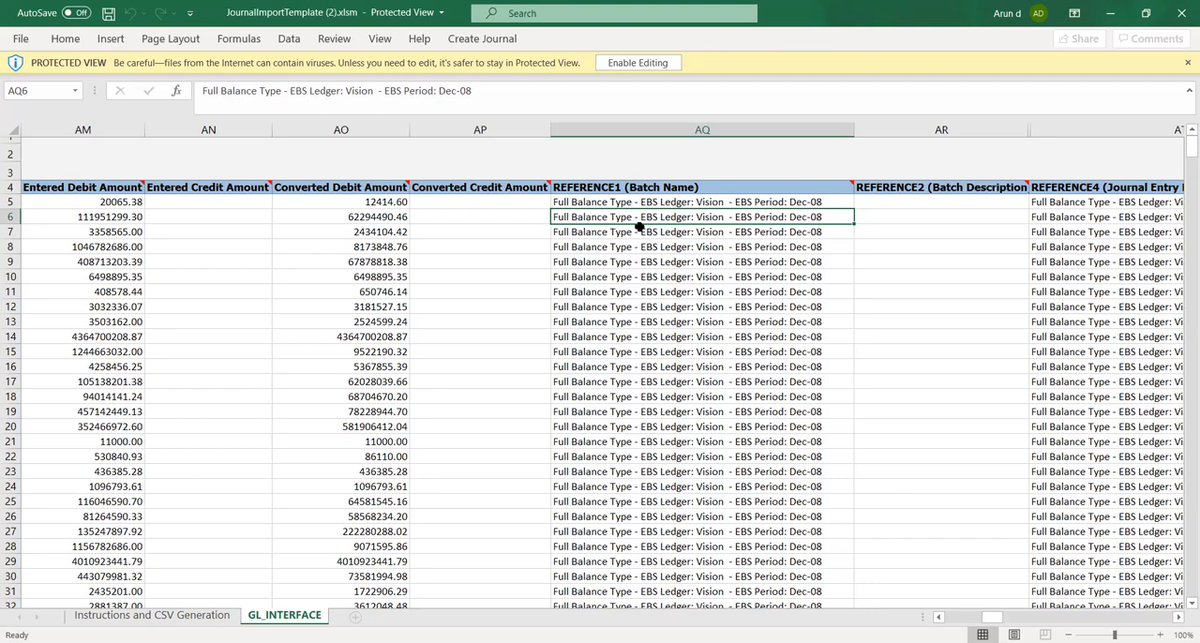
Review row 6 backwards from the batch name through the amounts, segments and required columns to Status Code, and check the sample Journal Source values
key(Left)
key(Left)
key(Left)
key(Left)
key(Left)
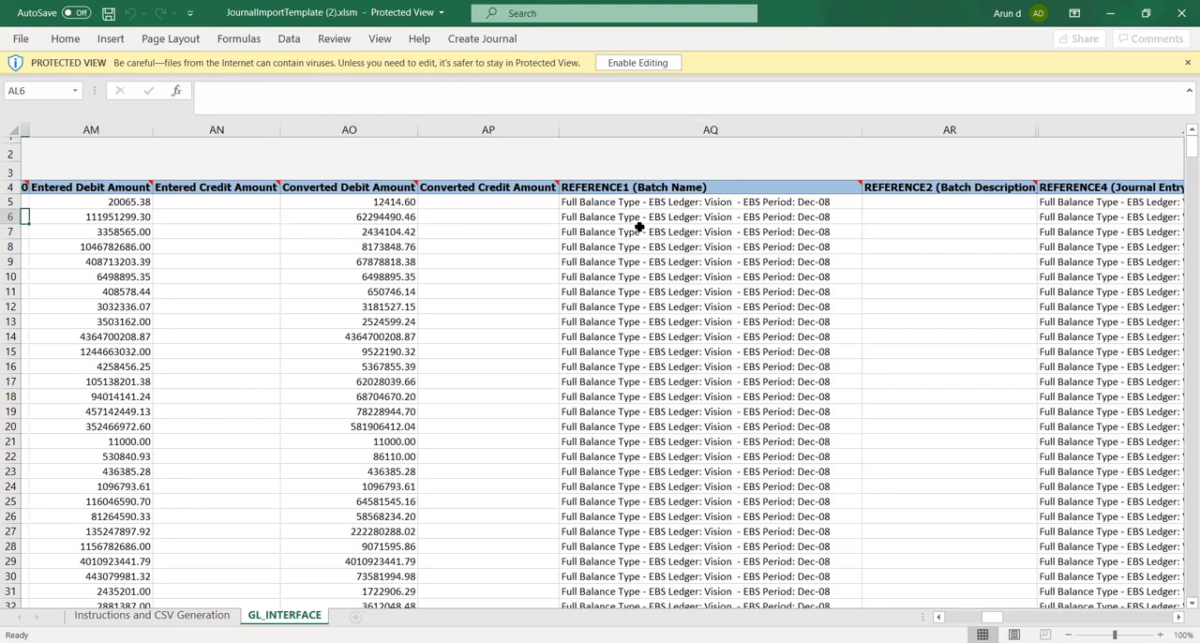
key(Left)
key(Left)
key(Left)
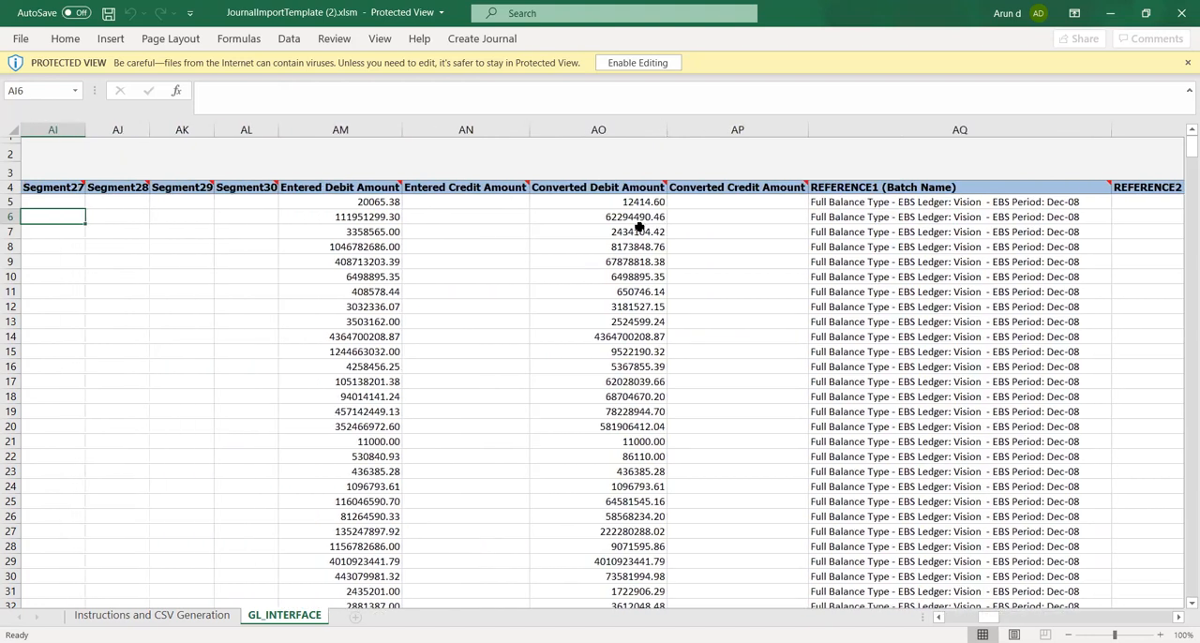
key(Left)
key(Left)
key(Left)
key(Left)
key(Left)
key(Left)
key(Left)
key(Left)
key(Left)
key(Left)
key(Left)
key(Left)
key(Left)
key(Left)
key(Left)
key(Left)
key(Left)
key(Left)
key(Left)
key(Left)
key(Left)
key(Left)
key(Left)
key(Left)
key(Left)
key(Left)
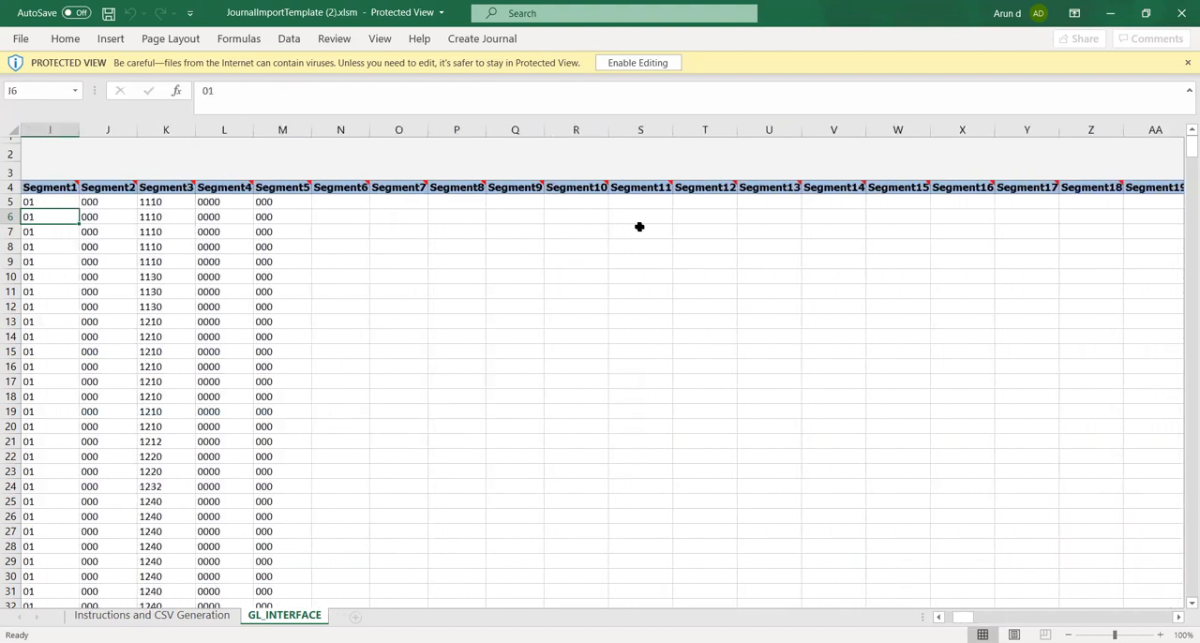
key(Left)
key(Left)
key(Left)
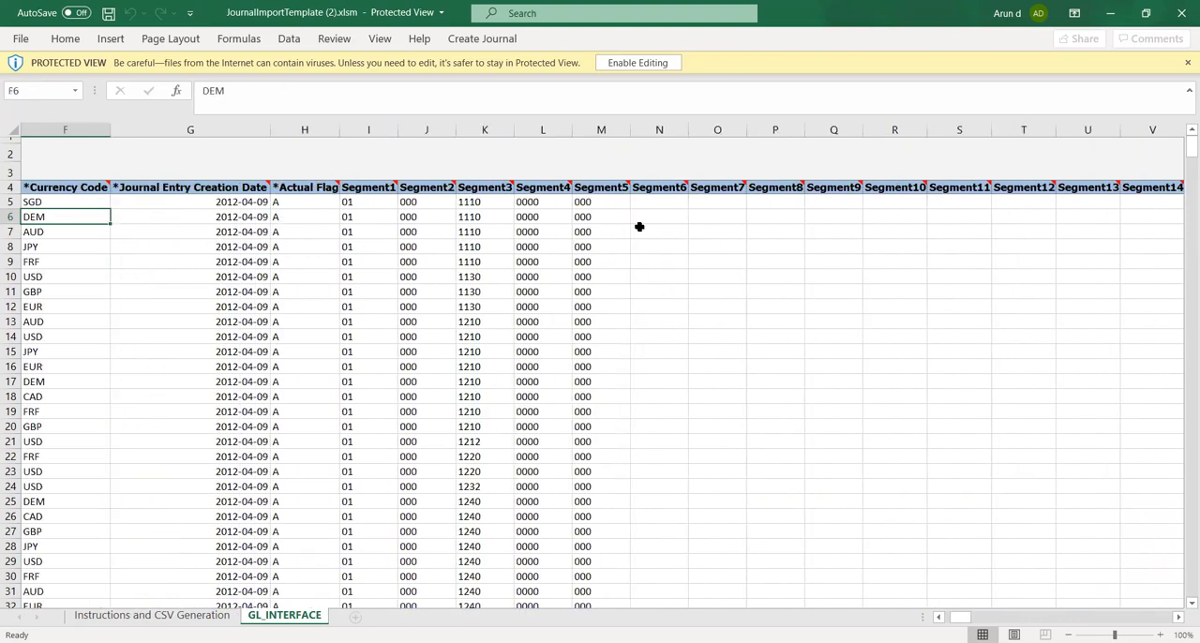
key(Left)
key(Left)
key(Left)
key(Left)
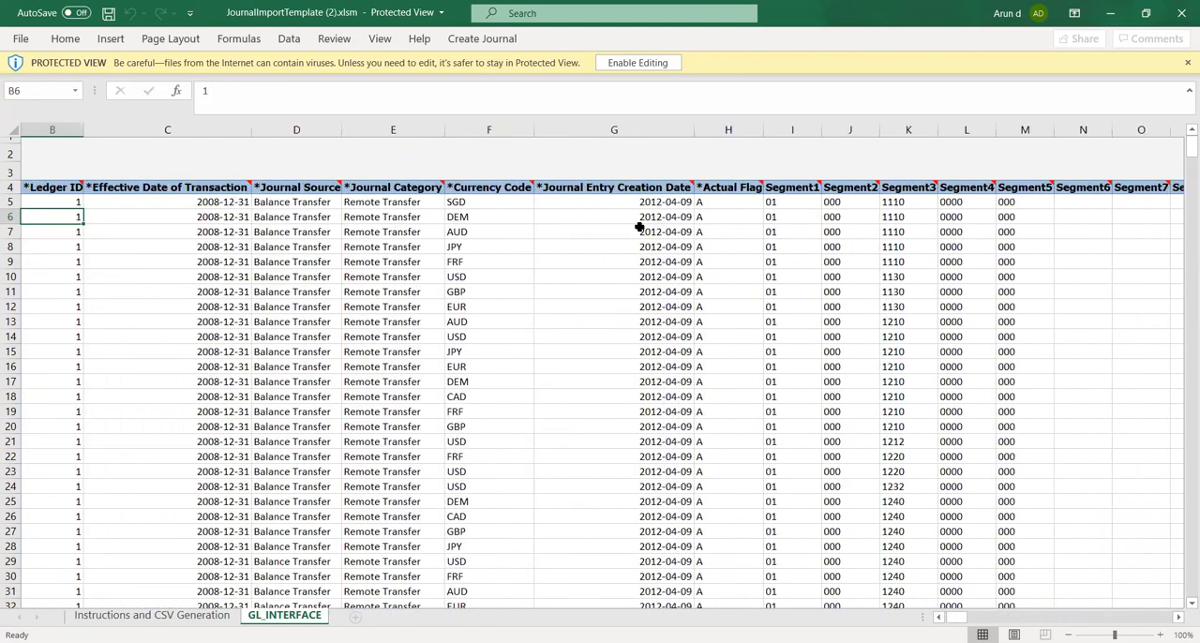
key(Left)
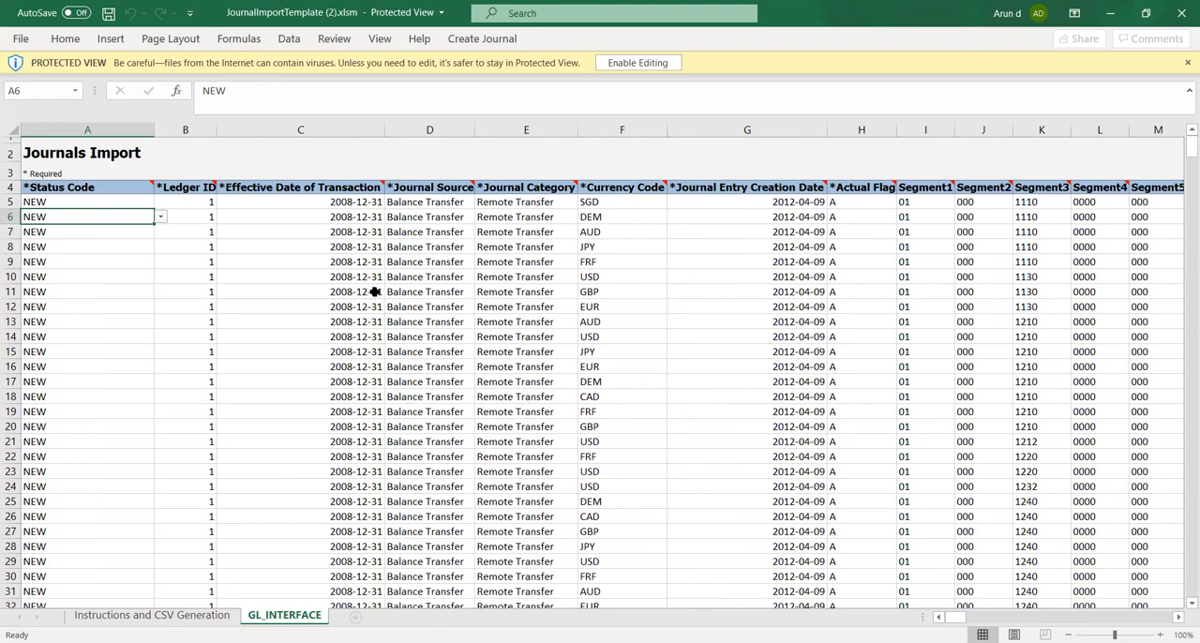
click(413, 242)
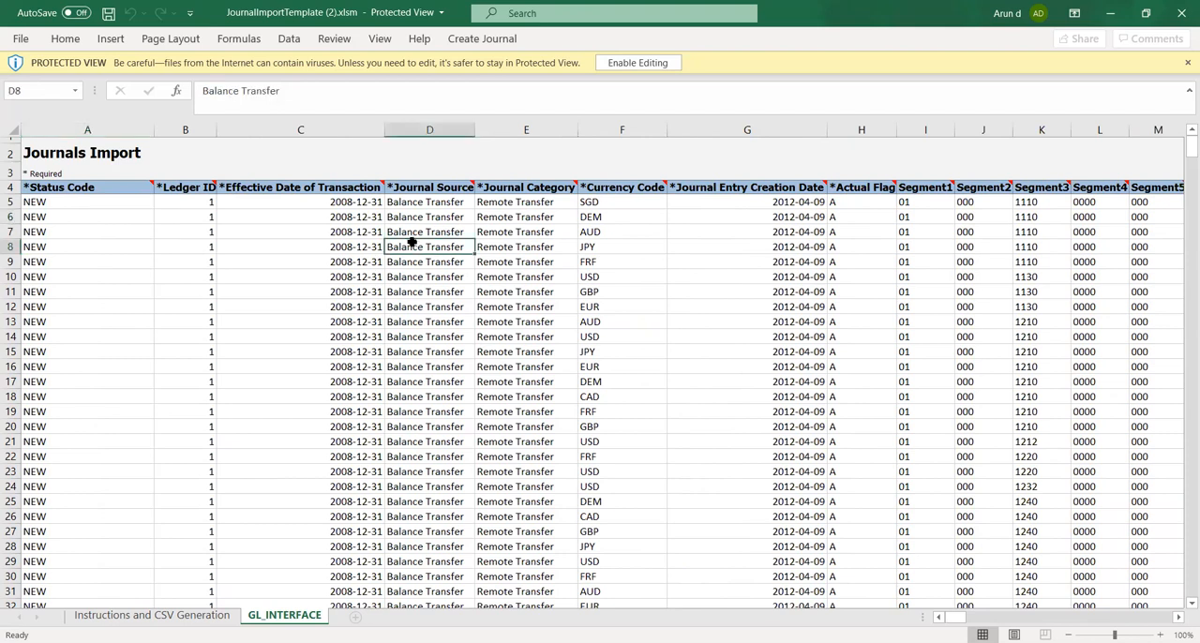
click(416, 206)
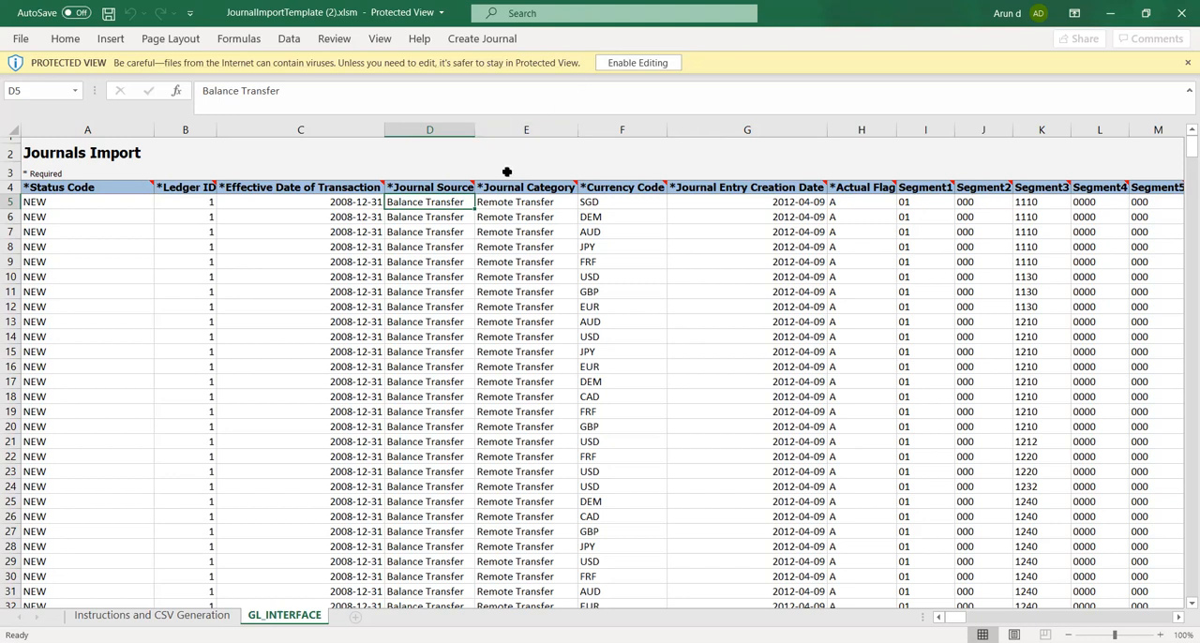
click(441, 166)
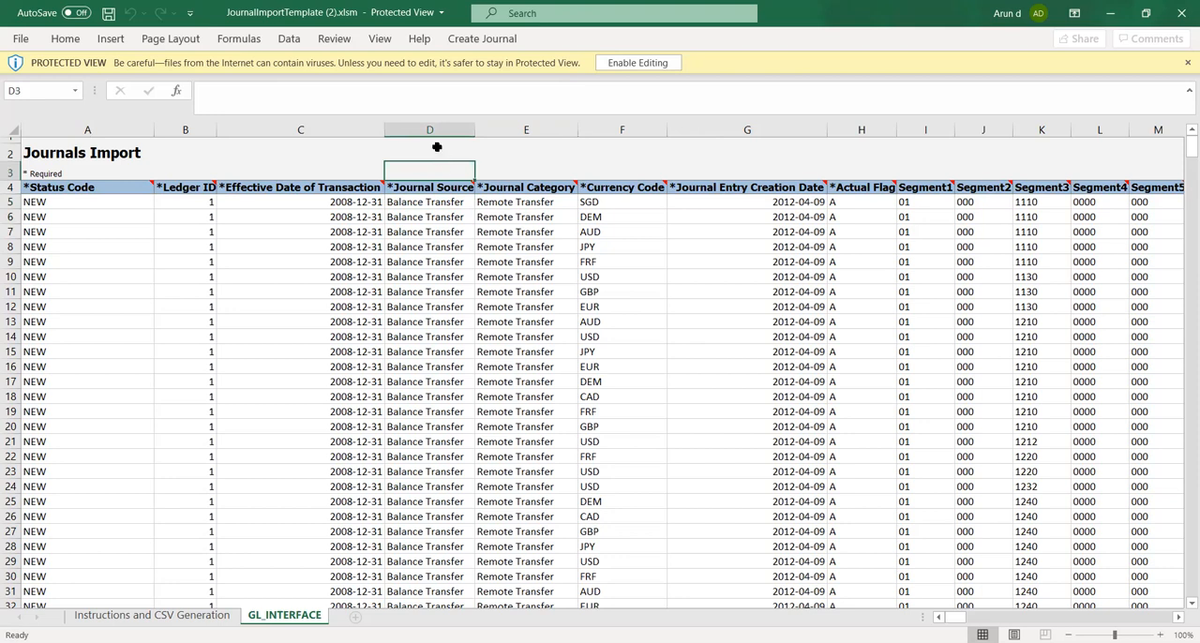
click(437, 148)
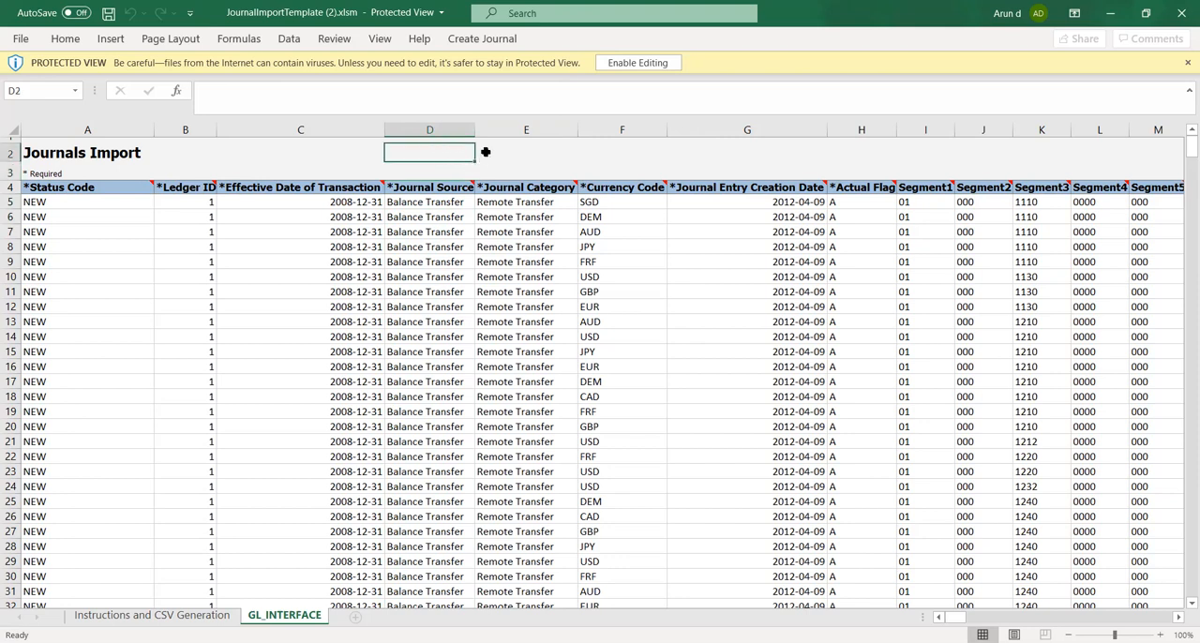
click(485, 152)
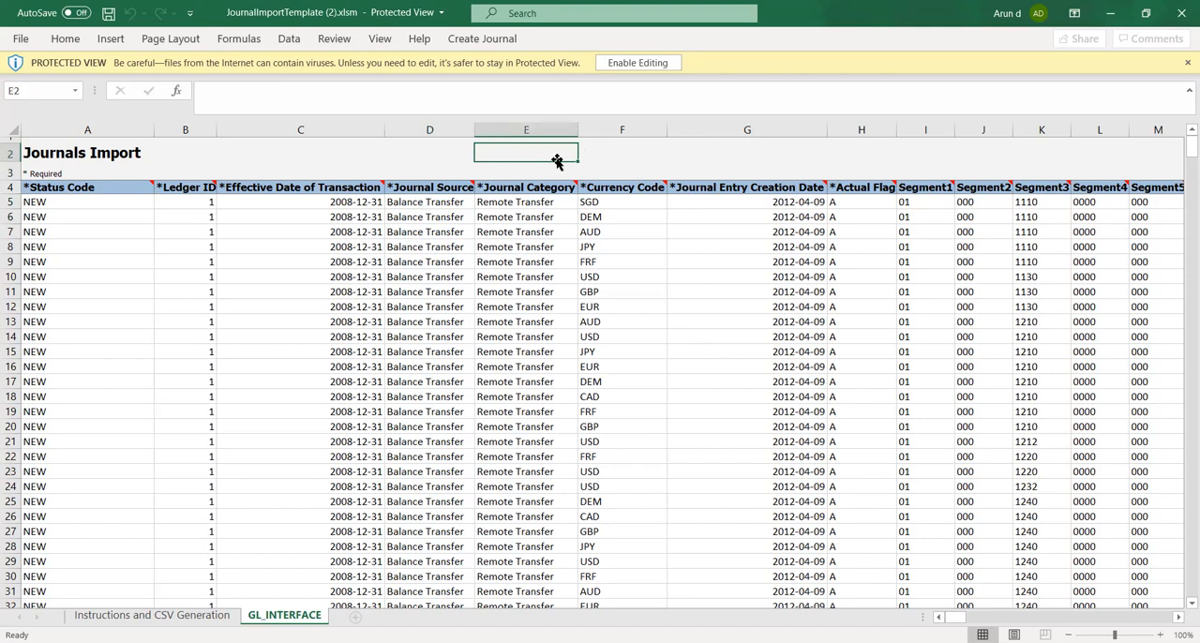
click(457, 50)
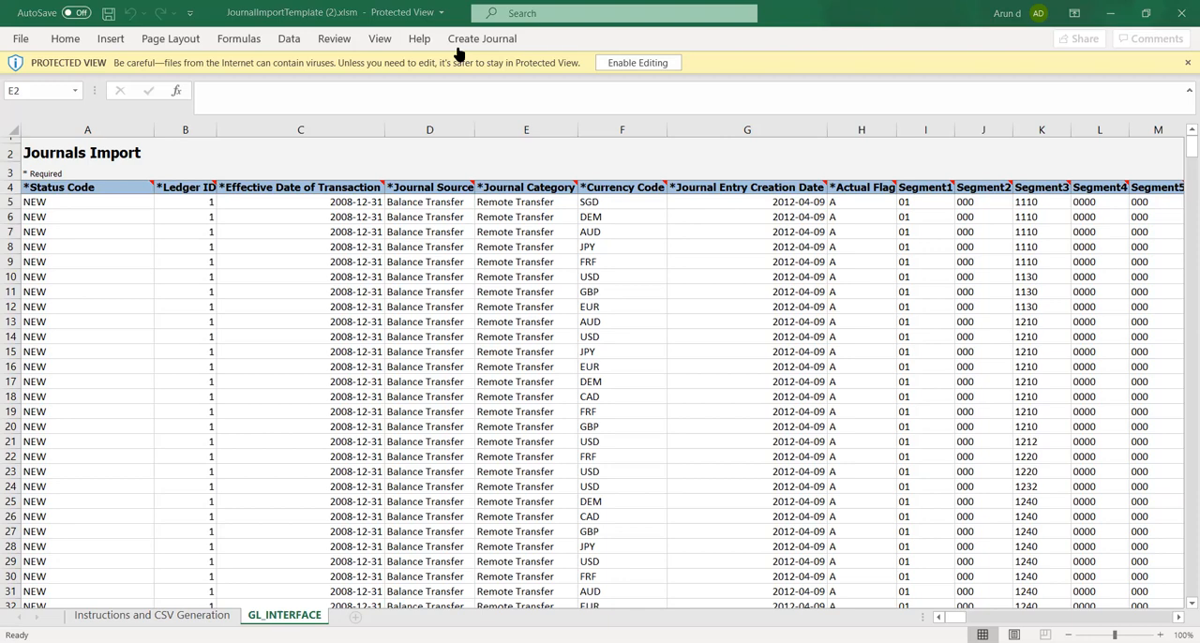
Switch to the browser and close the Zoom and Oracle documentation pages, keeping the Oracle Journals page open
key(alt+Tab)
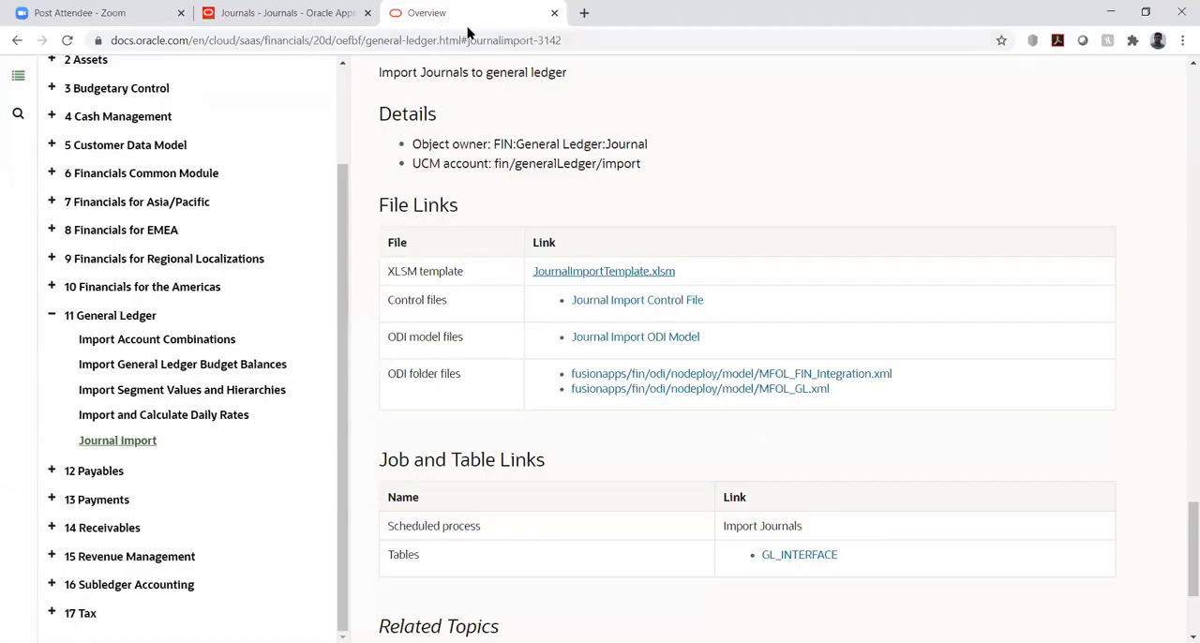
click(253, 15)
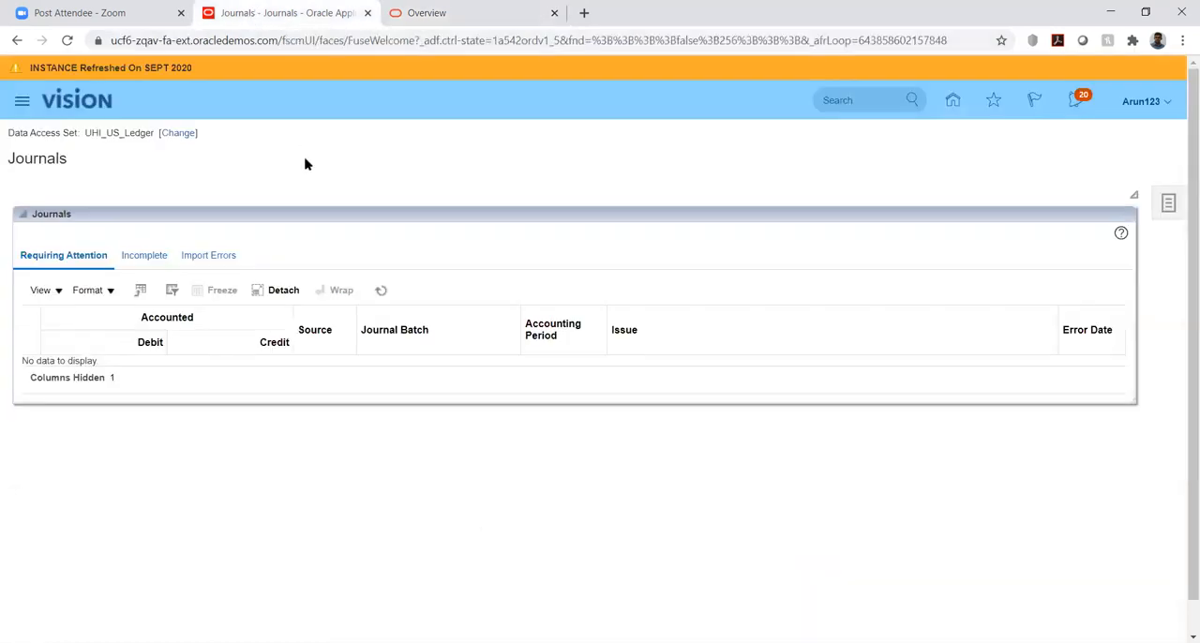
click(181, 13)
click(368, 13)
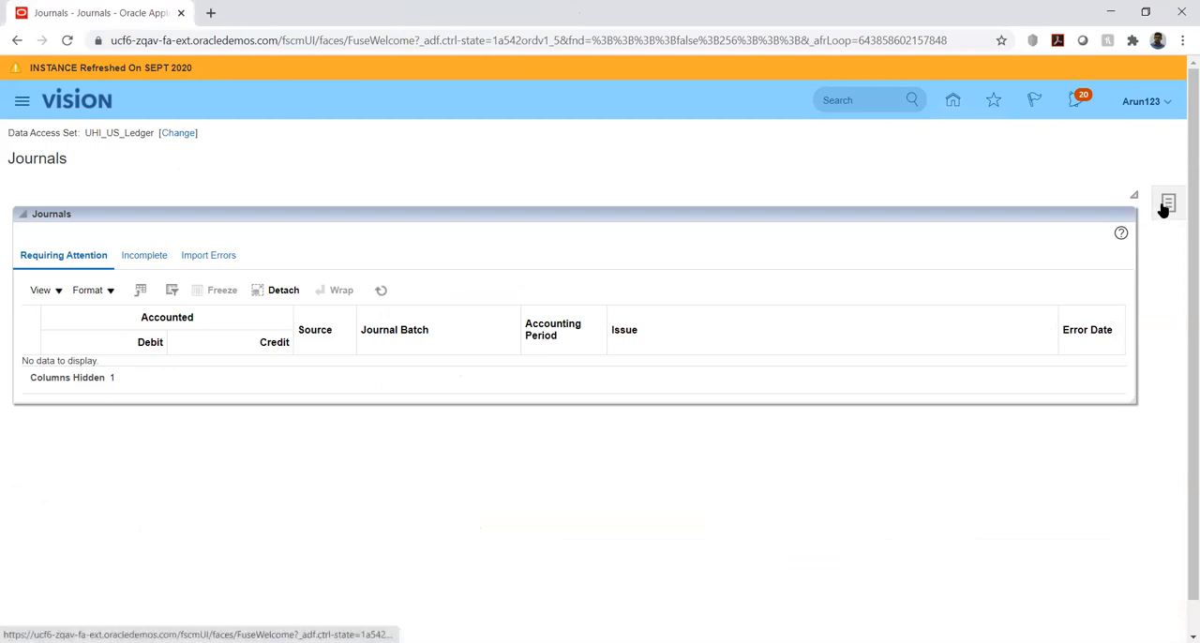
Go from the Oracle home page to Setup and Maintenance and open Manage Implementation Projects
click(949, 103)
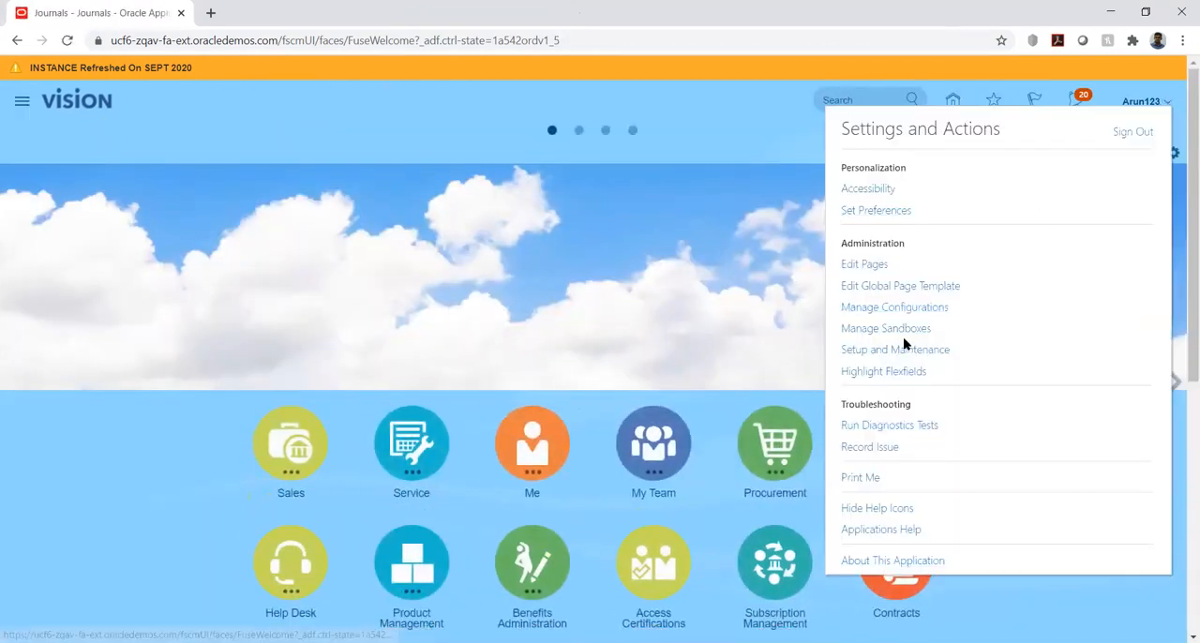
click(902, 351)
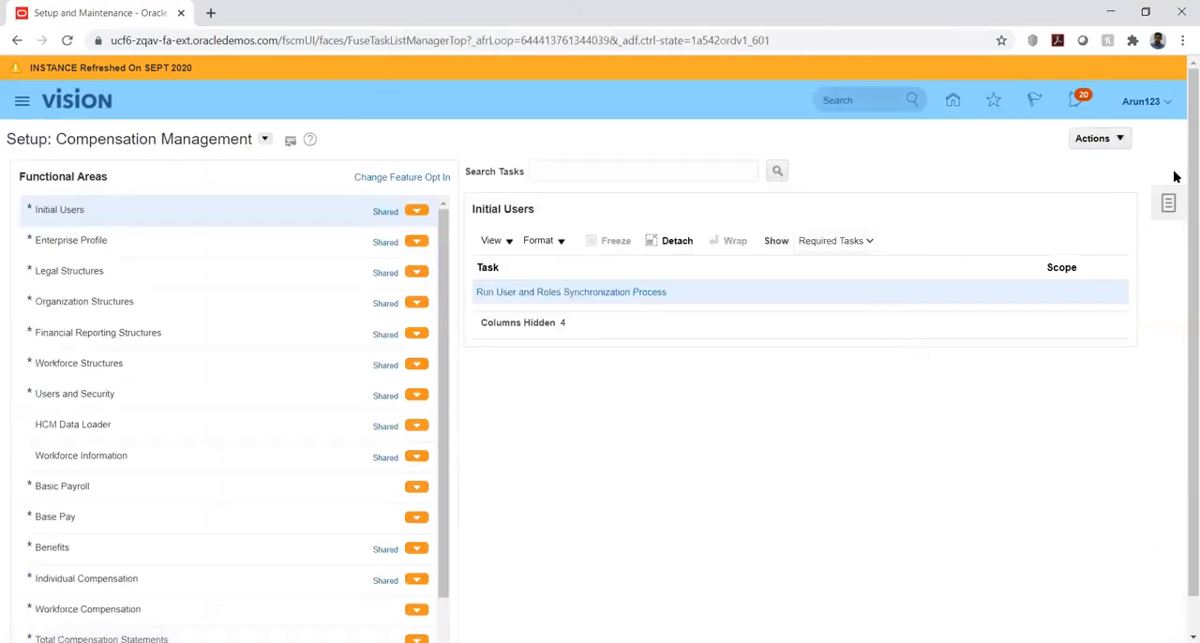
click(1169, 204)
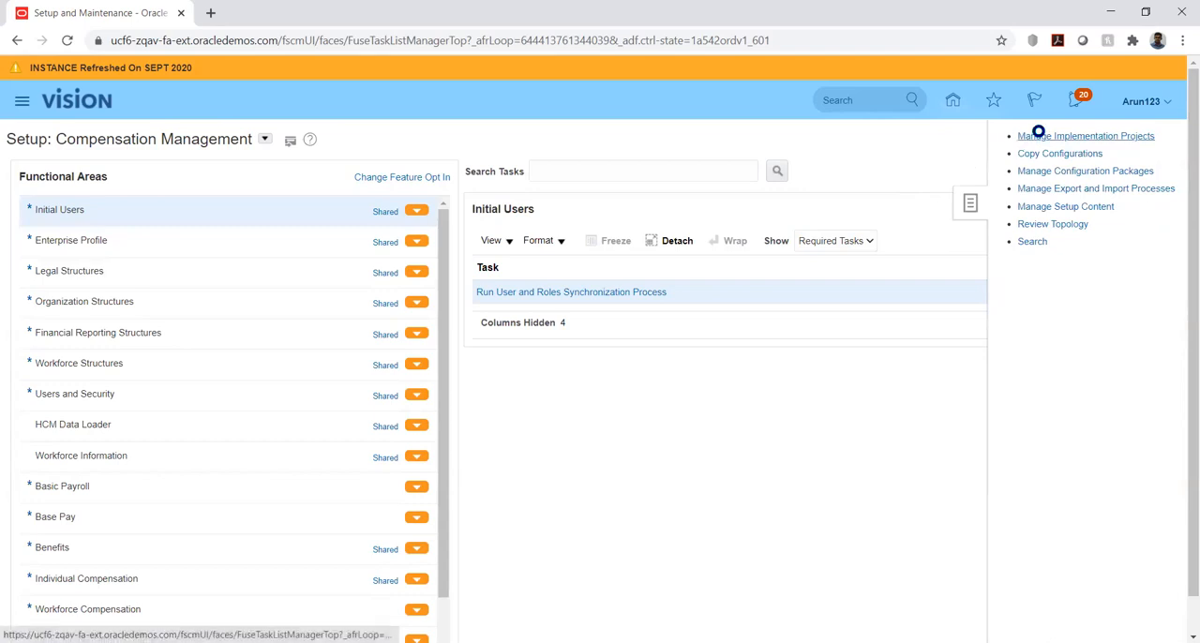
click(1039, 134)
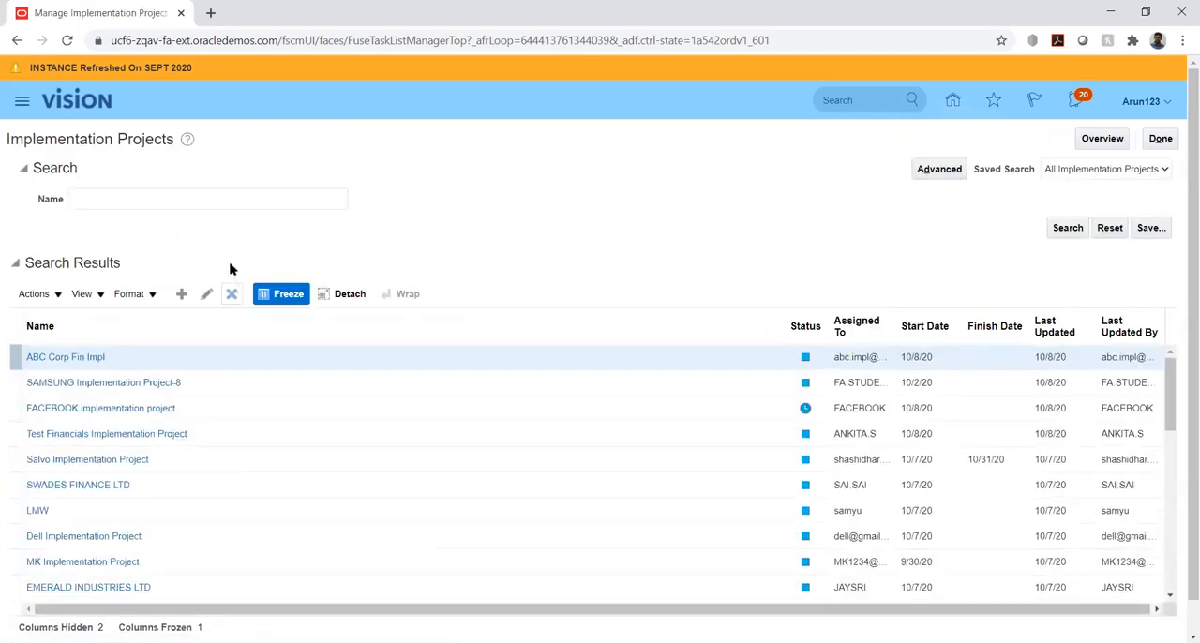
Search the implementation projects by the name "united" and open the United Health Insurance Ltd project
click(172, 199)
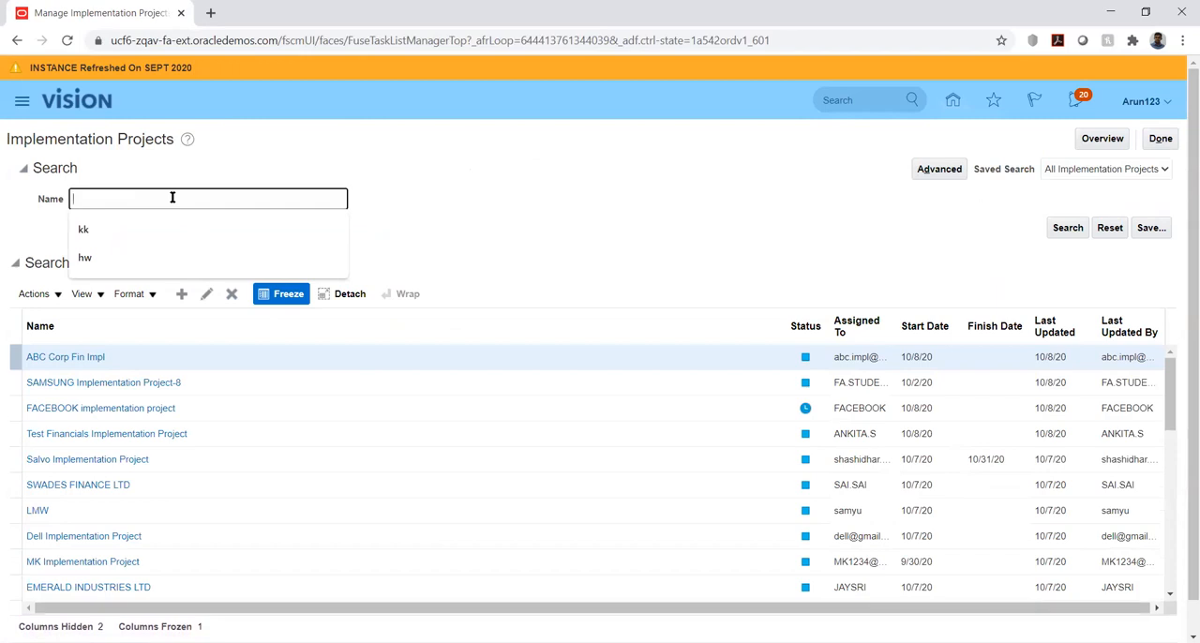
text(uni)
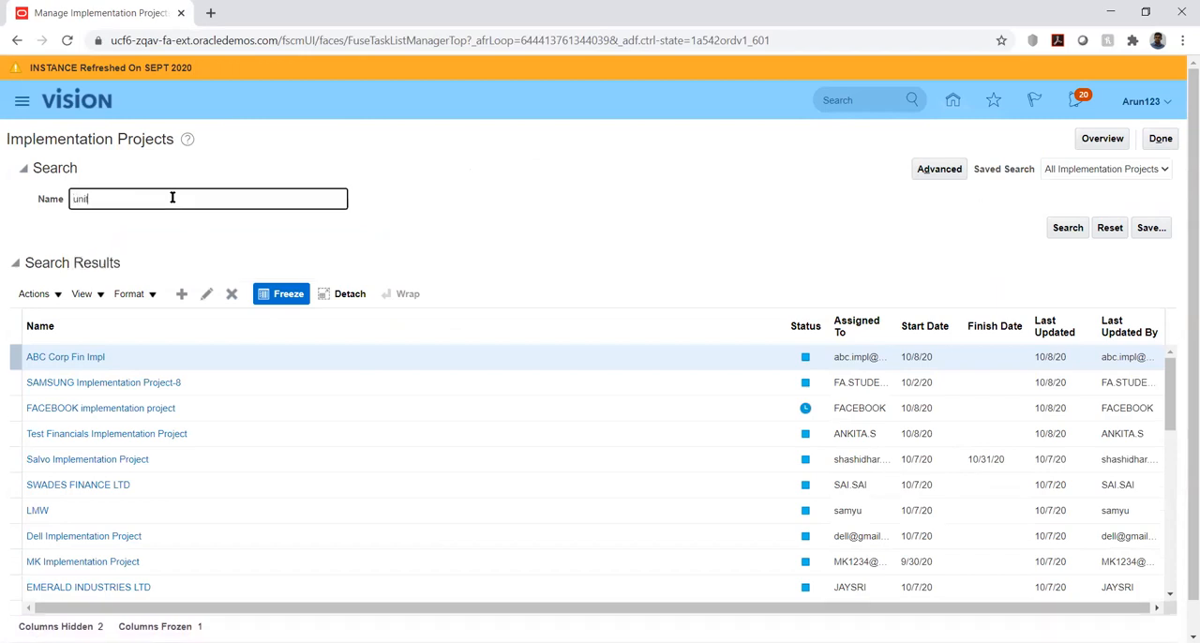
text(ted)
key(Return)
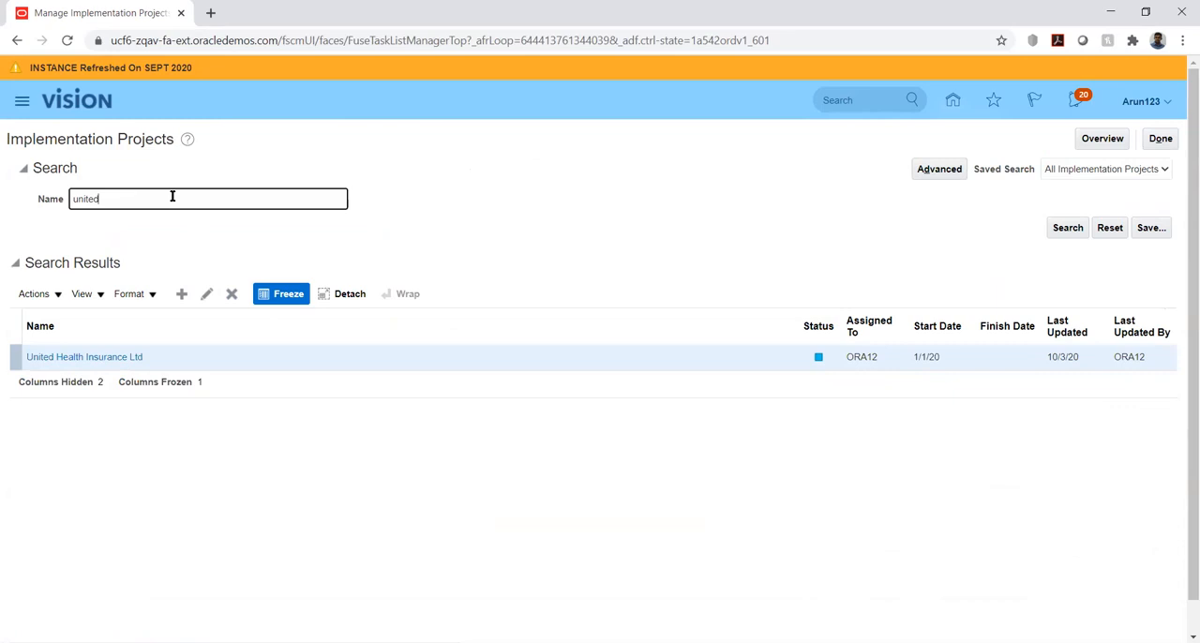
click(99, 357)
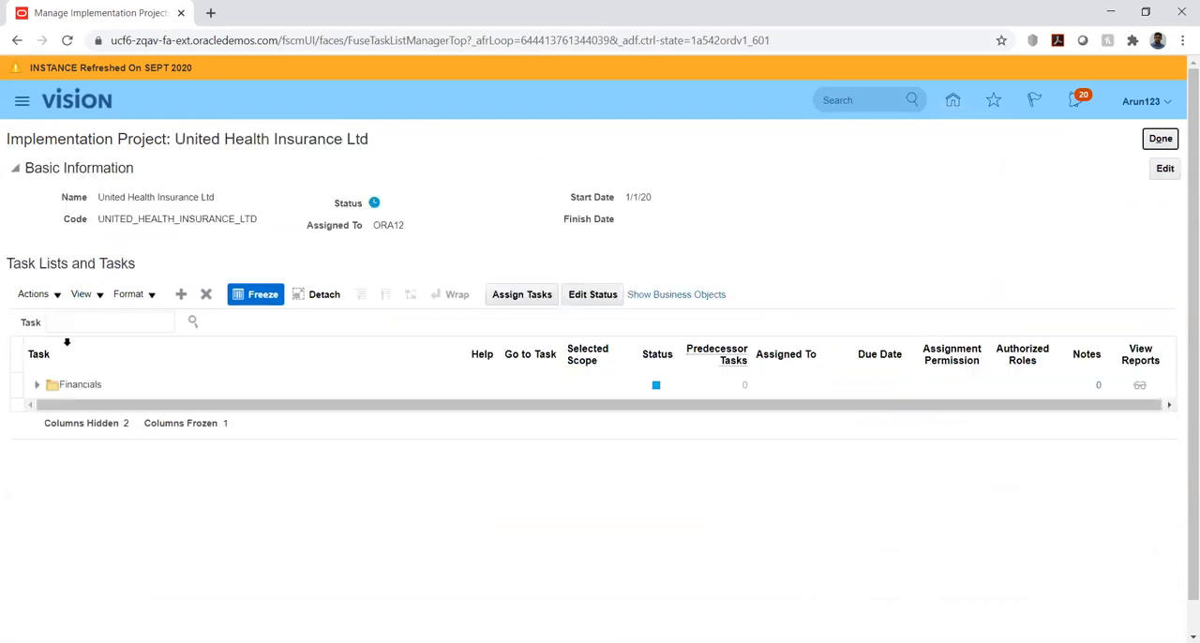
Expand the Financials task list through Define Common Applications Configuration for Financials down to the Define Ledgers tasks
click(37, 387)
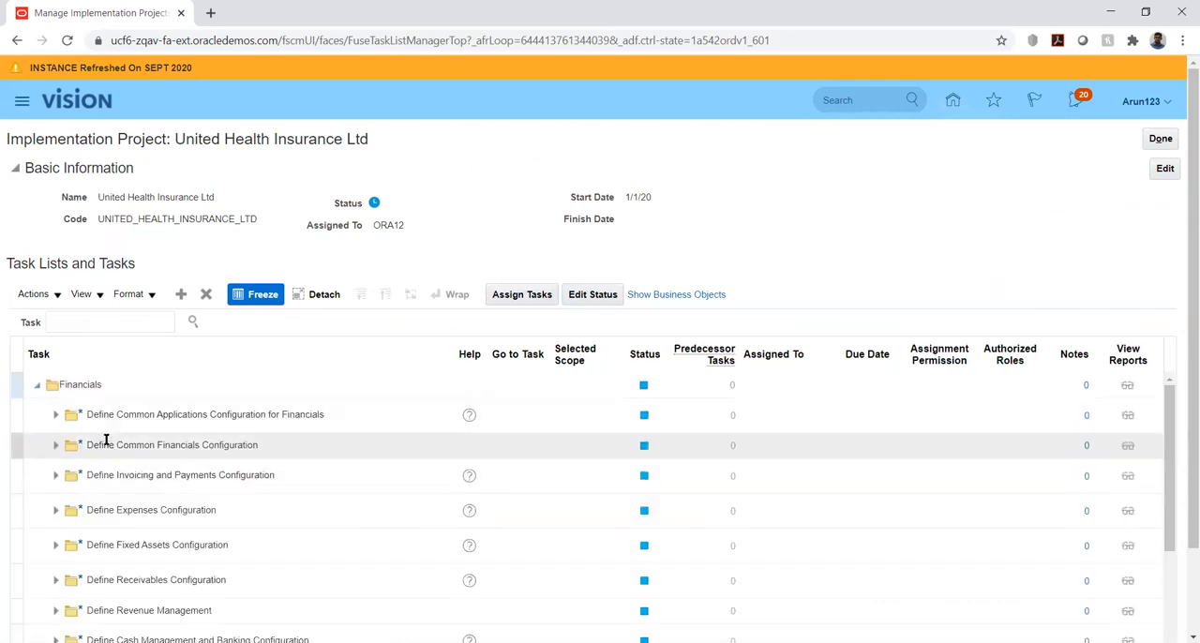
click(55, 415)
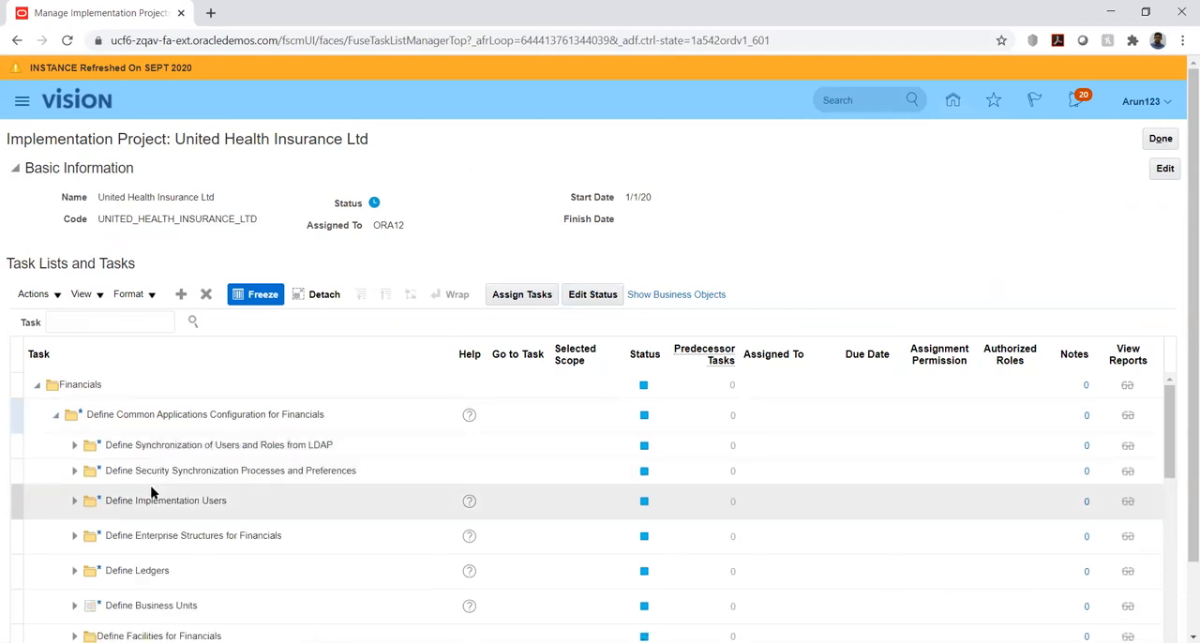
scroll(153, 494, down, 1)
click(74, 475)
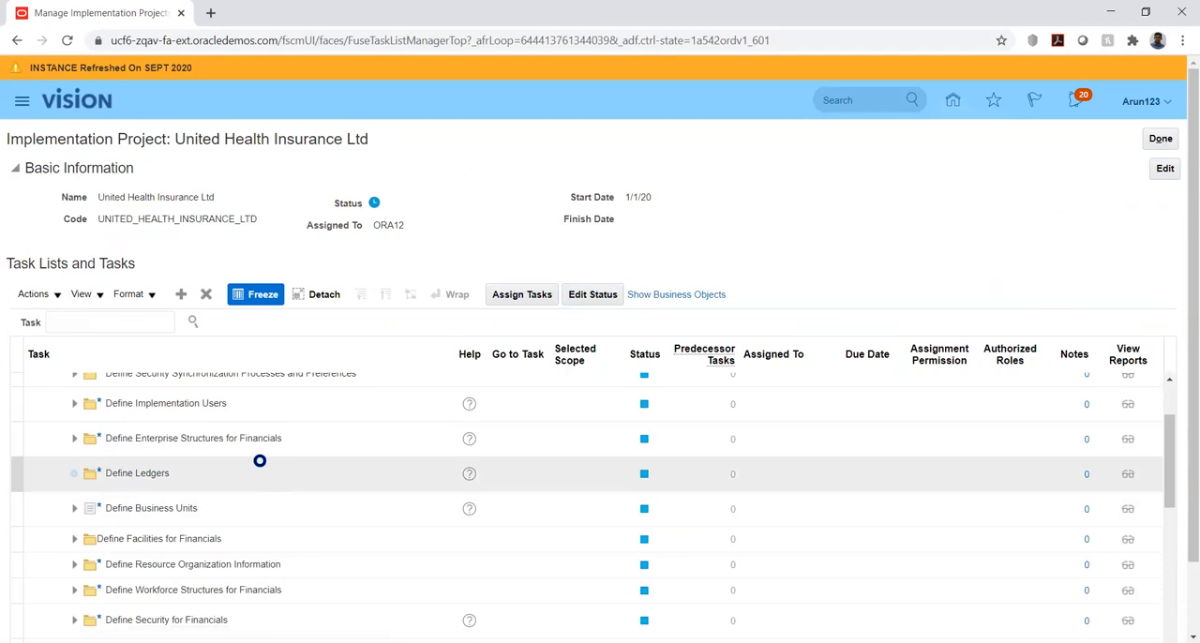
scroll(216, 490, down, 1)
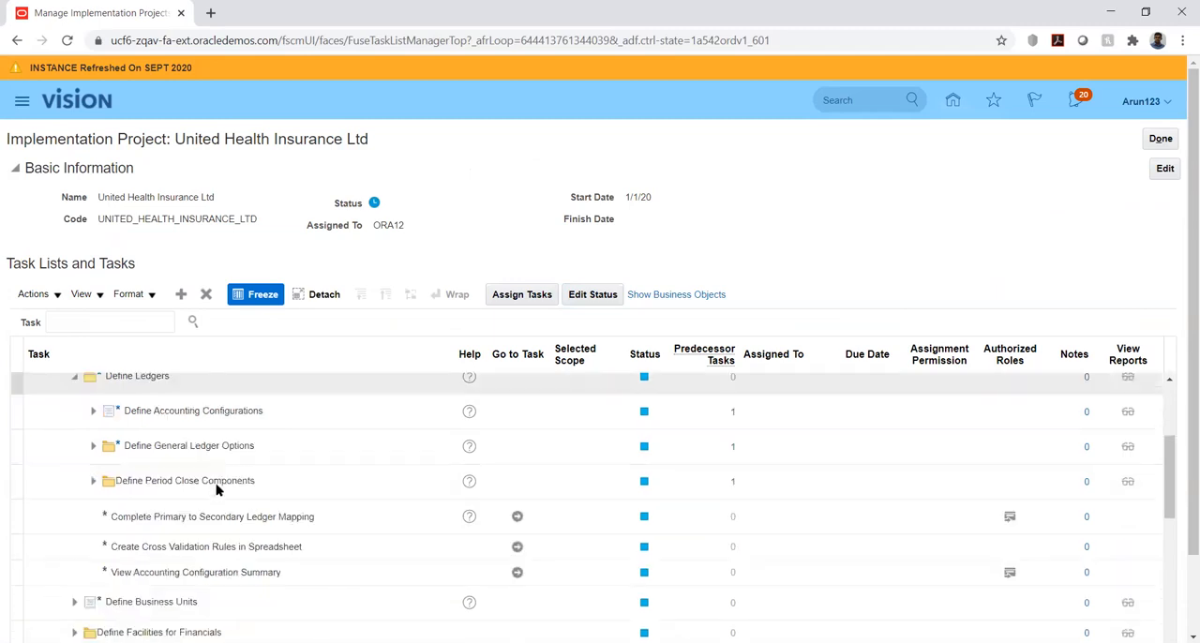
Expand the Define General Ledger Options tasks under Define Ledgers and open the Manage Journal Sources task
click(93, 447)
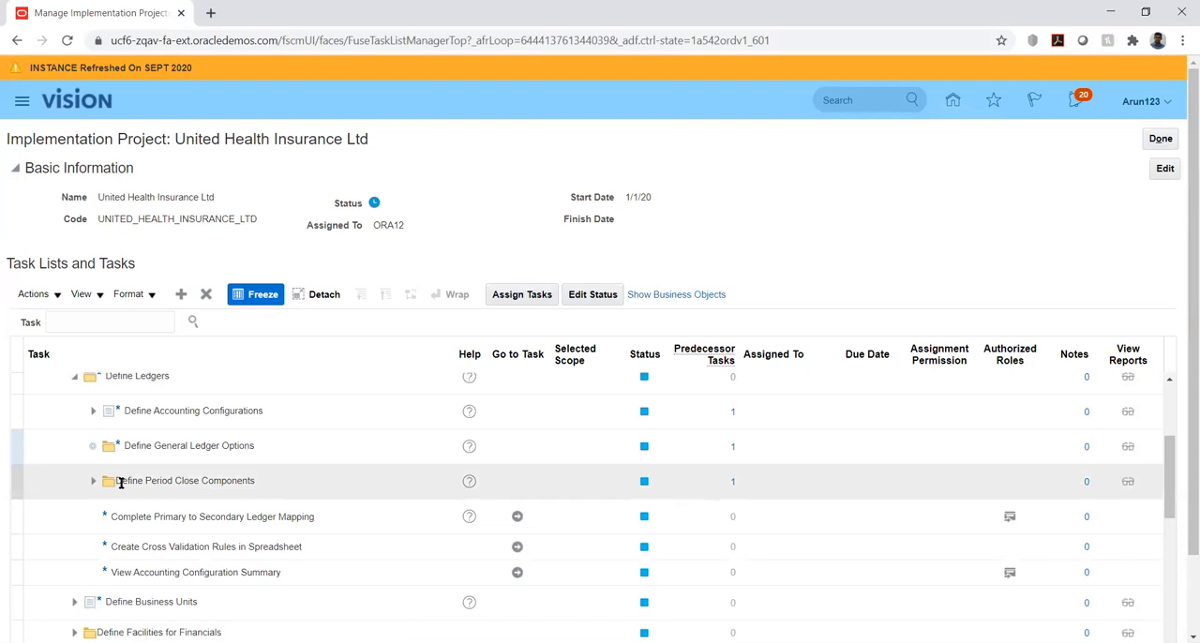
scroll(187, 471, down, 1)
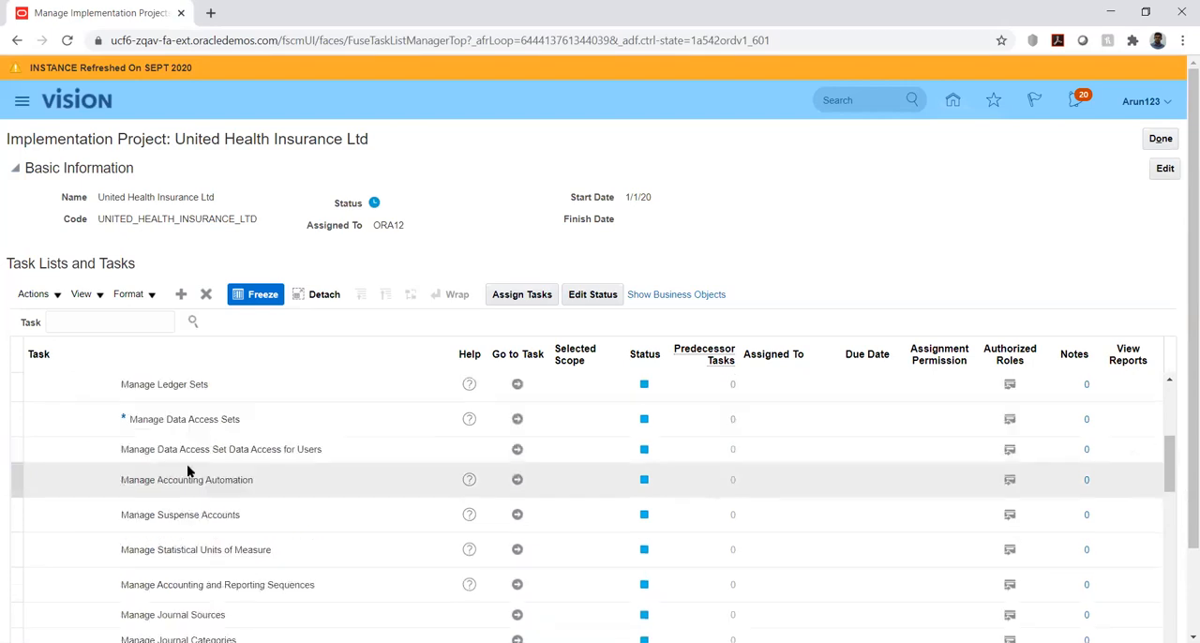
scroll(249, 468, down, 1)
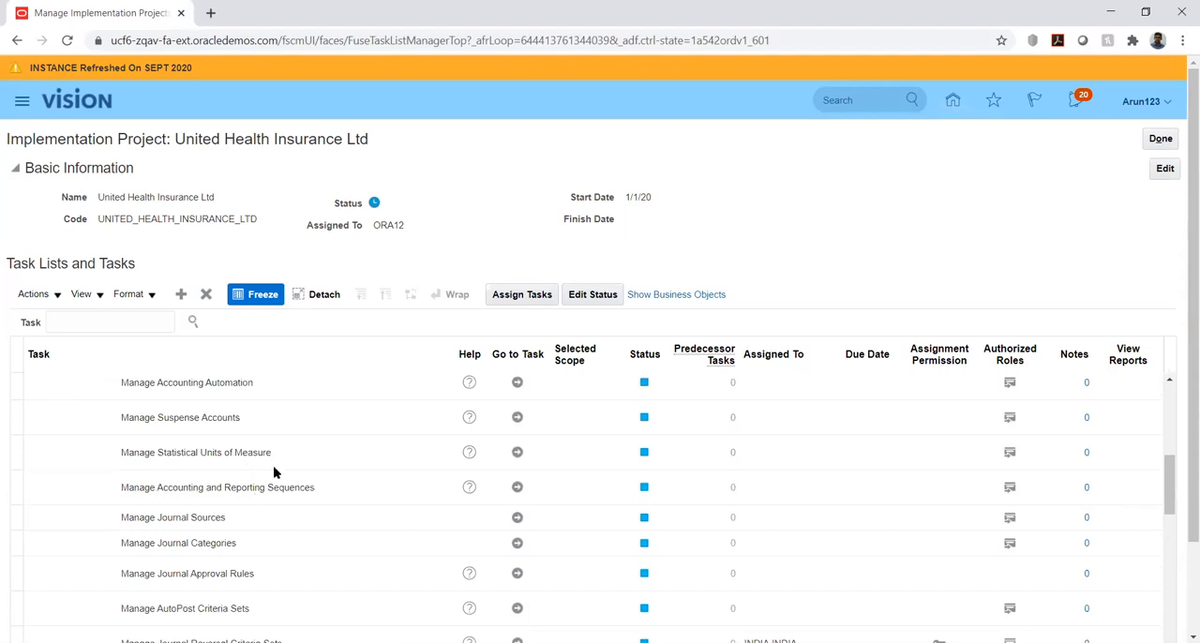
scroll(275, 434, down, 1)
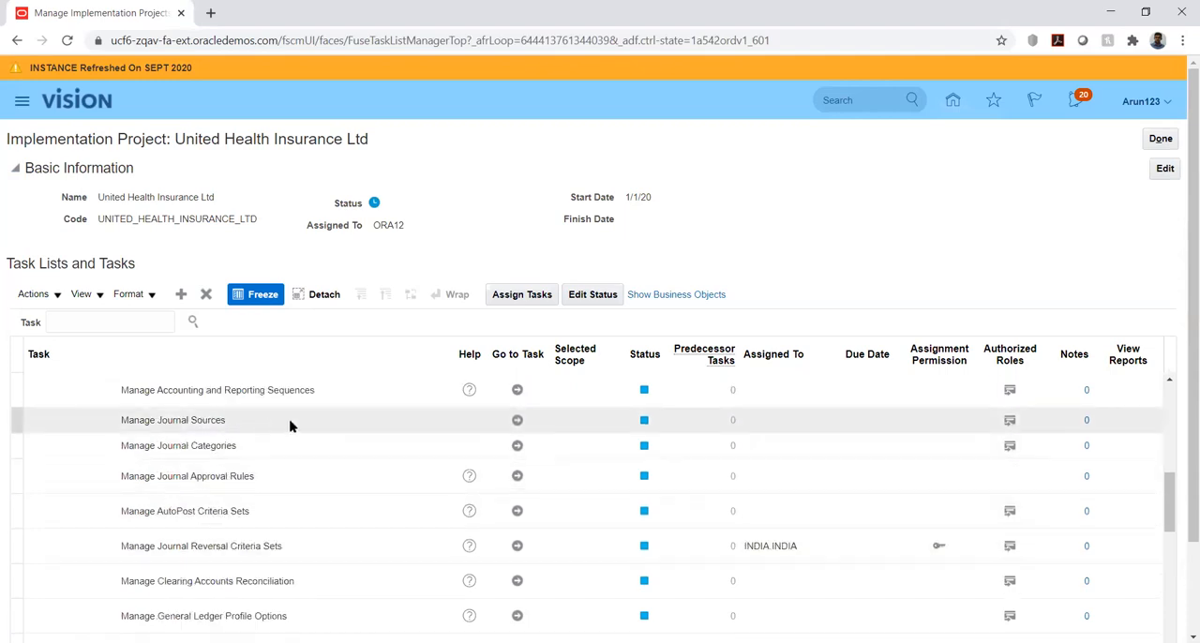
click(517, 421)
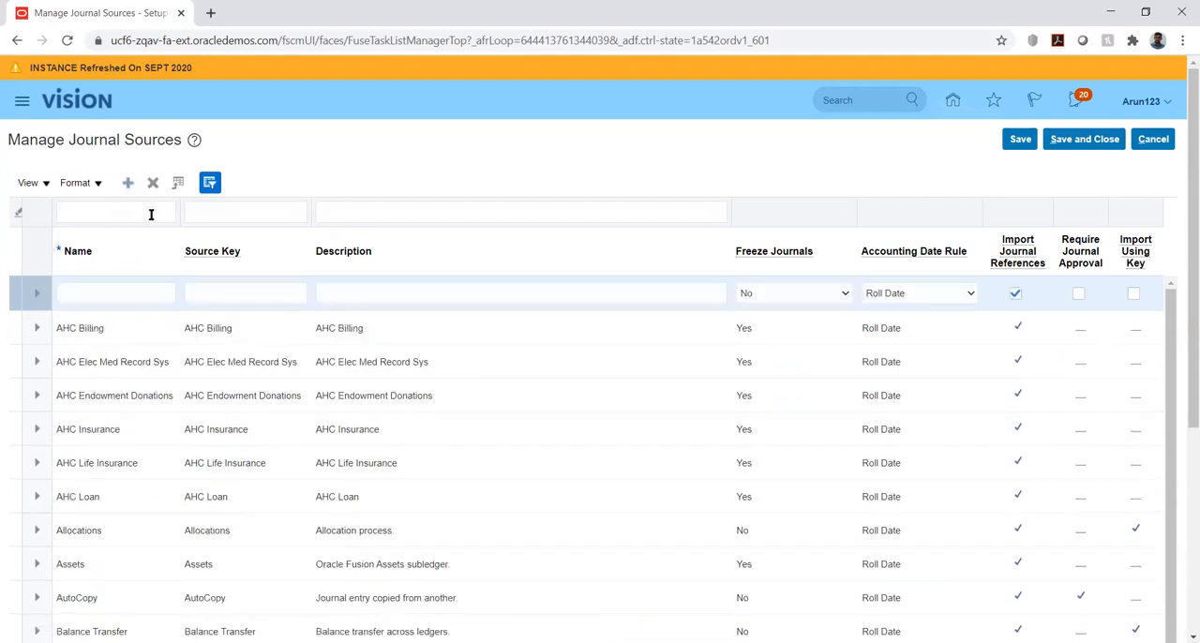
Name the new journal source UHI Source
click(96, 292)
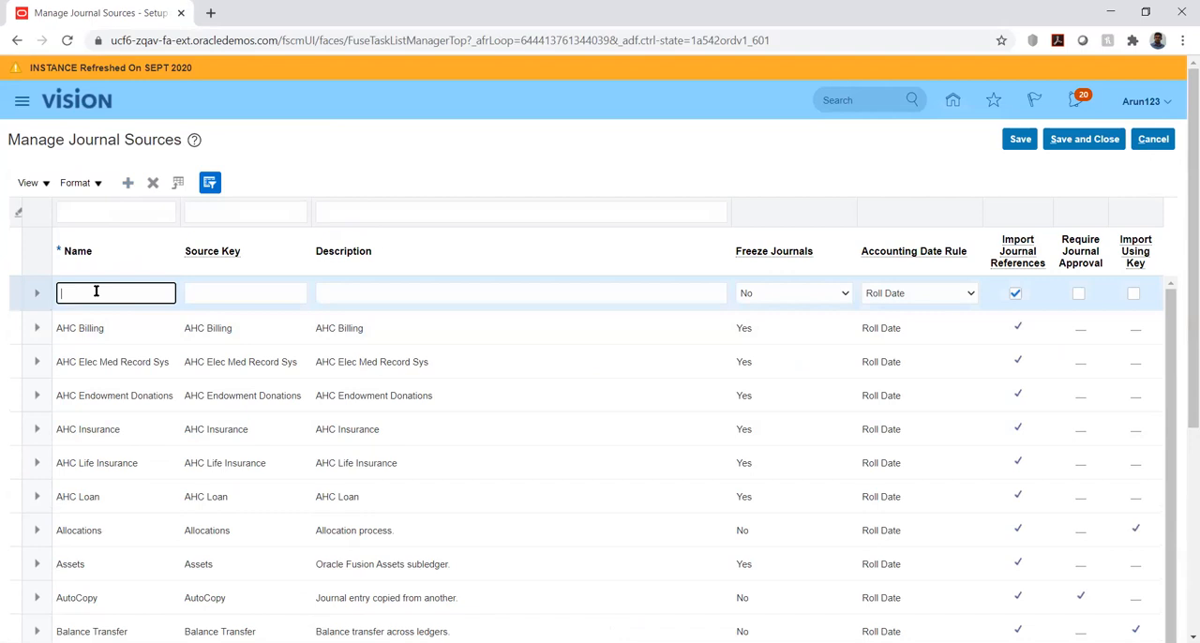
text(UHI Source)
Copy the name UHI Source into the new source's key and description, and enable Import Using Key
double_click(124, 295)
triple_click(125, 296)
key(ctrl+c)
key(Tab)
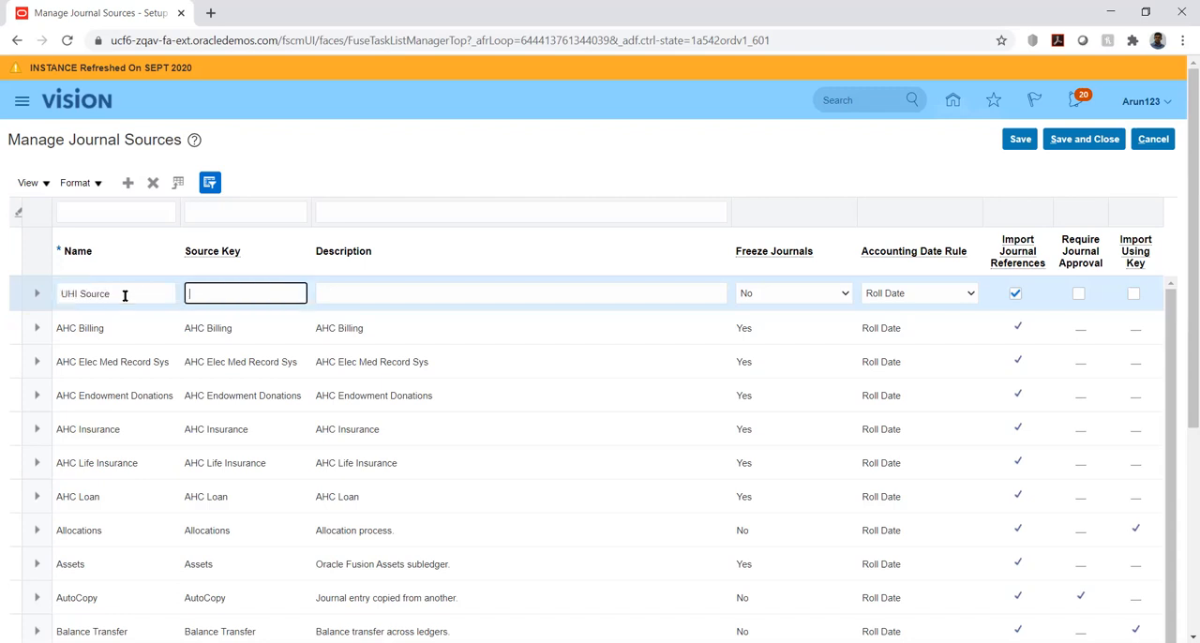
key(ctrl+v)
click(364, 292)
key(ctrl+v)
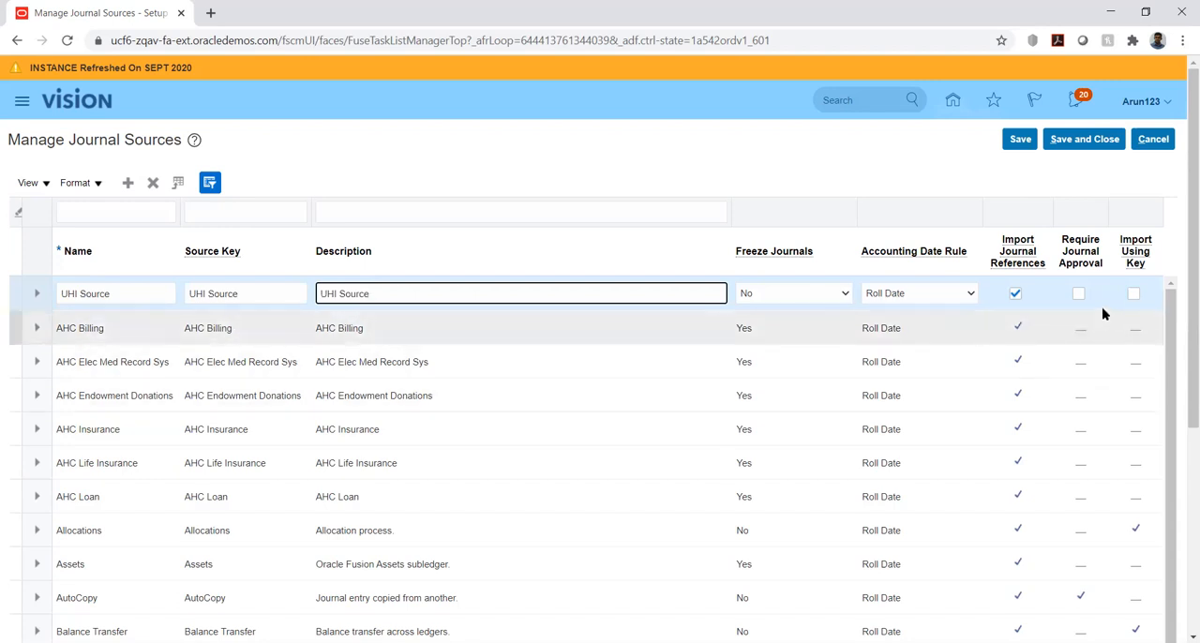
click(1132, 294)
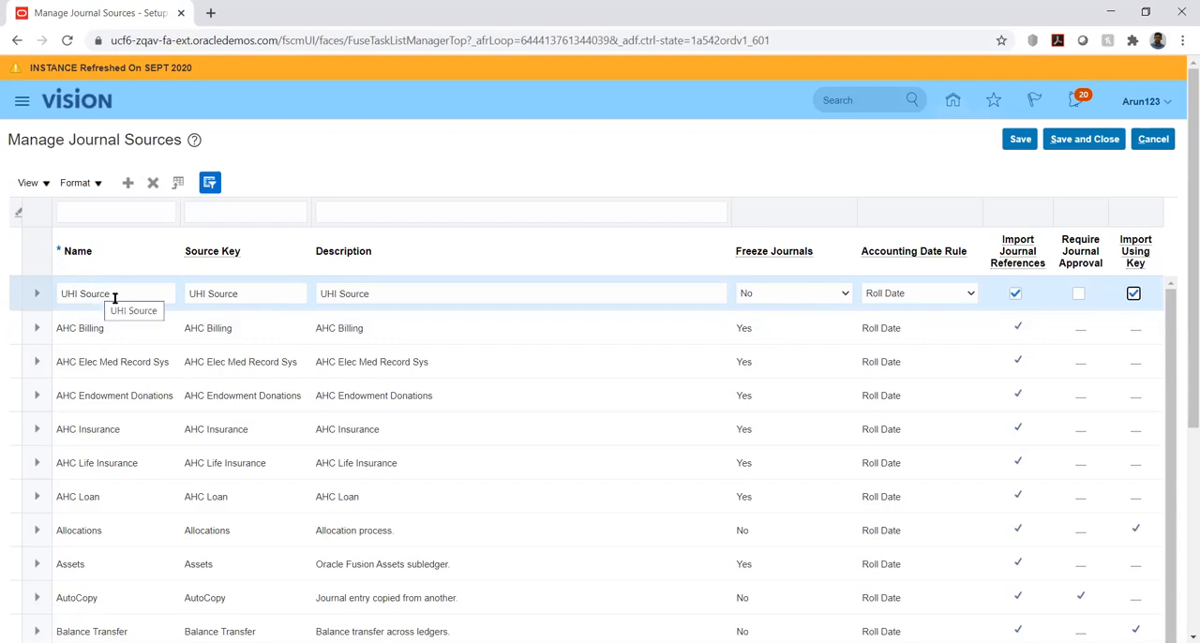
Examine the UHI Source row's source key and the available Freeze Journals and Accounting Date Rule options, keeping No and Roll Date
double_click(249, 291)
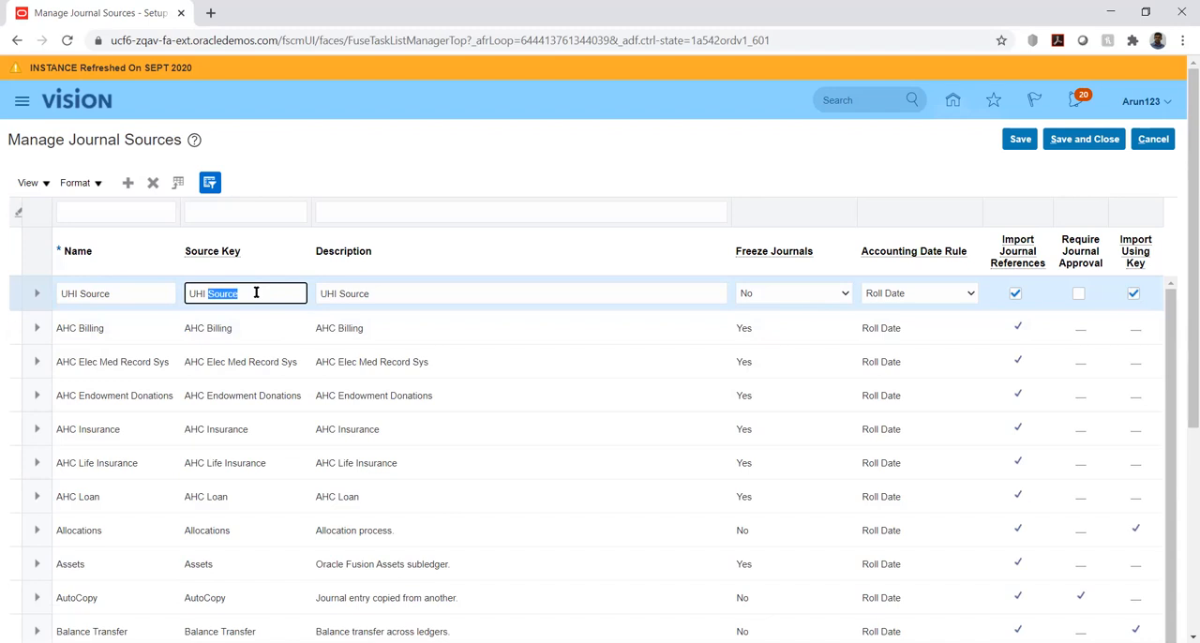
click(256, 293)
click(431, 290)
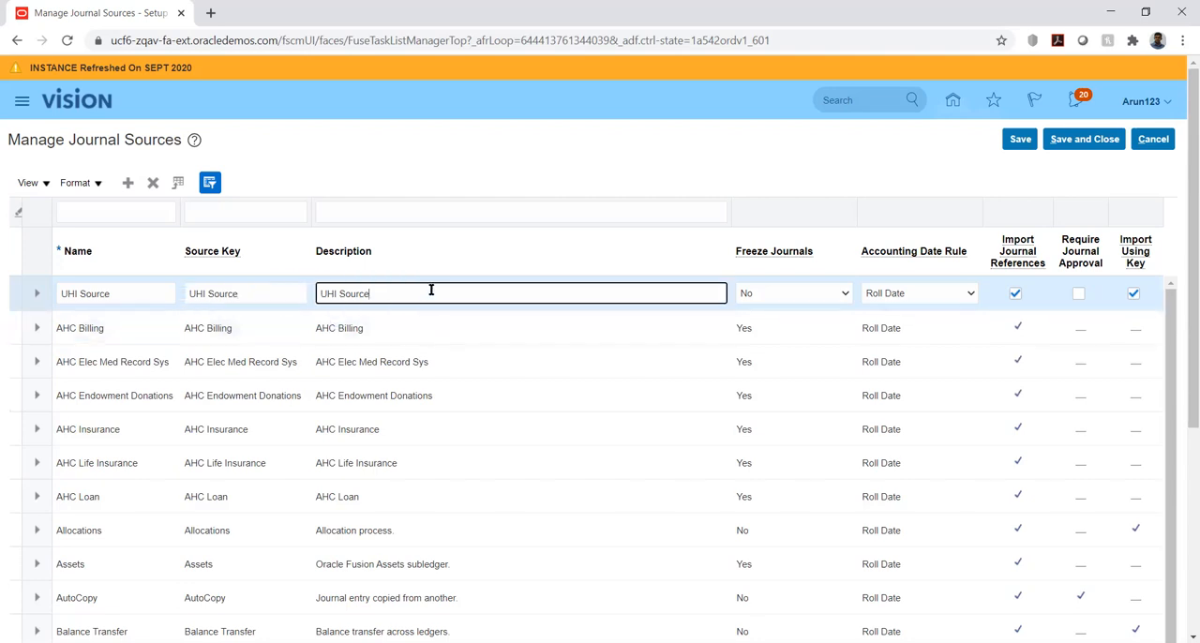
click(759, 299)
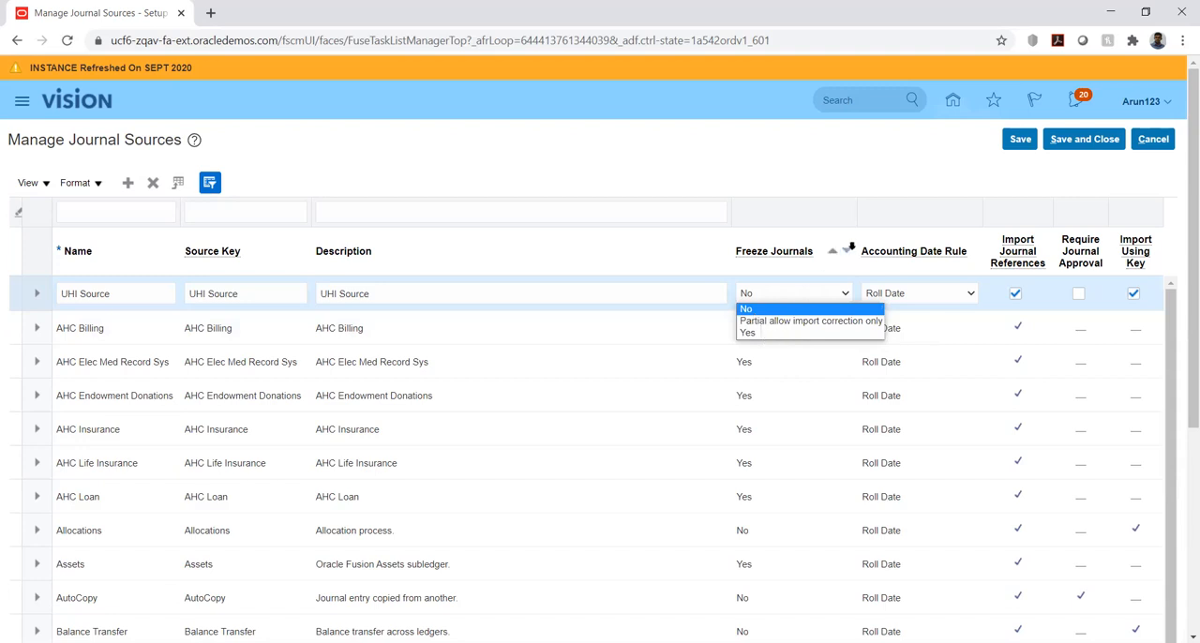
click(866, 188)
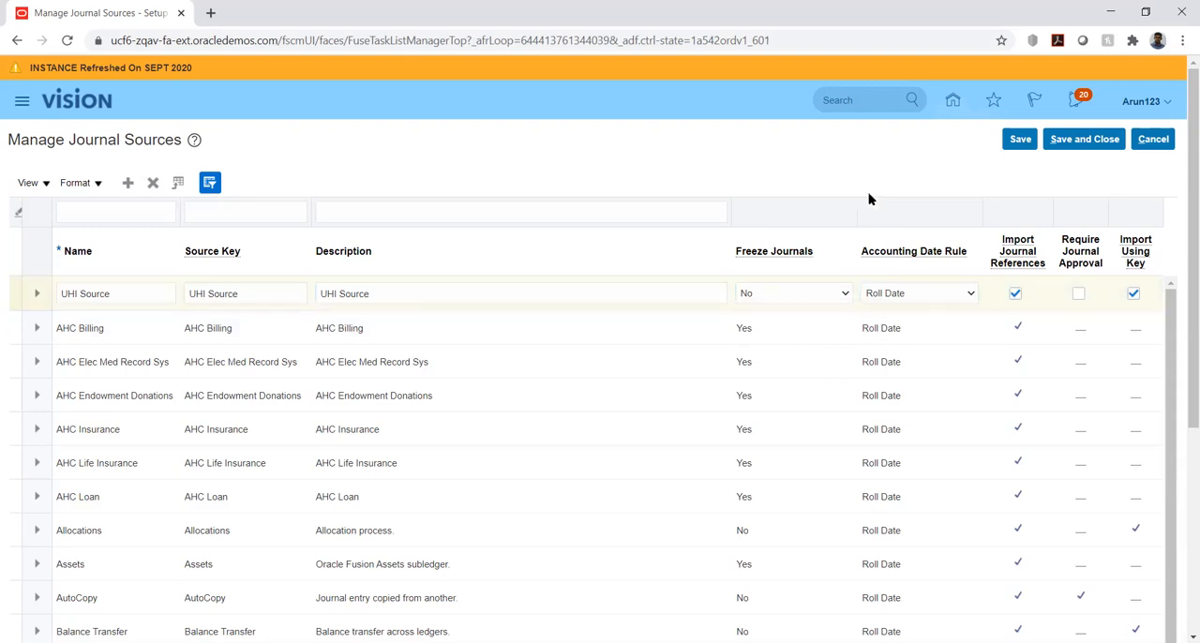
click(948, 296)
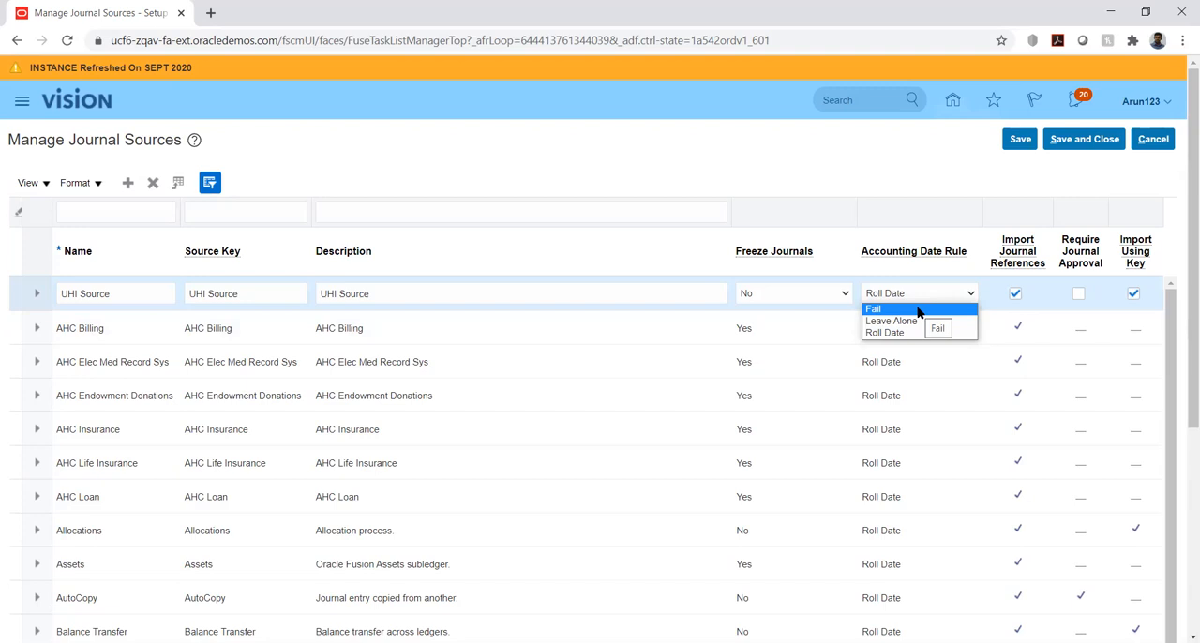
click(859, 172)
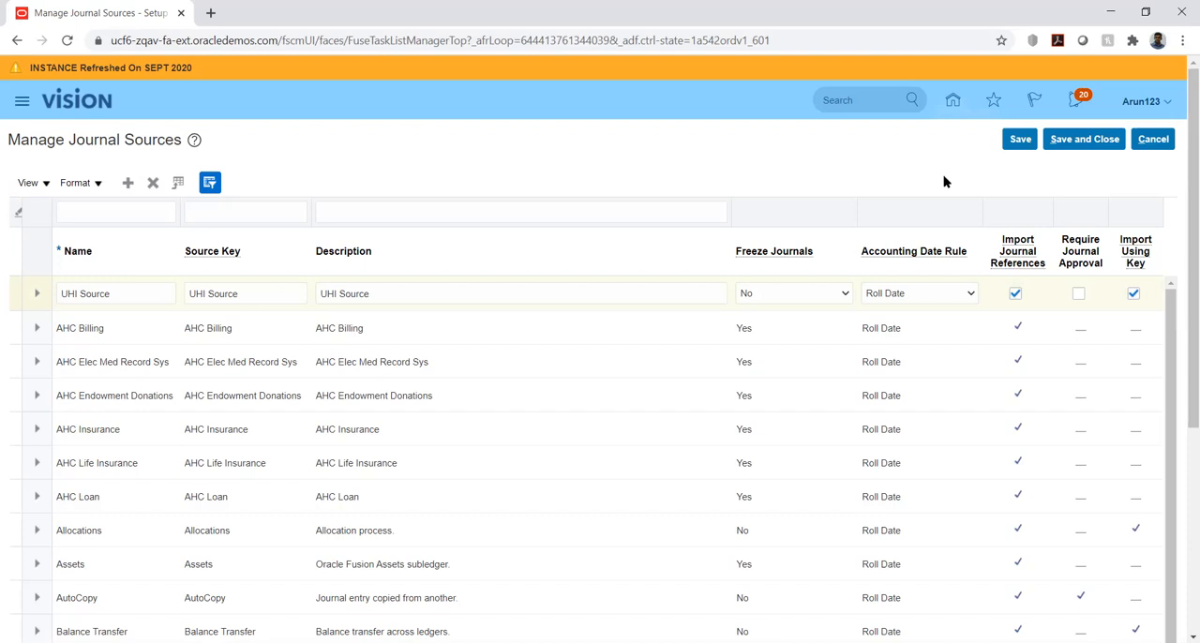
click(261, 293)
double_click(261, 293)
click(261, 293)
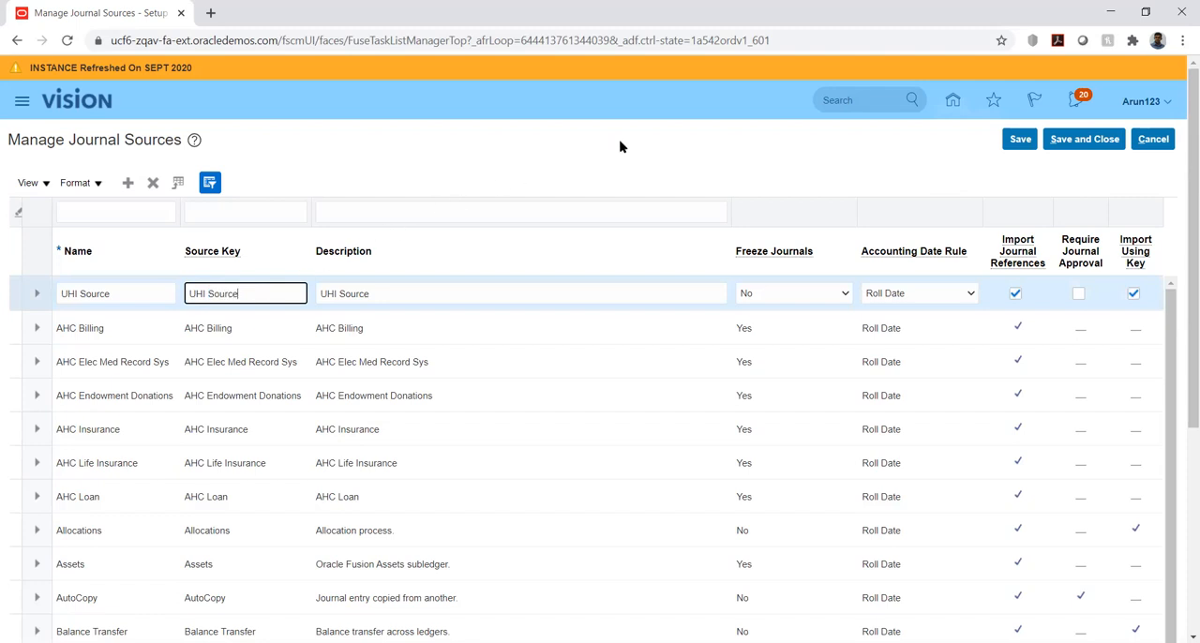
click(759, 178)
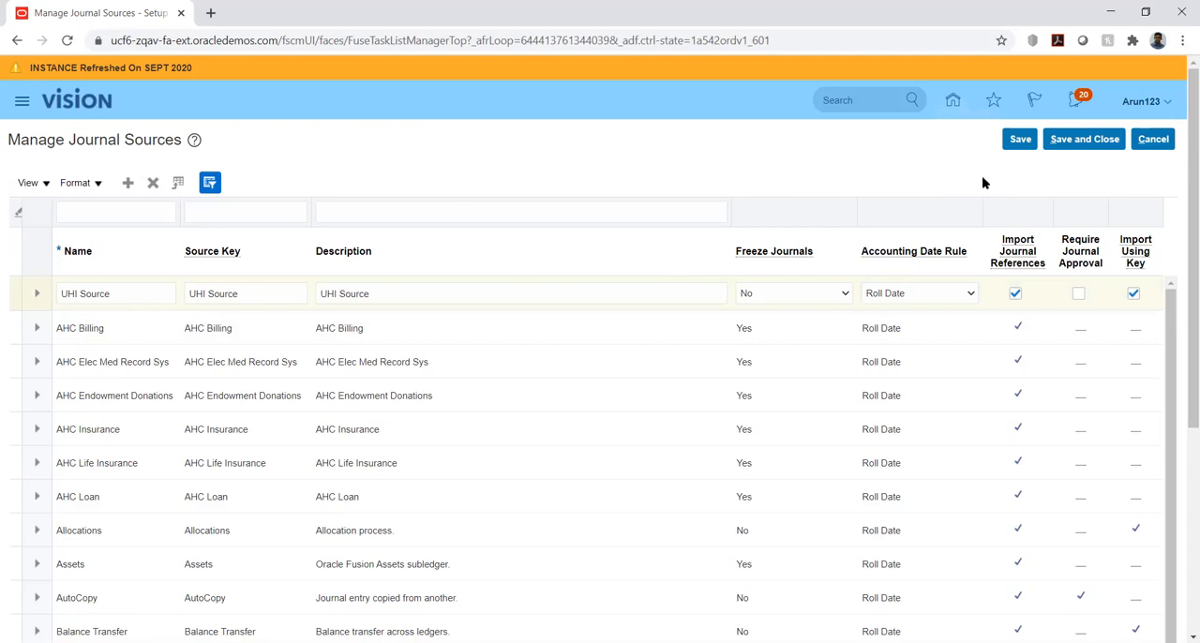
Save and close the journal sources, and open the Manage Journal Categories task from the implementation project
click(1025, 140)
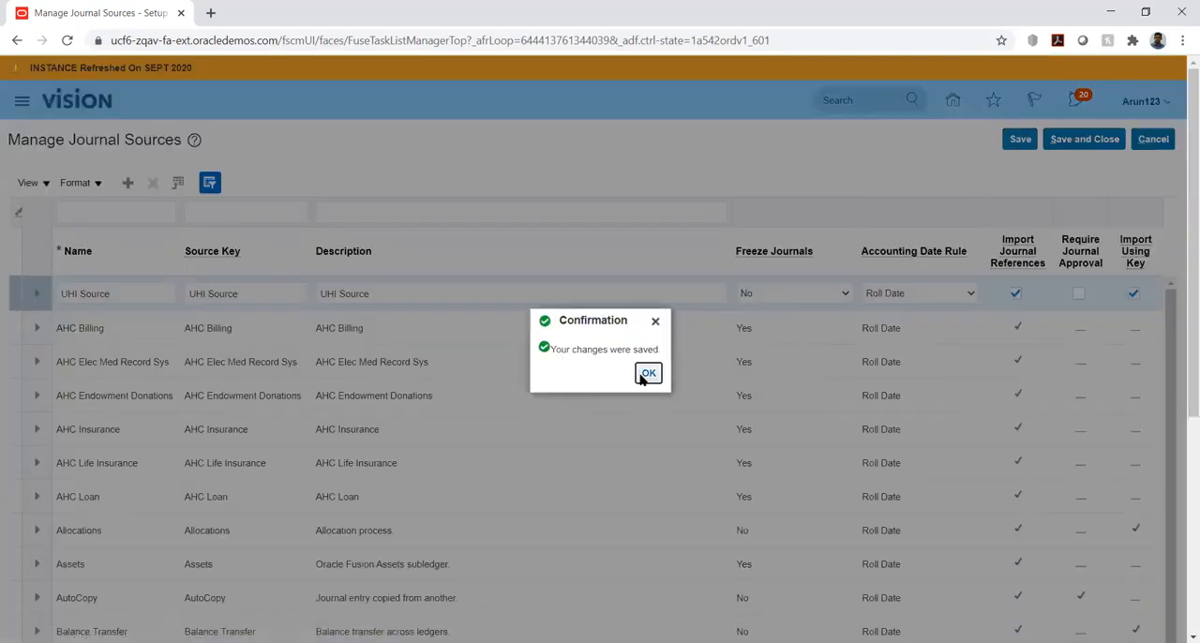
click(645, 375)
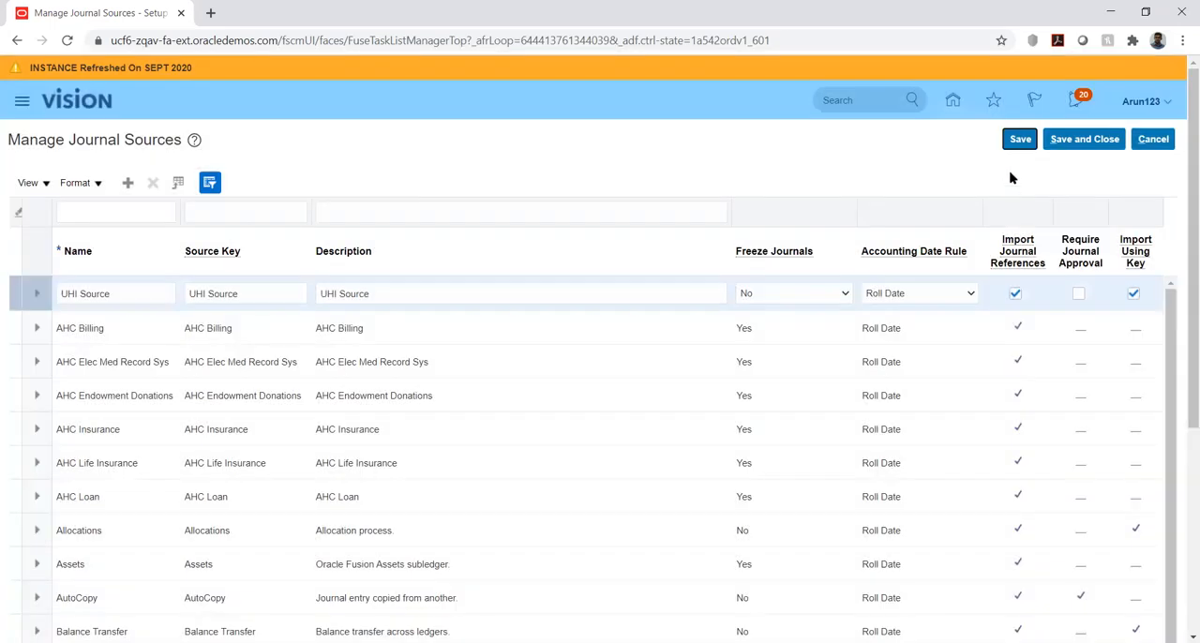
click(1064, 140)
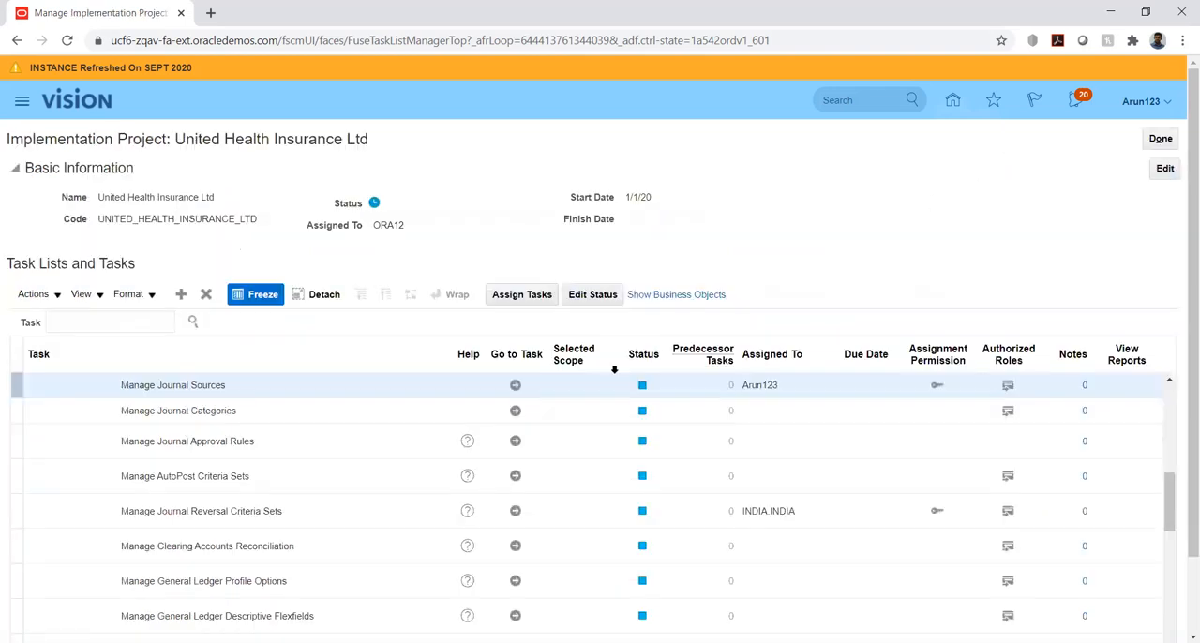
click(514, 411)
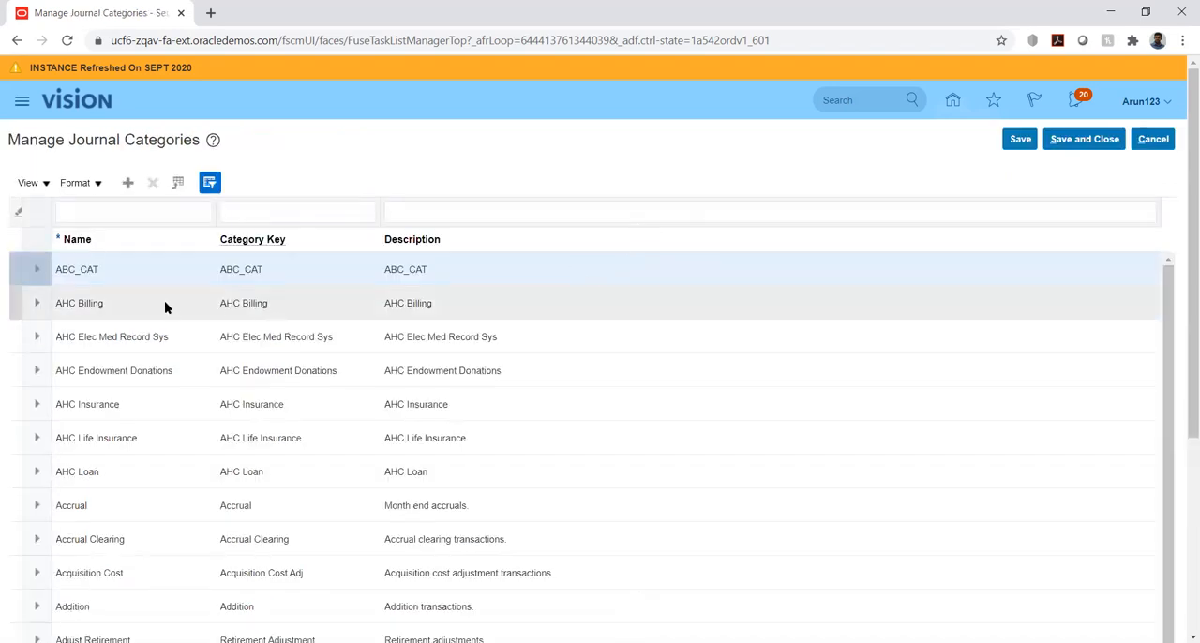
Add a new journal category named UHI Category
click(129, 183)
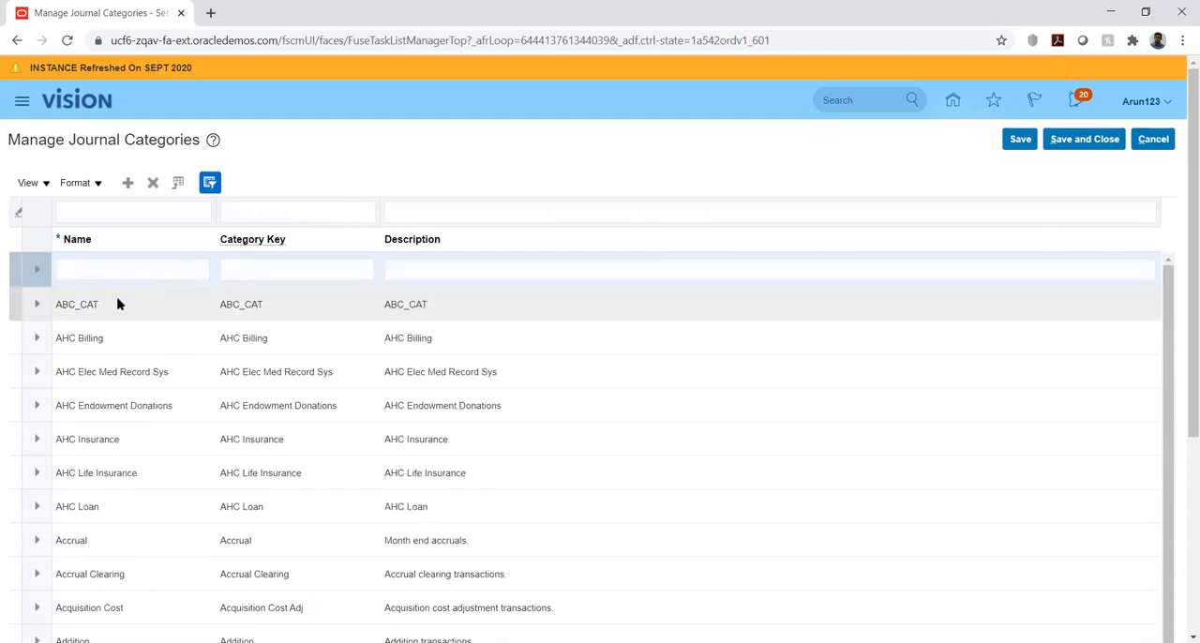
click(101, 270)
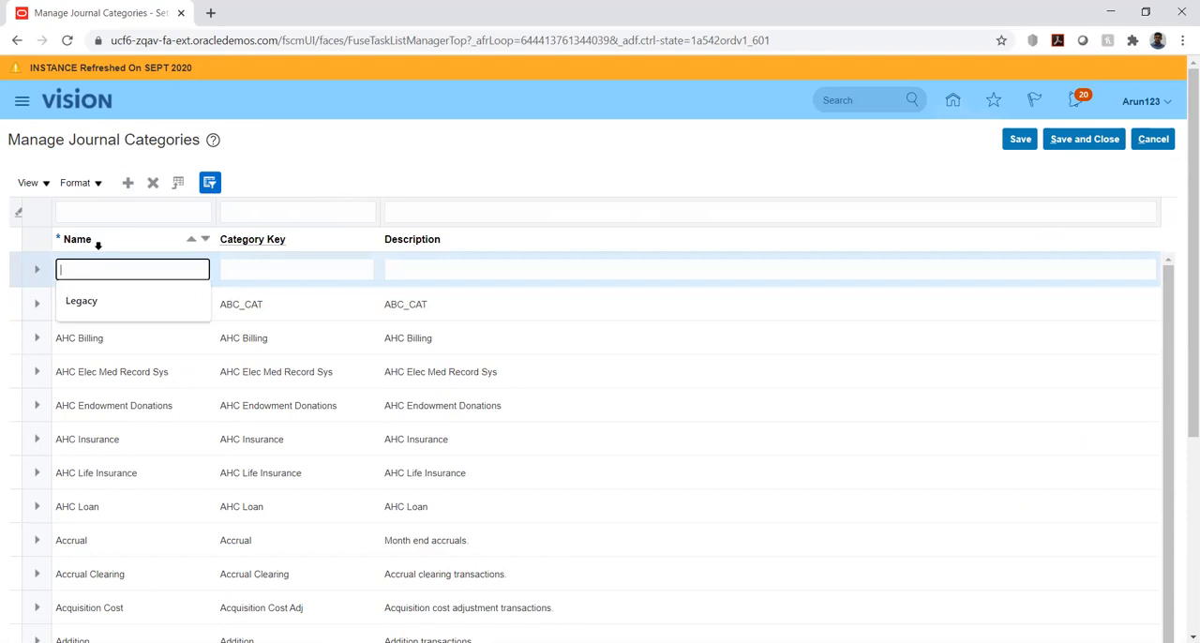
text(U)
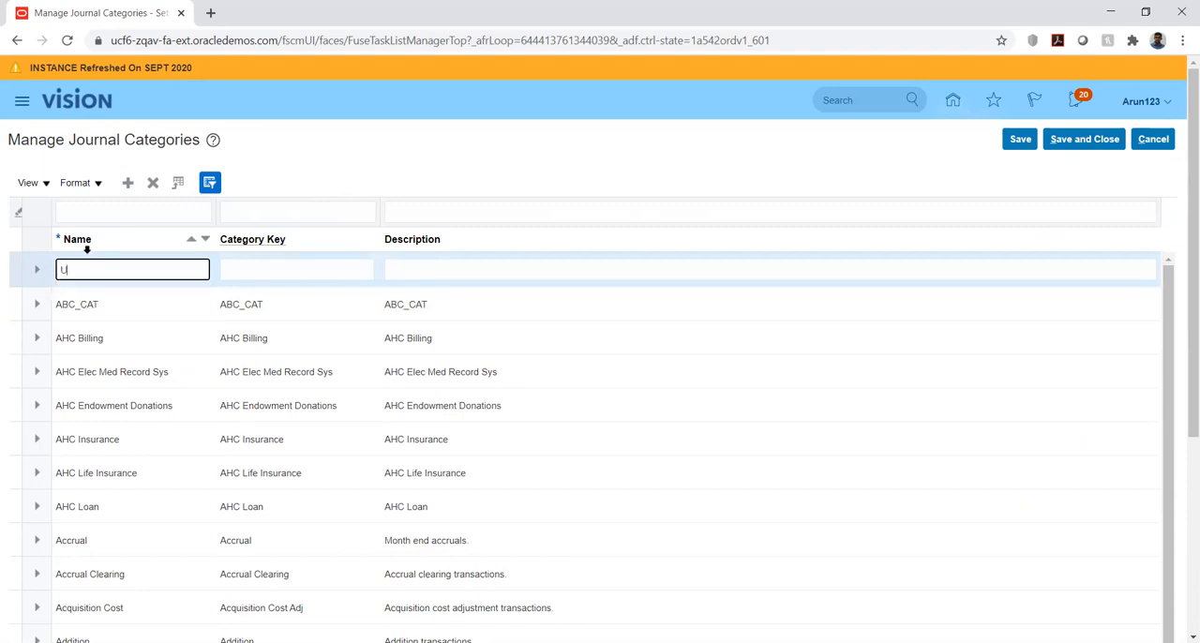
text(HI Category)
key(Tab)
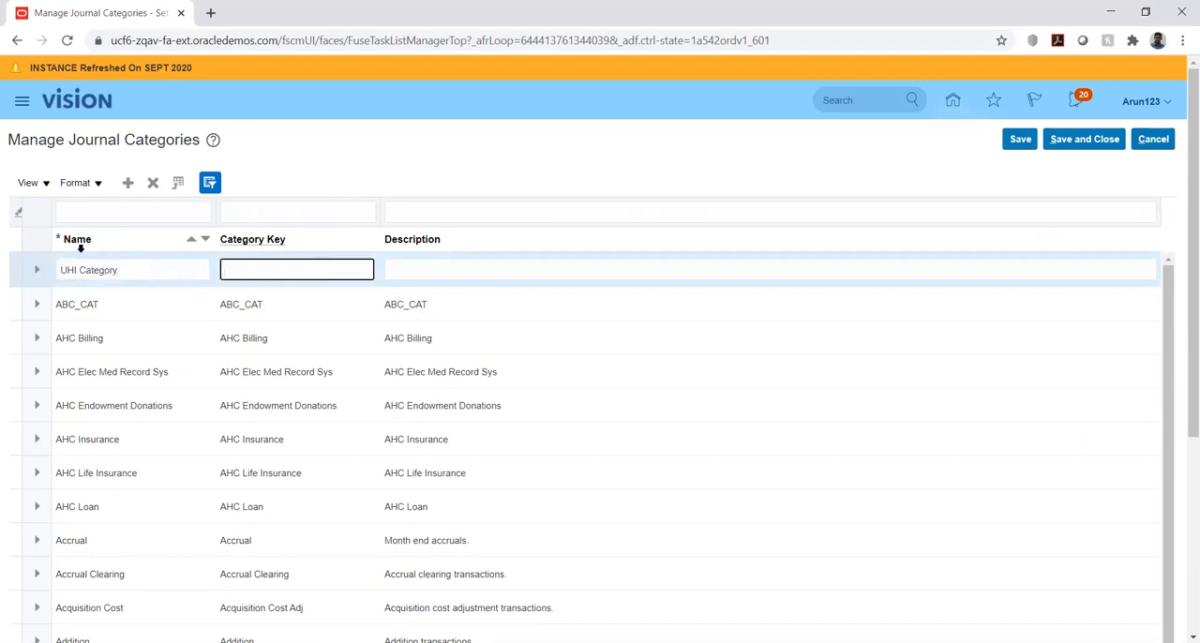
Copy the name UHI Category into the new category's key and description, and save the journal categories
triple_click(140, 270)
key(ctrl+c)
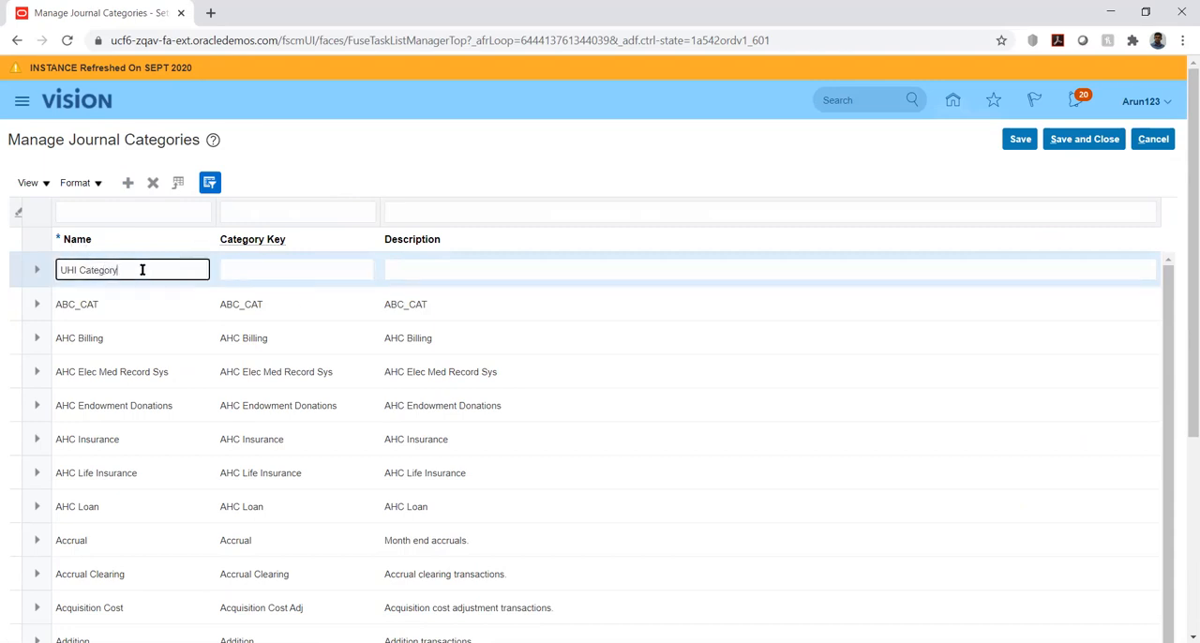
click(284, 266)
key(ctrl+v)
click(484, 271)
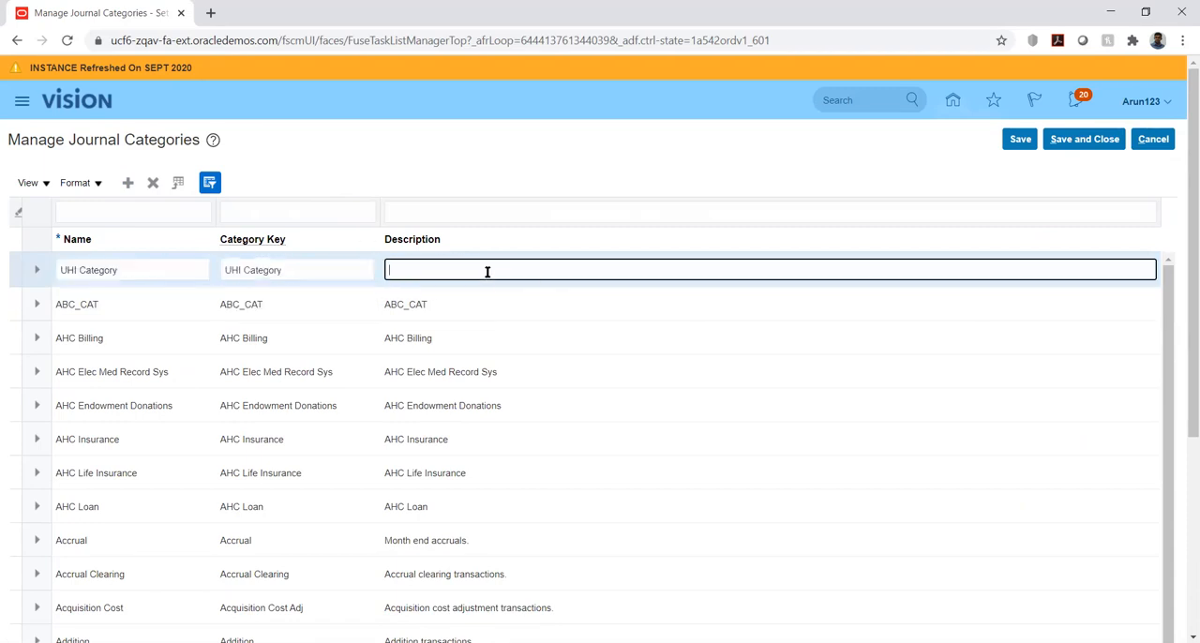
key(ctrl+v)
click(1011, 139)
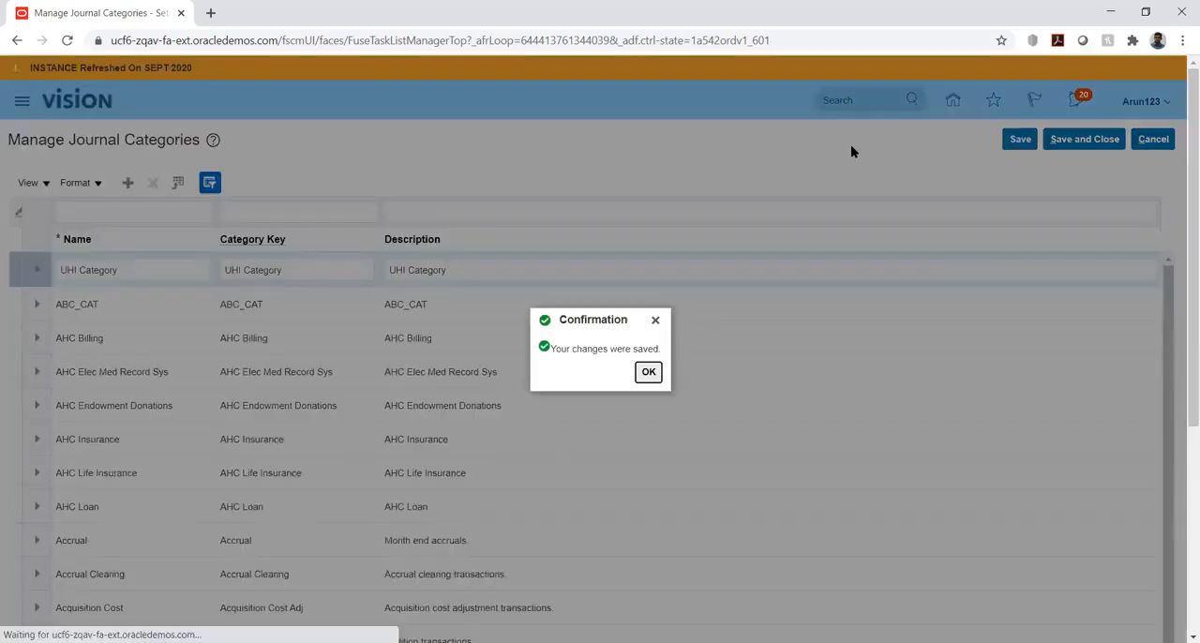
click(646, 373)
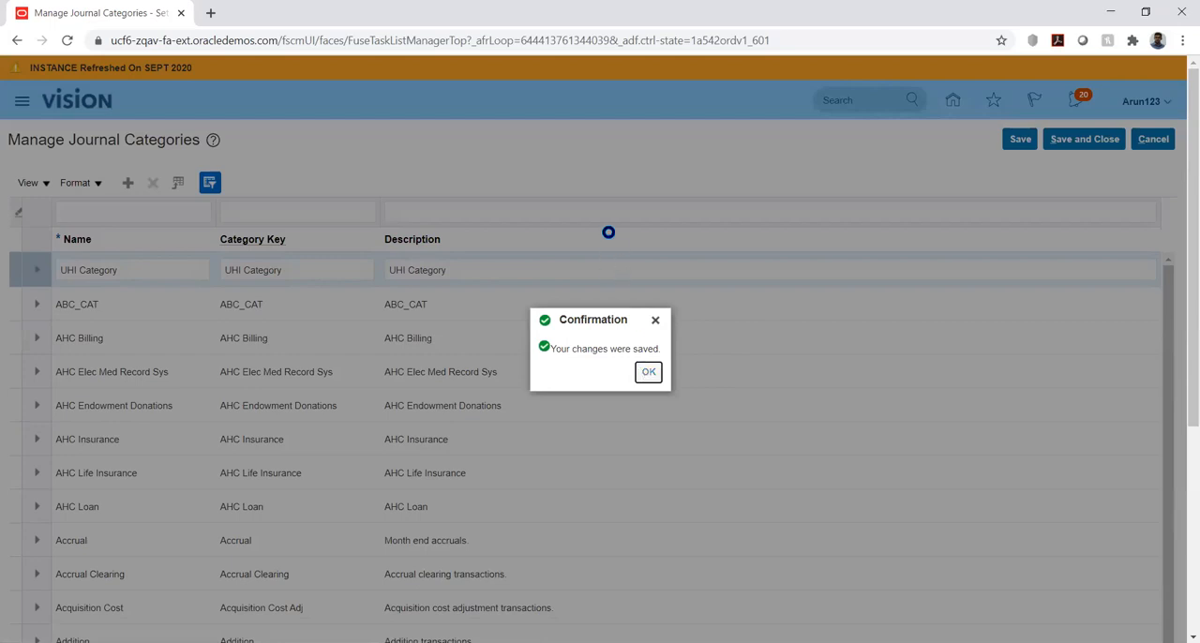
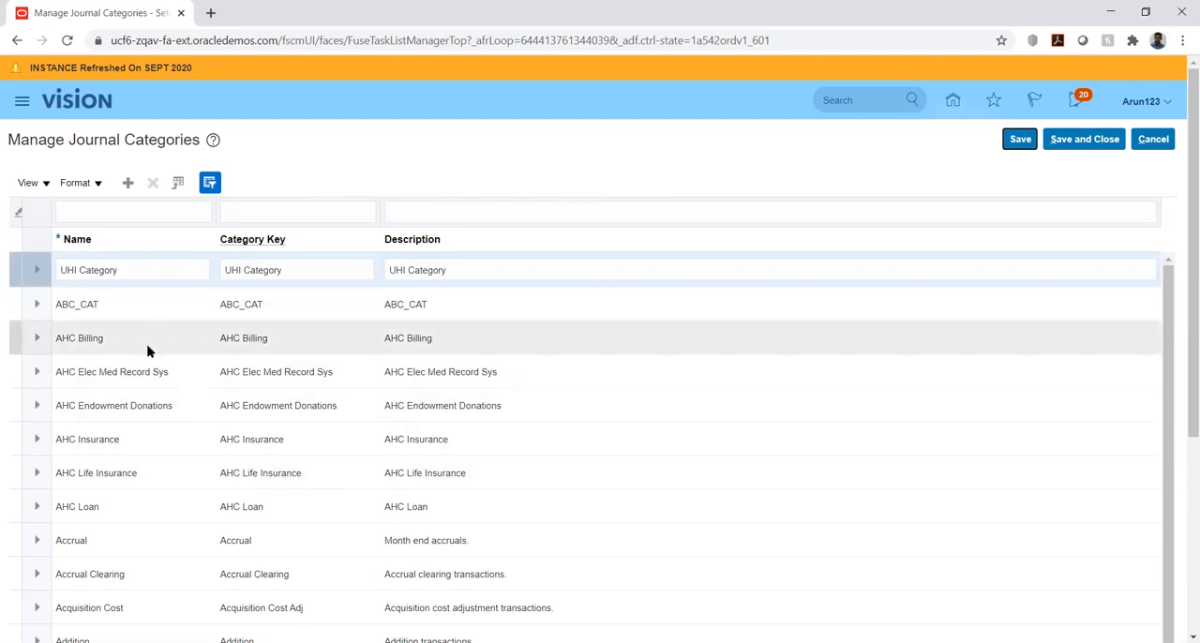
Save the journal categories and close the Manage Journal Categories page
scroll(146, 395, down, 5)
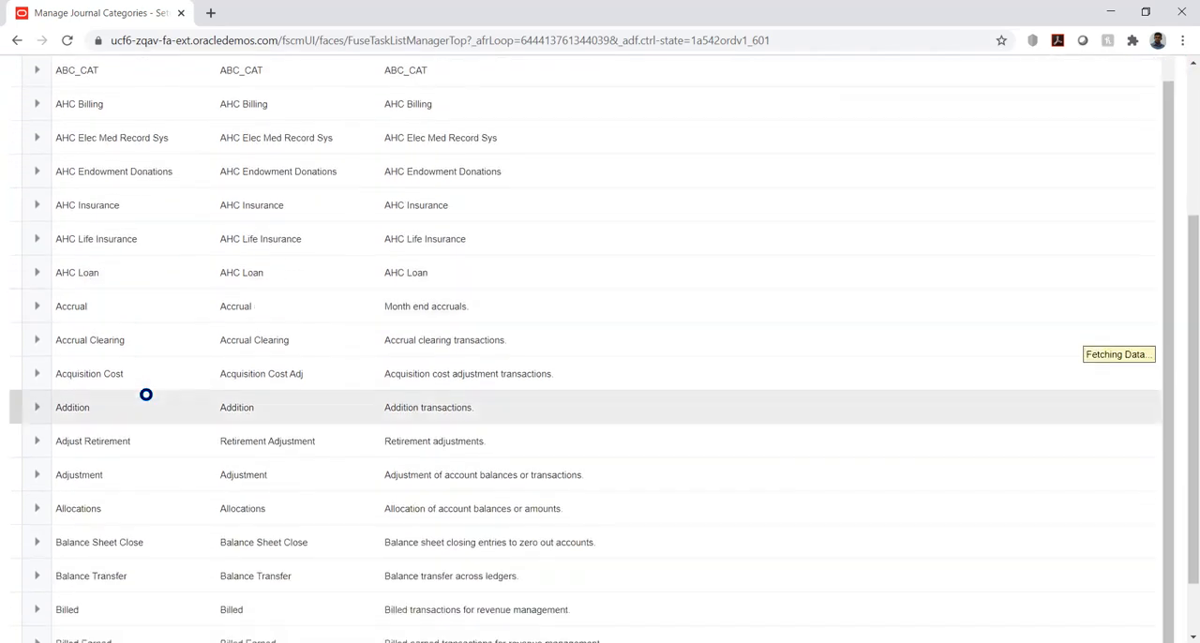
scroll(145, 394, down, 1)
scroll(145, 395, up, 3)
scroll(146, 395, up, 1)
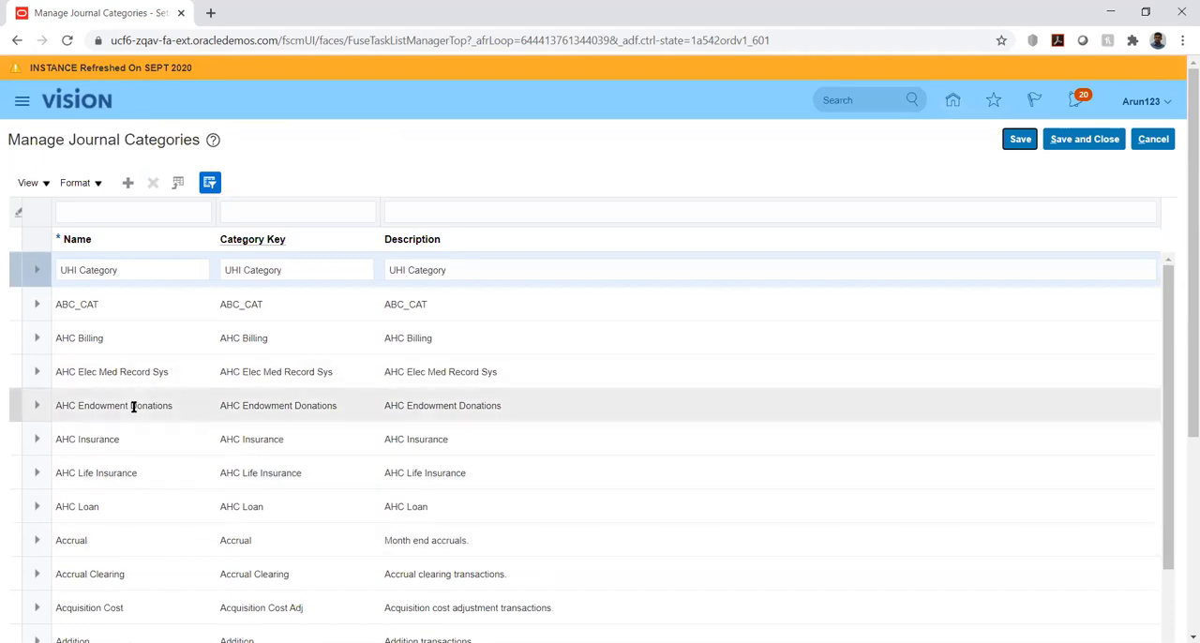
scroll(122, 469, down, 3)
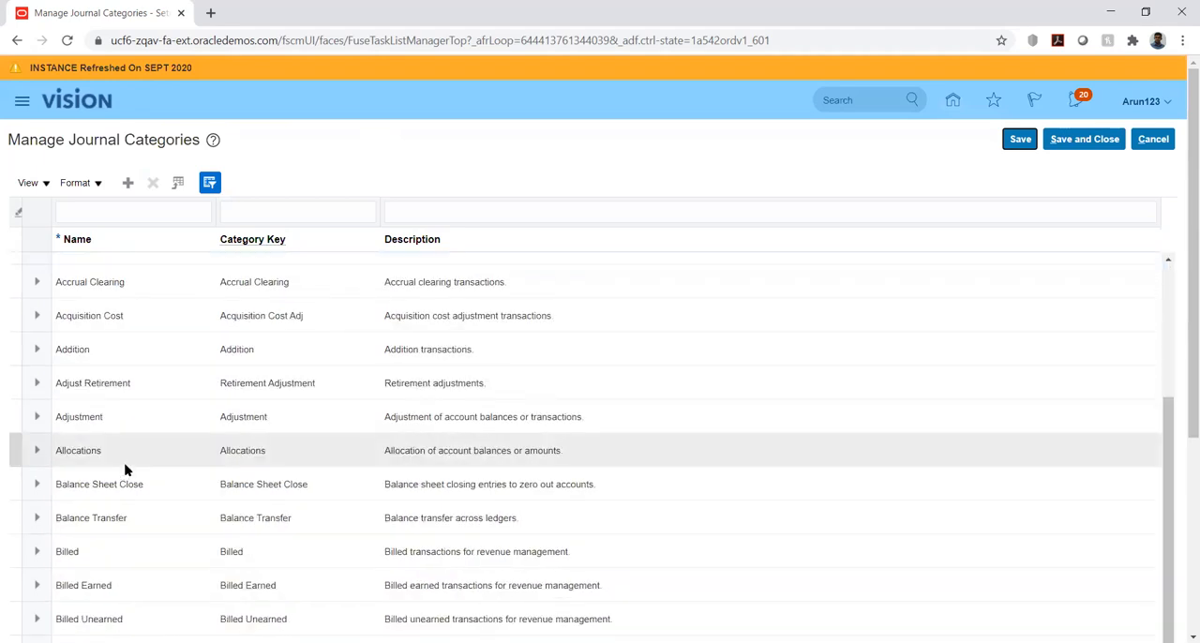
scroll(127, 469, up, 3)
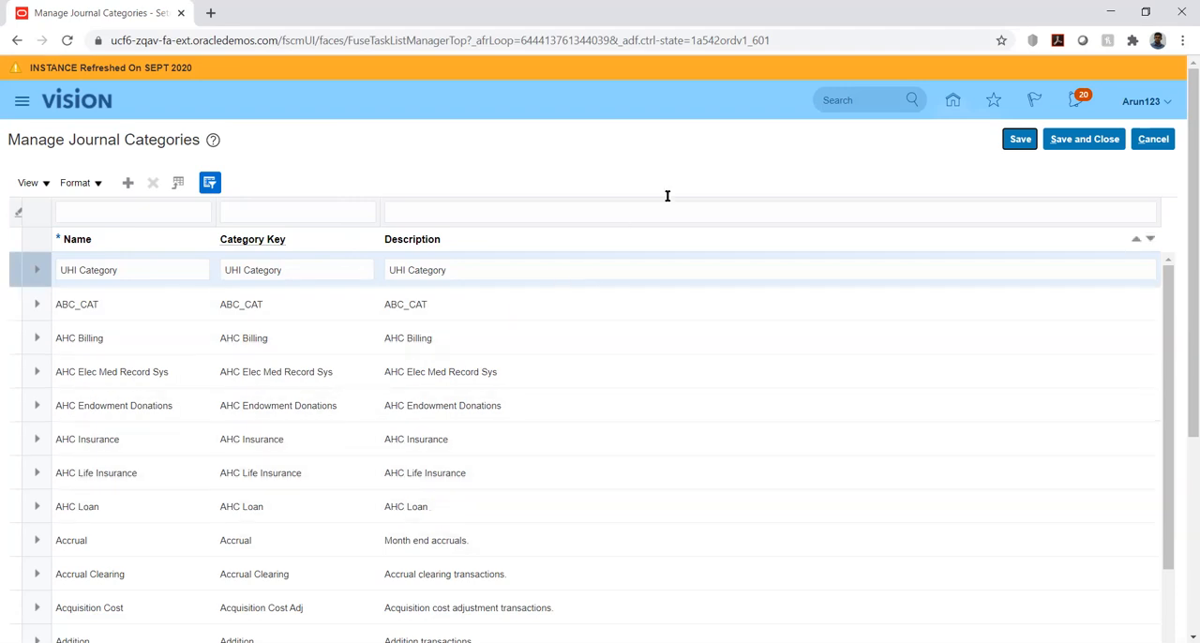
click(1009, 143)
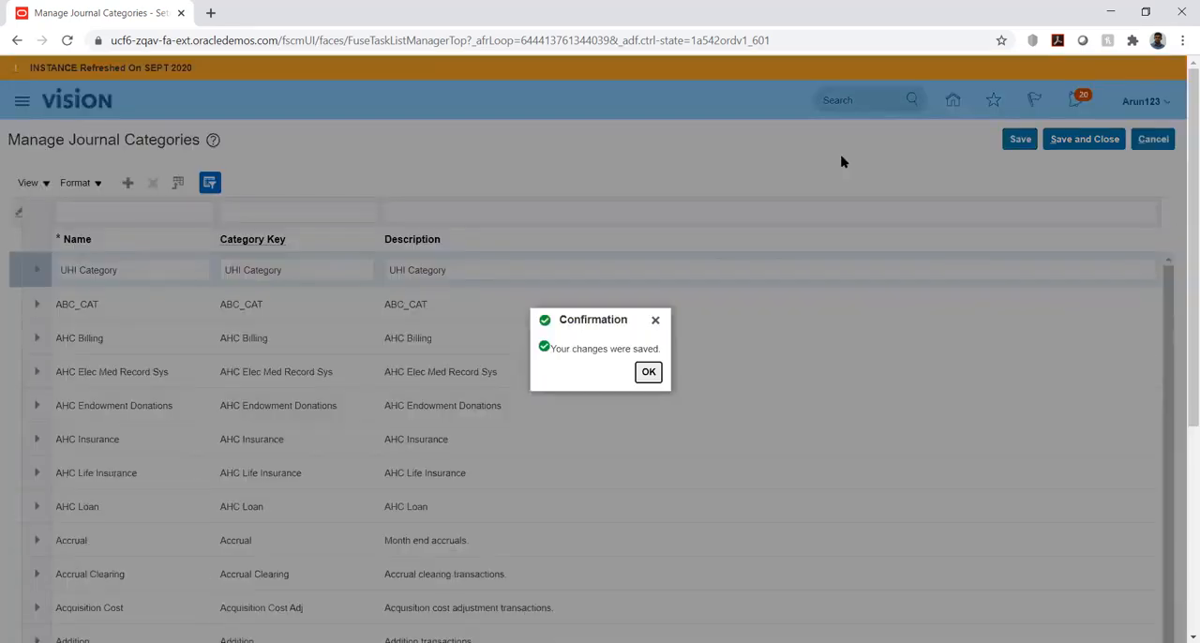
click(648, 373)
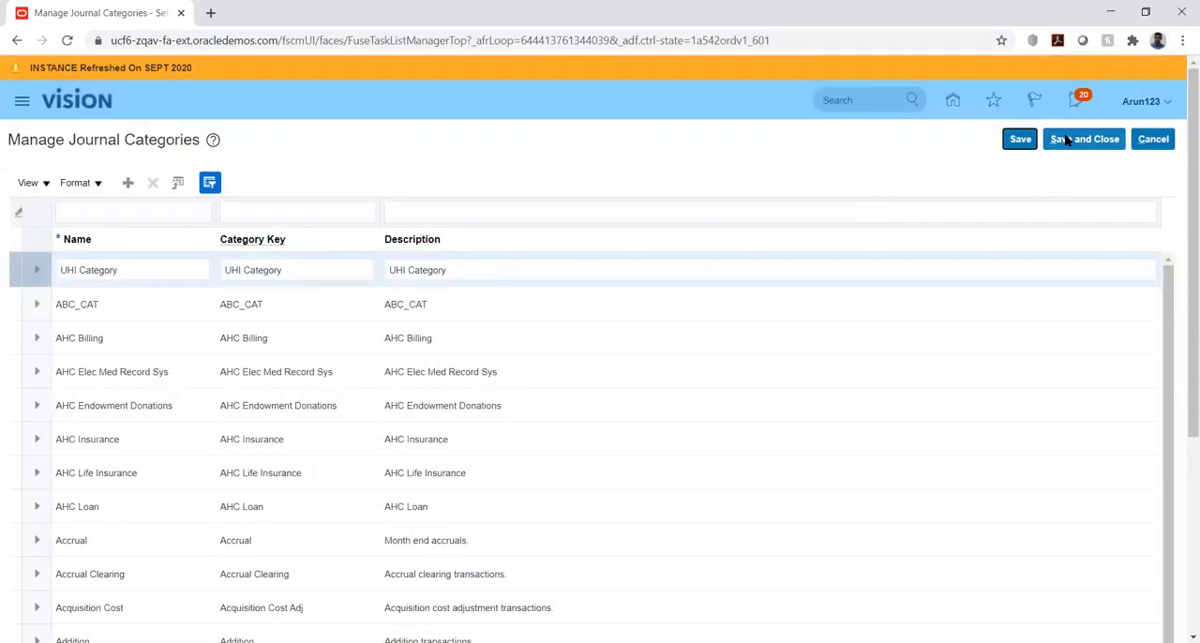
click(1068, 148)
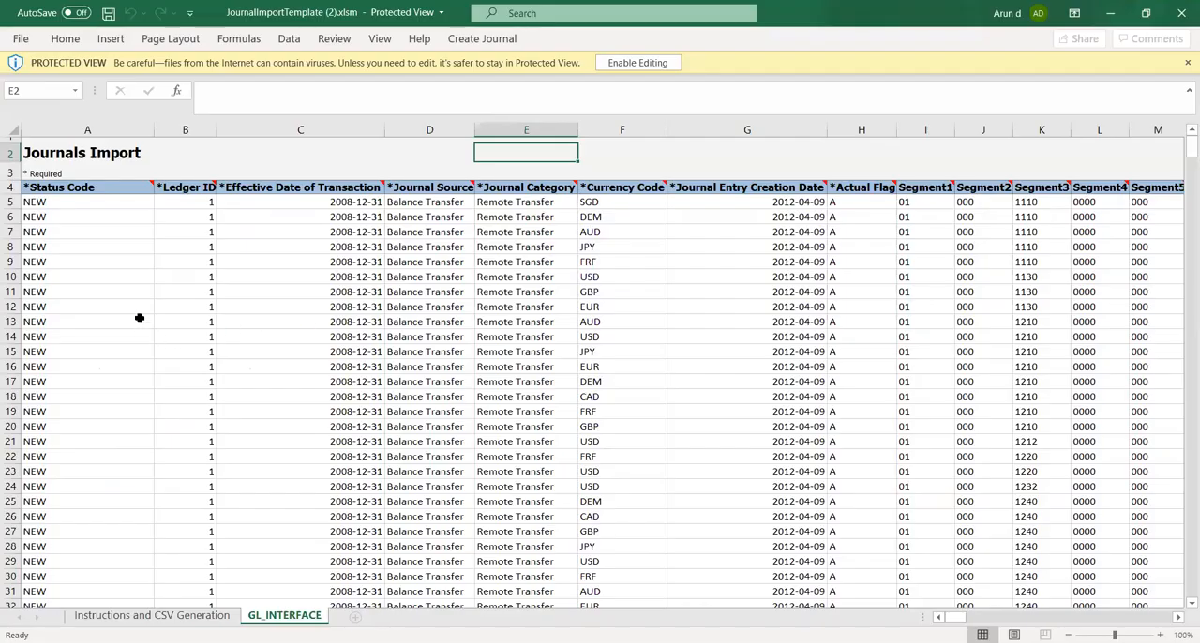
Switch to the JournalImportTemplate (2).xlsm workbook in Excel and enable its editing and active content
click(115, 247)
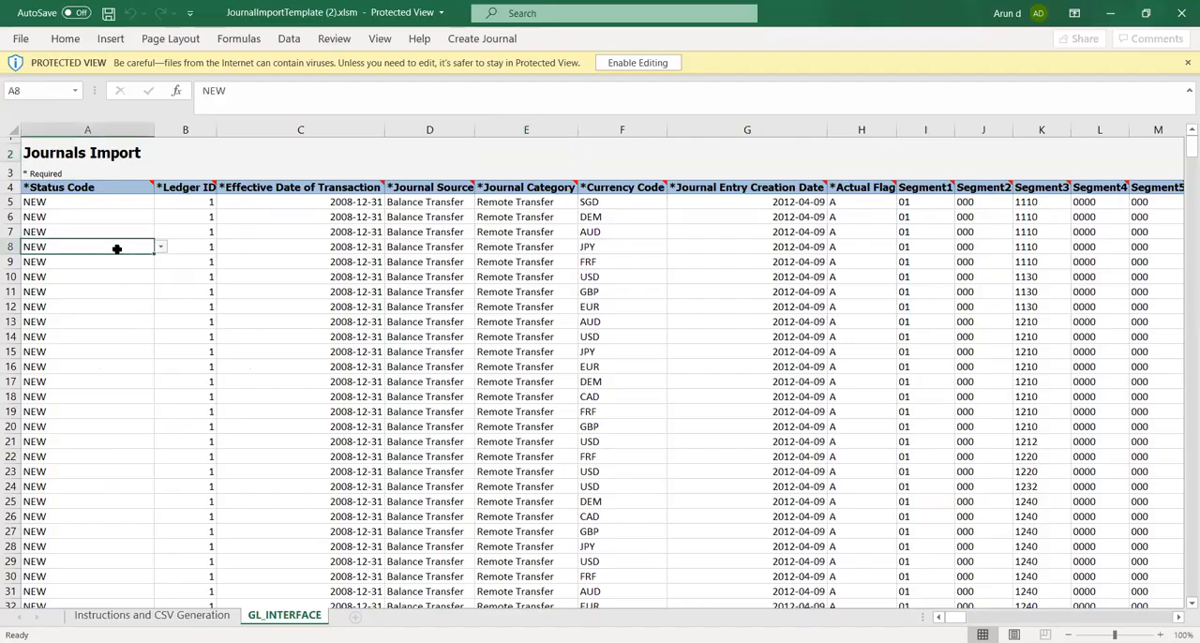
click(421, 215)
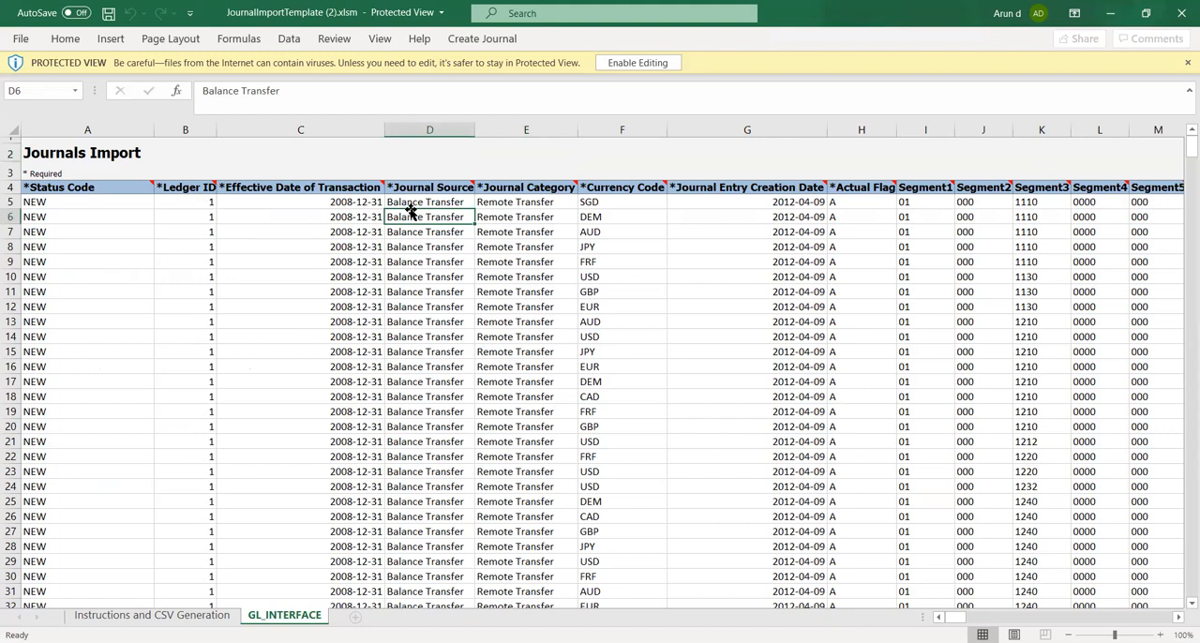
key(Up)
key(Up)
key(Down)
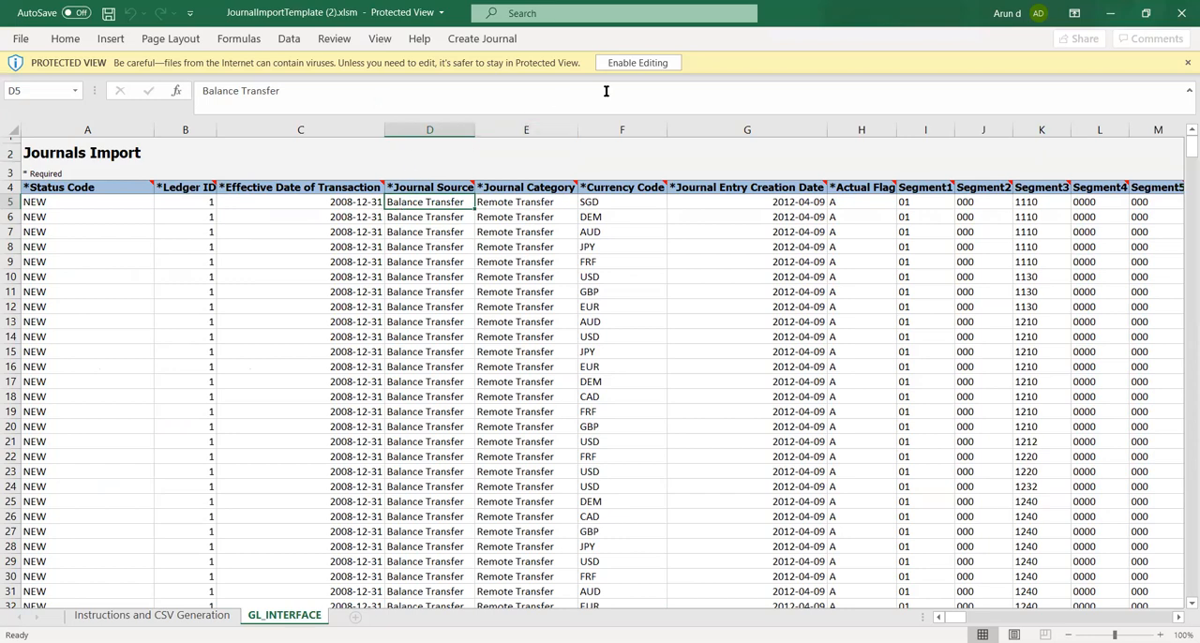
click(647, 63)
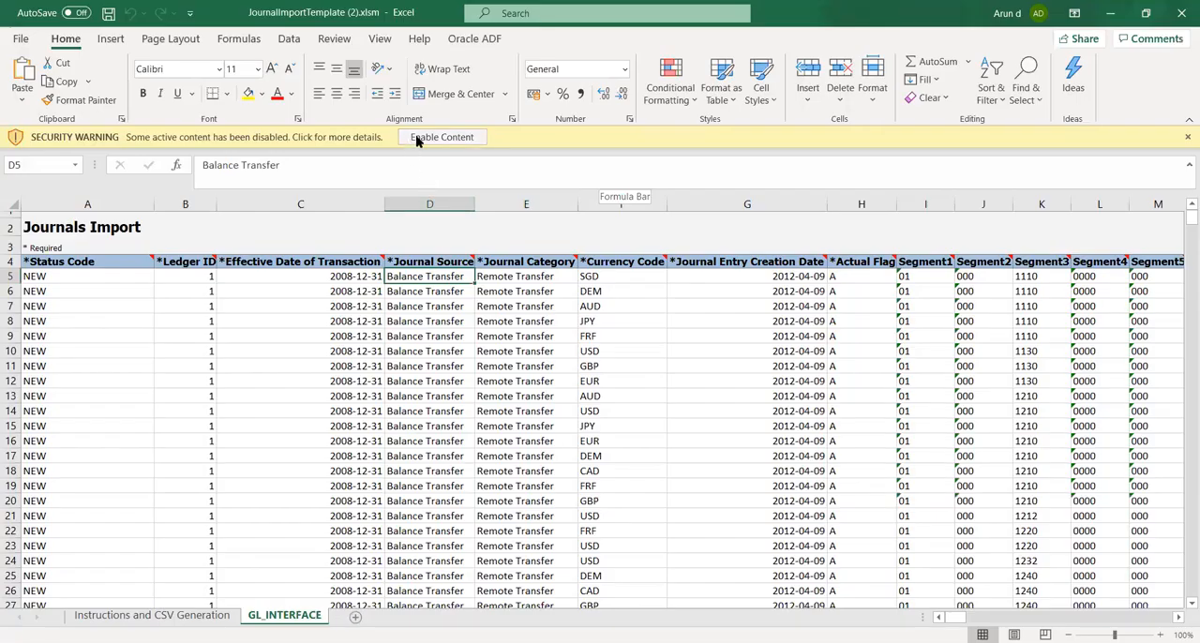
click(419, 137)
Enter UHI Category in the Journal Source cell of the first journal row (D5)
click(432, 287)
click(414, 254)
text(UHI)
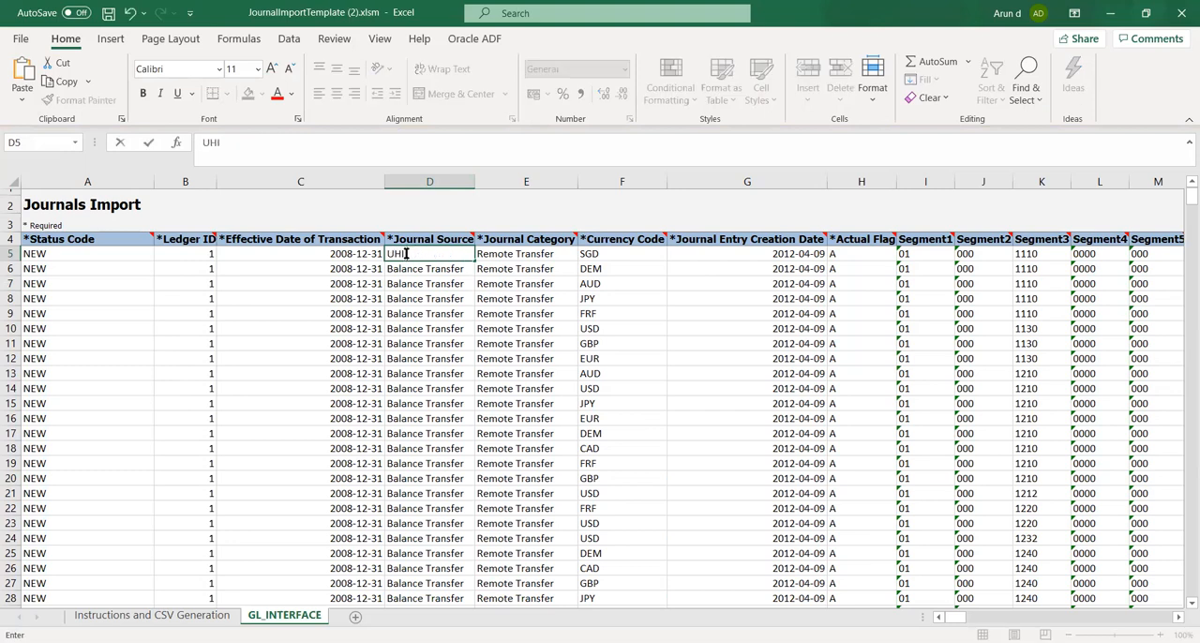
text( Category)
key(Tab)
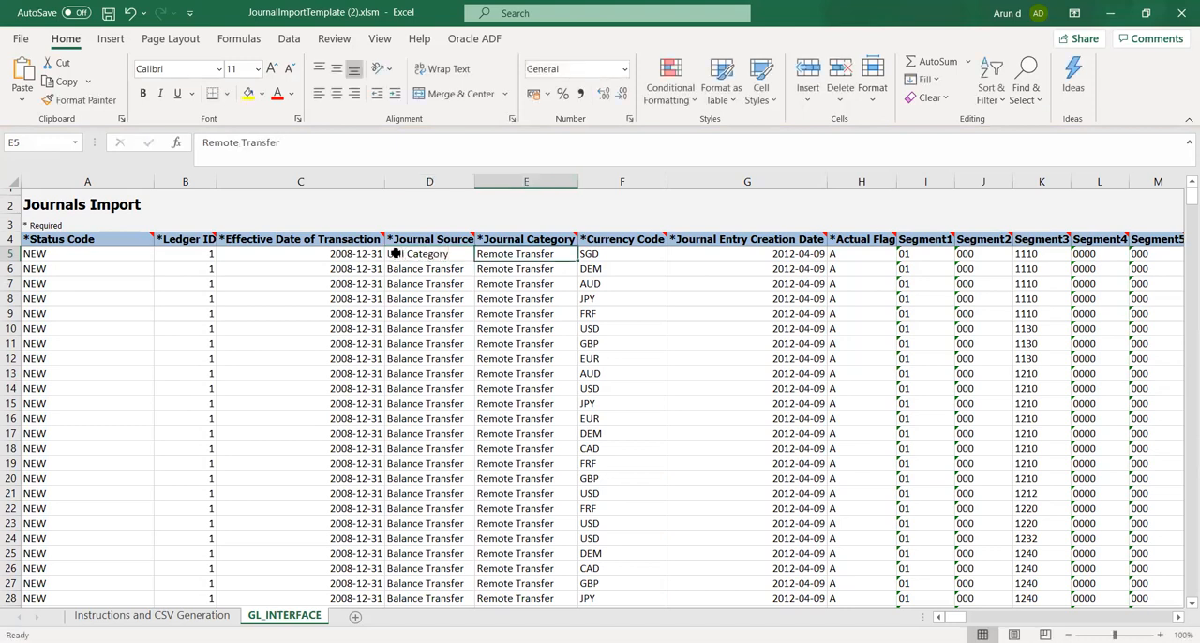
Copy UHI Category from D5 into the first row's Journal Category cell (E5)
click(395, 253)
key(ctrl+c)
key(Right)
key(ctrl+v)
key(Right)
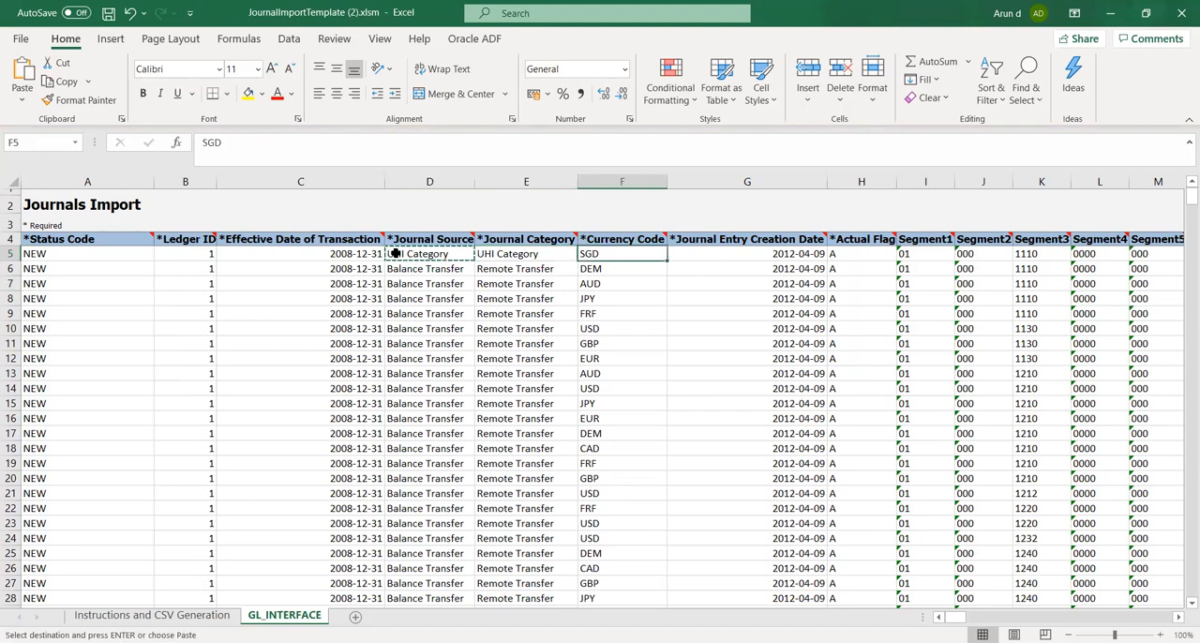
Set the Currency Code of the first journal row (F5) to USD
click(677, 341)
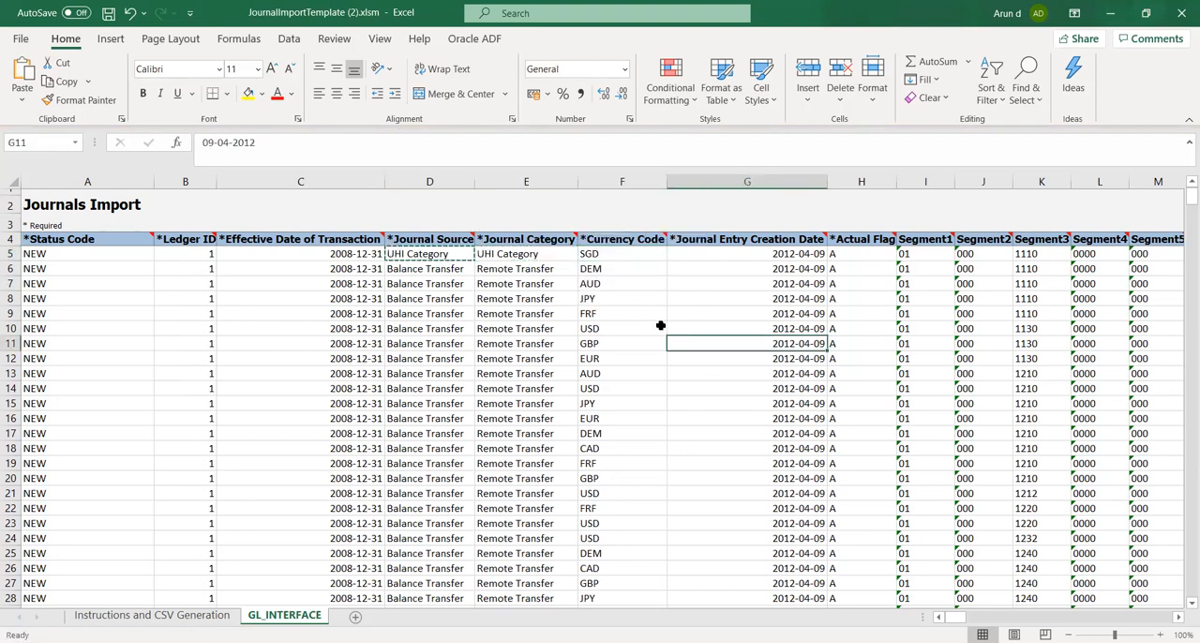
click(605, 252)
text(USD)
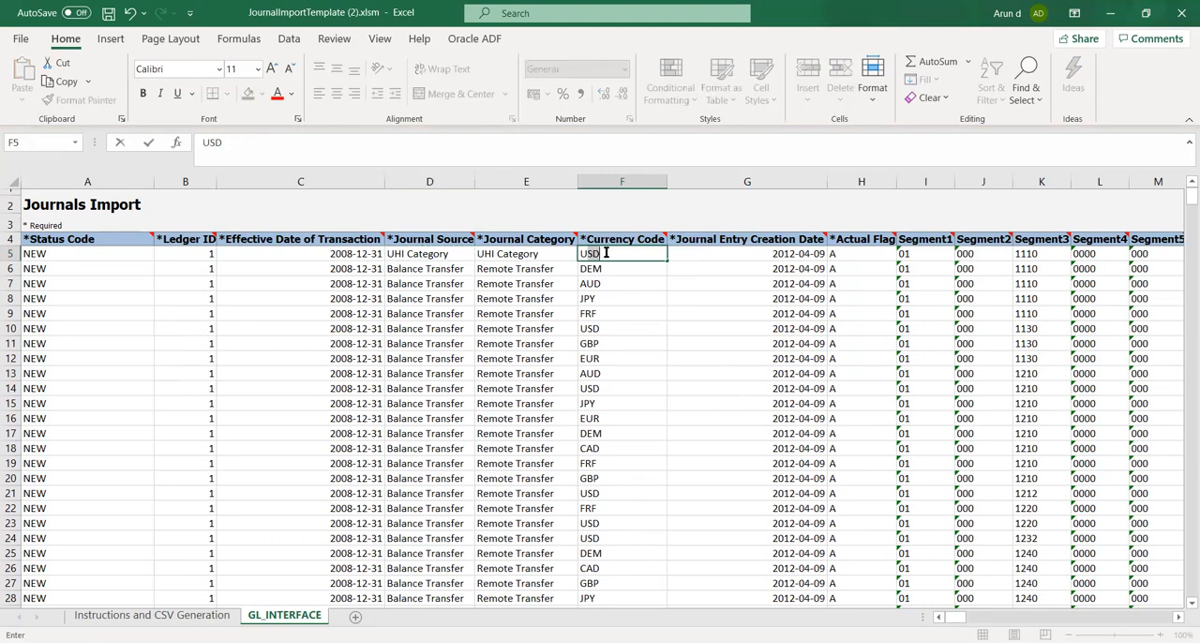
key(Right)
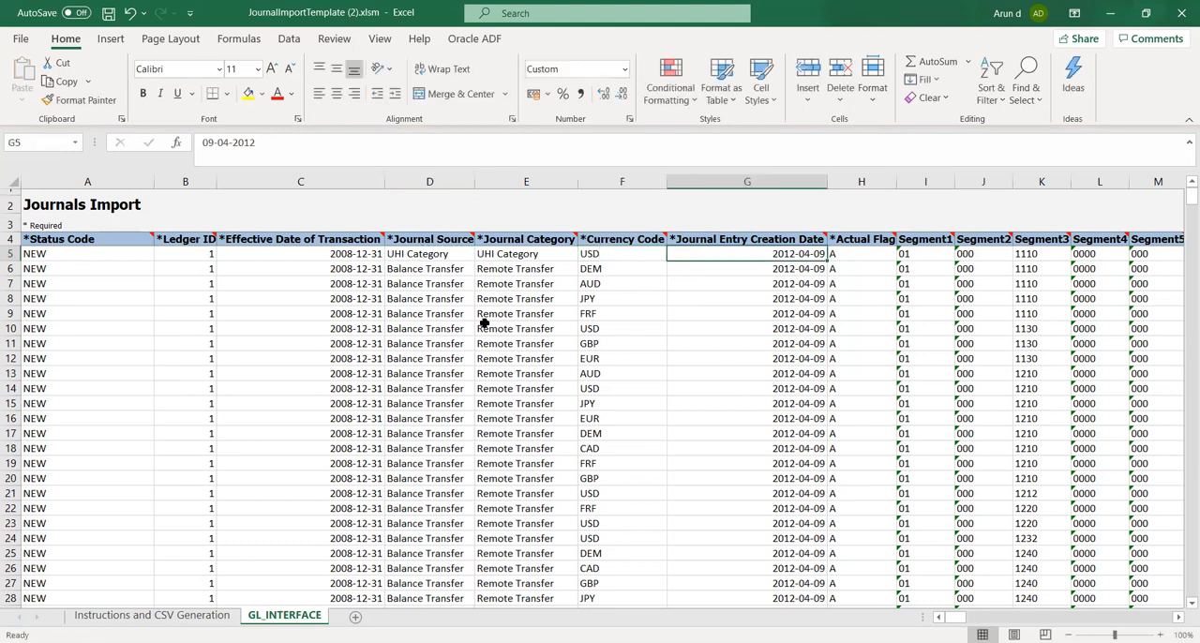
Set the first row's Effective Date of Transaction (C5) to 2020-10-08
click(358, 253)
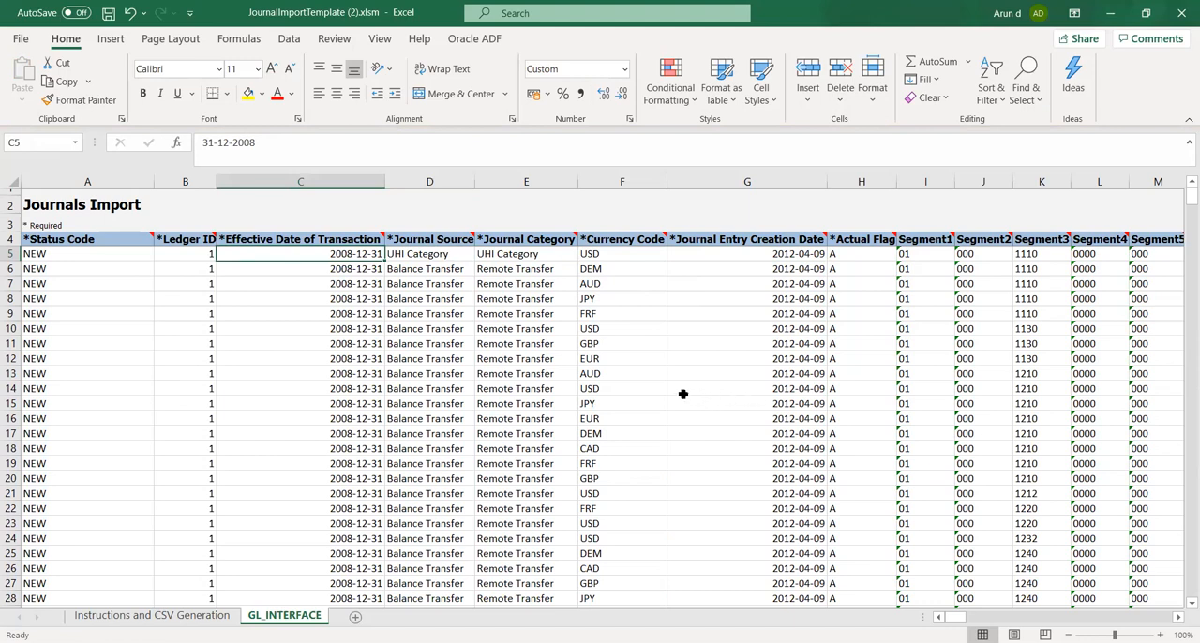
text(2020-)
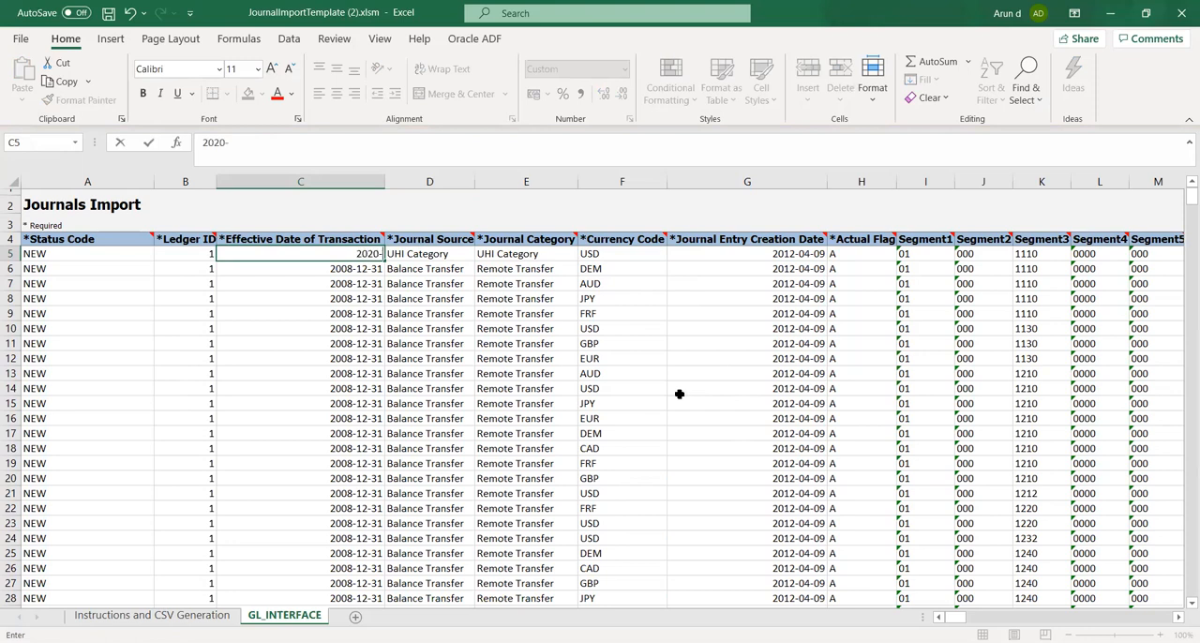
text(10-08)
key(Tab)
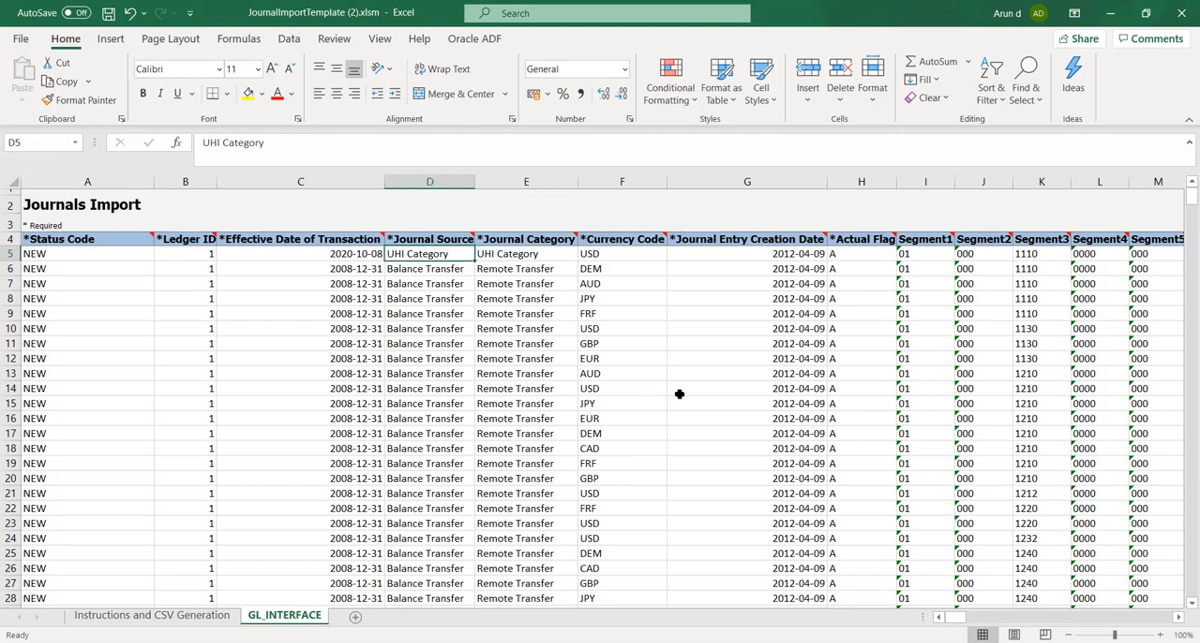
Correct the Journal Source of the first journal row (D5) to UHI Source
key(F2)
key(BackSpace)
key(BackSpace)
key(BackSpace)
key(BackSpace)
key(BackSpace)
key(BackSpace)
key(BackSpace)
key(BackSpace)
text(Source)
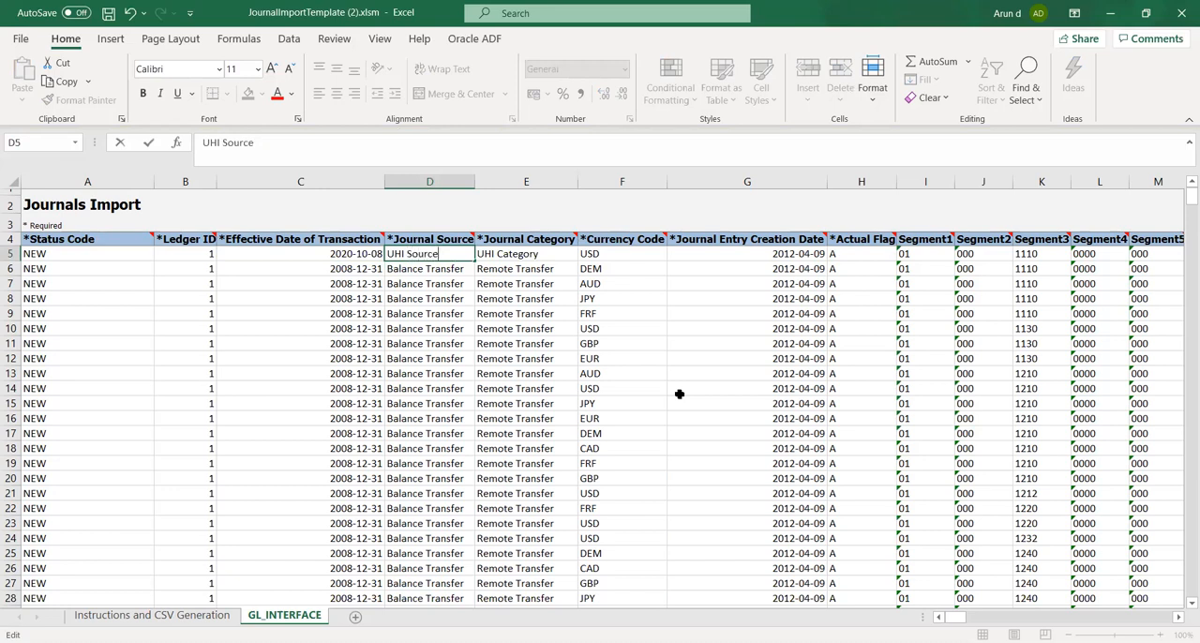
key(Tab)
Check the Status Code and Ledger ID values of the first journal row
key(Left)
key(Left)
key(Left)
key(Left)
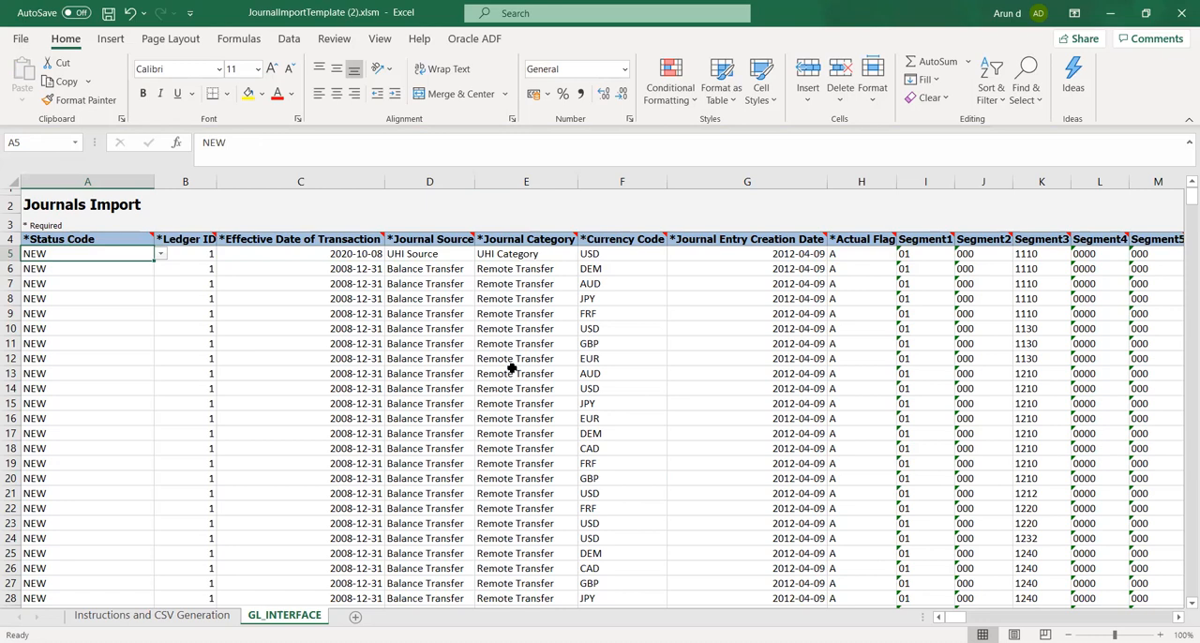
click(192, 253)
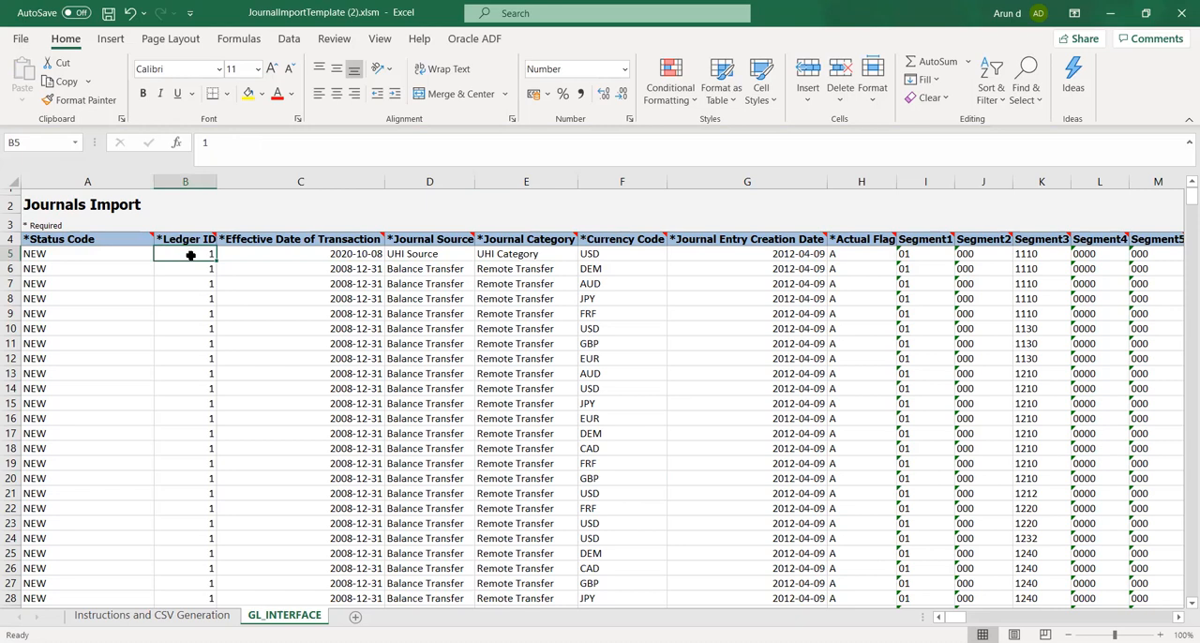
click(632, 31)
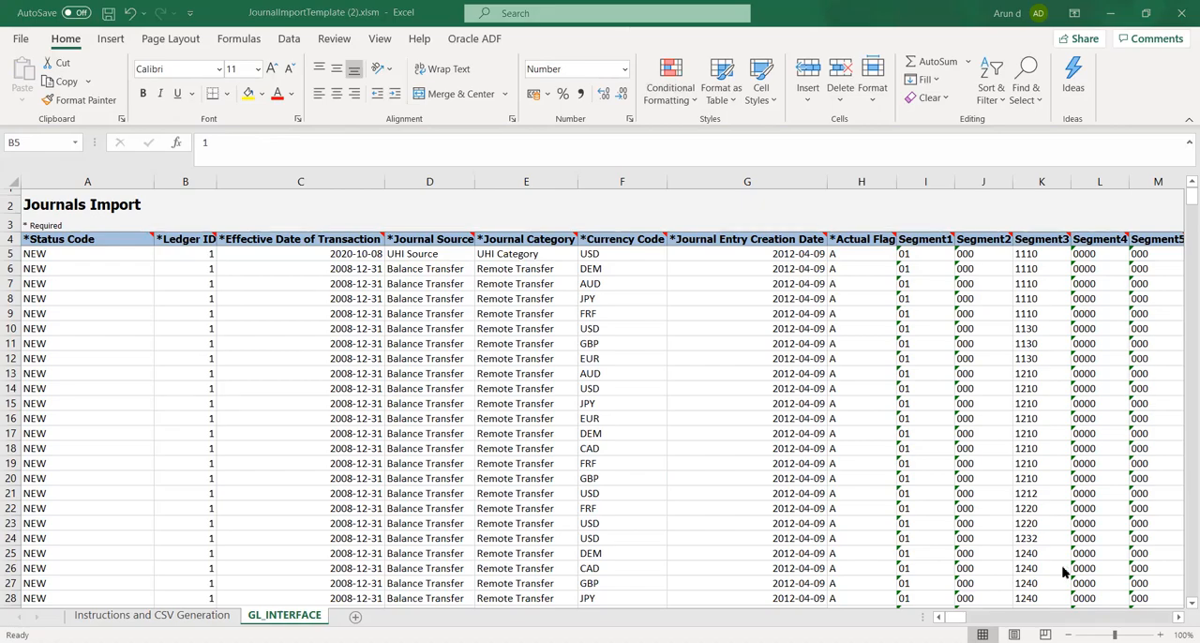
Switch to the implementation project in Chrome and open the Manage Primary Ledgers task under Define Accounting Configurations
key(alt+Tab)
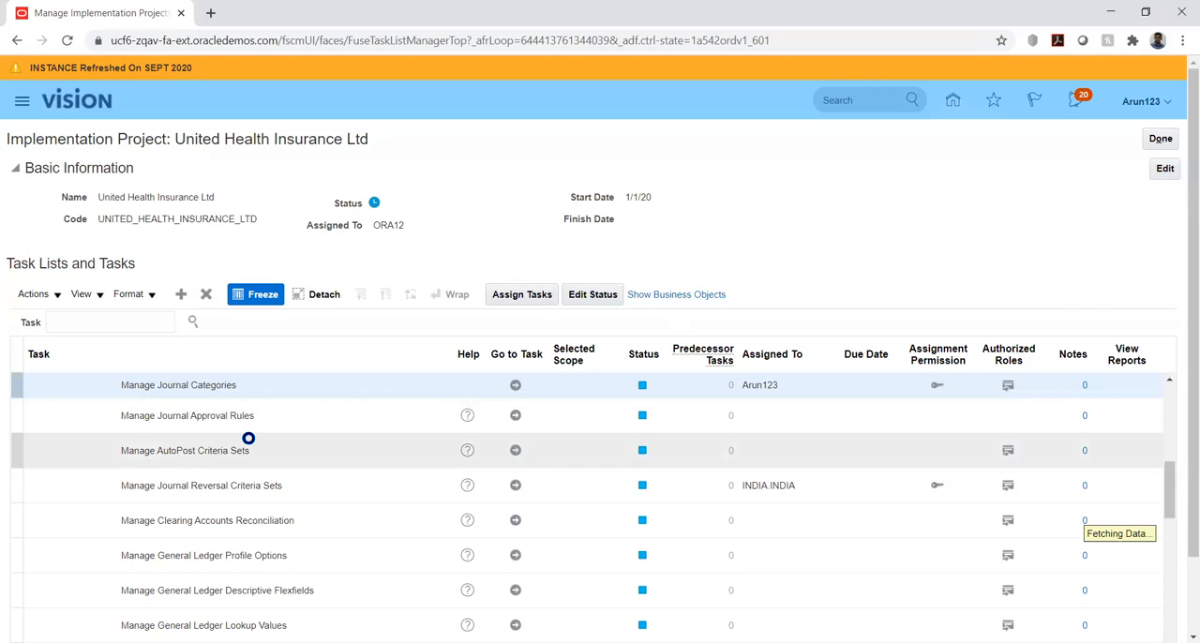
drag(1175, 509, 1167, 450)
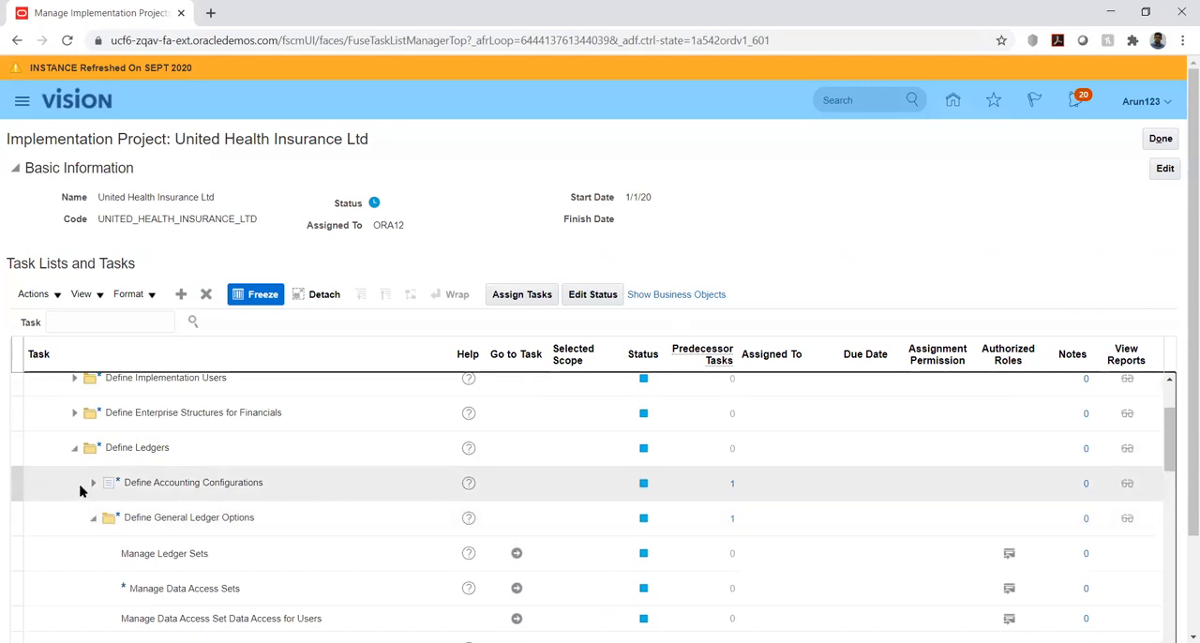
click(93, 483)
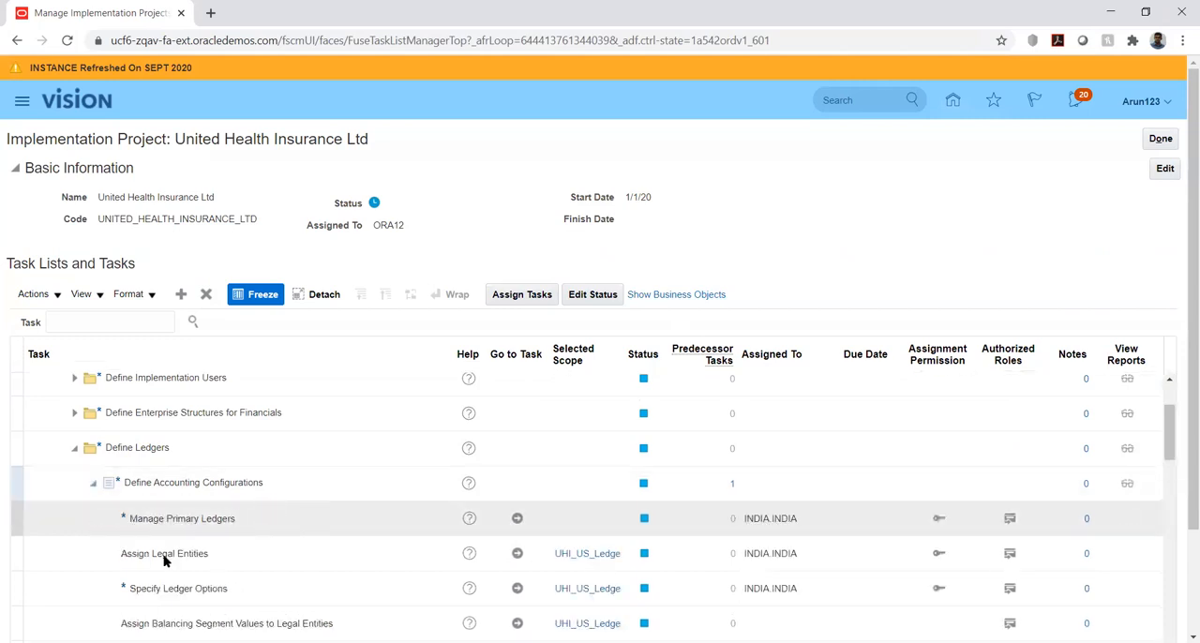
click(517, 521)
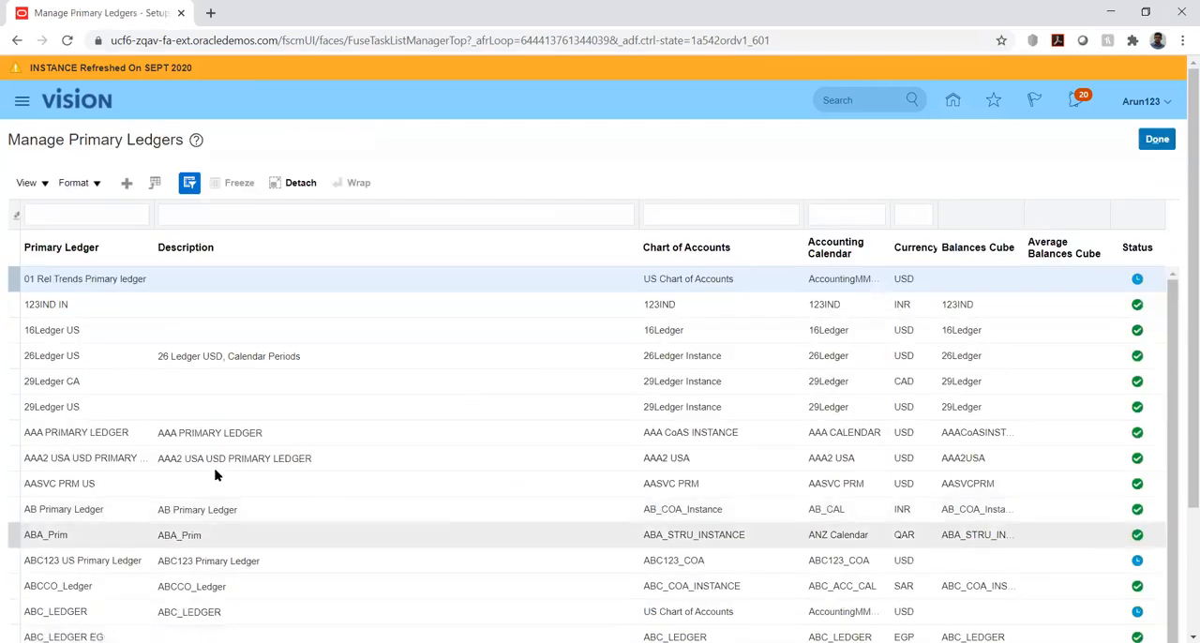
Filter the primary ledgers by the name UHI
click(69, 217)
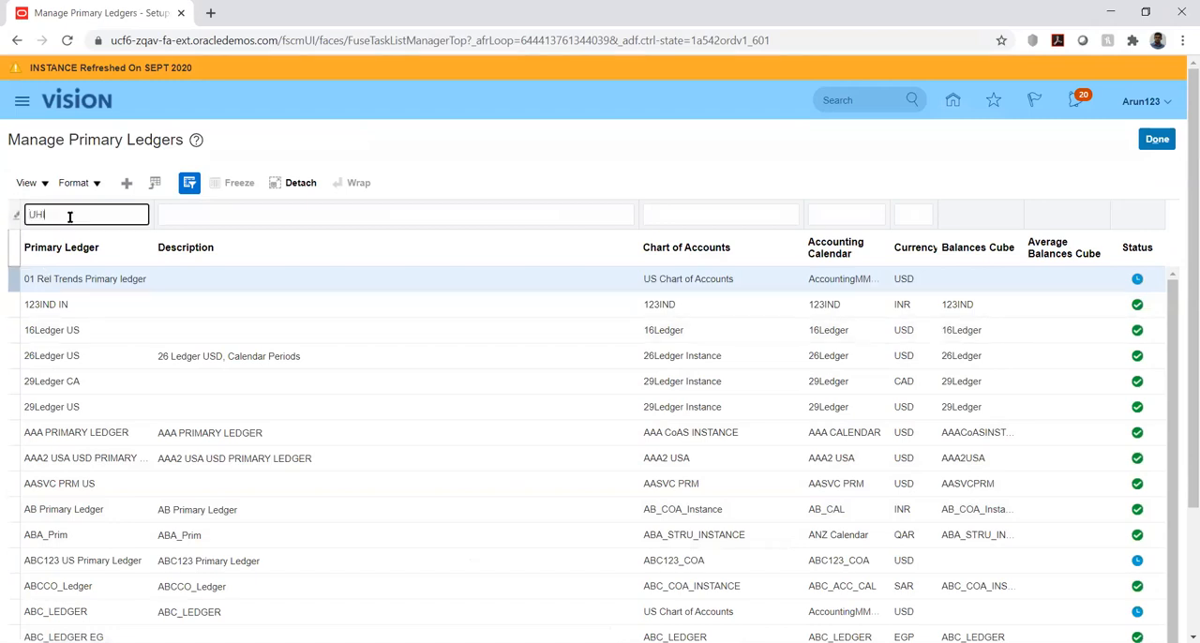
text(UHI)
key(Return)
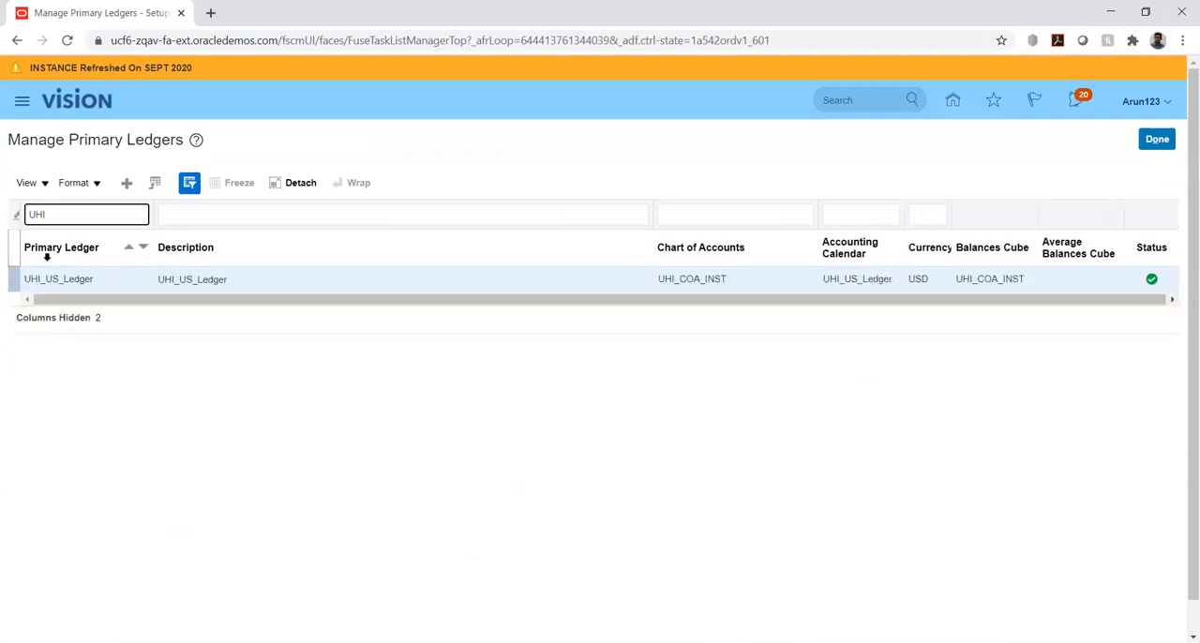
View the record information of the UHI_US_Ledger primary ledger and close it
click(40, 184)
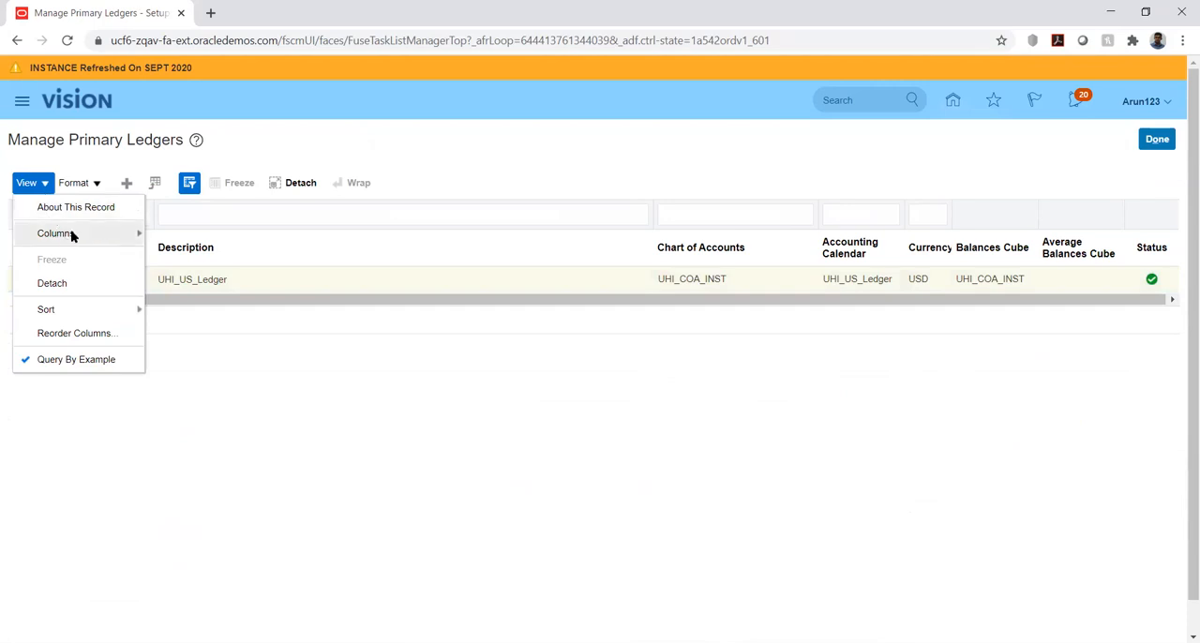
click(70, 212)
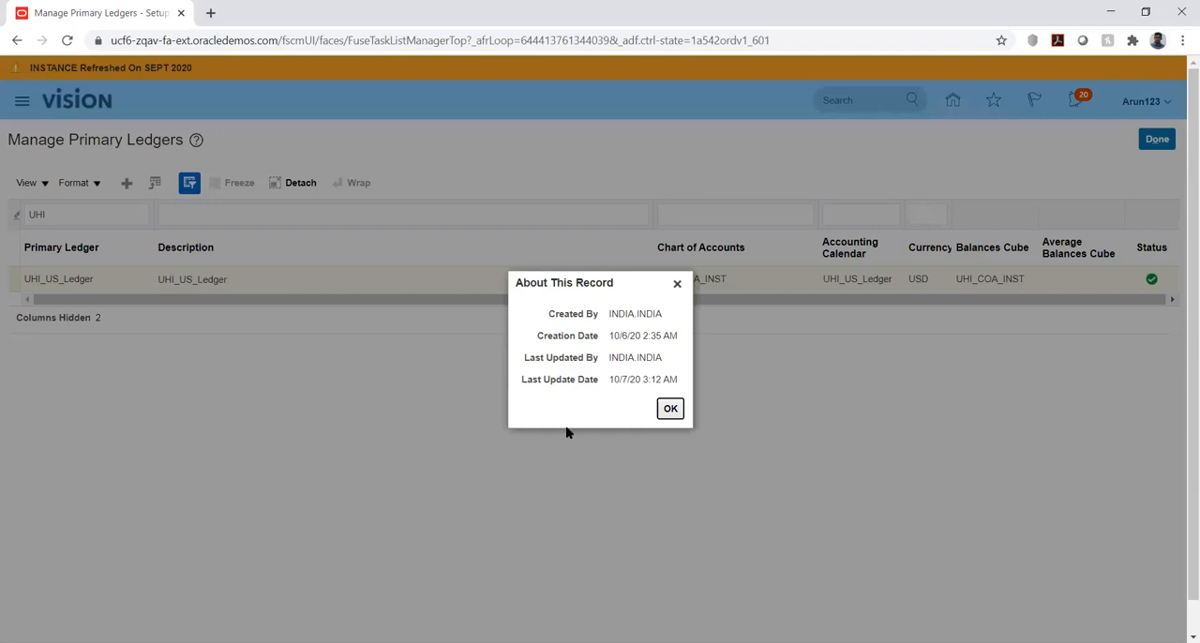
click(668, 409)
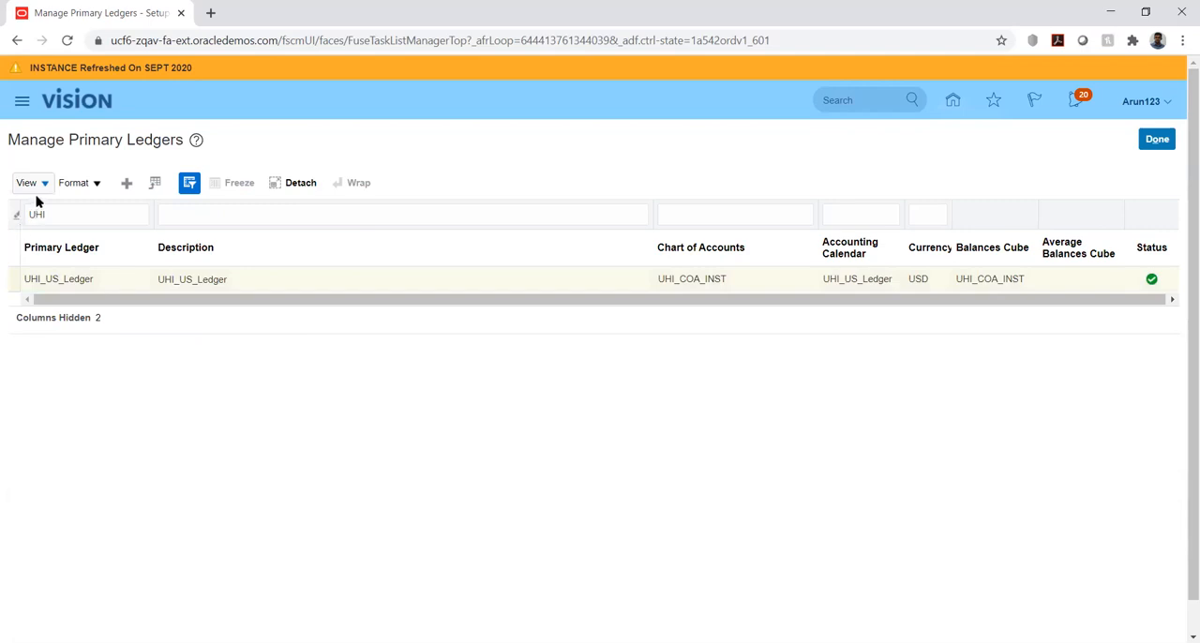
Show the Ledger ID column in the Manage Primary Ledgers table
click(76, 193)
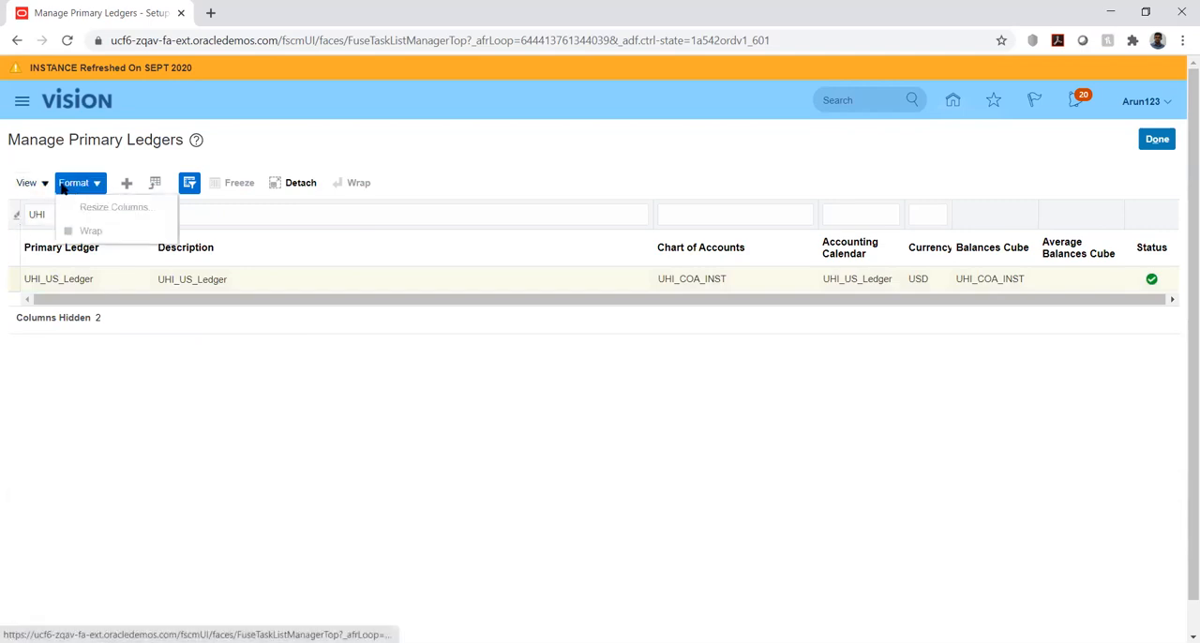
click(28, 185)
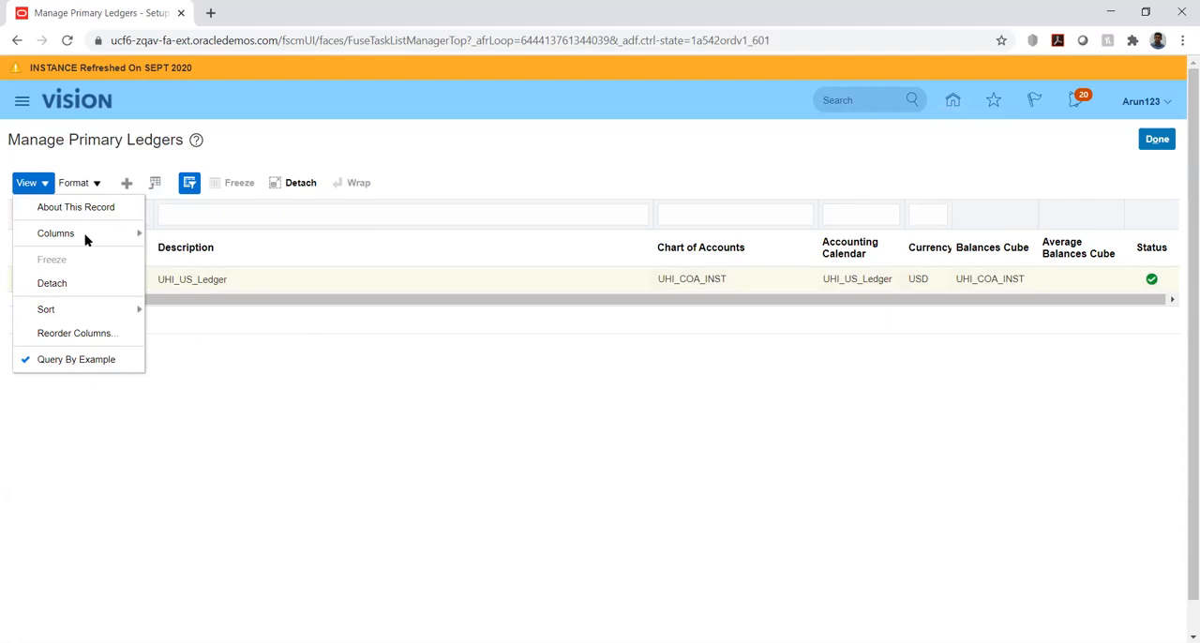
mouse_move(85, 238)
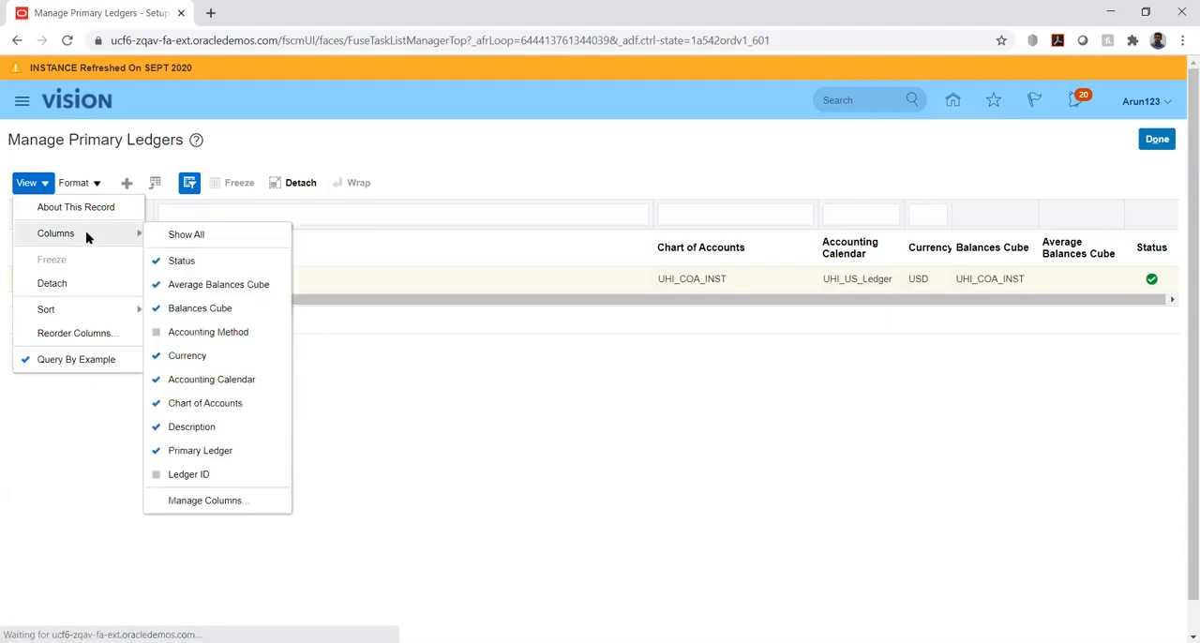
click(183, 479)
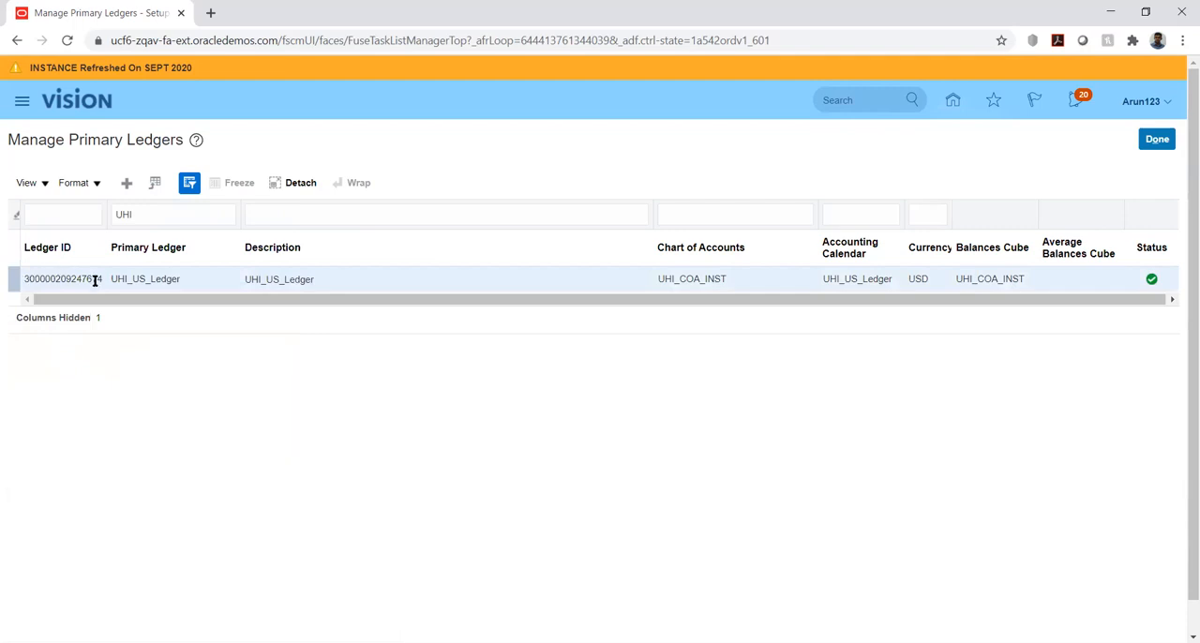
Copy the Ledger ID of the UHI_US_Ledger primary ledger
drag(23, 279, 107, 287)
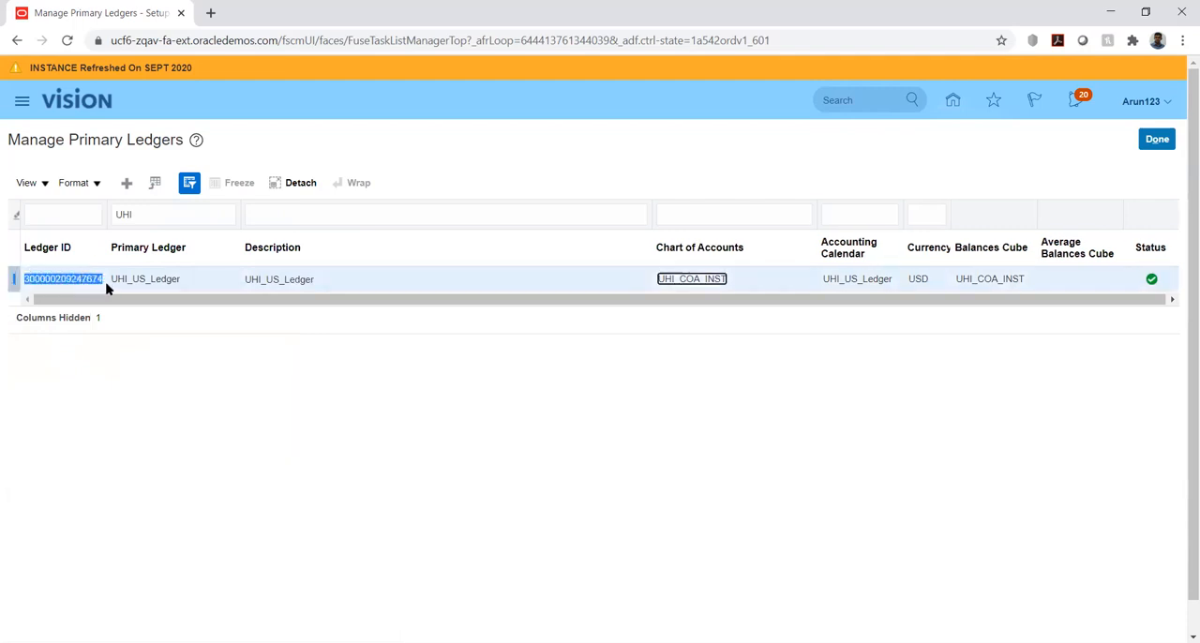
click(141, 357)
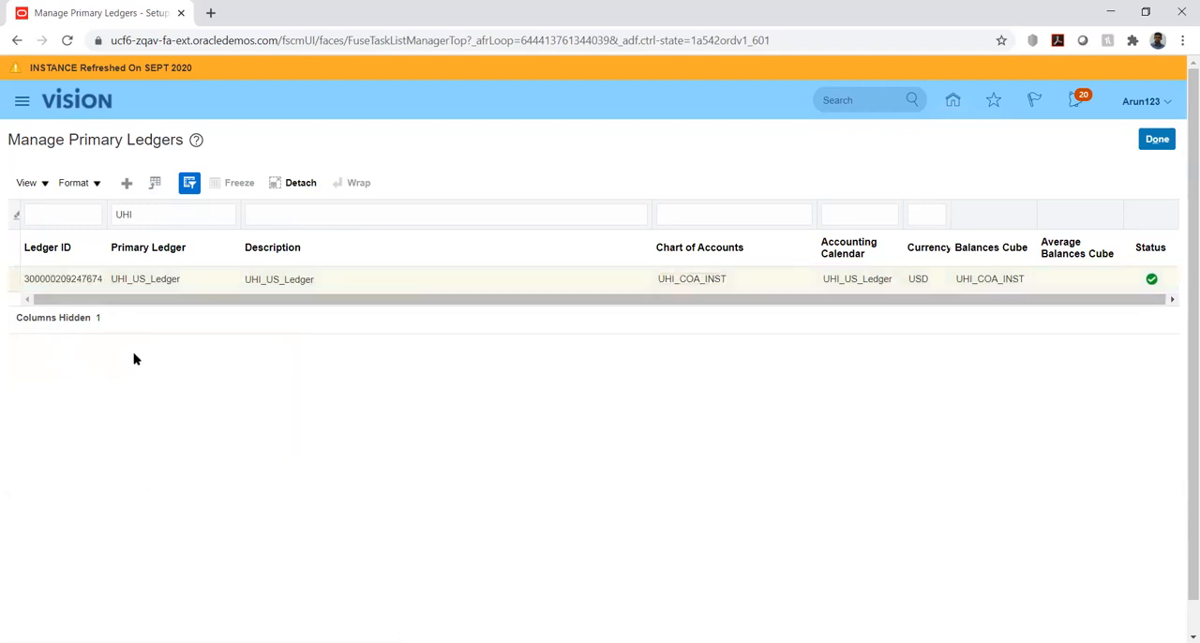
click(61, 280)
double_click(61, 281)
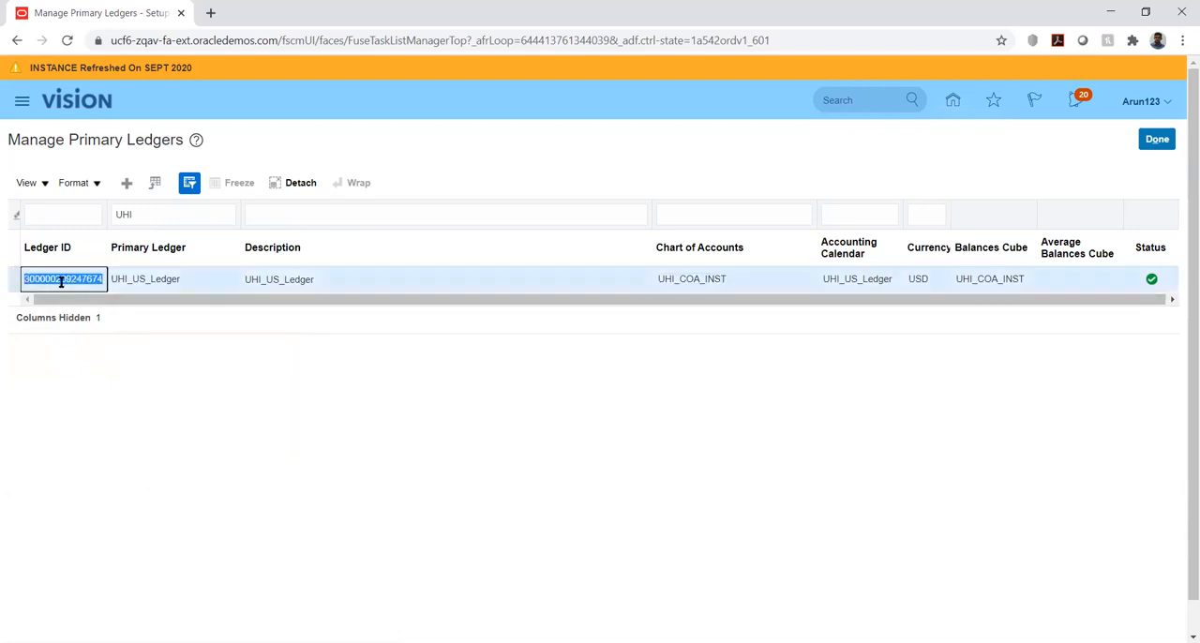
click(166, 434)
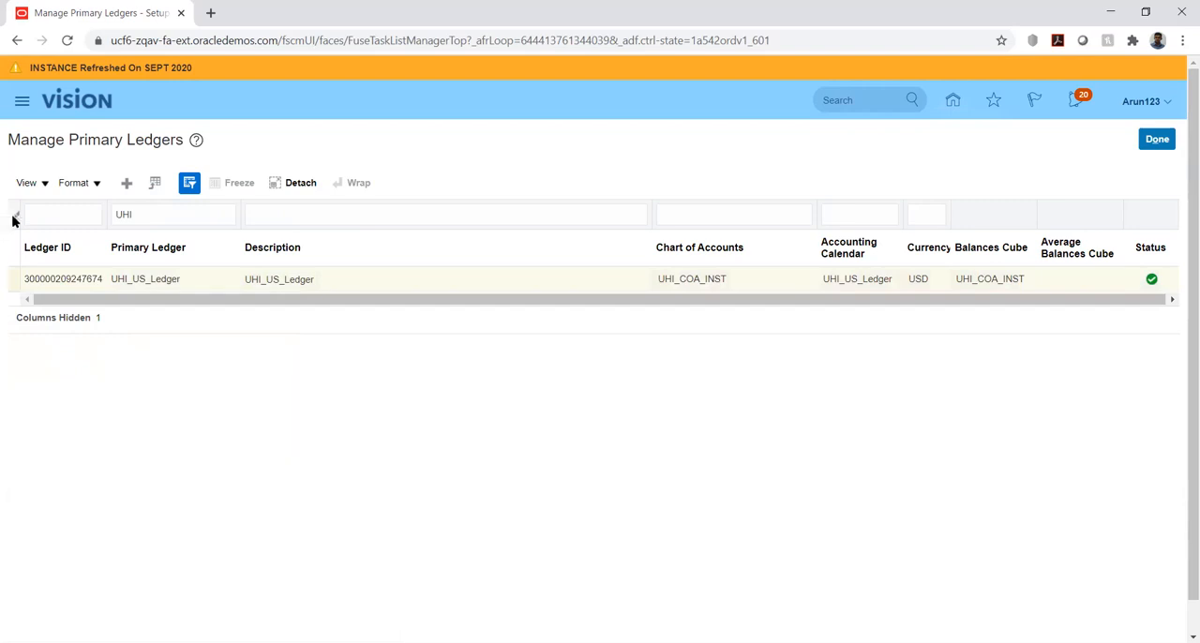
Review which columns can be displayed in the primary ledgers table and close the list
click(42, 187)
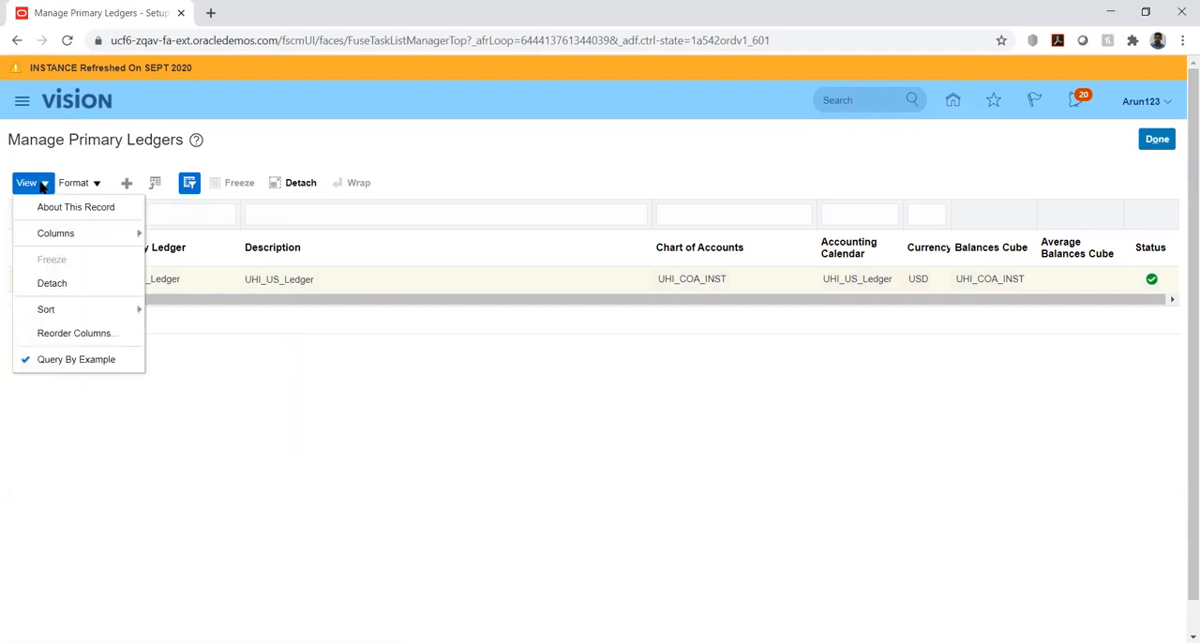
click(74, 236)
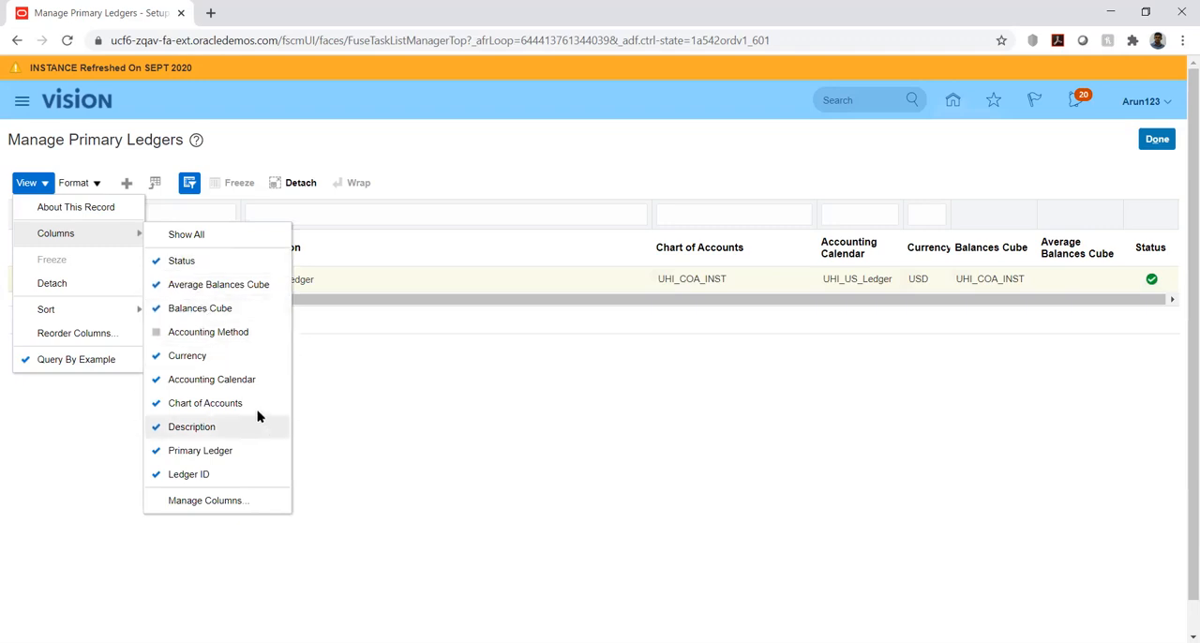
click(490, 453)
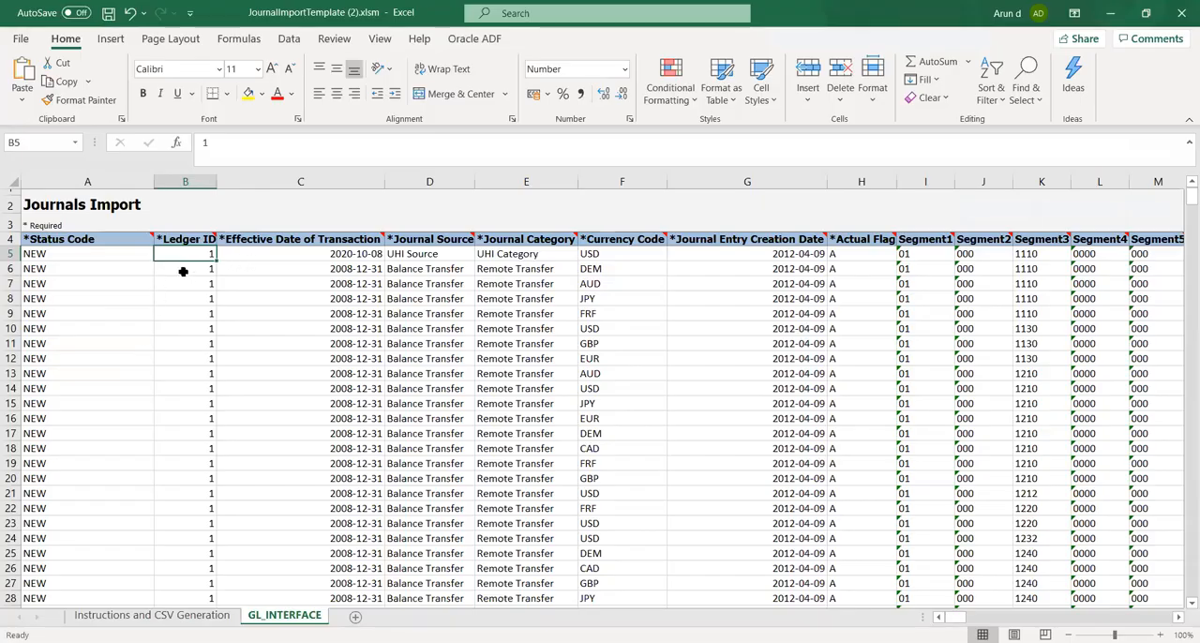
Switch to the Excel journal import template, try to paste the copied ledger ID into cell B5 and widen column B, and undo both
key(ctrl+v)
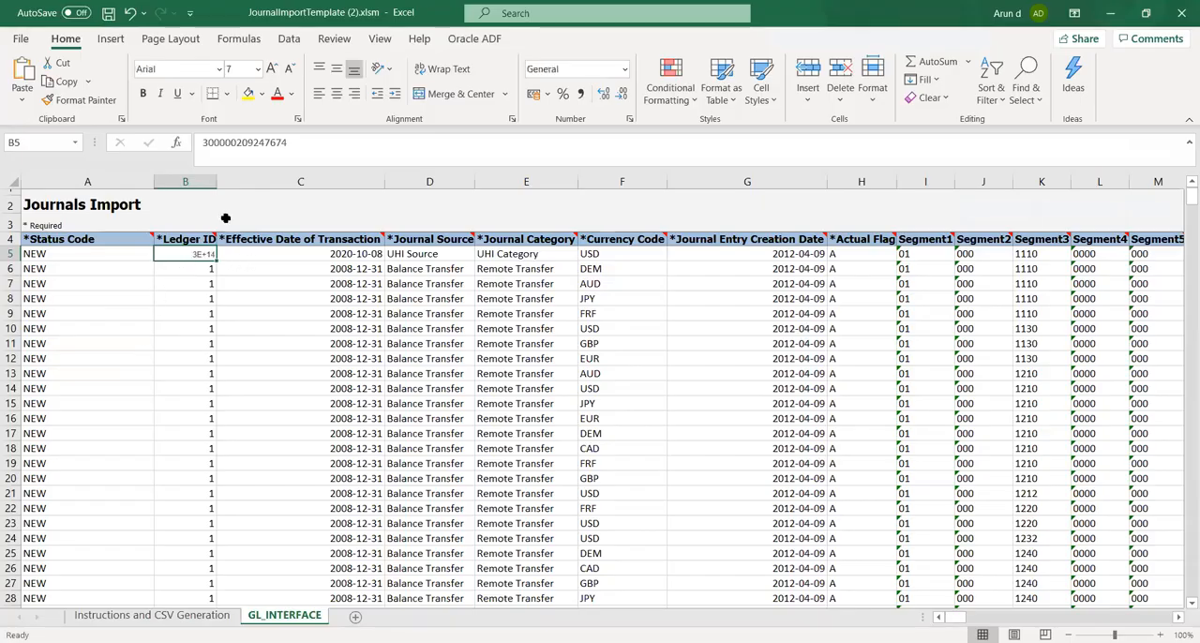
drag(216, 181, 219, 181)
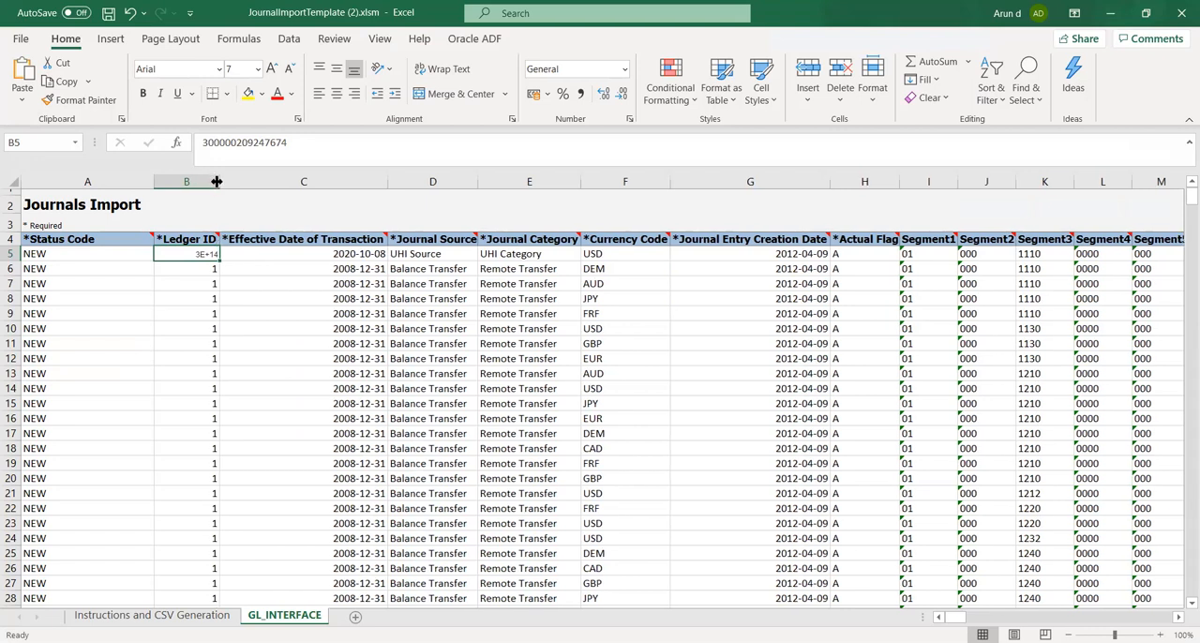
click(197, 328)
click(170, 254)
key(ctrl+z)
key(ctrl+z)
click(210, 327)
click(186, 253)
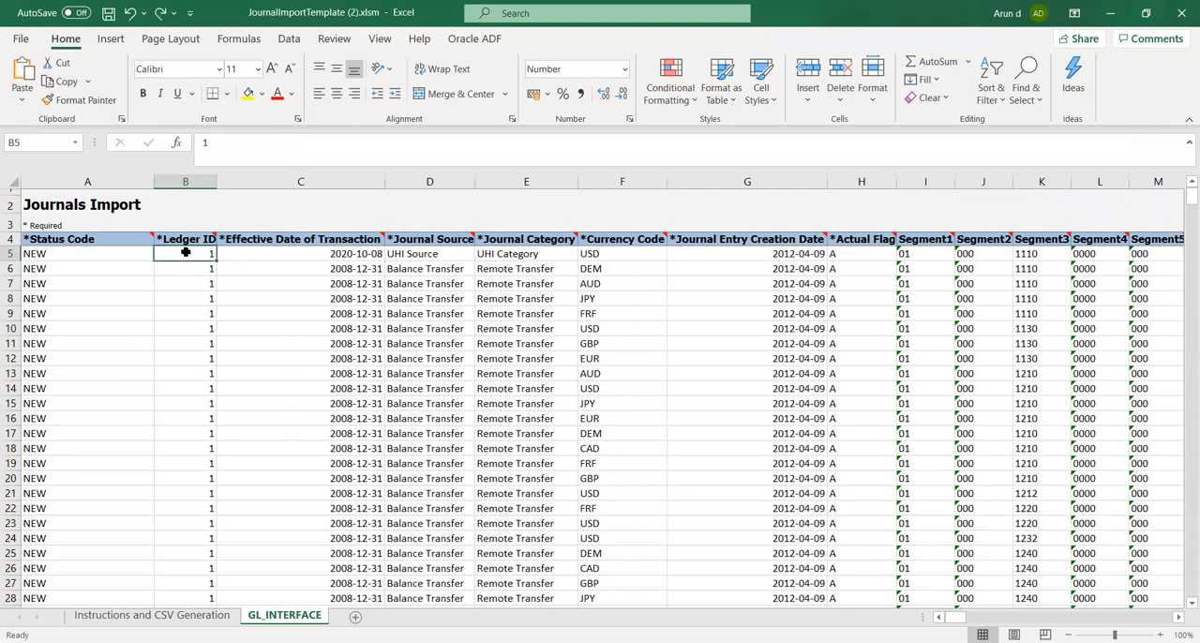
click(241, 140)
key(BackSpace)
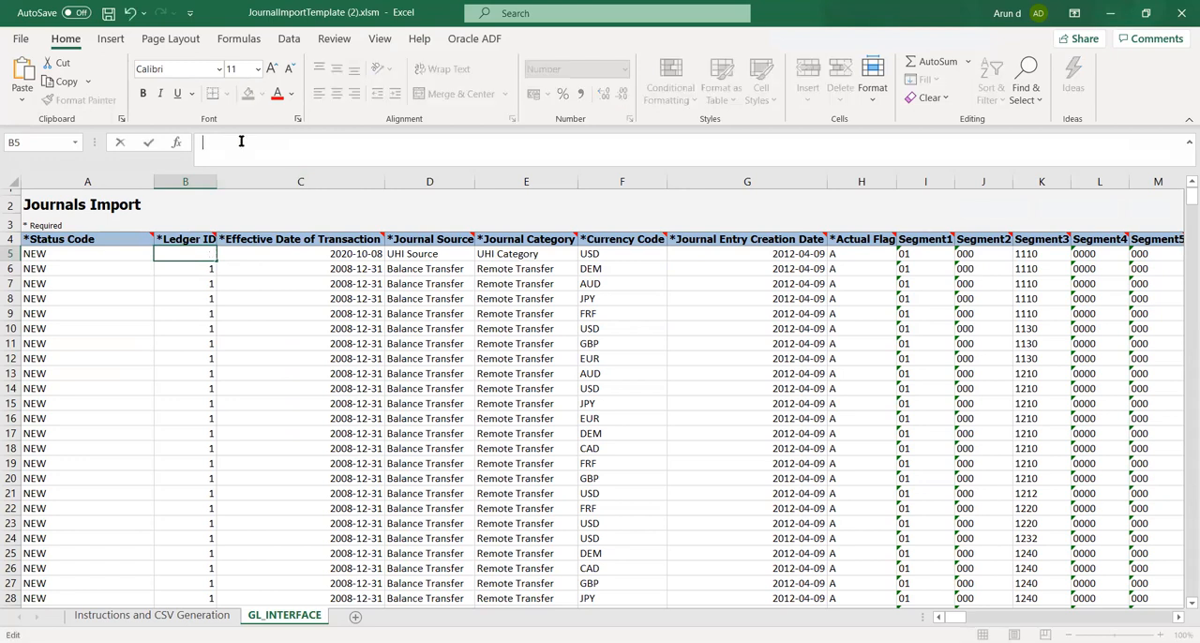
key(ctrl+v)
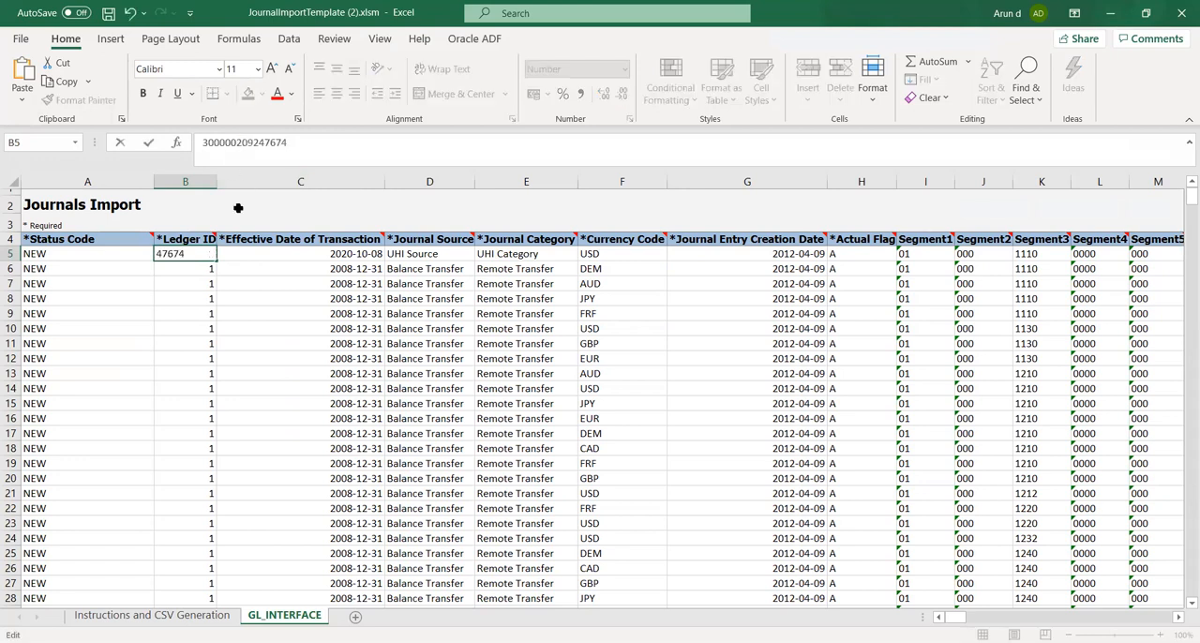
click(251, 311)
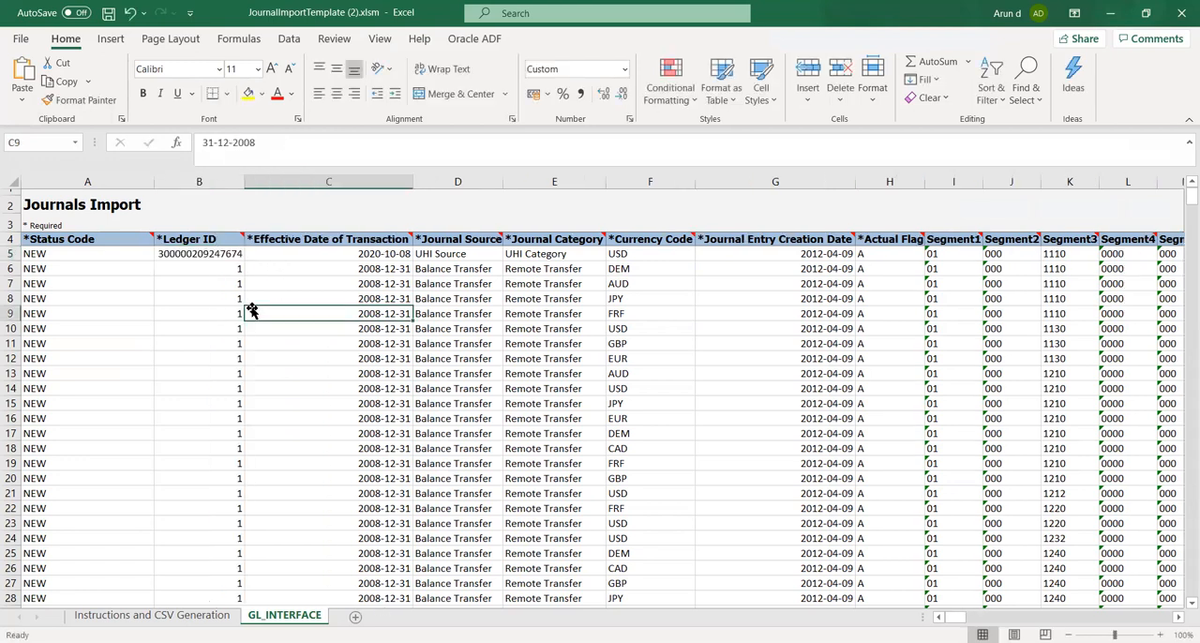
click(181, 315)
Copy the first journal row's Effective Date of Transaction, 2020-10-08, into its Journal Entry Creation Date in cell G5
click(344, 255)
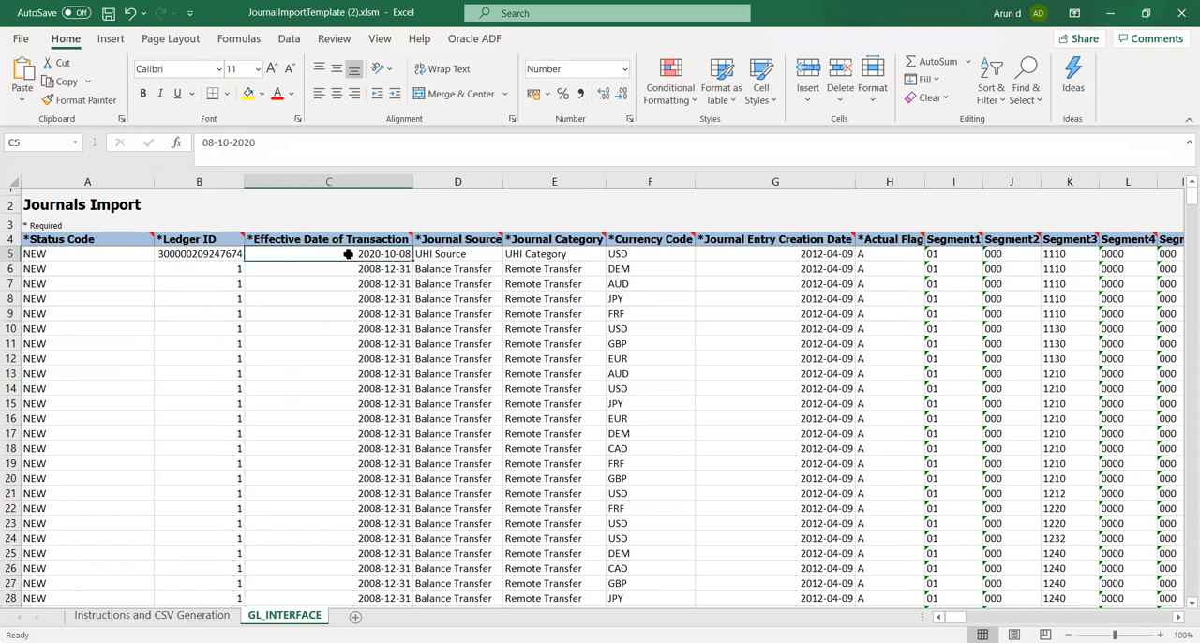
key(Tab)
key(Tab)
key(Tab)
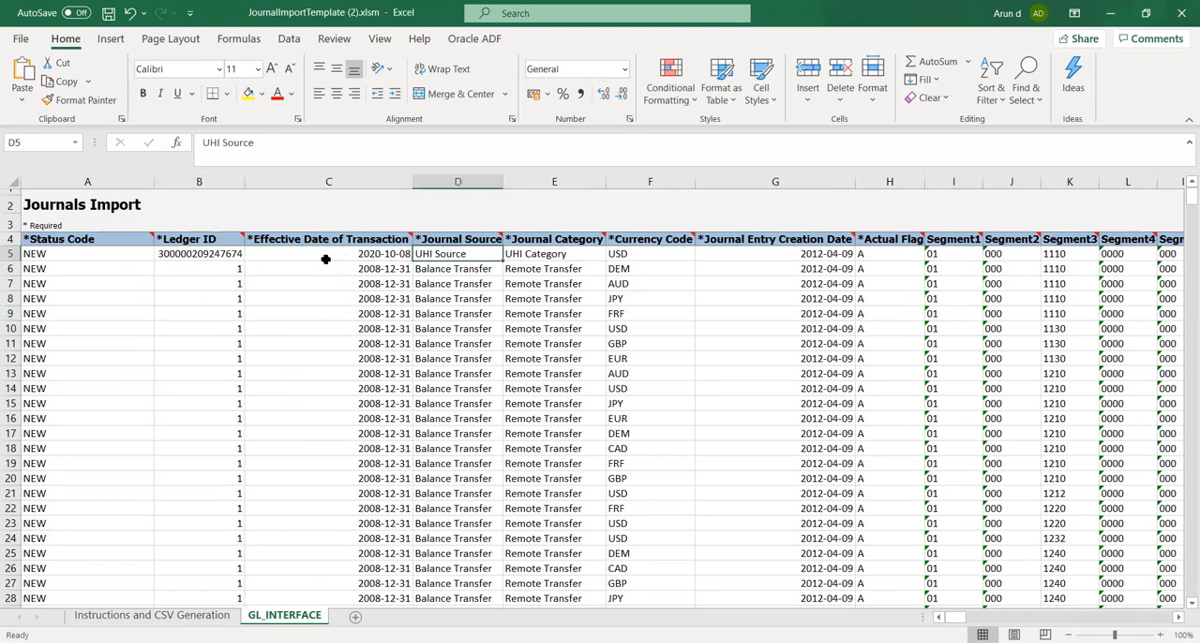
key(Tab)
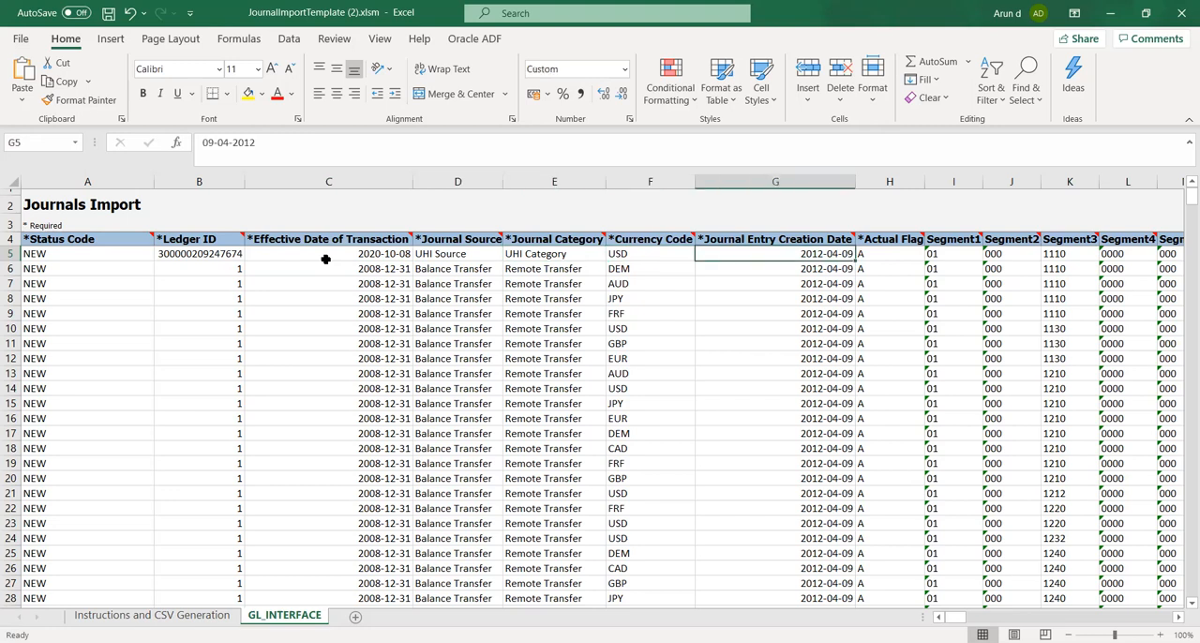
key(Tab)
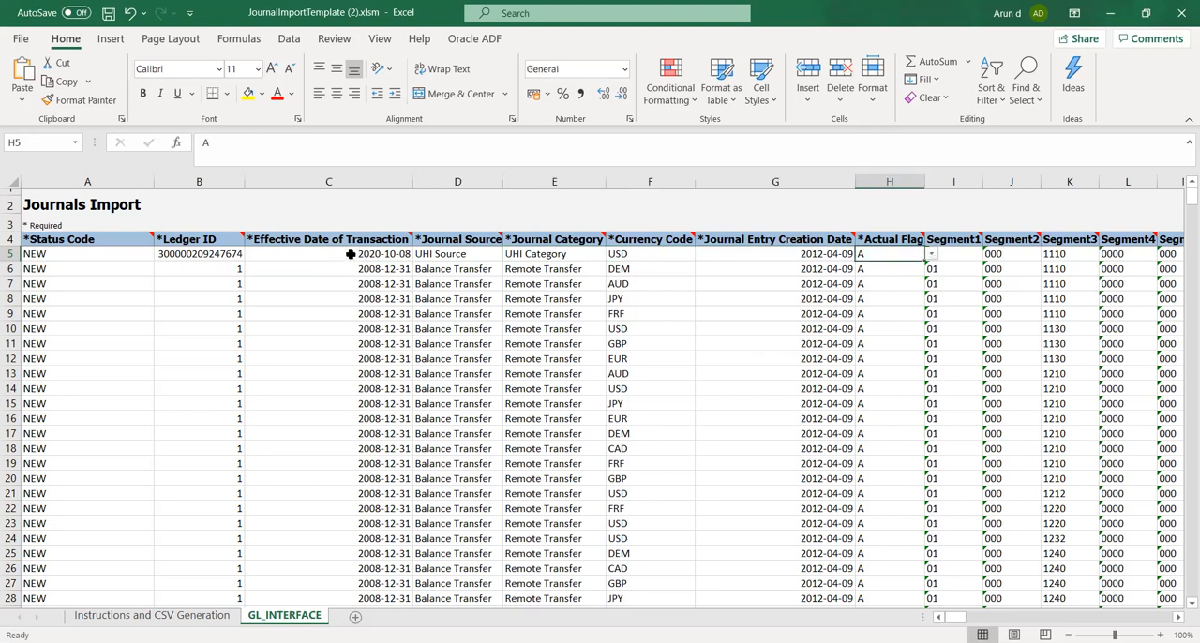
click(349, 254)
key(ctrl+c)
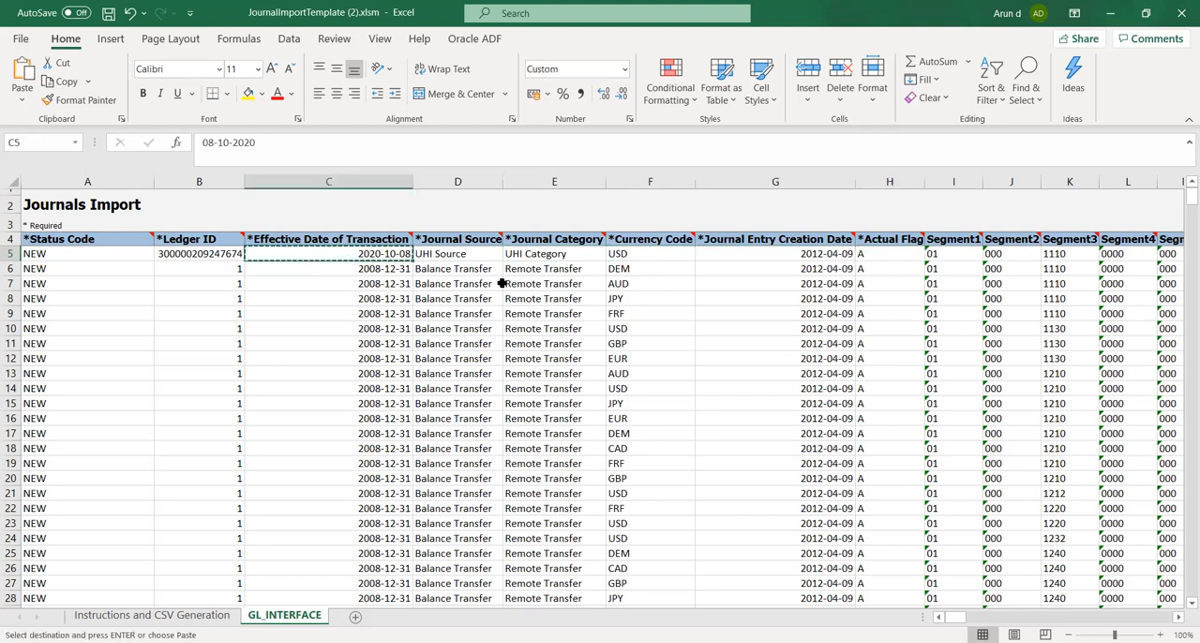
click(748, 254)
key(ctrl+v)
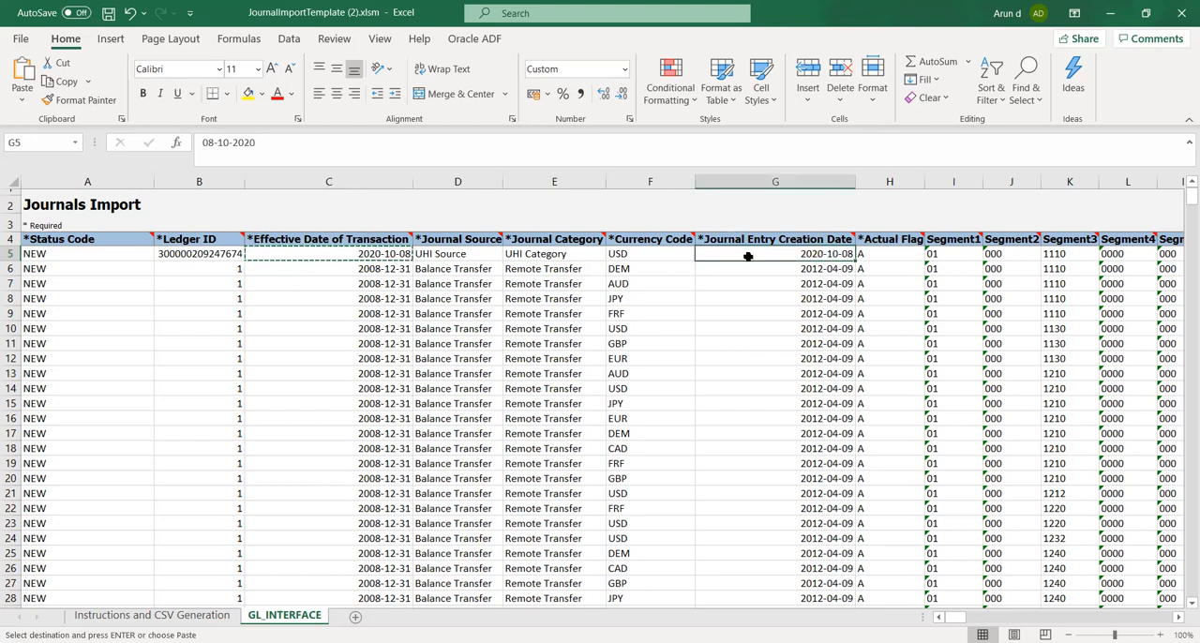
Choose A as the Actual Flag of the first journal row
key(Right)
key(Right)
key(Right)
key(Right)
key(Right)
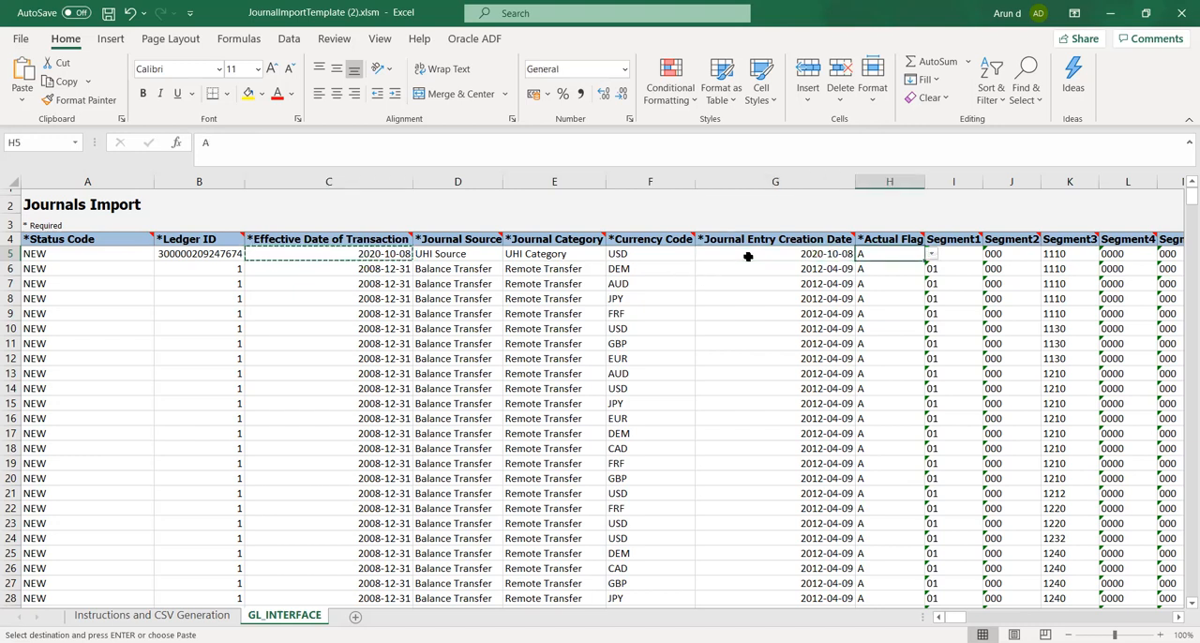
key(Right)
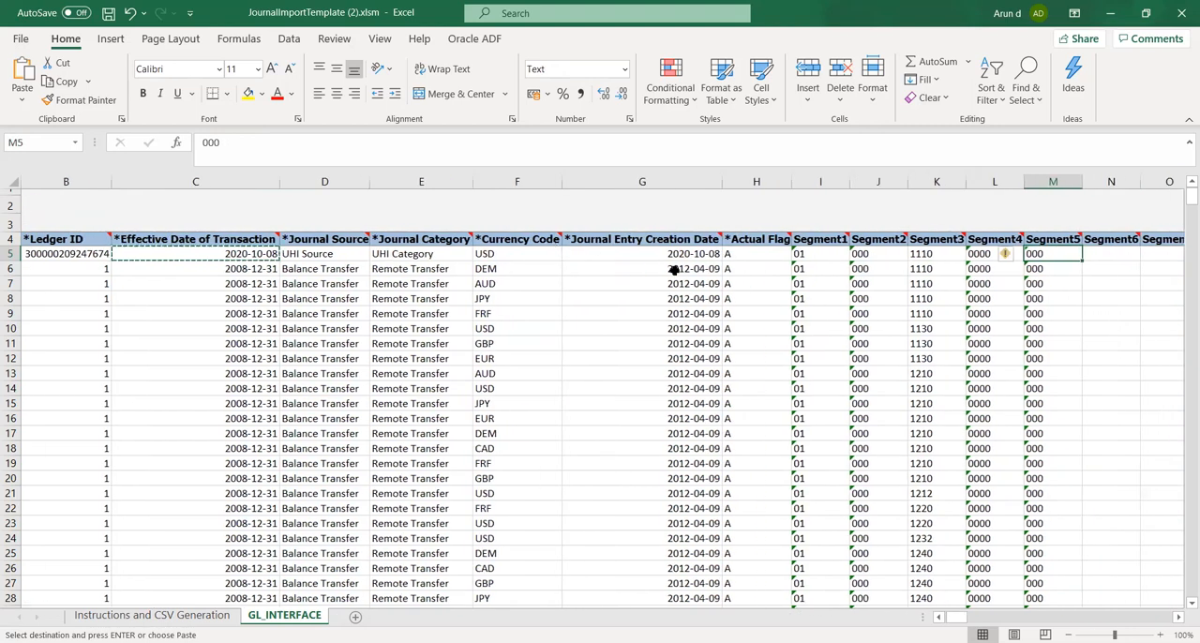
click(759, 255)
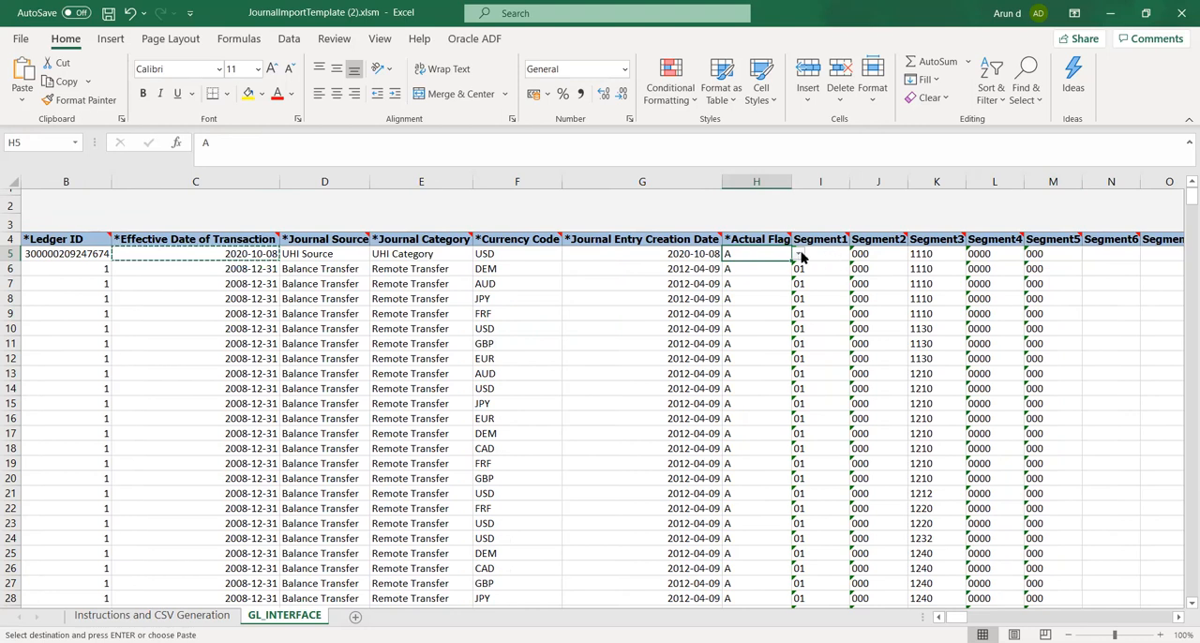
click(797, 254)
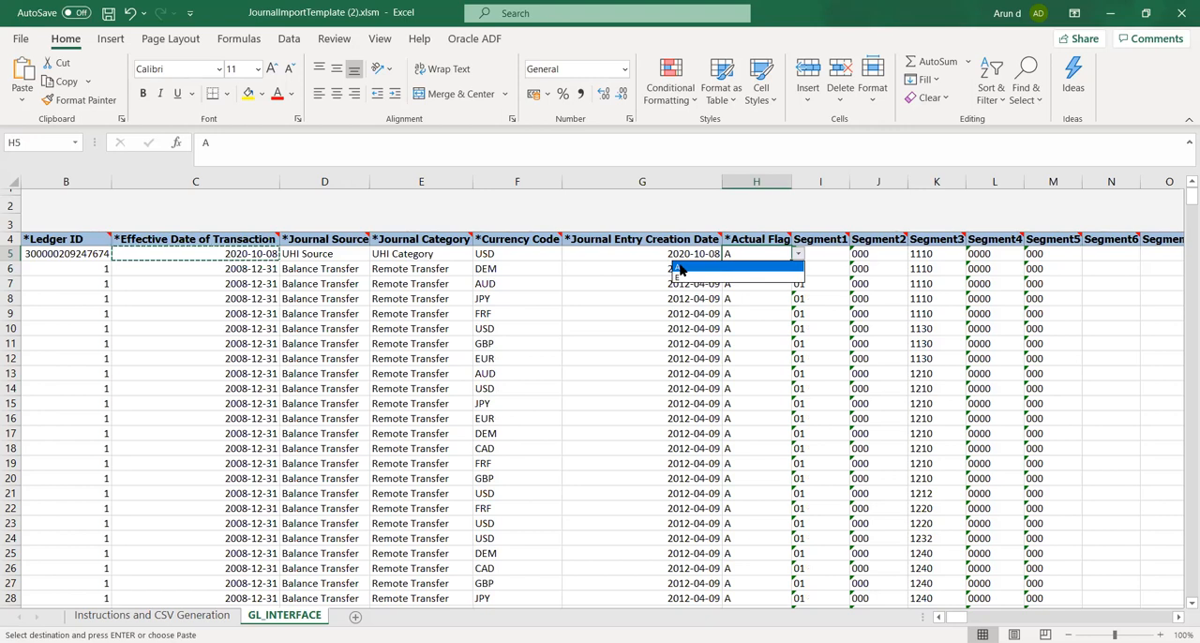
click(681, 270)
Set Segment1 of the first journal row to 1000
click(823, 255)
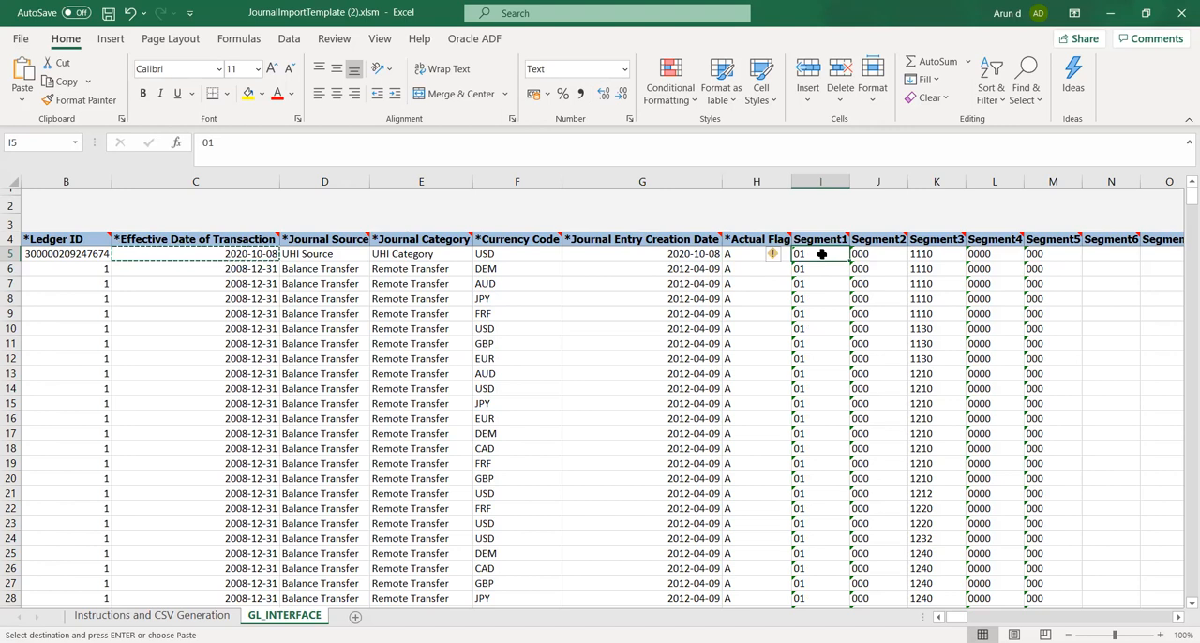
text(100)
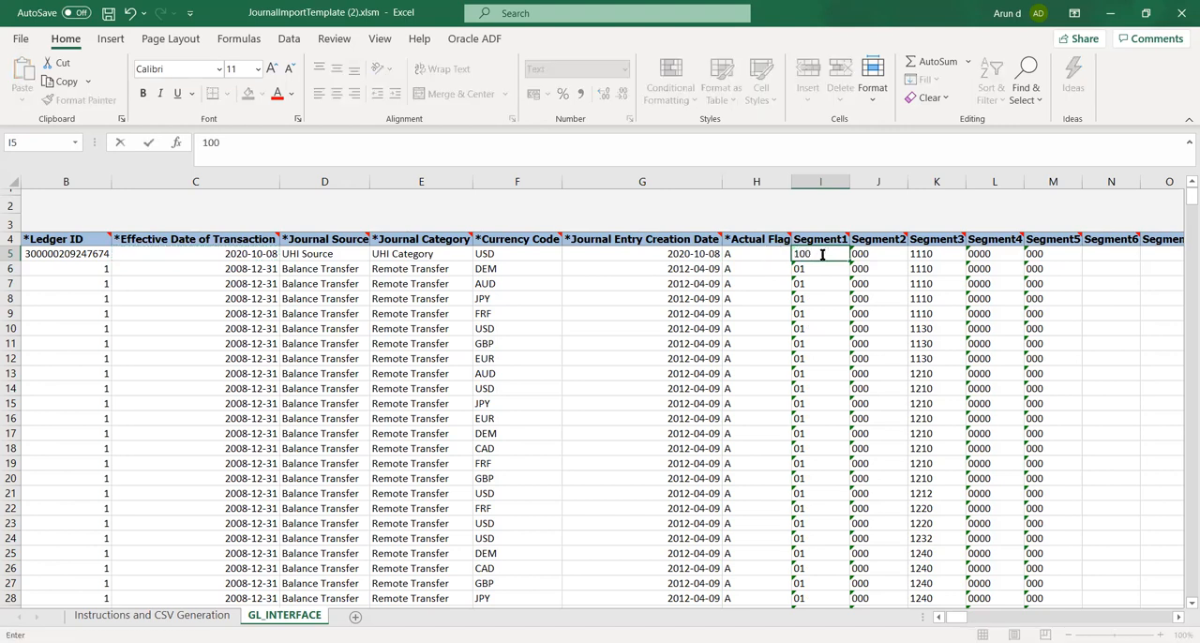
text(0)
key(Tab)
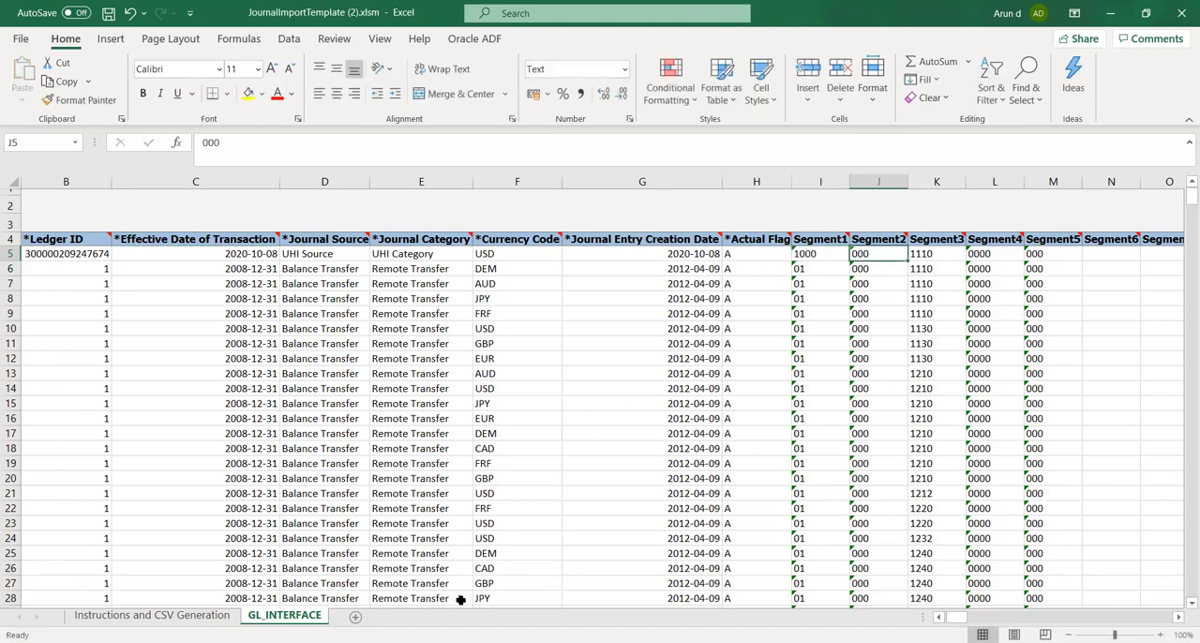
click(458, 641)
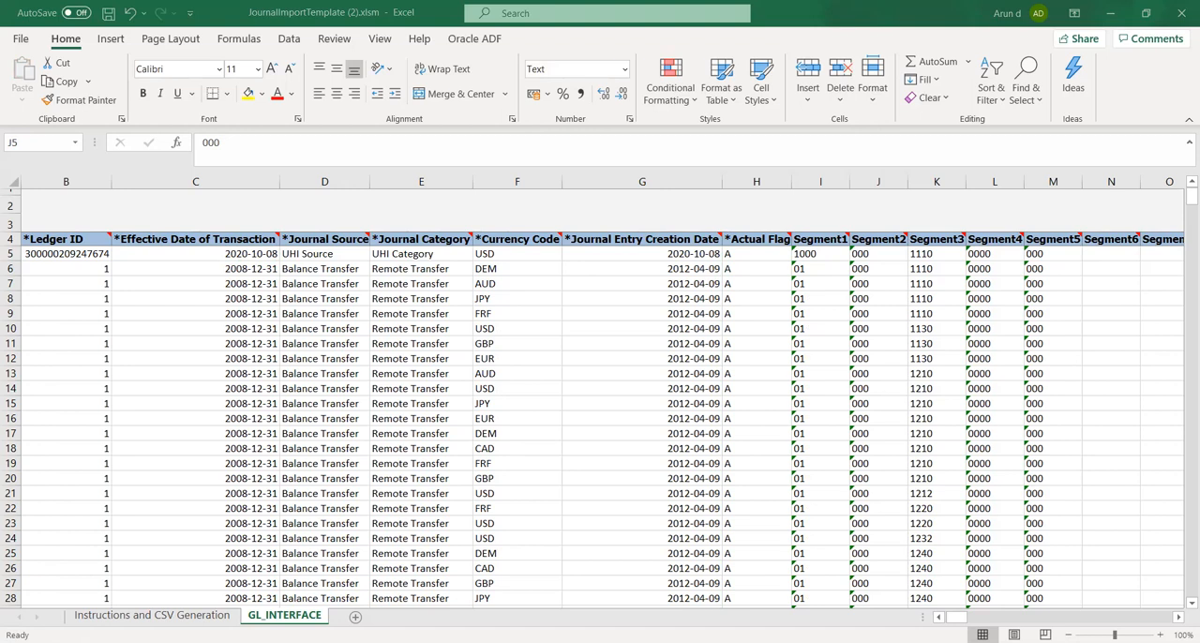
click(433, 317)
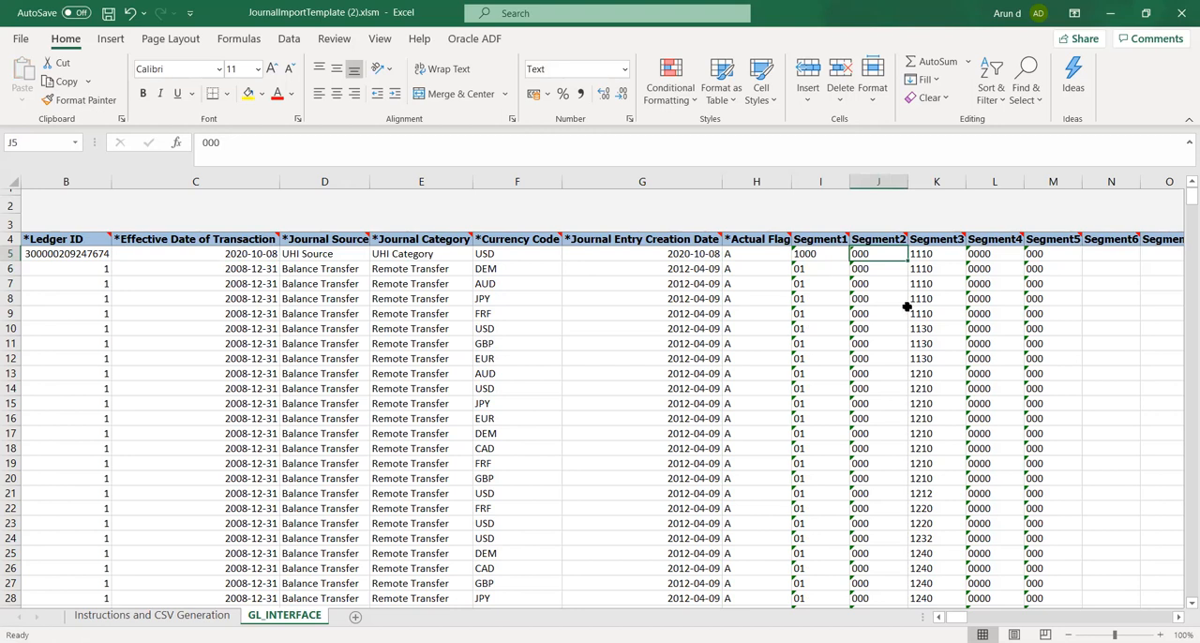
click(452, 641)
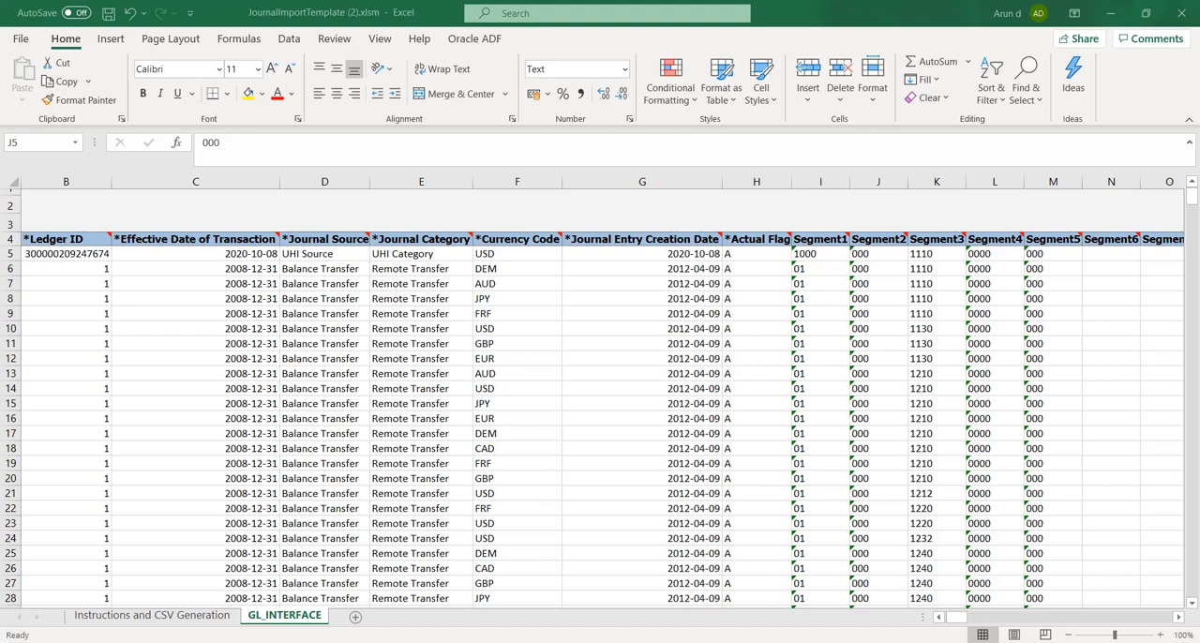
Set Segment2 to 100 and Segment3 to 1510 in the first journal row
text(100)
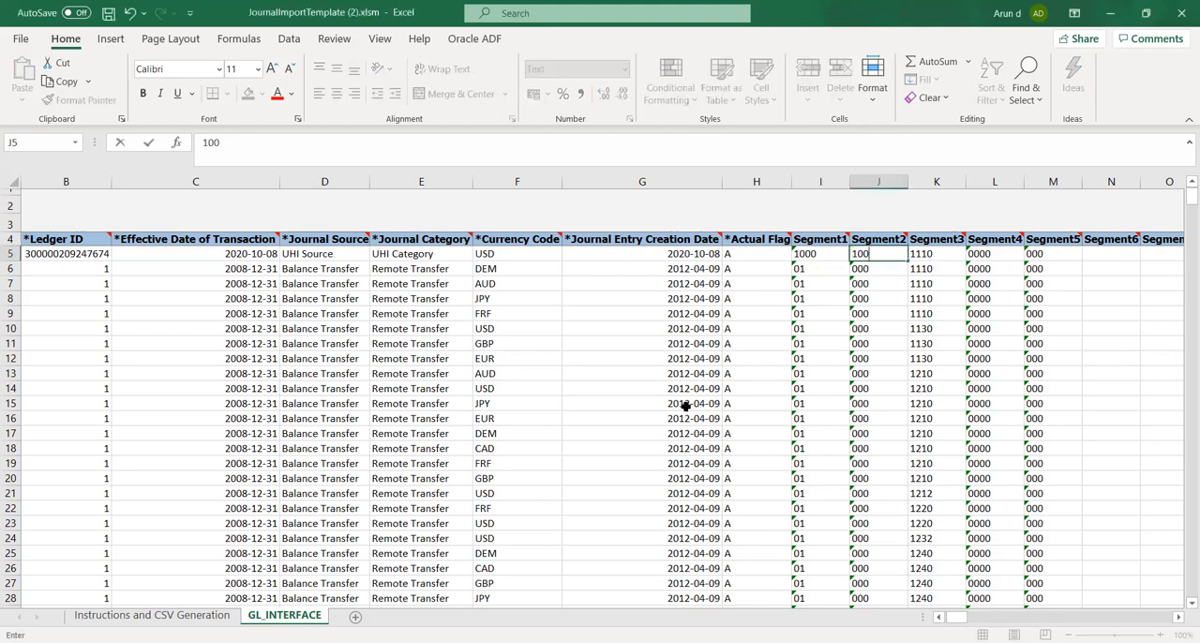
key(Tab)
text(1)
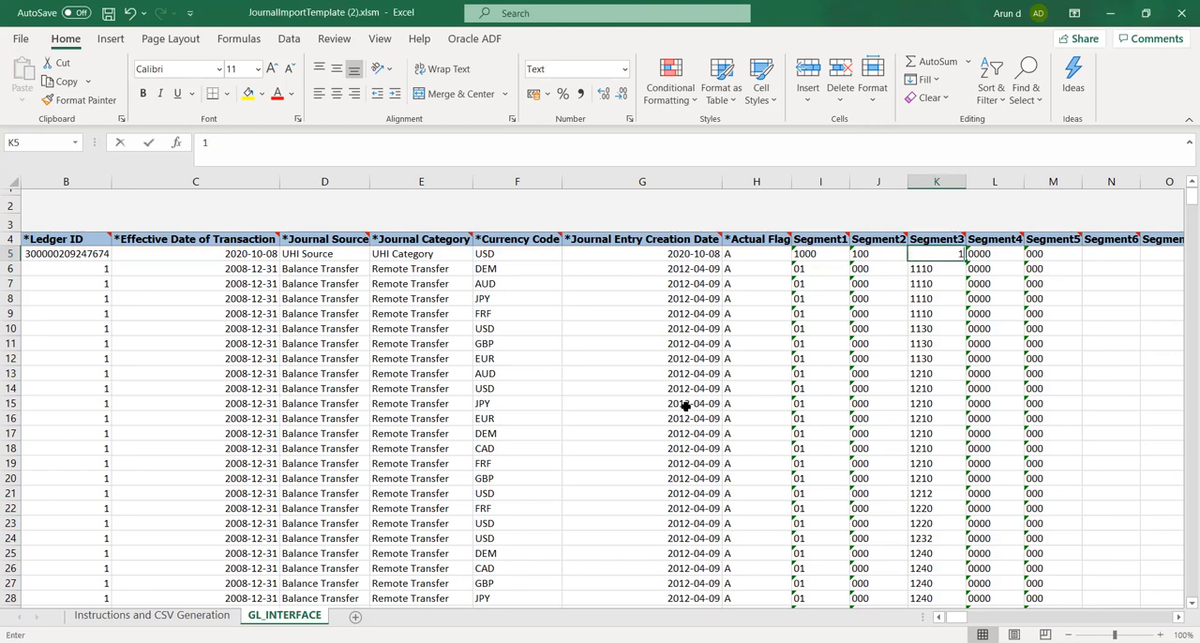
text(510)
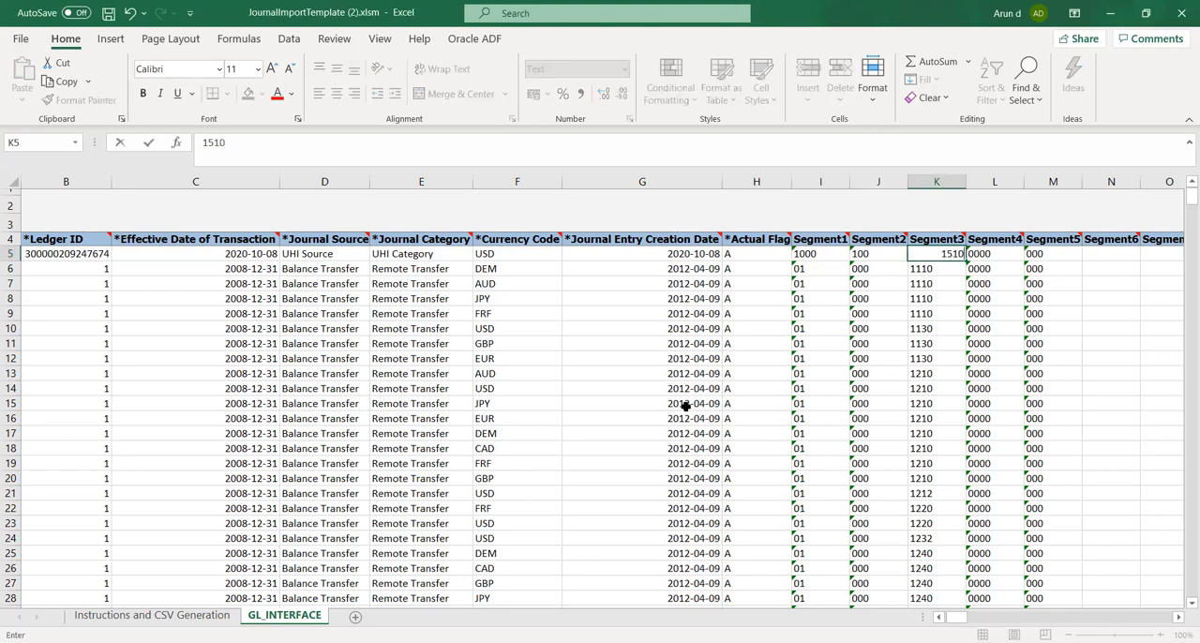
key(Tab)
Set Segment4 of the first journal row to 1000 and clear its Segment5 value
text(10)
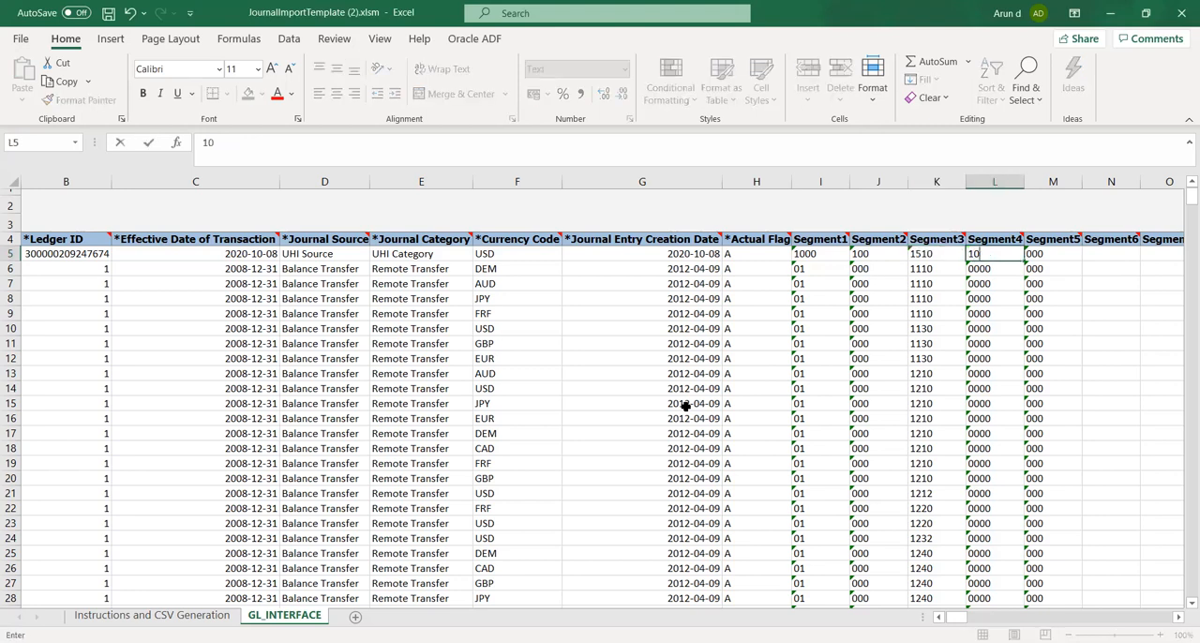
text(00)
key(Tab)
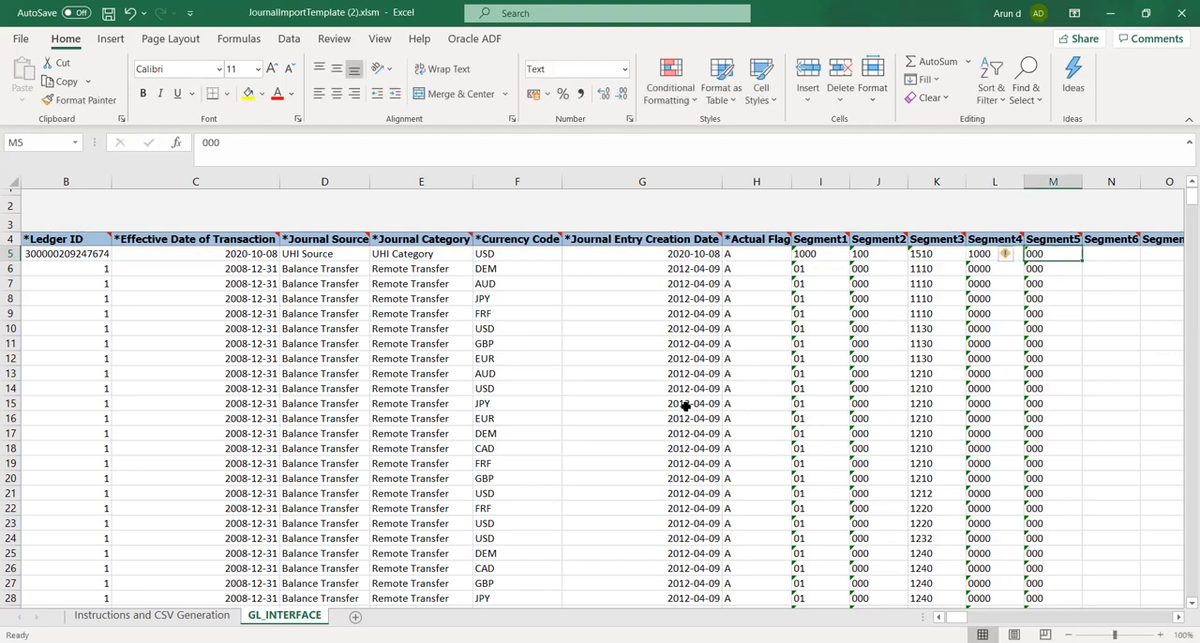
key(Delete)
Set the Entered Debit Amount of the first journal row to 18000
key(Tab)
key(Tab)
key(Tab)
key(Tab)
key(Tab)
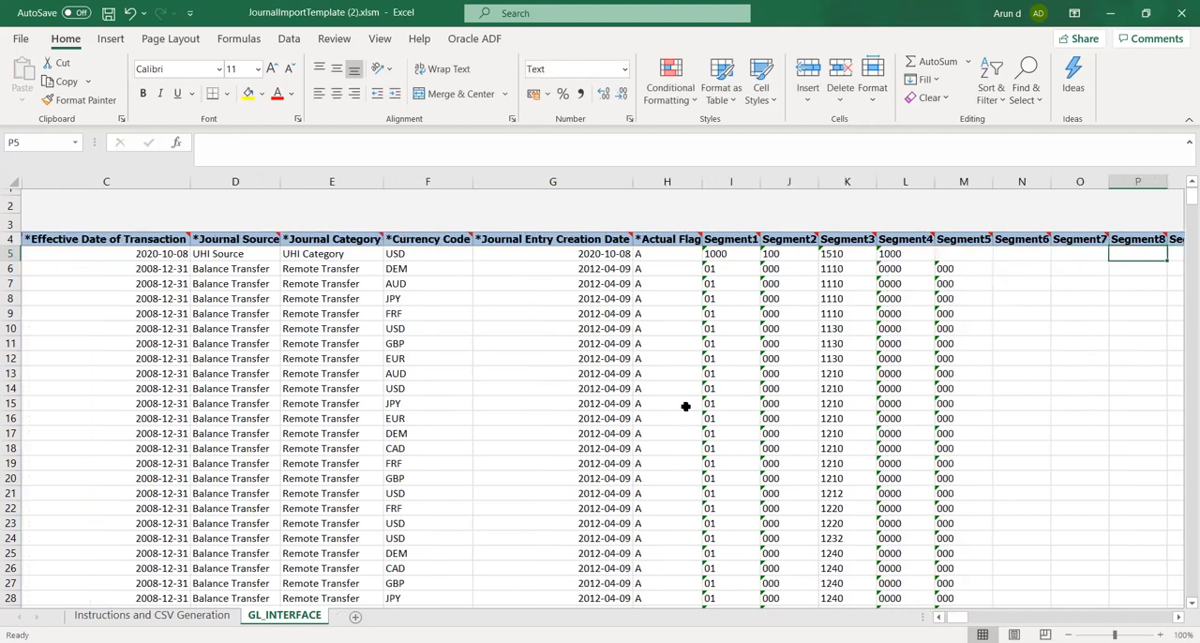
key(Tab)
key(Tab)
key(Tab)
key(Tab)
key(Tab)
key(Tab)
key(Tab)
key(Tab)
key(Tab)
key(Tab)
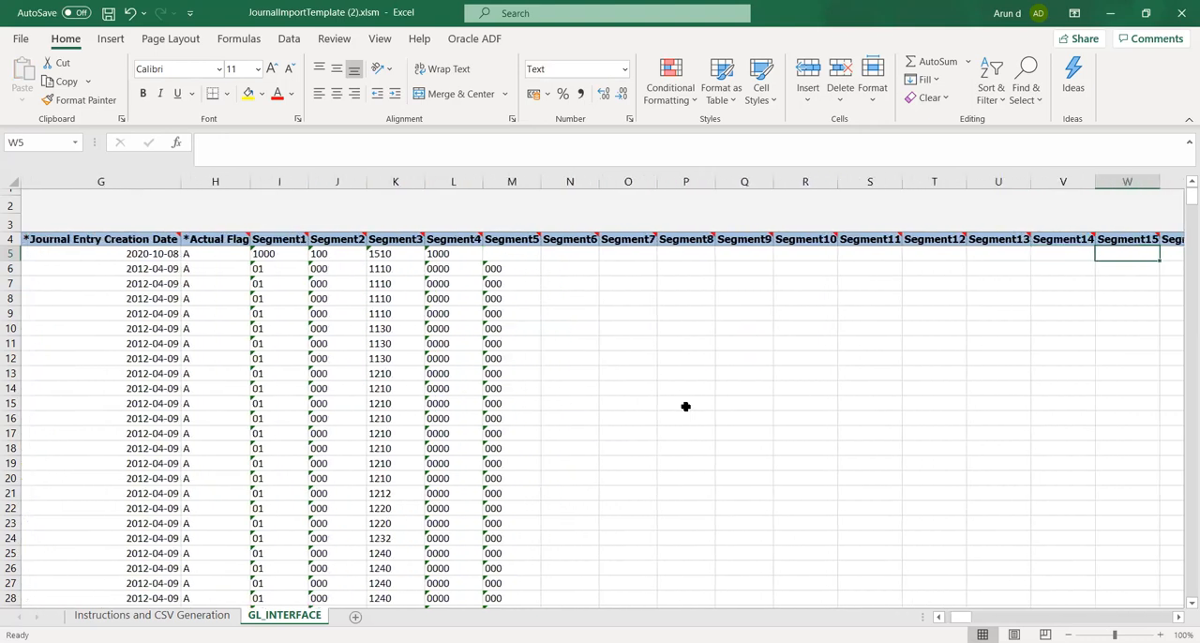
key(Tab)
key(Tab)
key(Tab)
key(Tab)
key(Tab)
key(Tab)
key(Tab)
key(Tab)
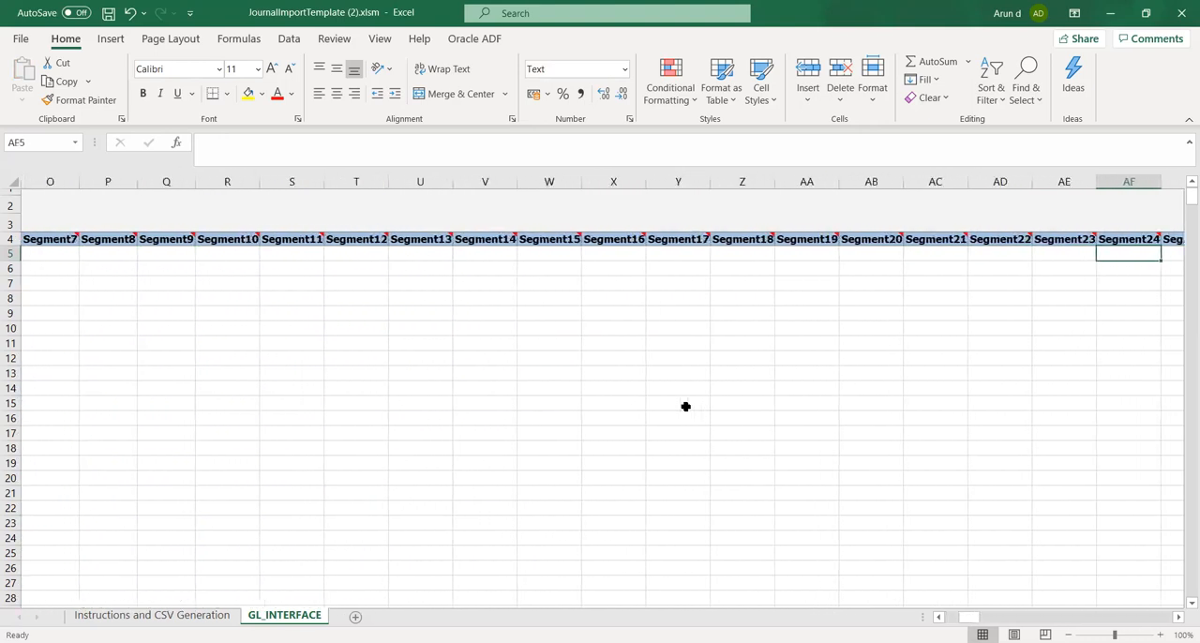
key(Tab)
key(Tab)
key(Tab)
key(Tab)
key(Tab)
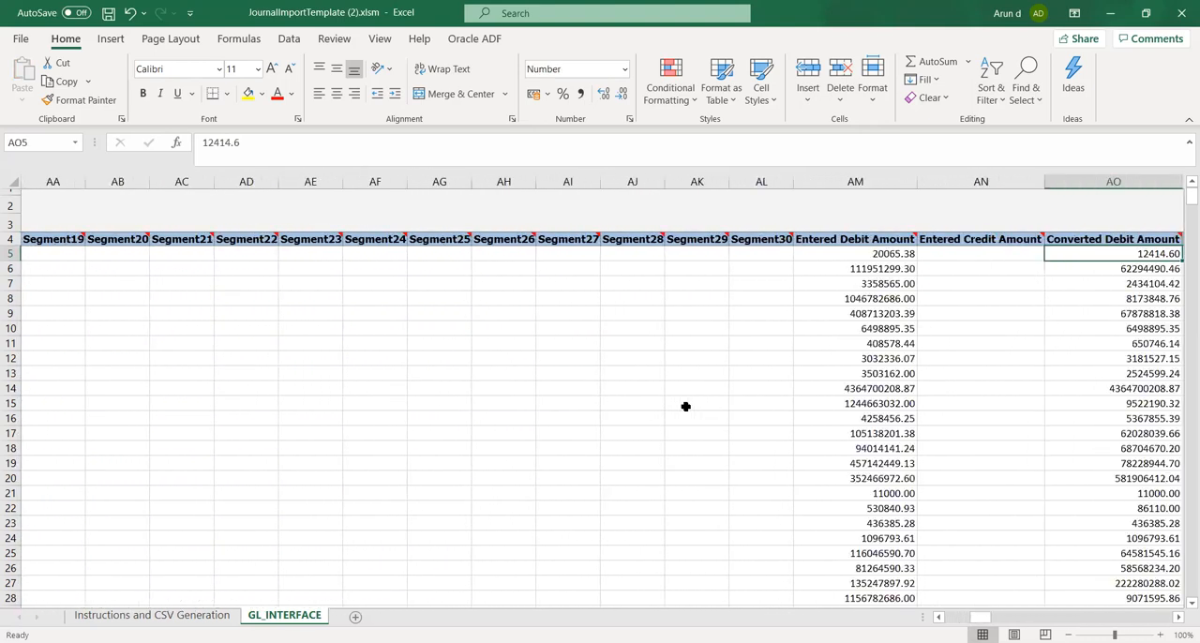
key(Left)
key(Left)
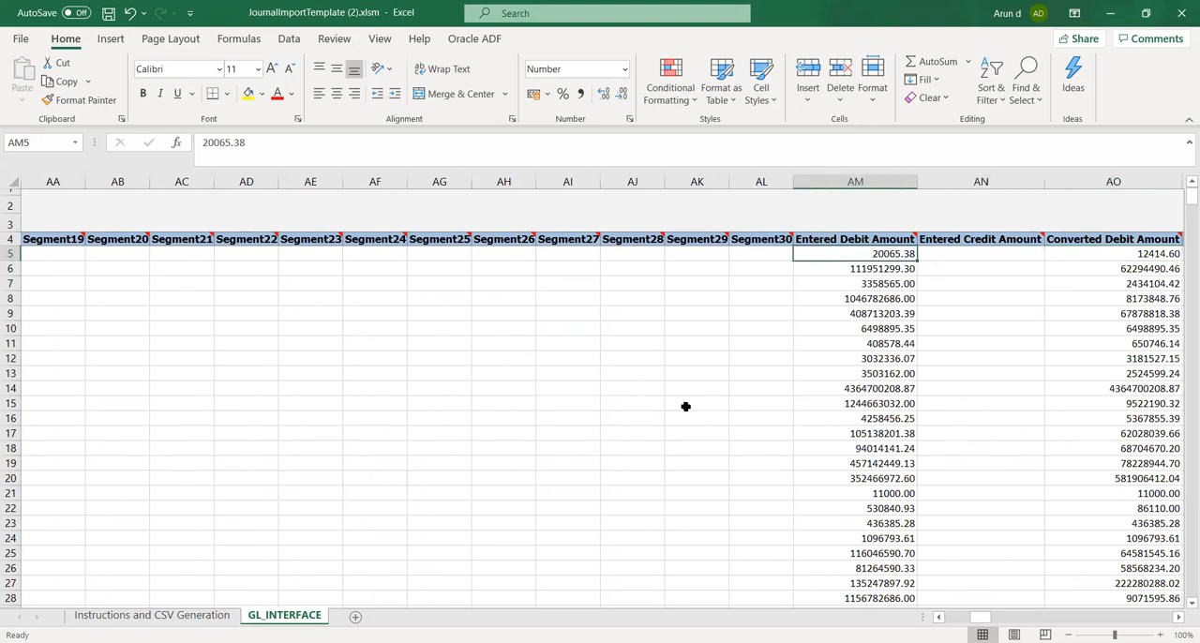
text(18000)
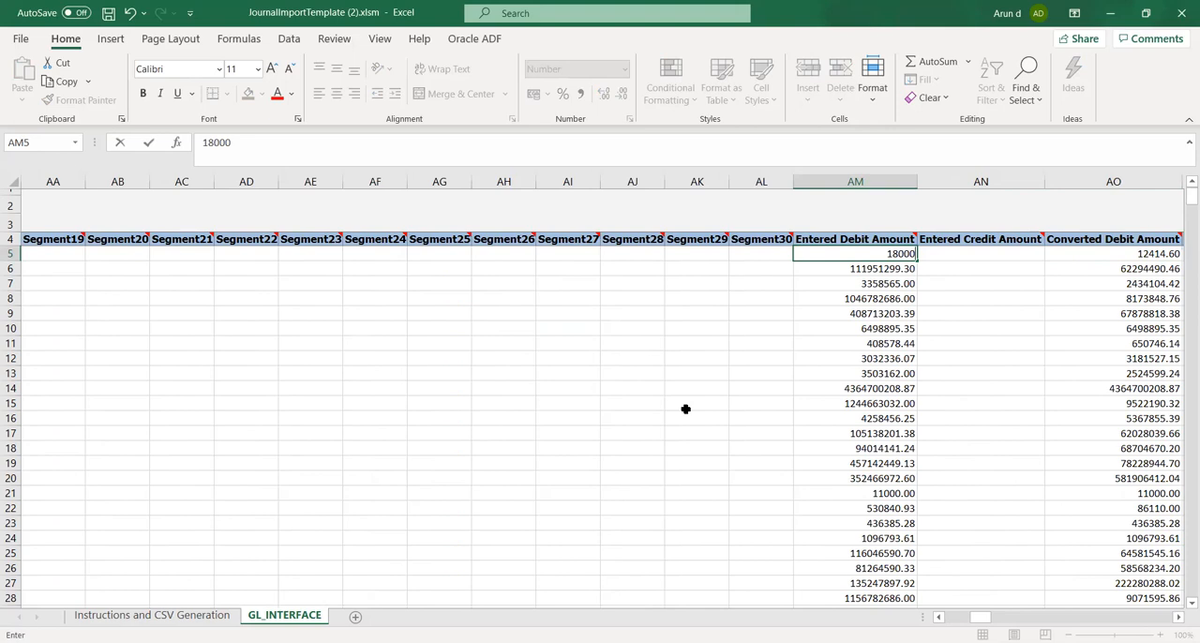
key(Tab)
key(Tab)
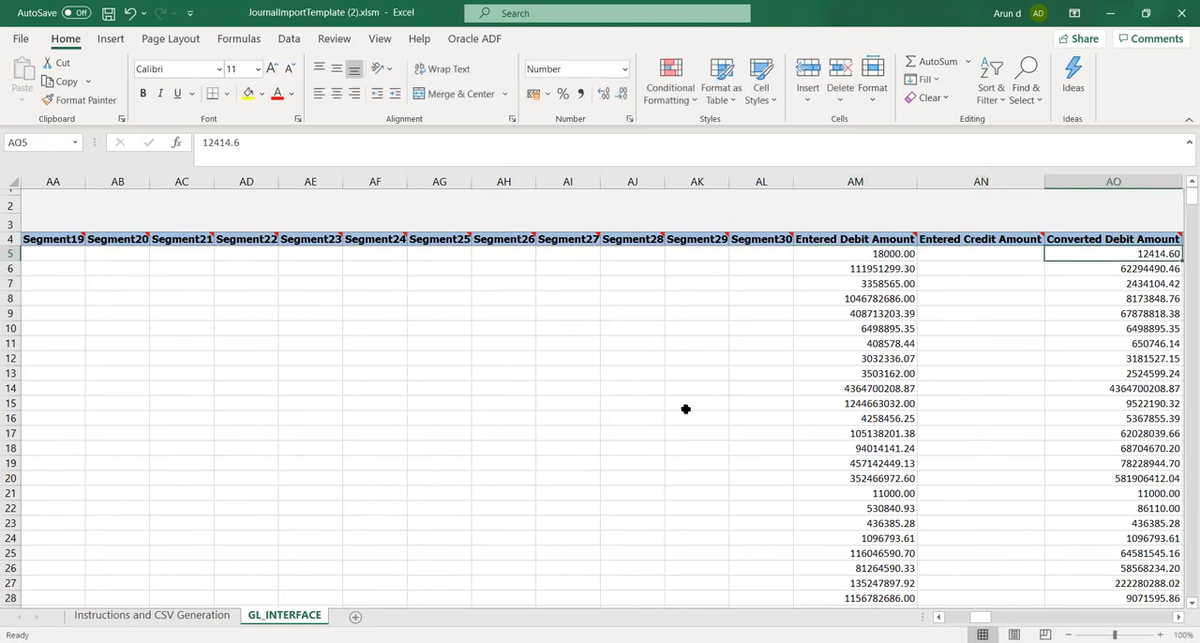
Set the Converted Debit Amount of the first journal row to 18000
text(1)
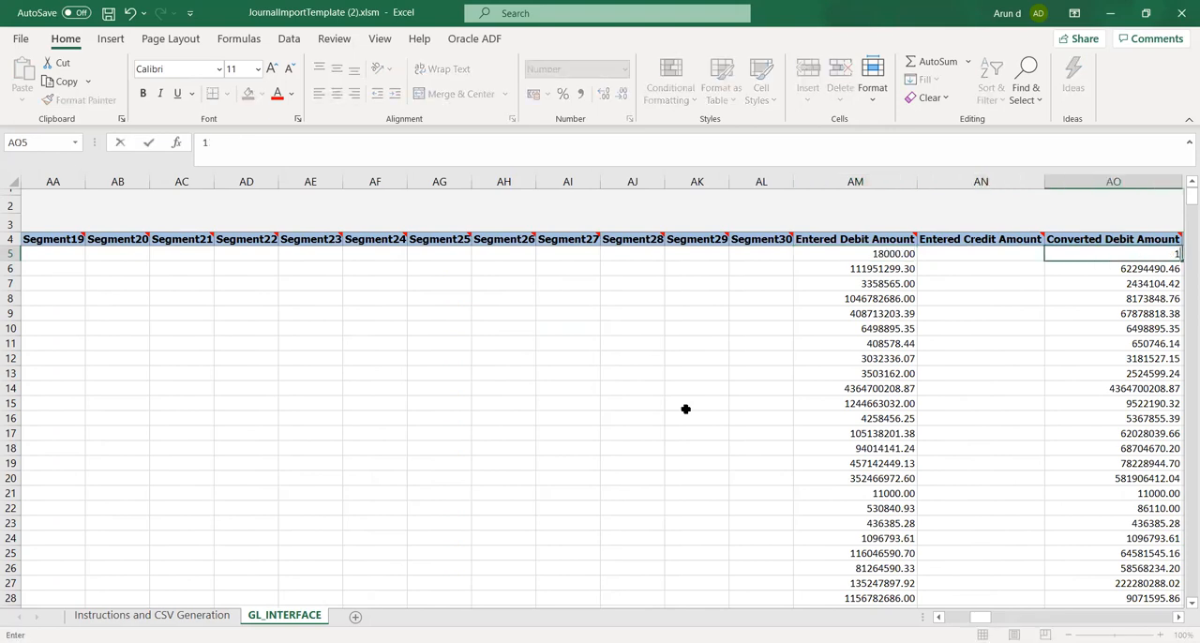
text(8000)
key(Tab)
key(Tab)
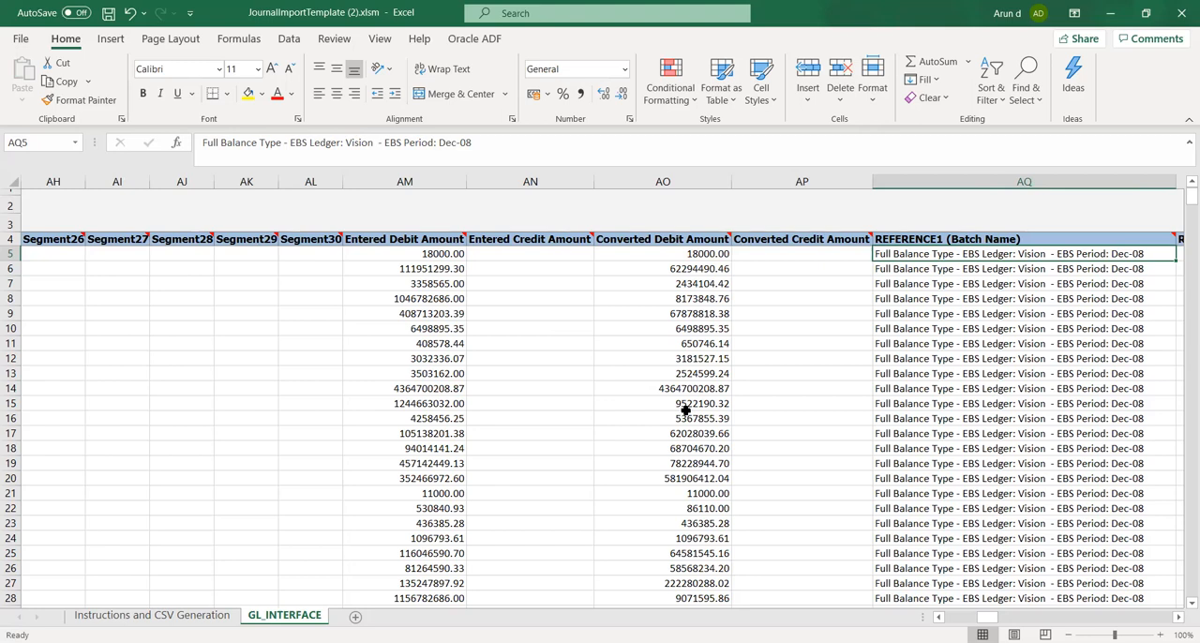
Enter UHI_FBDI as the REFERENCE1 (Batch Name) of the first journal row
text(U)
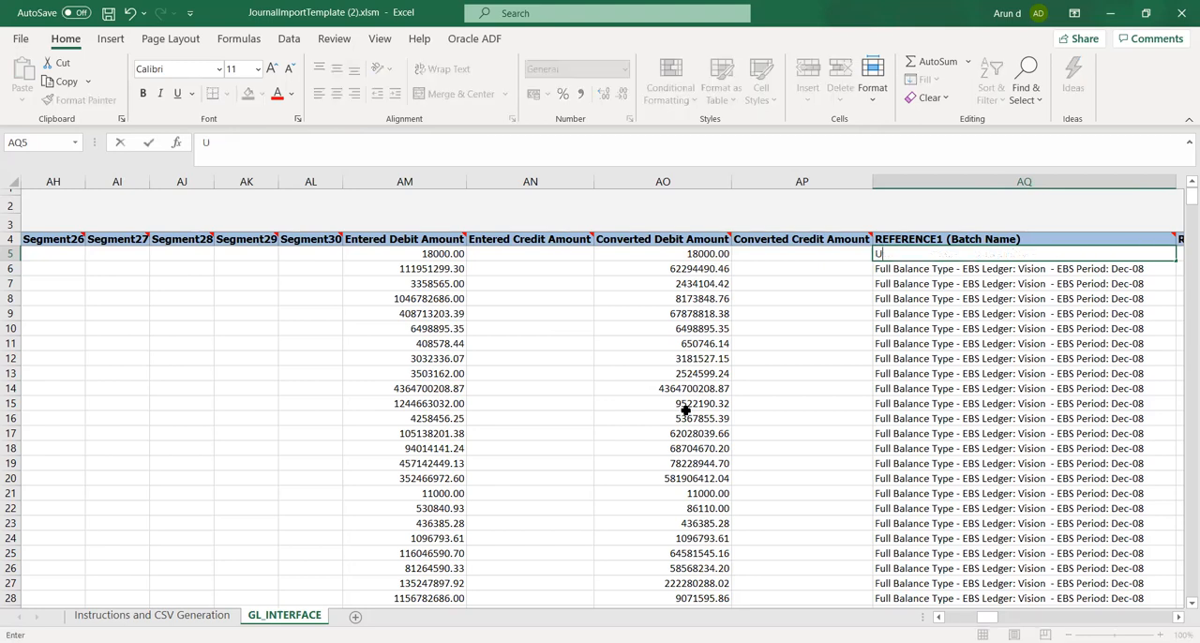
text(HI_FBDI)
key(Tab)
key(Tab)
key(Tab)
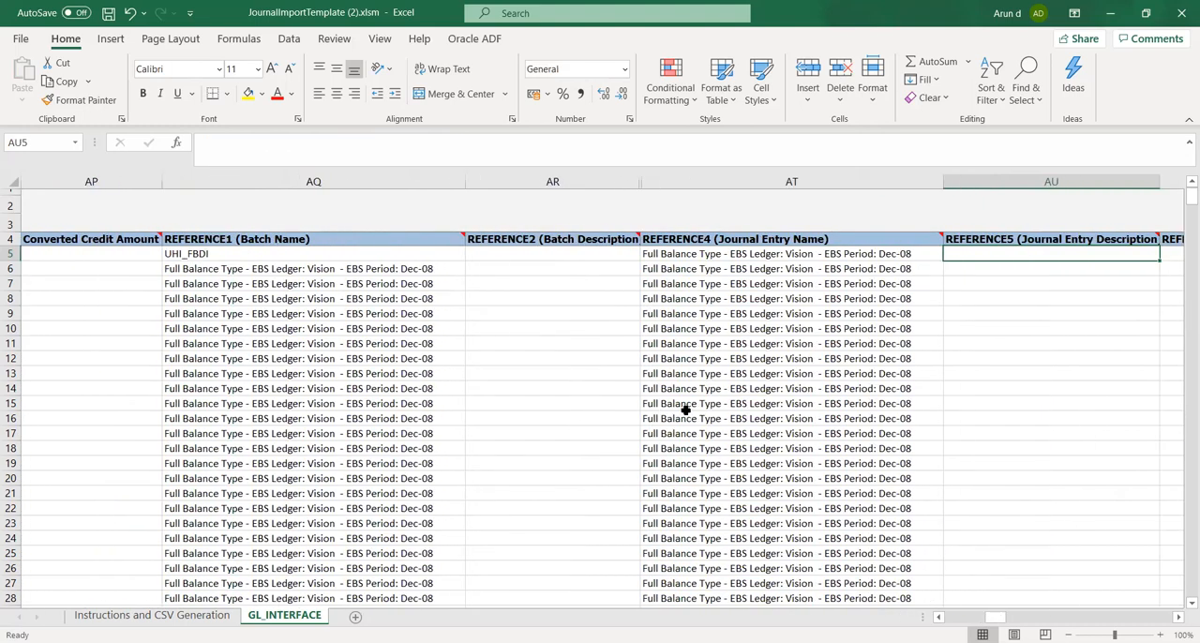
Copy the first journal row's batch name, UHI_FBDI, into its REFERENCE4 (Journal Entry Name) in cell AT5
key(shift+Tab)
key(shift+Tab)
key(shift+Tab)
key(ctrl+c)
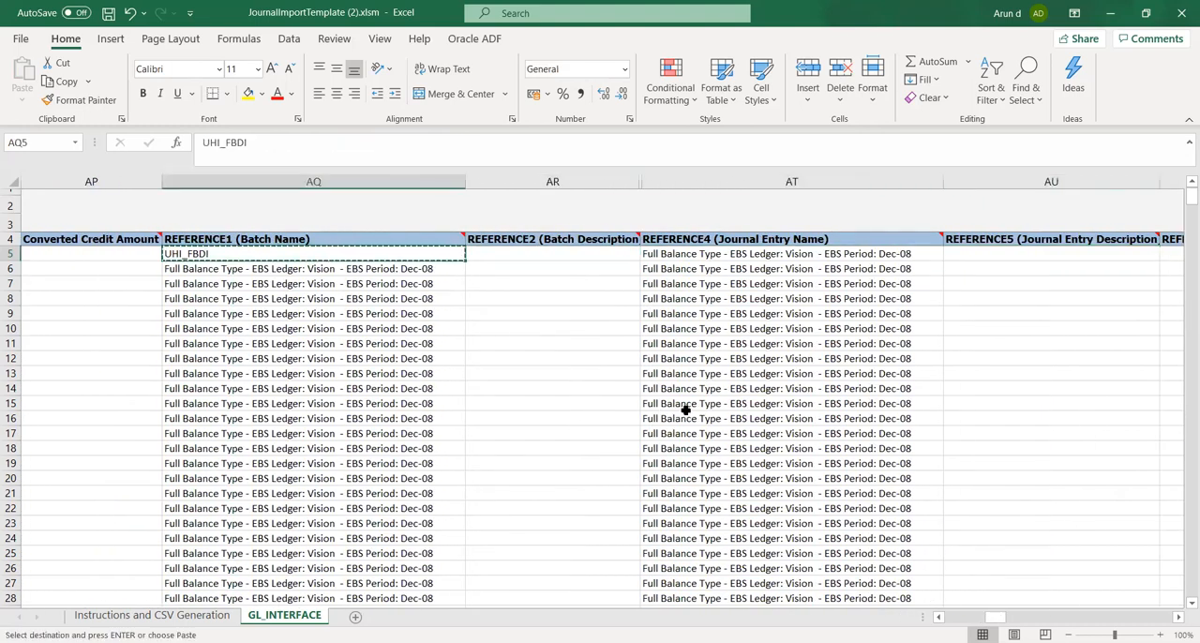
key(Tab)
Set the Interface Group Identifier of the first journal row to 999
key(Tab)
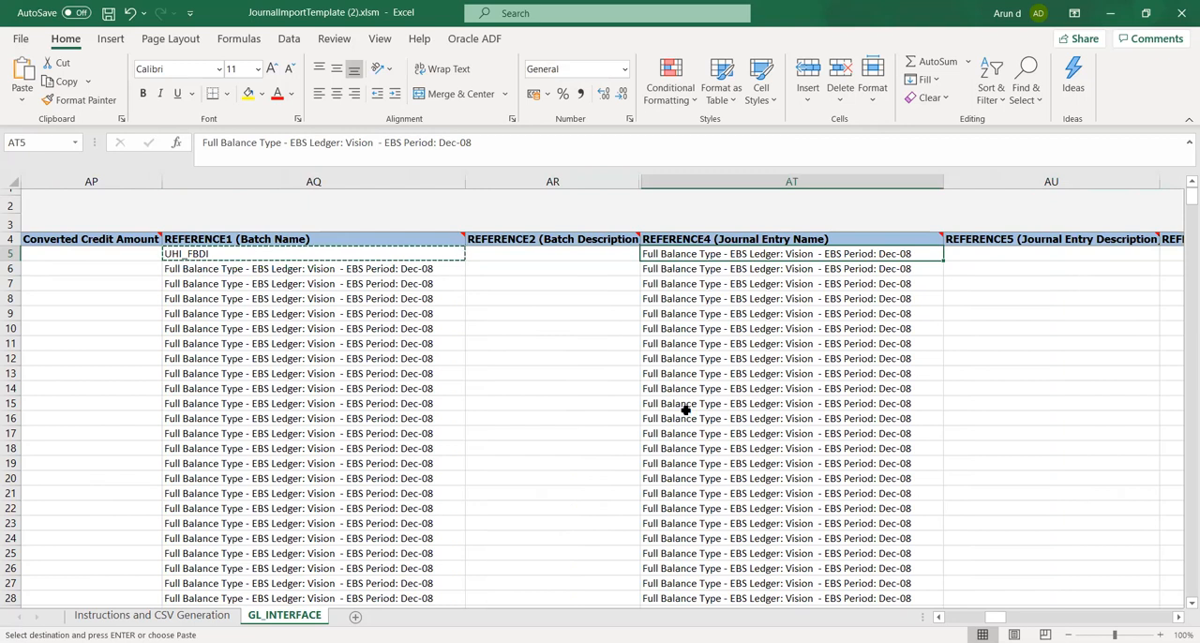
key(ctrl+v)
key(Tab)
key(Tab)
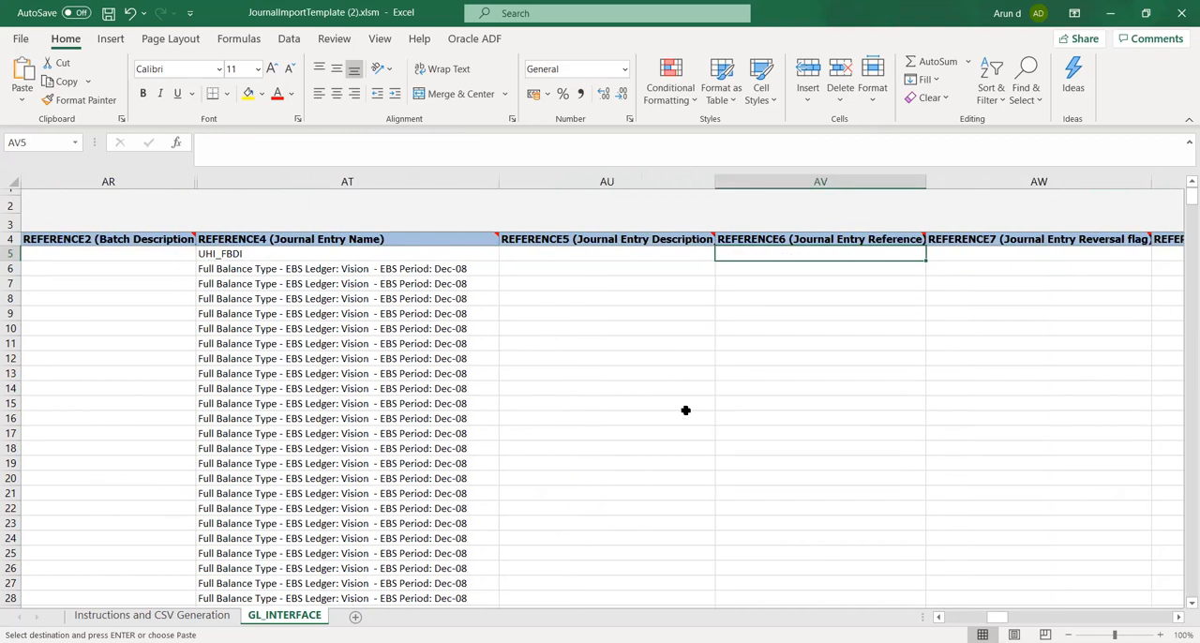
key(Tab)
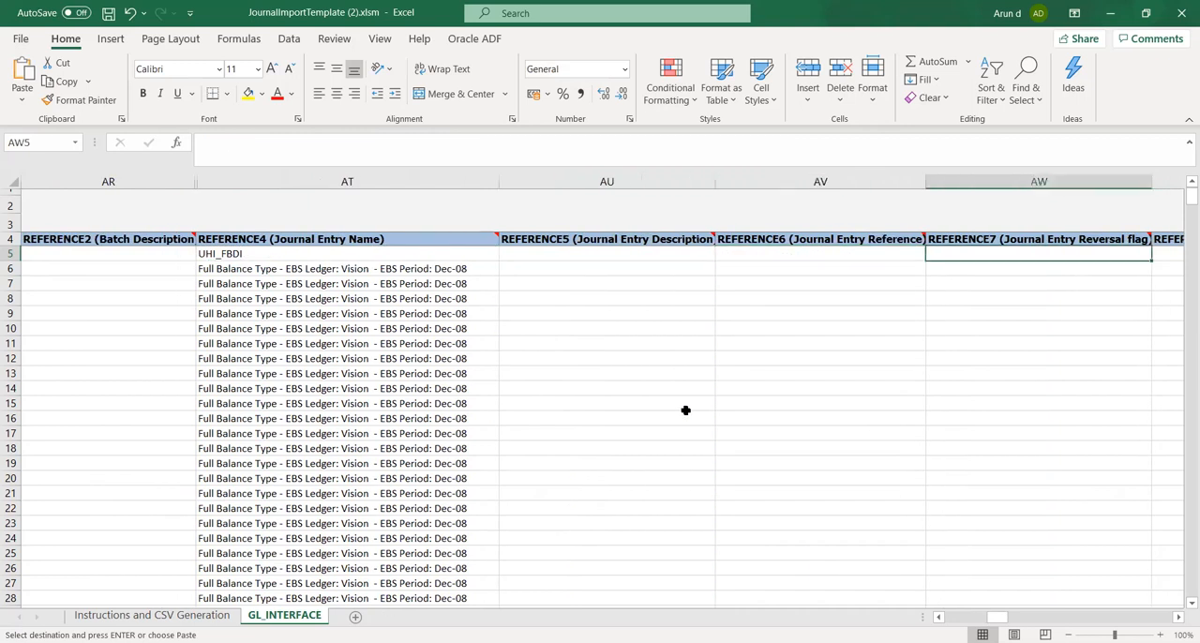
key(Tab)
key(Tab)
key(Tab)
key(Tab)
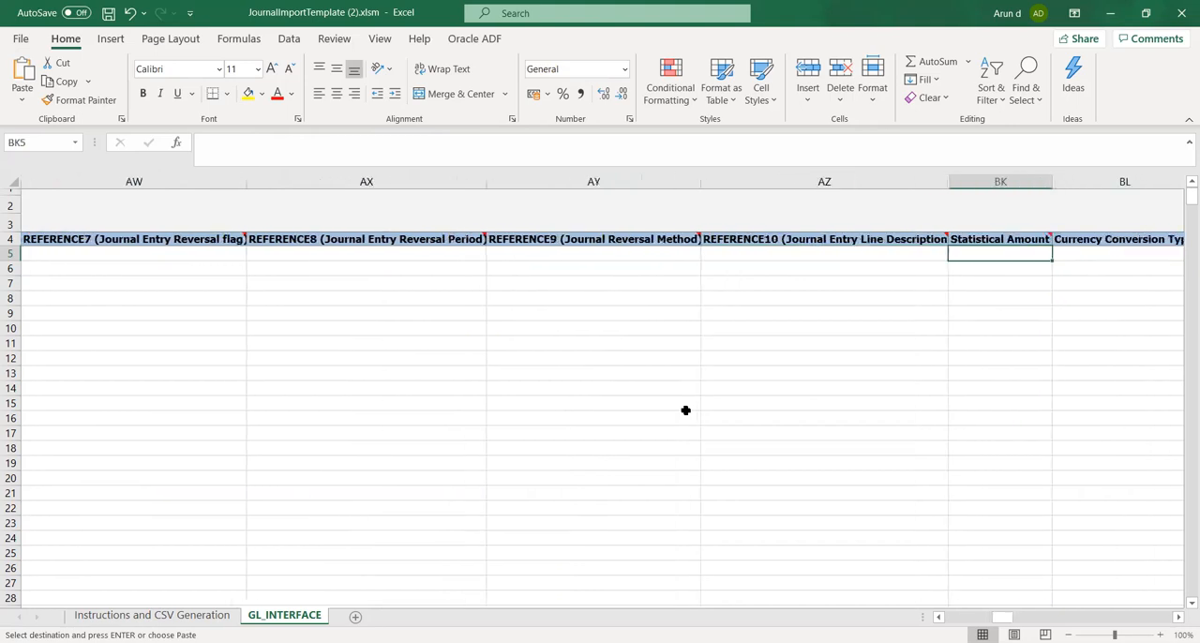
key(Tab)
key(Tab)
key(Tab)
key(Tab)
key(Tab)
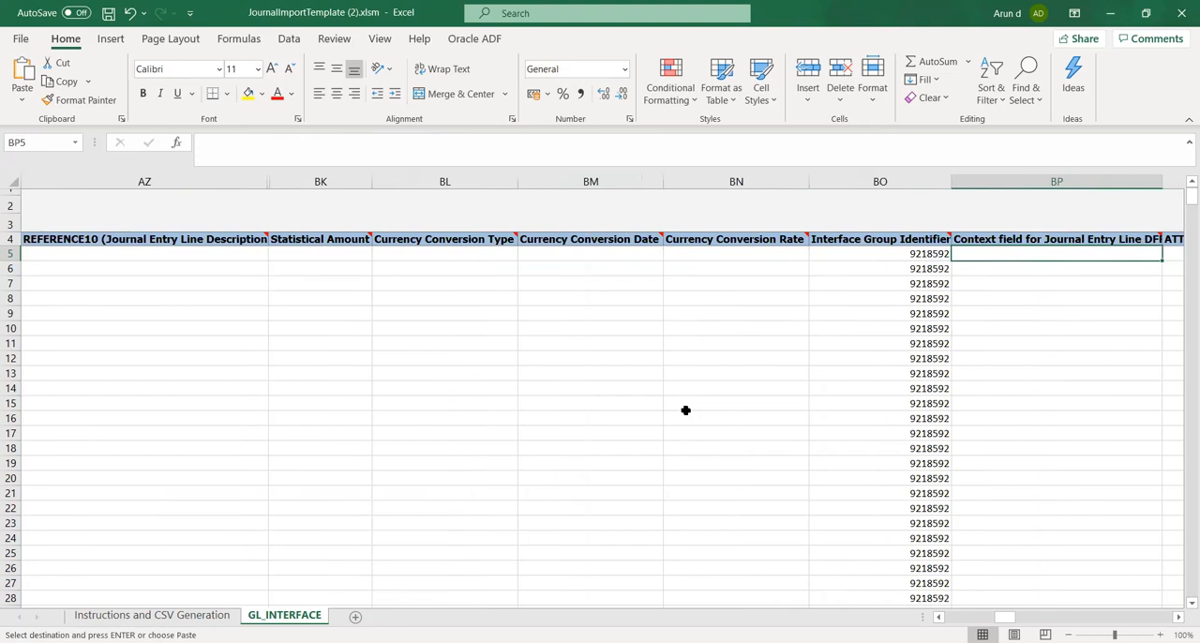
key(Tab)
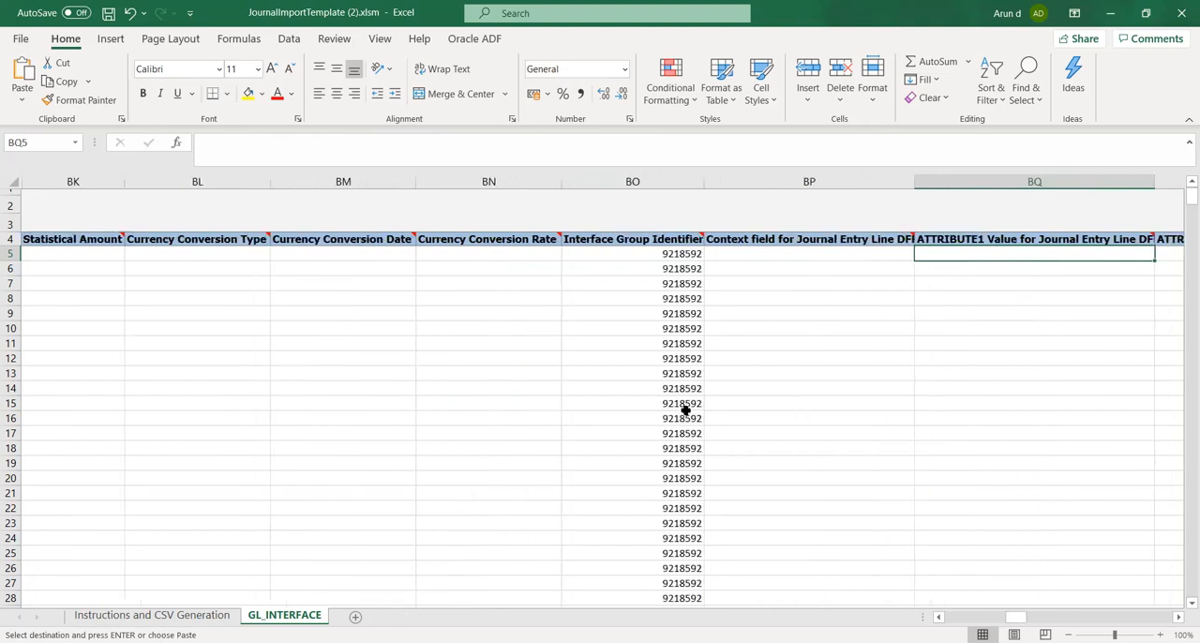
key(shift+Tab)
key(shift+Tab)
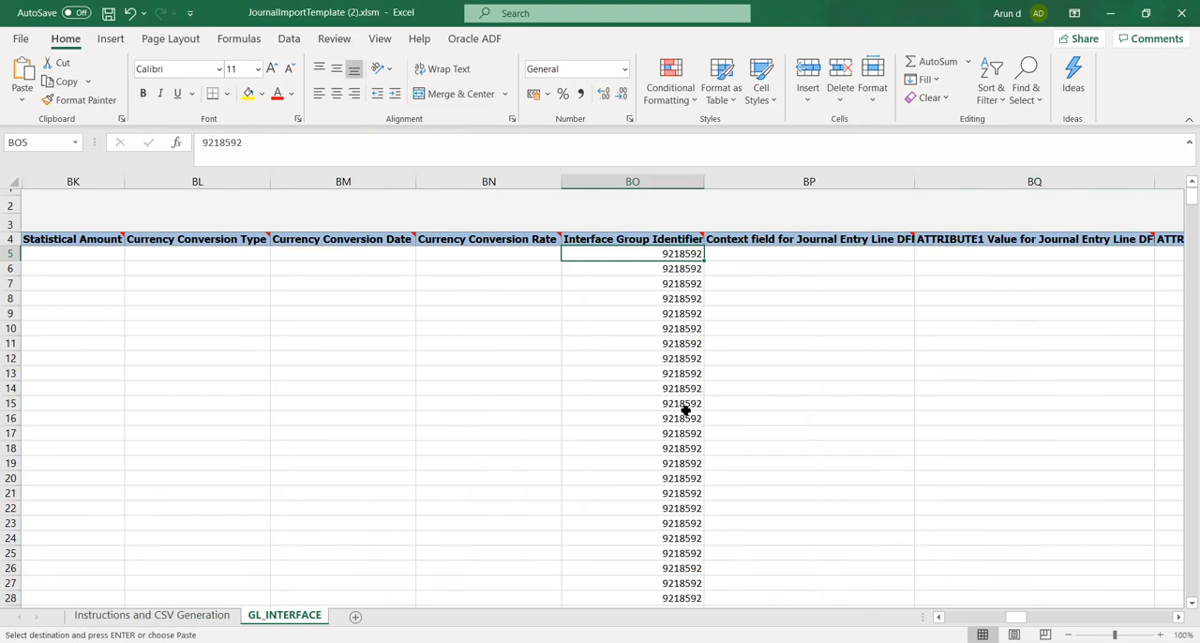
text(999)
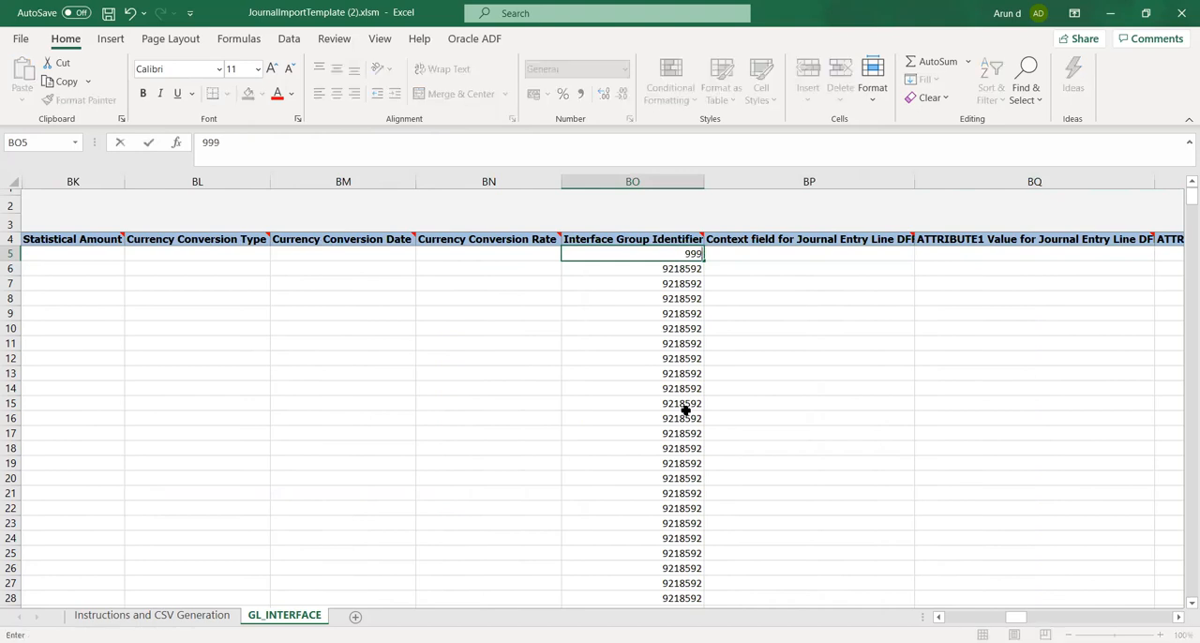
key(Tab)
Review the first journal row's currency conversion, Interface Group Identifier and DFF attribute columns for any remaining values
key(Tab)
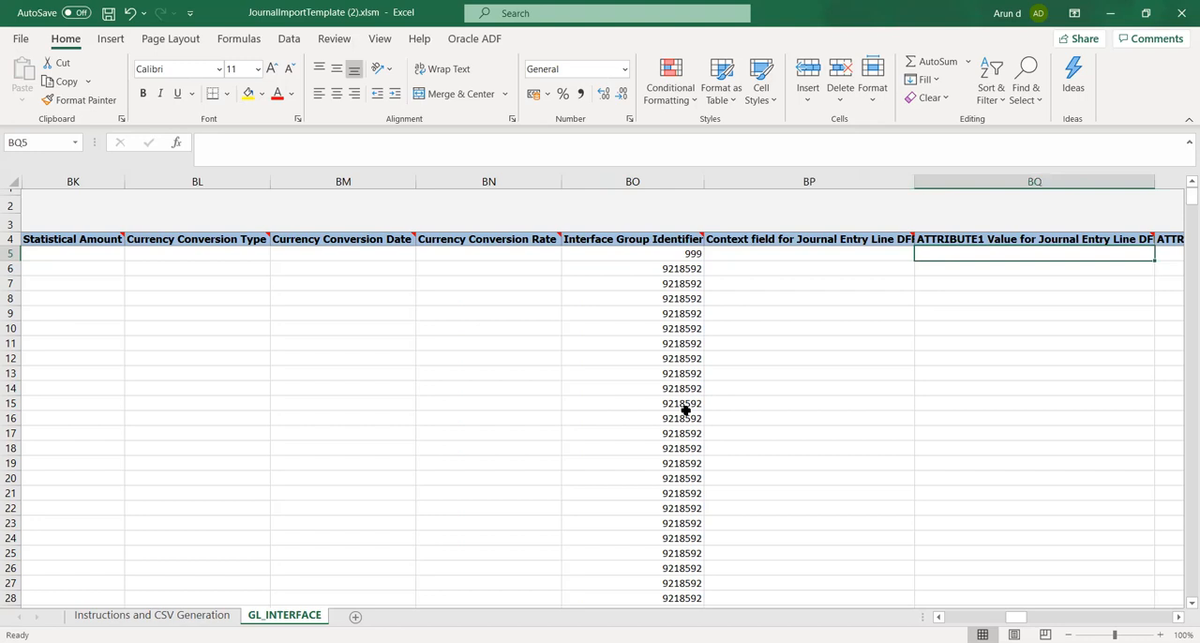
key(Tab)
key(Tab)
key(Tab)
key(Tab)
key(Tab)
key(Tab)
key(Tab)
key(Tab)
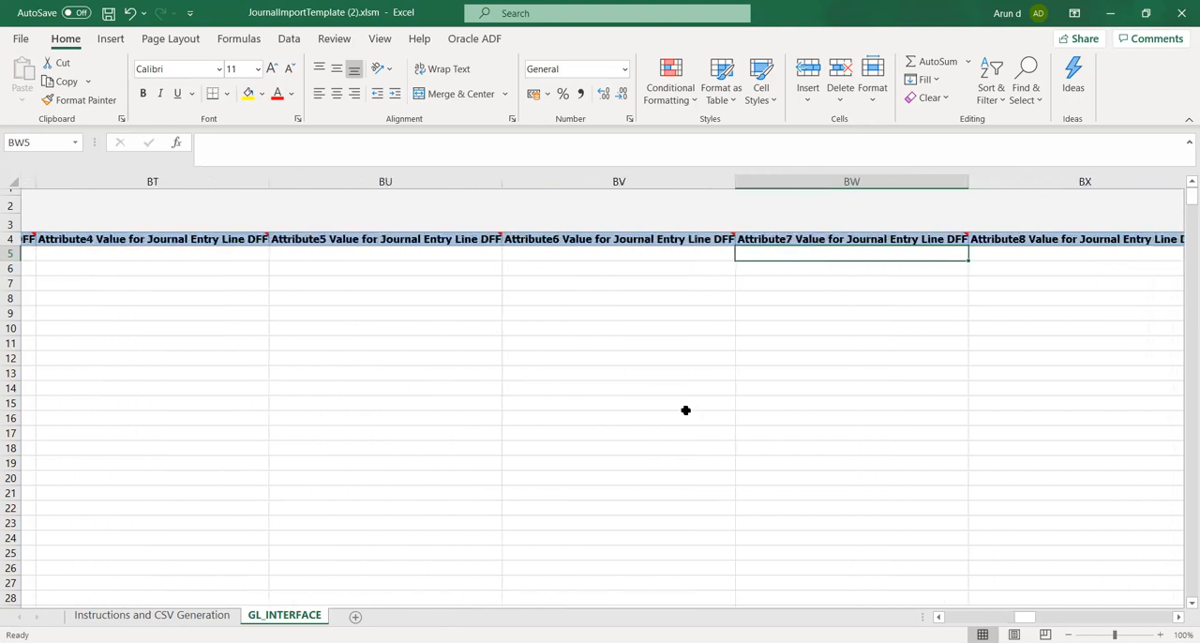
key(Tab)
key(Tab)
key(Left)
key(Left)
key(Left)
key(Left)
key(Left)
key(Left)
key(Left)
key(Left)
key(Left)
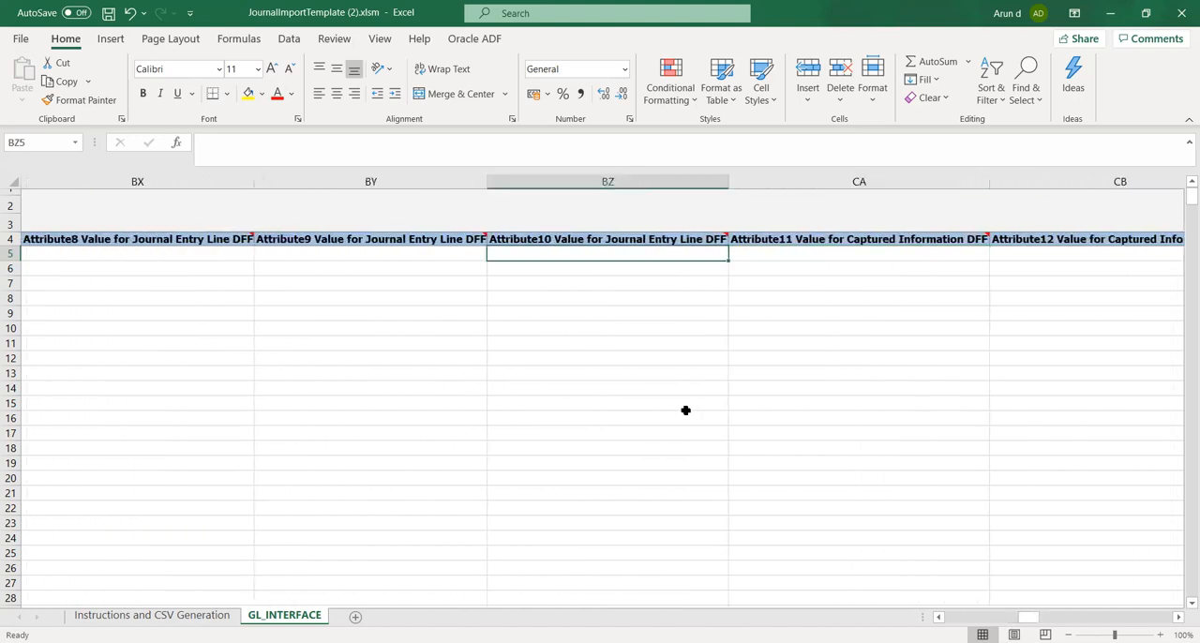
key(Left)
key(Left)
key(Left)
key(Left)
key(Left)
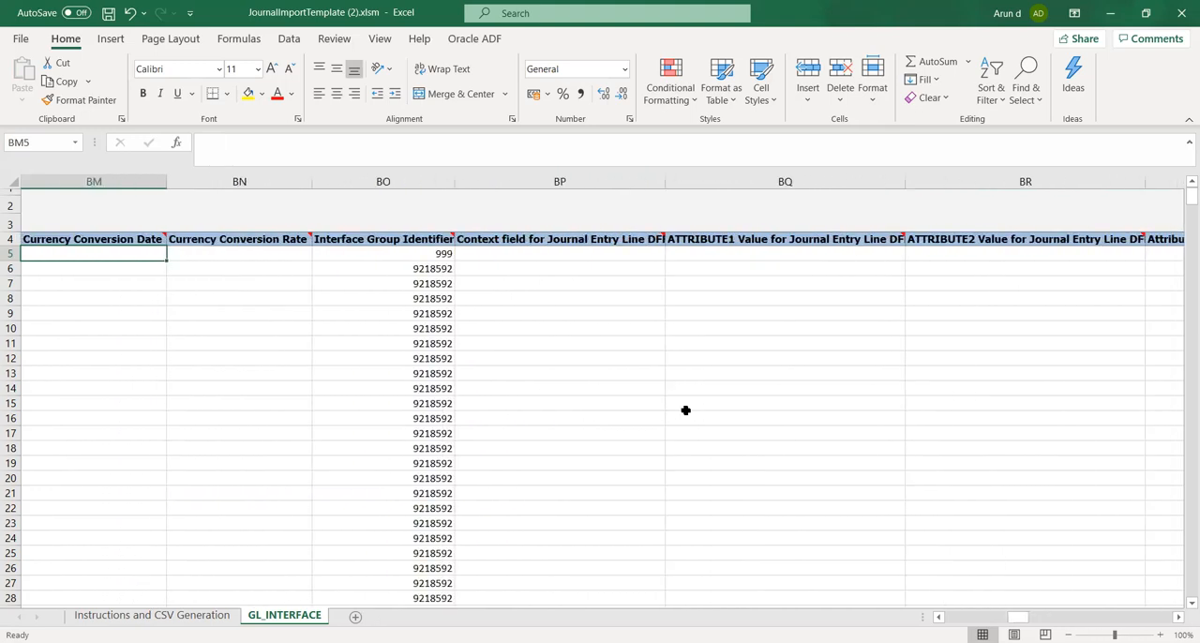
key(Right)
key(Right)
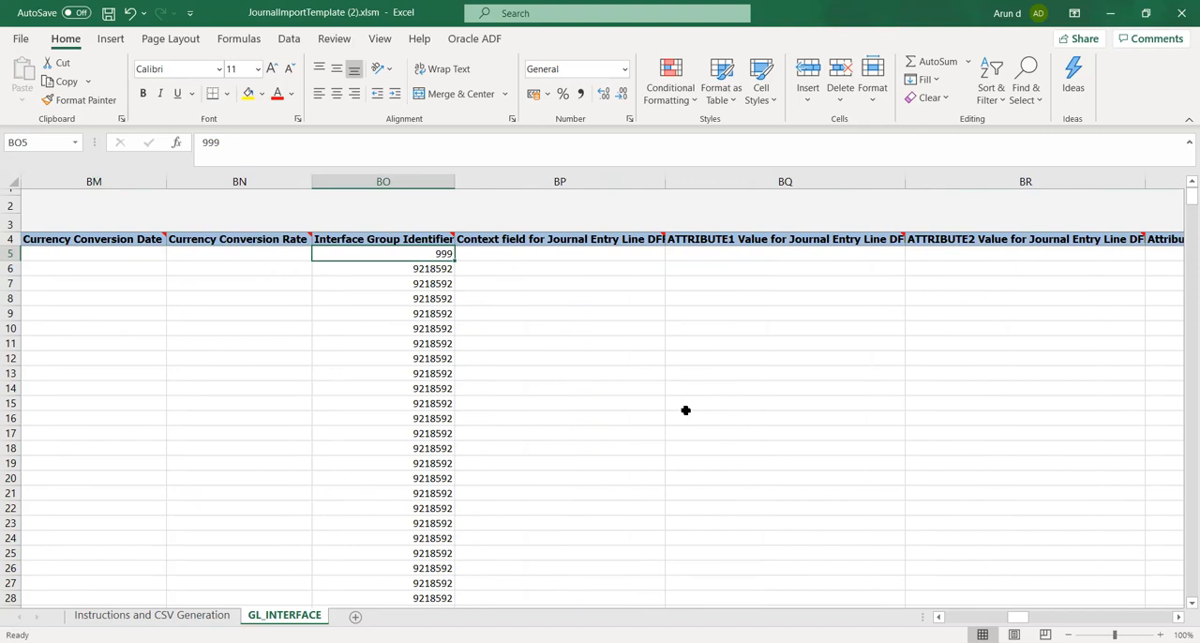
key(Right)
key(Right)
key(Right)
key(Right)
key(Right)
key(Right)
key(Right)
key(Right)
key(Right)
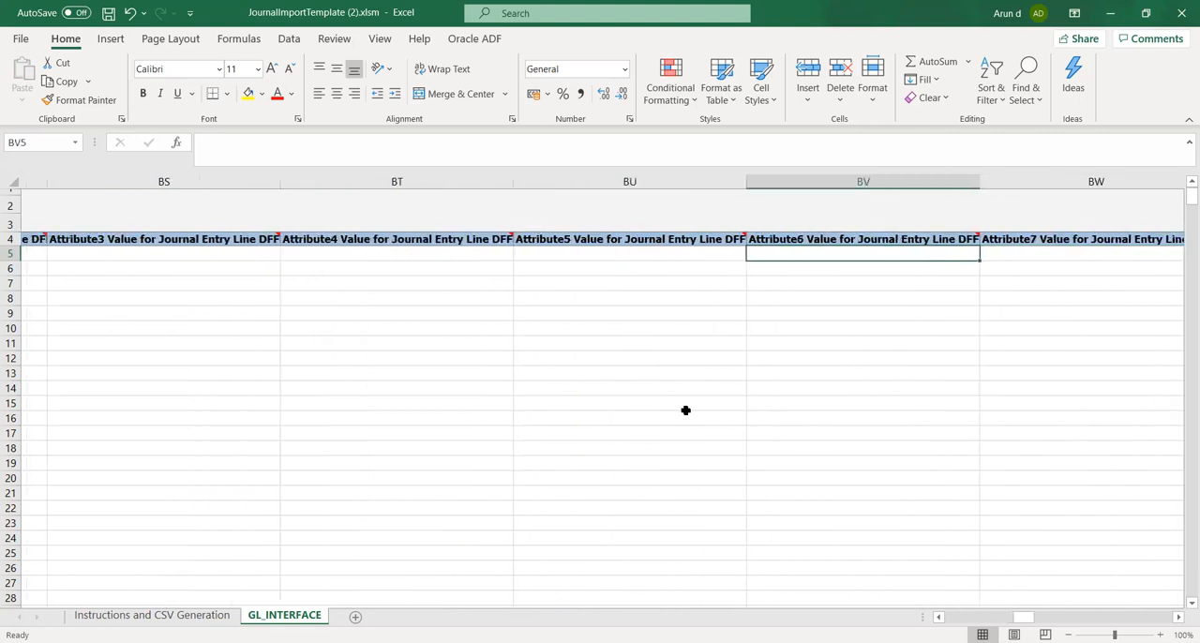
key(Right)
key(Right)
key(Right)
key(Right)
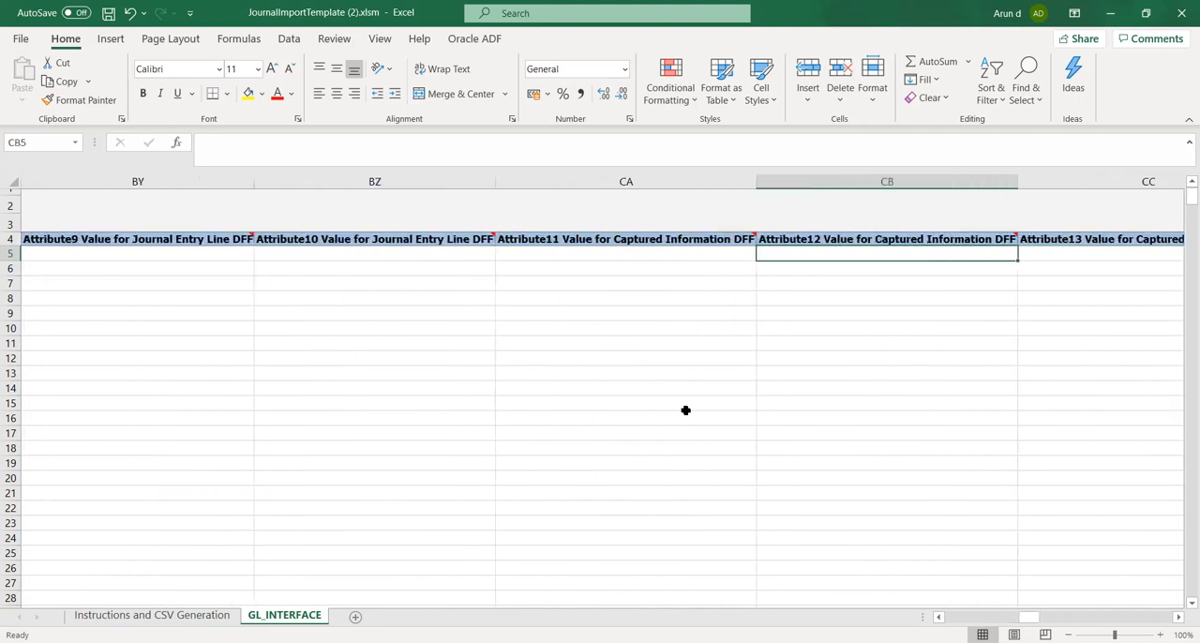
Check the first journal row's remaining columns through Ledger Name, Encumbrance Type ID and Reconciliation Reference up to Period Name
key(Right)
key(Right)
key(Right)
key(Right)
key(Right)
key(Right)
key(Right)
key(Right)
key(Right)
key(Right)
key(Right)
key(Right)
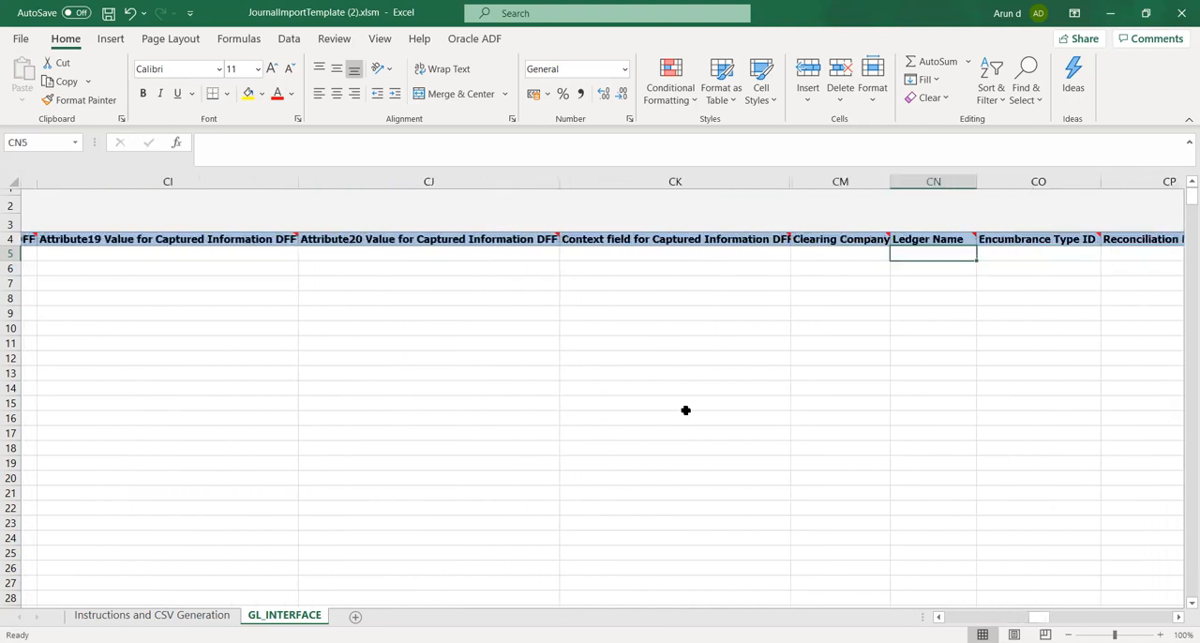
key(Right)
key(Right)
key(Right)
key(Right)
key(Right)
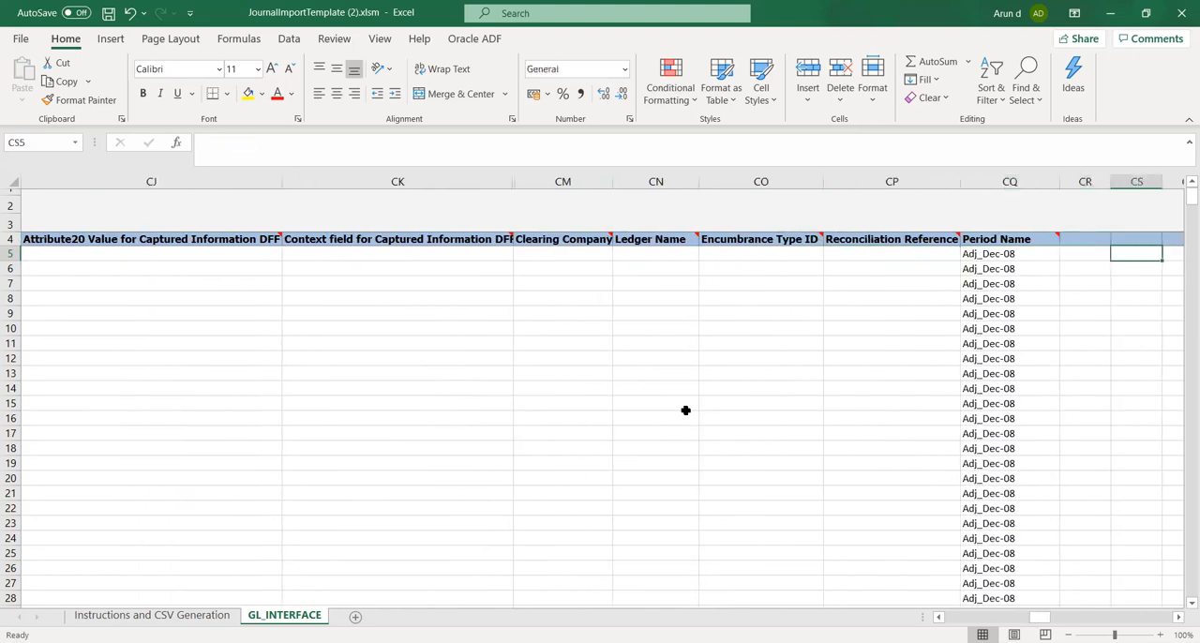
key(Right)
key(Right)
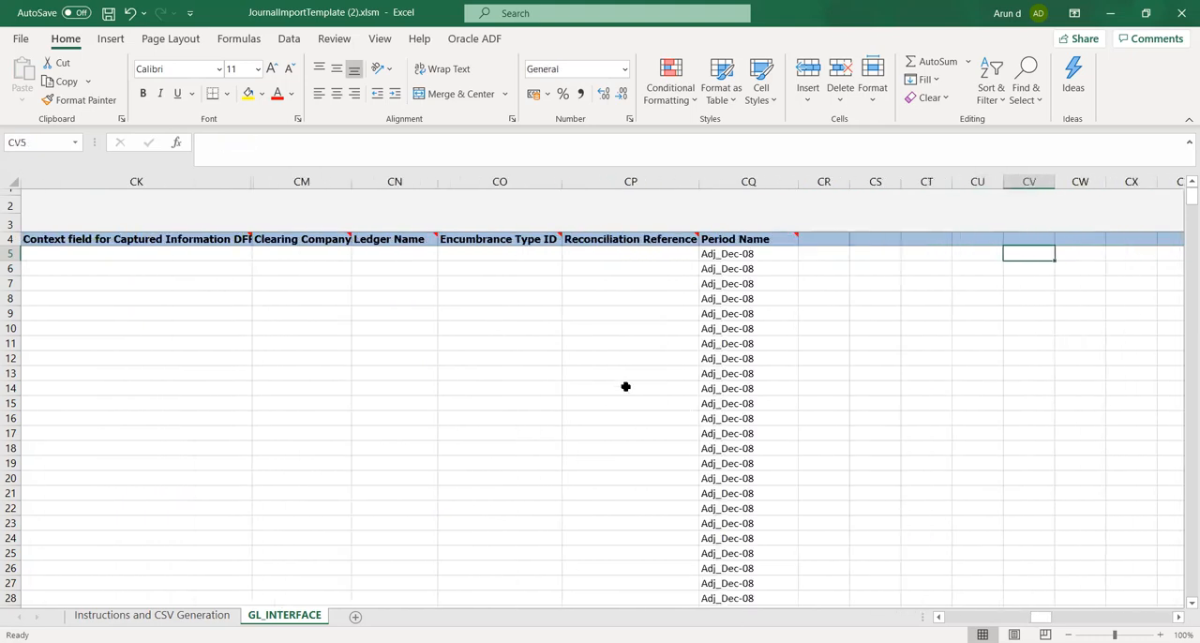
click(757, 254)
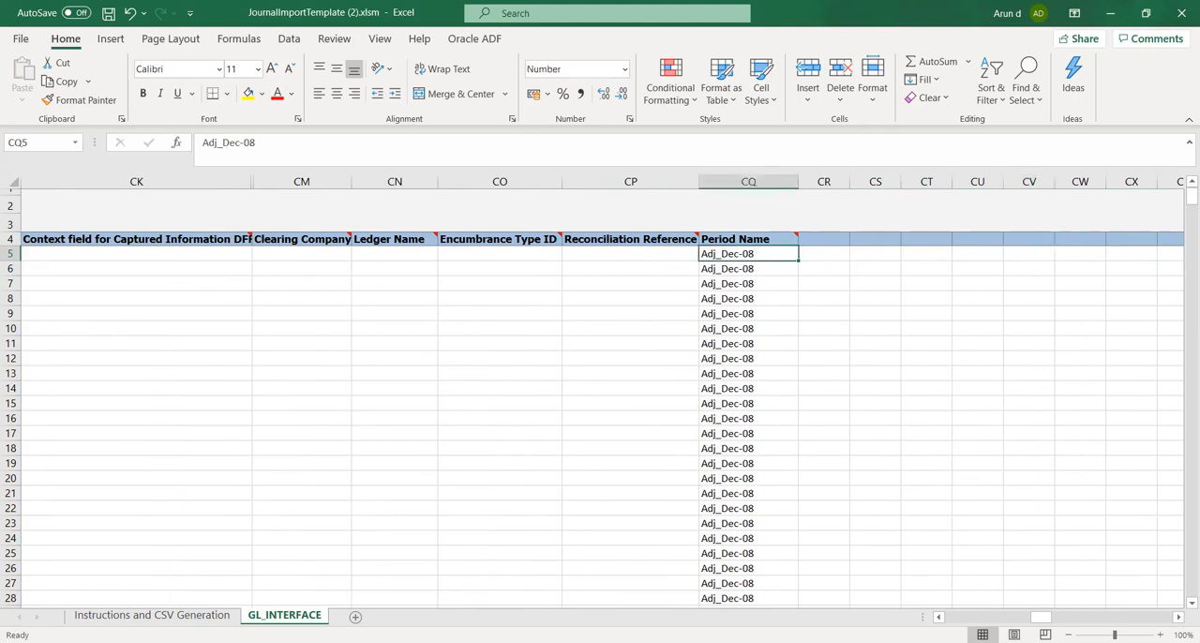
key(ctrl+Left)
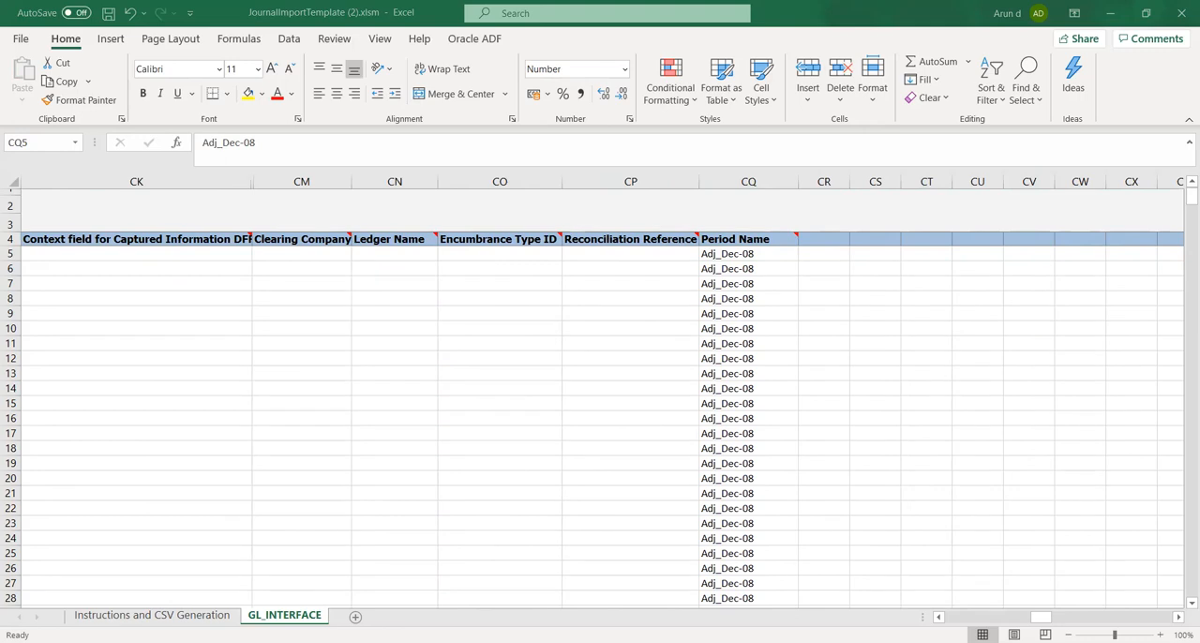
Try to replace the first journal row's Period Name in CQ5 by pasting the copied period over the cell's text, and clear the entry
click(726, 254)
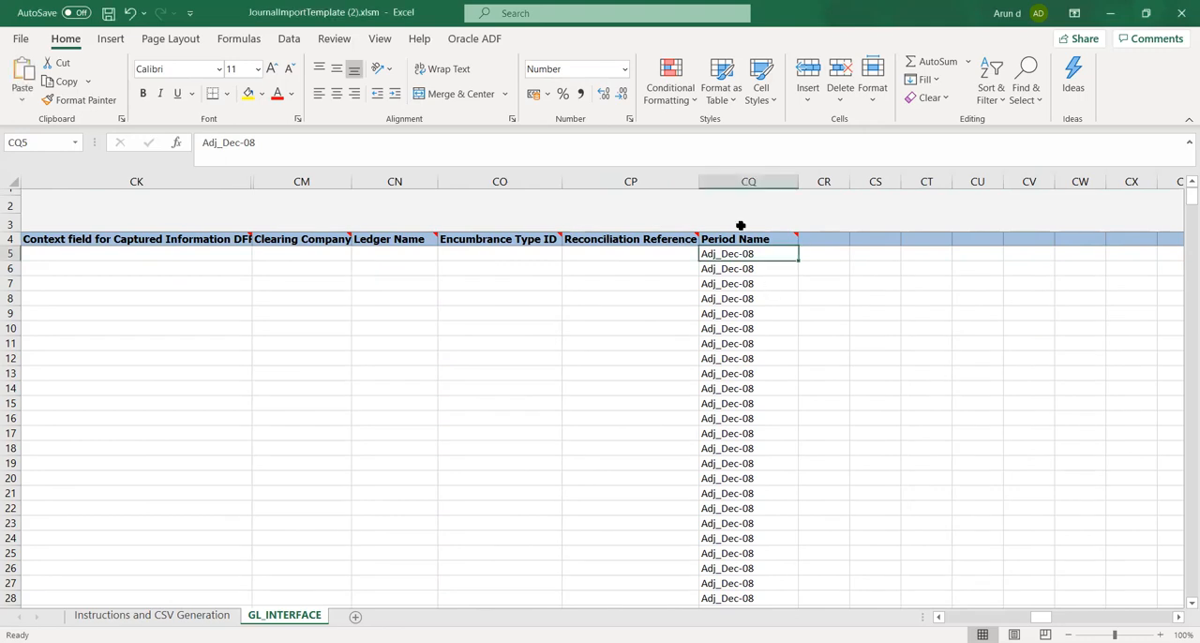
click(497, 142)
double_click(497, 142)
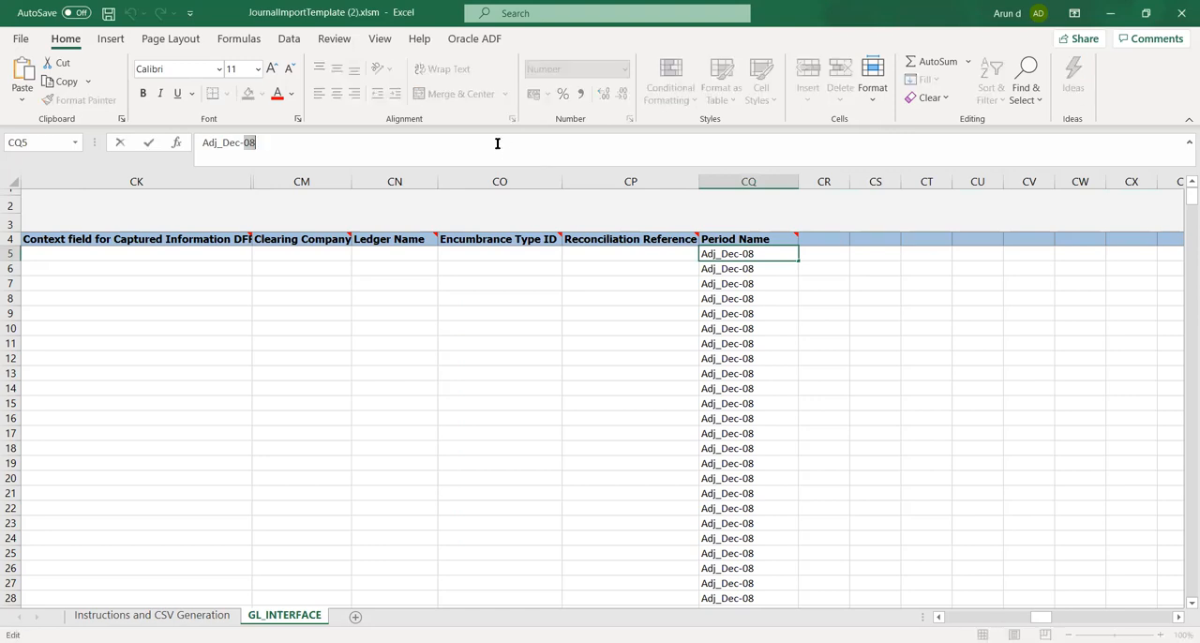
key(ctrl+a)
key(BackSpace)
text(Oct-20)
key(Tab)
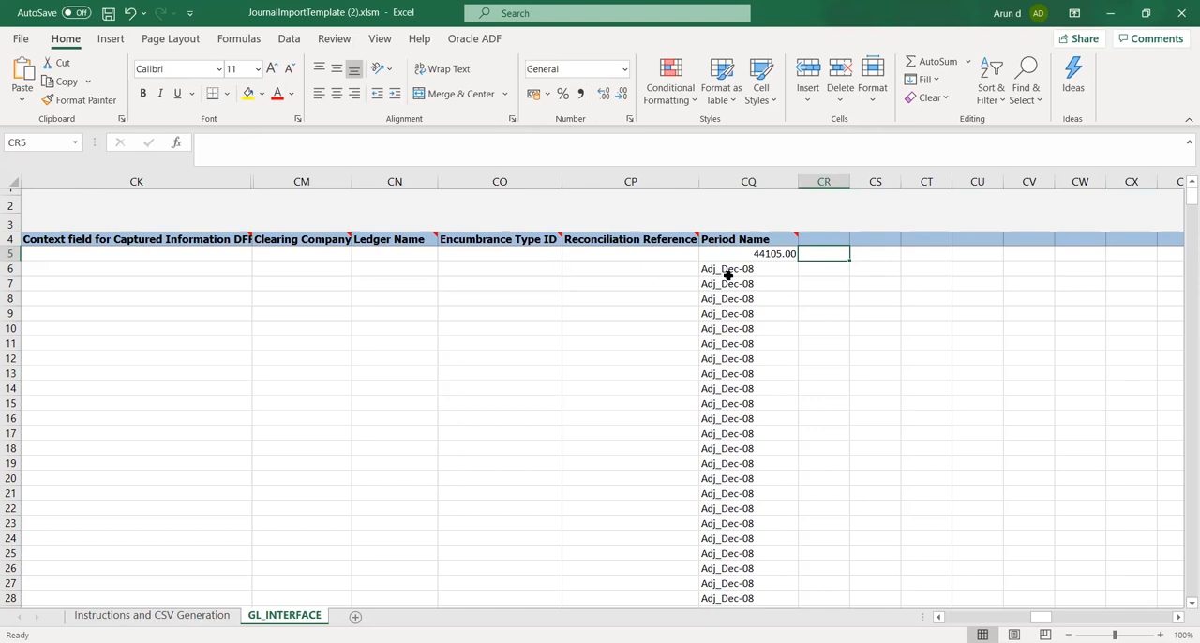
click(750, 254)
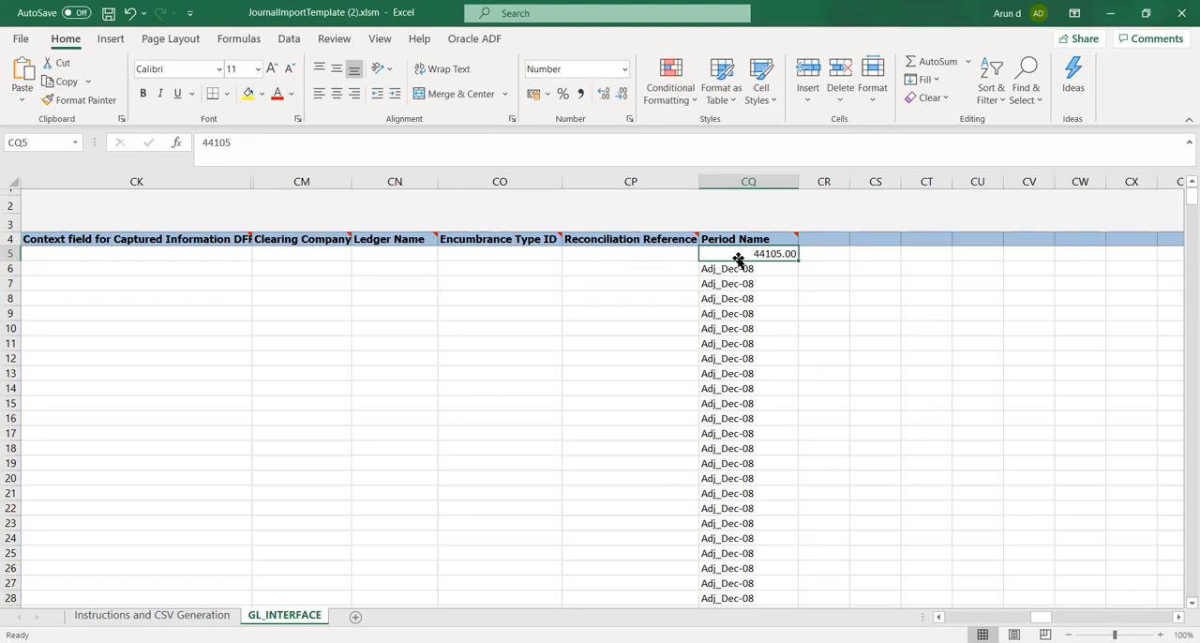
key(BackSpace)
key(Tab)
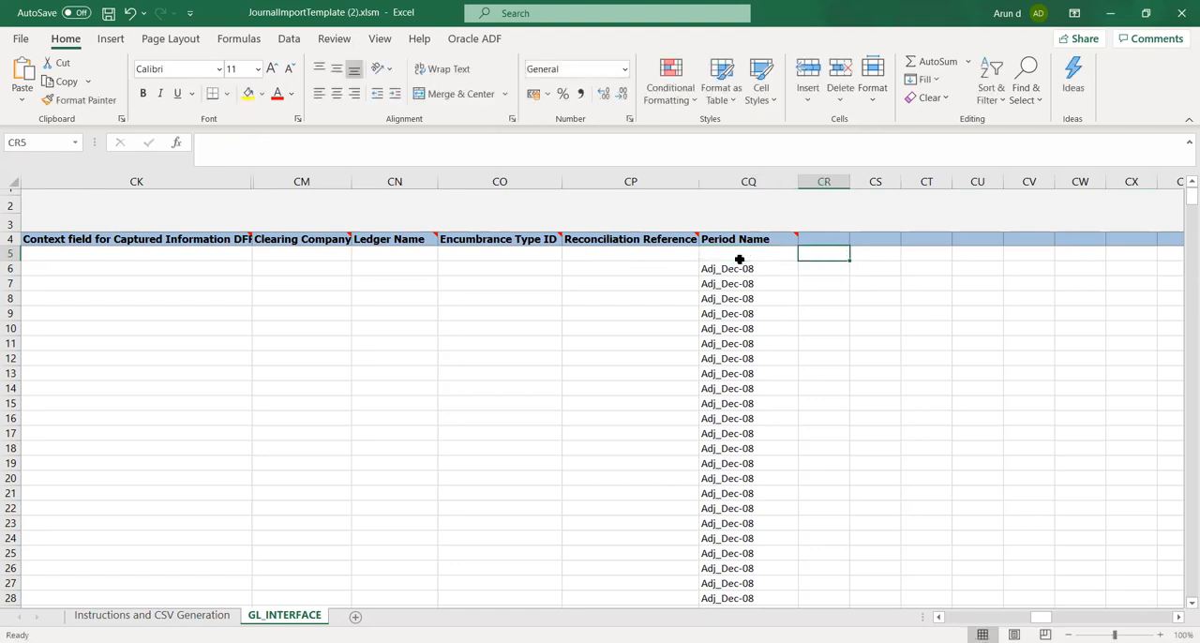
Paste the copied period Oct-20 with its formatting into the first journal row's Period Name, cell CQ5
click(739, 258)
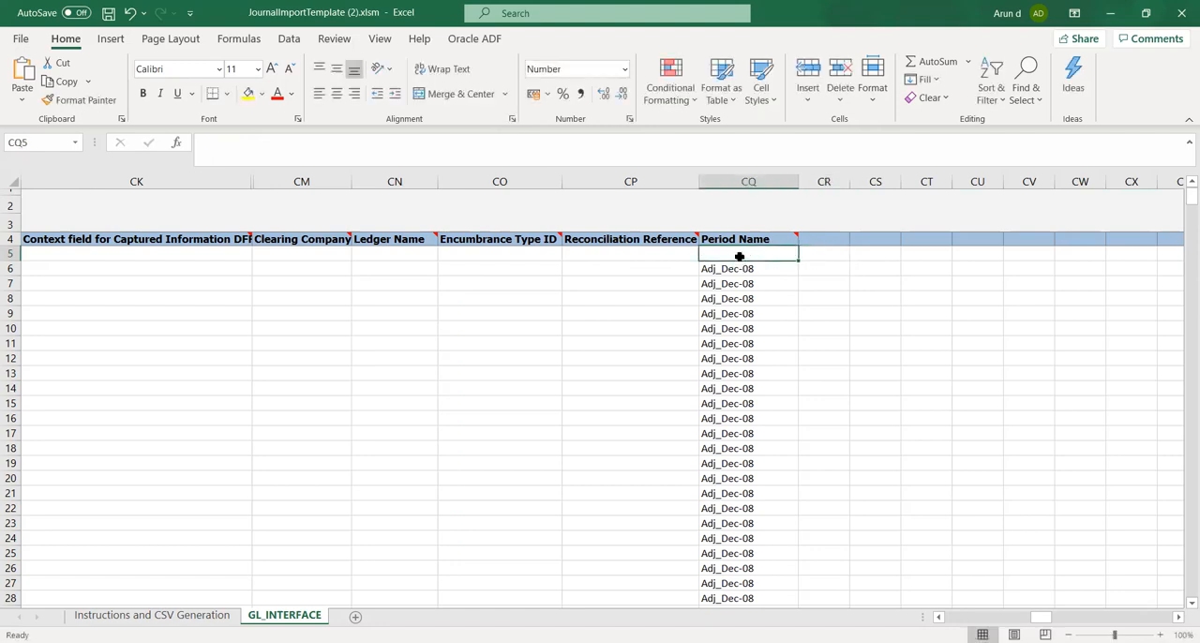
text(01-10-2020)
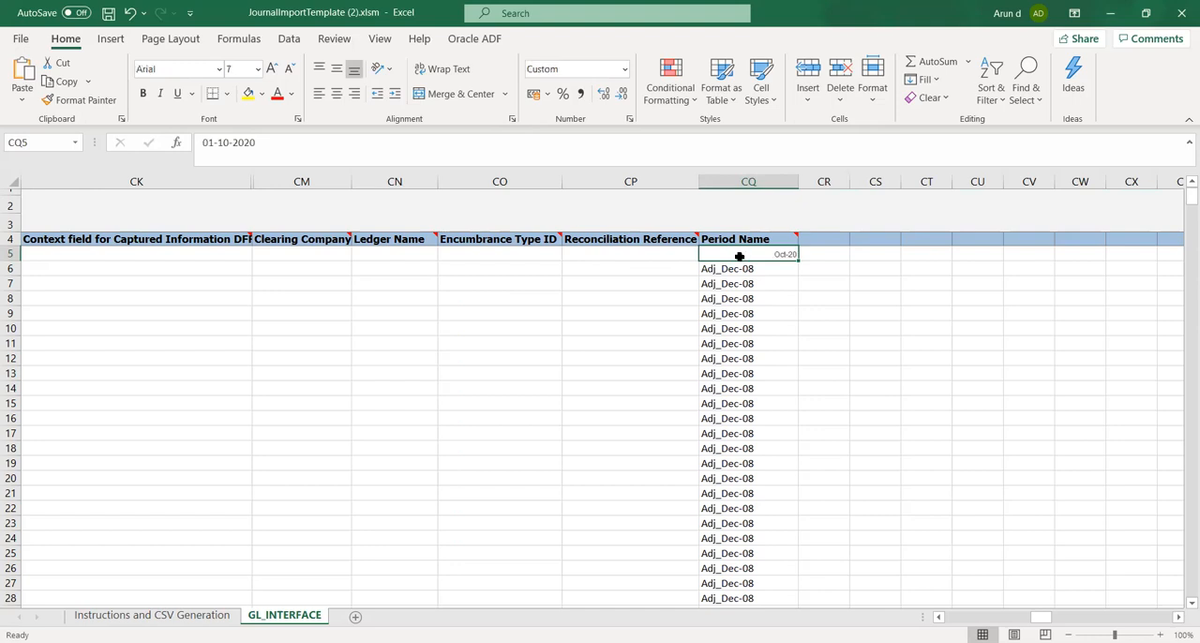
key(Tab)
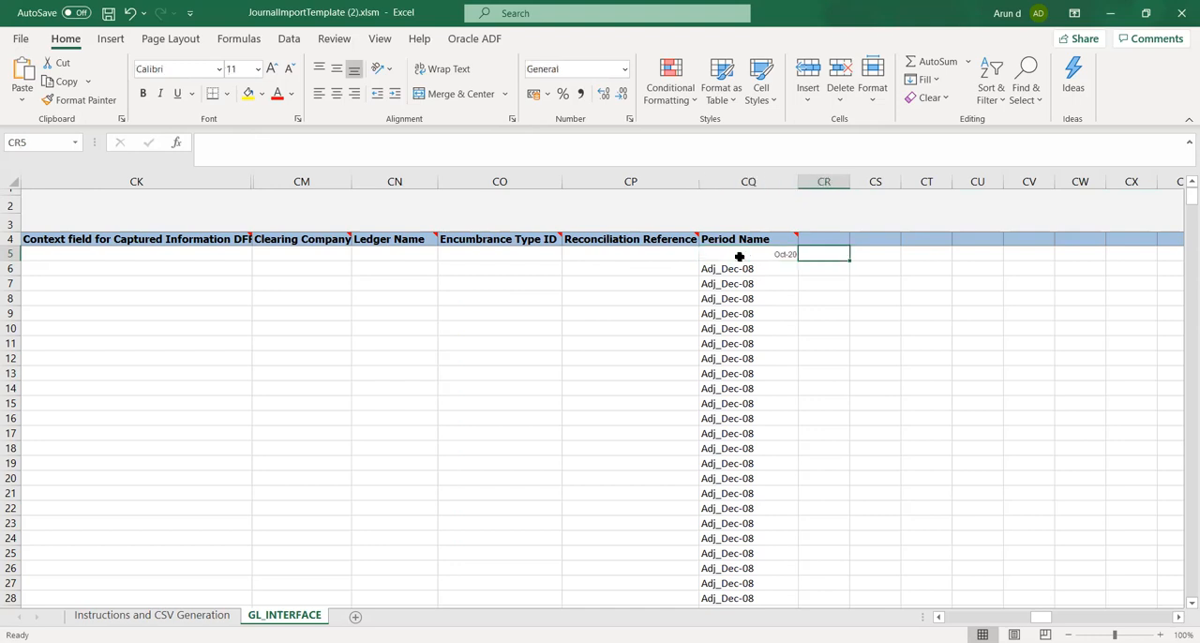
key(Left)
key(Left)
key(Left)
key(Left)
key(Left)
key(Left)
key(Left)
key(Left)
key(Left)
key(Left)
key(Left)
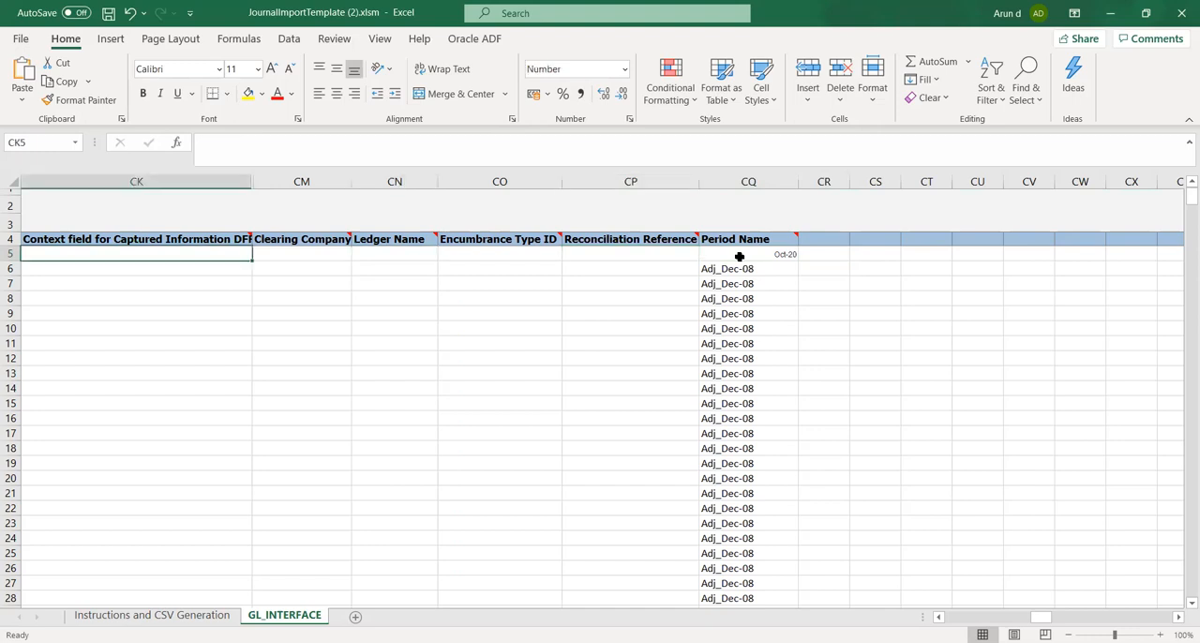
key(Left)
key(Left)
key(Left)
key(Left)
key(Left)
key(Left)
key(Left)
key(Left)
key(Left)
key(Left)
key(Left)
key(Left)
key(Left)
key(Left)
key(Left)
key(Left)
key(Left)
key(Left)
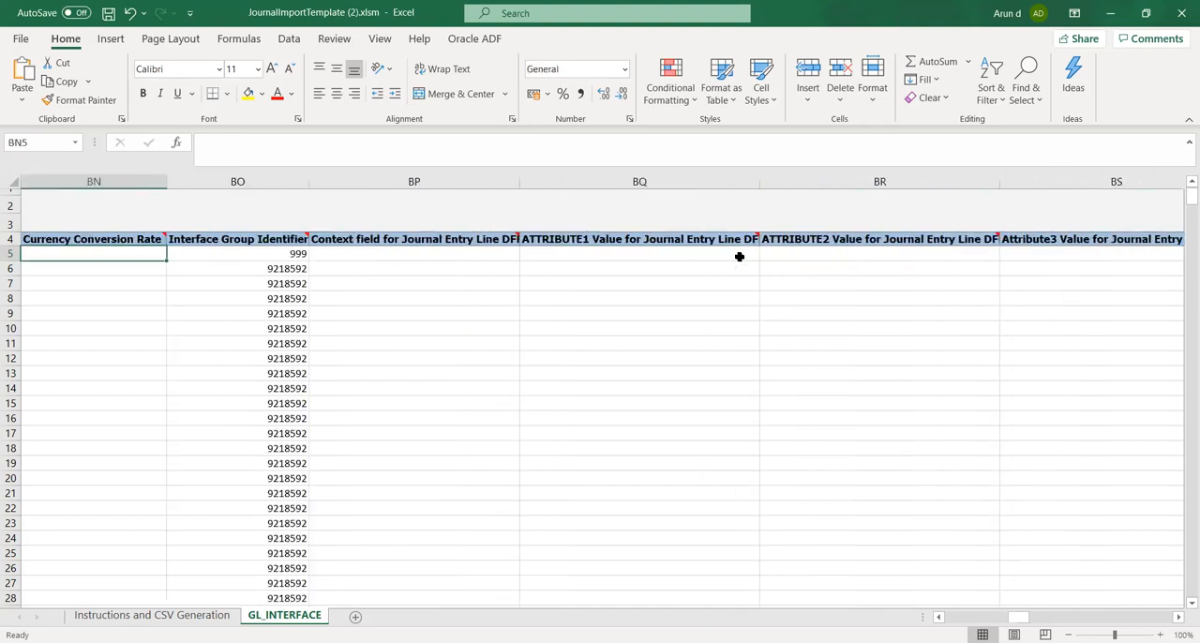
click(1030, 255)
key(Right)
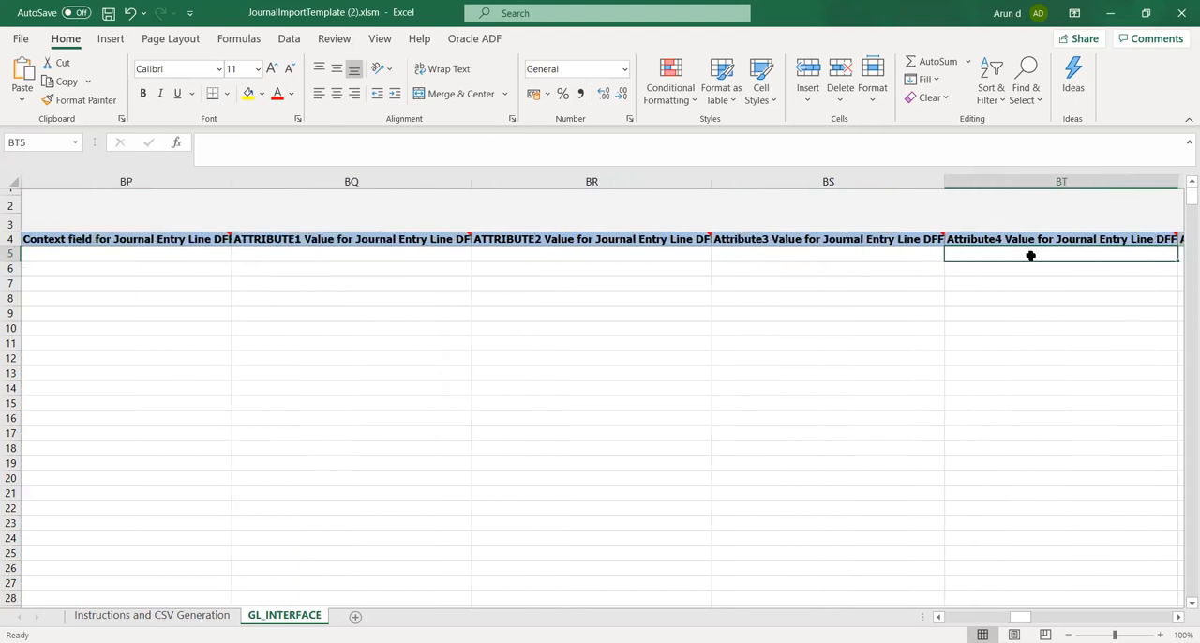
key(Right)
key(Right)
key(Right)
key(Right)
key(Right)
key(Right)
key(Right)
key(Right)
key(Right)
key(Right)
key(Right)
key(Right)
key(Right)
key(Right)
key(Right)
key(Right)
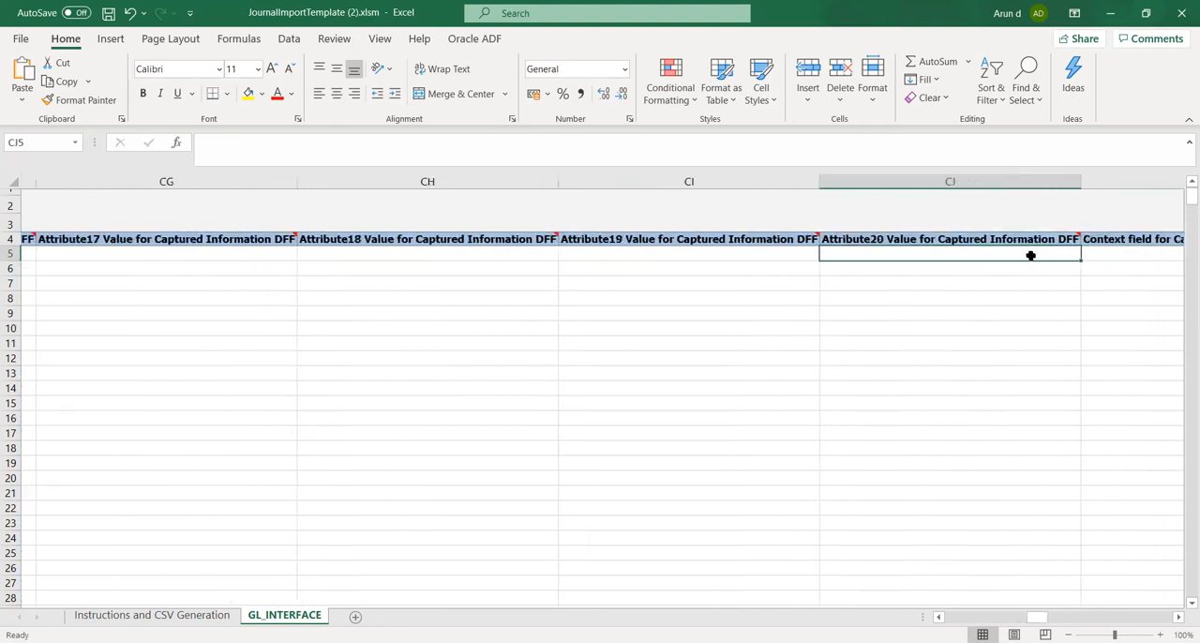
key(Right)
key(Right)
key(Right)
key(Right)
key(Right)
key(Right)
key(Right)
key(Right)
key(Right)
key(Right)
key(Right)
key(Right)
Copy the whole first journal row, from Period Name in CQ5 back to Status Code in A5
key(Left)
key(Left)
key(Left)
key(Left)
key(Left)
key(Left)
key(shift+Left)
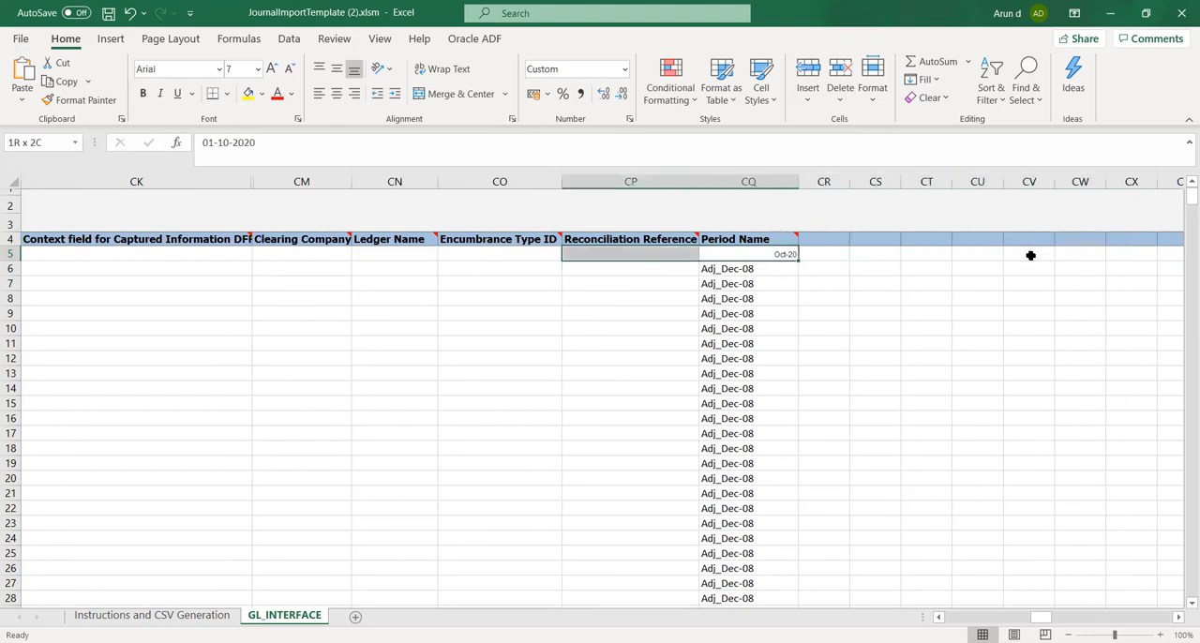
key(shift+Left)
key(shift+Left)
key(shift+Left)
key(shift+Left)
key(shift+Left)
key(shift+Left)
key(shift+Left)
key(shift+Left)
key(shift+Left)
key(shift+Left)
key(shift+Left)
key(shift+Left)
key(shift+Left)
key(shift+Left)
key(shift+Left)
key(shift+Left)
key(shift+Left)
key(shift+Left)
key(shift+Left)
key(shift+Left)
key(shift+Left)
key(shift+Left)
key(shift+Left)
key(shift+Left)
key(shift+Left)
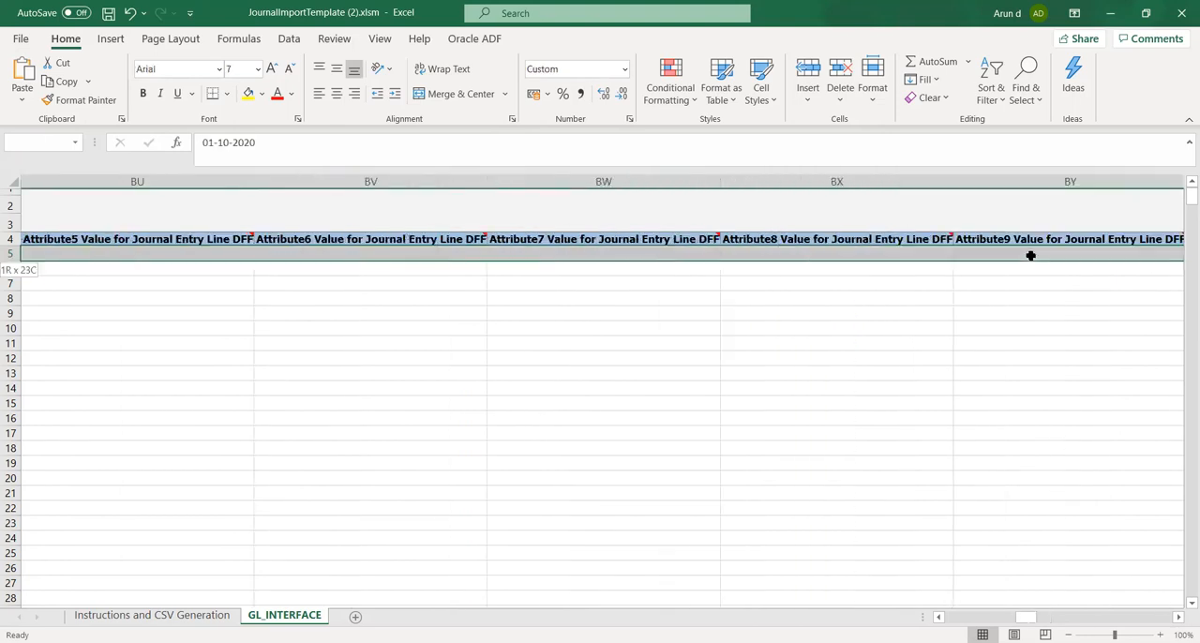
key(shift+Left)
key(shift+Left)
key(shift+Left)
key(shift+Left)
key(shift+Left)
key(shift+Left)
key(shift+Left)
key(shift+Left)
key(shift+Left)
key(shift+Left)
key(shift+Left)
key(shift+Left)
key(shift+Left)
key(shift+Left)
key(shift+Left)
key(shift+Left)
key(shift+Left)
key(shift+Left)
key(shift+Left)
key(shift+Left)
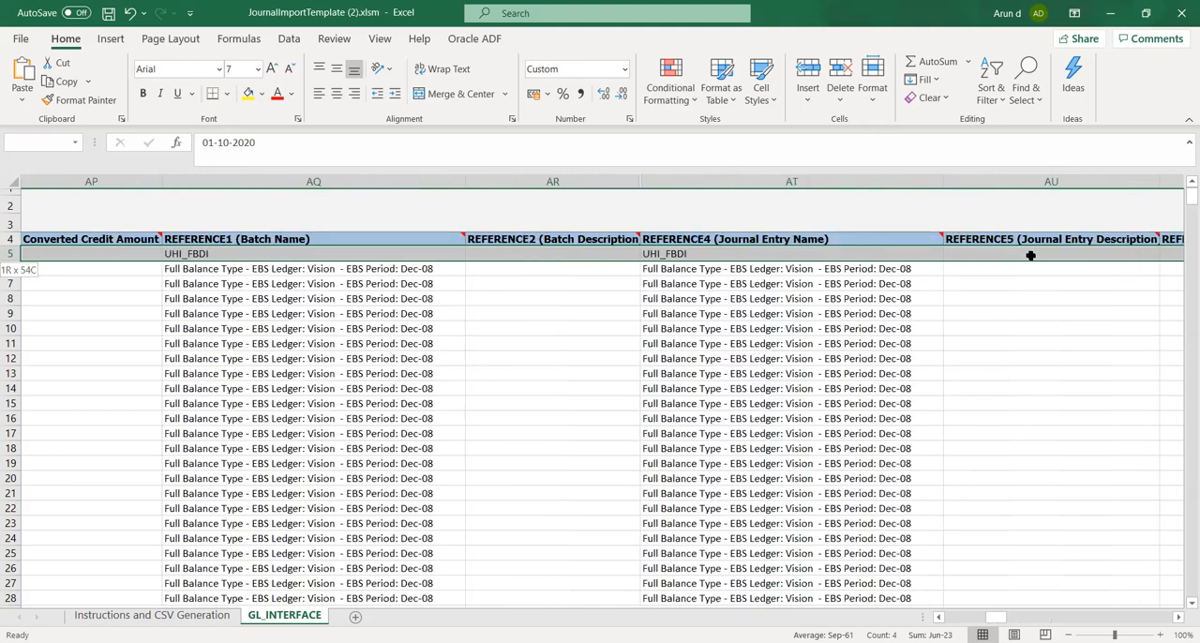
key(shift+Left)
key(shift+Left)
key(shift+Left)
key(shift+Left)
key(shift+Left)
key(shift+Left)
key(shift+Left)
key(shift+Left)
key(shift+Left)
key(shift+Left)
key(shift+Left)
key(shift+Left)
key(shift+Left)
key(shift+Left)
key(shift+Left)
key(shift+Left)
key(shift+Left)
key(shift+Left)
key(shift+Left)
key(shift+Left)
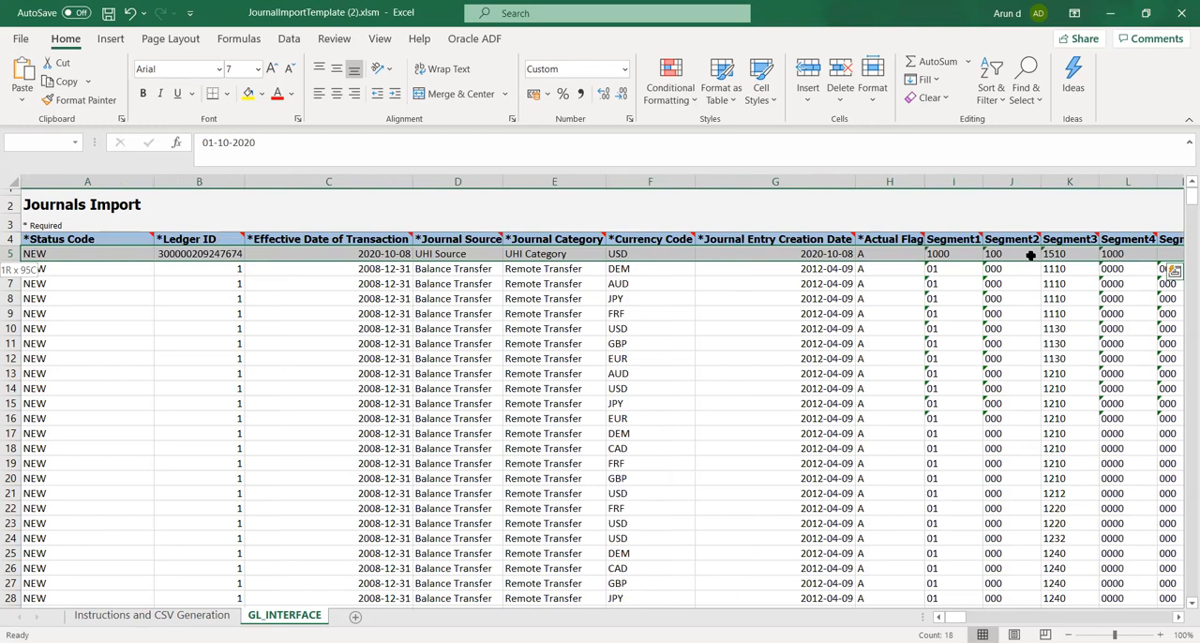
key(ctrl+c)
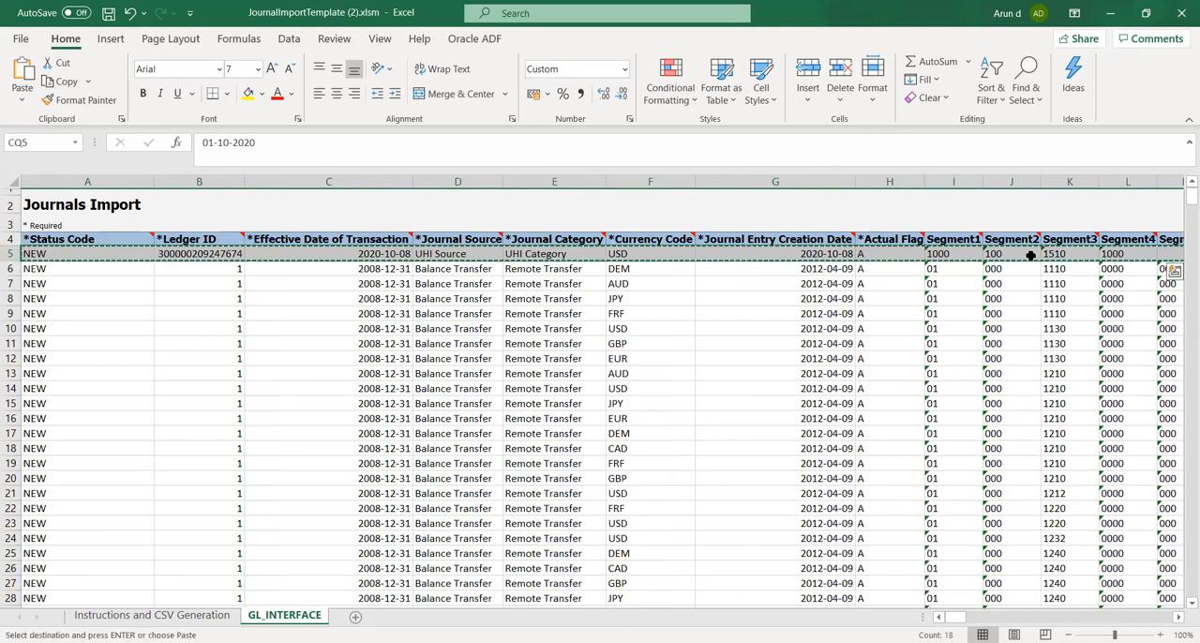
Paste the copied journal row over row 6, starting at cell A6, as the second journal line
key(Down)
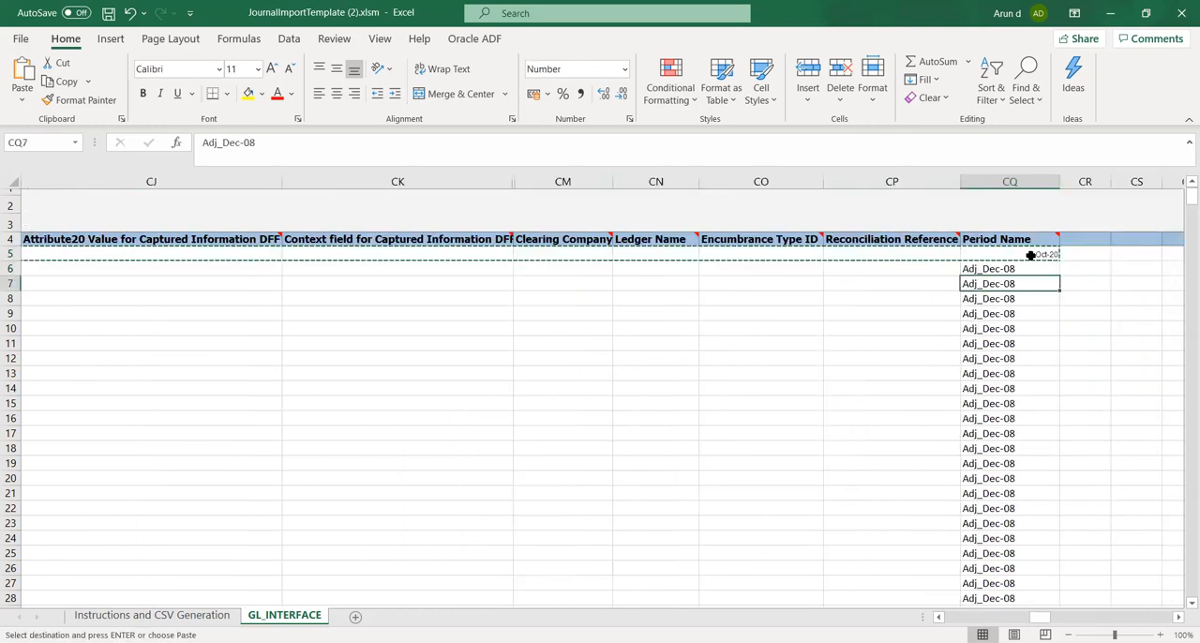
key(Left)
key(Left)
key(Left)
key(Left)
key(Left)
key(Left)
key(Left)
key(Left)
key(Left)
key(Left)
key(Left)
key(Left)
key(Left)
key(Left)
key(Left)
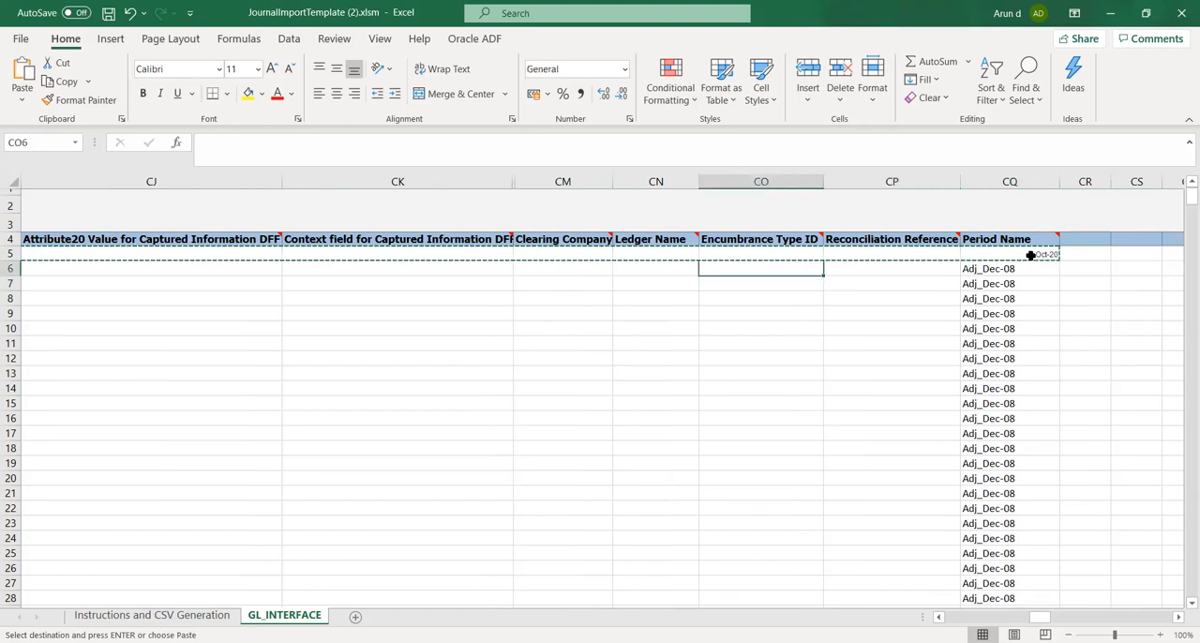
key(Left)
key(Left)
key(Left)
key(Left)
key(Left)
key(Left)
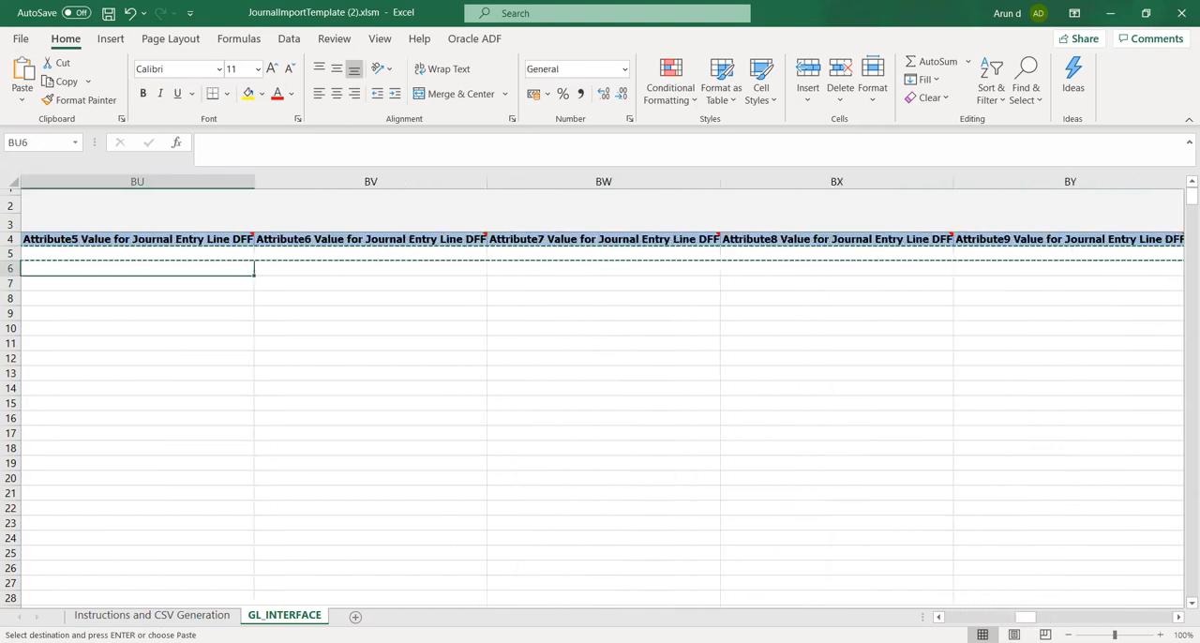
key(alt+Tab)
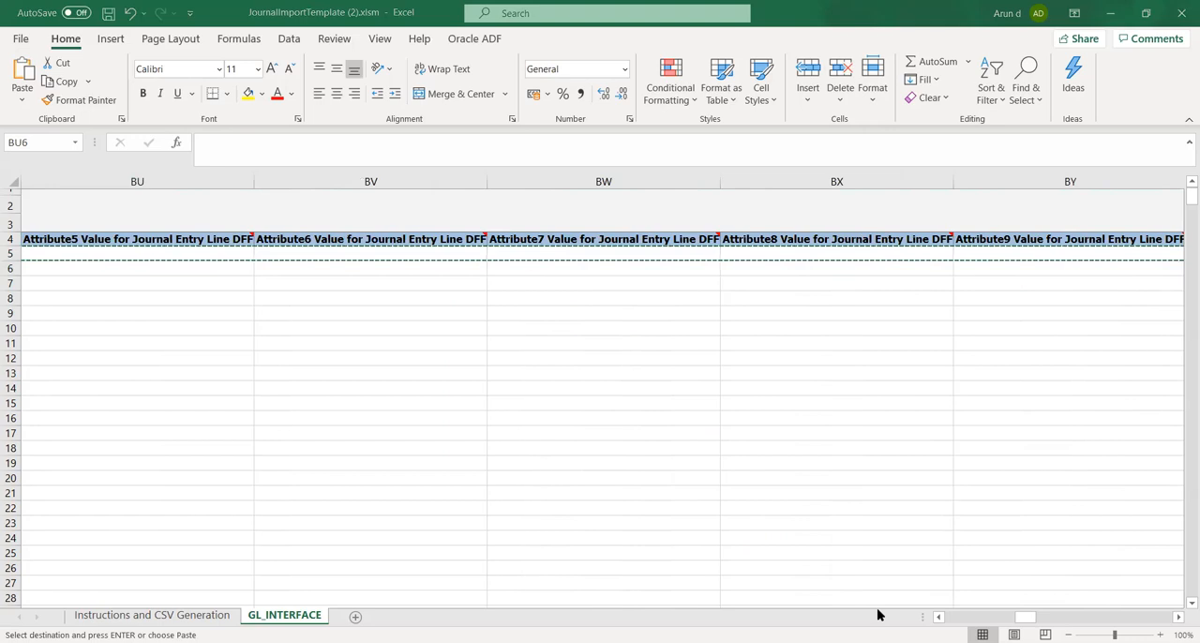
key(alt+Tab)
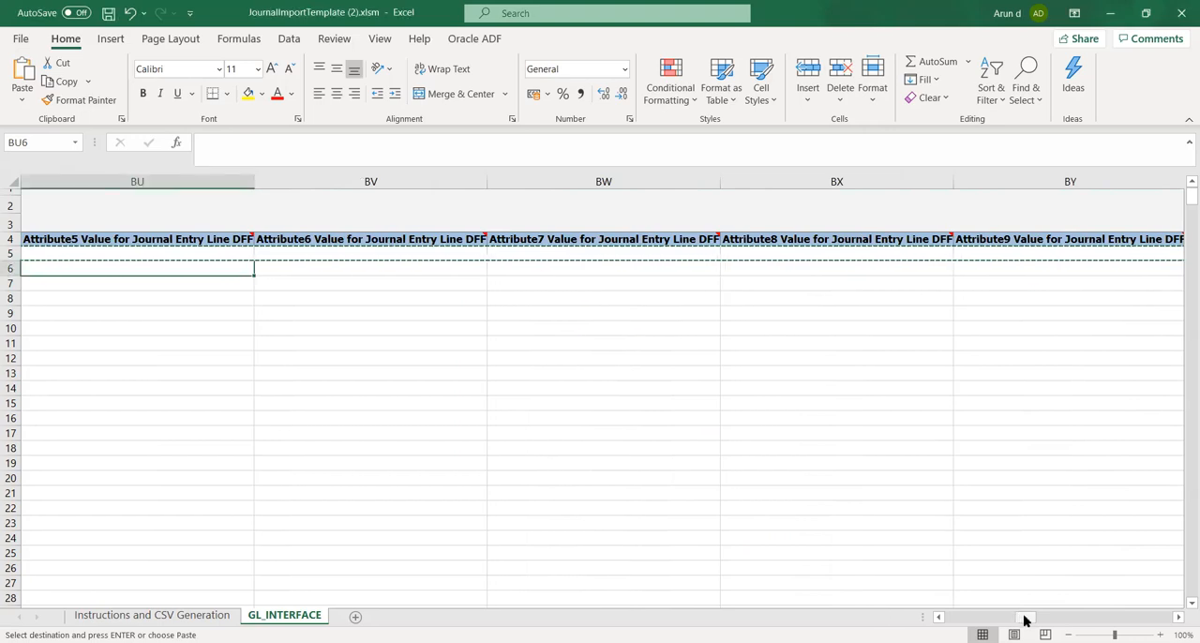
drag(1025, 618, 834, 621)
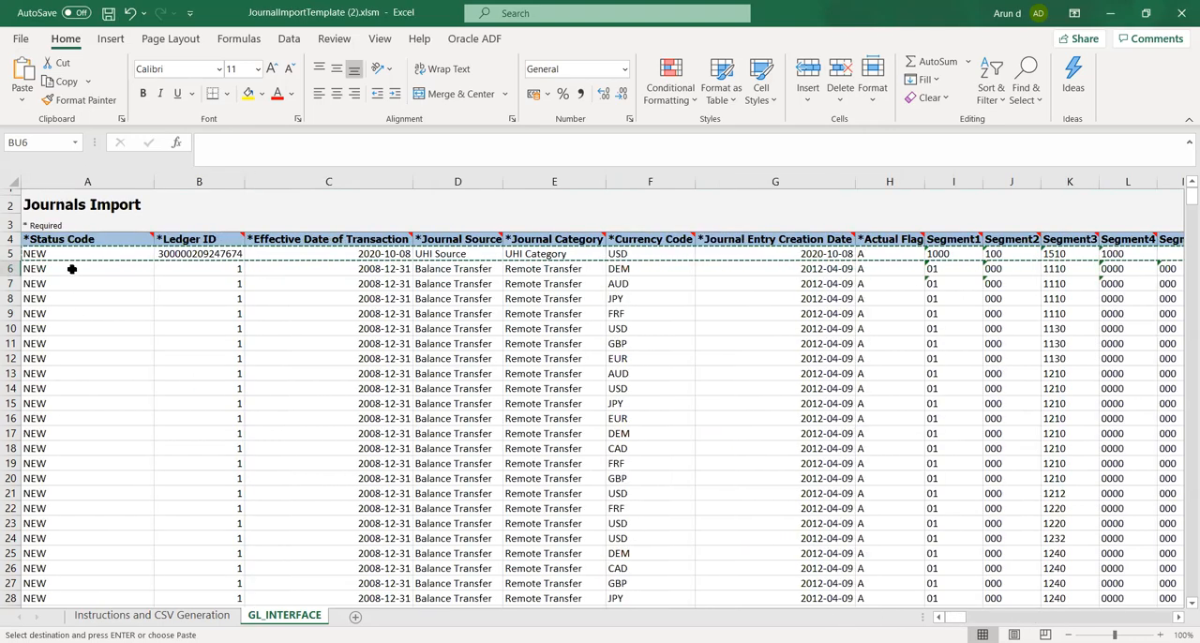
click(72, 269)
key(ctrl+v)
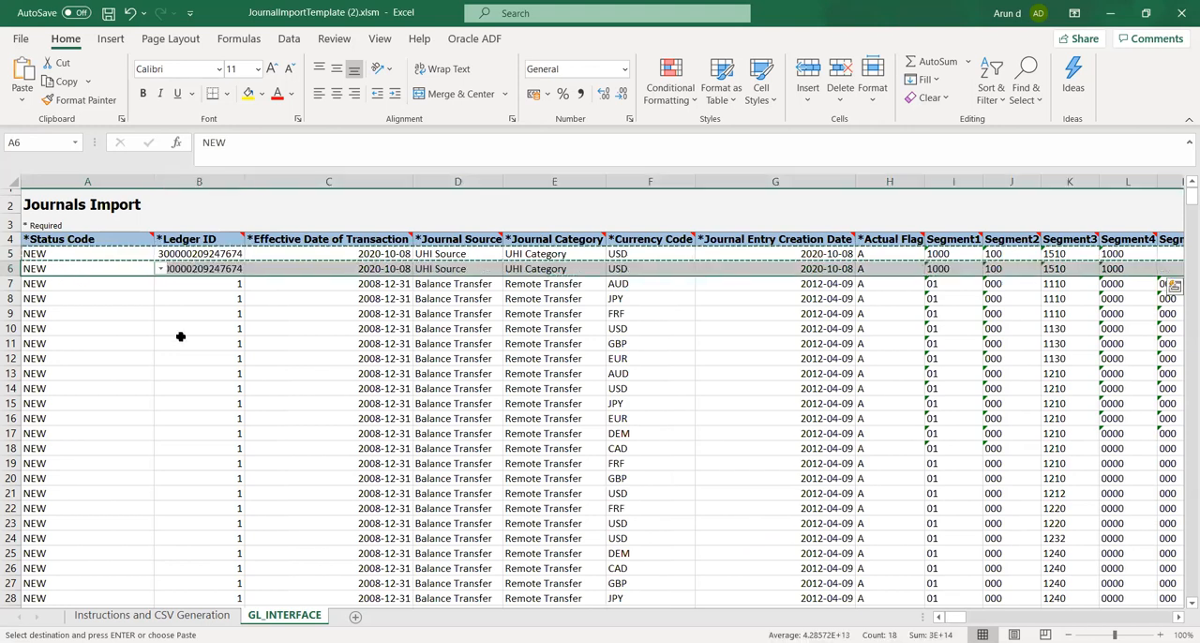
Save the journal import template workbook, accepting the notice about personal information
click(201, 313)
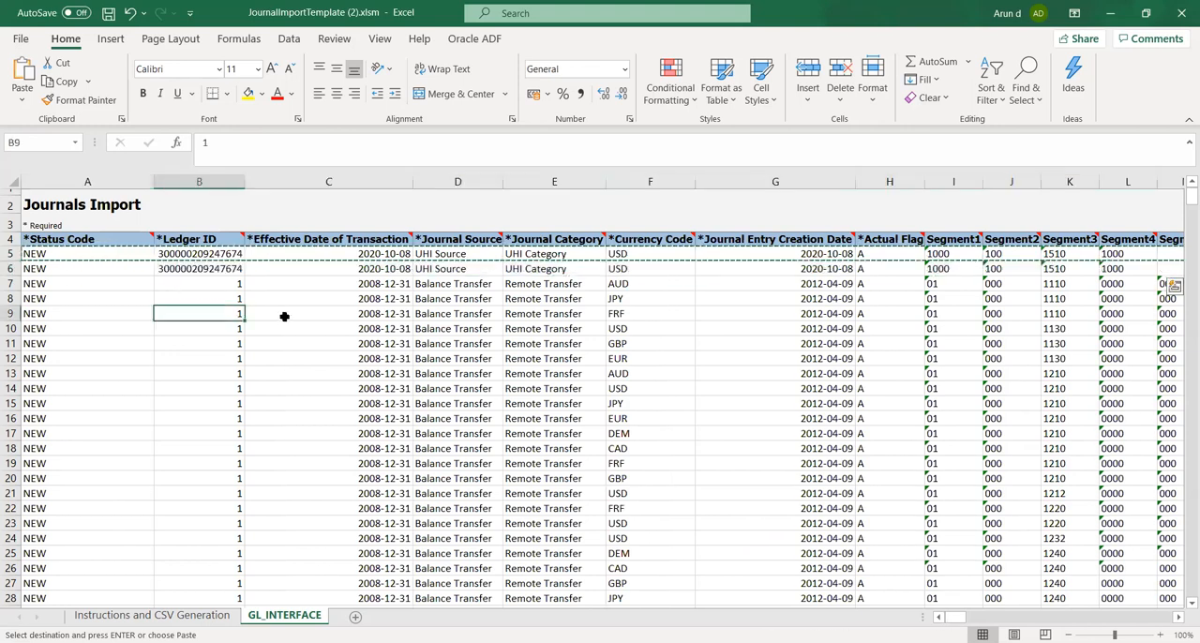
click(498, 272)
key(Right)
key(Right)
key(Right)
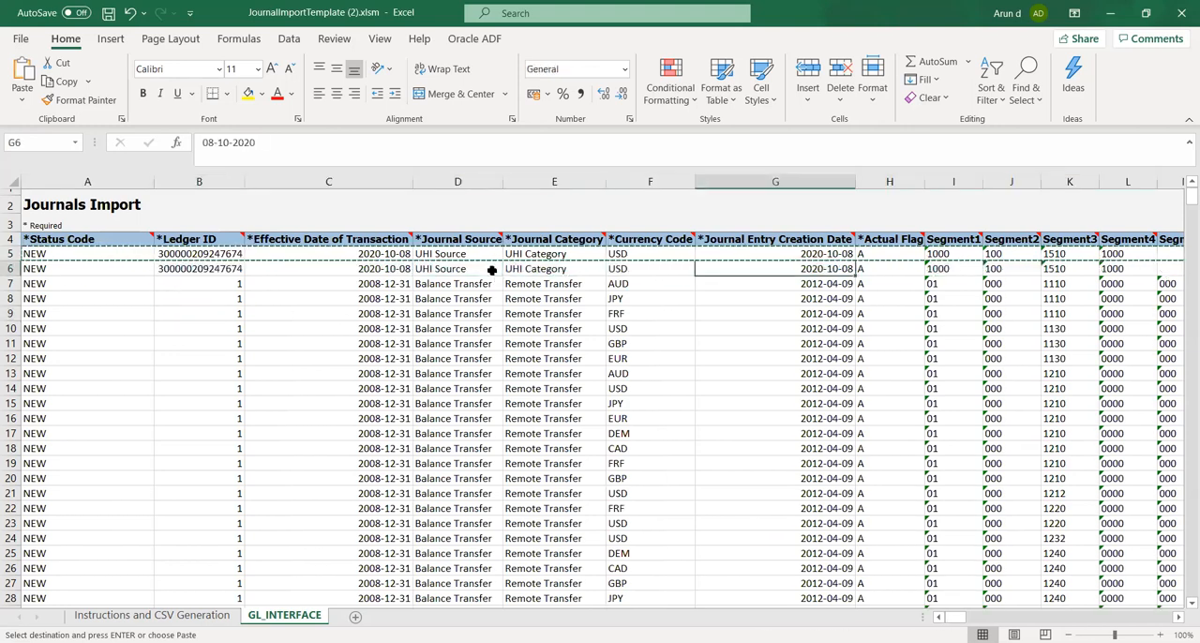
key(ctrl+s)
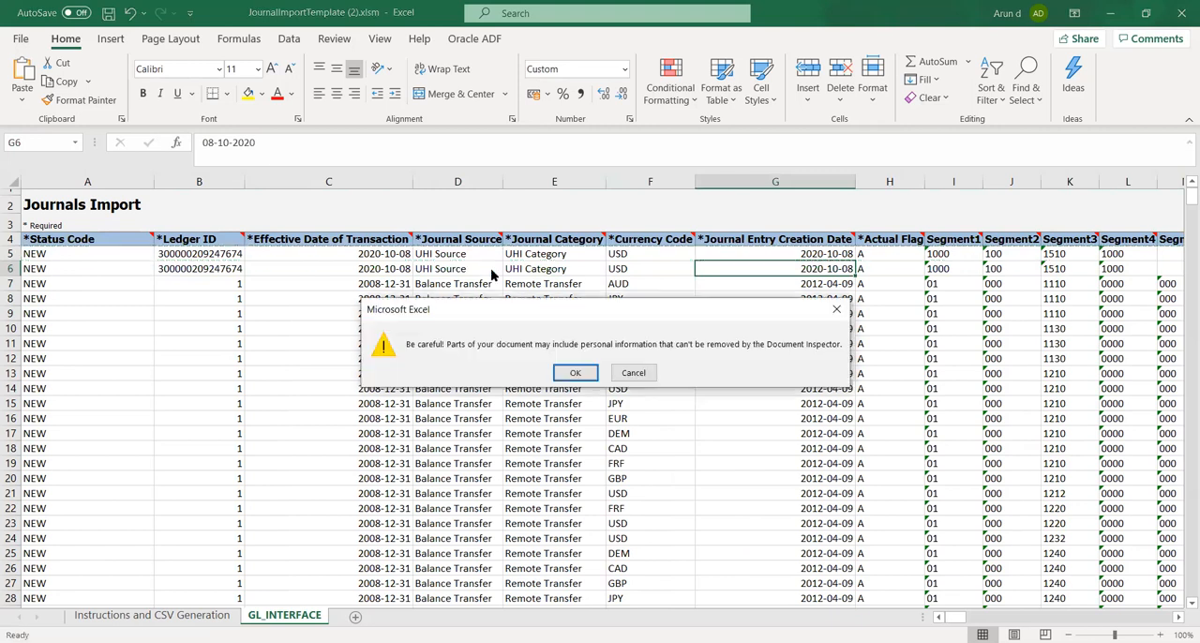
key(Return)
Set Segment3 of the second journal line, cell K6, to 2373
key(Right)
key(Right)
key(Right)
key(Right)
key(Right)
key(Right)
key(Right)
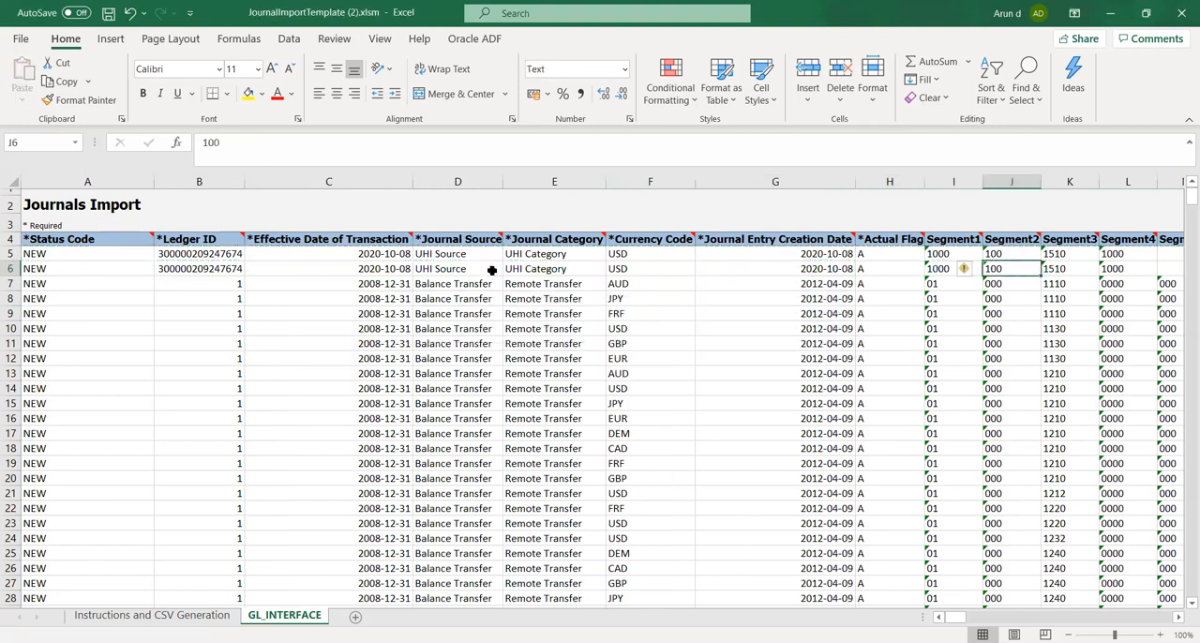
key(Left)
key(Left)
key(Left)
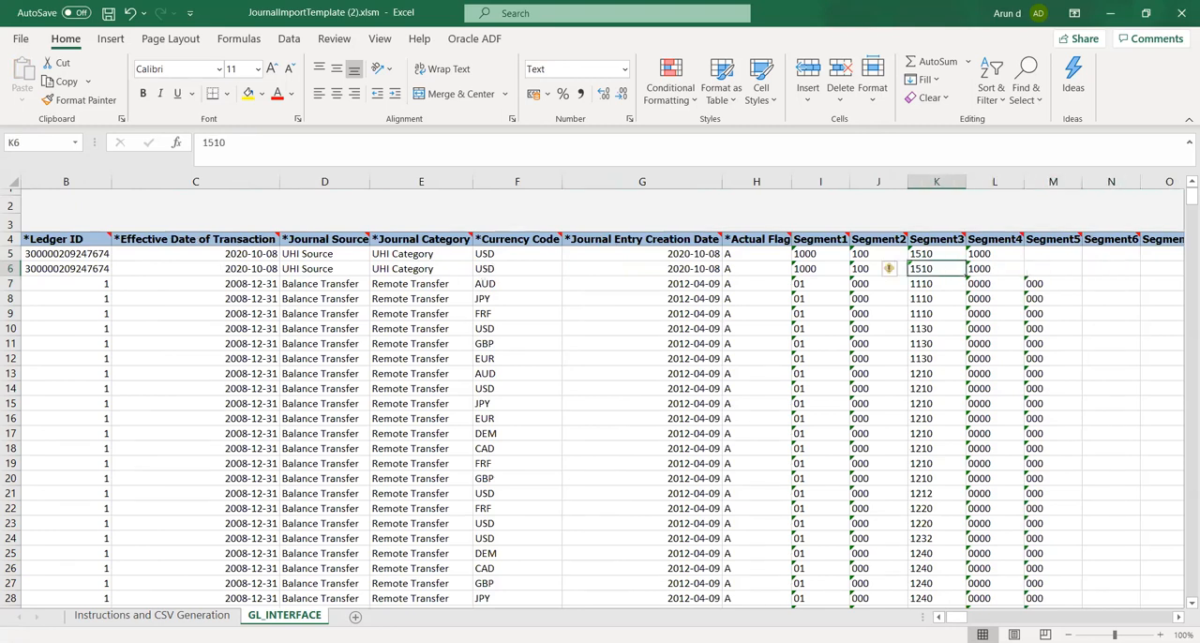
key(alt+Tab)
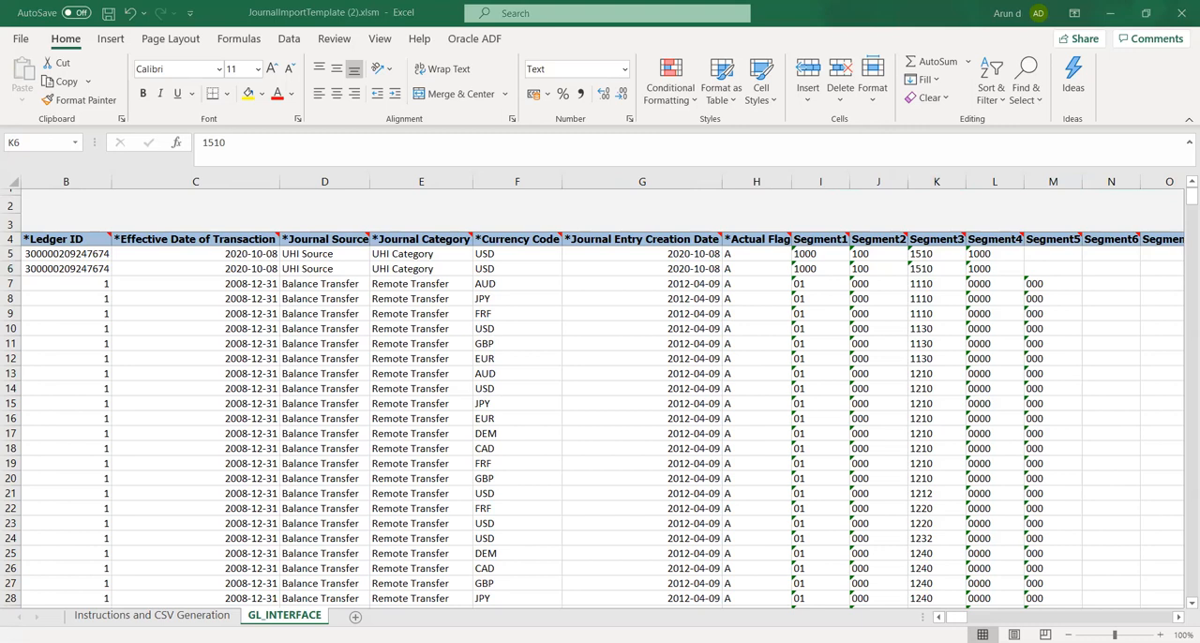
key(alt+Tab)
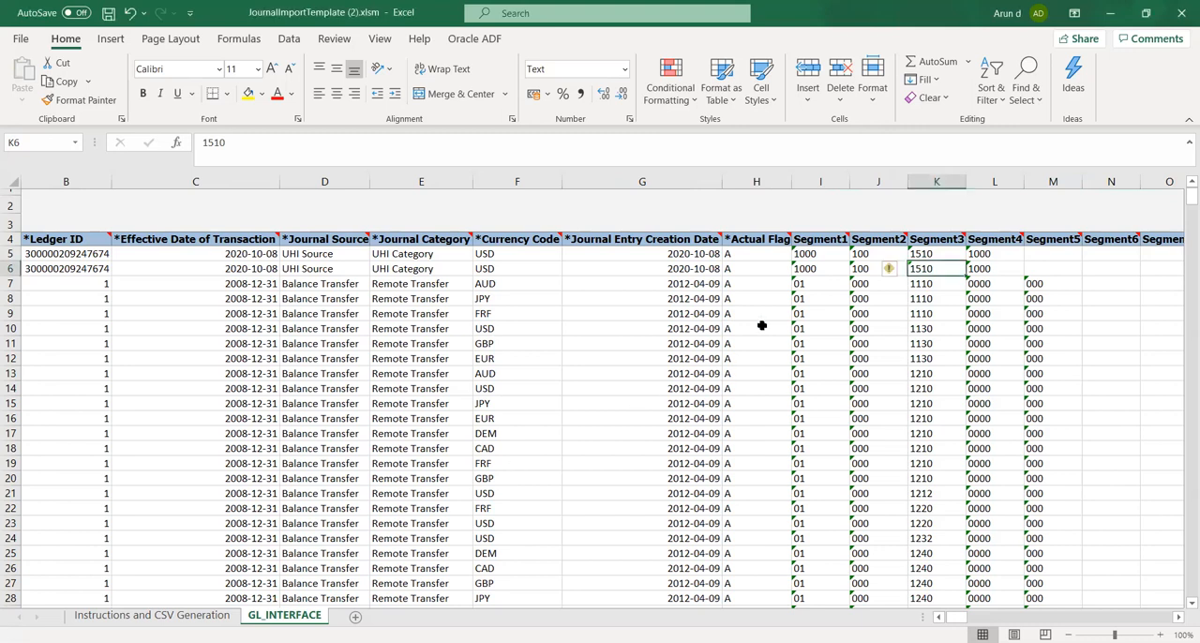
text(2373)
key(Tab)
Clear the Entered Debit Amount of the second journal line and enter 18000 as its Entered Credit Amount in AN6
key(Tab)
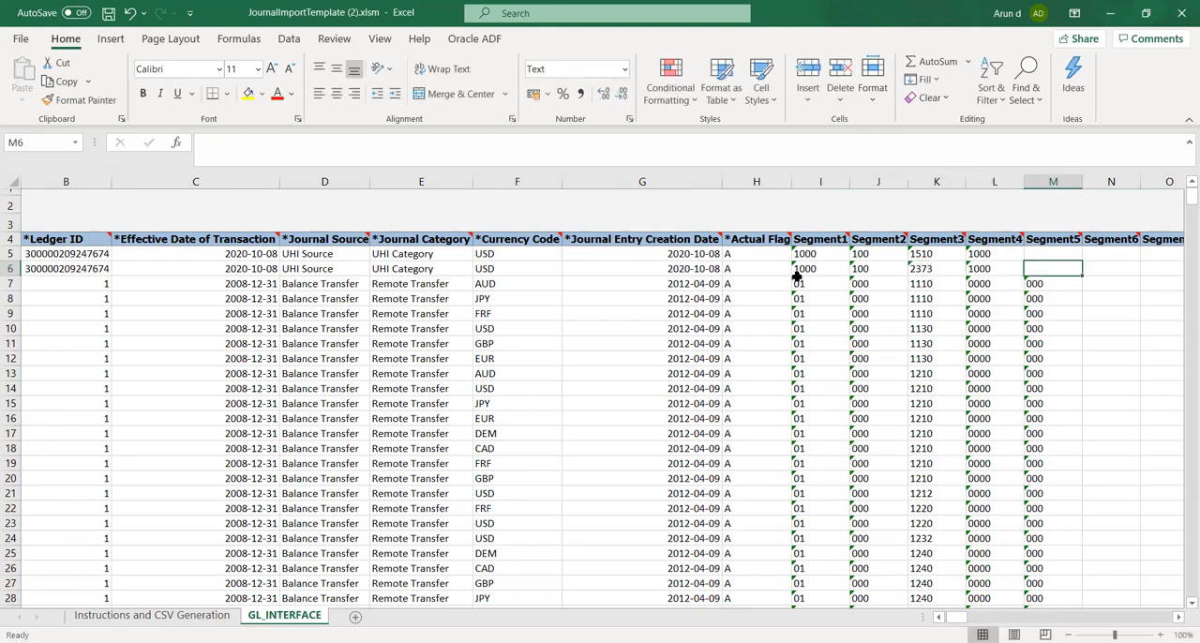
key(Tab)
key(Tab)
key(Tab)
key(Tab)
key(Tab)
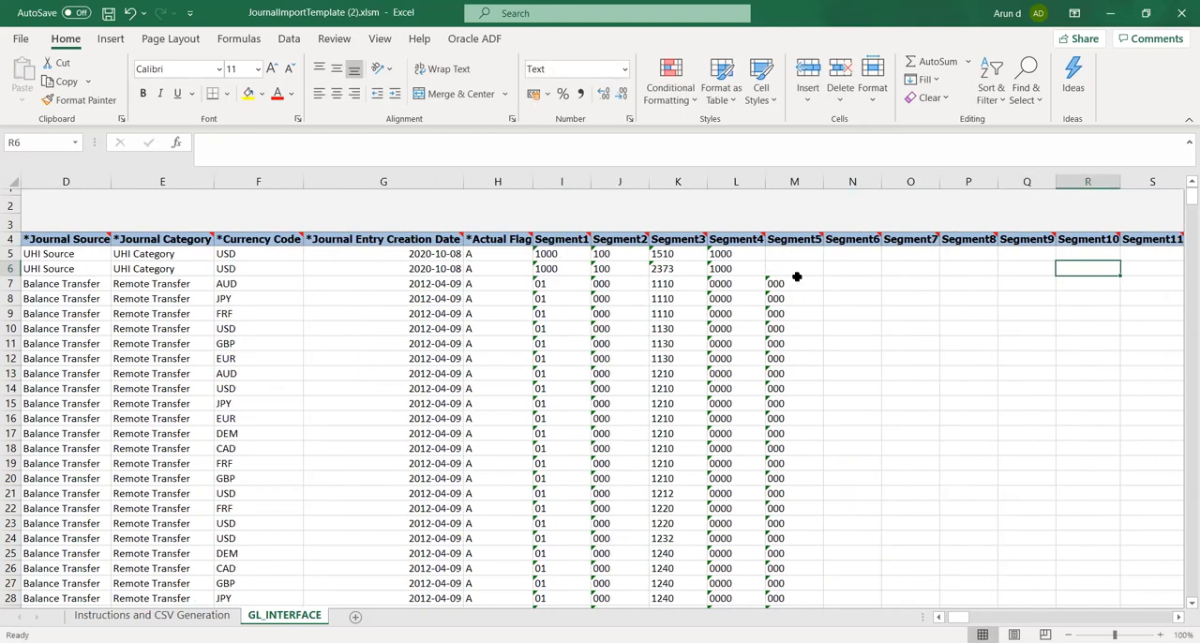
key(Tab)
key(Tab)
key(Tab)
key(Tab)
key(Tab)
key(Tab)
key(Tab)
key(Tab)
key(Tab)
key(Tab)
key(Tab)
key(Tab)
key(Tab)
key(Tab)
key(Tab)
key(Tab)
key(Tab)
key(Tab)
key(Tab)
key(Tab)
key(Tab)
key(Tab)
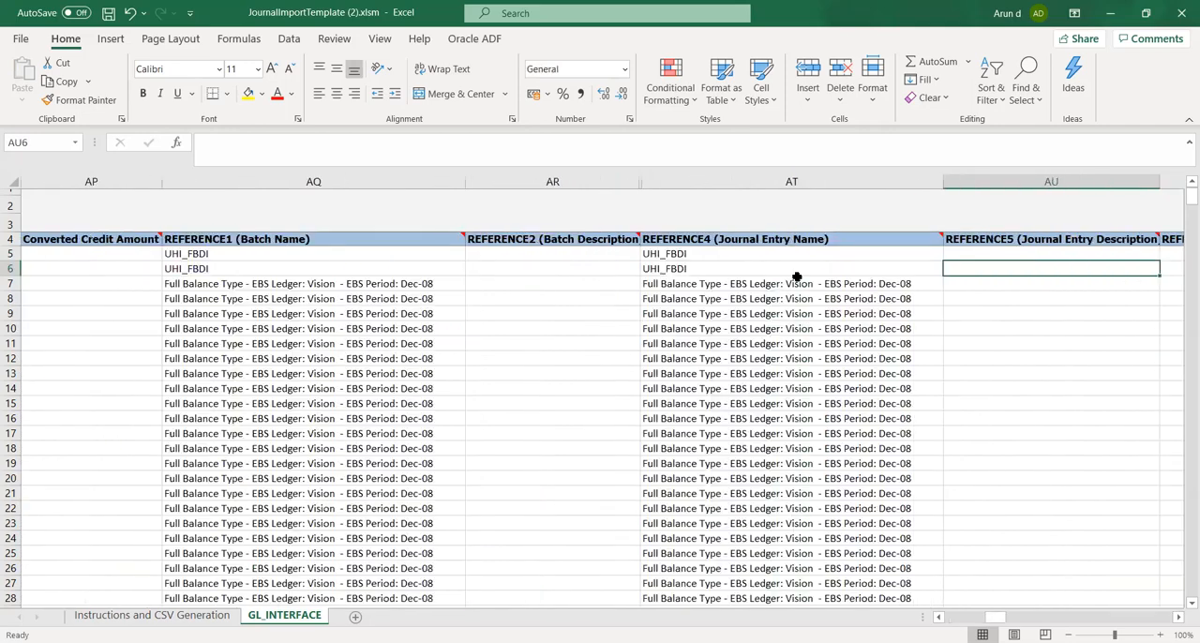
key(shift+Tab)
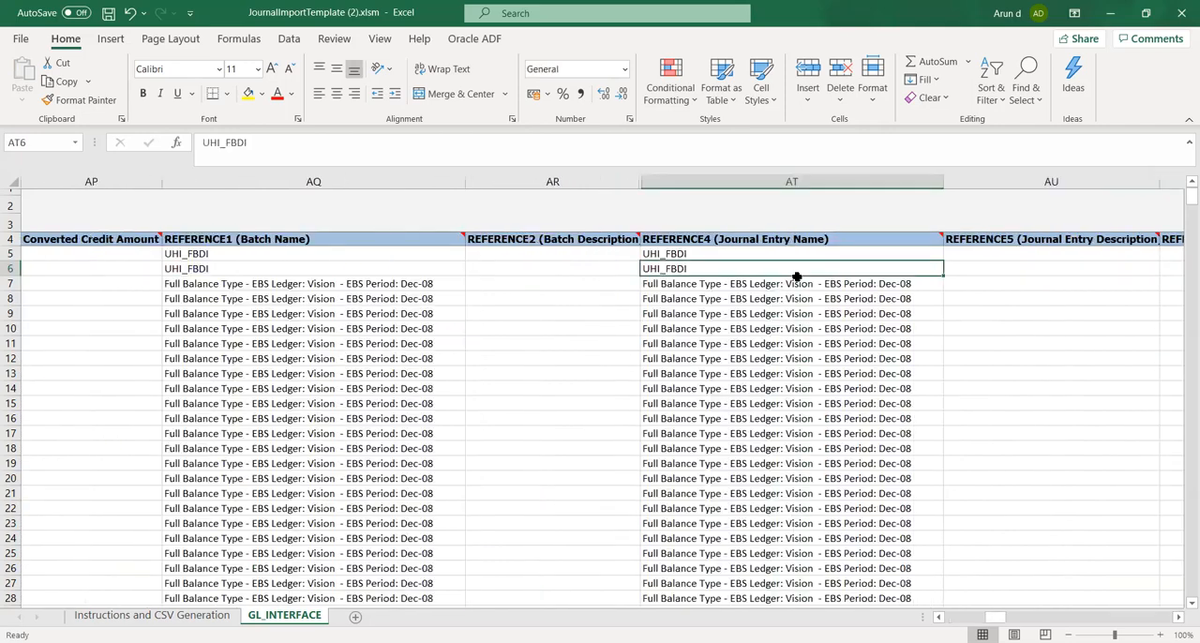
key(shift+Tab)
key(shift+Tab)
key(shift+Tab)
key(shift+Tab)
key(shift+Tab)
key(shift+Tab)
key(shift+Tab)
key(shift+Tab)
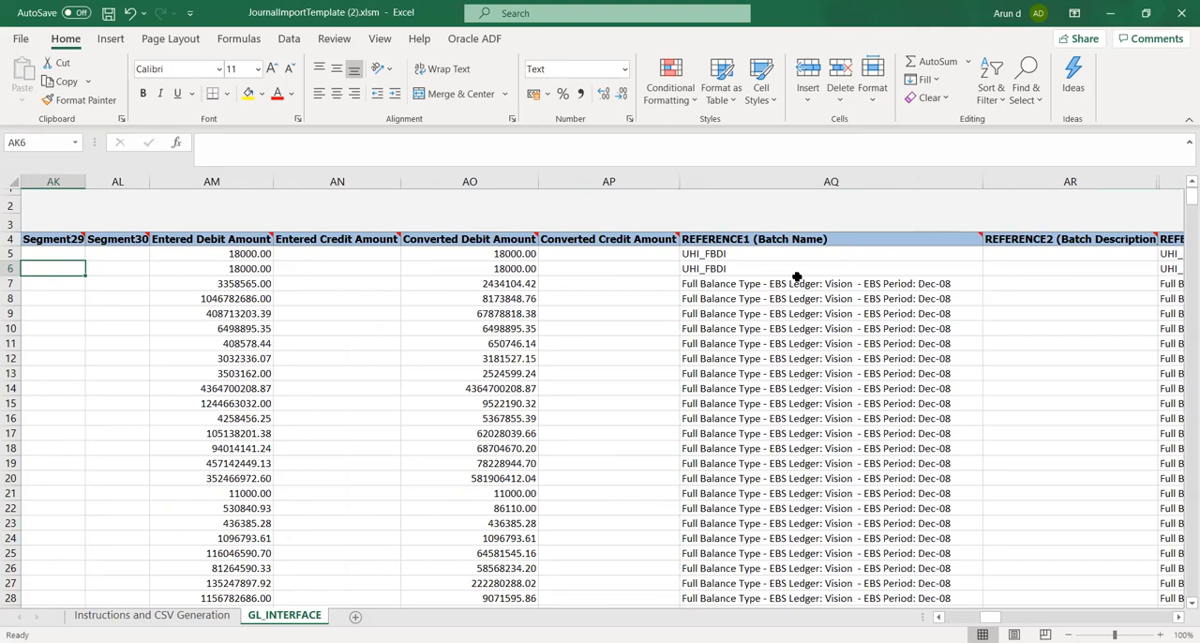
key(Tab)
key(Tab)
key(Tab)
key(shift+Tab)
key(Delete)
key(Tab)
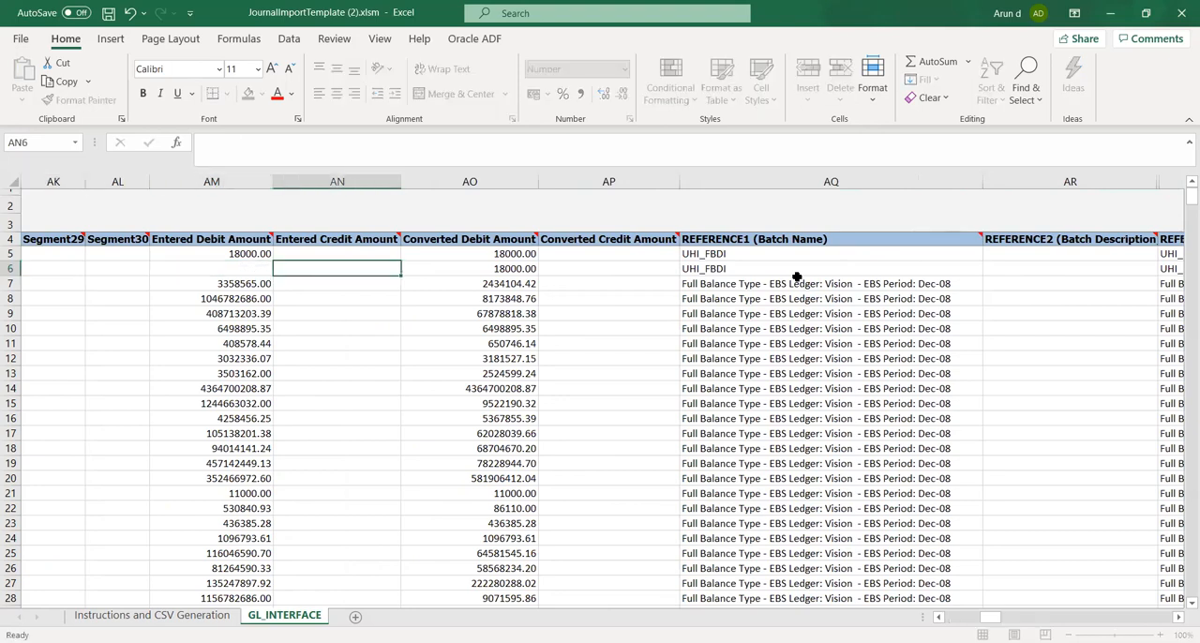
key(F2)
text(18000)
Clear the Converted Debit Amount in row 6 and enter 18000 as the Converted Credit Amount in AP6
key(Tab)
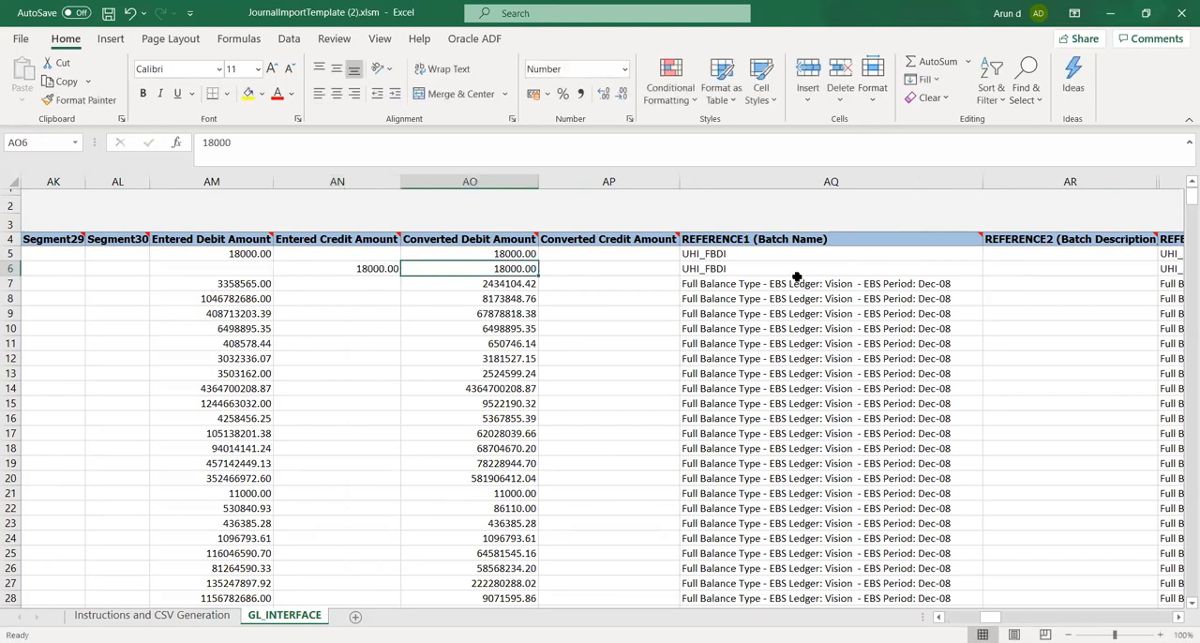
key(Delete)
key(Tab)
text(1800)
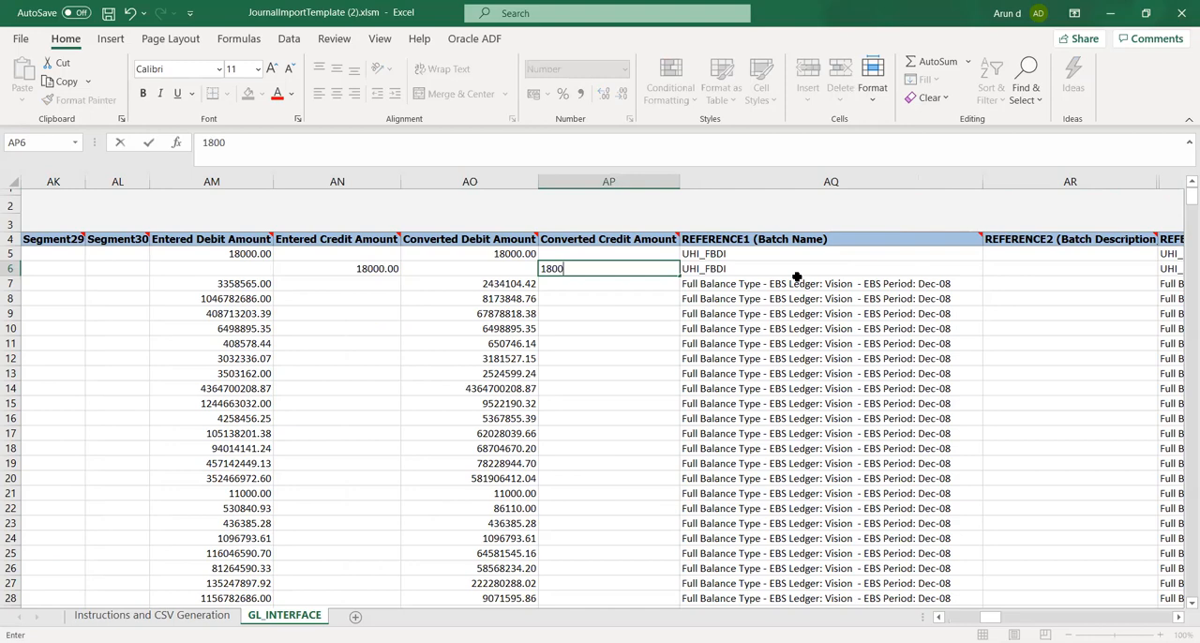
text(0)
key(Tab)
key(Tab)
key(Tab)
key(Tab)
key(Tab)
key(Tab)
key(Tab)
key(Tab)
key(Tab)
key(Tab)
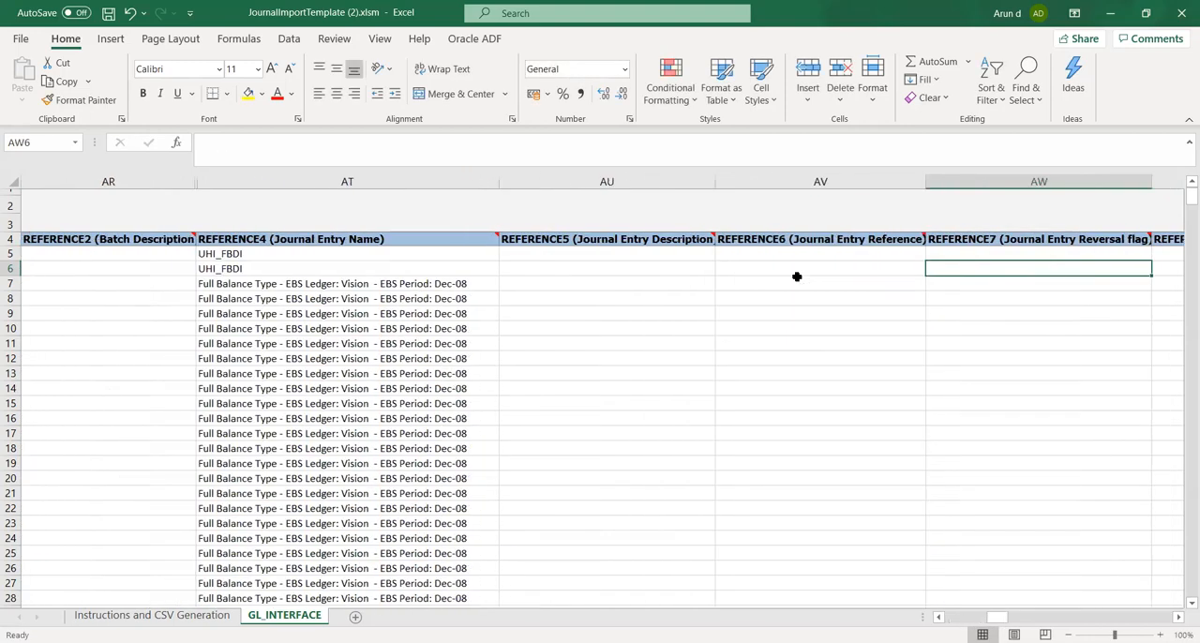
Review the remaining columns of the second journal line, from the batch reference fields through Interface Group Identifier to Period Name
key(Tab)
key(Tab)
key(Tab)
key(Tab)
key(Tab)
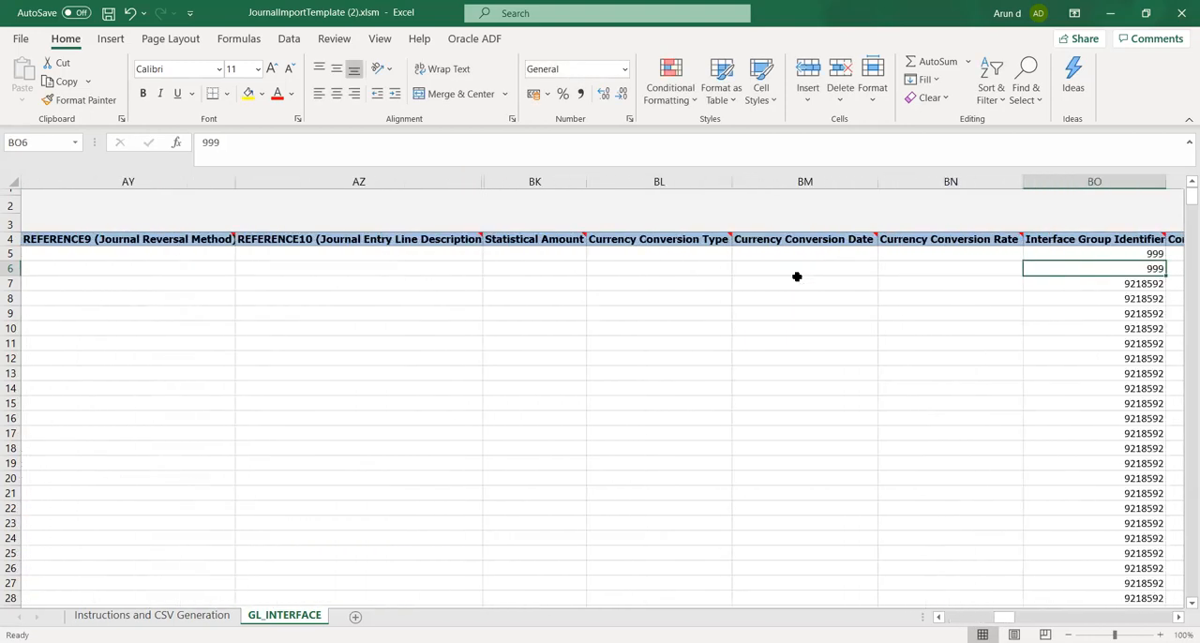
key(Tab)
key(Tab)
key(Tab)
key(Tab)
key(Tab)
key(Tab)
key(Tab)
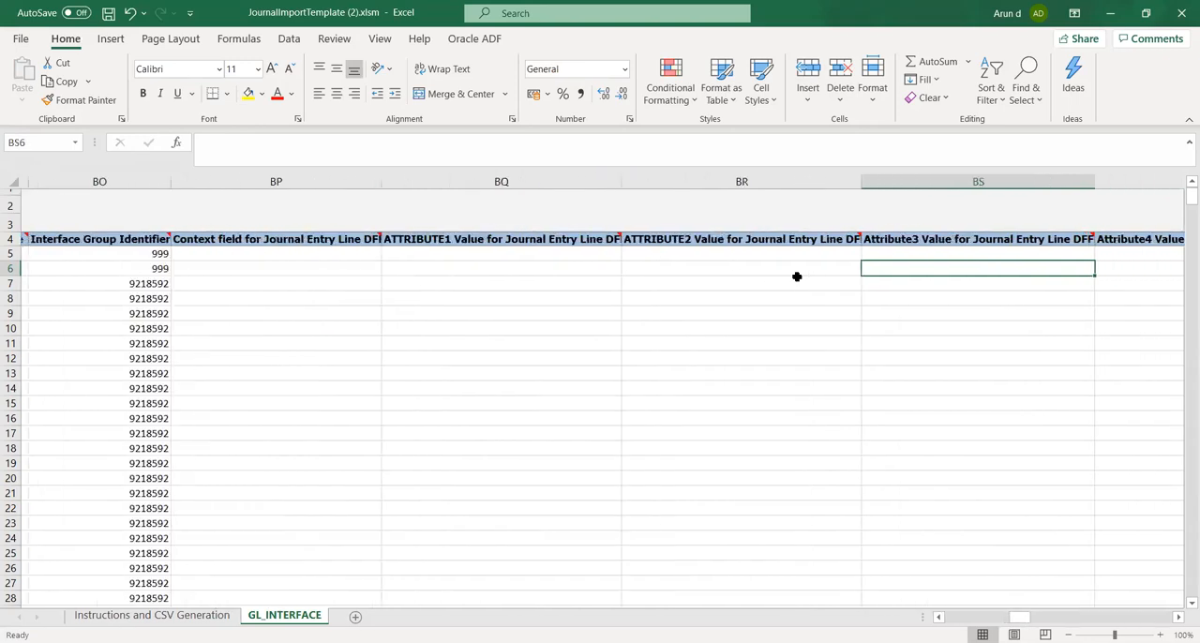
key(Tab)
key(Tab)
key(Tab)
key(Tab)
key(Tab)
key(Tab)
key(Tab)
key(Tab)
key(Tab)
key(Tab)
key(Tab)
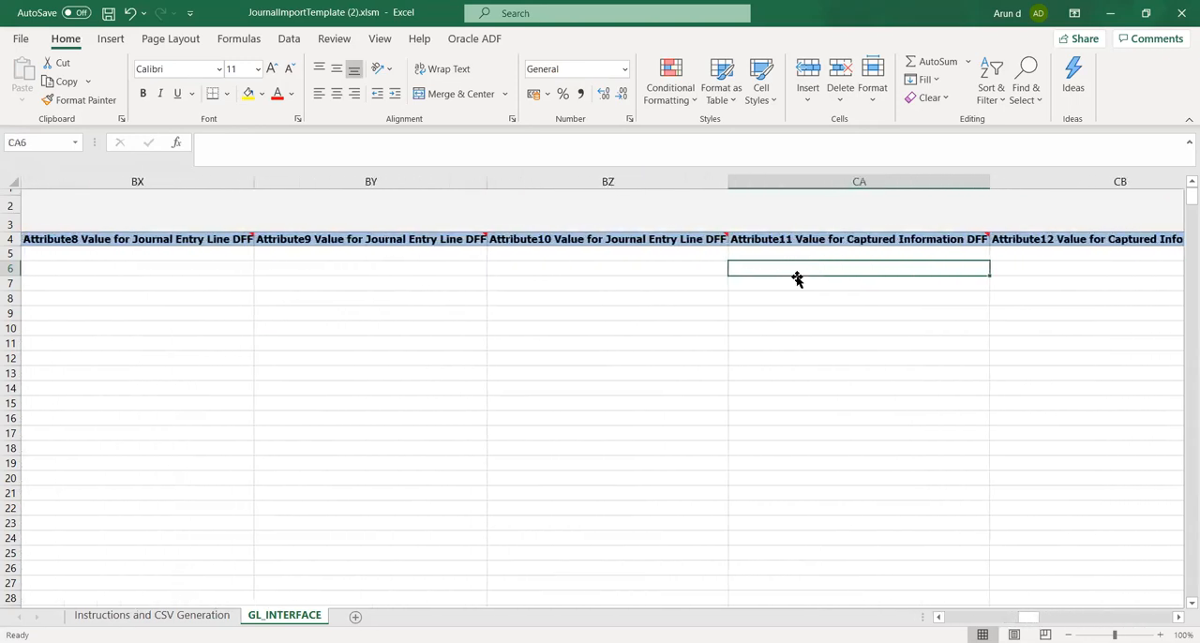
key(Tab)
key(Tab)
key(Tab)
key(Tab)
key(Tab)
key(Tab)
key(Tab)
key(Tab)
key(Tab)
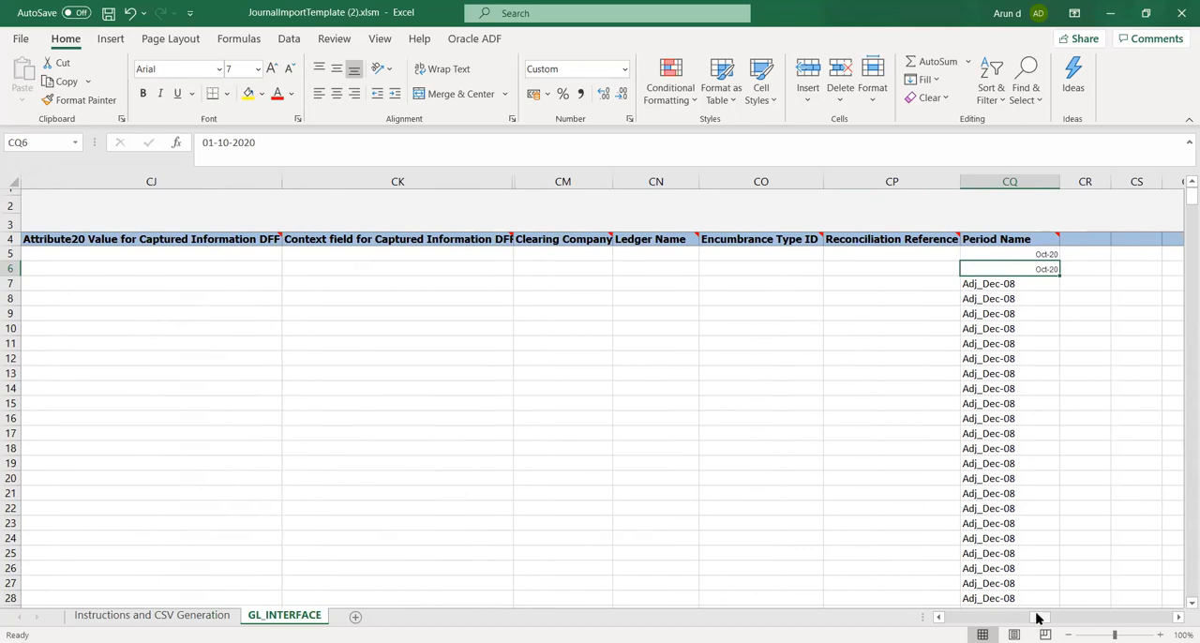
Clear all sample journal data below the two journal lines, from cell A7 through the last filled row and column
drag(1037, 617, 952, 617)
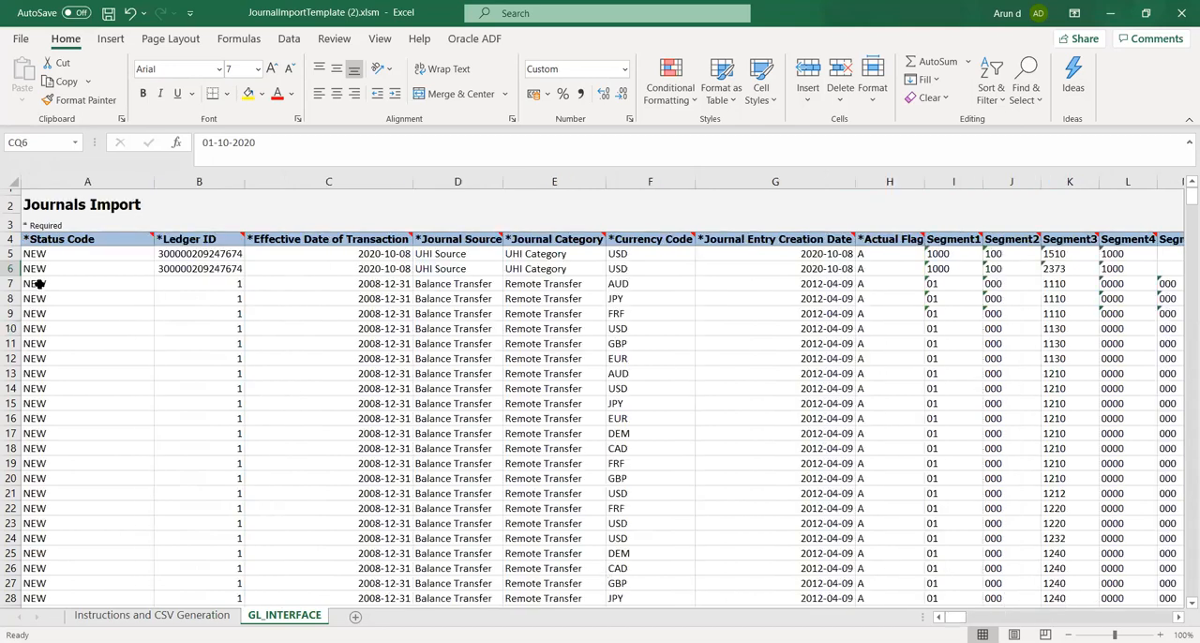
drag(34, 284, 1041, 582)
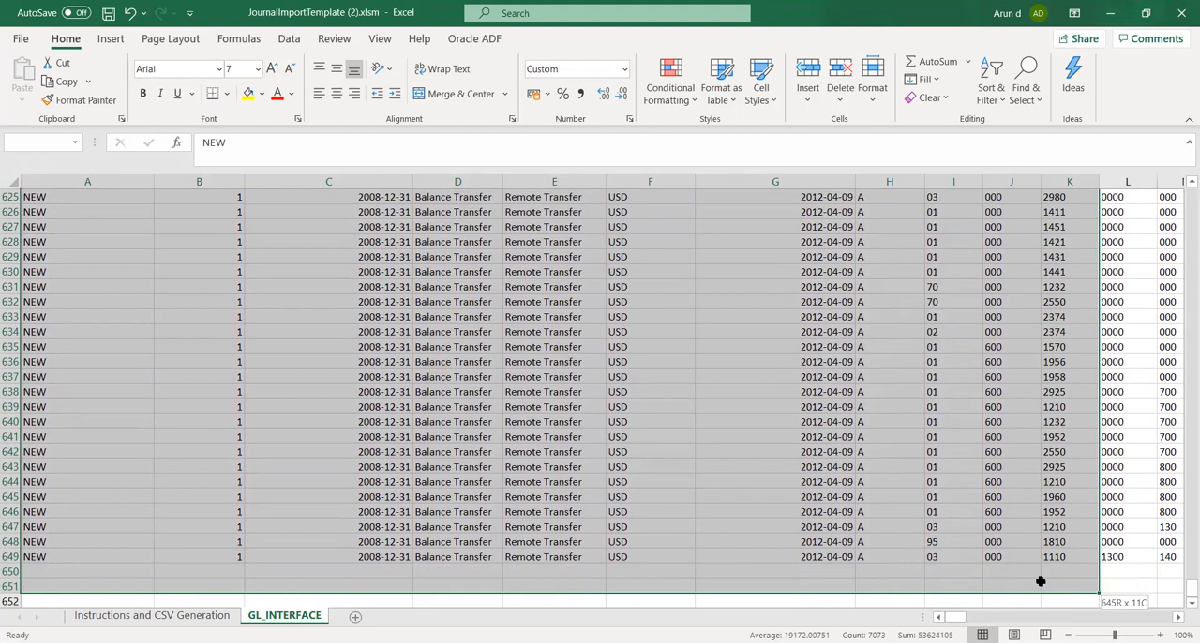
drag(1041, 581, 1181, 600)
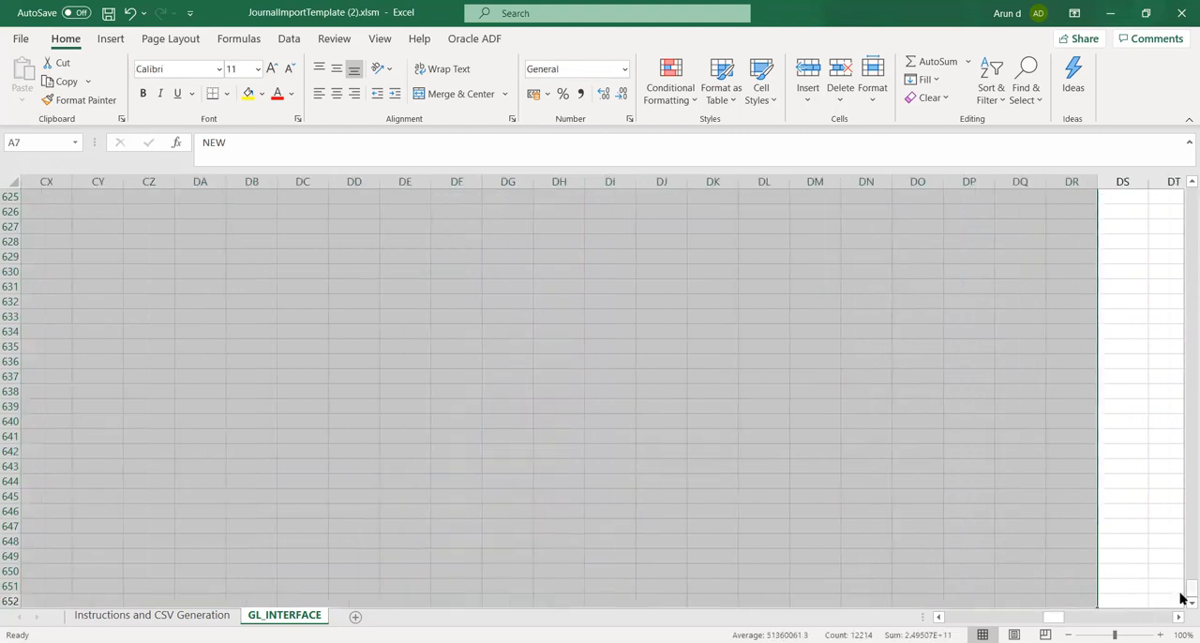
key(Delete)
click(459, 309)
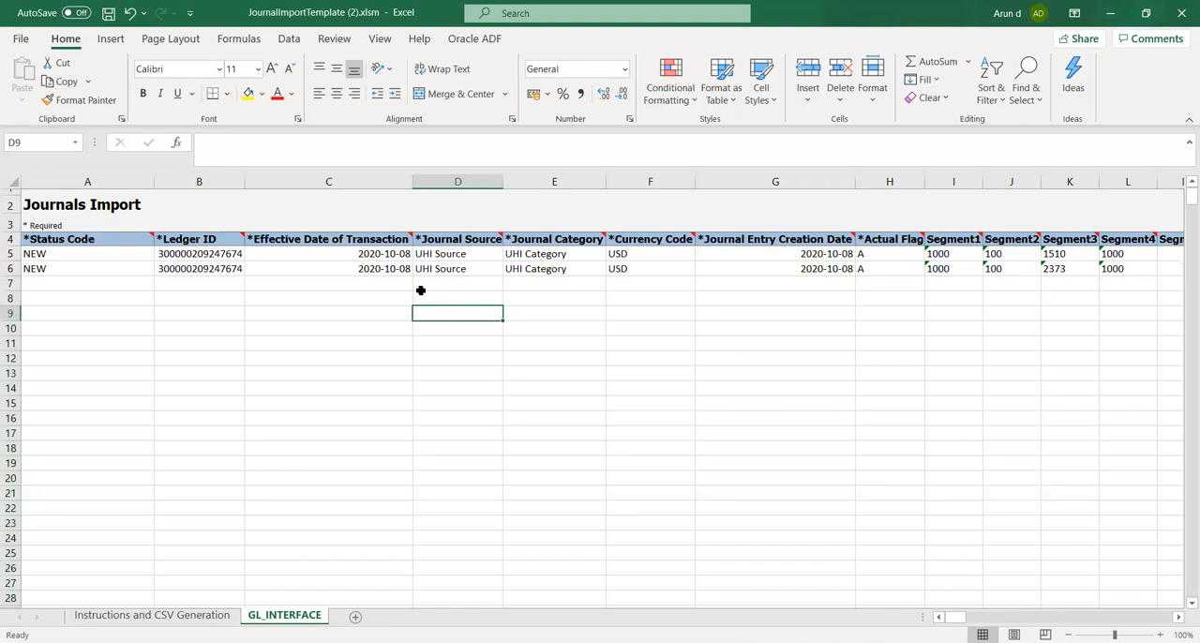
Save the template workbook with only the two journal lines, accepting the personal information notice
click(392, 251)
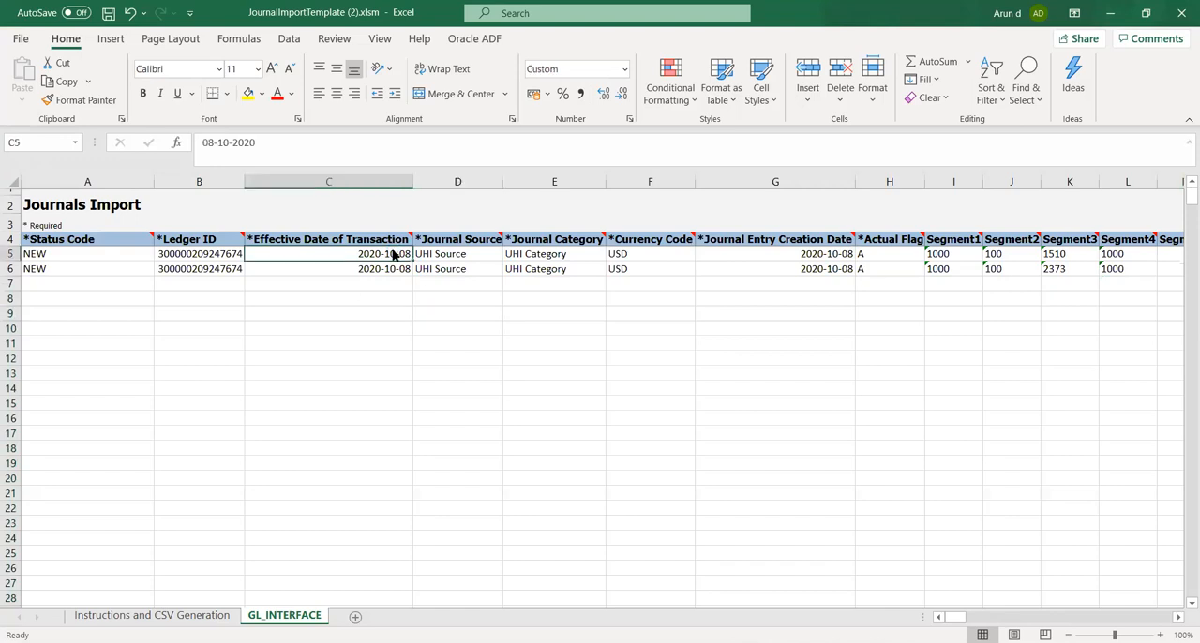
key(ctrl+s)
key(Return)
Generate the CSV file from the Instructions and CSV Generation sheet, saving GlInterface.csv in a new Documents folder named JV
click(174, 617)
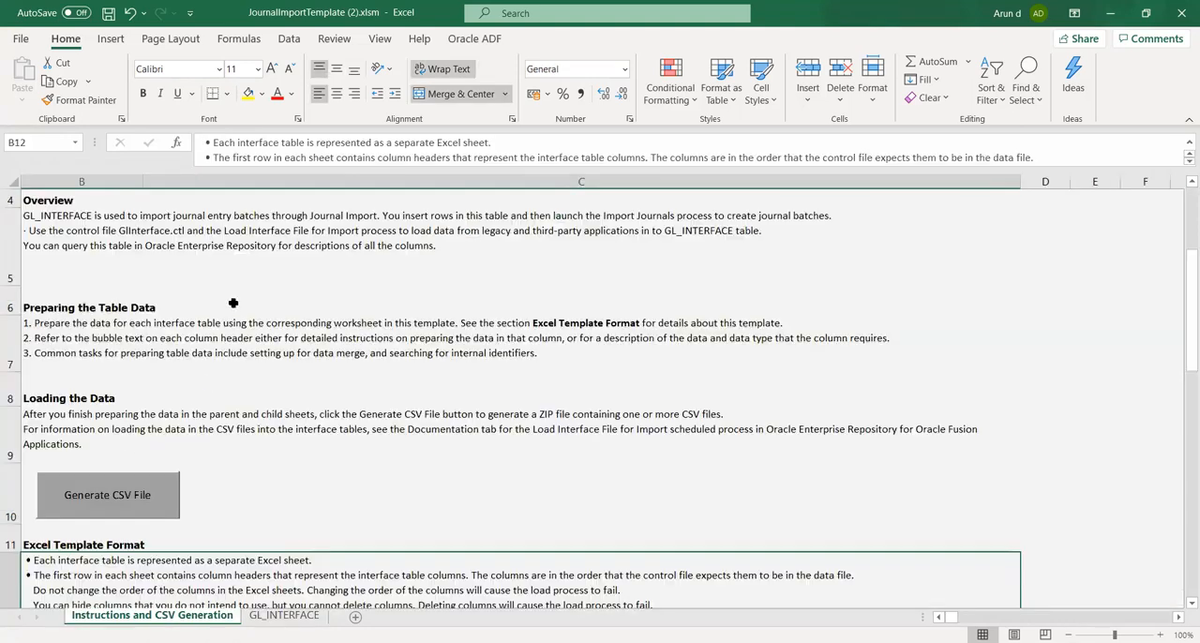
click(132, 514)
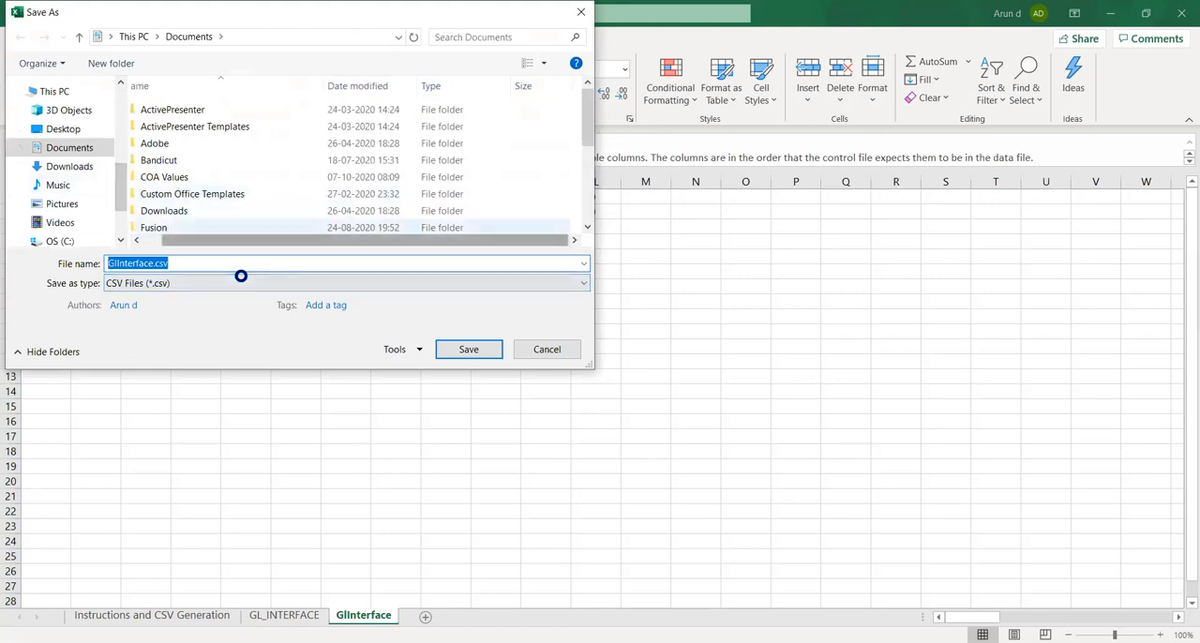
right_click(572, 204)
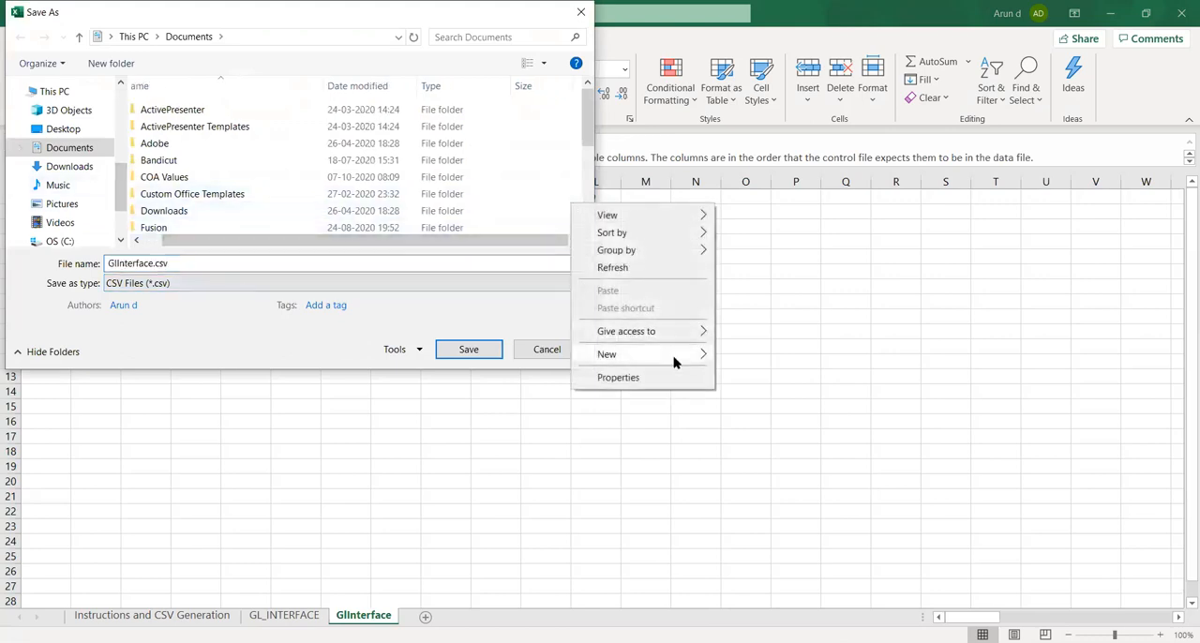
mouse_move(681, 357)
click(737, 353)
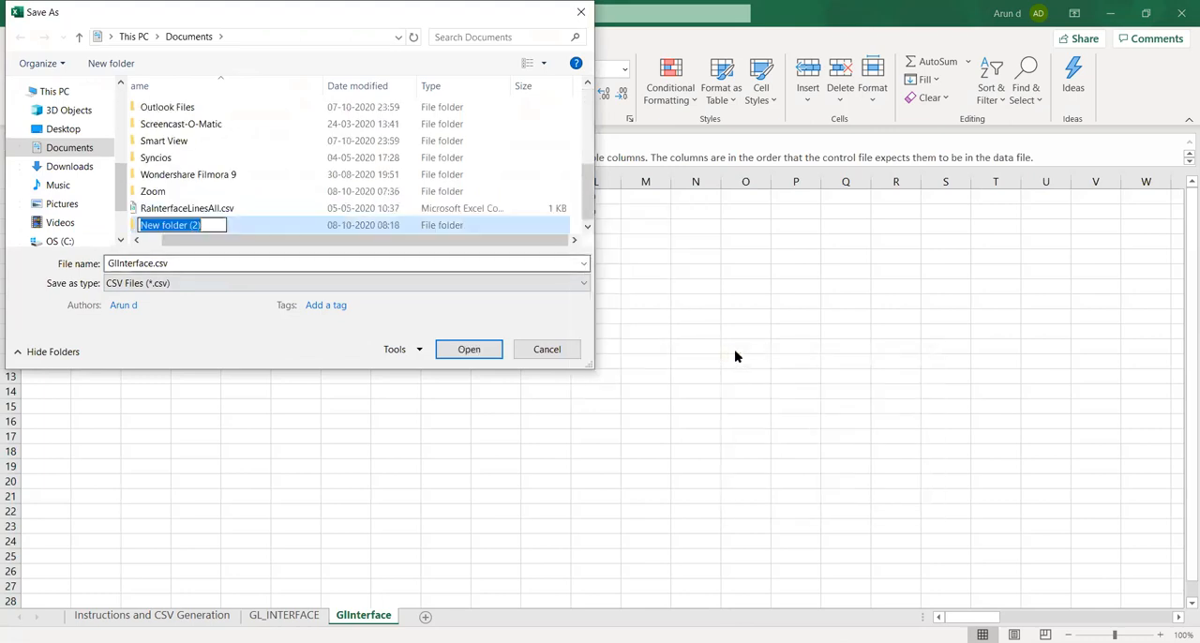
text(JV)
key(Return)
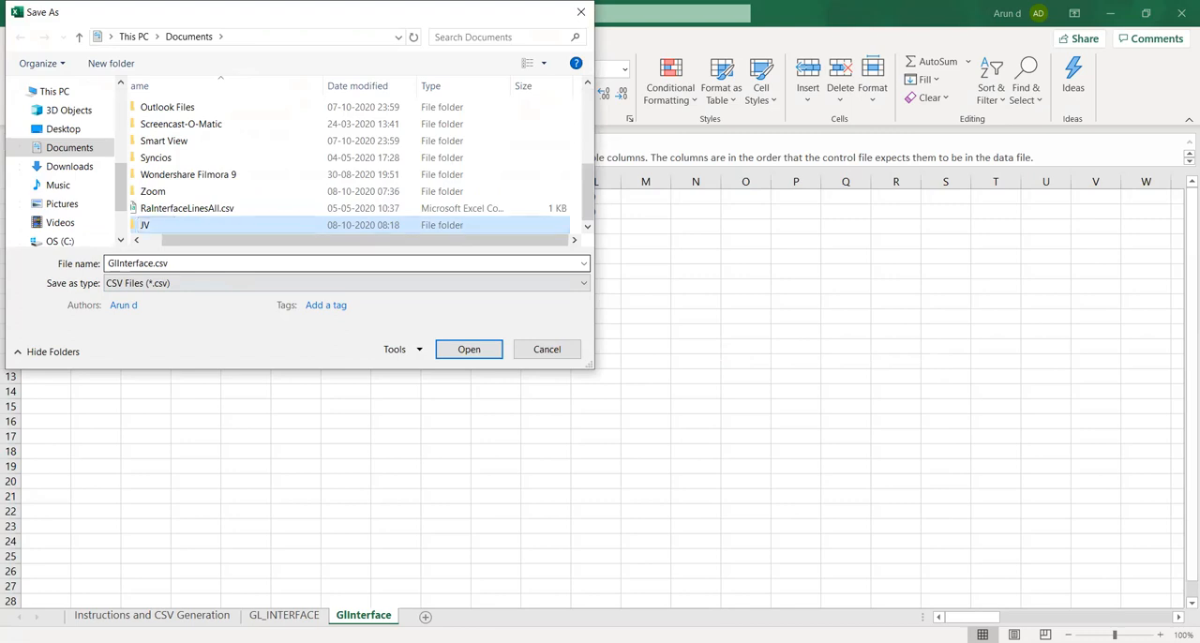
key(Return)
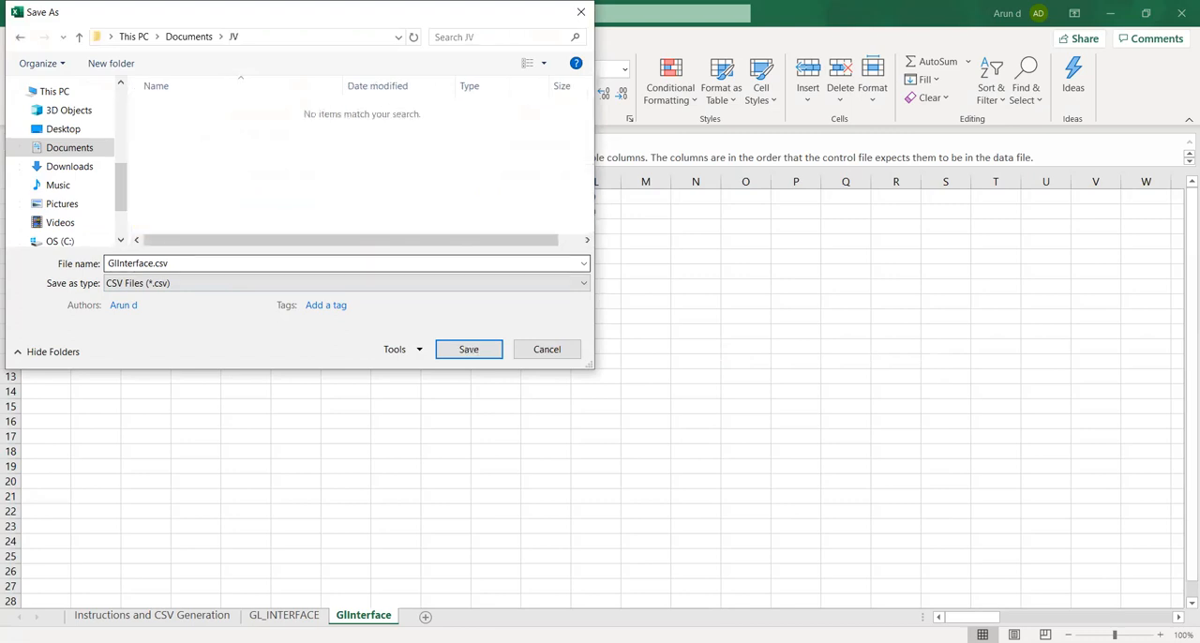
click(468, 349)
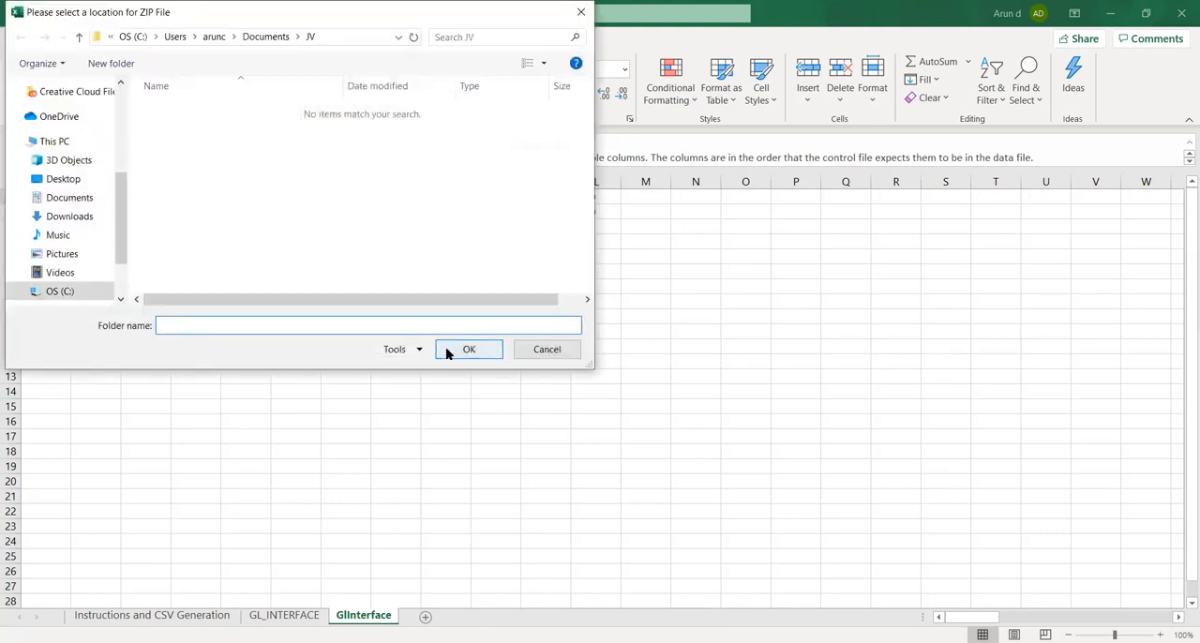
Create a folder named Final inside JV and choose it as the location for the ZIP file
right_click(292, 181)
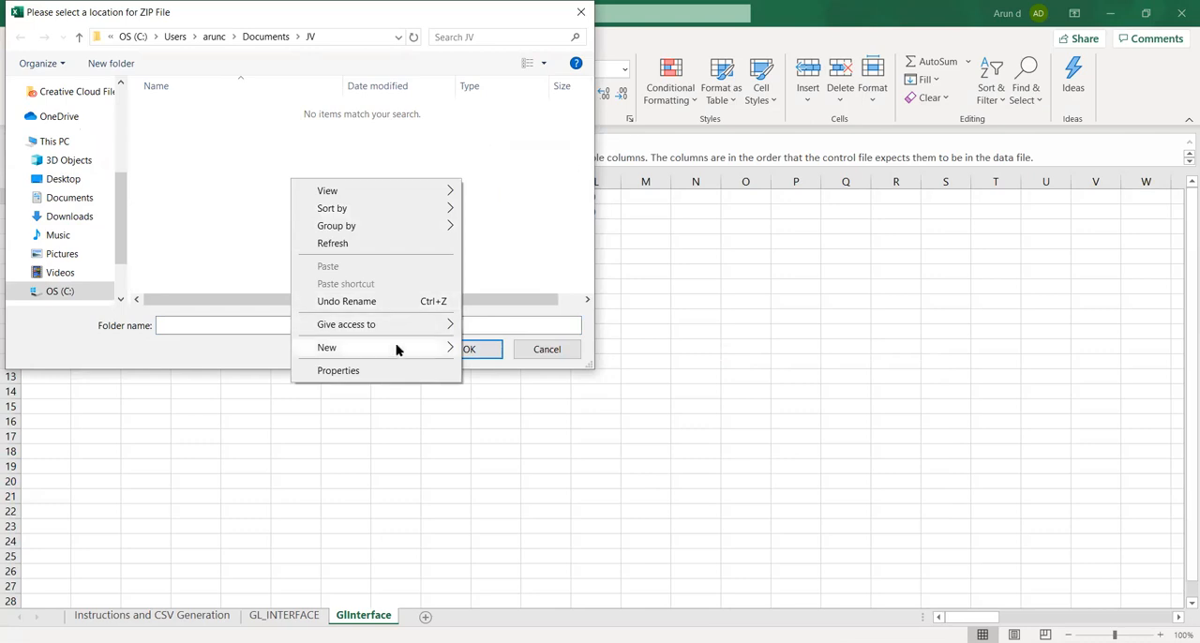
mouse_move(433, 348)
click(487, 351)
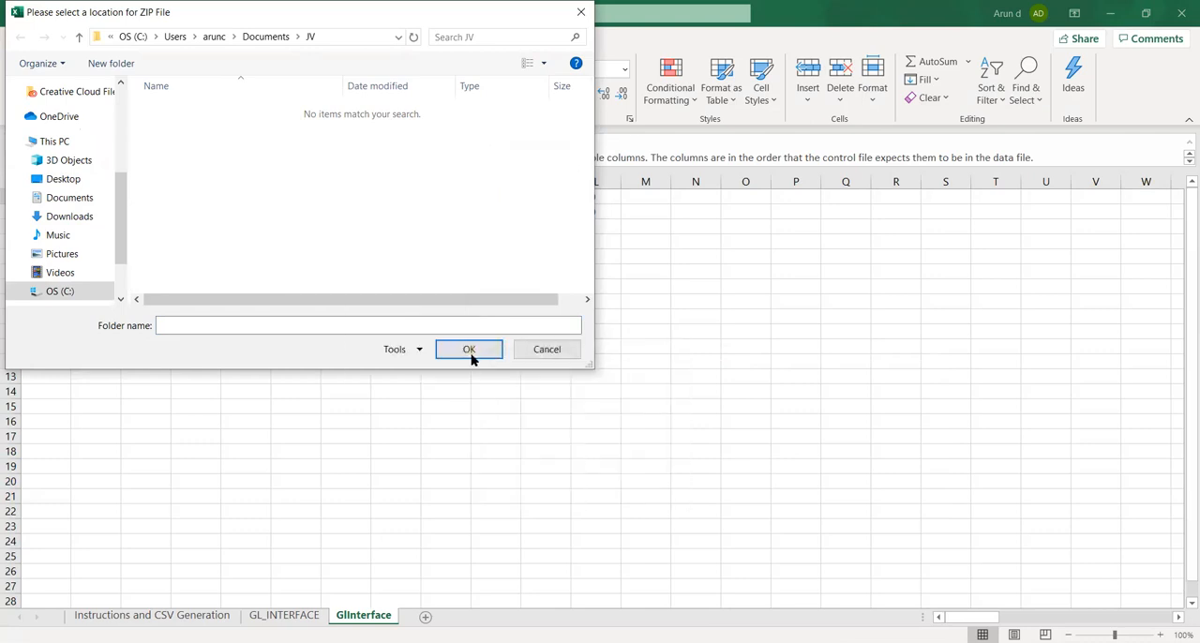
text(Final)
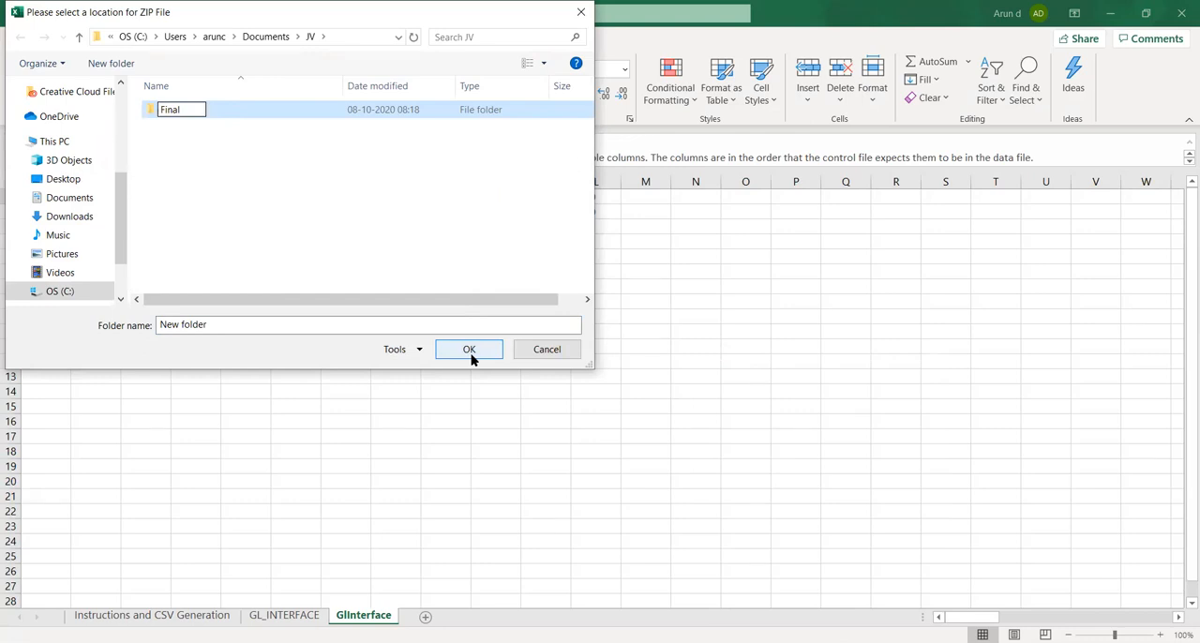
key(Return)
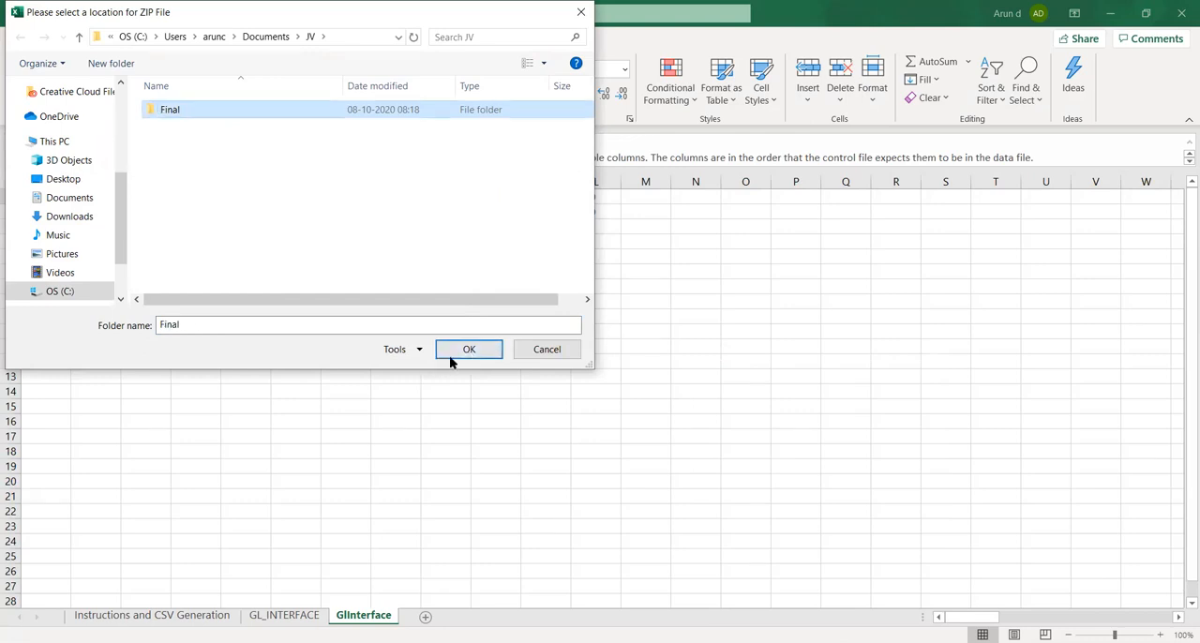
click(456, 350)
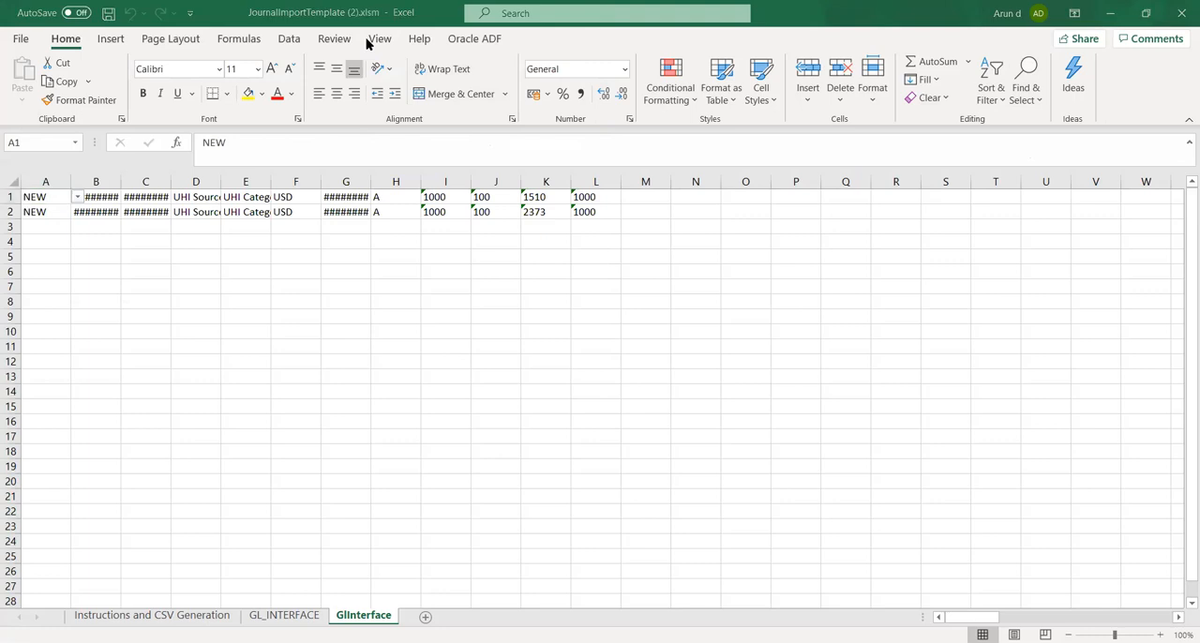
Switch to Oracle Fusion in the browser, leave the Manual JV journal and open the Scheduled Processes overview
key(alt+Tab)
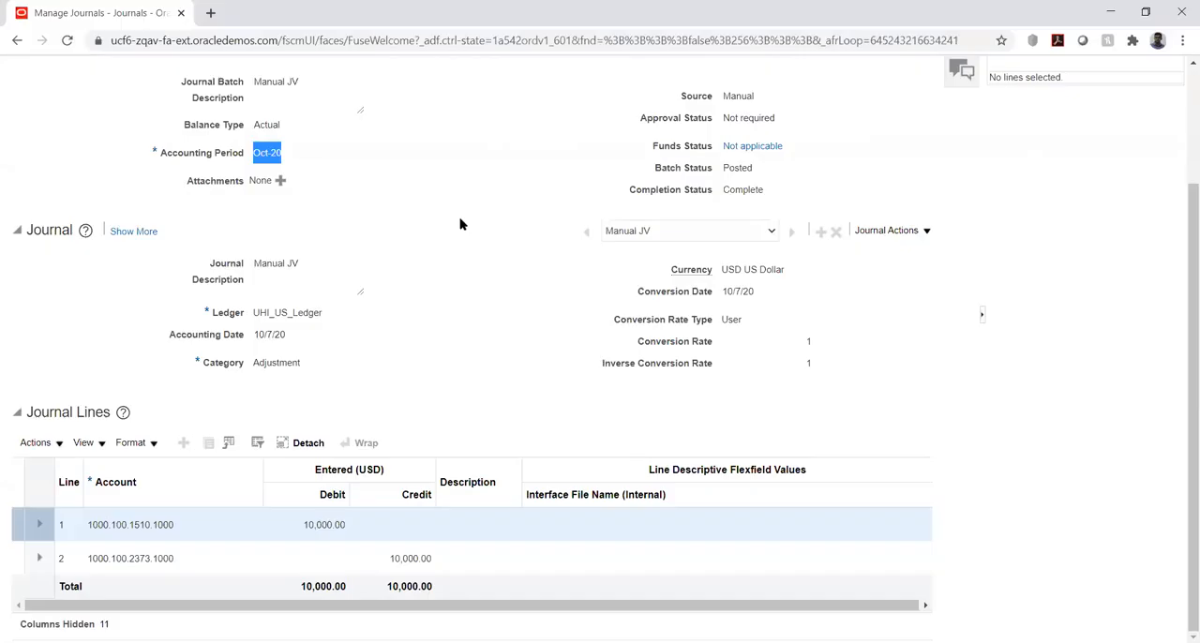
scroll(456, 222, up, 3)
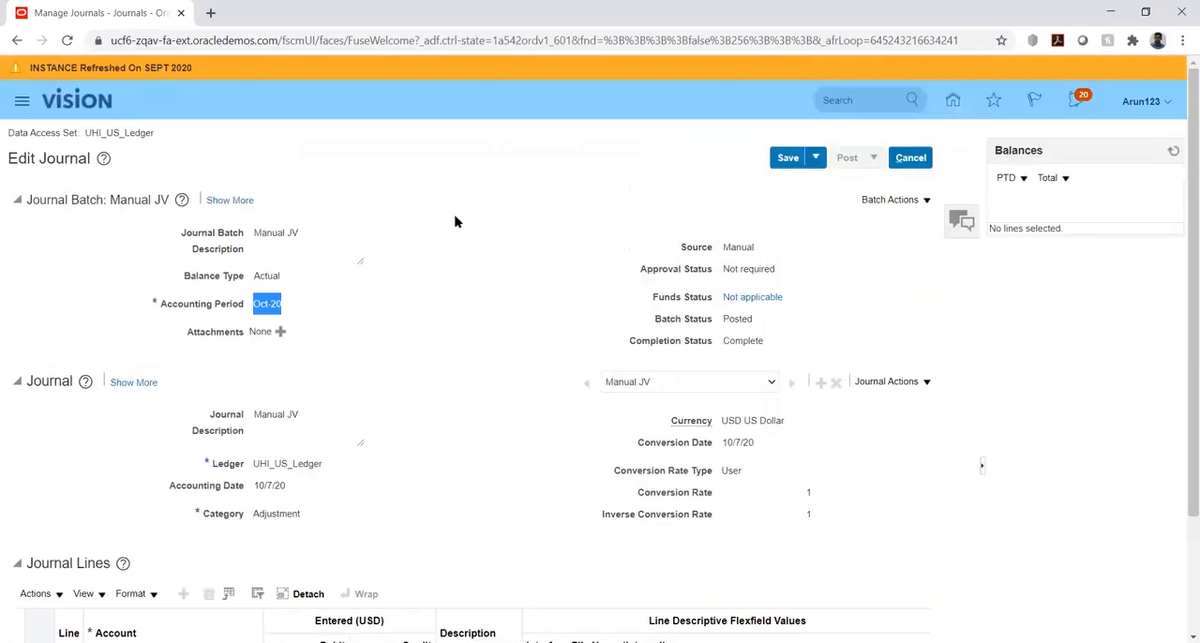
click(949, 99)
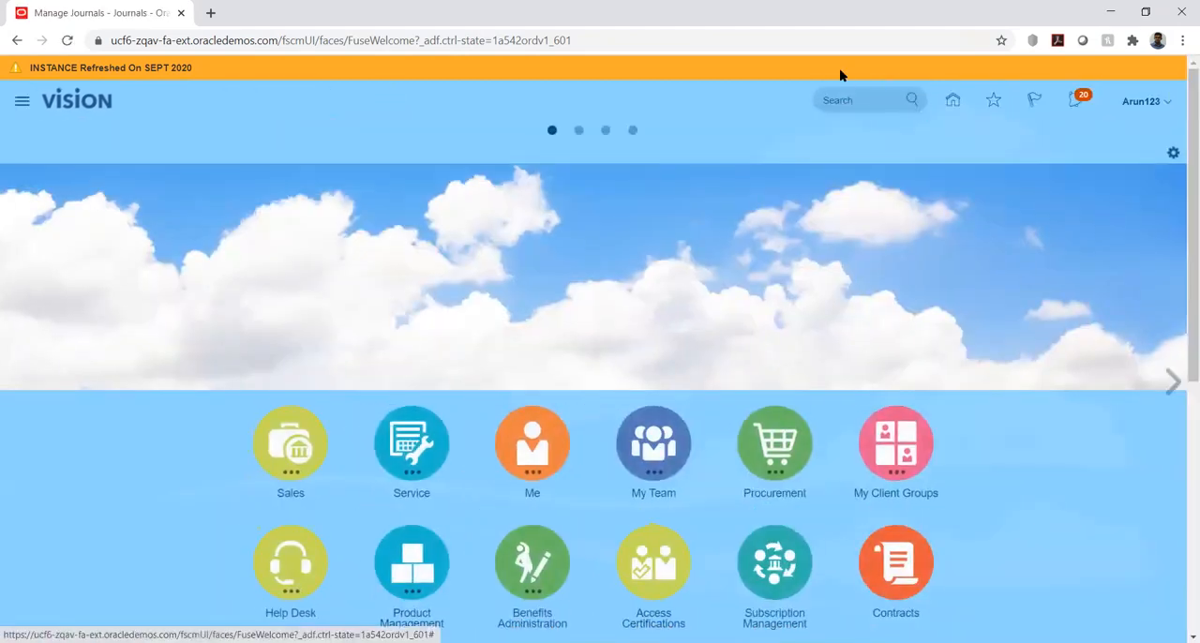
click(22, 102)
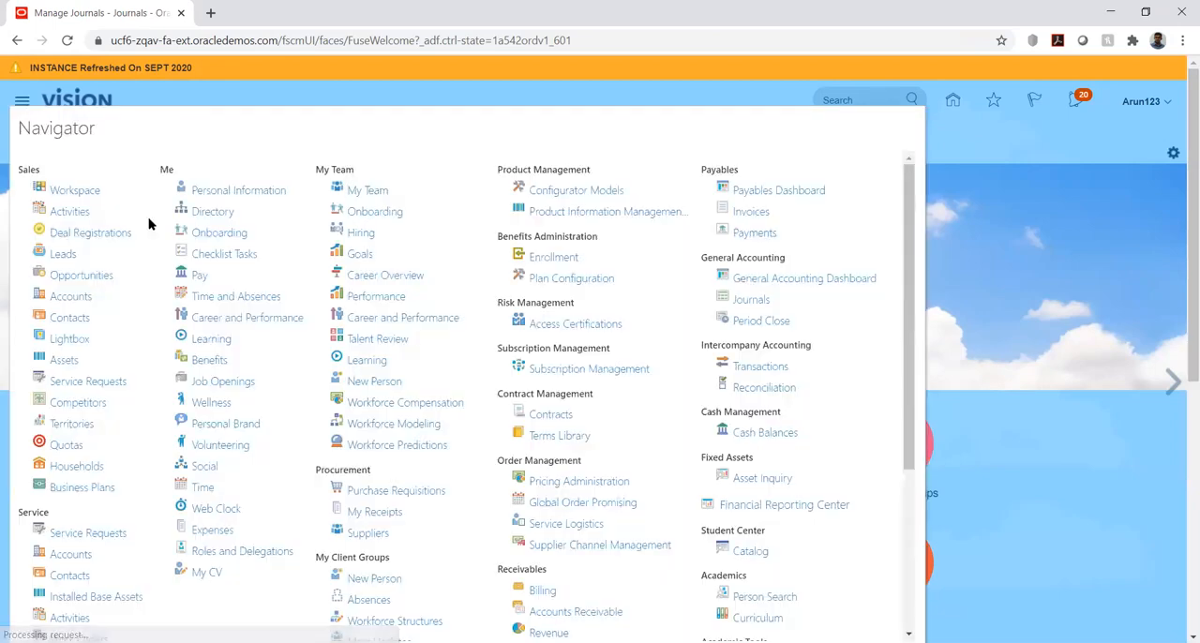
scroll(547, 300, down, 3)
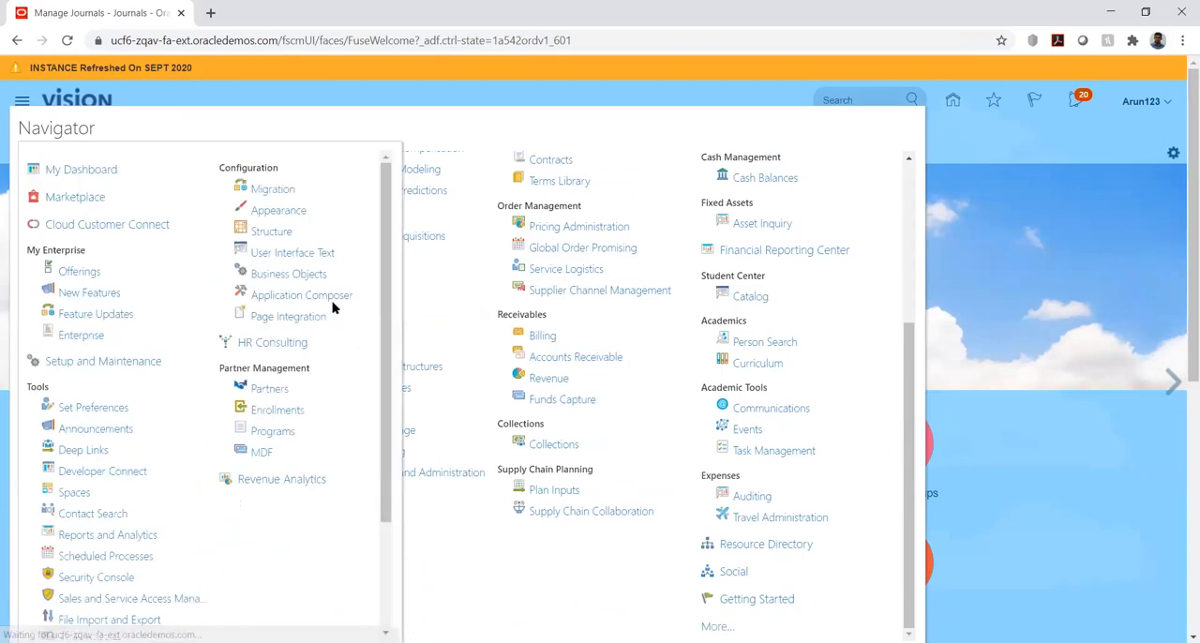
scroll(91, 469, down, 1)
click(95, 476)
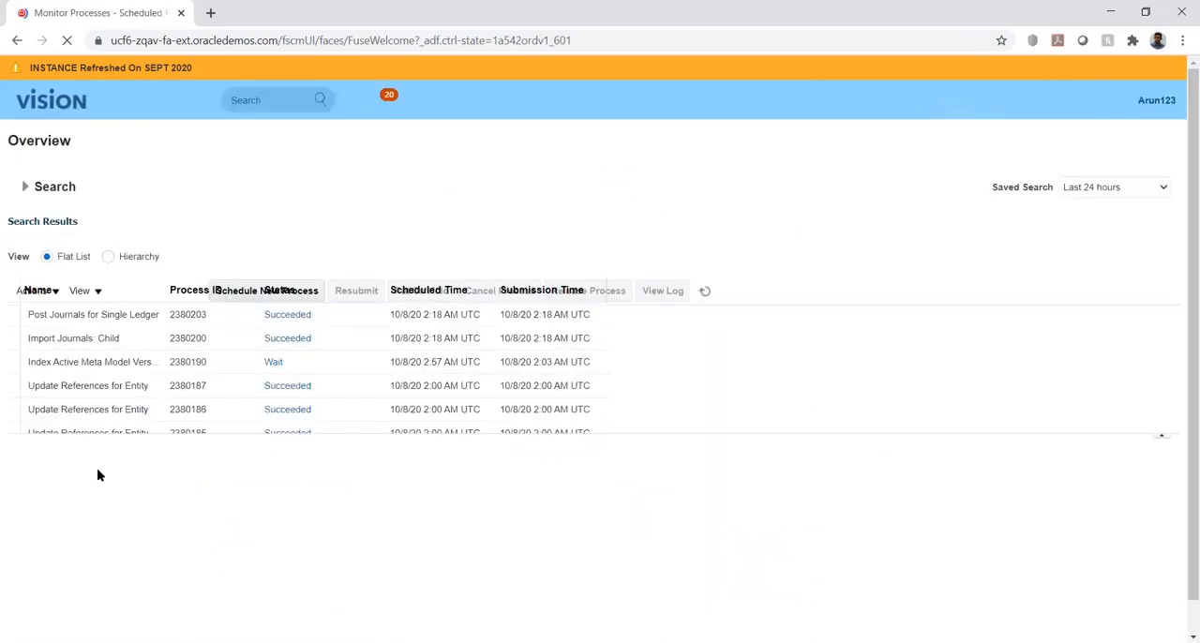
Start scheduling a new job using the Load Interface File for Import process
click(180, 293)
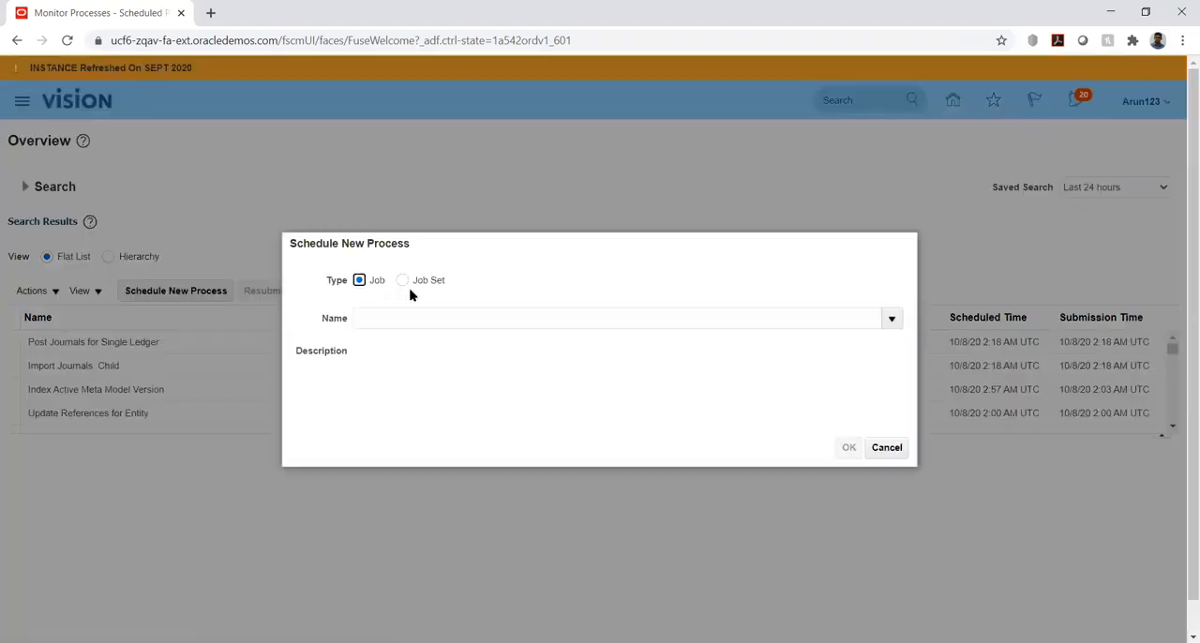
click(406, 324)
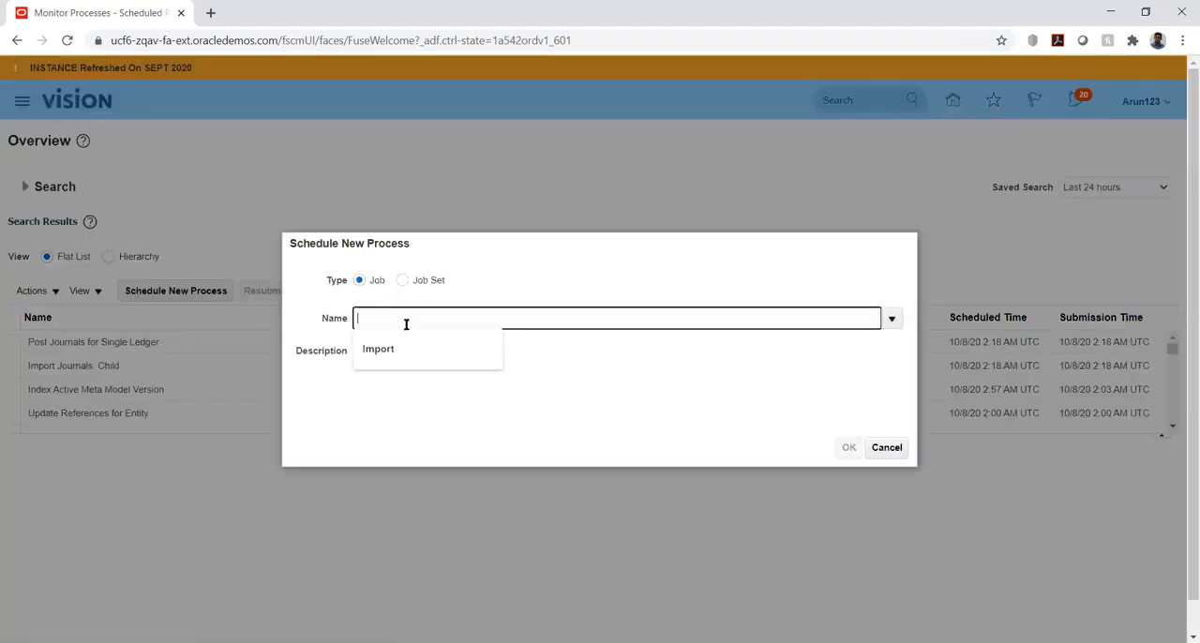
text(Load inte)
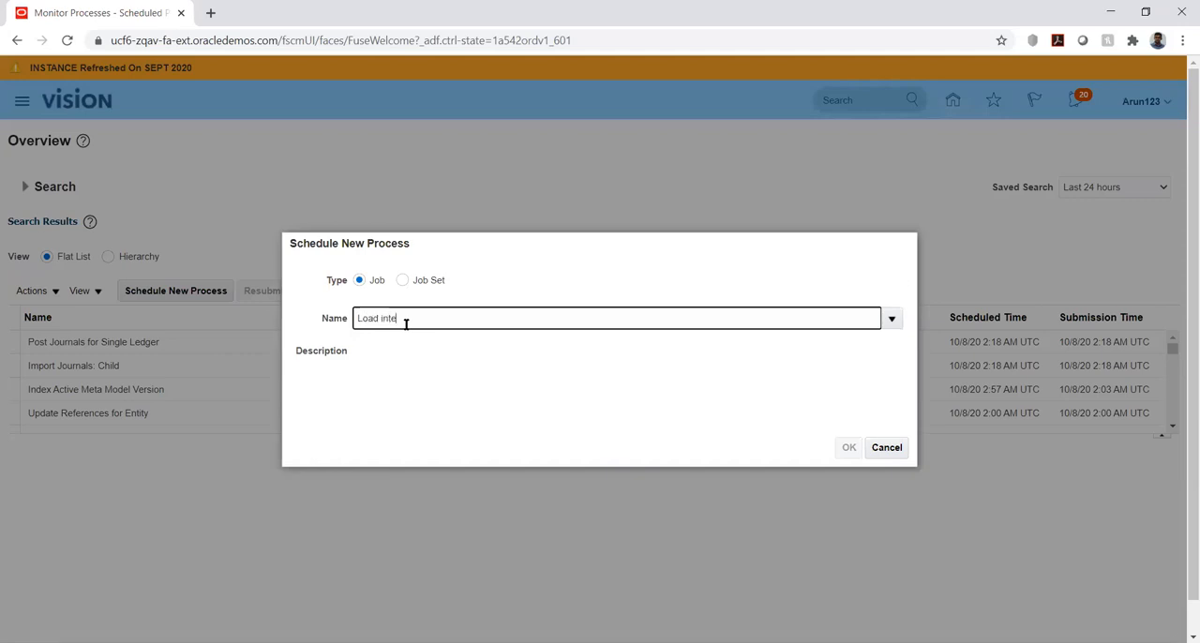
text(r%)
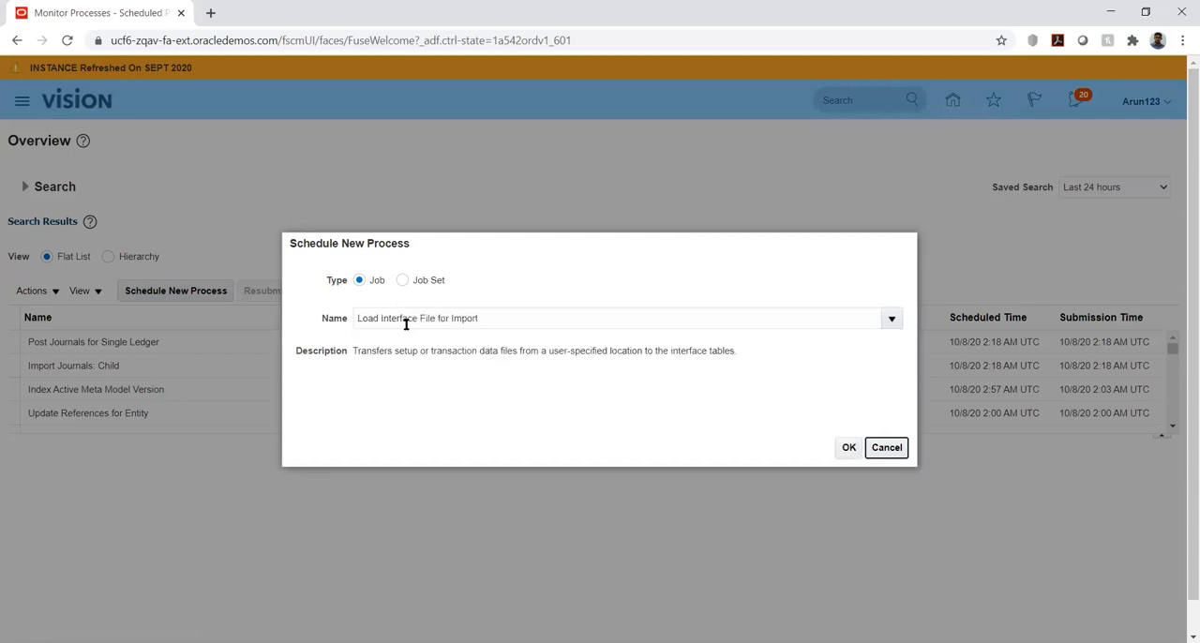
click(848, 447)
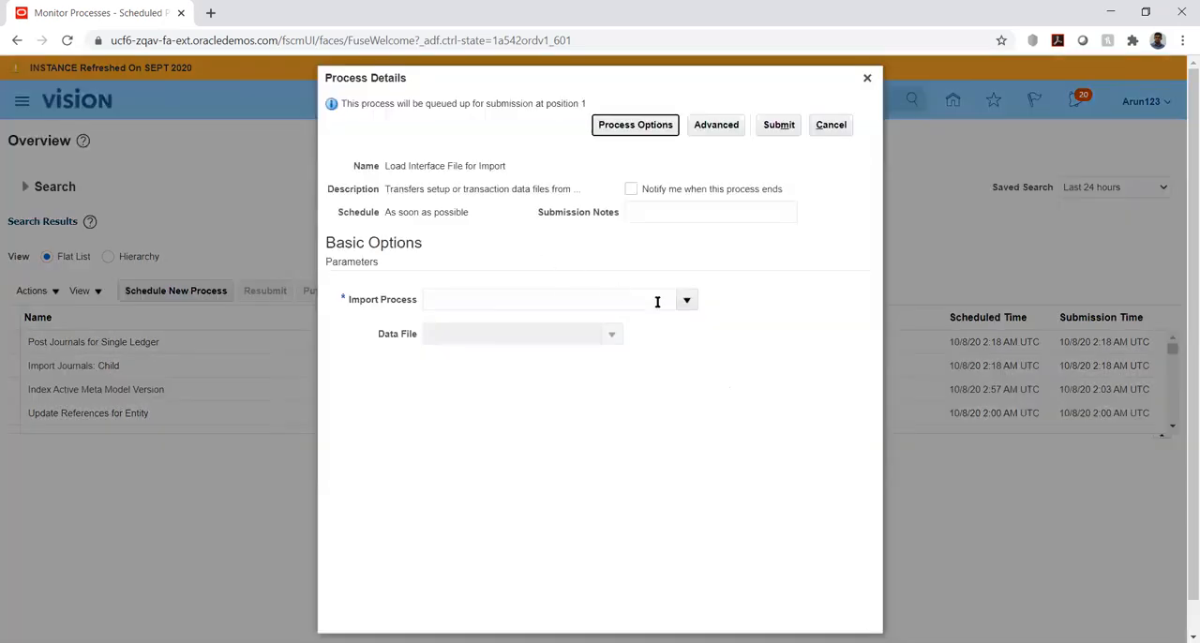
Search the import processes for Import% and choose Import Journals from General Ledger as the process parameter
click(687, 300)
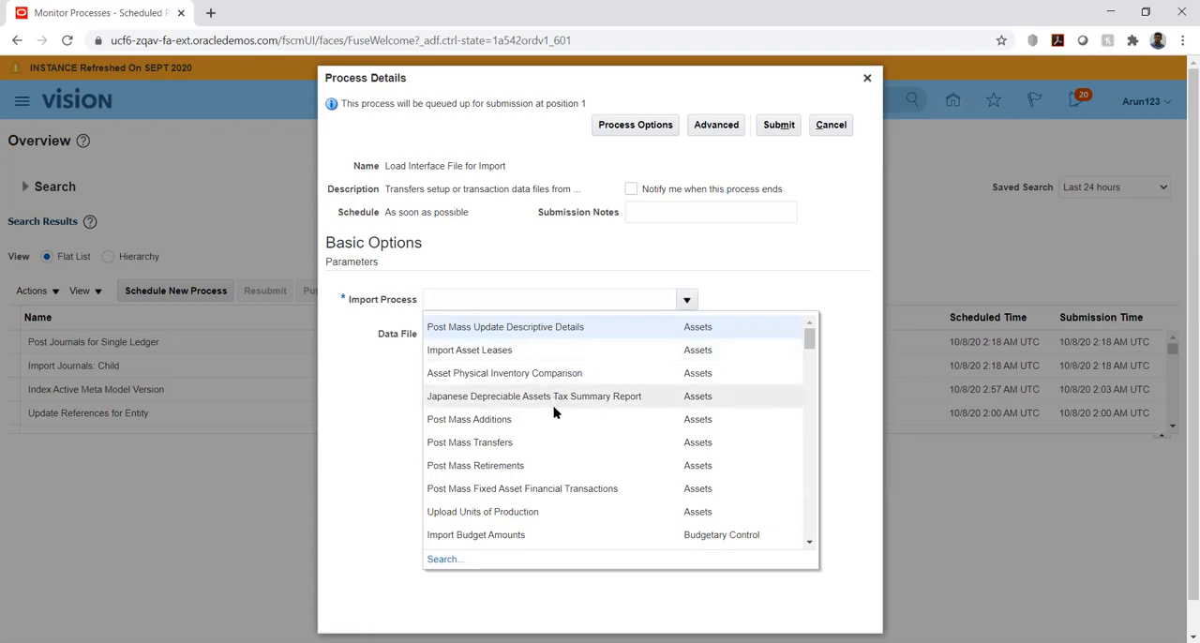
click(435, 560)
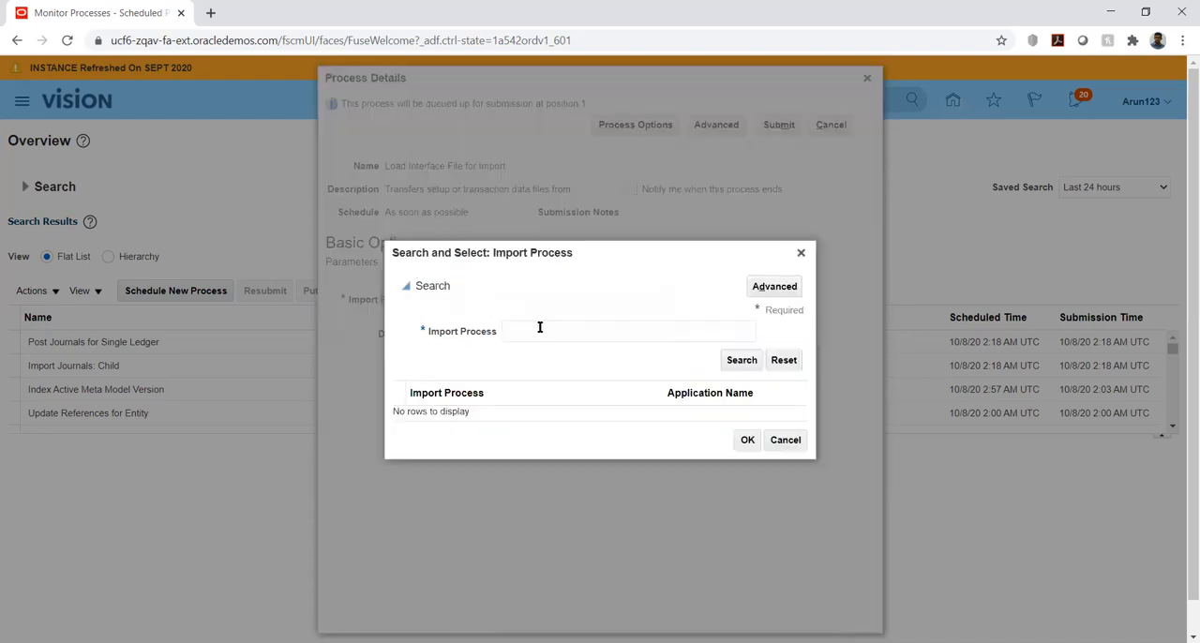
click(538, 330)
text(Imp)
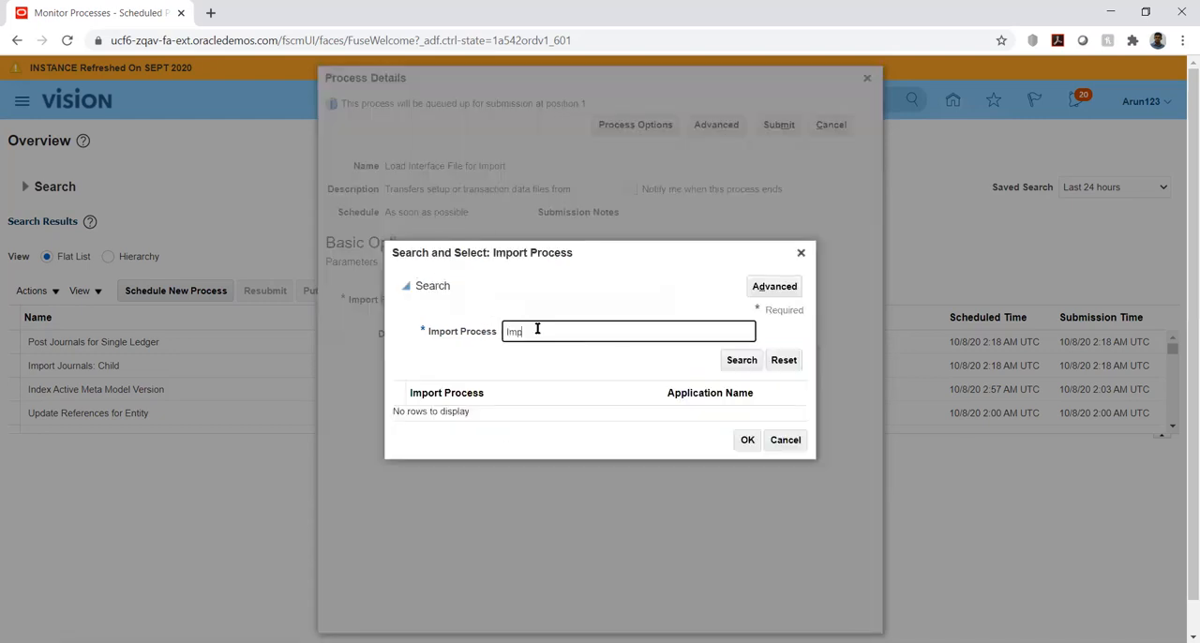
text(ort%)
key(Return)
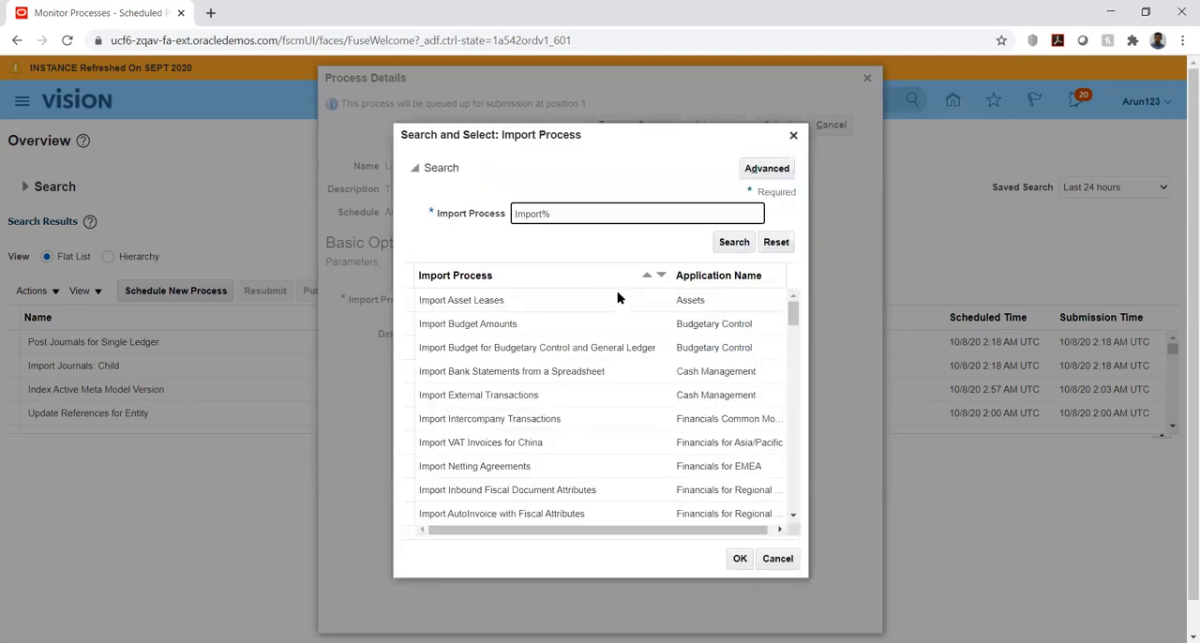
scroll(678, 394, down, 2)
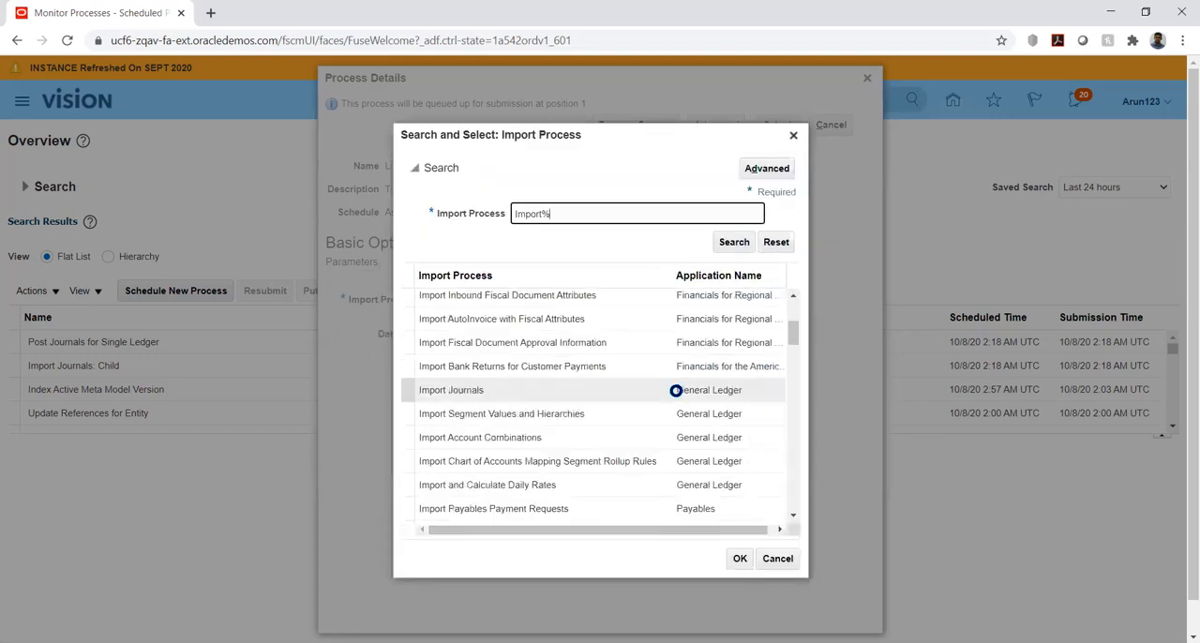
click(519, 390)
click(739, 560)
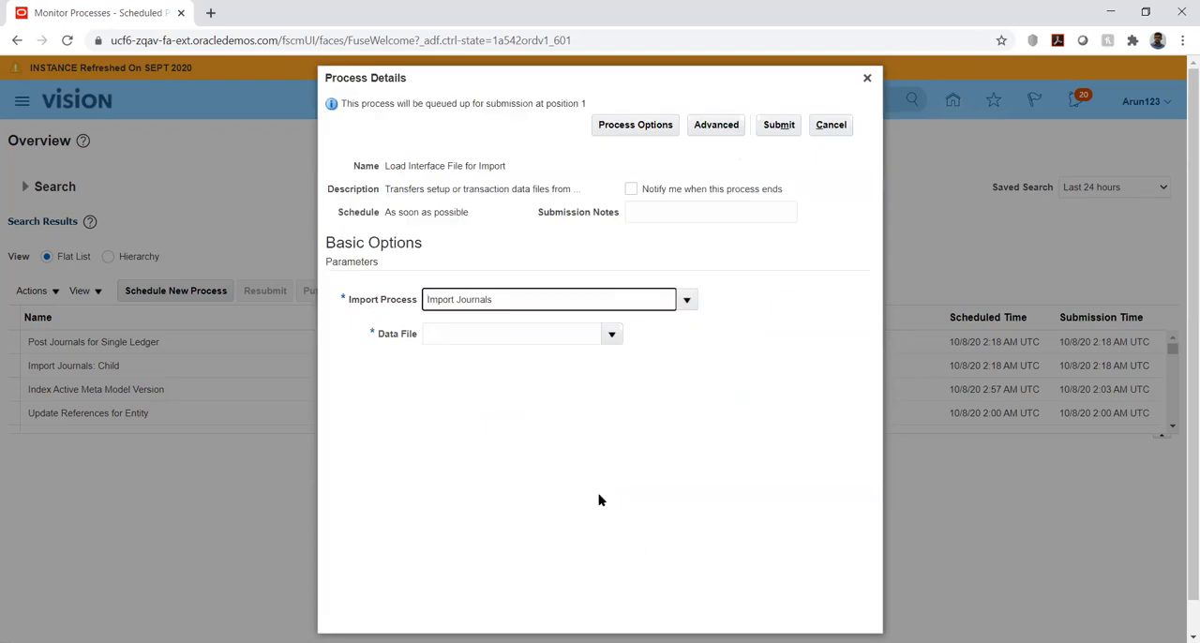
Upload GlInterface.zip from the Documents\JV\Final folder as the data file for the load process
click(607, 335)
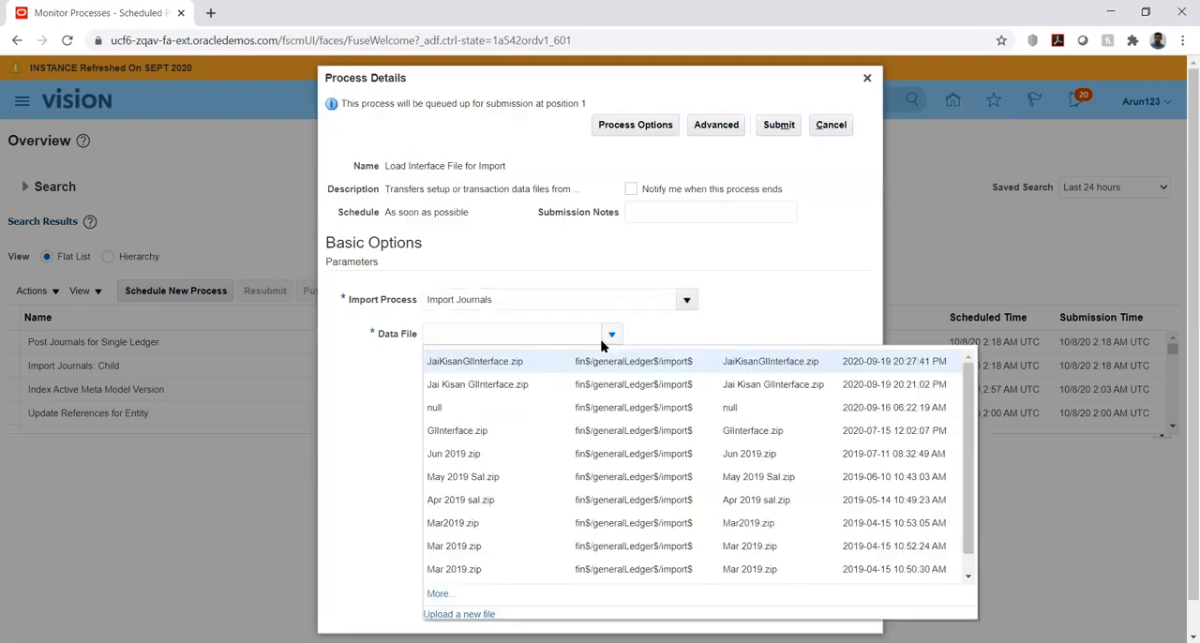
click(459, 615)
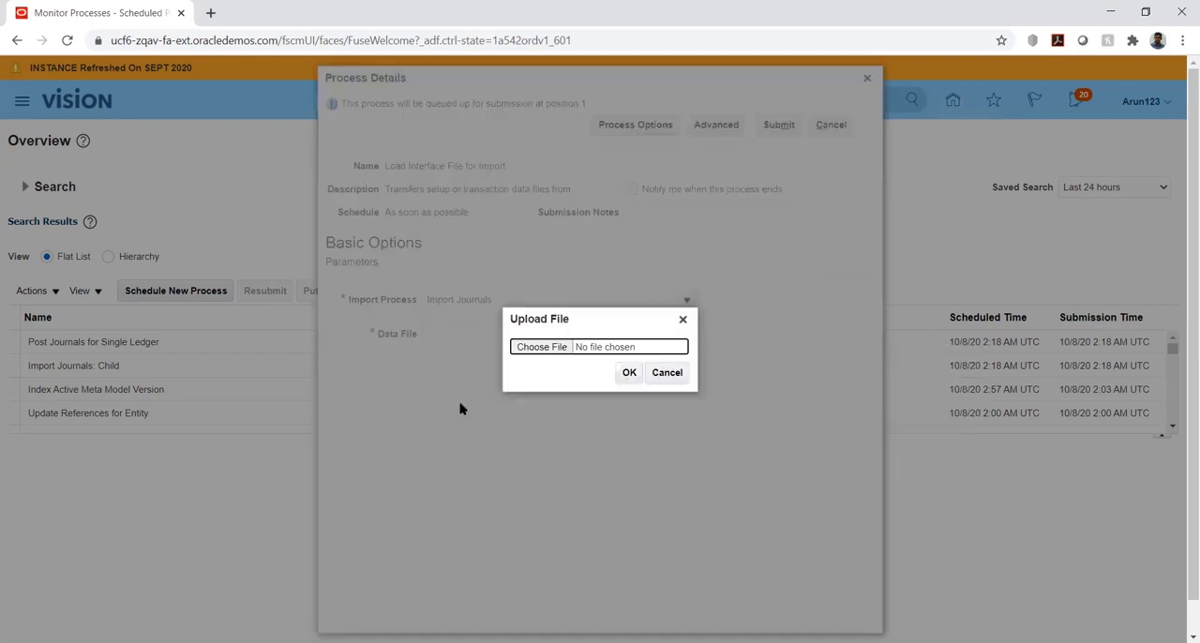
click(523, 351)
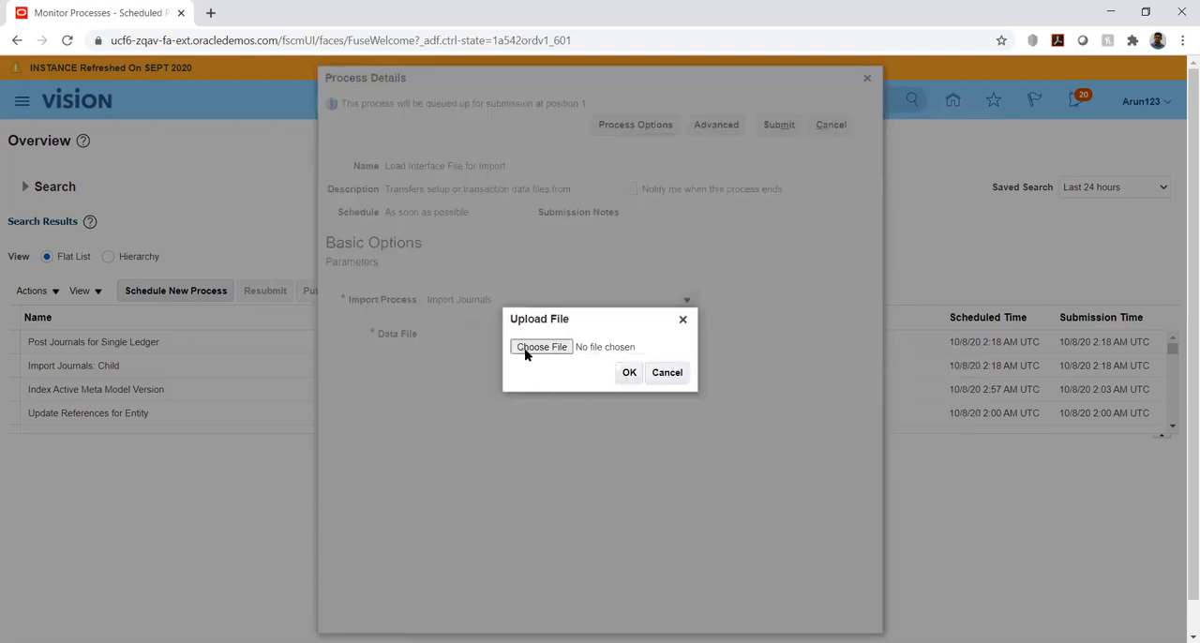
click(68, 132)
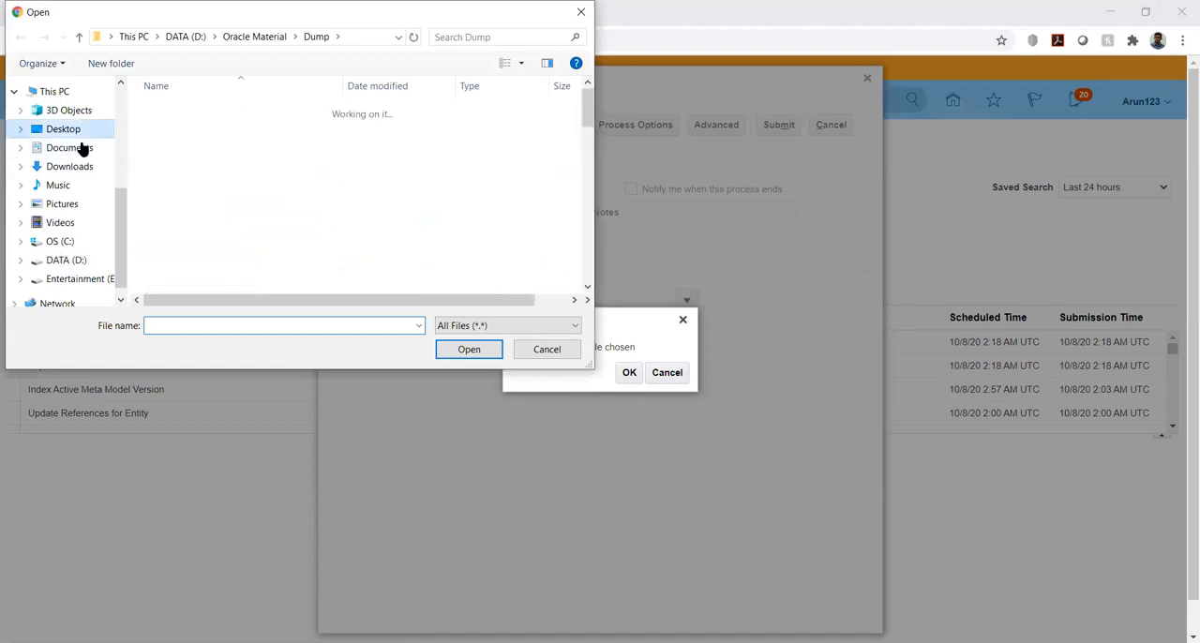
click(73, 148)
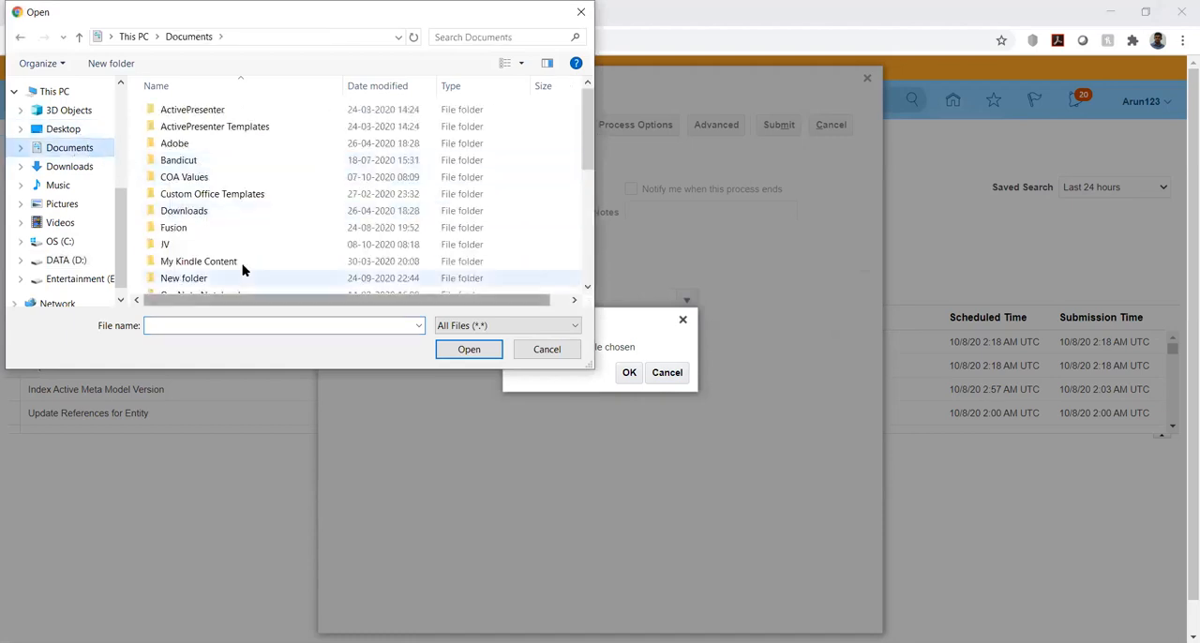
double_click(176, 246)
double_click(157, 112)
click(186, 117)
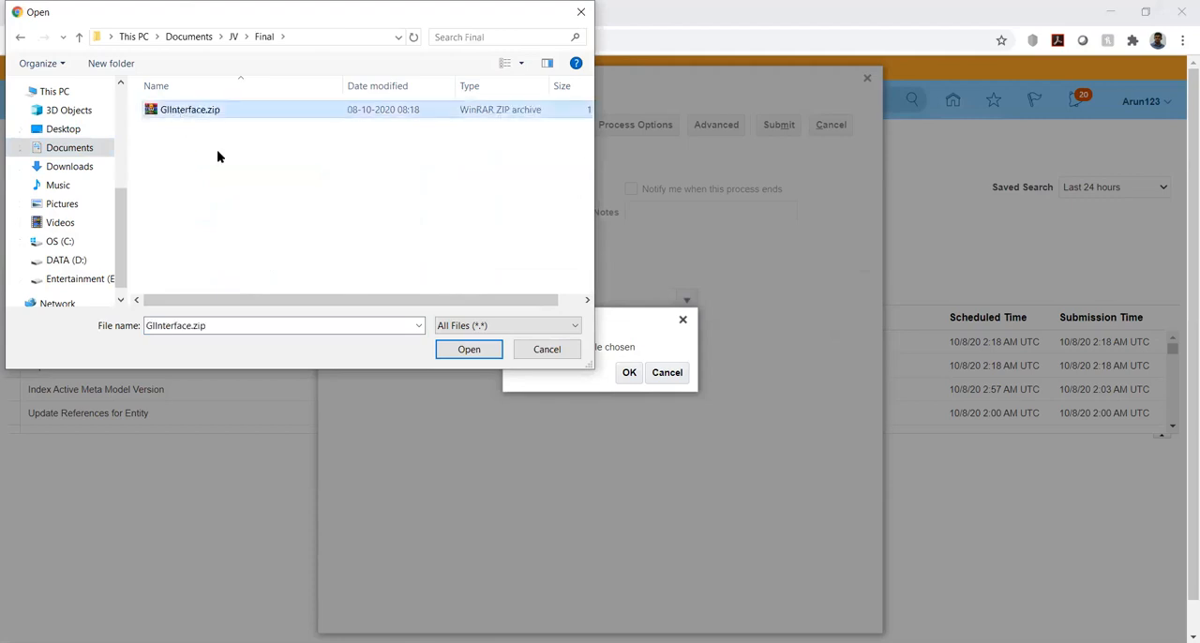
click(459, 352)
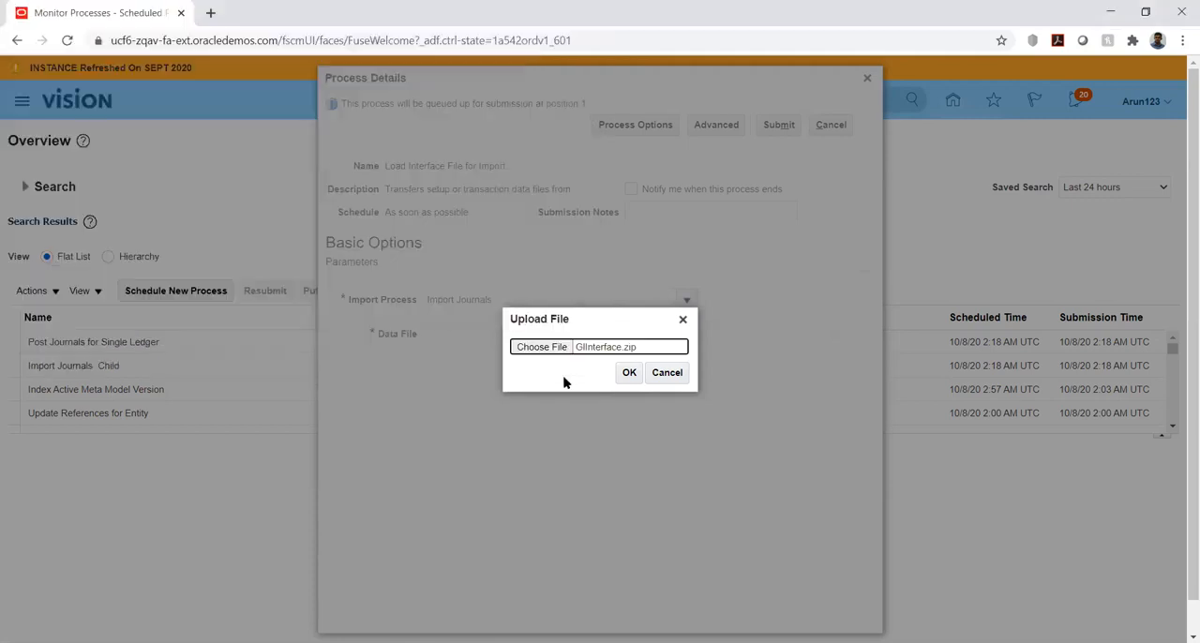
click(628, 374)
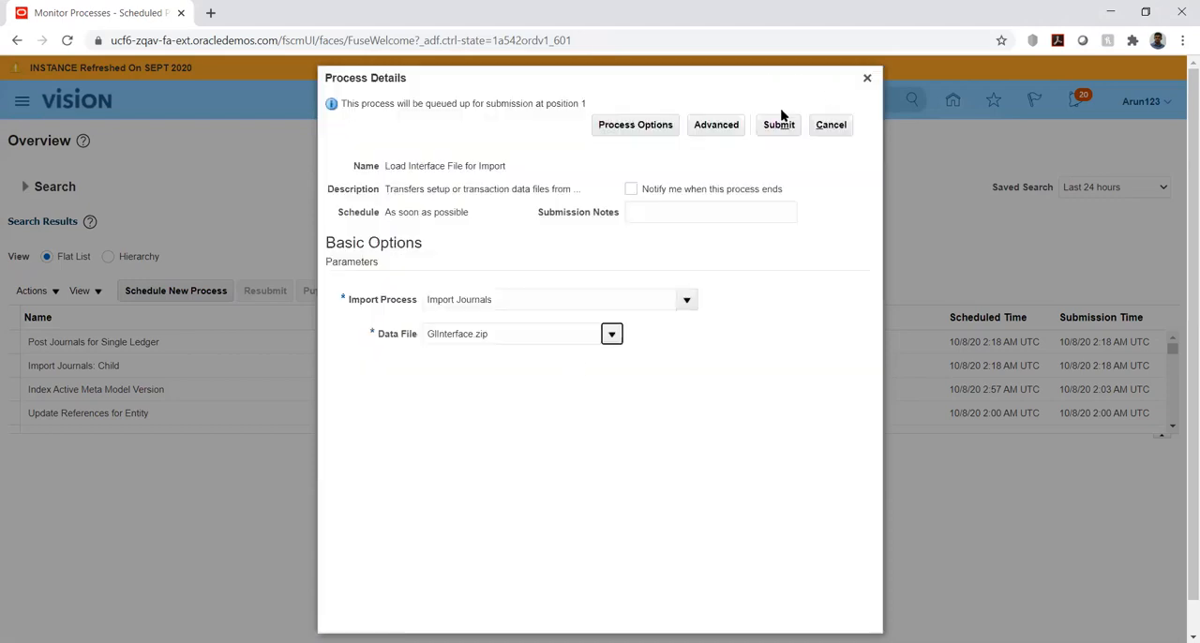
Submit the Load Interface File for Import process and refresh the process list until its jobs have finished
click(779, 124)
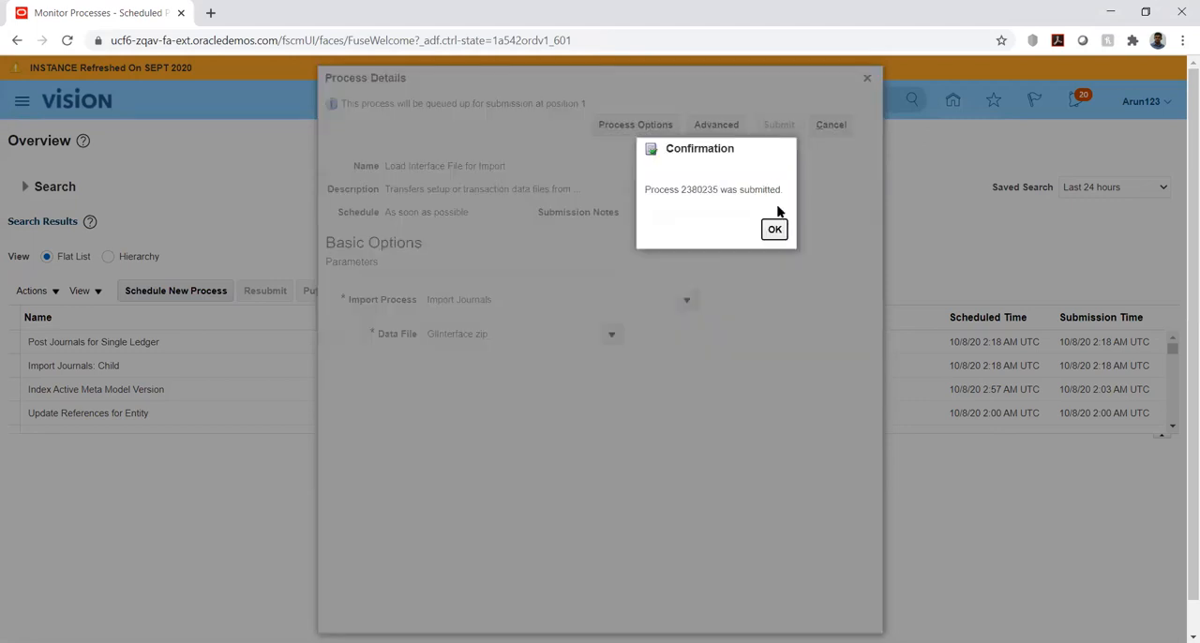
click(775, 230)
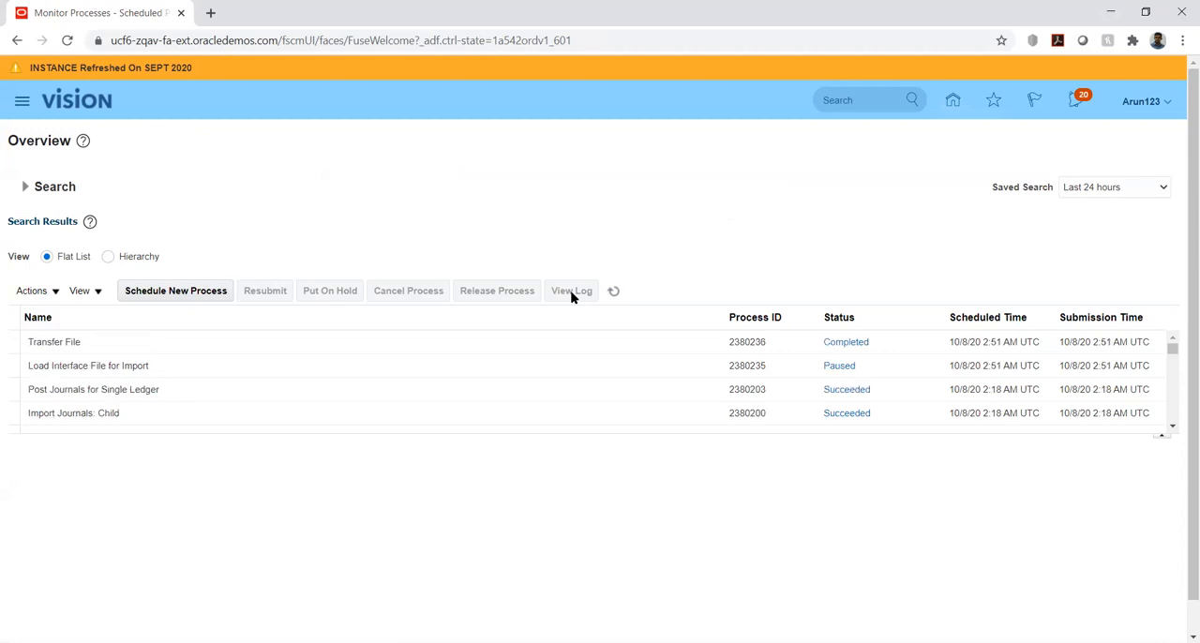
click(611, 291)
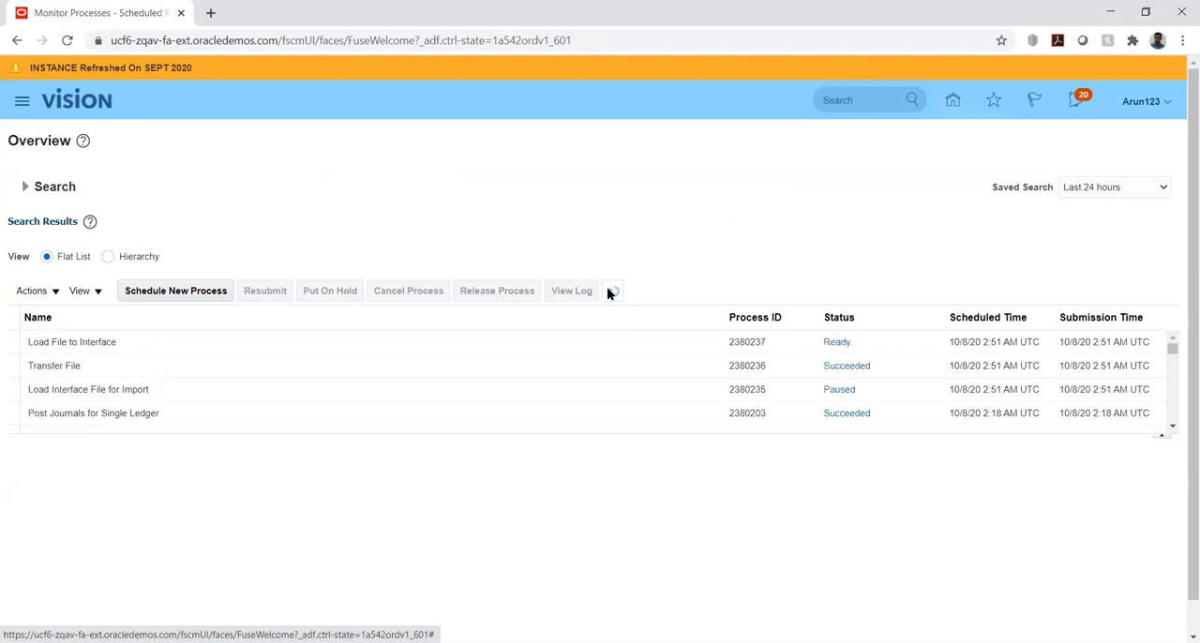
click(608, 294)
click(608, 294)
click(608, 293)
click(607, 294)
click(611, 292)
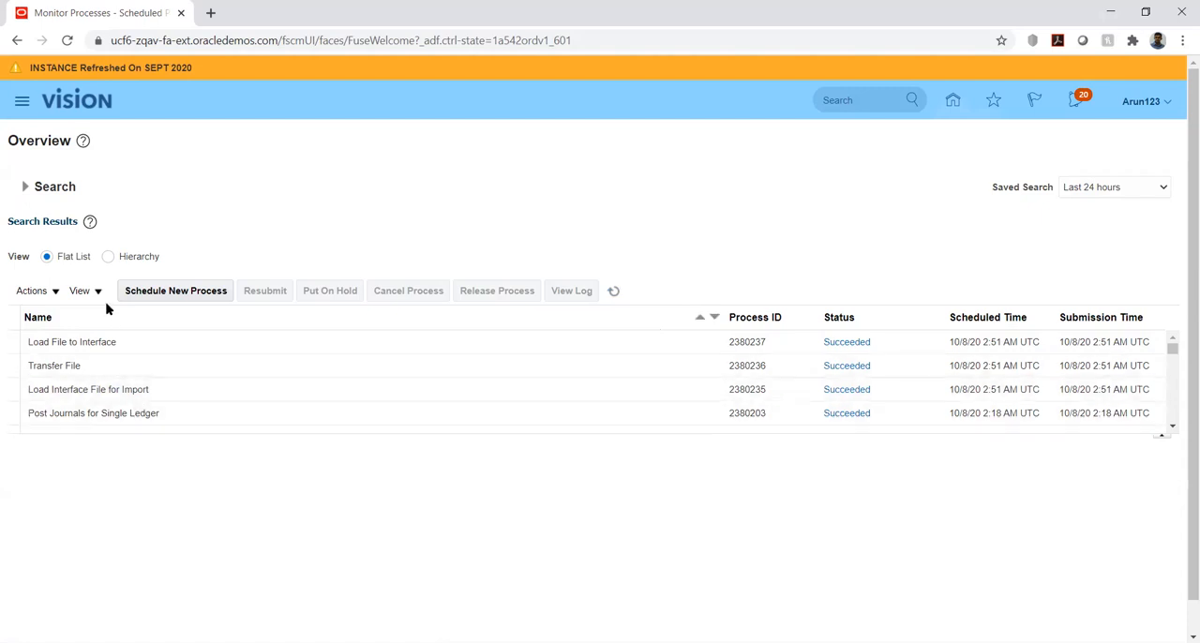
Start scheduling a new Import Journals job, finding the process by searching the names for Import%jou%
click(140, 291)
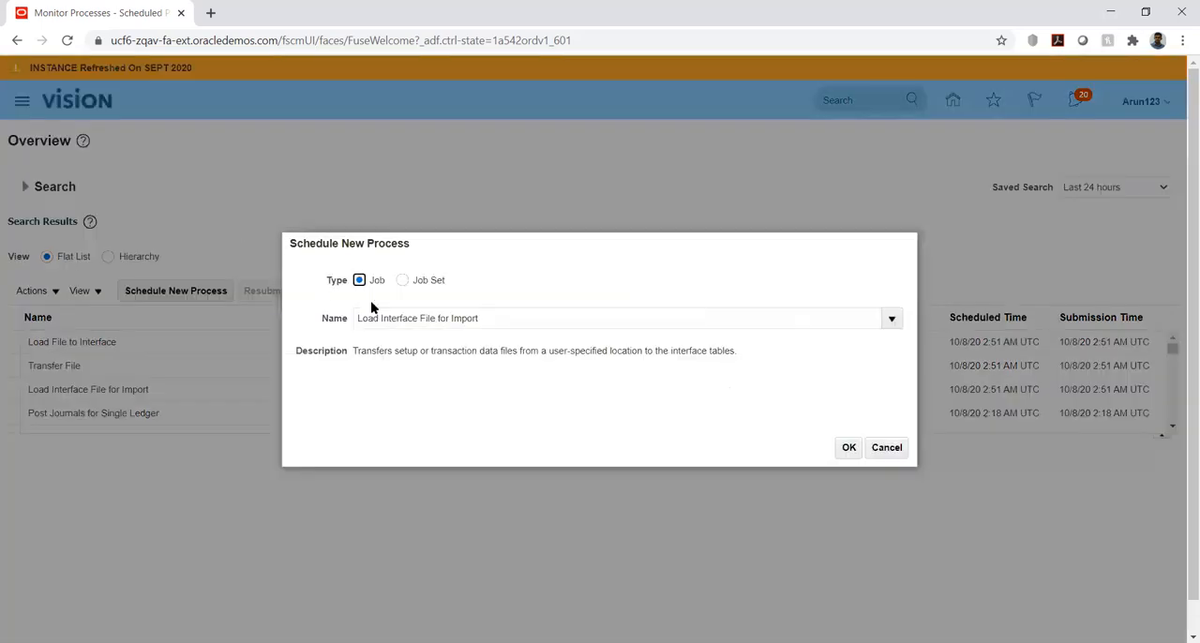
triple_click(819, 321)
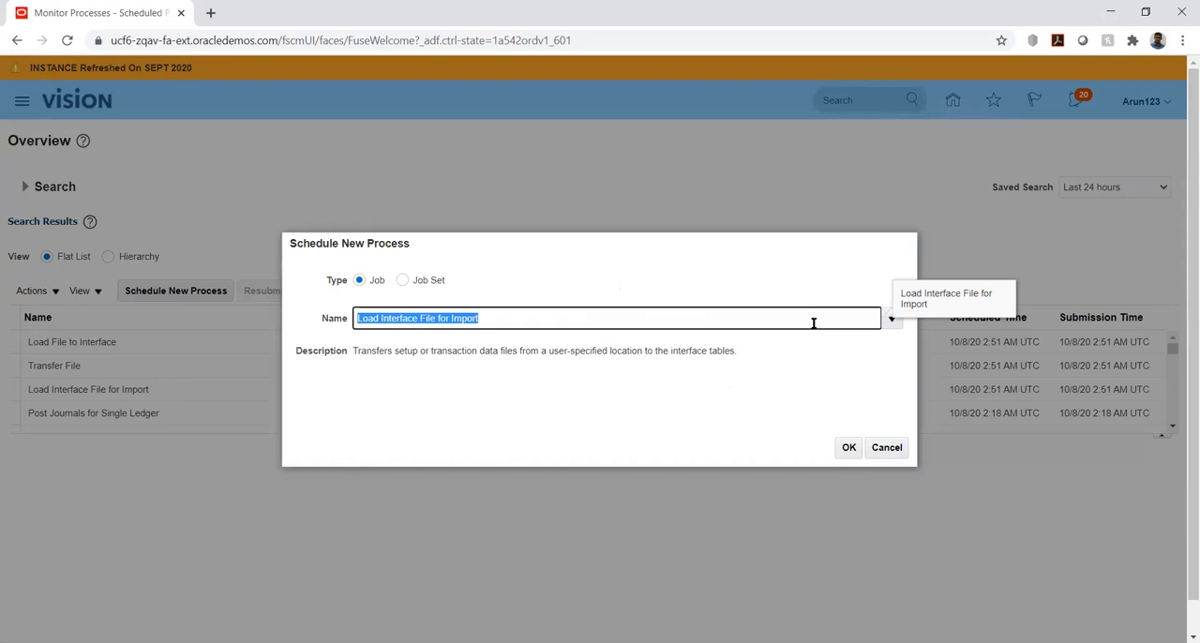
text(Import)
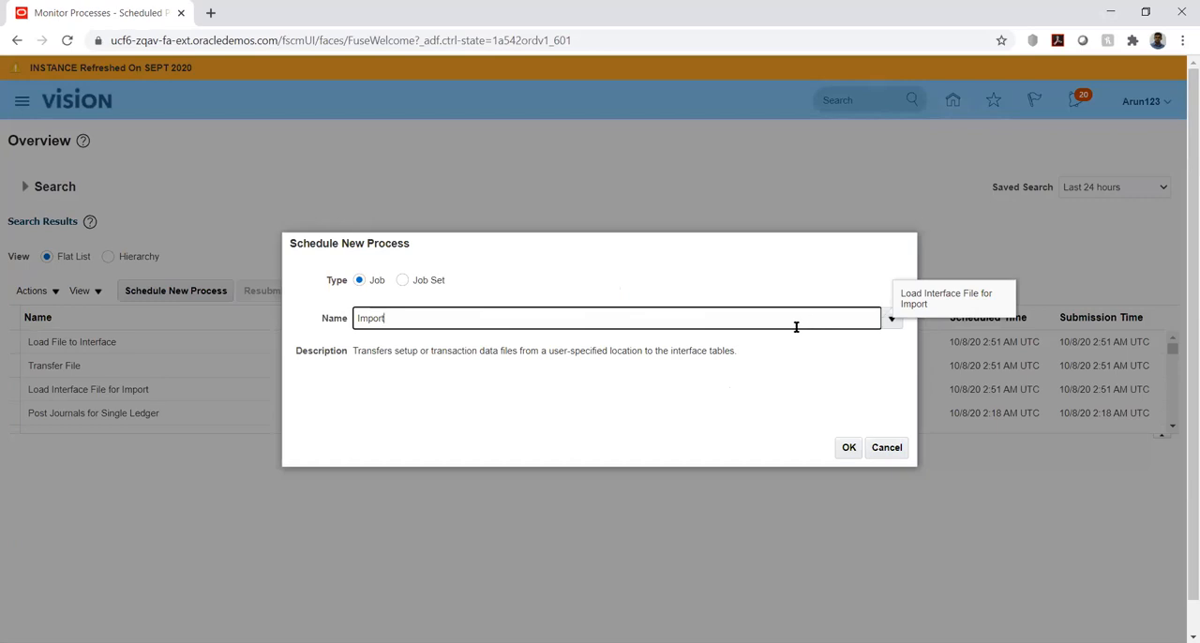
key(Tab)
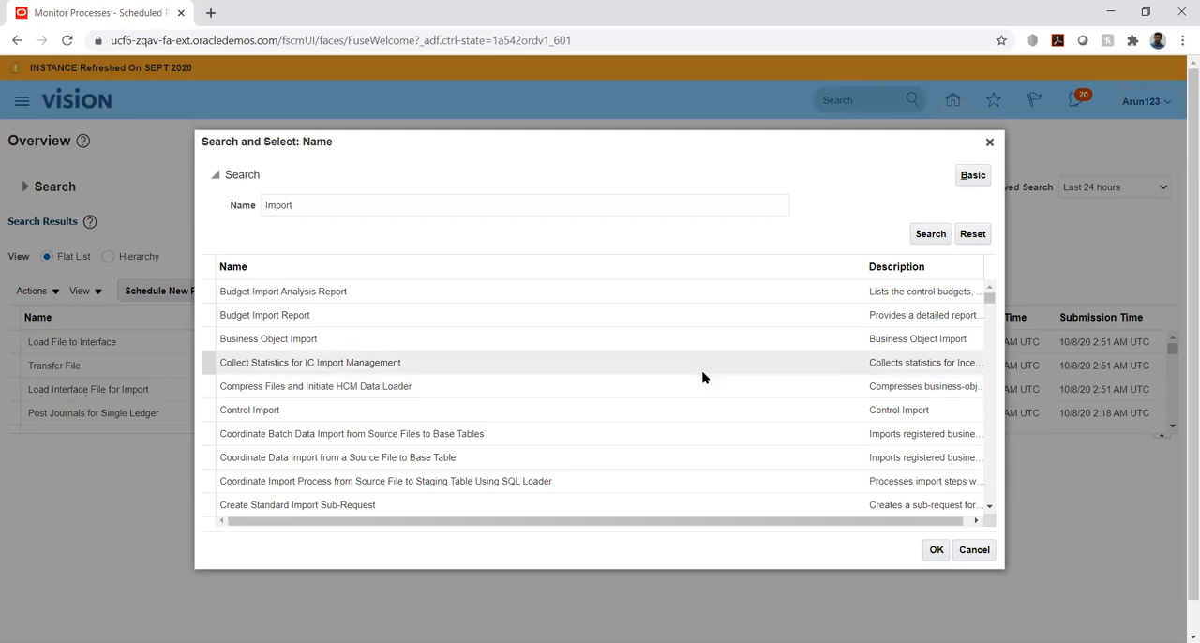
click(457, 204)
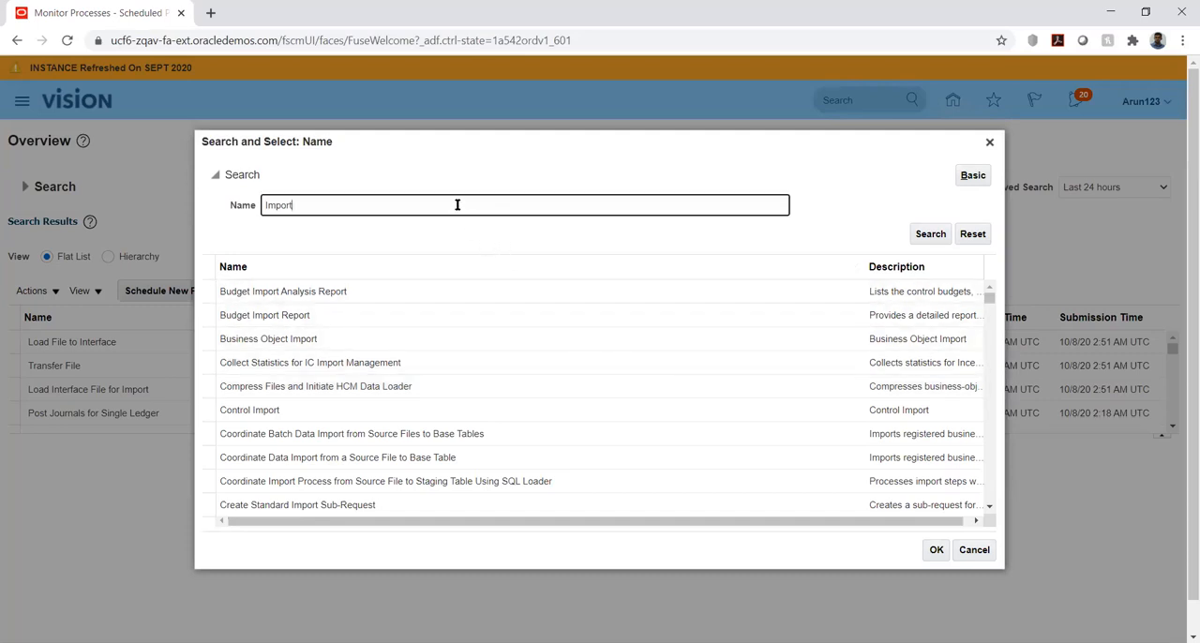
text(%jou%)
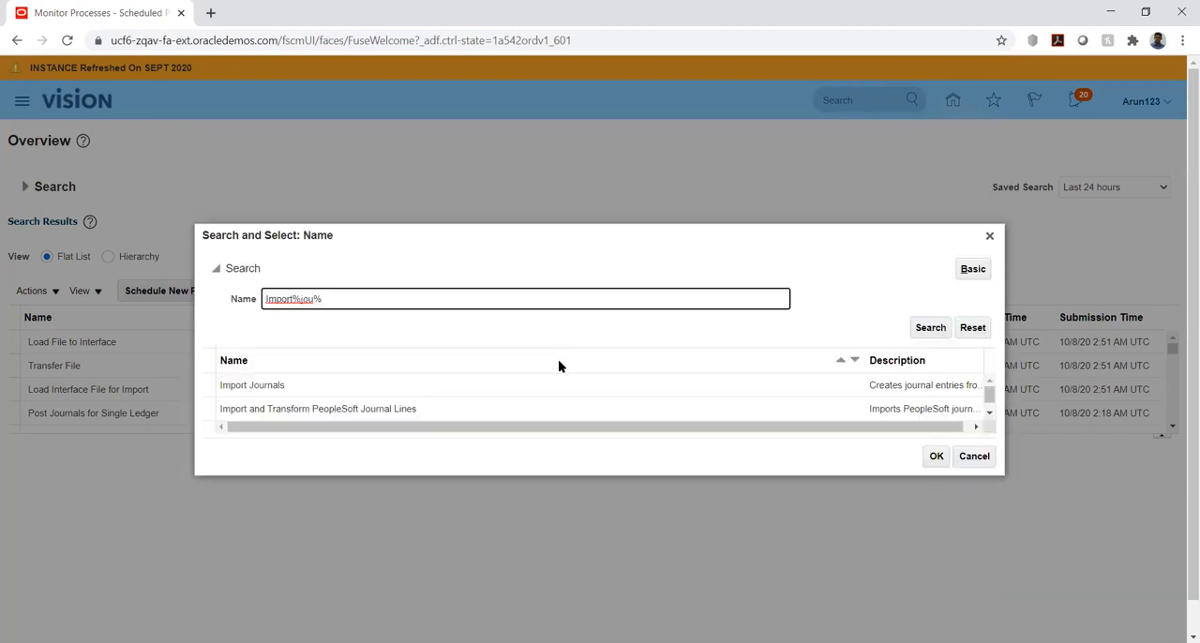
click(473, 388)
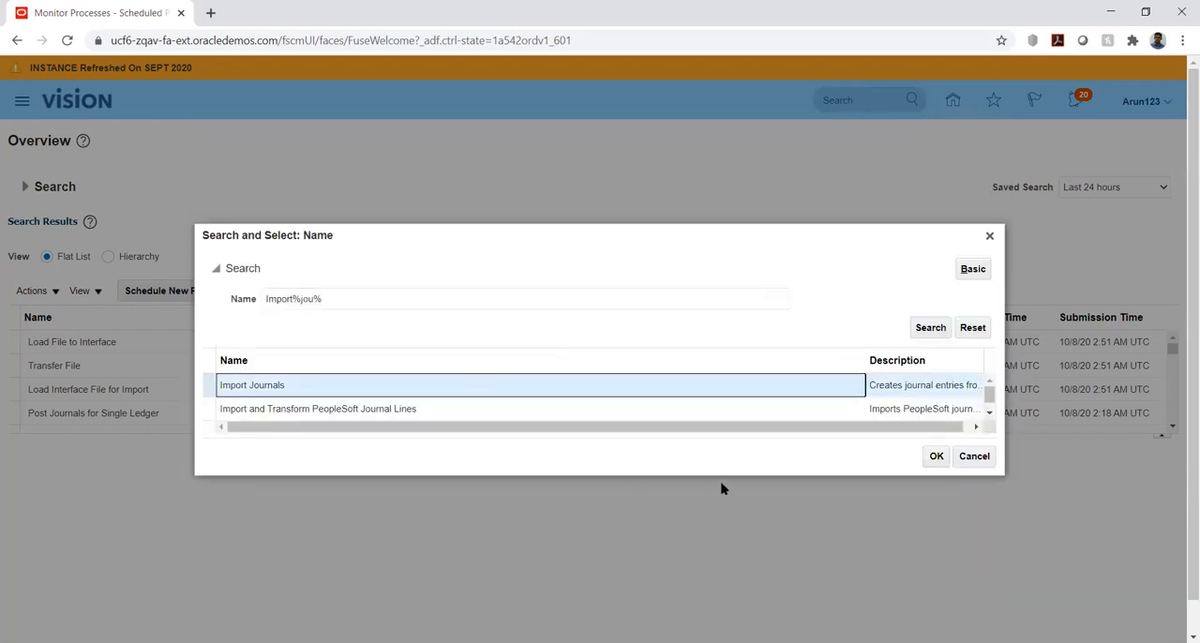
click(933, 456)
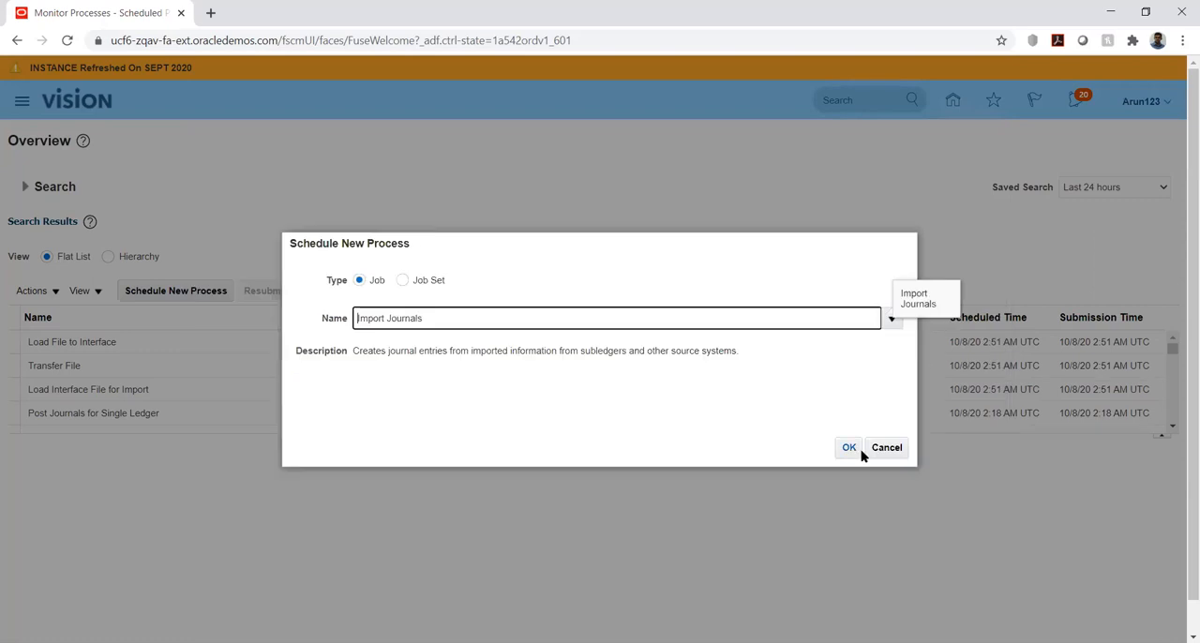
click(845, 452)
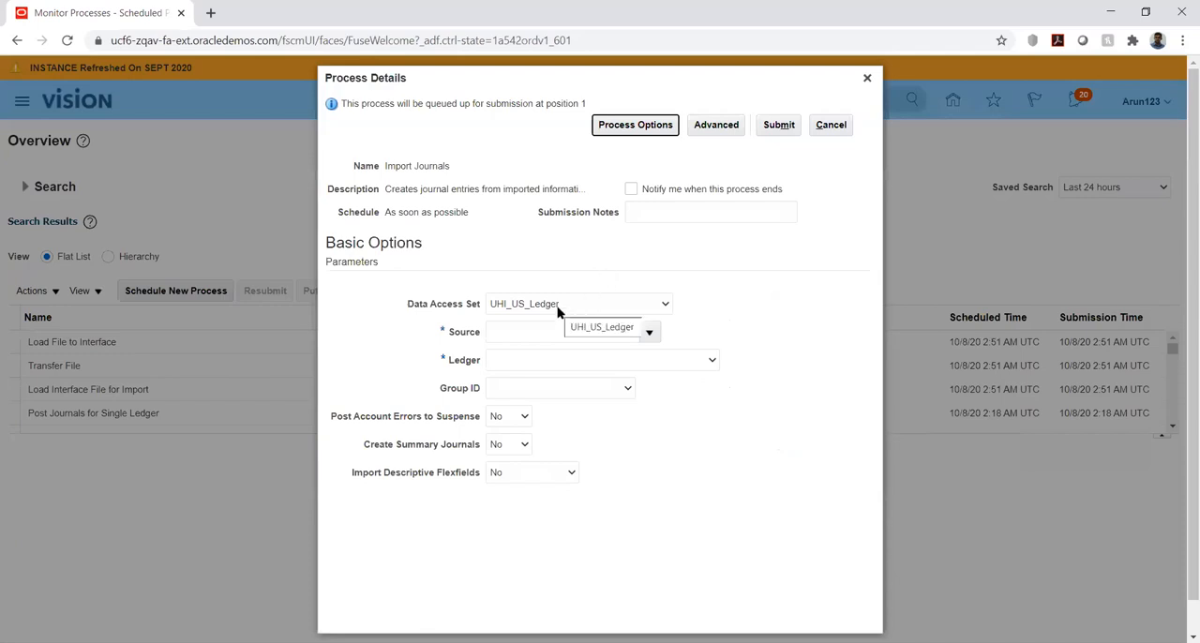
Search the journal sources for UHI and set the import's source to UHI Source
click(646, 332)
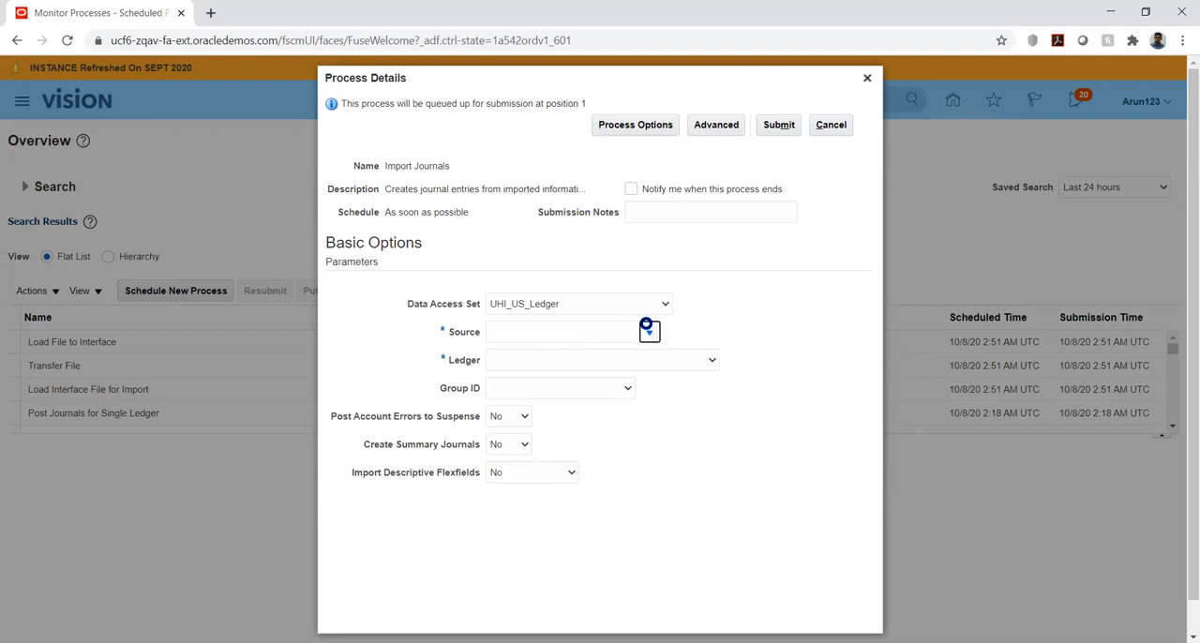
click(612, 324)
text(UHI)
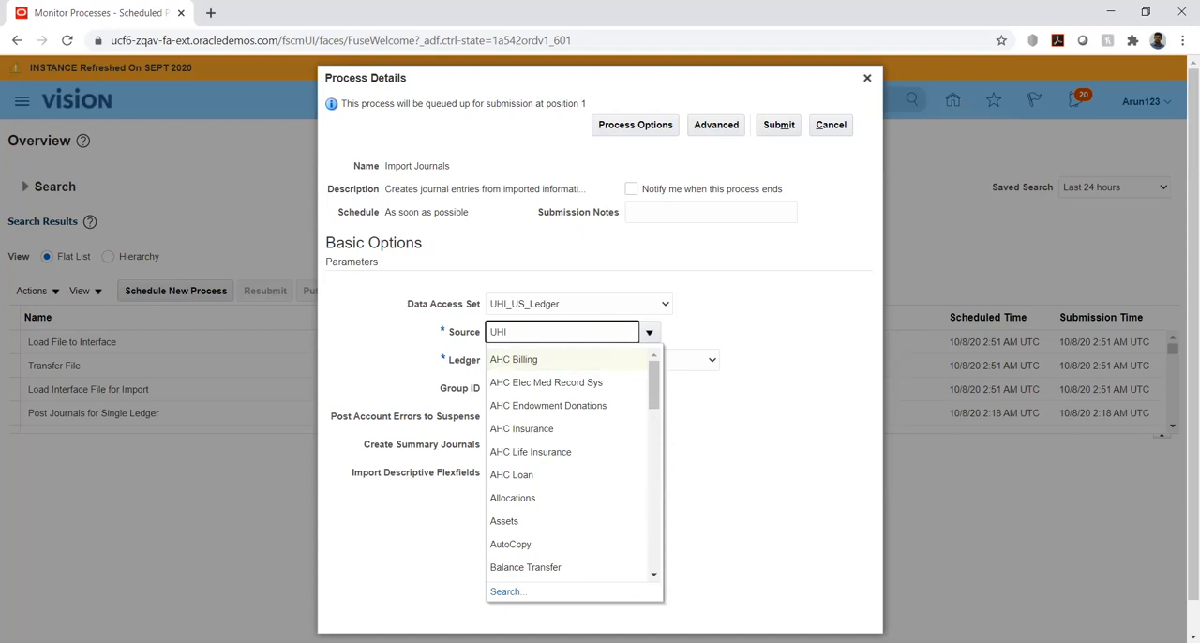
click(506, 592)
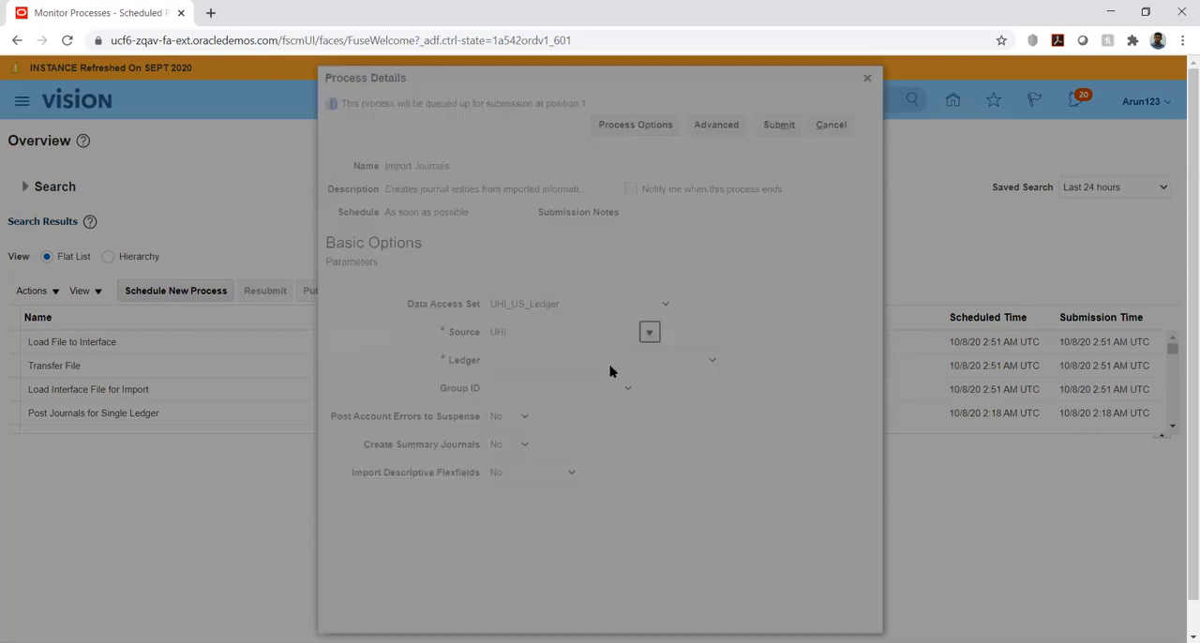
click(666, 381)
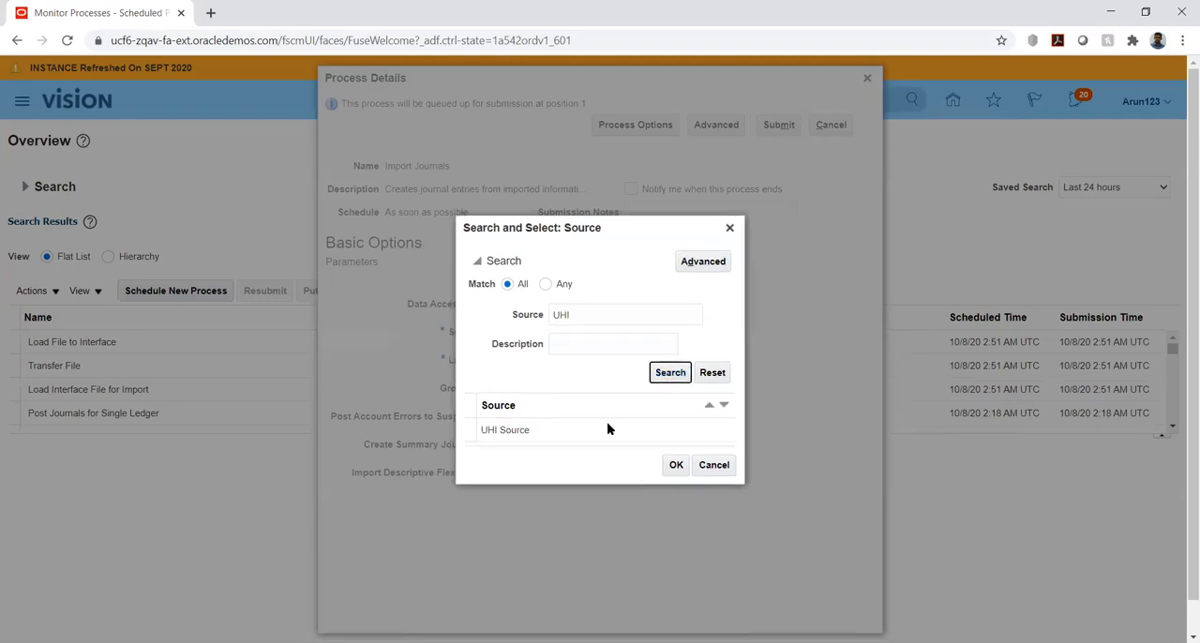
click(599, 431)
click(674, 466)
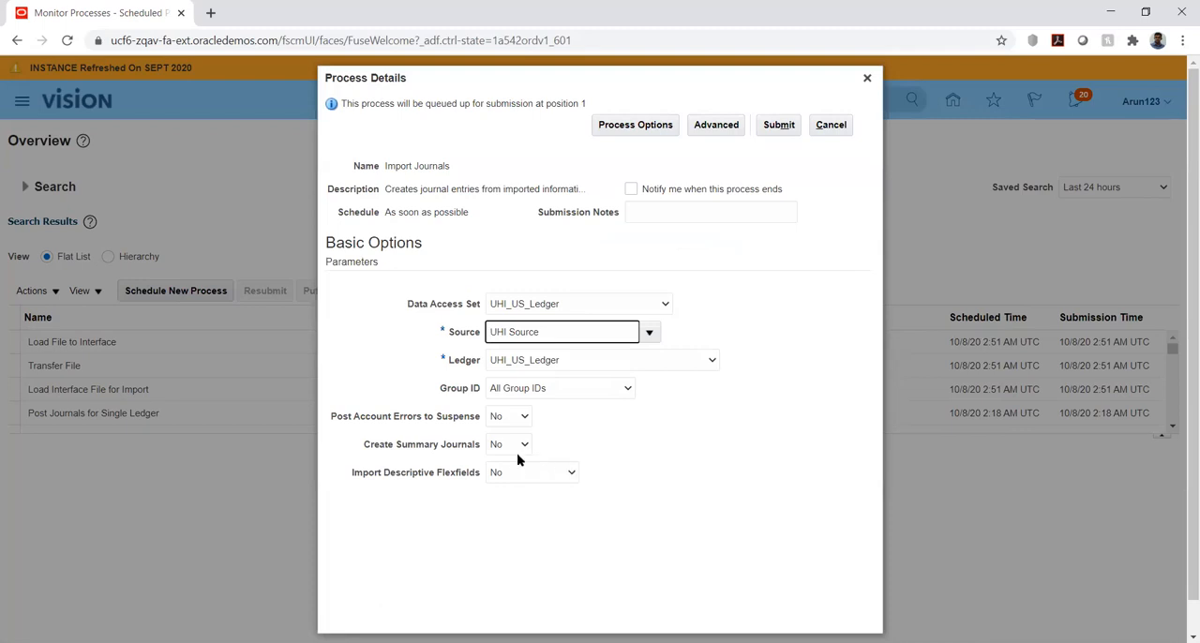
Review the available Group ID and Import Descriptive Flexfields choices, keeping All Group IDs and No
click(568, 389)
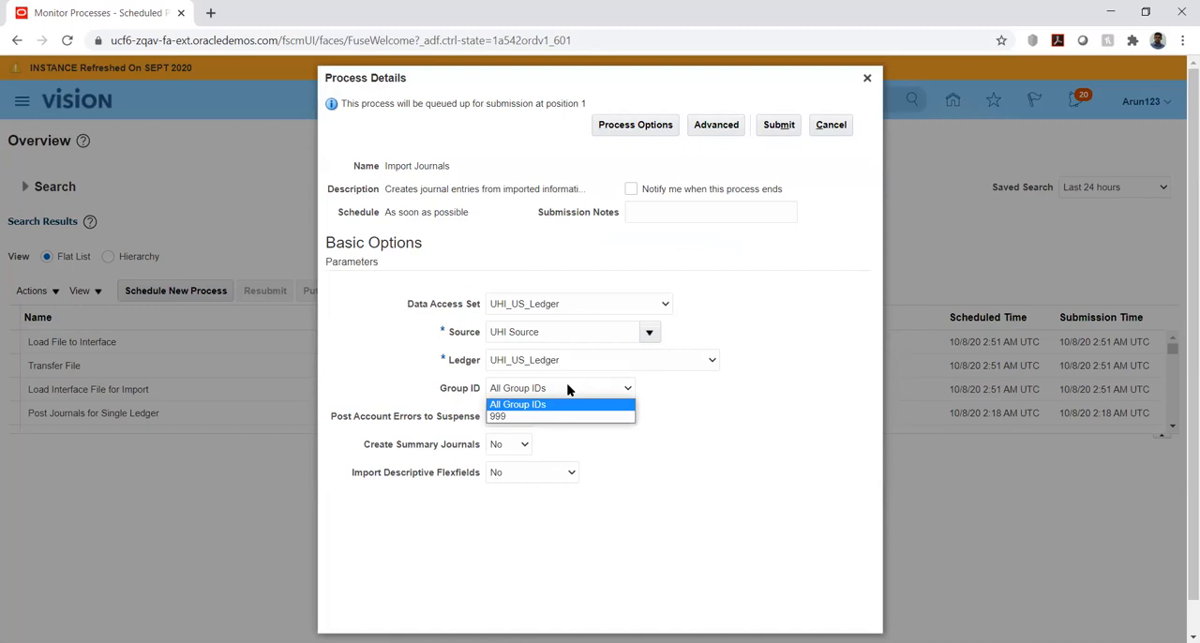
click(567, 389)
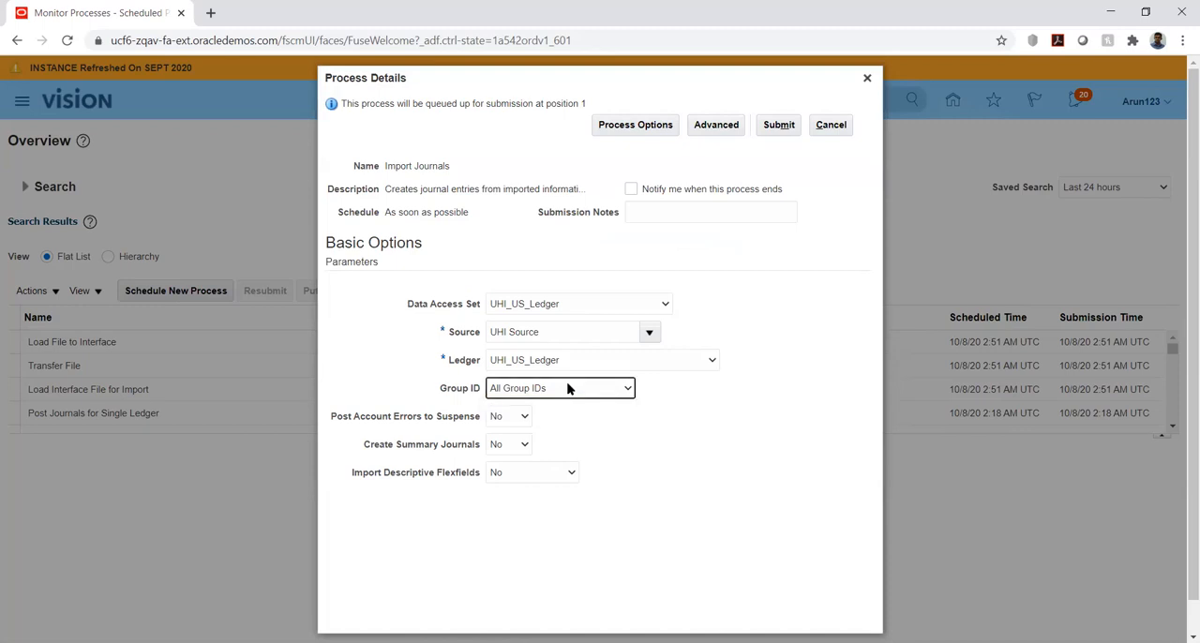
click(567, 389)
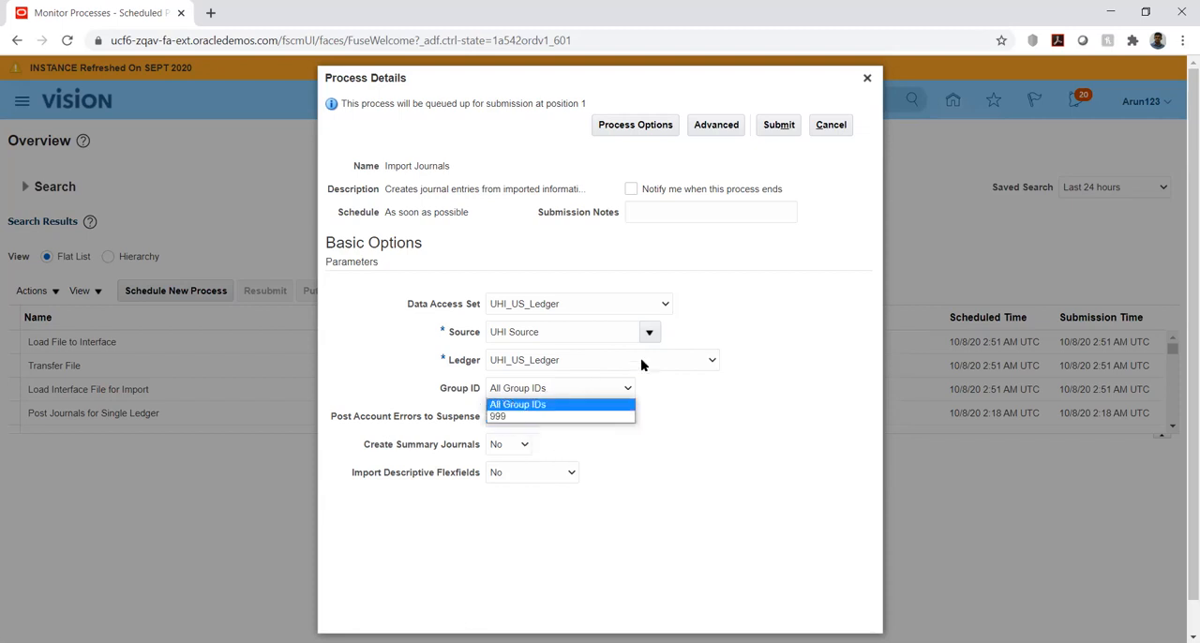
click(726, 439)
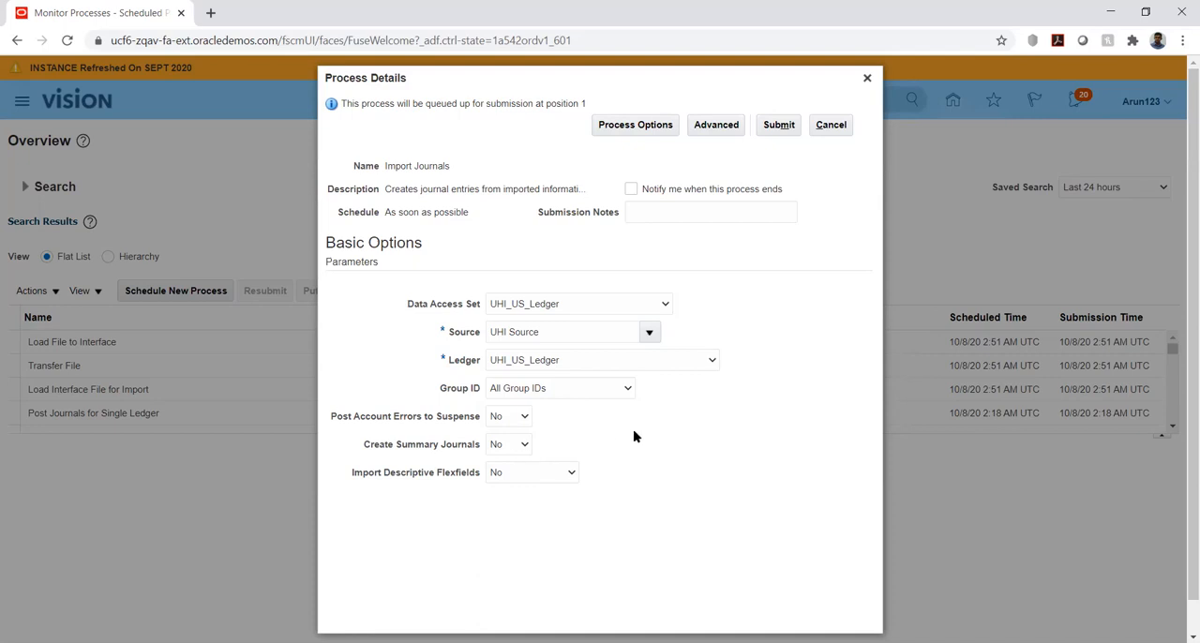
click(553, 474)
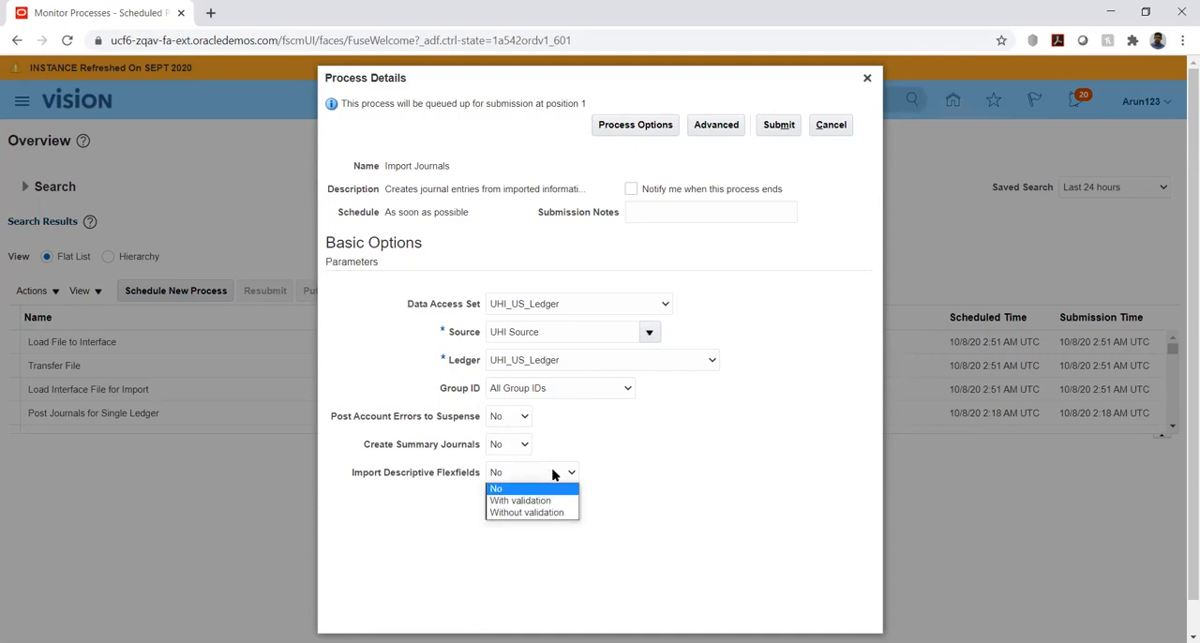
click(625, 449)
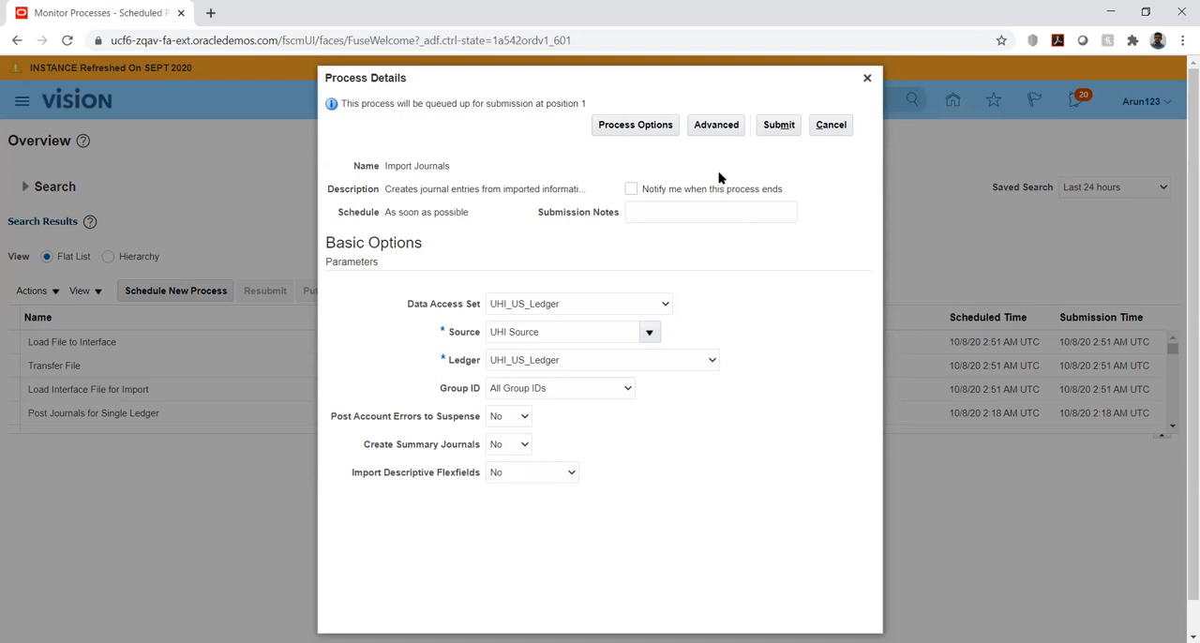
Submit the Import Journals process and refresh the process list until the parent and child jobs have finished
click(779, 125)
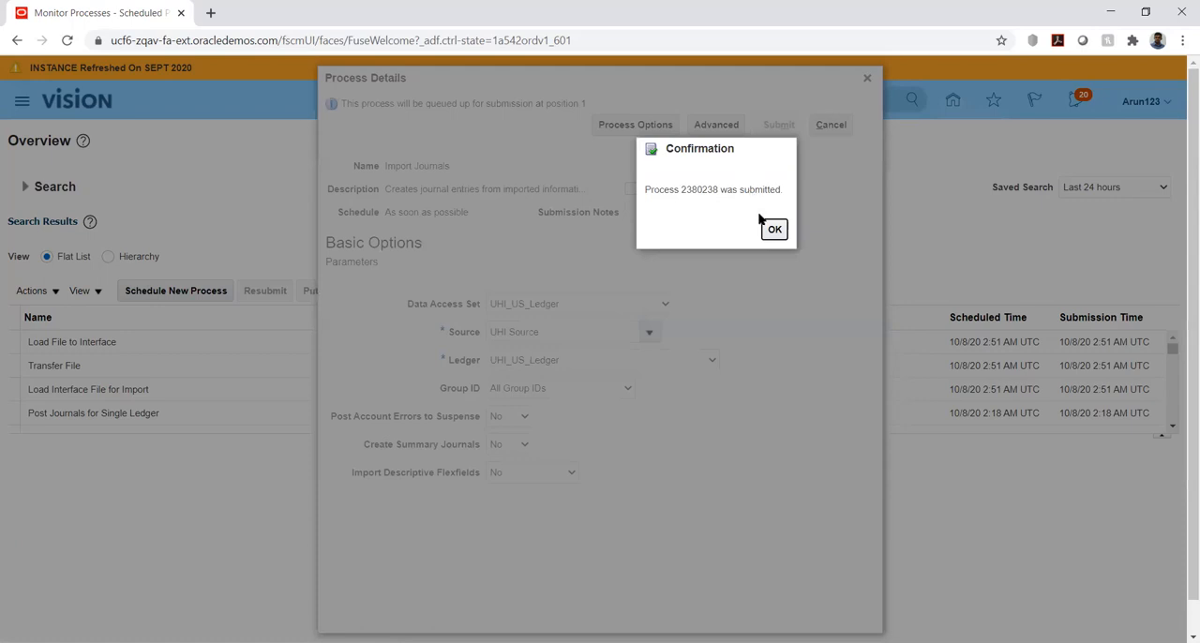
click(773, 229)
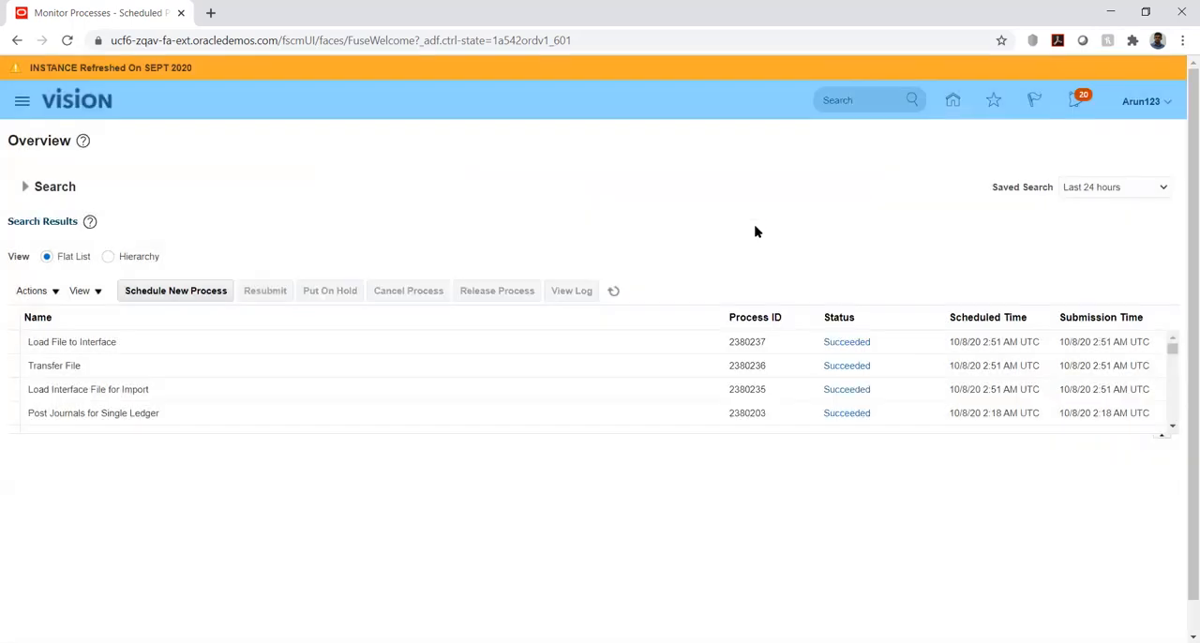
click(615, 290)
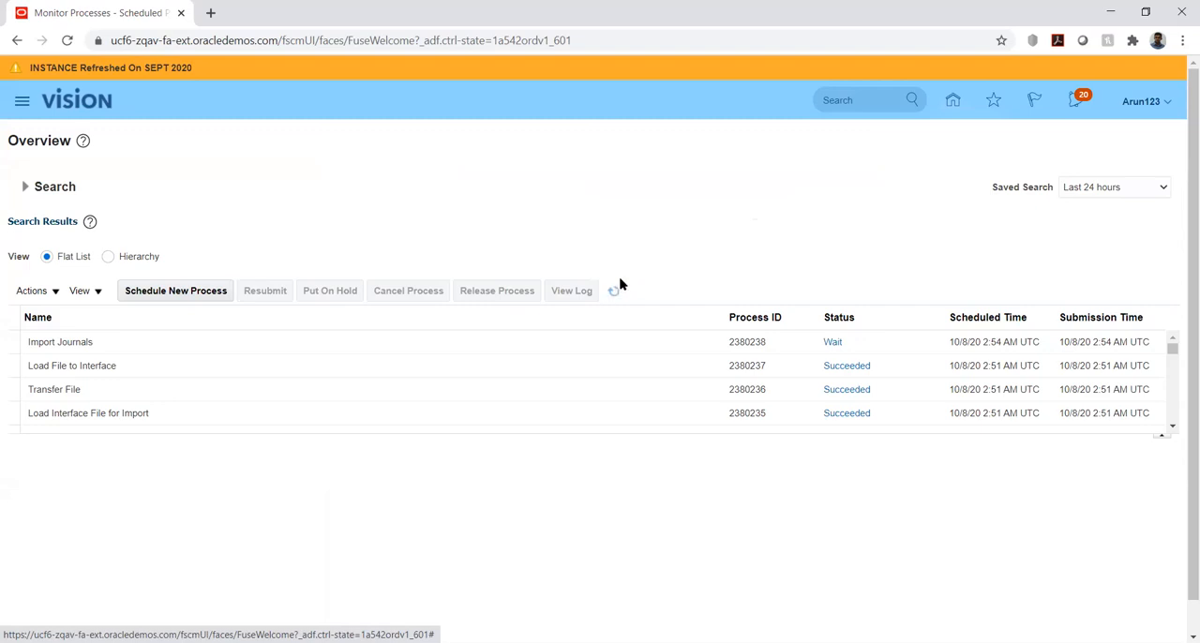
click(619, 290)
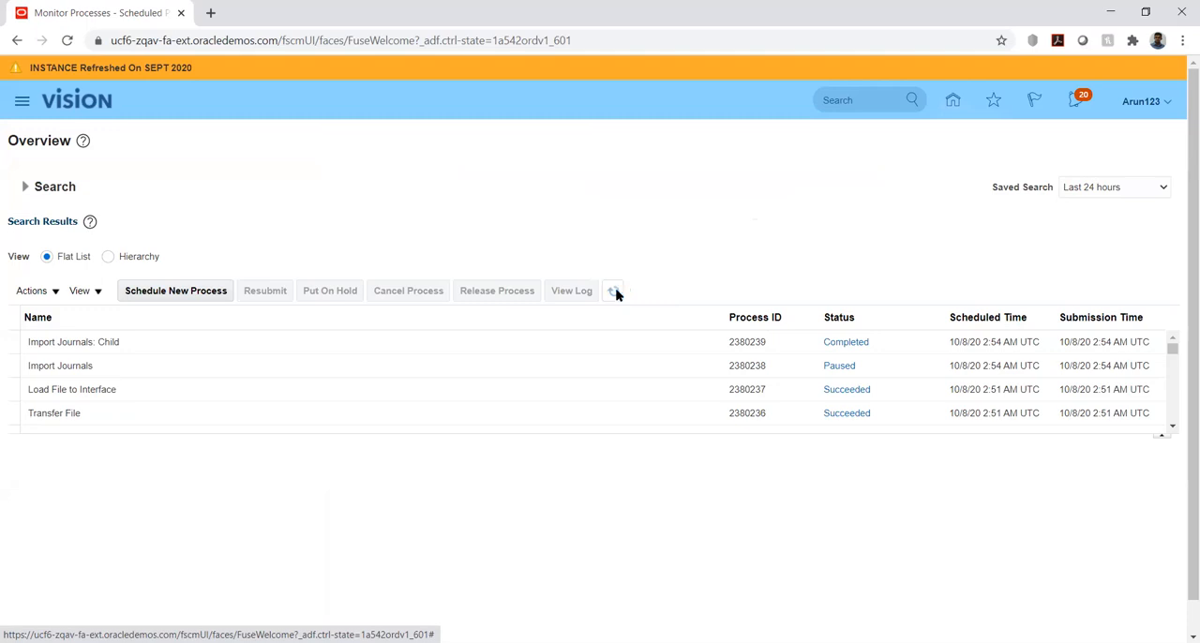
click(614, 292)
click(615, 293)
click(612, 291)
click(614, 291)
Check the Import Journals job details and open the text output attached to the Import Journals: Child process
click(172, 372)
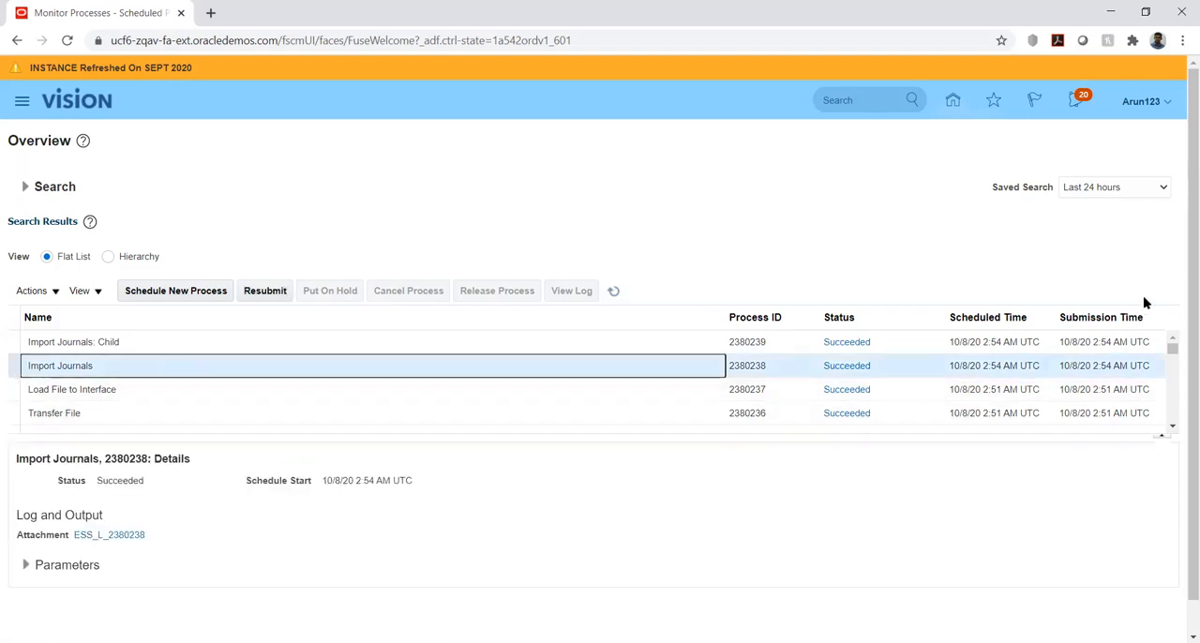
scroll(865, 359, down, 1)
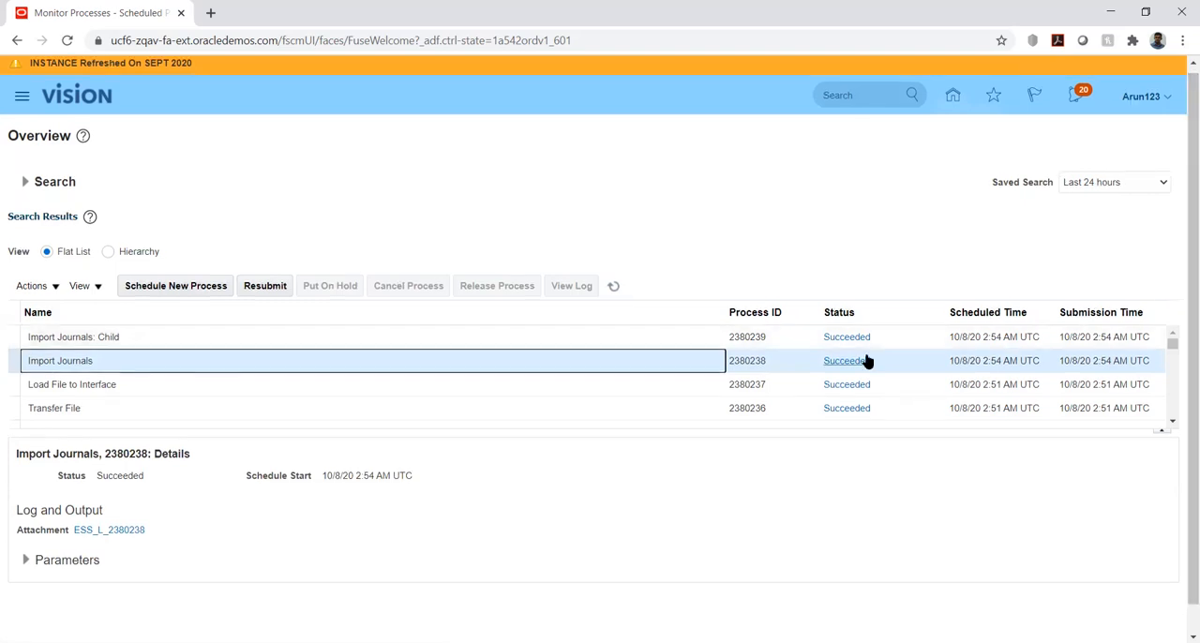
click(632, 330)
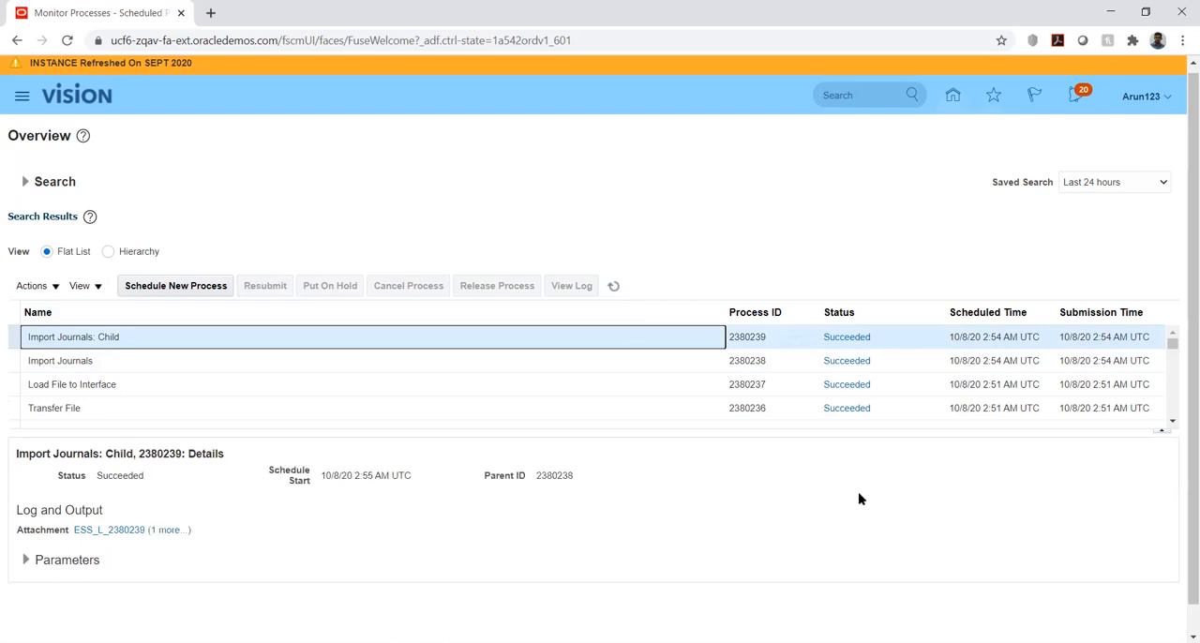
click(155, 532)
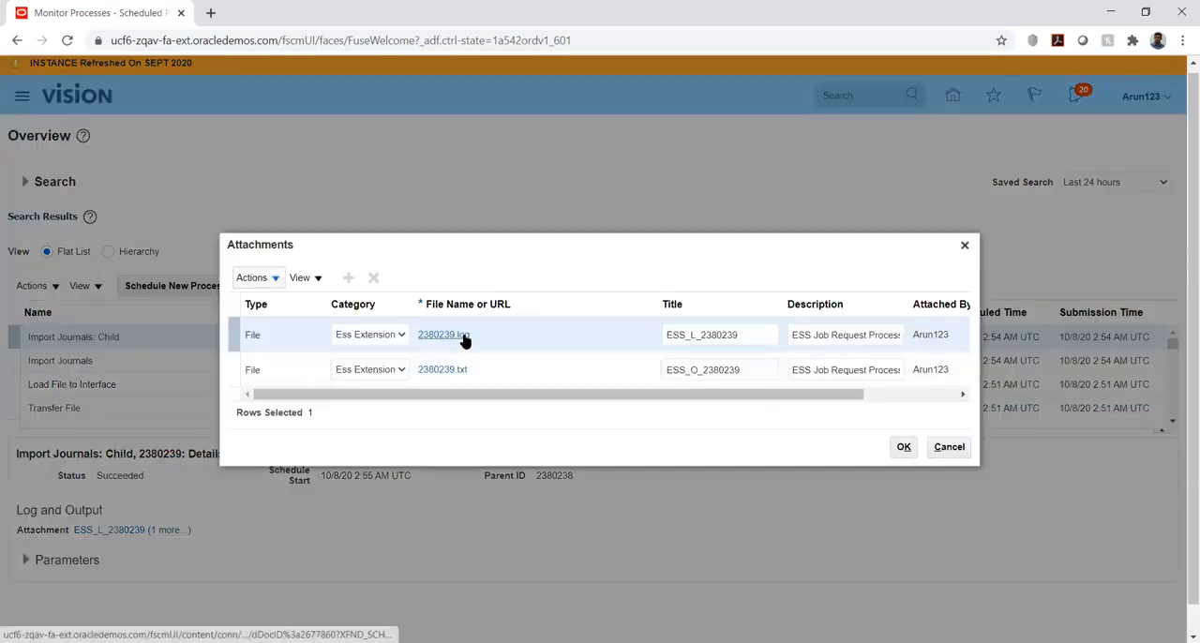
click(459, 370)
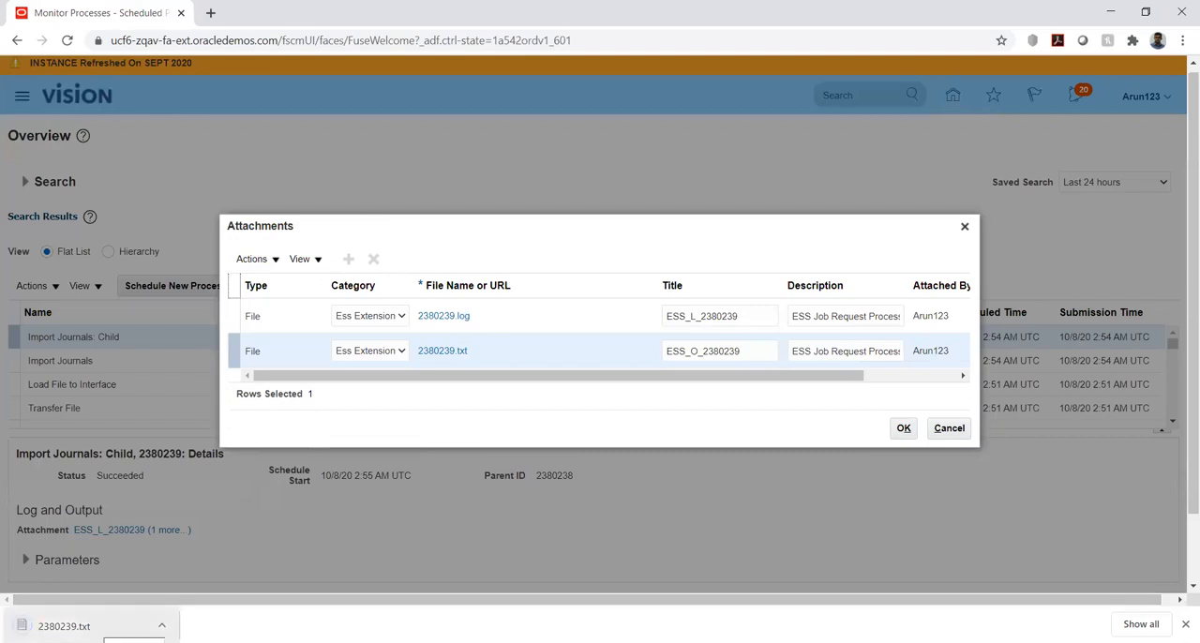
click(97, 625)
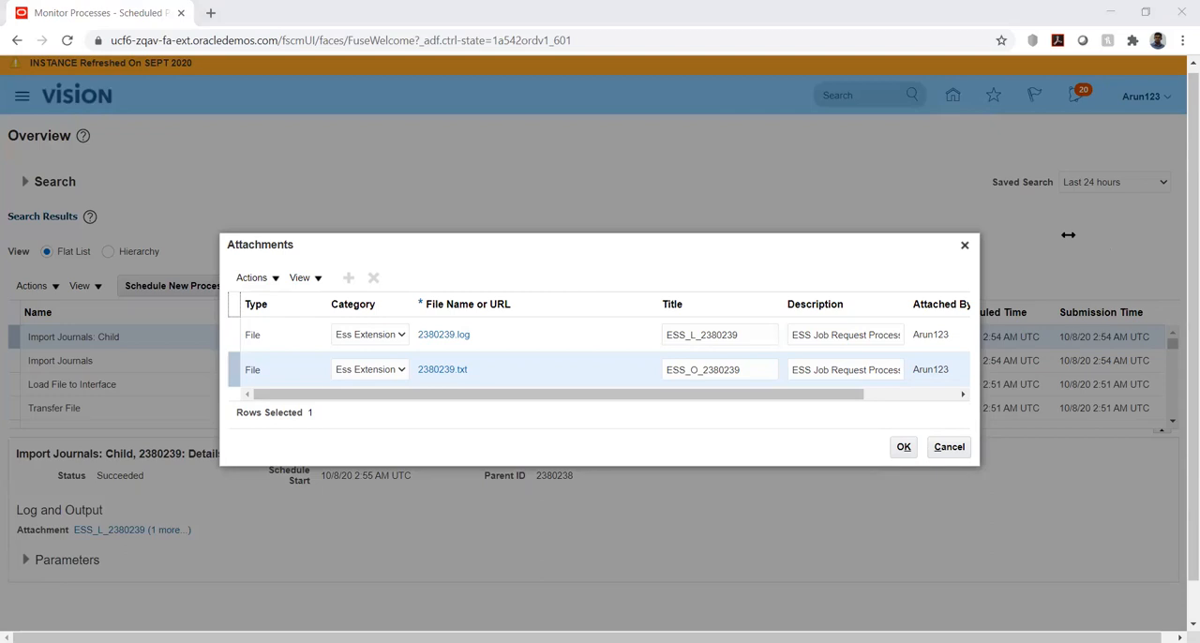
click(907, 447)
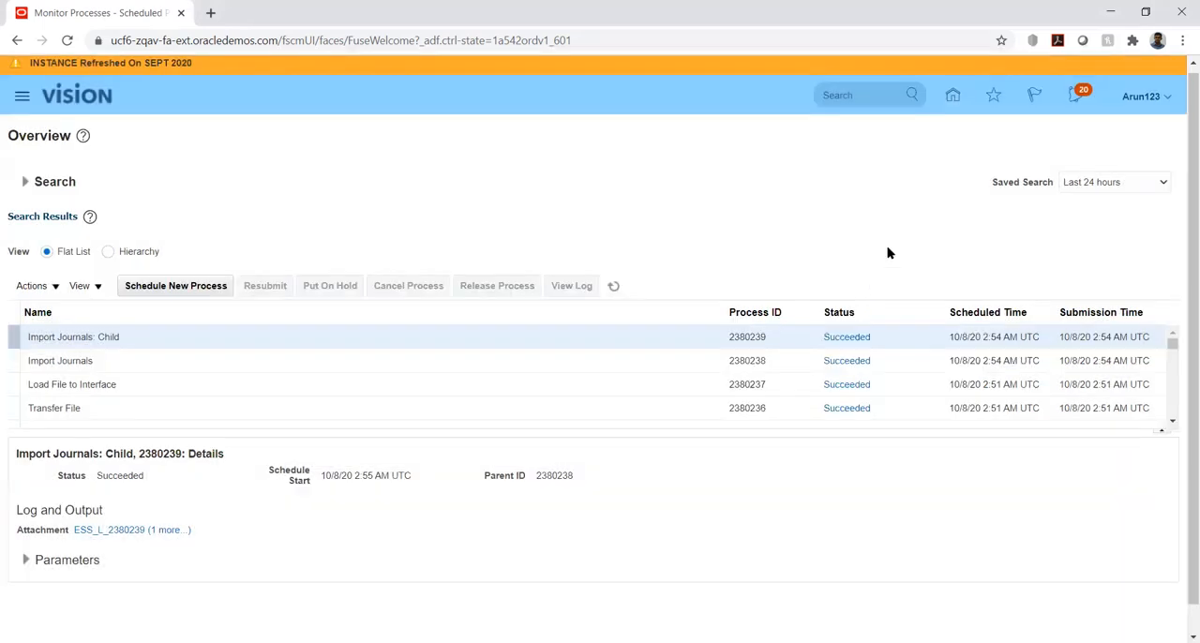
Return to the home page and open the Journals work area under General Accounting
click(951, 98)
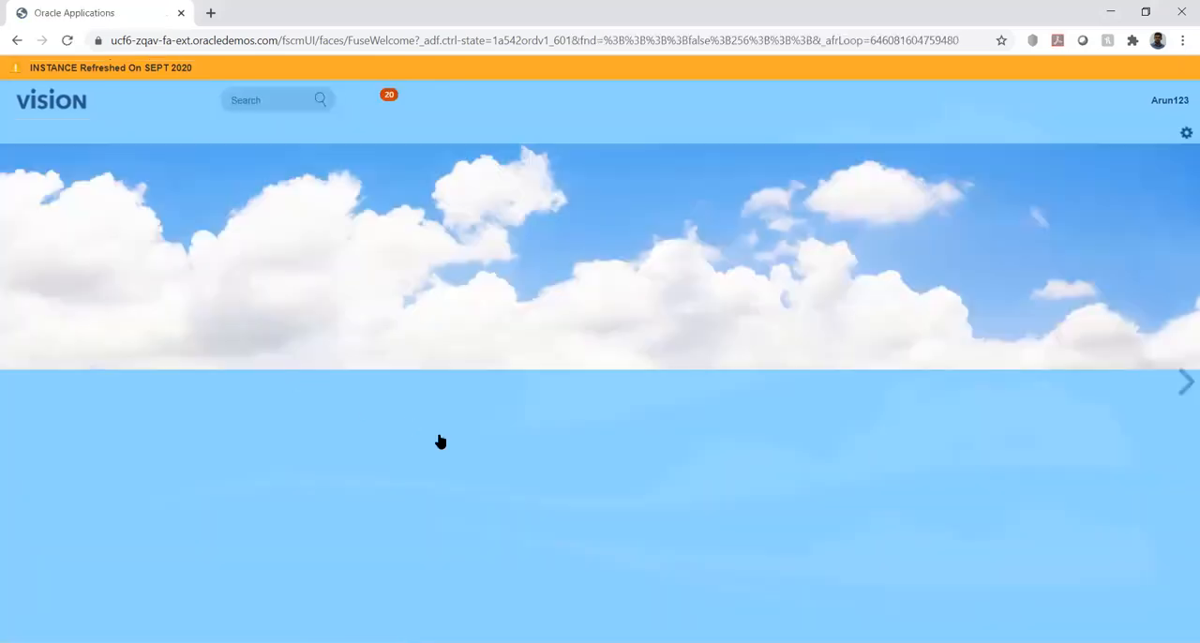
drag(1180, 310, 1181, 503)
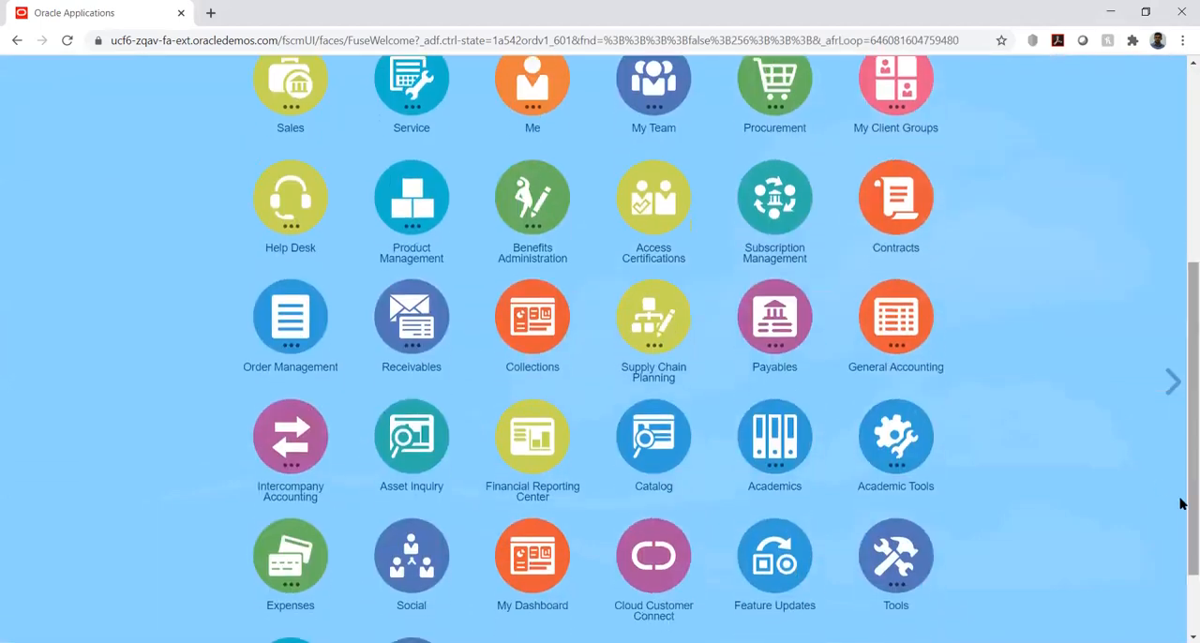
click(898, 343)
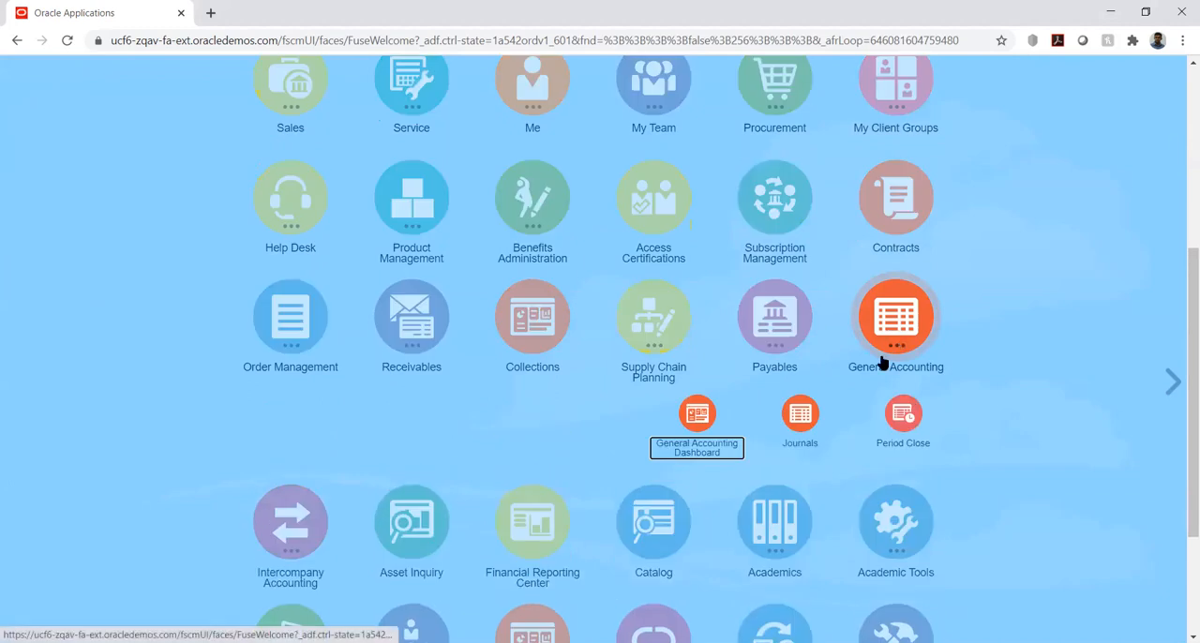
click(793, 422)
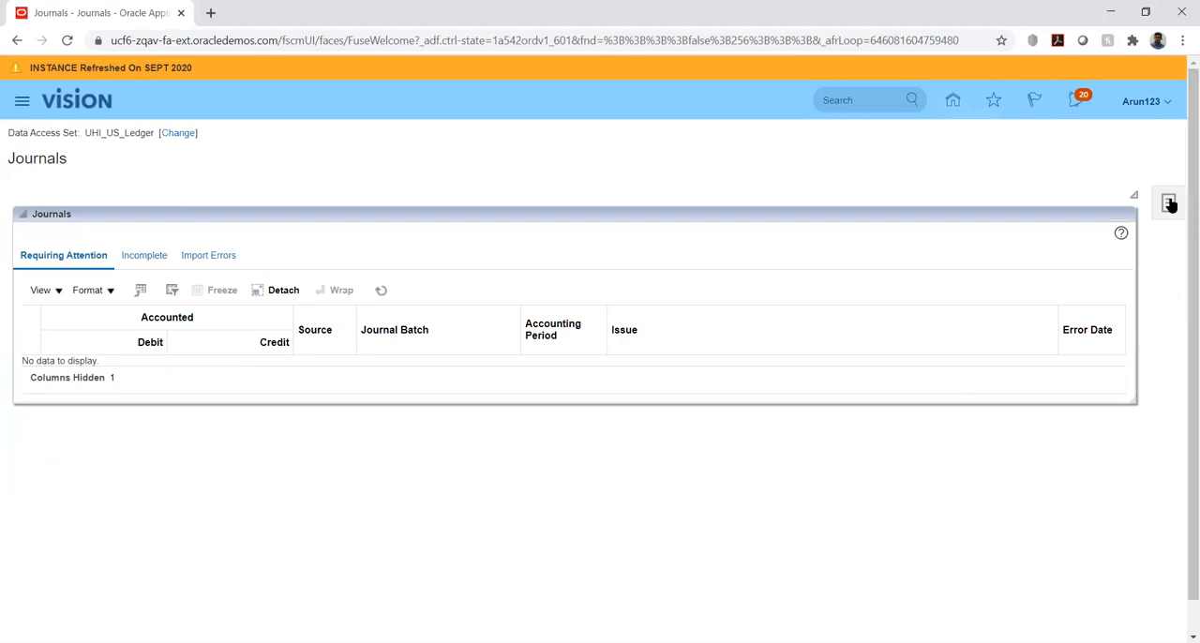
Open Manage Journals and search for journals starting with UHI, with the accounting period left blank
click(1169, 204)
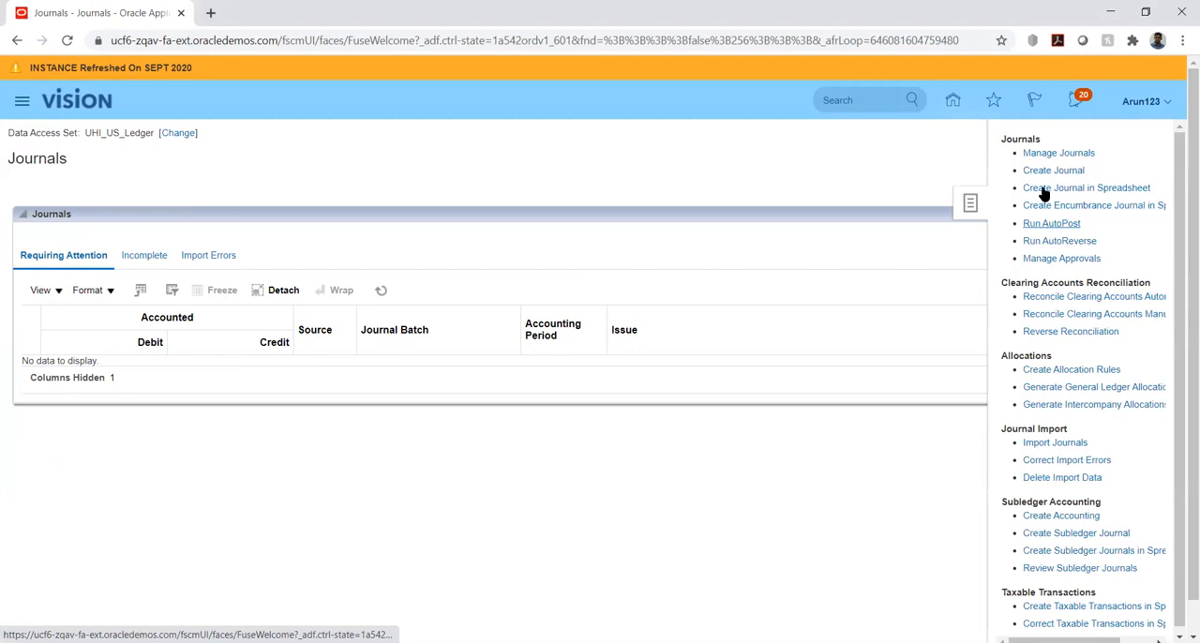
click(1052, 153)
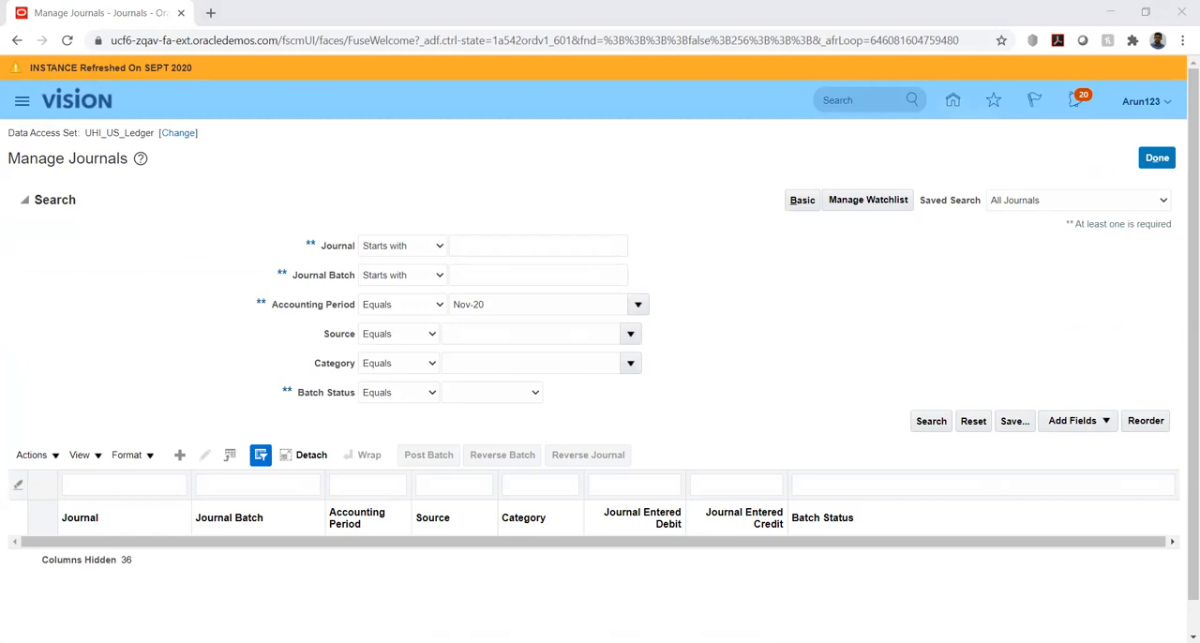
double_click(609, 305)
key(BackSpace)
key(BackSpace)
key(BackSpace)
key(BackSpace)
key(BackSpace)
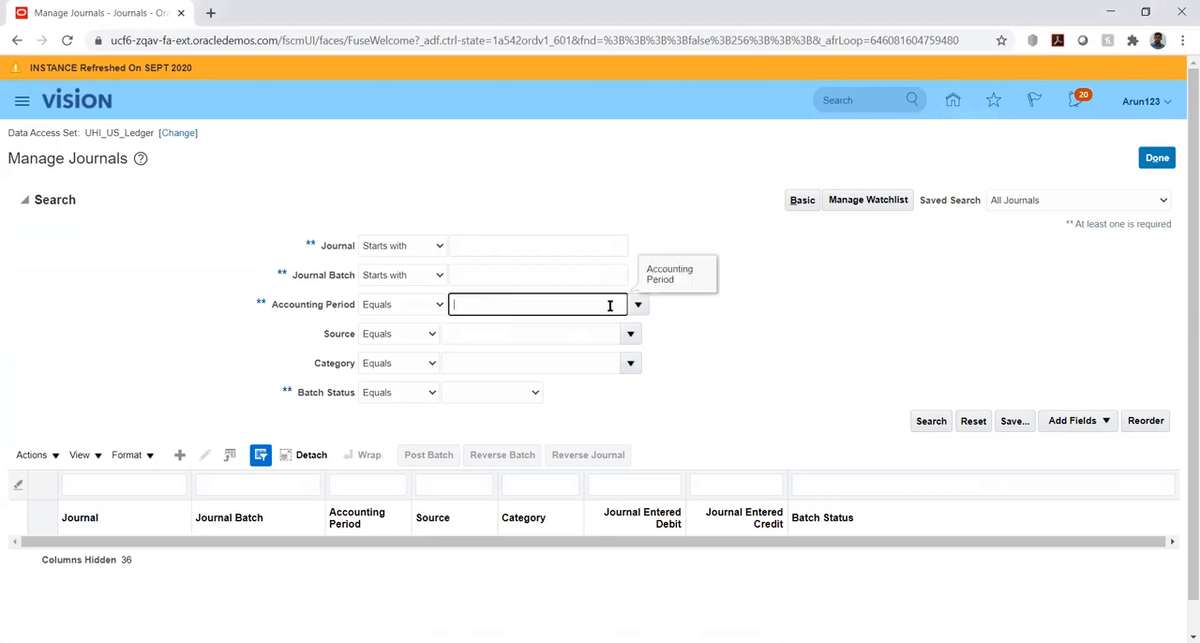
click(522, 246)
text(UHI)
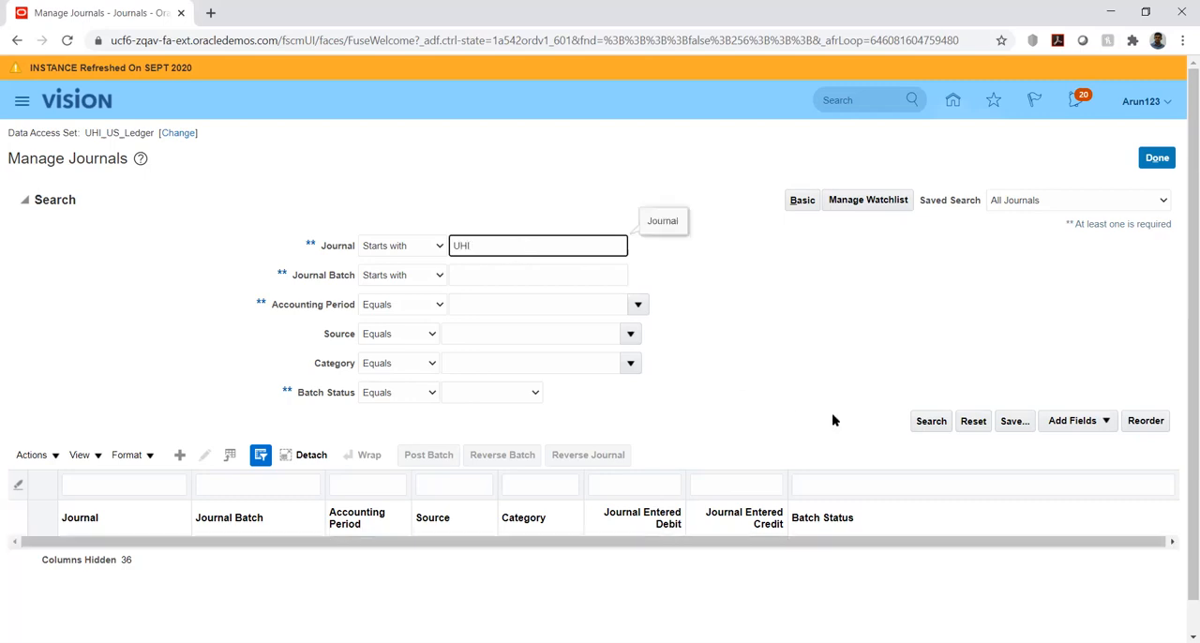
click(928, 425)
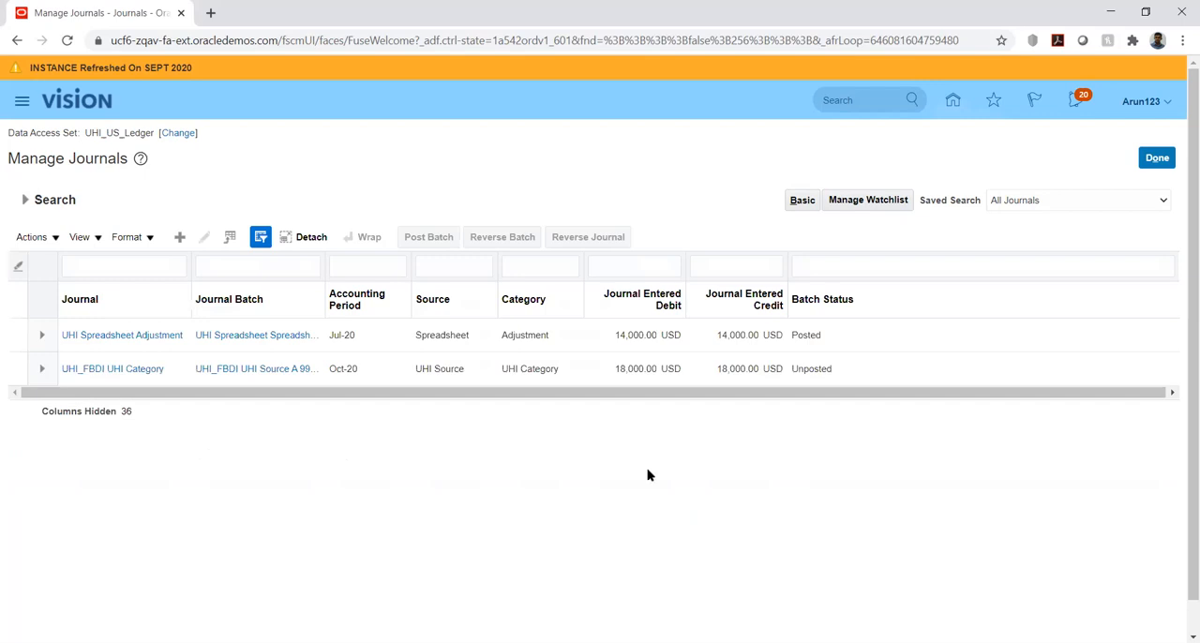
Open the UHI_FBDI UHI Category journal and review its batch details, header and journal lines
click(112, 371)
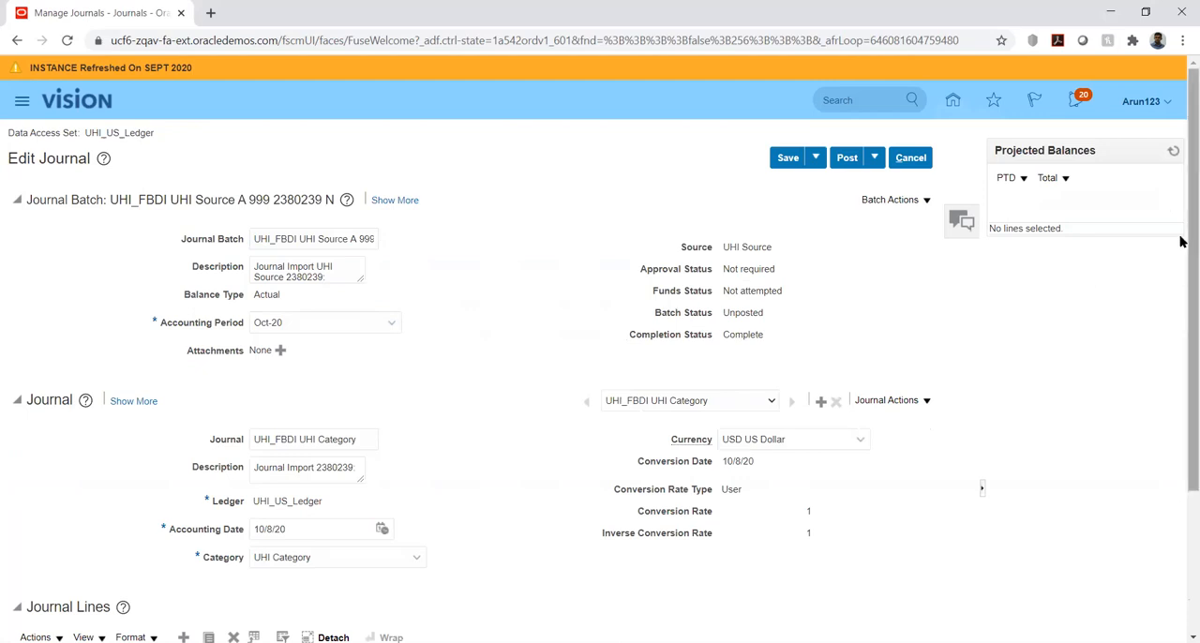
drag(1181, 240, 1179, 383)
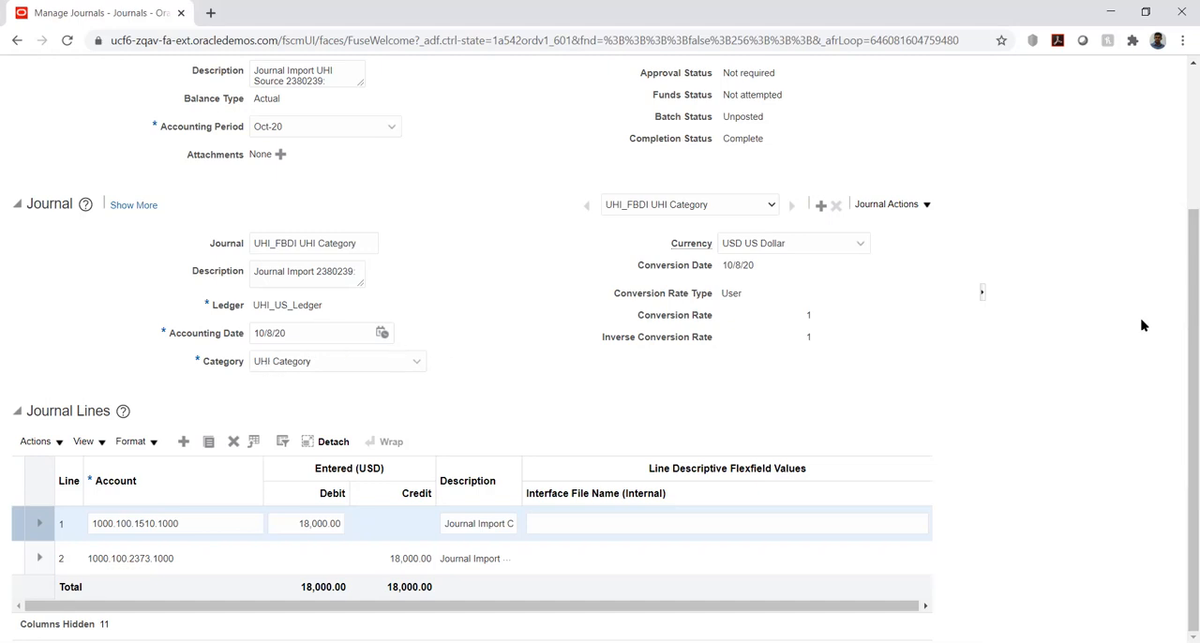
drag(1181, 309, 1181, 210)
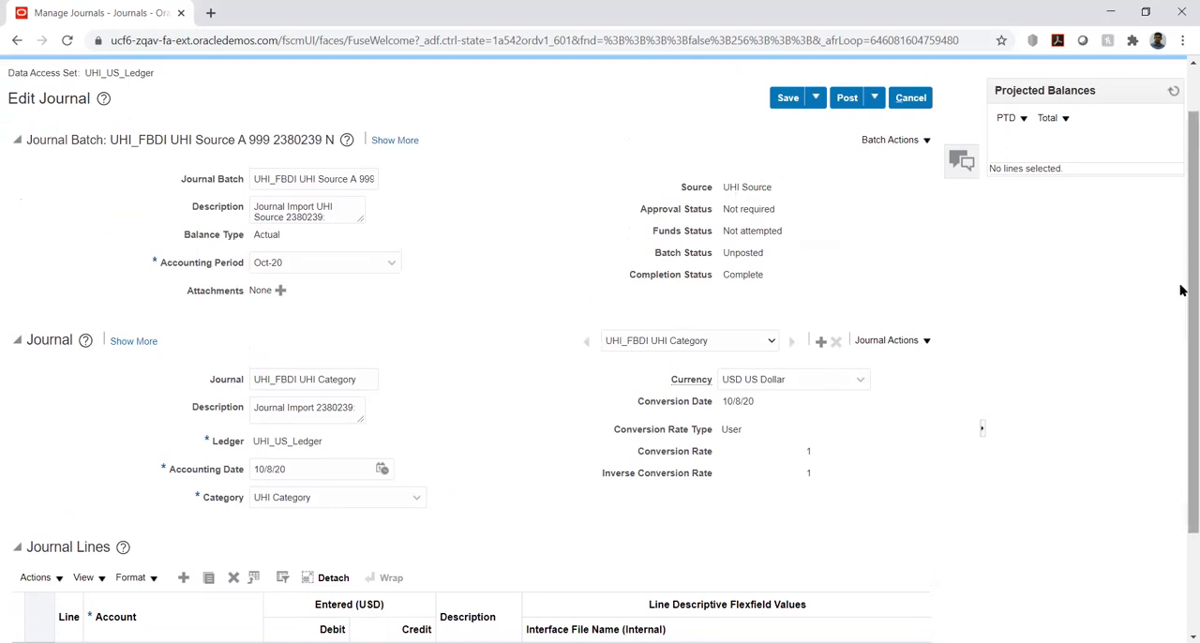
drag(1181, 290, 1181, 456)
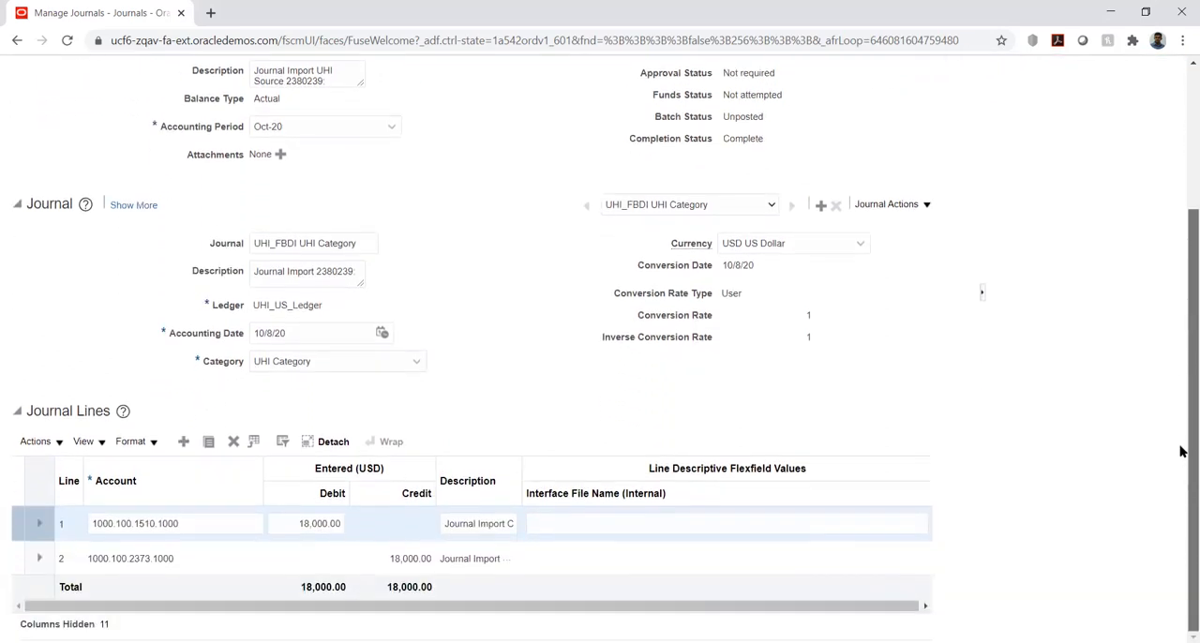
Post the batch of the UHI_FBDI UHI Category journal and dismiss the confirmation
drag(1181, 407, 1182, 201)
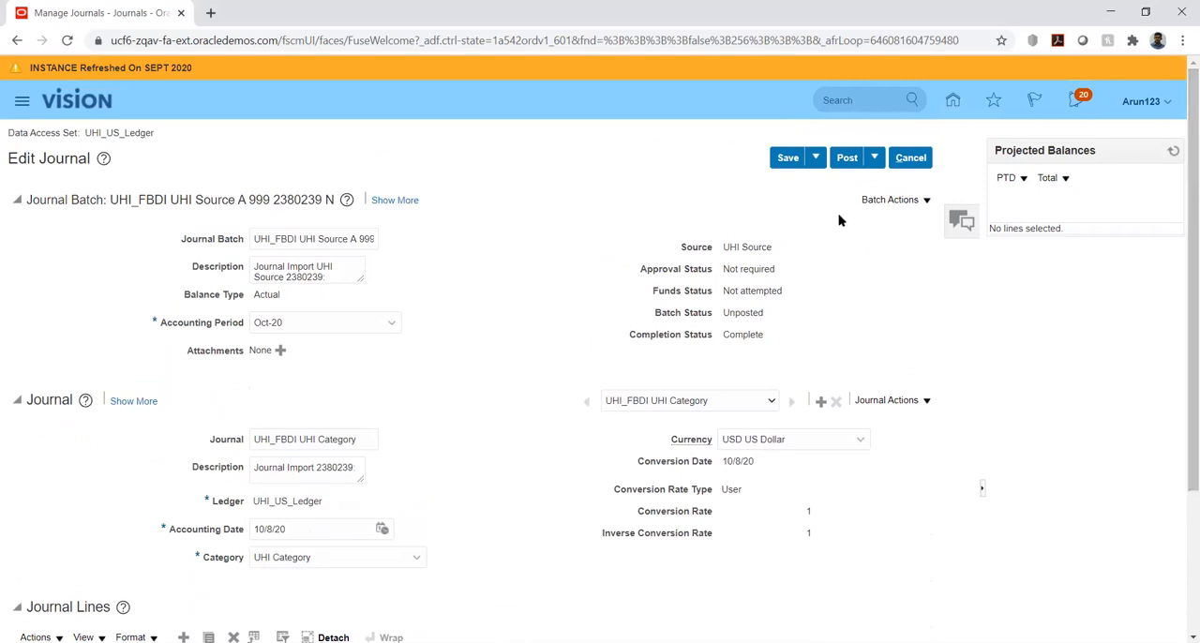
click(844, 160)
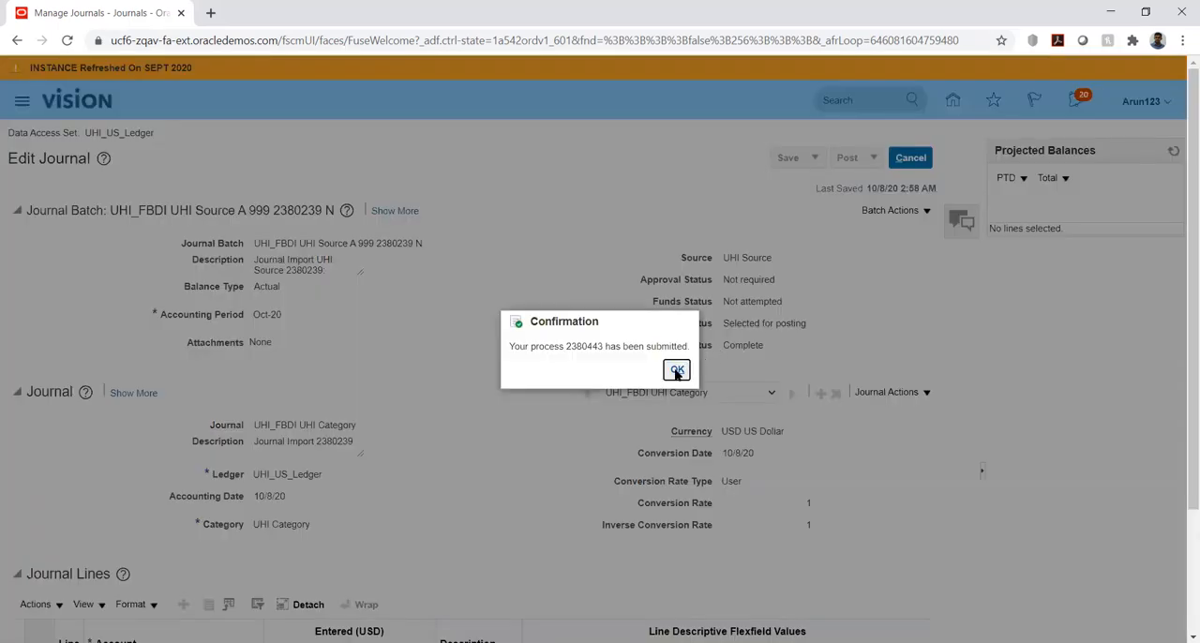
click(676, 371)
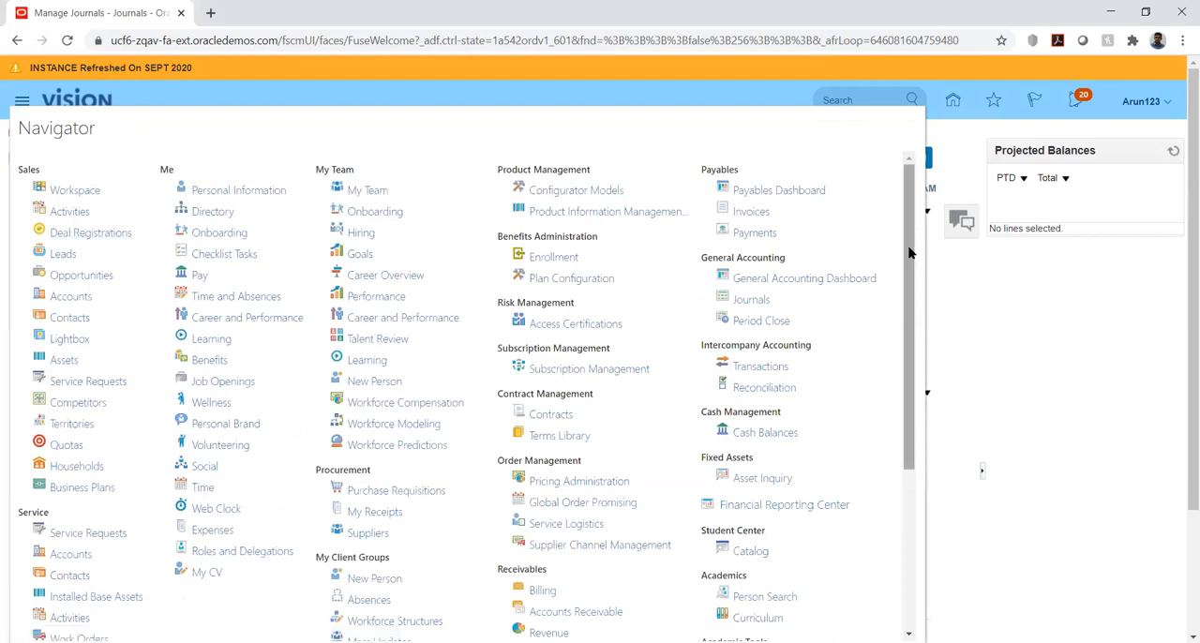
Go to Scheduled Processes and refresh the list to check the journal posting process
drag(909, 315, 912, 495)
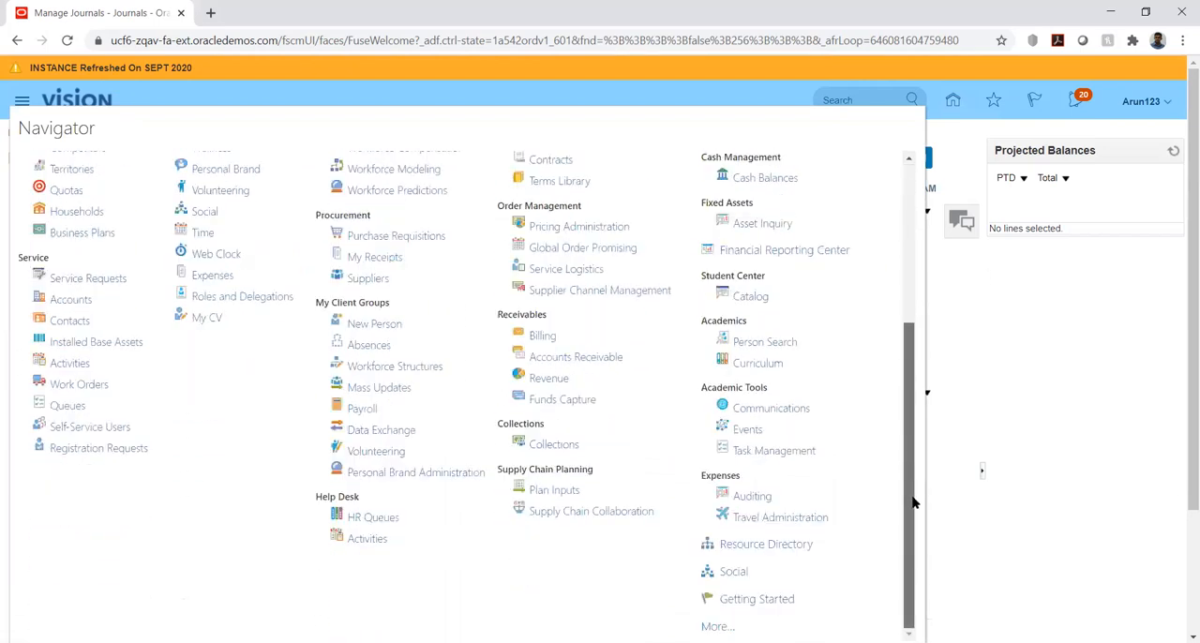
click(714, 627)
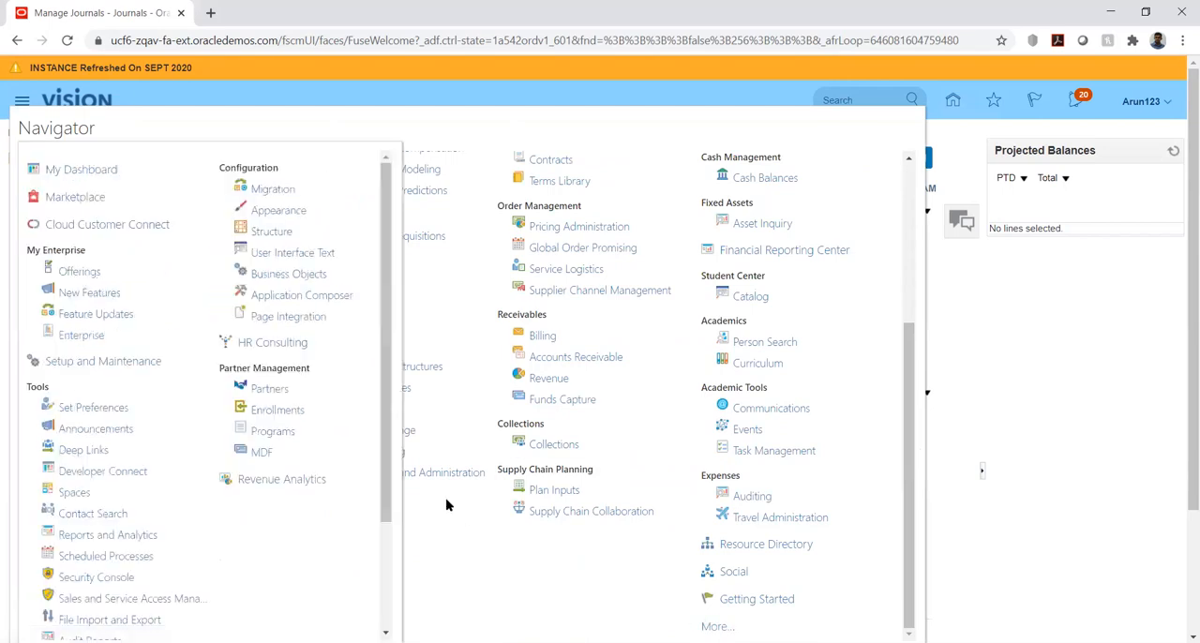
click(79, 557)
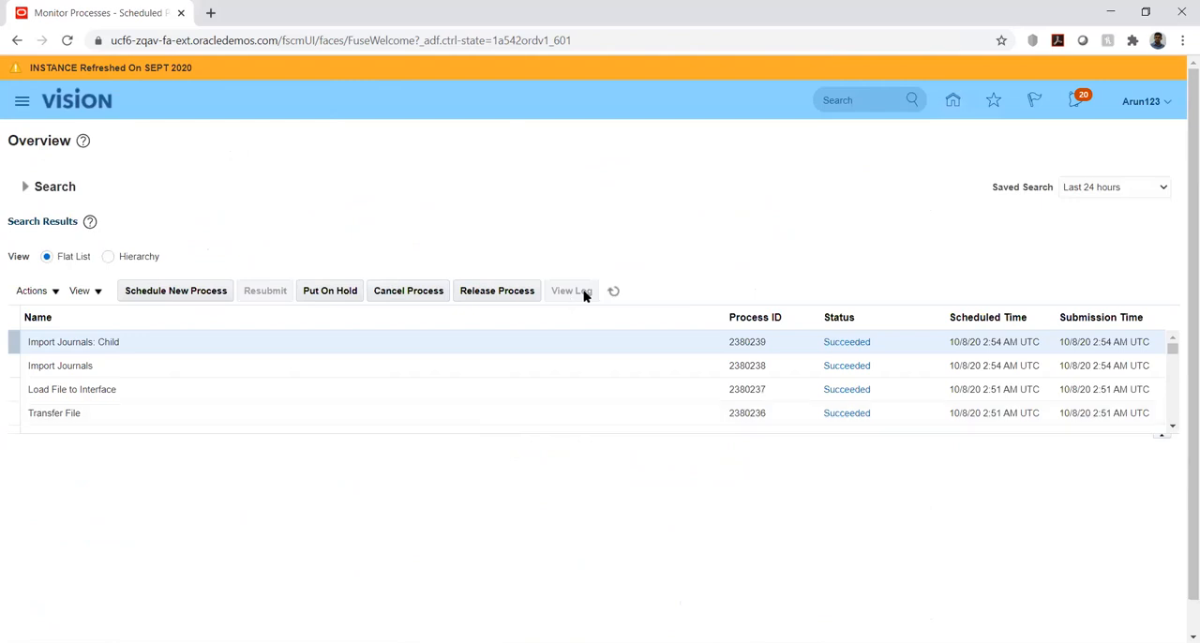
click(614, 291)
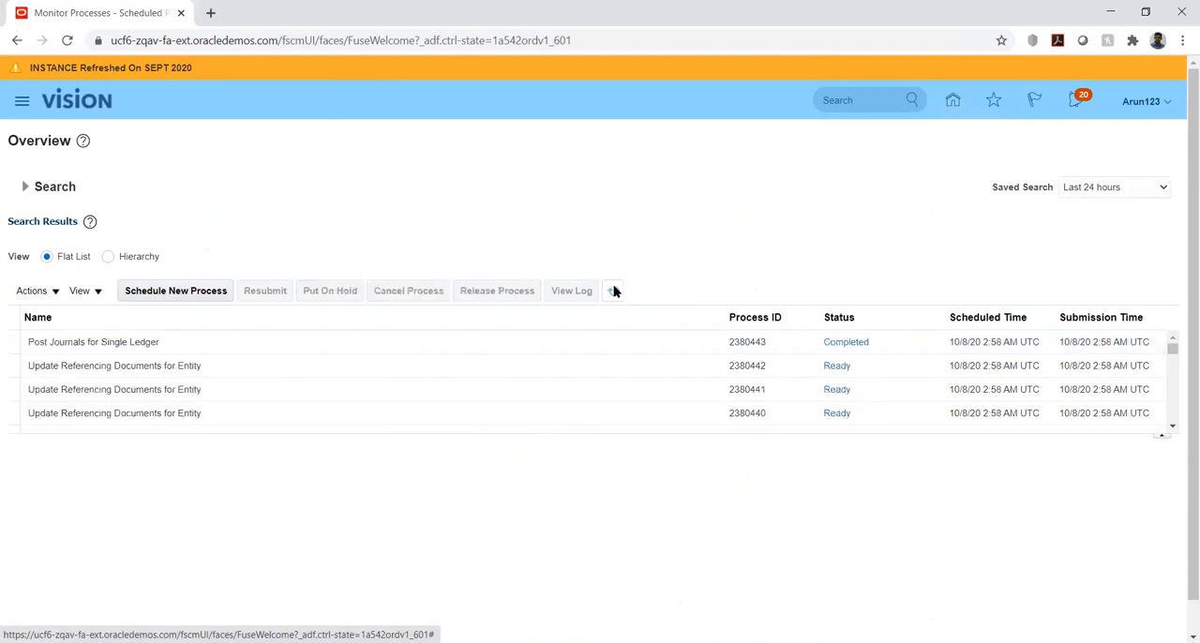
click(614, 290)
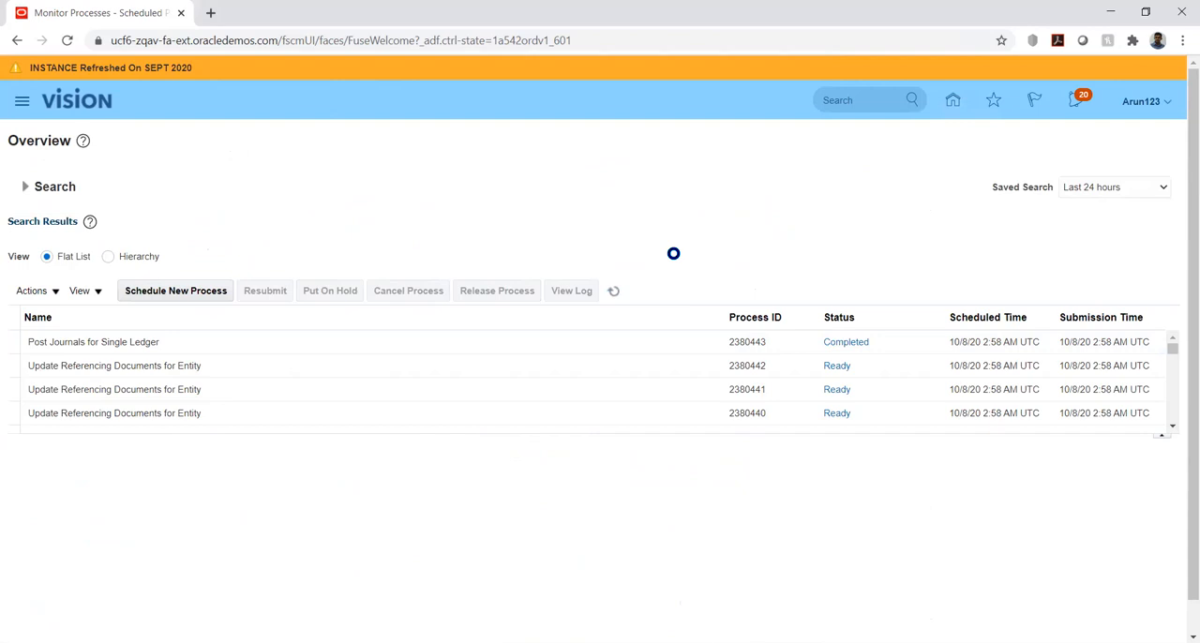
Return to the home page and open Manage Journals from the Journals work area under General Accounting
click(953, 105)
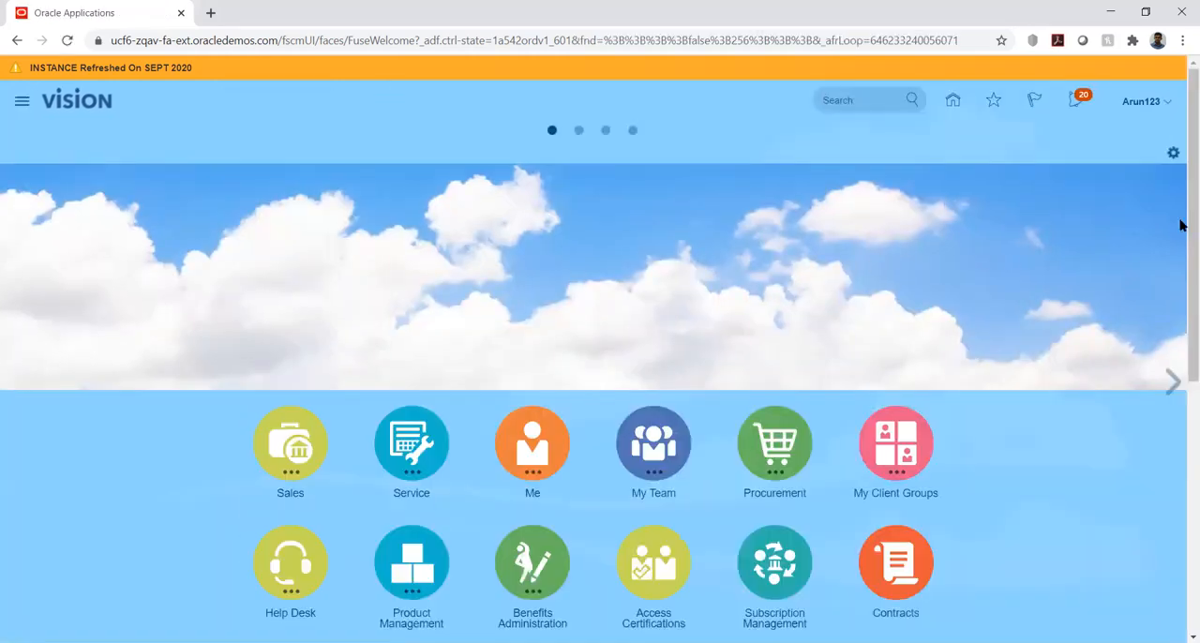
drag(1182, 247, 1183, 447)
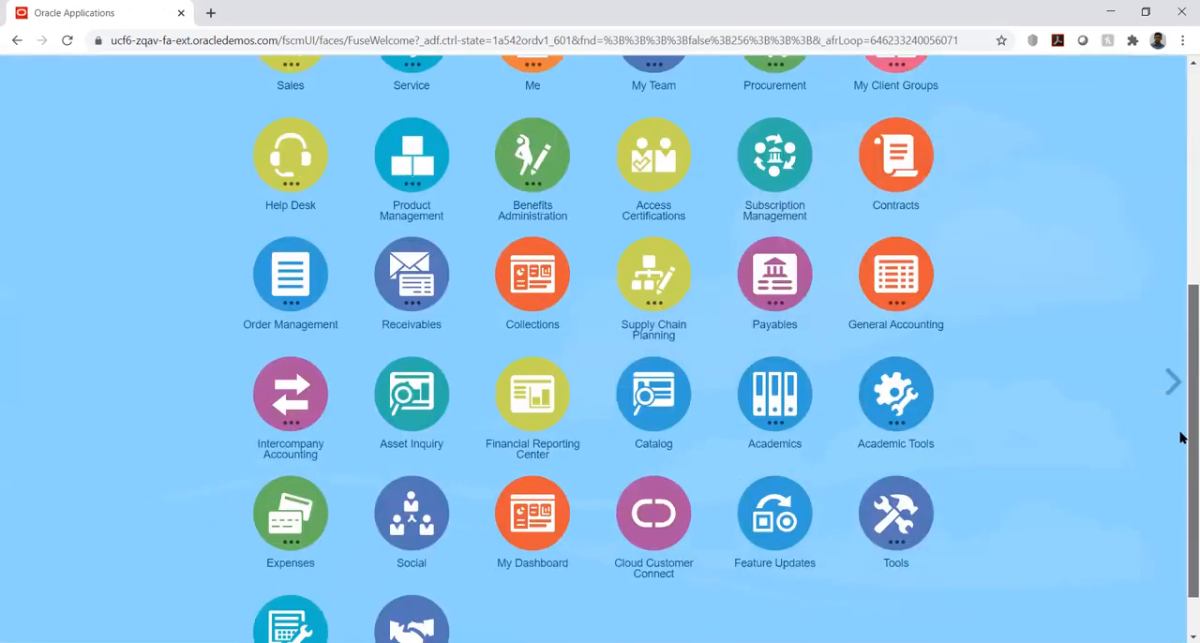
click(893, 295)
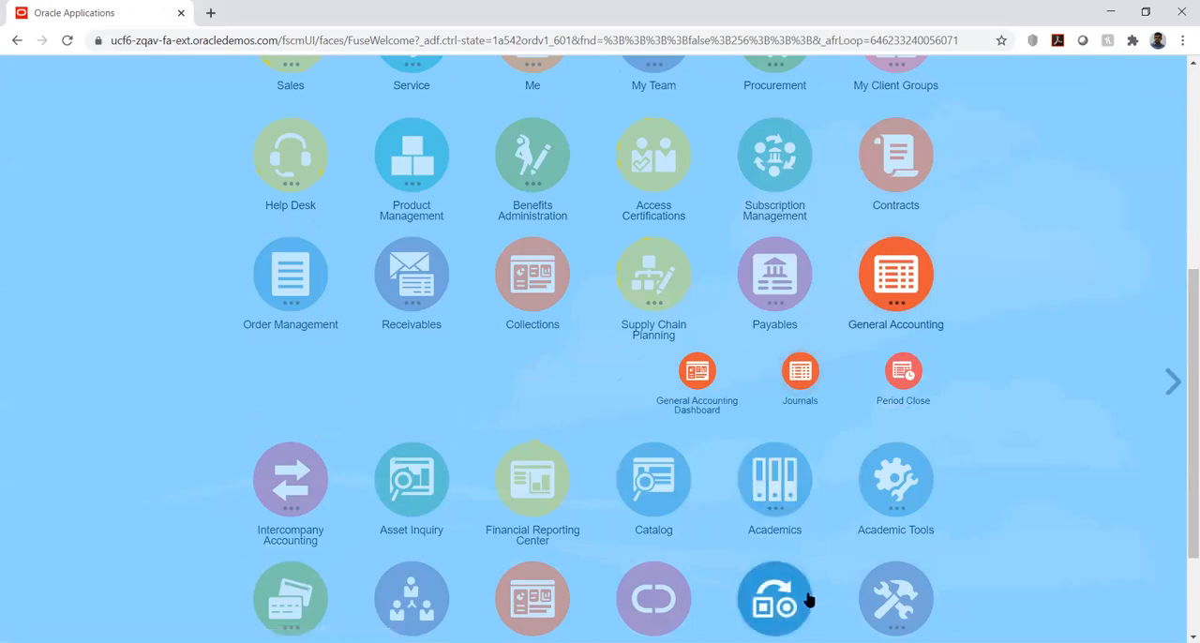
click(833, 444)
click(1165, 204)
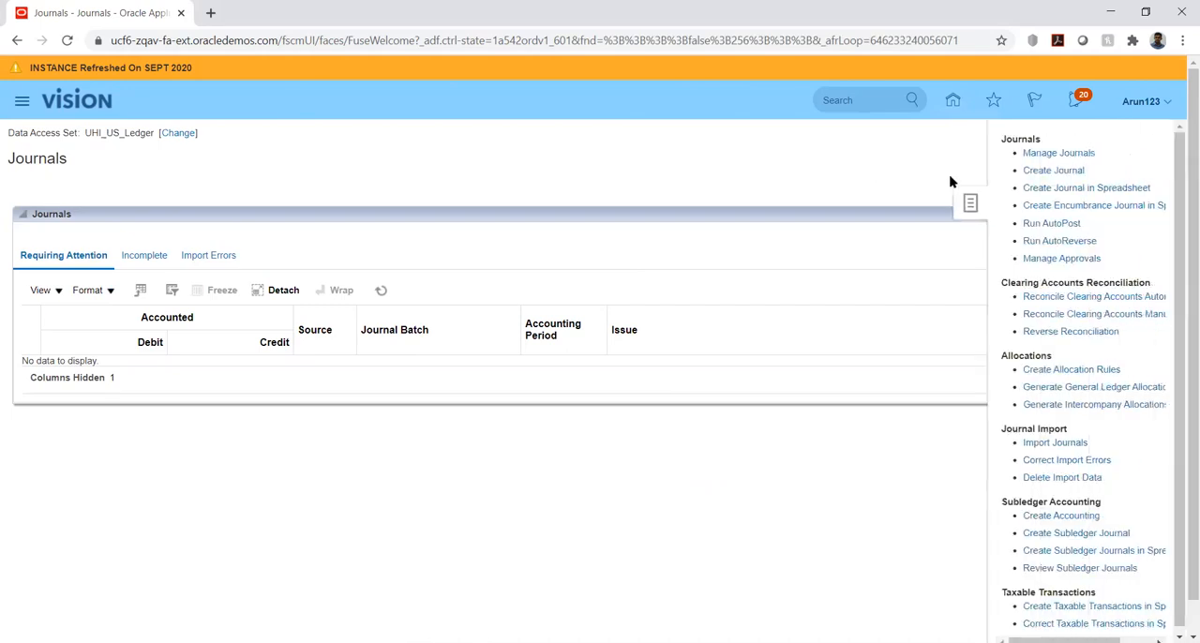
click(1051, 155)
Search for journals starting with UHI in any accounting period, check the UHI_FBDI journal's batch status, and leave Manage Journals
click(559, 244)
text(UHI)
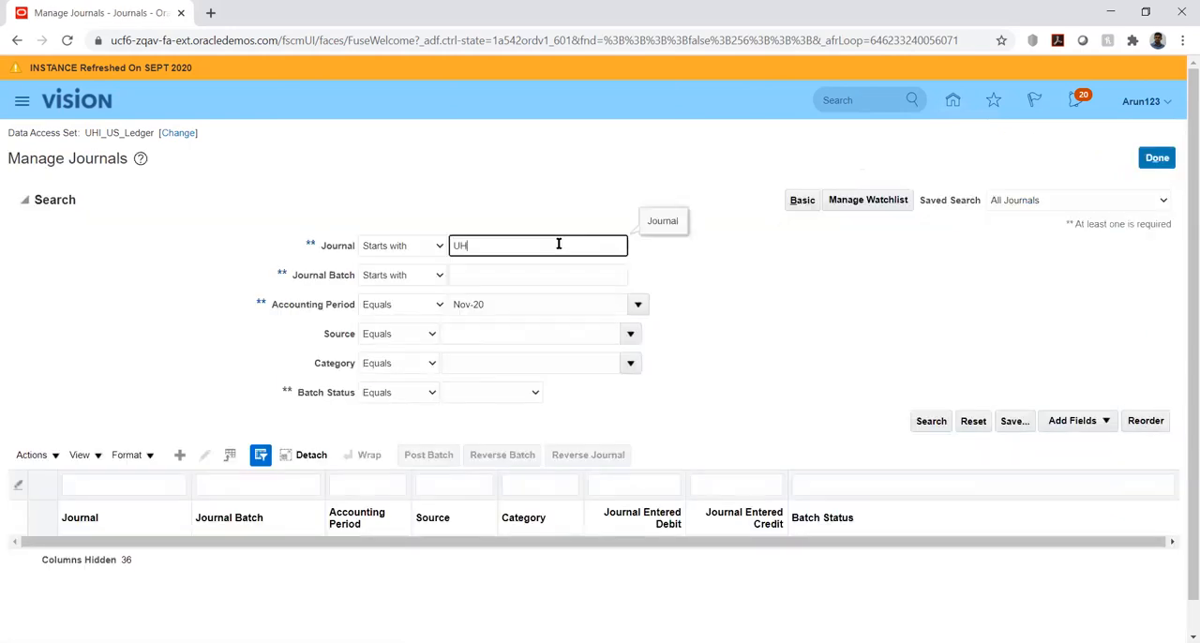
triple_click(548, 304)
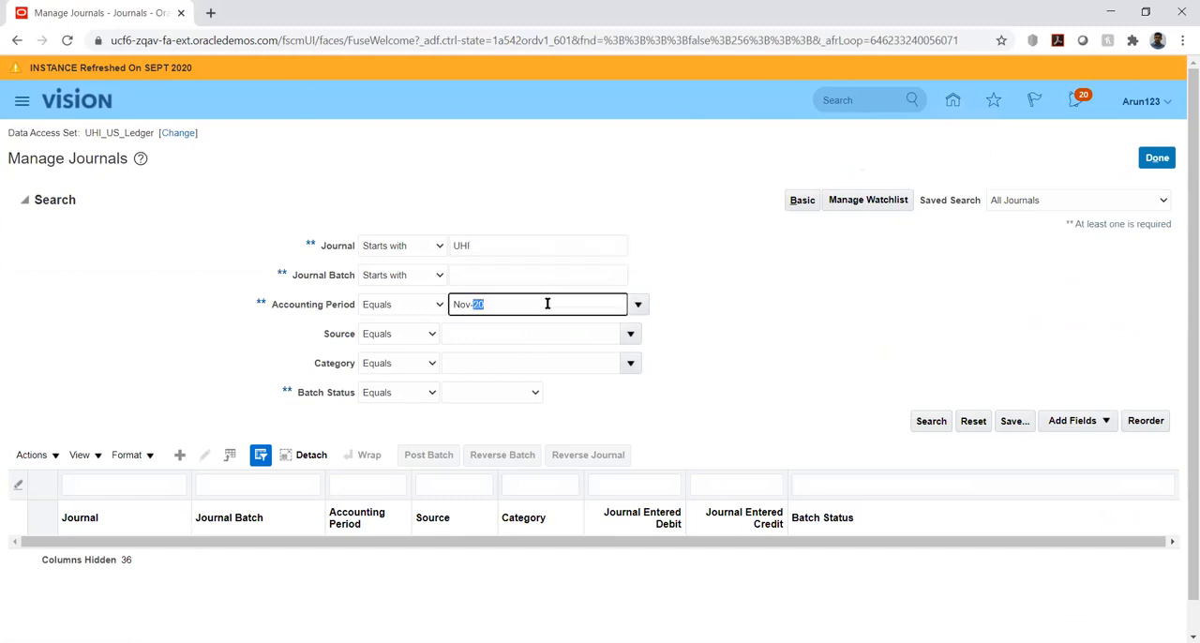
key(BackSpace)
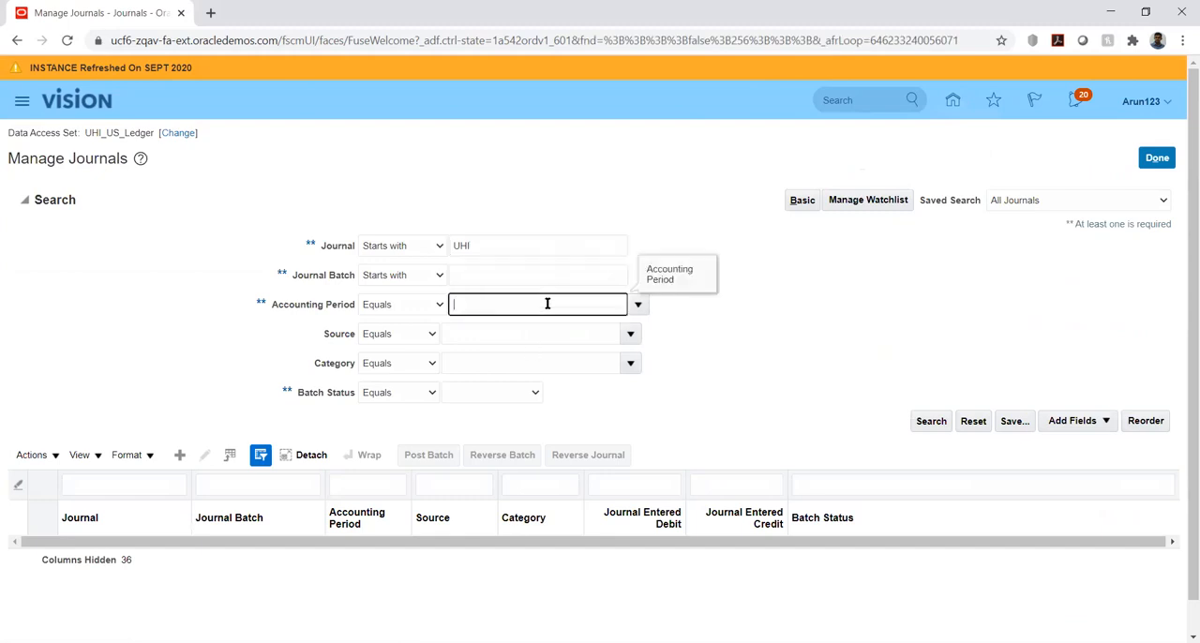
click(928, 423)
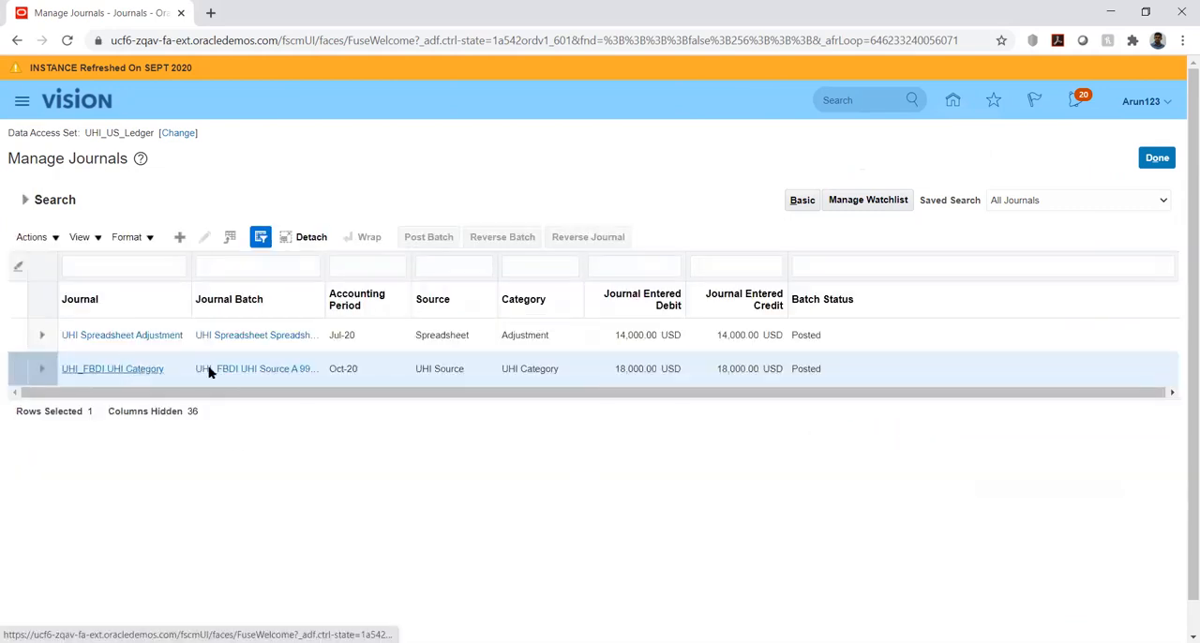
click(802, 368)
double_click(803, 368)
click(836, 450)
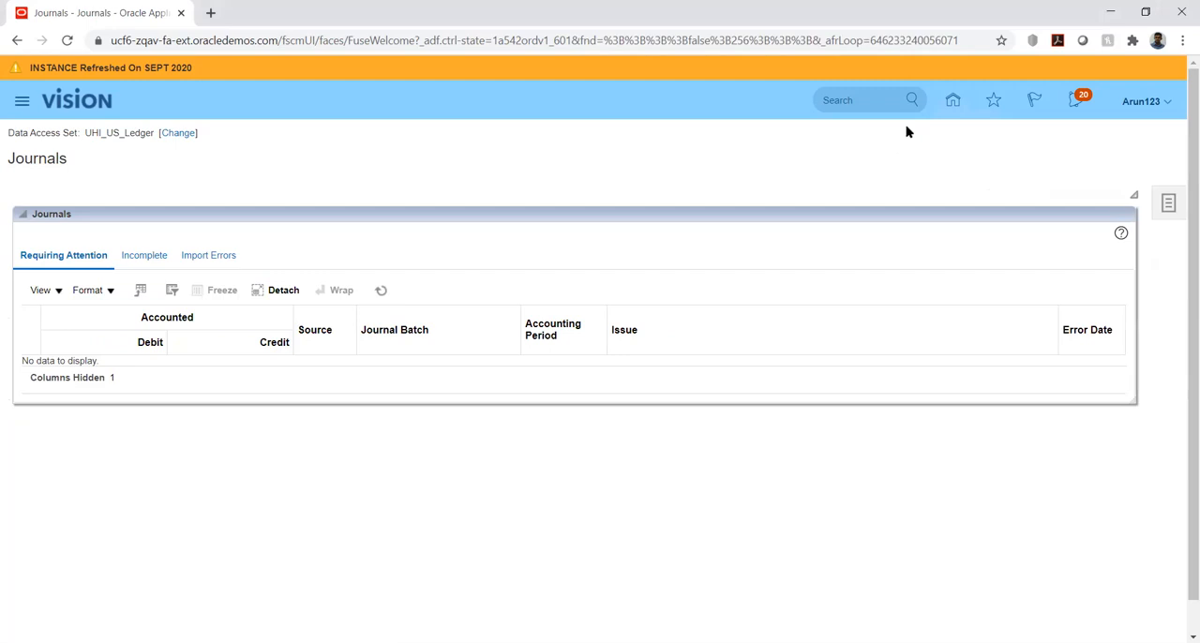
Go to Setup and Maintenance and open Manage Implementation Projects
click(1169, 102)
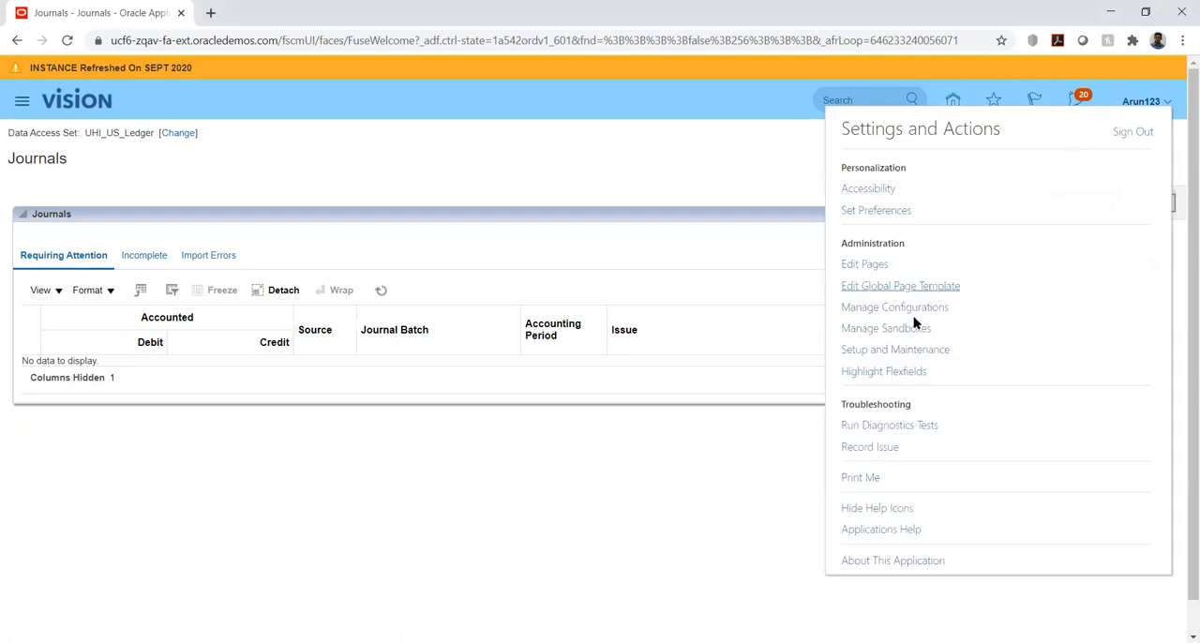
click(900, 350)
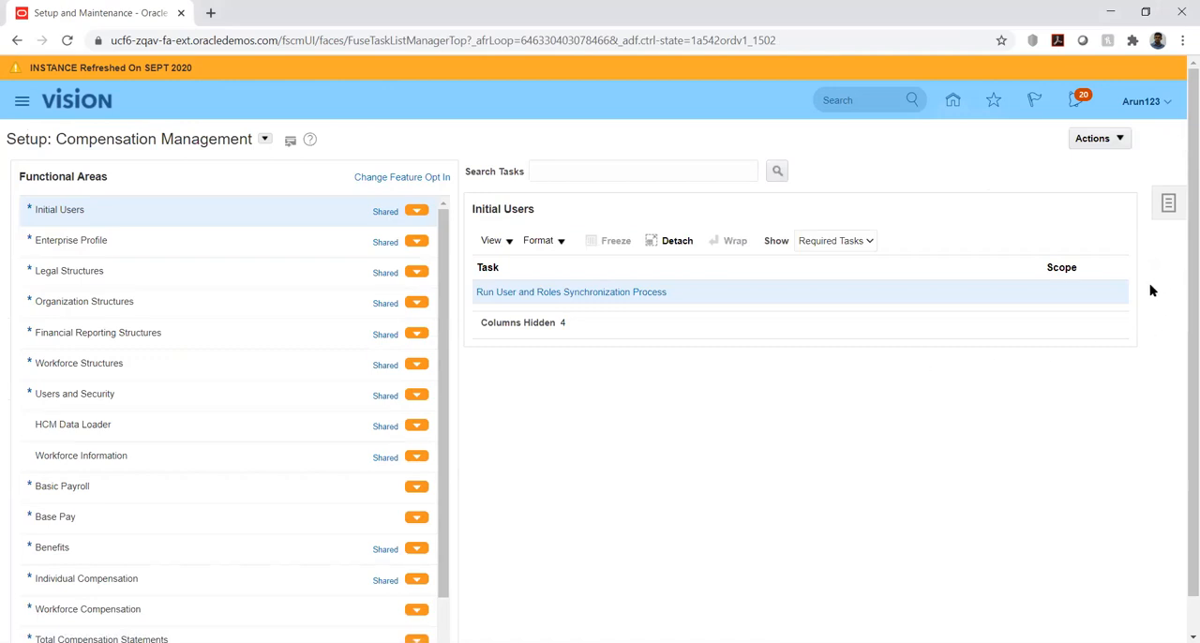
click(1167, 206)
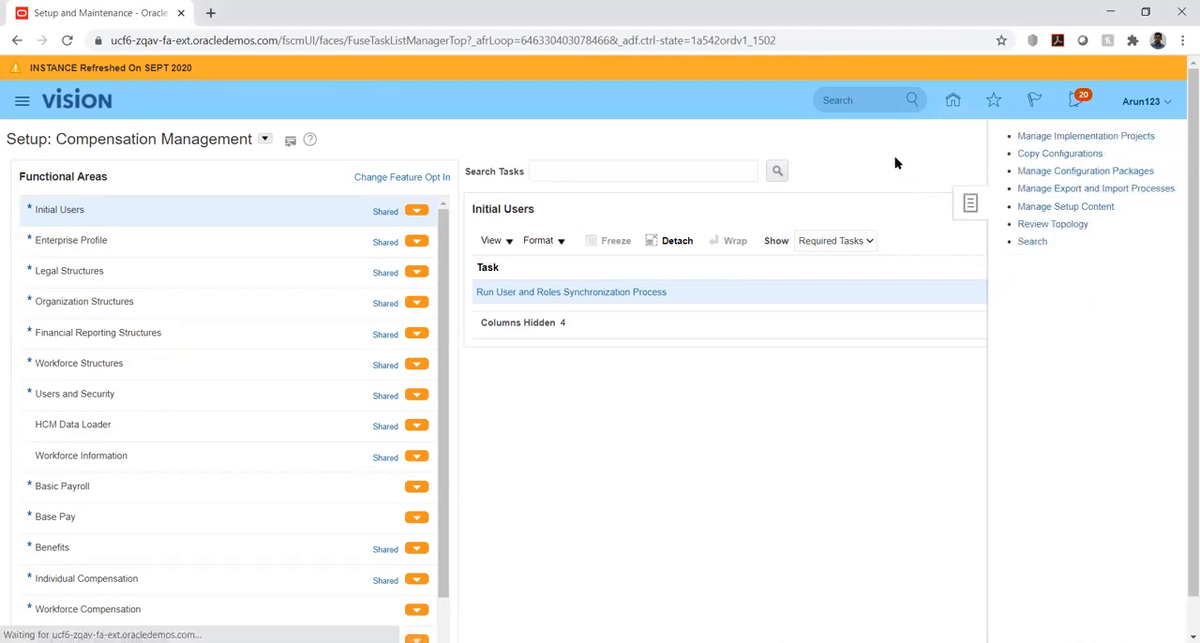
click(1038, 136)
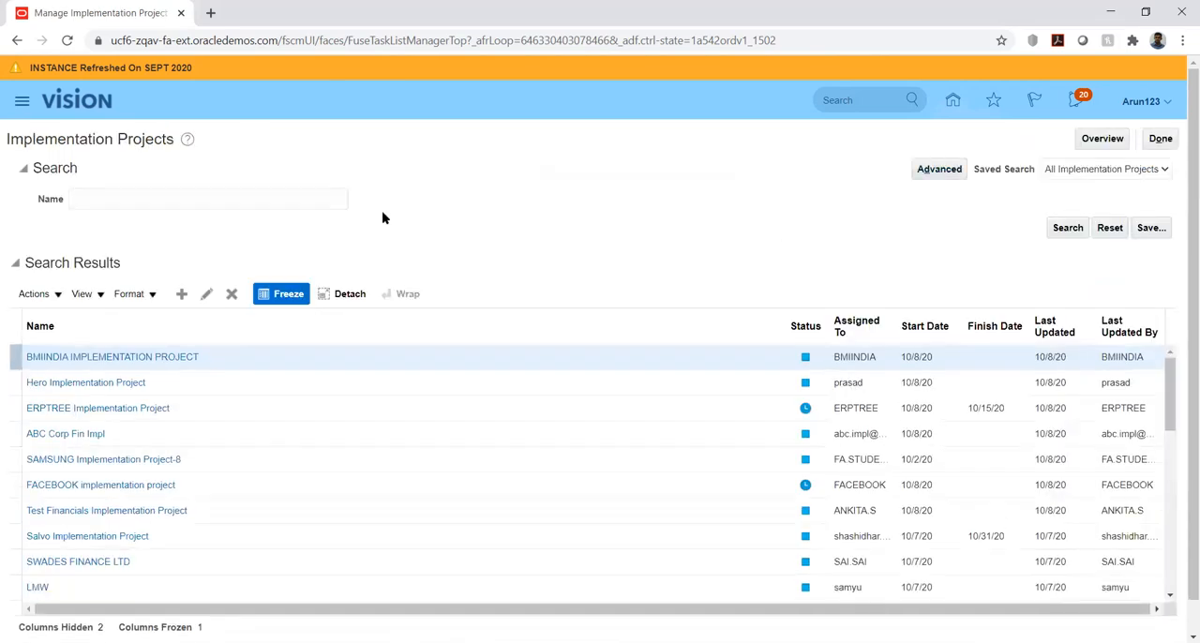
Search the implementation projects for United and open the United Health Insurance Ltd project
click(286, 197)
text(United)
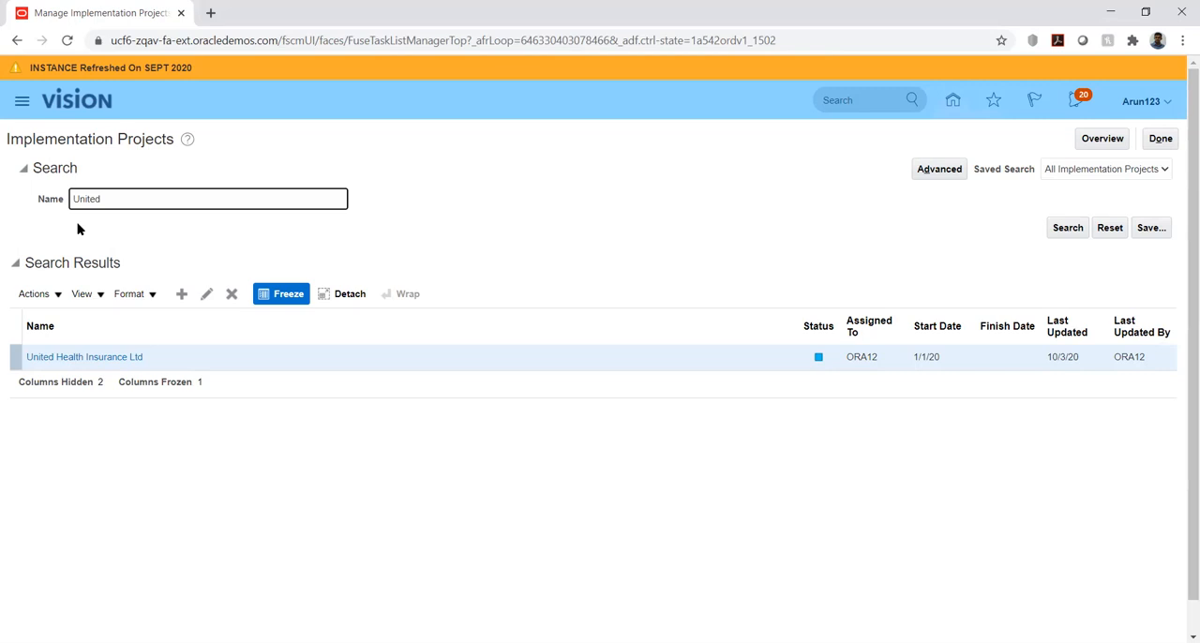
key(alt+Tab)
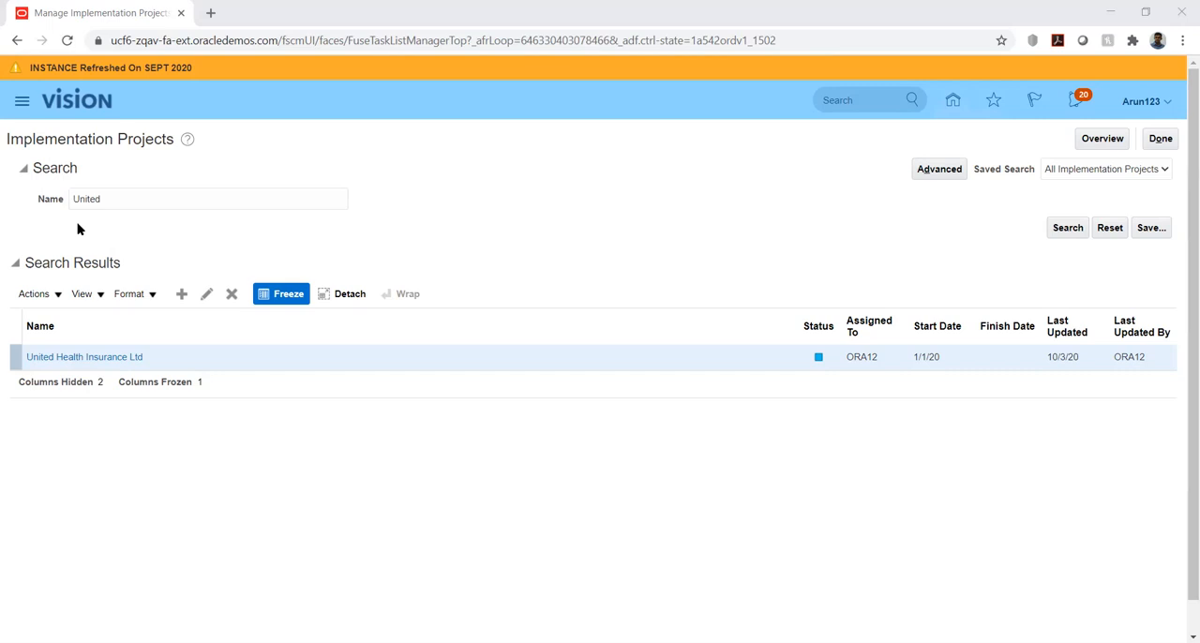
click(65, 230)
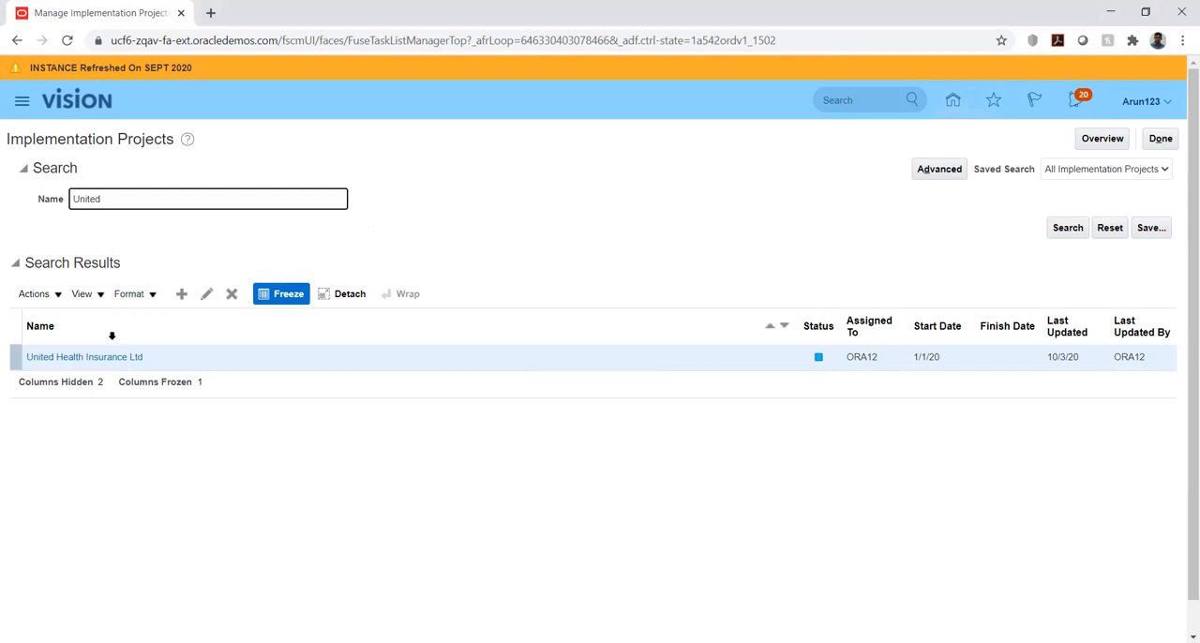
click(75, 355)
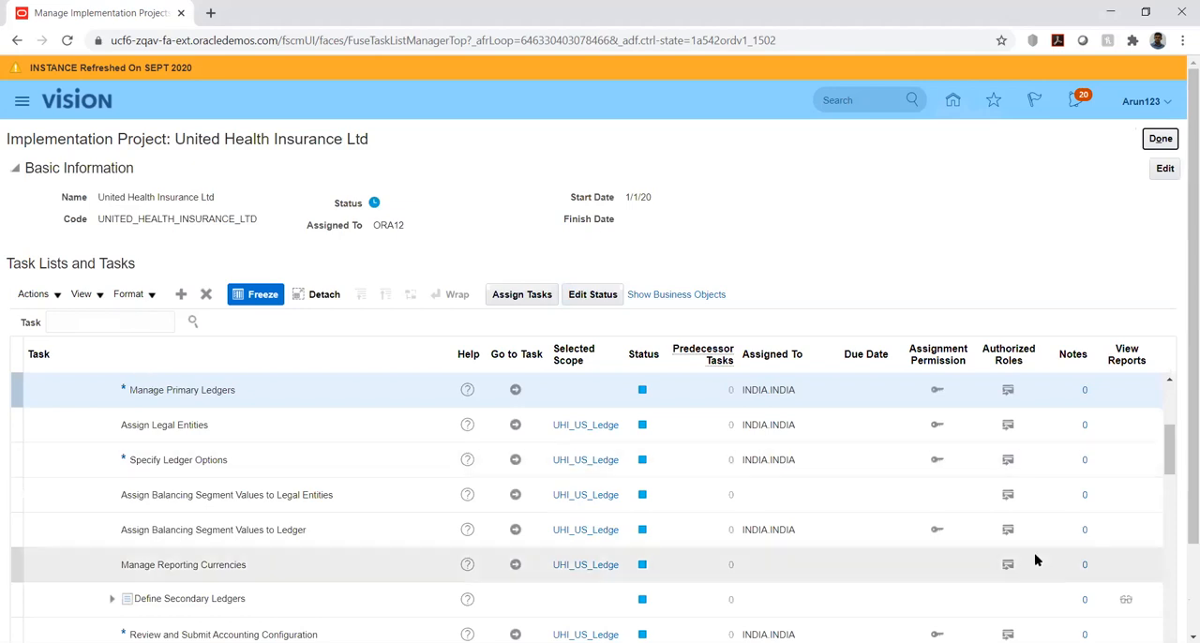
Search the implementation project's task list for %daily%
drag(1170, 451, 1175, 544)
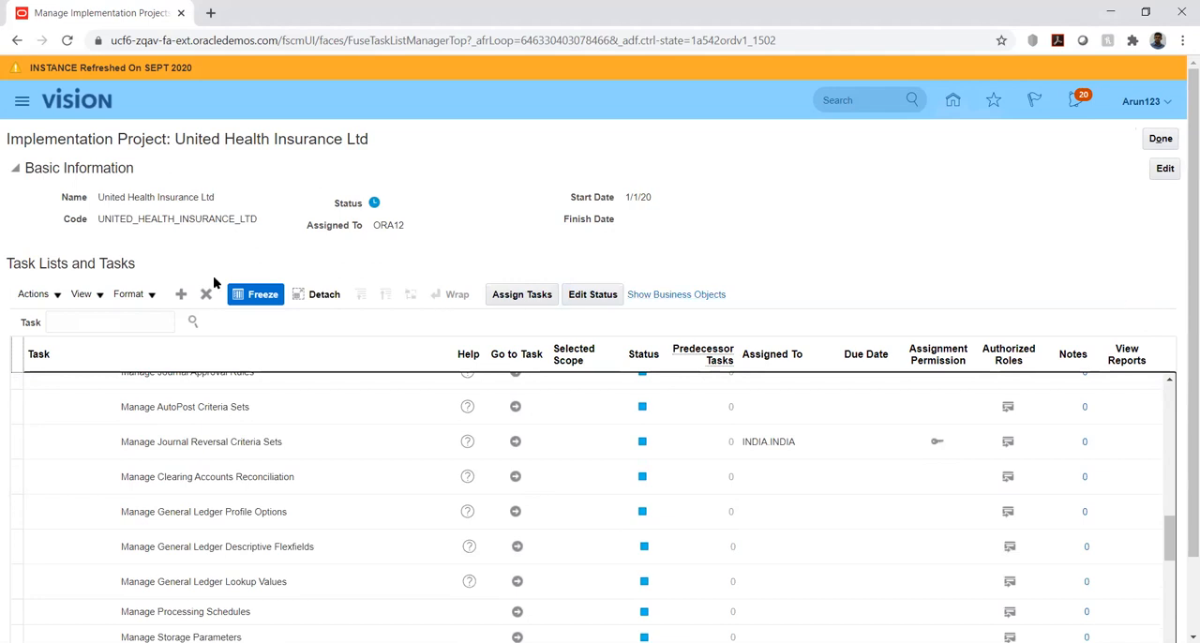
click(141, 315)
text(%daily)
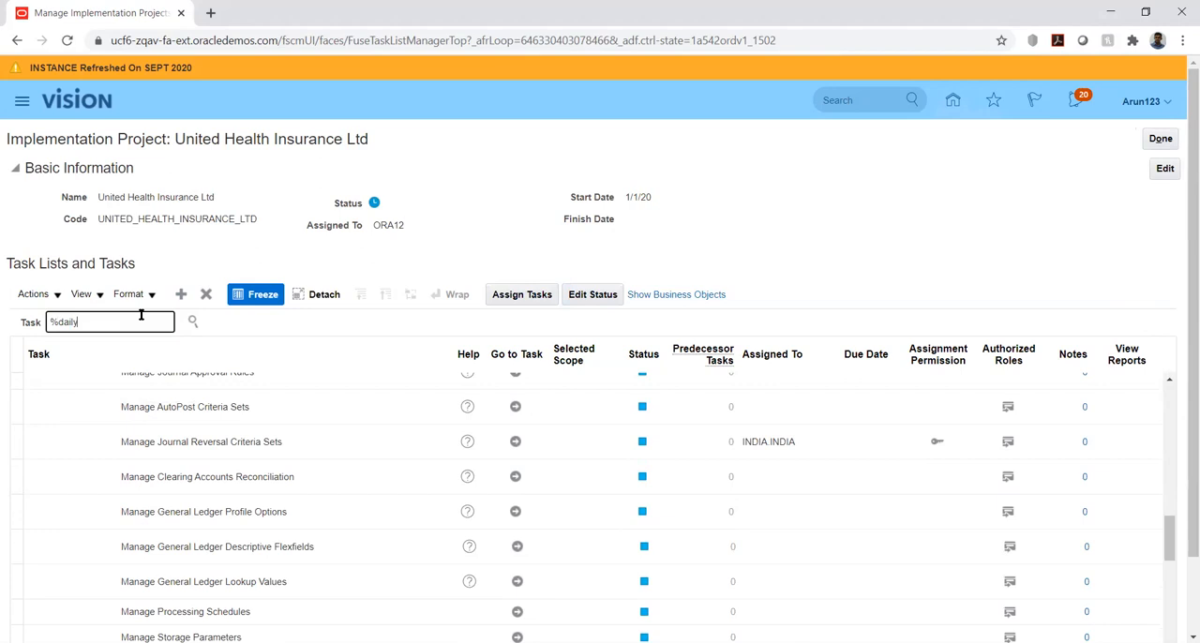
text(%)
key(Return)
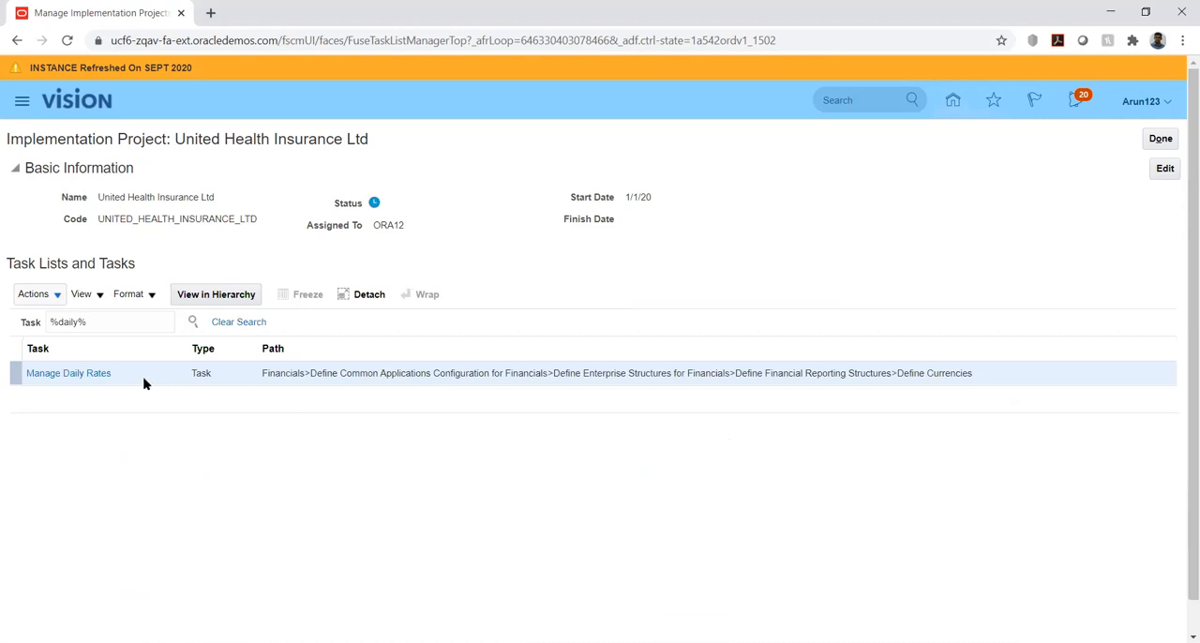
Show Manage Daily Rates within its Define Currencies task list and go to the Manage Conversion Rate Types task
click(95, 372)
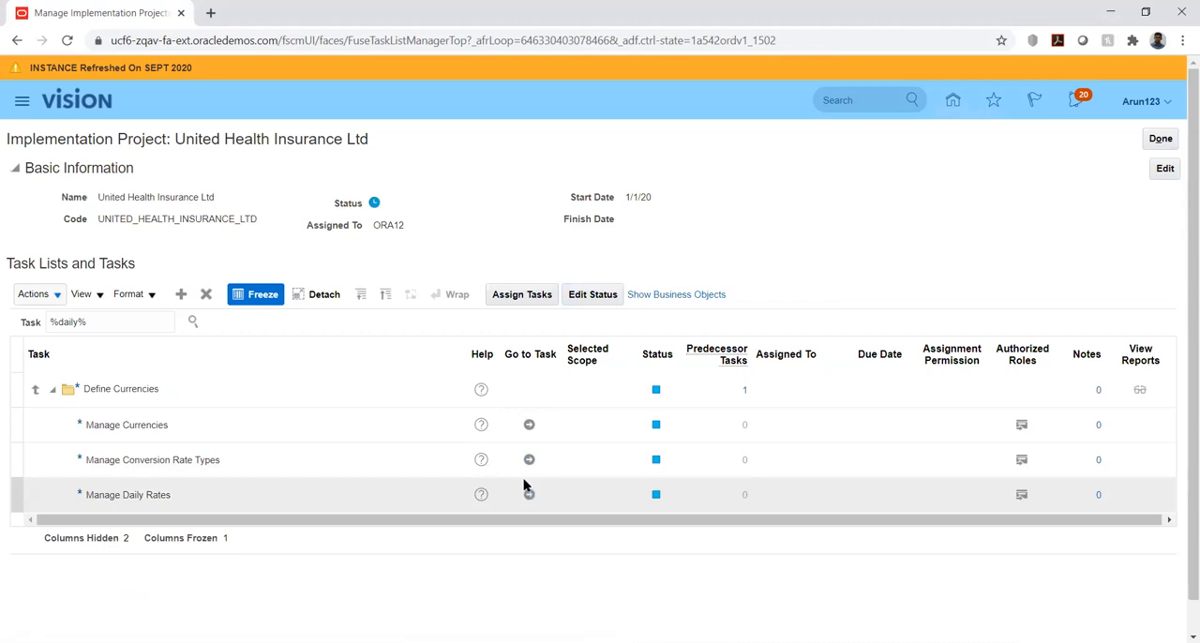
click(528, 460)
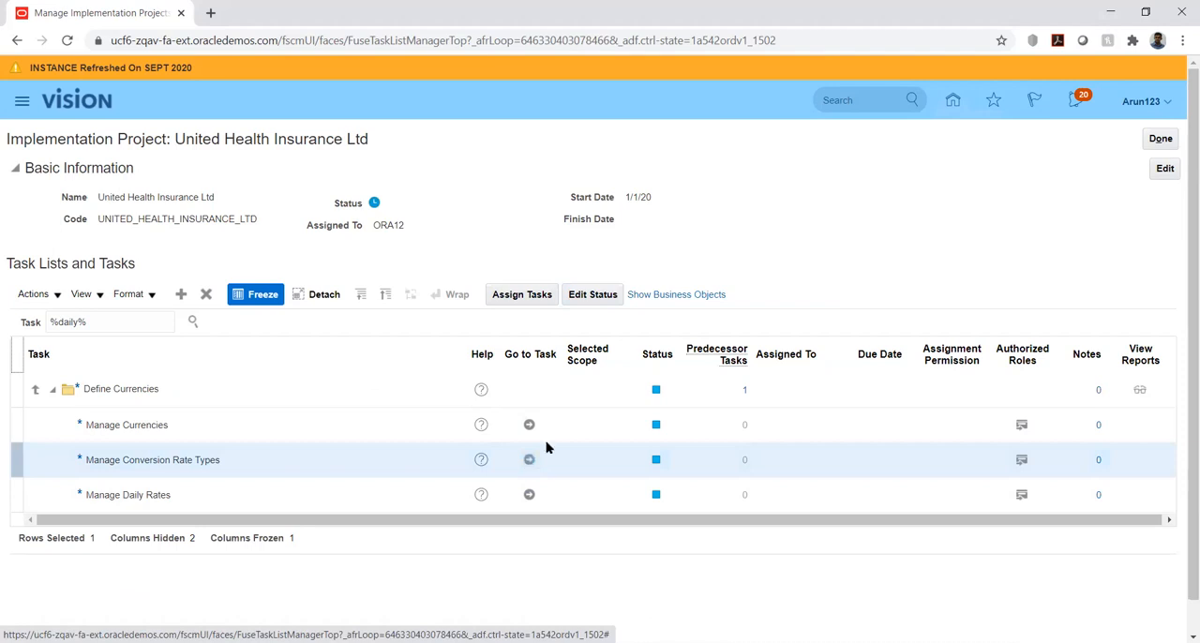
click(528, 460)
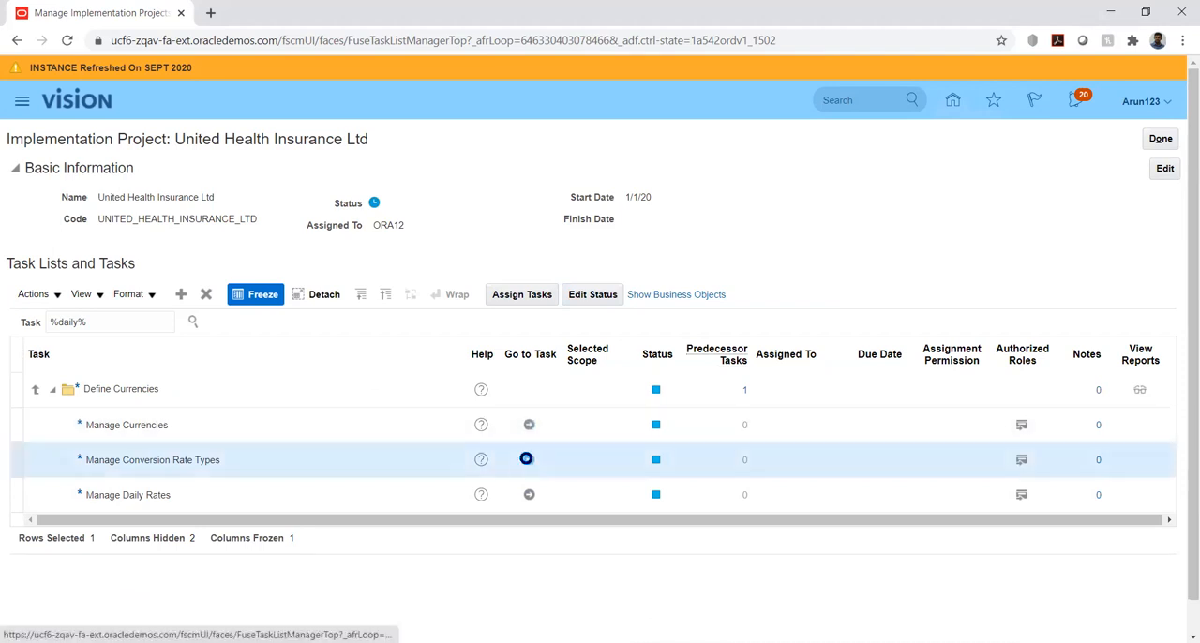
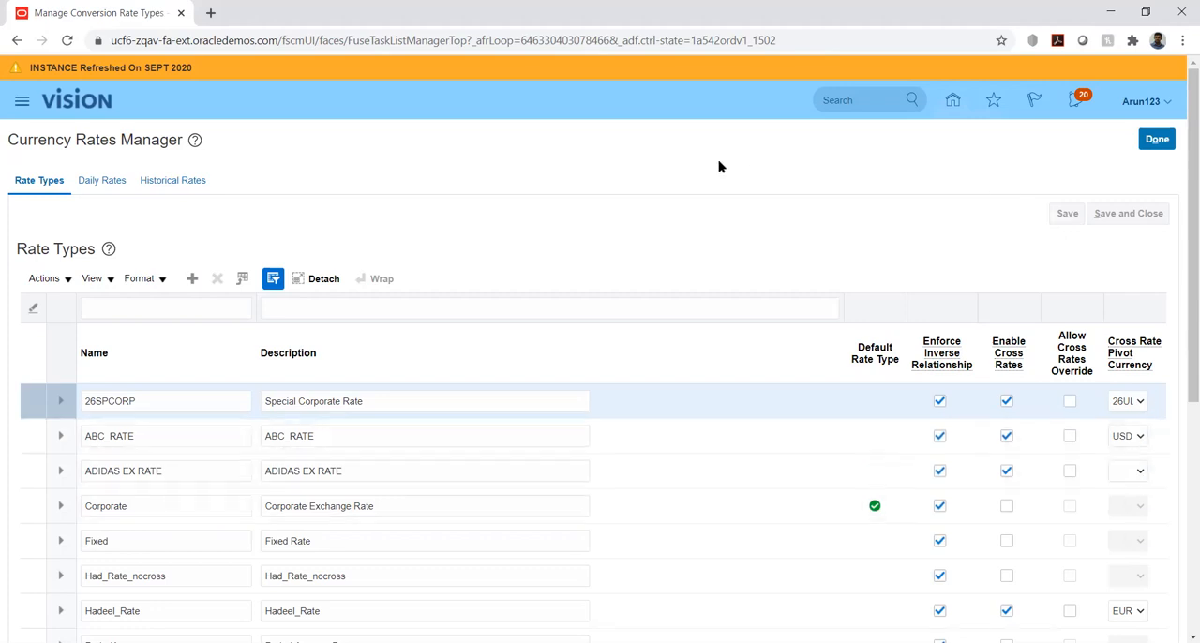
Create daily rates in a spreadsheet, open the downloaded CreateDailyRates workbook in Excel, enable editing and connect it to the application
click(105, 180)
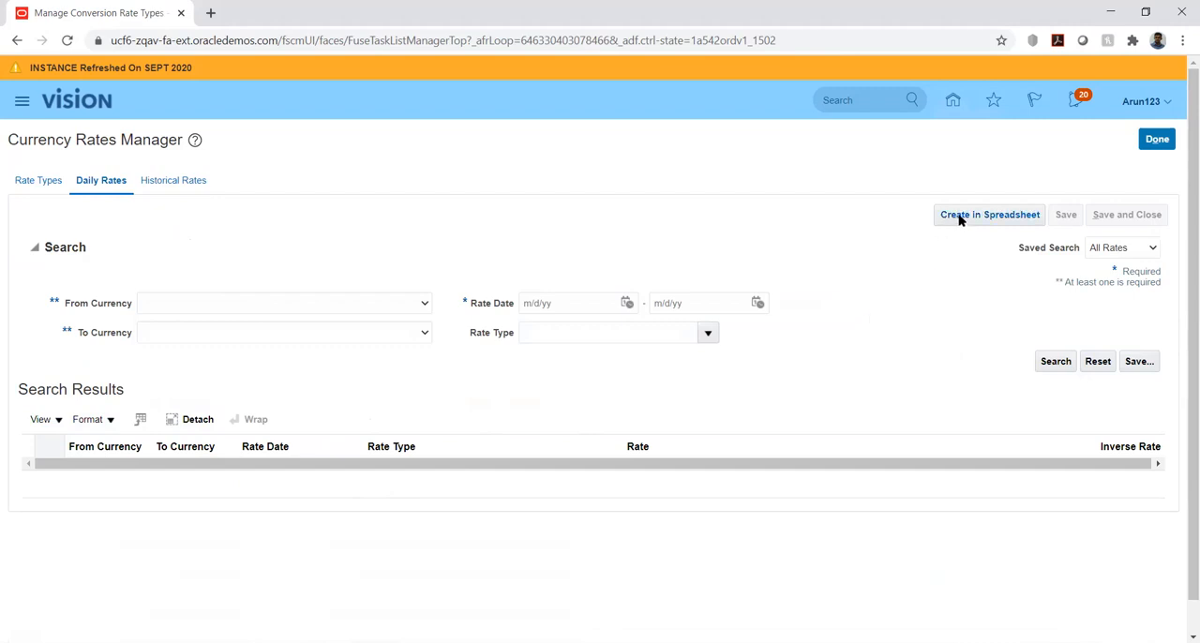
click(958, 218)
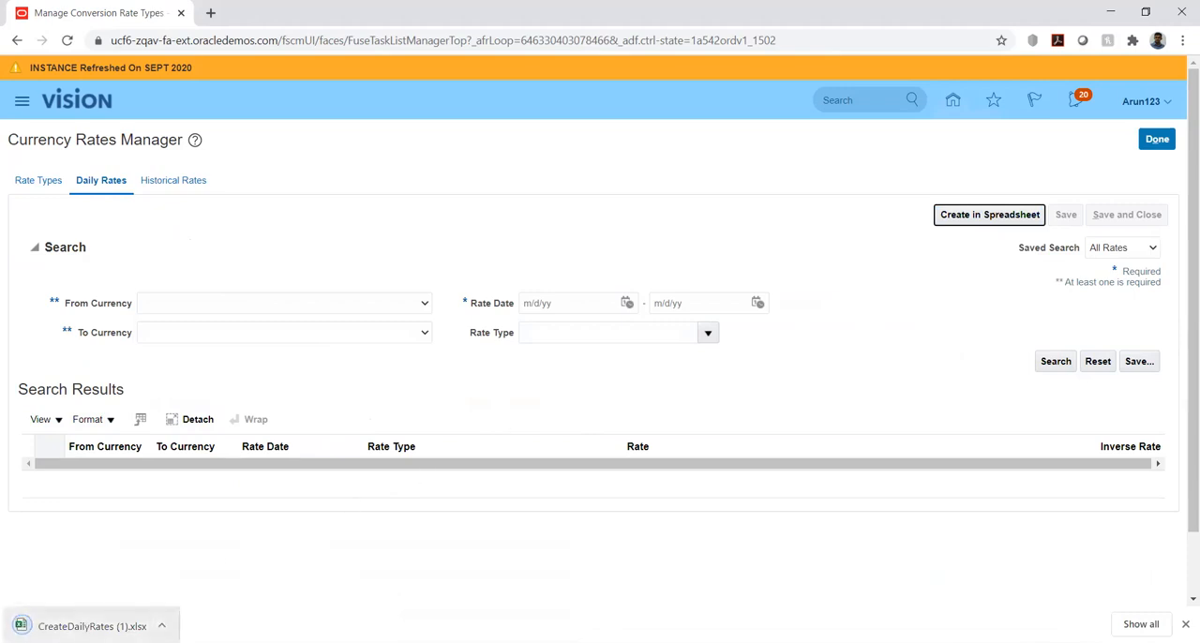
click(89, 626)
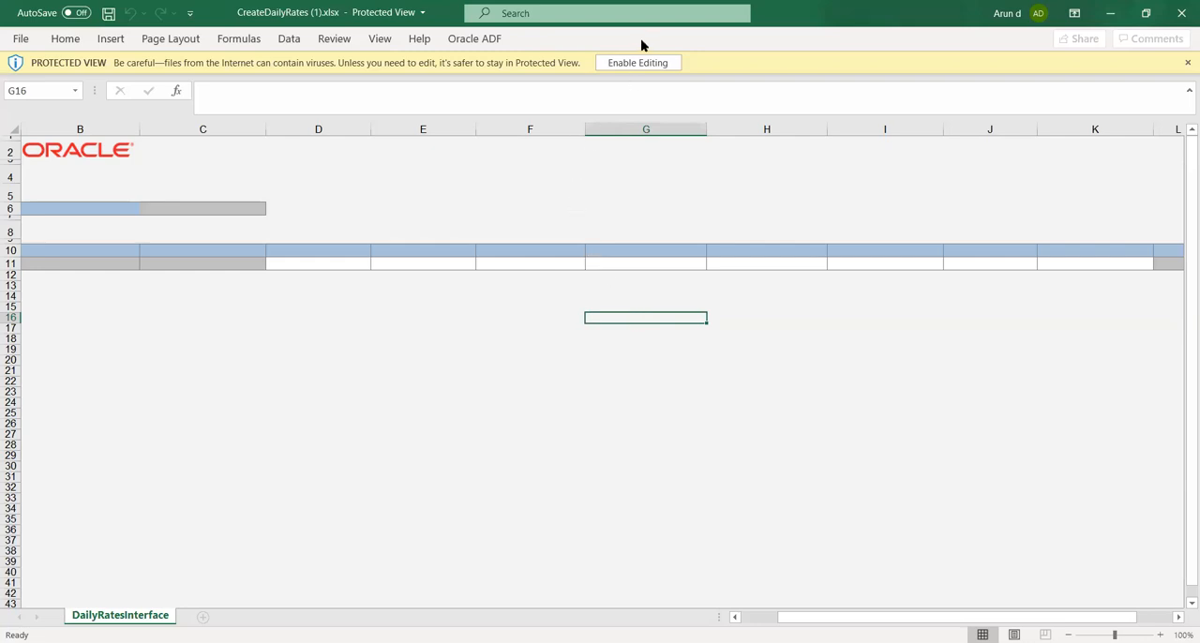
click(641, 62)
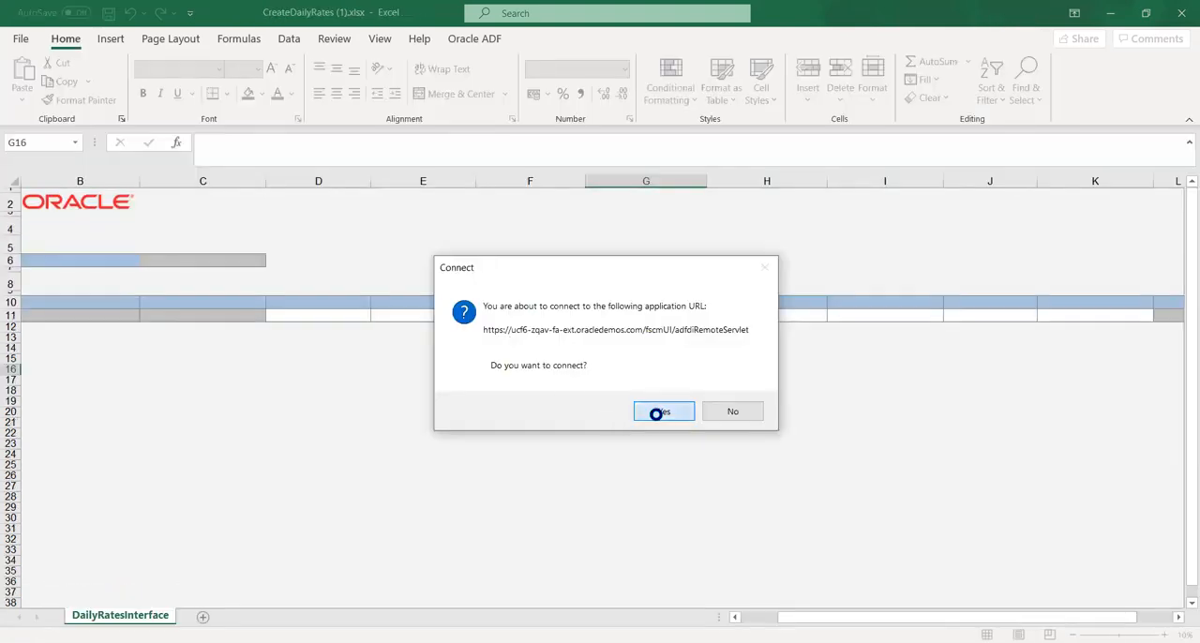
click(660, 413)
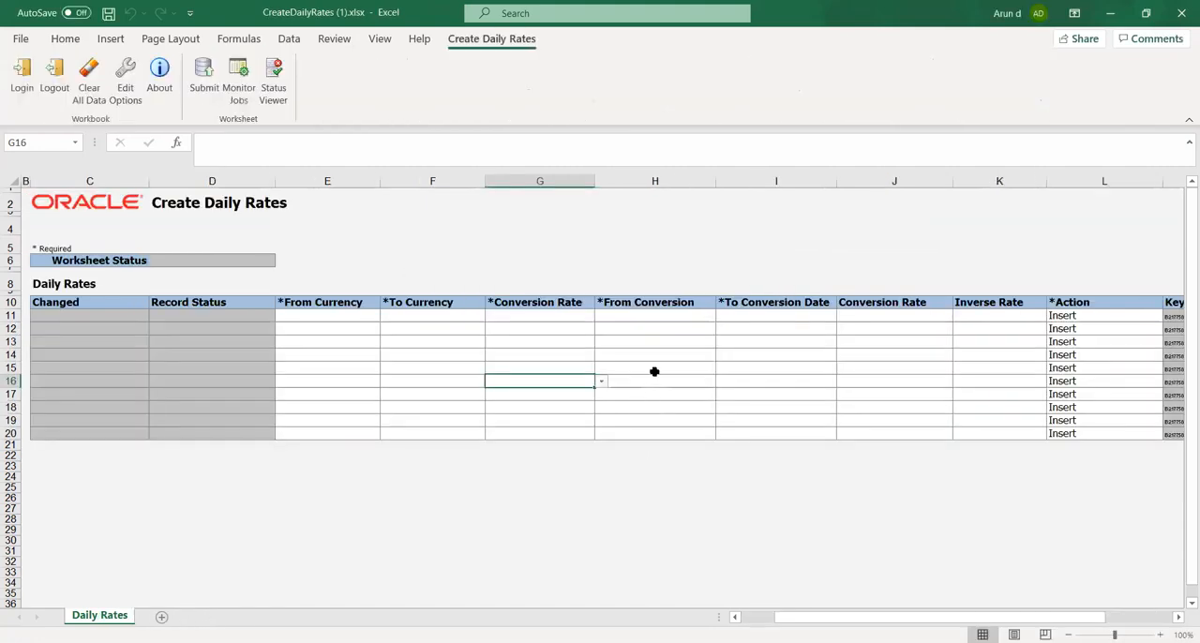
Set the From Currency of the first daily rates row to USD
click(329, 318)
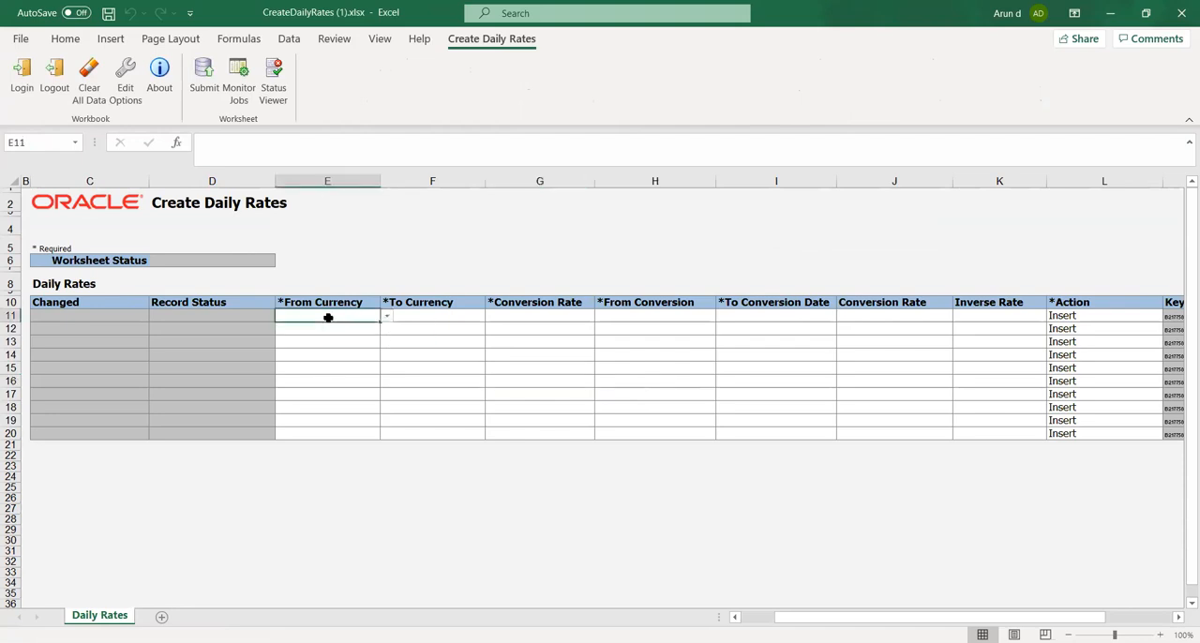
click(387, 317)
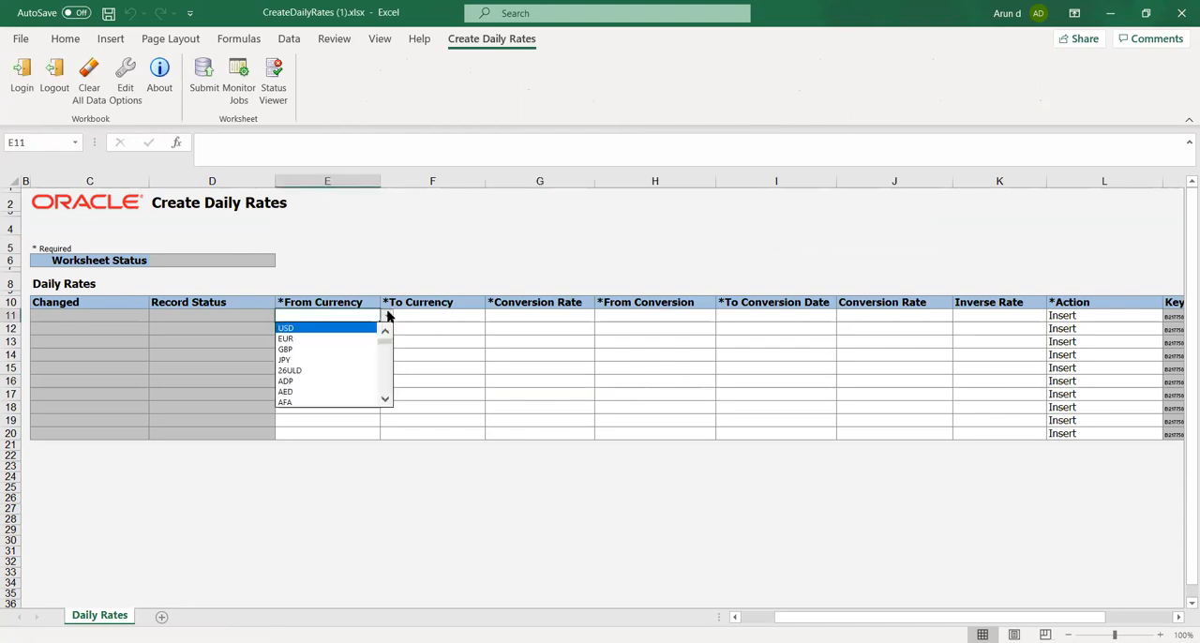
click(360, 329)
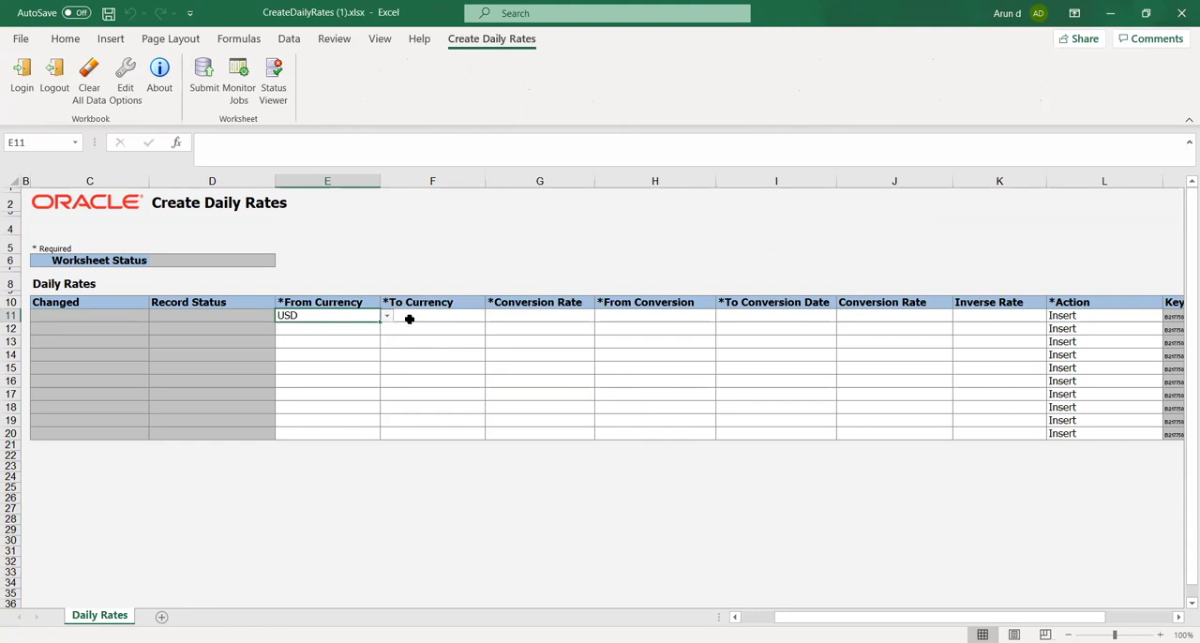
Set the To Currency of the first daily rates row to INR
click(453, 317)
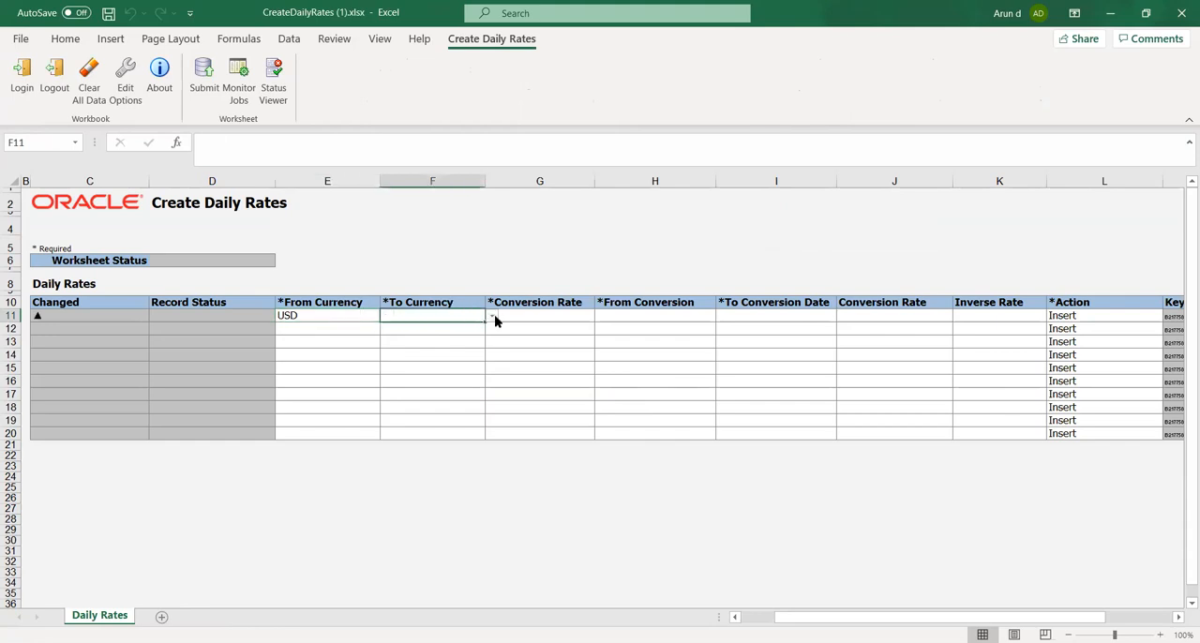
click(493, 318)
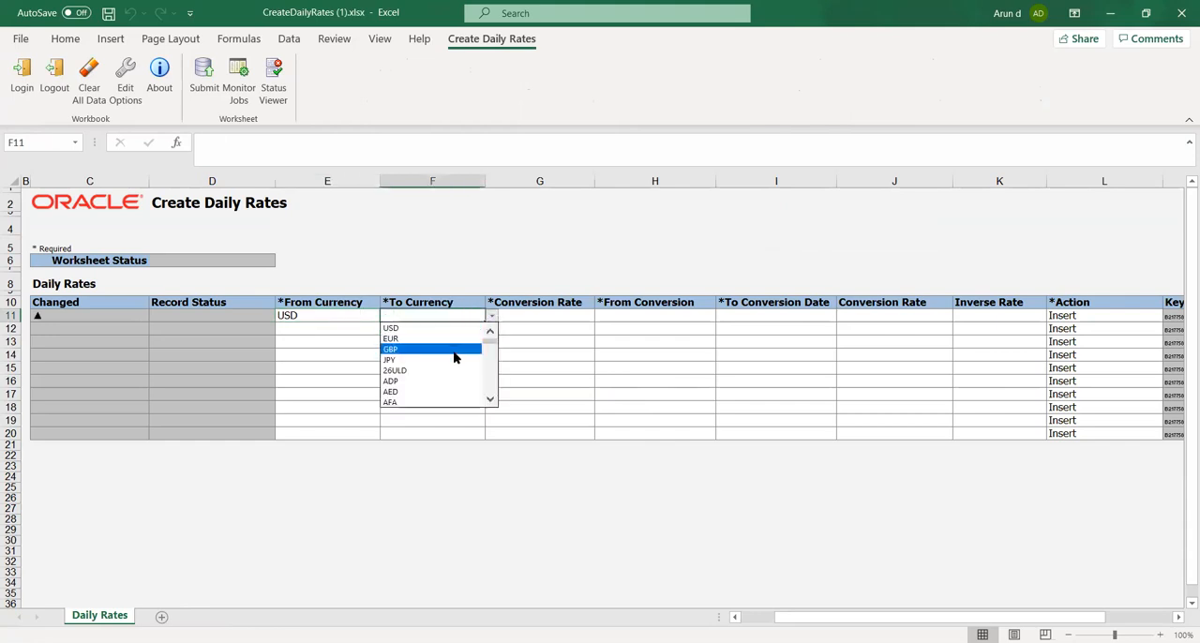
click(491, 400)
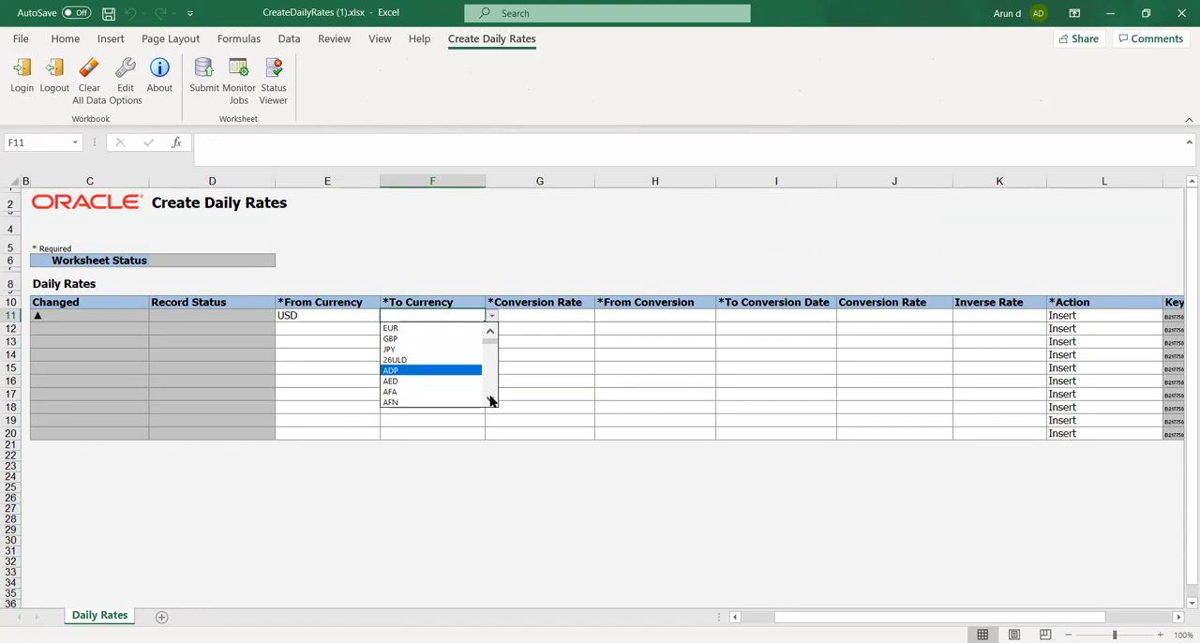
click(490, 400)
click(490, 400)
click(490, 400)
click(491, 400)
click(490, 400)
click(490, 401)
click(490, 400)
click(490, 400)
click(491, 400)
click(490, 401)
click(490, 400)
click(491, 400)
click(490, 400)
click(490, 400)
click(490, 401)
click(490, 400)
click(491, 400)
click(490, 400)
click(491, 401)
click(490, 400)
click(490, 400)
click(490, 400)
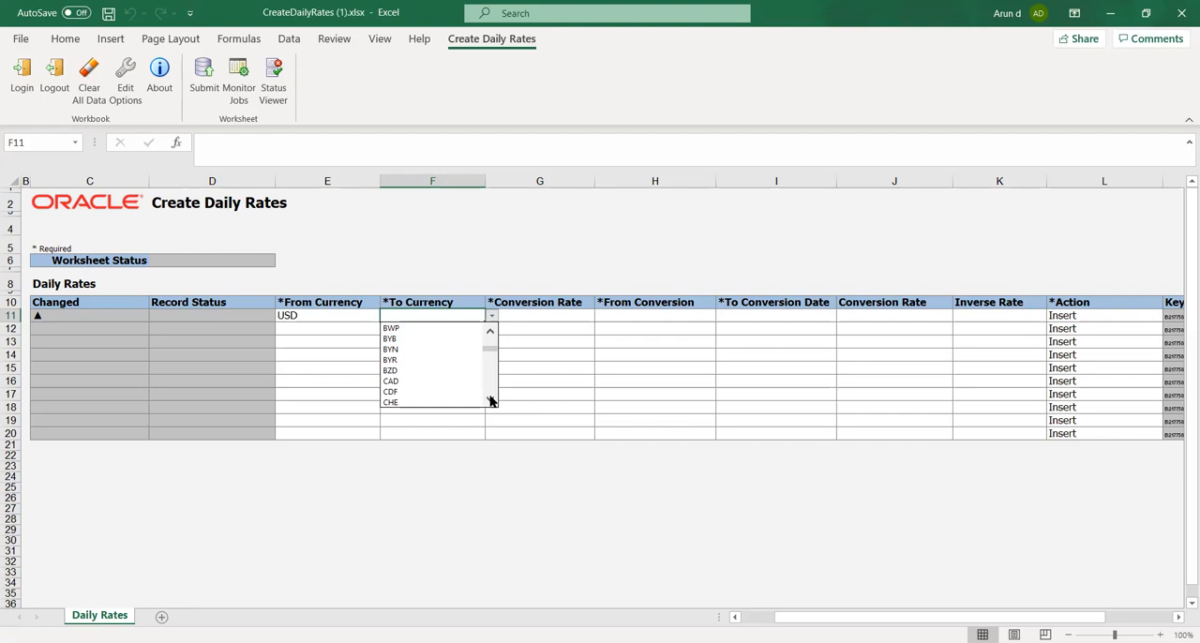
click(491, 400)
click(492, 400)
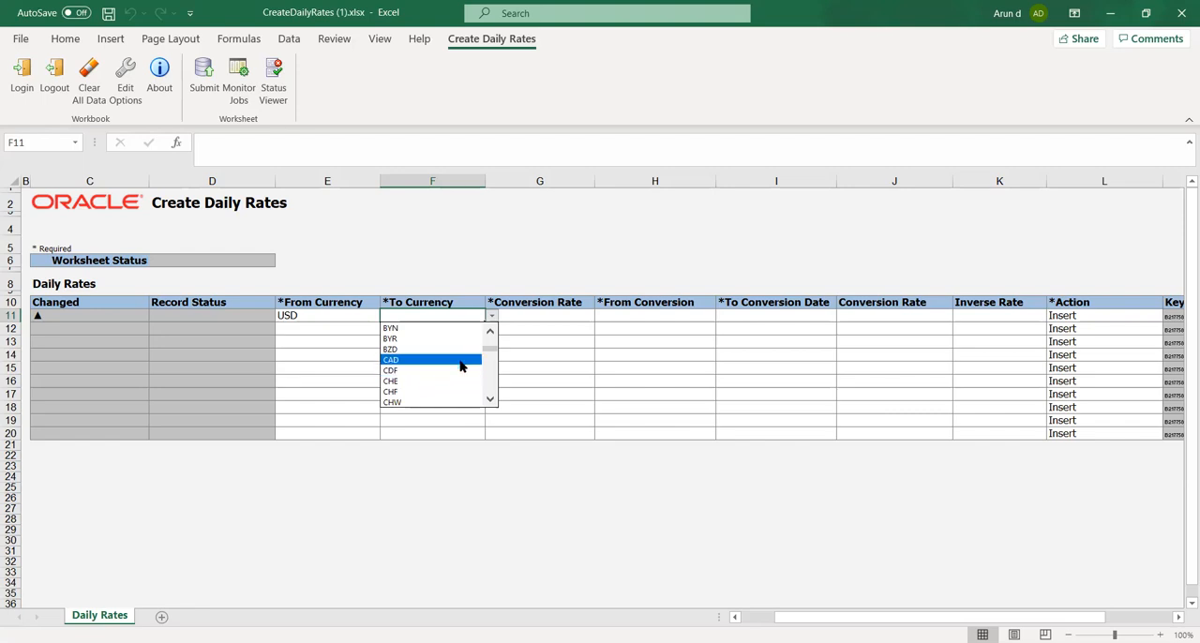
drag(489, 351, 492, 365)
click(488, 333)
click(488, 333)
click(488, 334)
click(488, 334)
click(488, 333)
click(489, 334)
click(488, 334)
click(488, 334)
click(488, 333)
click(489, 334)
click(488, 334)
click(488, 333)
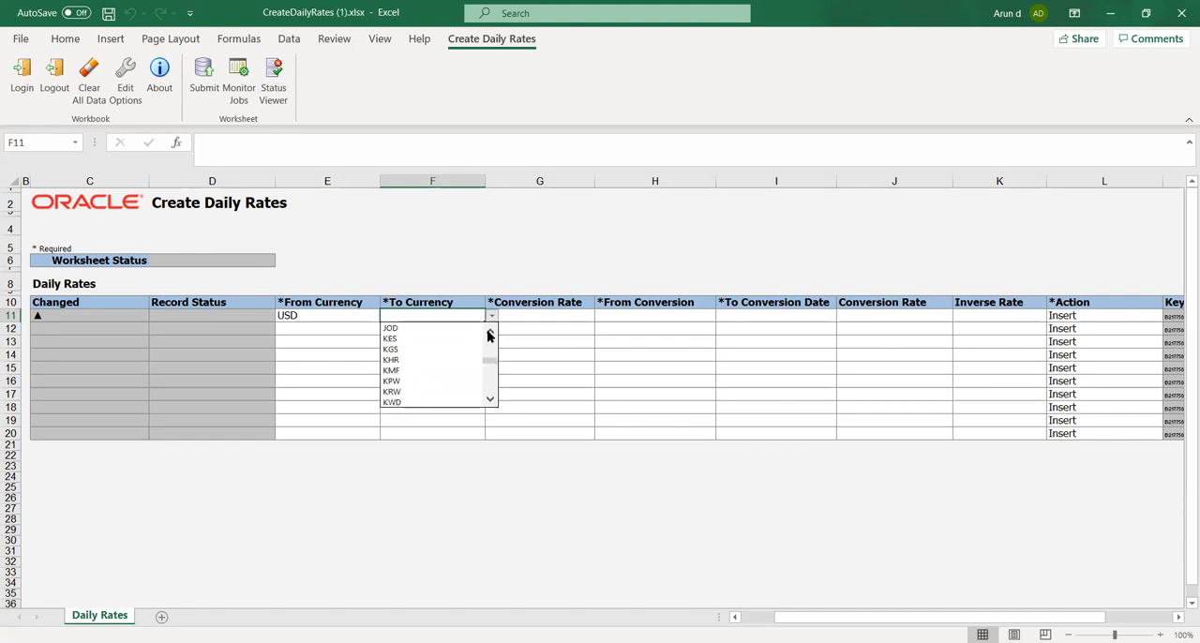
click(489, 334)
click(488, 334)
click(489, 333)
click(488, 334)
click(489, 333)
click(488, 334)
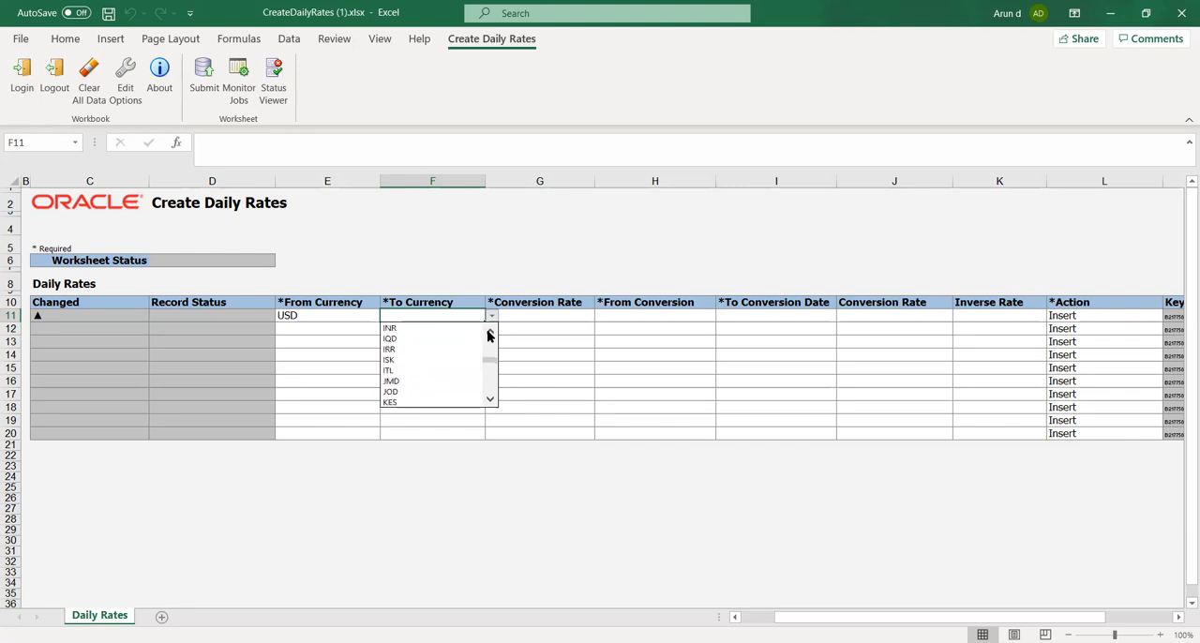
click(437, 328)
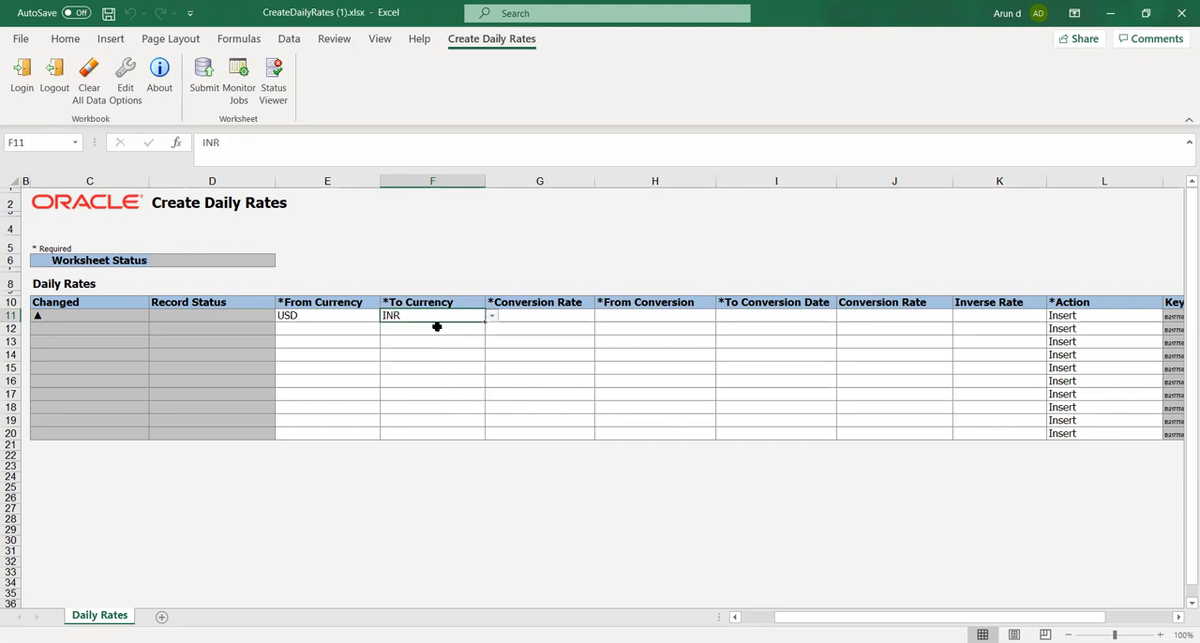
Choose Corporate as the conversion rate type for the USD to INR row
click(564, 315)
click(601, 316)
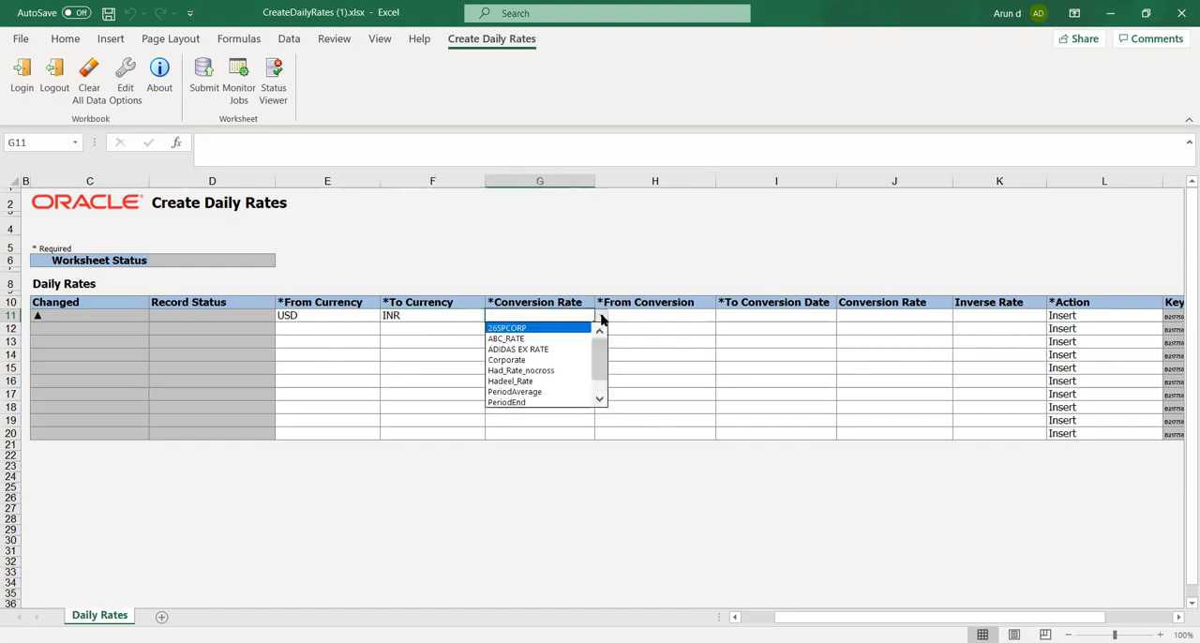
click(556, 365)
Enter 01-Jan-2020 as the from conversion date of the USD to INR row
click(662, 315)
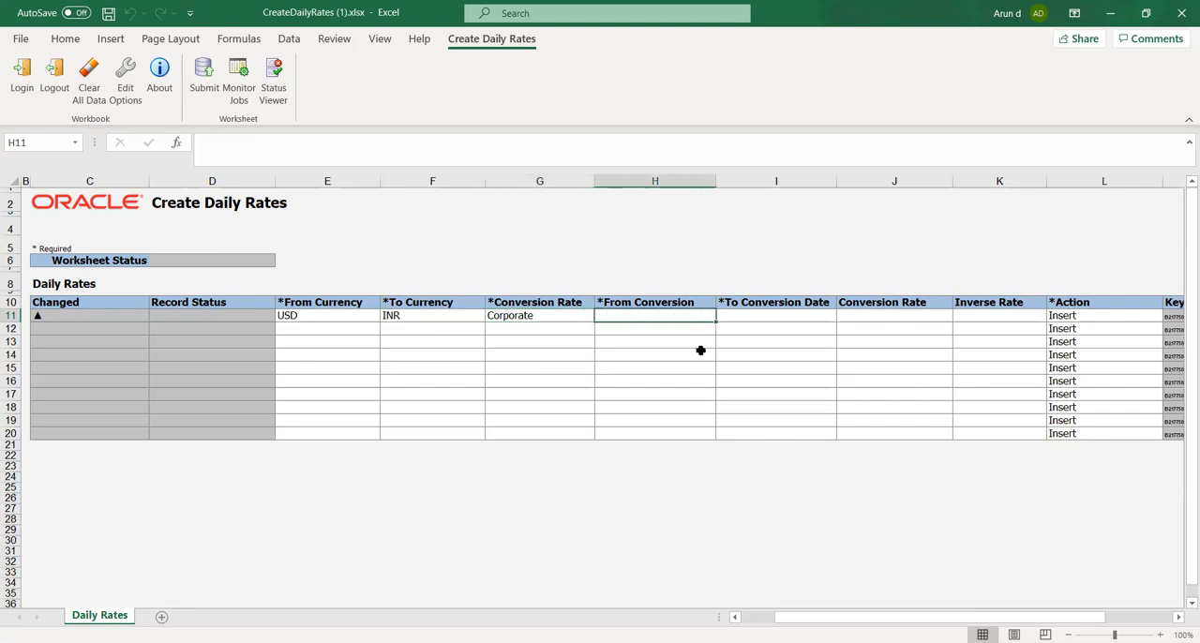
key(Up)
key(Down)
text(01-Jan-2020)
key(Tab)
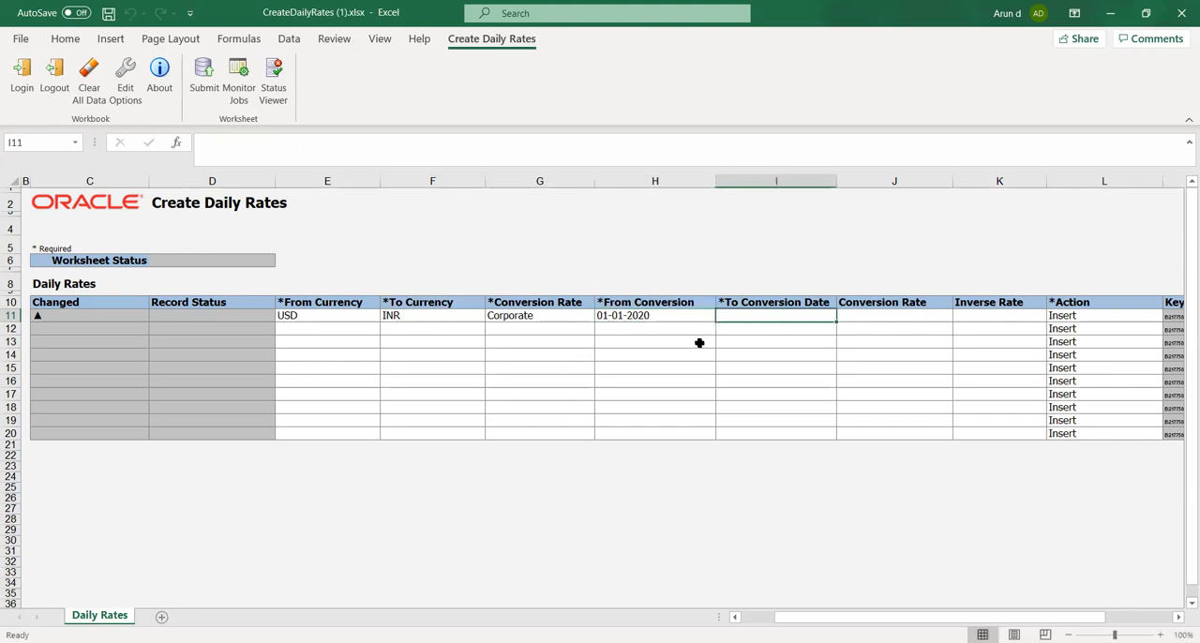
Enter 31-Dec-2020 as the to conversion date of the USD to INR row
text(31)
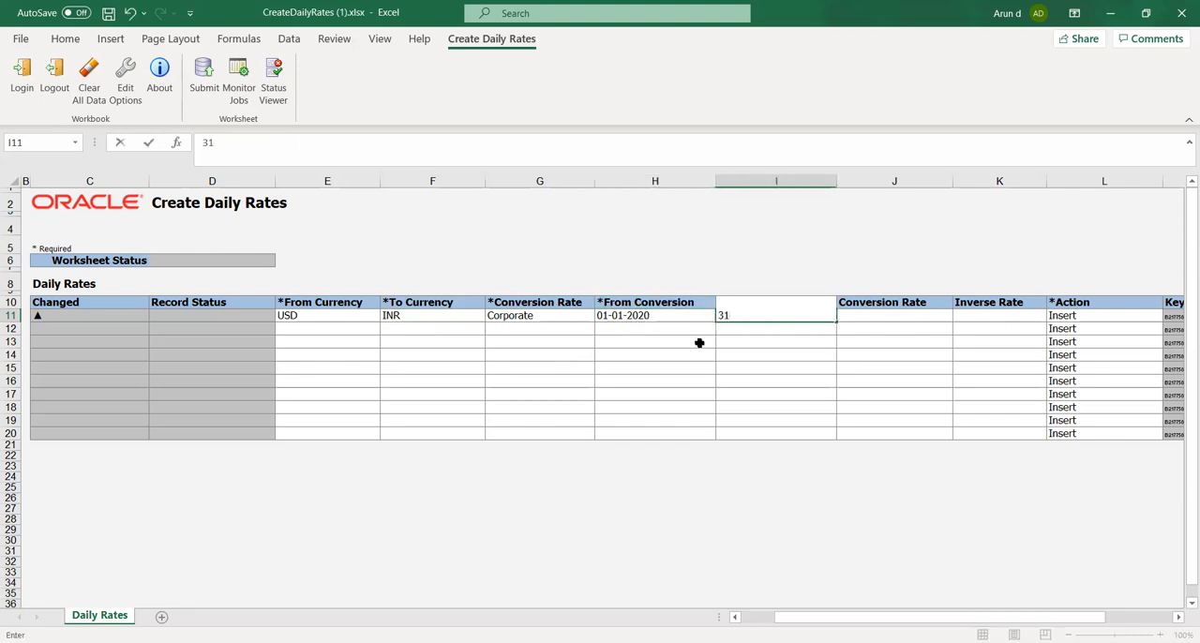
text(-Dec-2020)
key(ctrl+Return)
key(Tab)
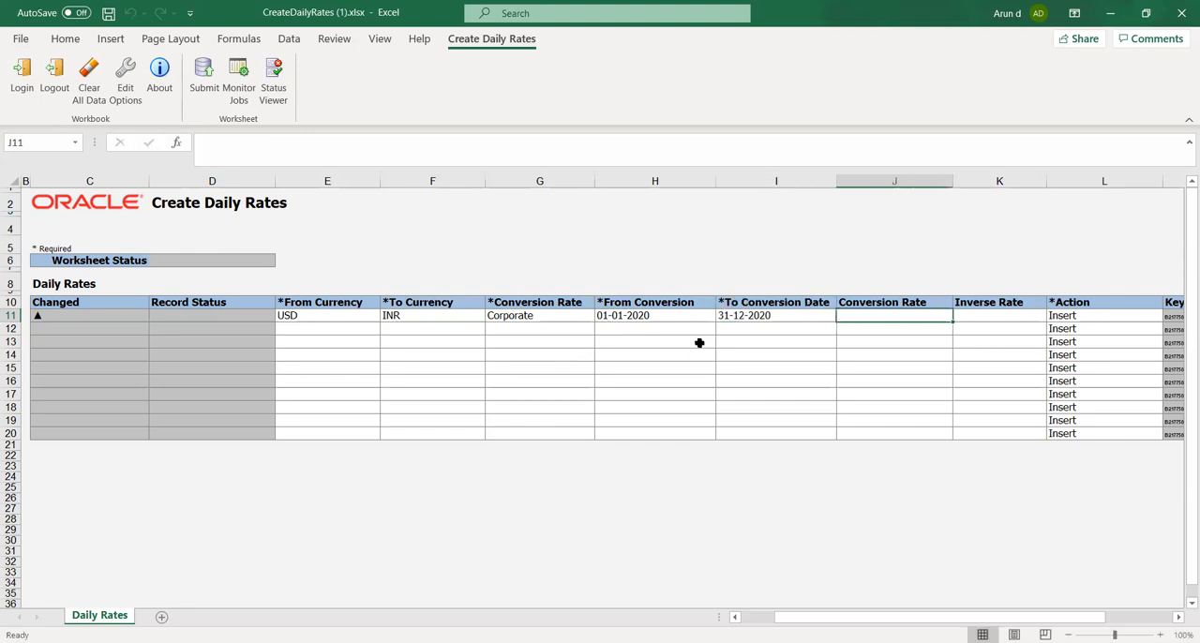
Enter a conversion rate of 70 for the USD to INR row, leaving the inverse rate blank
key(Tab)
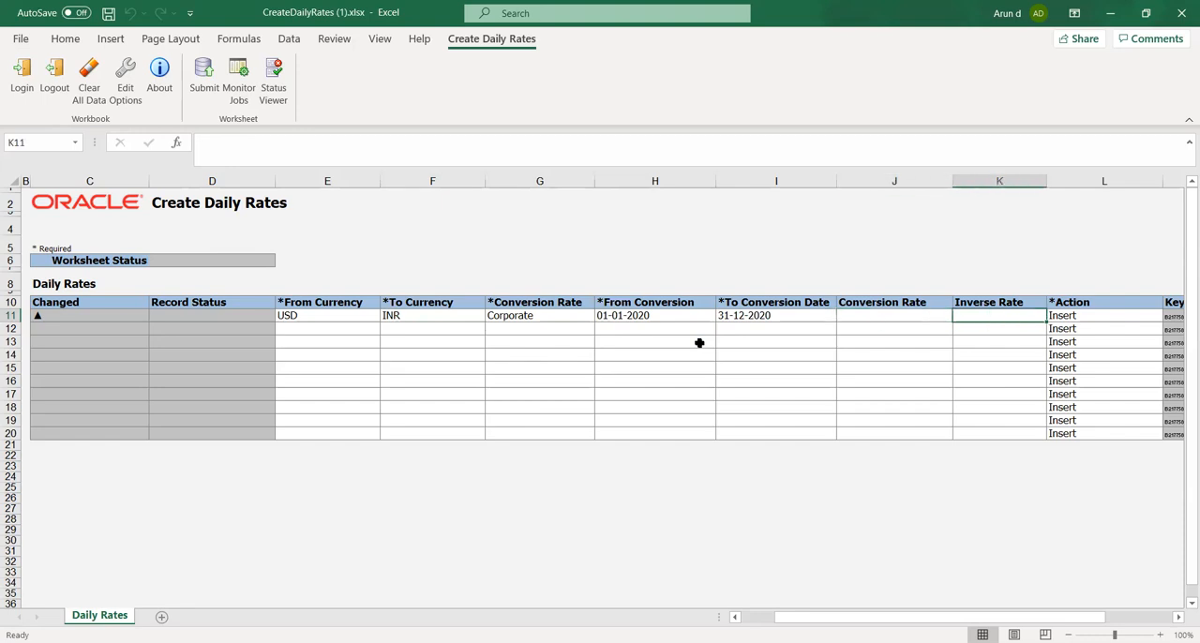
key(shift+Tab)
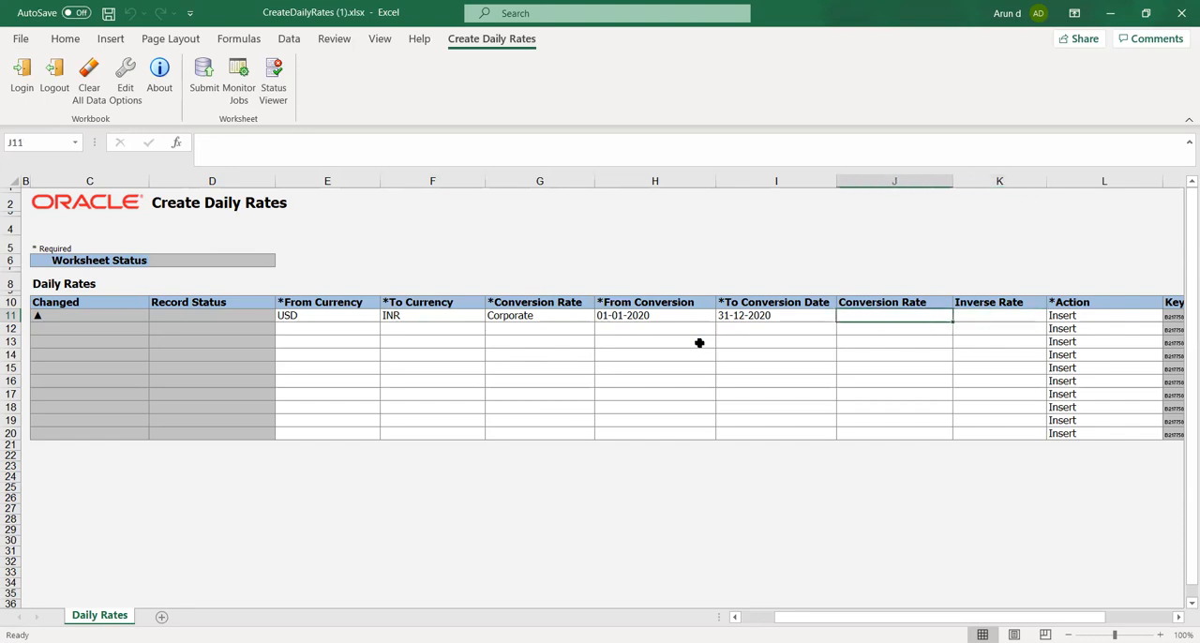
text(70)
key(Tab)
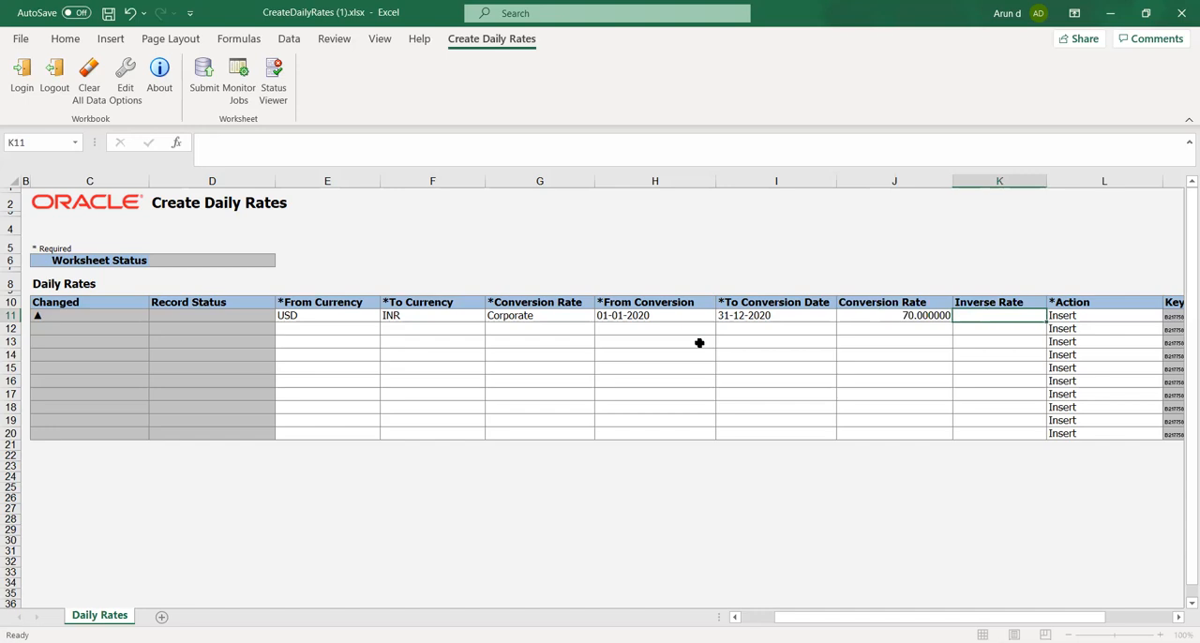
key(Tab)
key(Return)
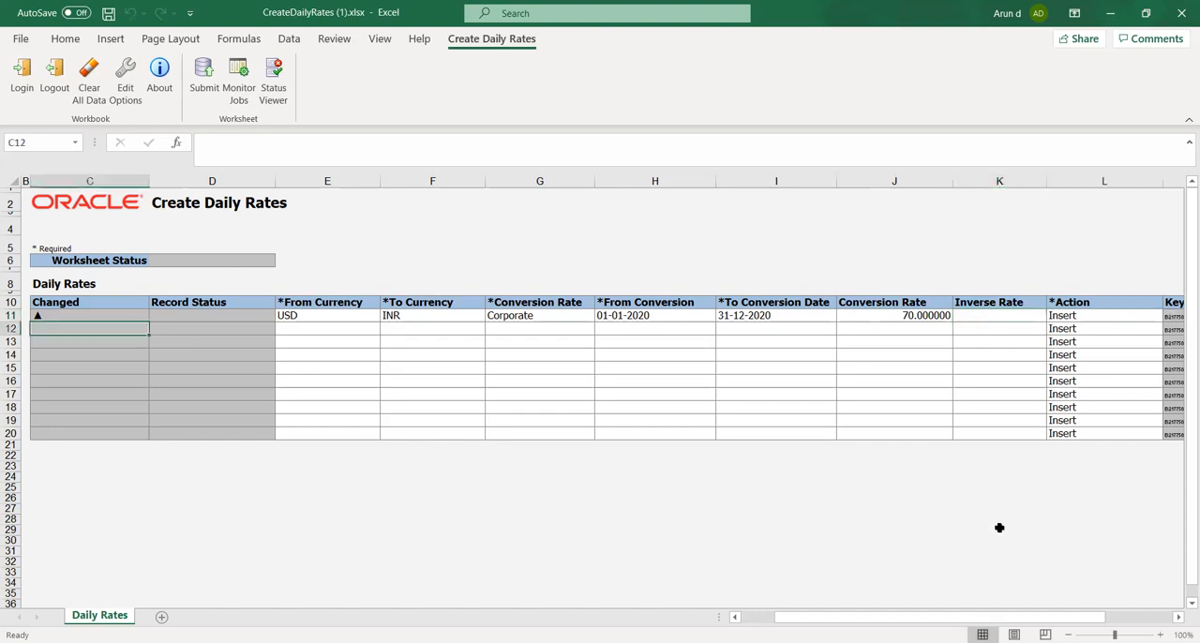
click(1136, 617)
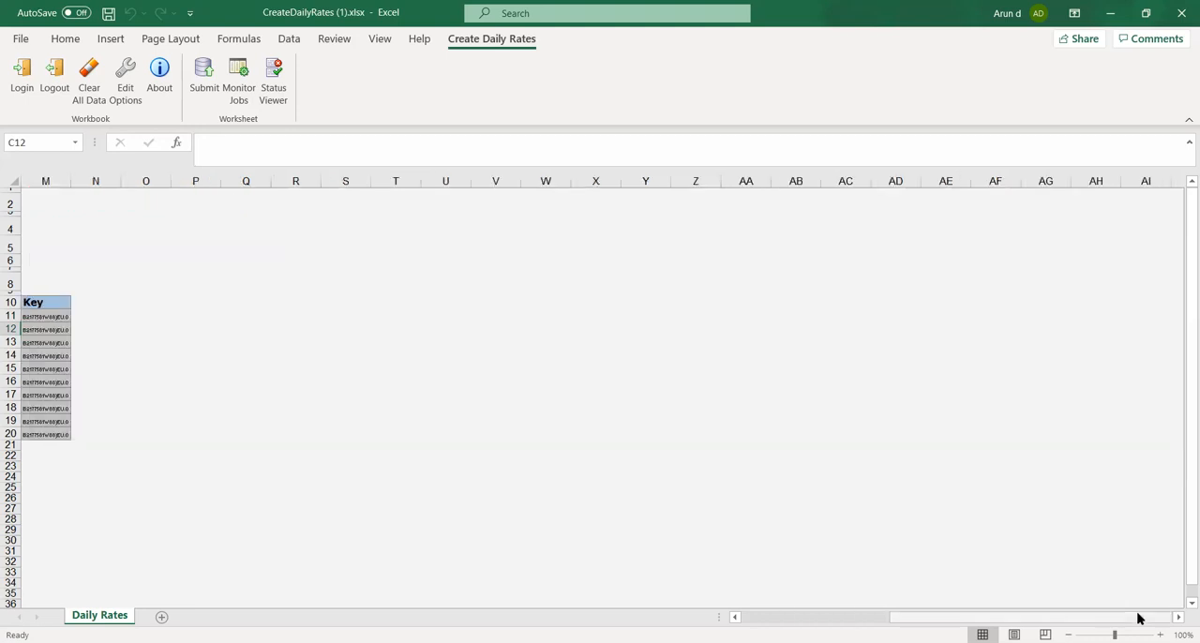
drag(1038, 621, 881, 621)
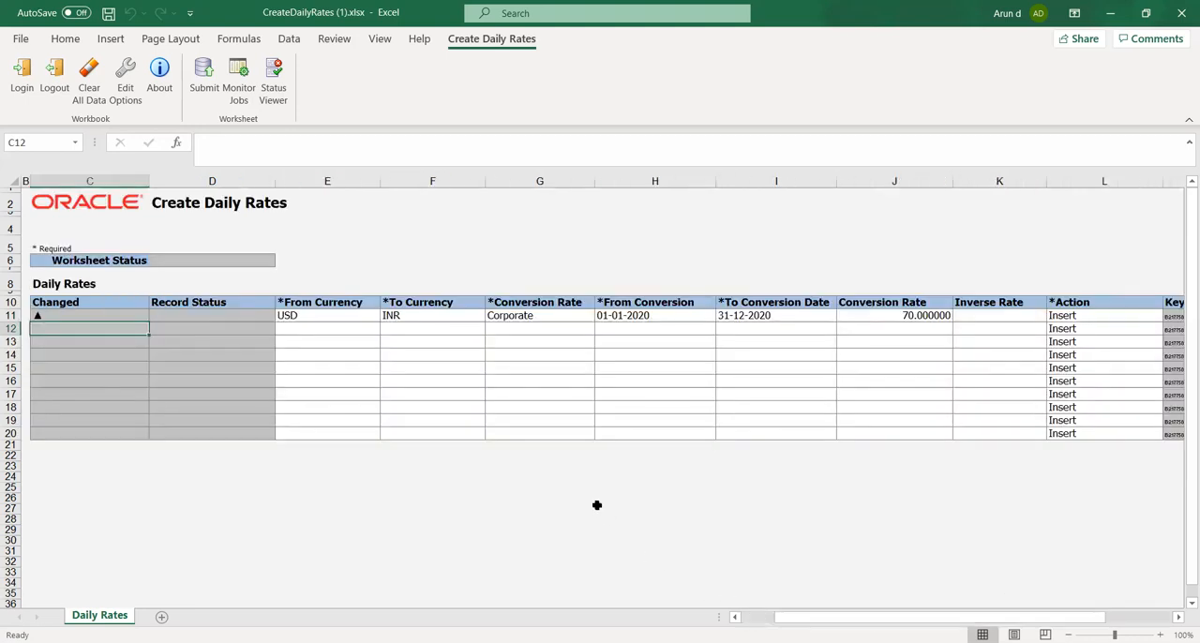
click(326, 354)
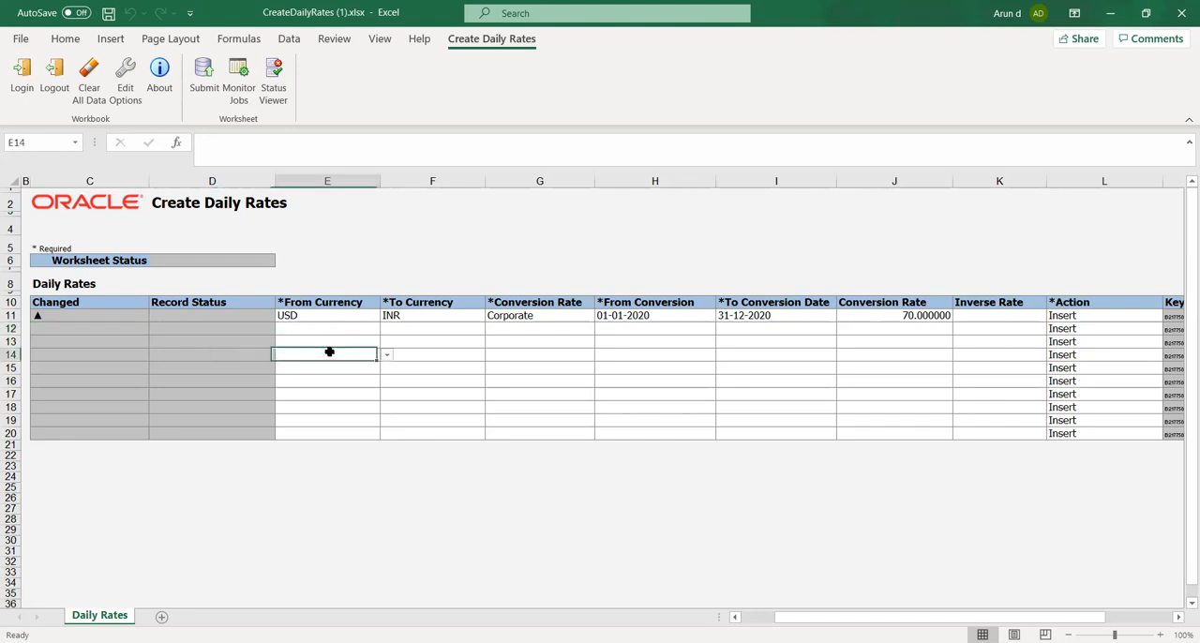
click(321, 334)
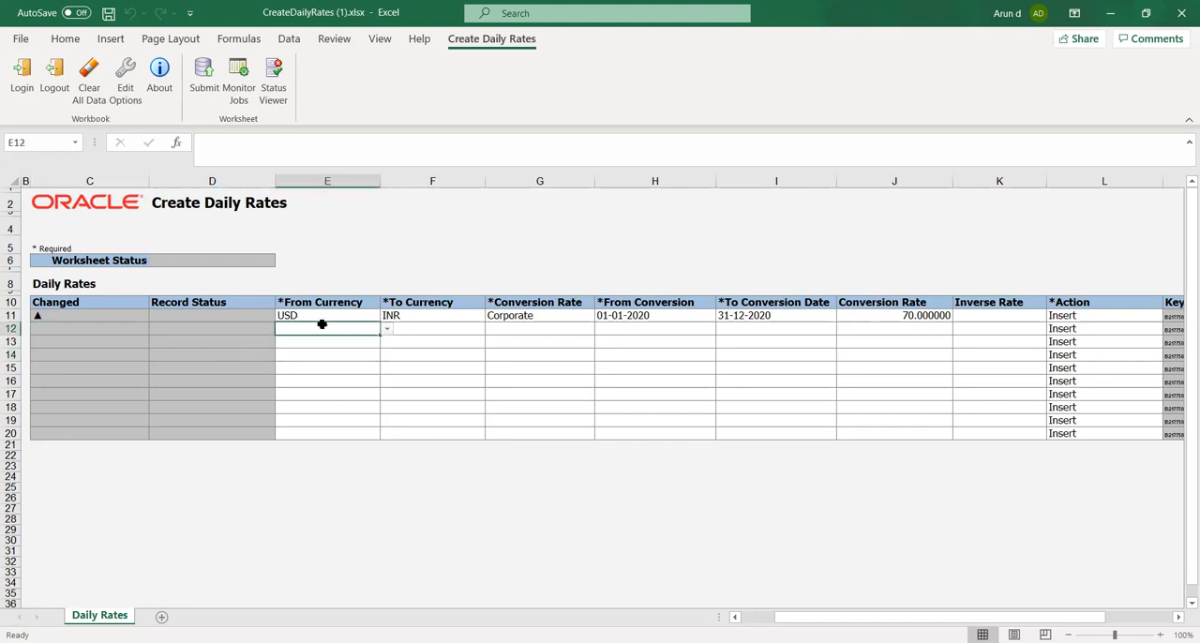
Submit the daily rates with the daily rates import program run automatically, and close the confirmation
click(208, 85)
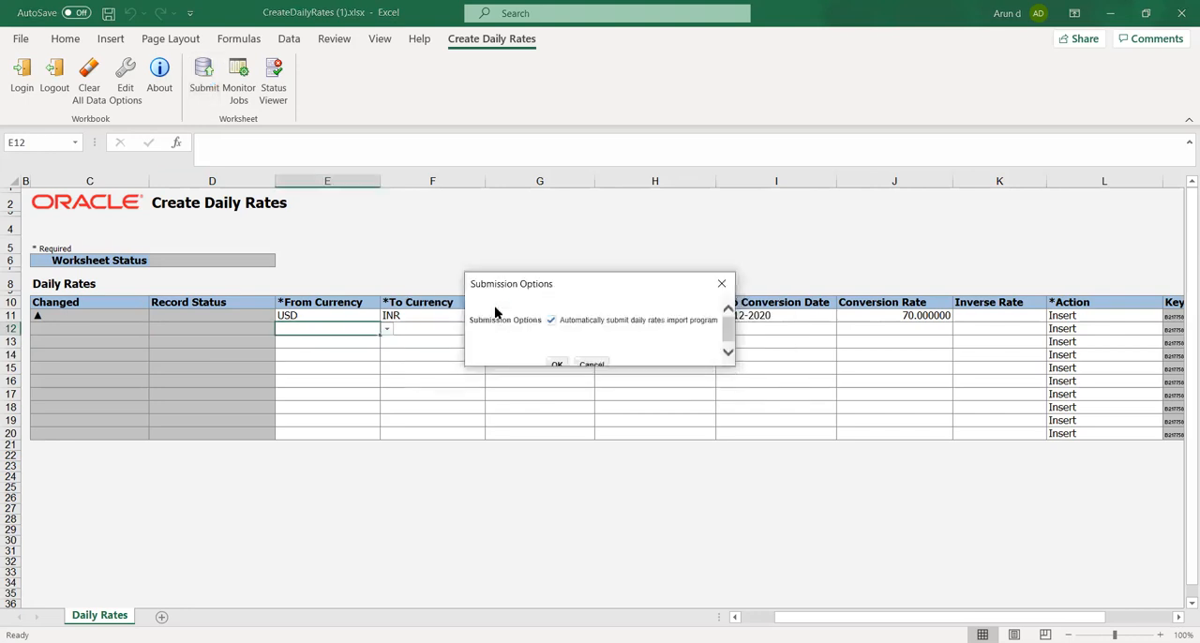
click(553, 363)
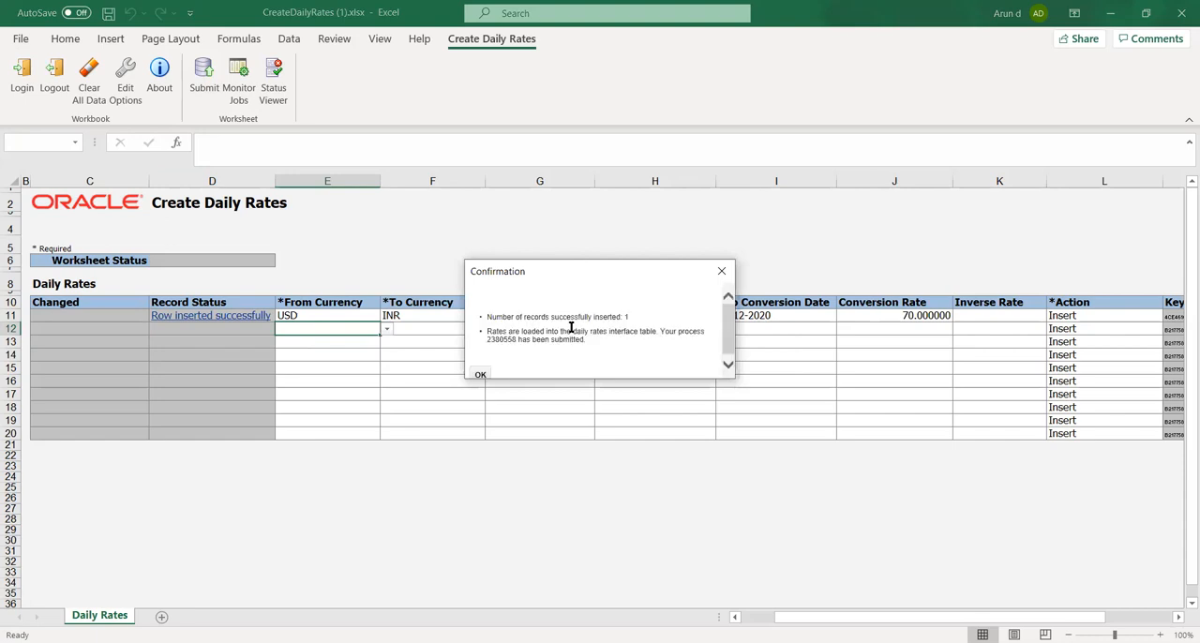
click(478, 374)
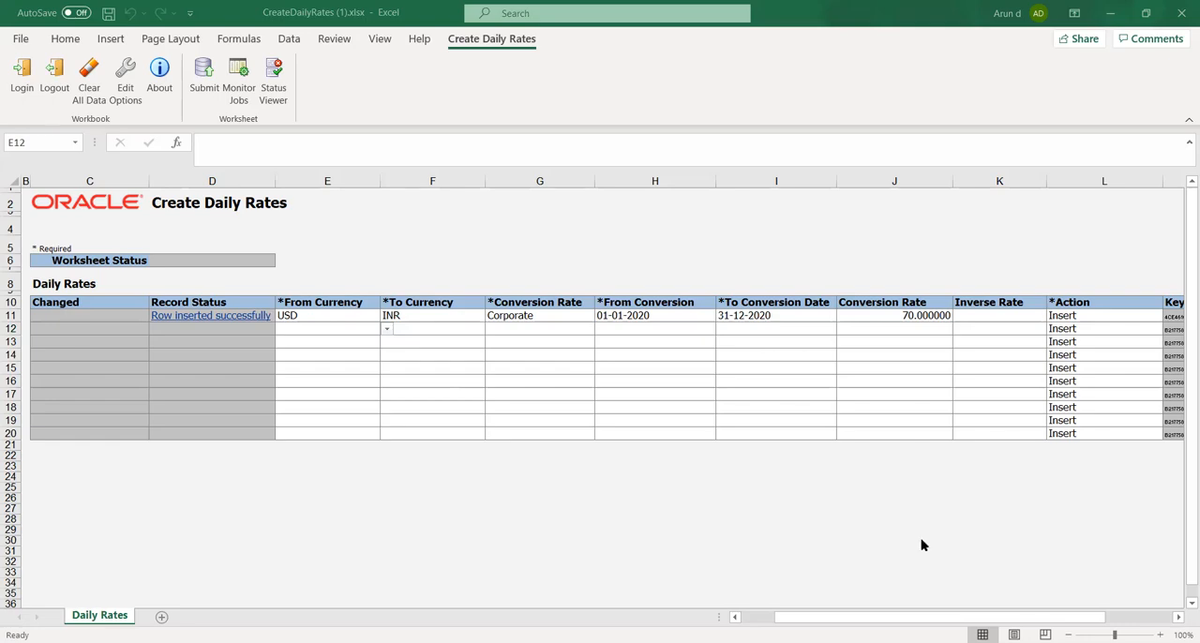
Switch to the browser and open the Scheduled Processes overview from the Navigator's additional tools
key(alt+Tab)
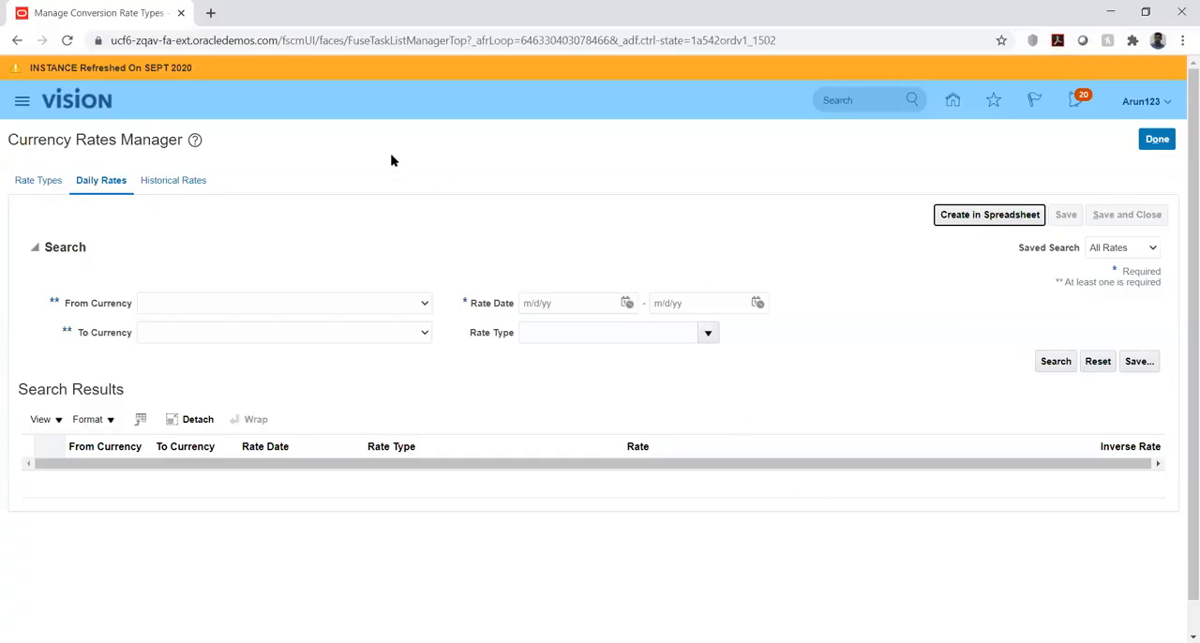
click(22, 107)
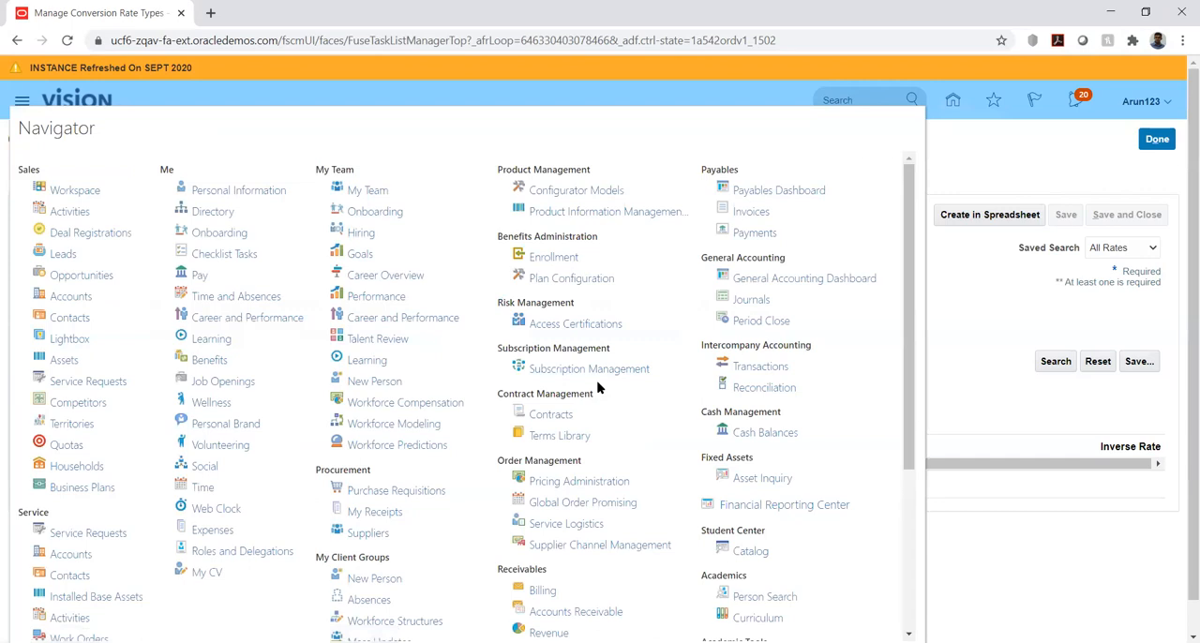
drag(908, 432, 910, 628)
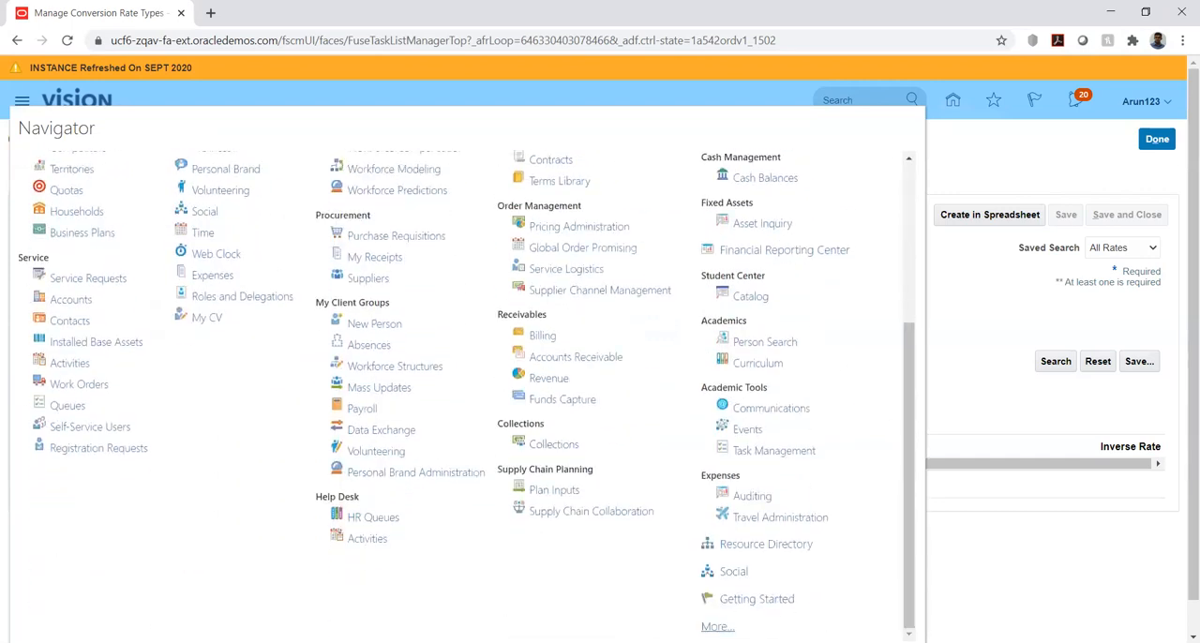
click(717, 626)
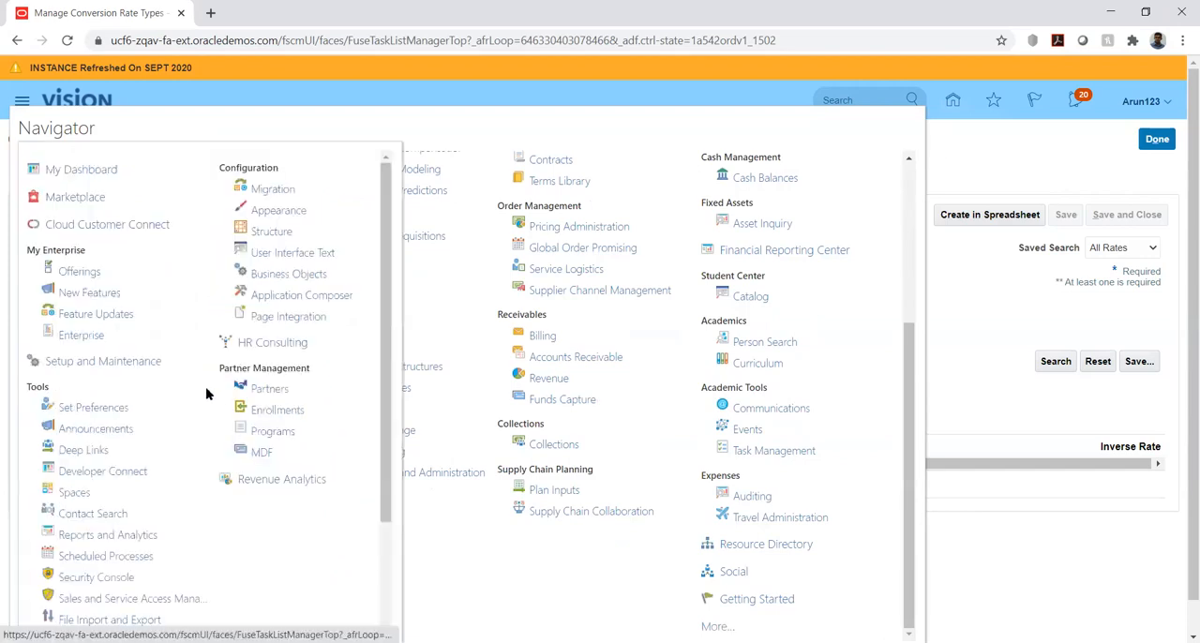
click(89, 557)
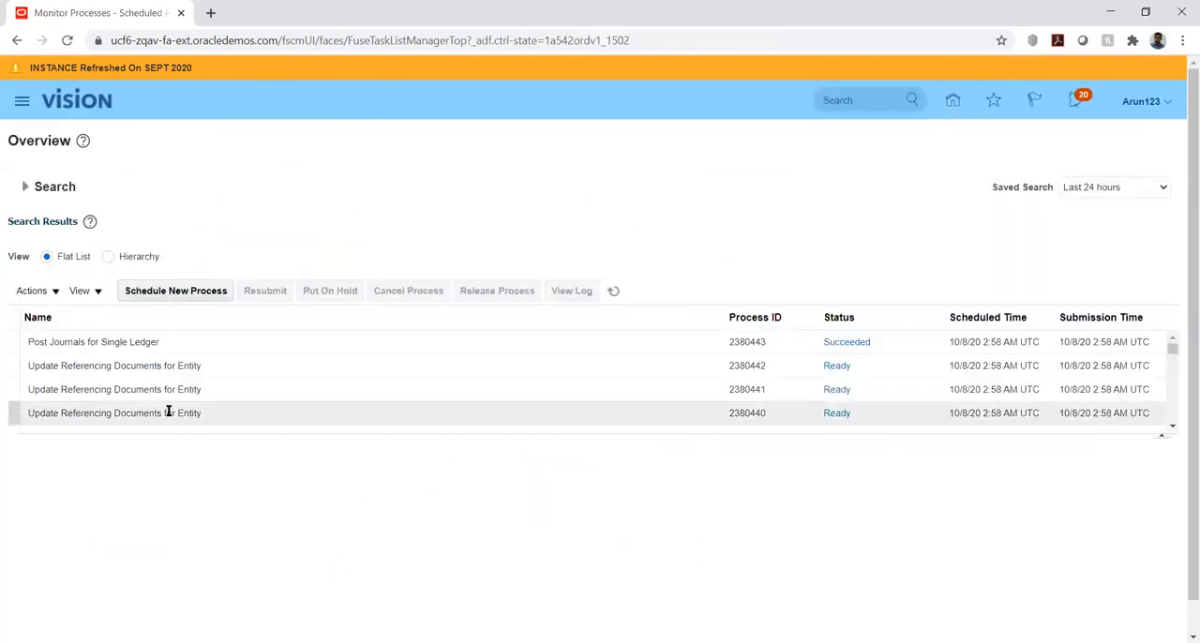
Refresh the process list, select Import and Calculate Daily Rates, and download and open its log attachment
click(614, 292)
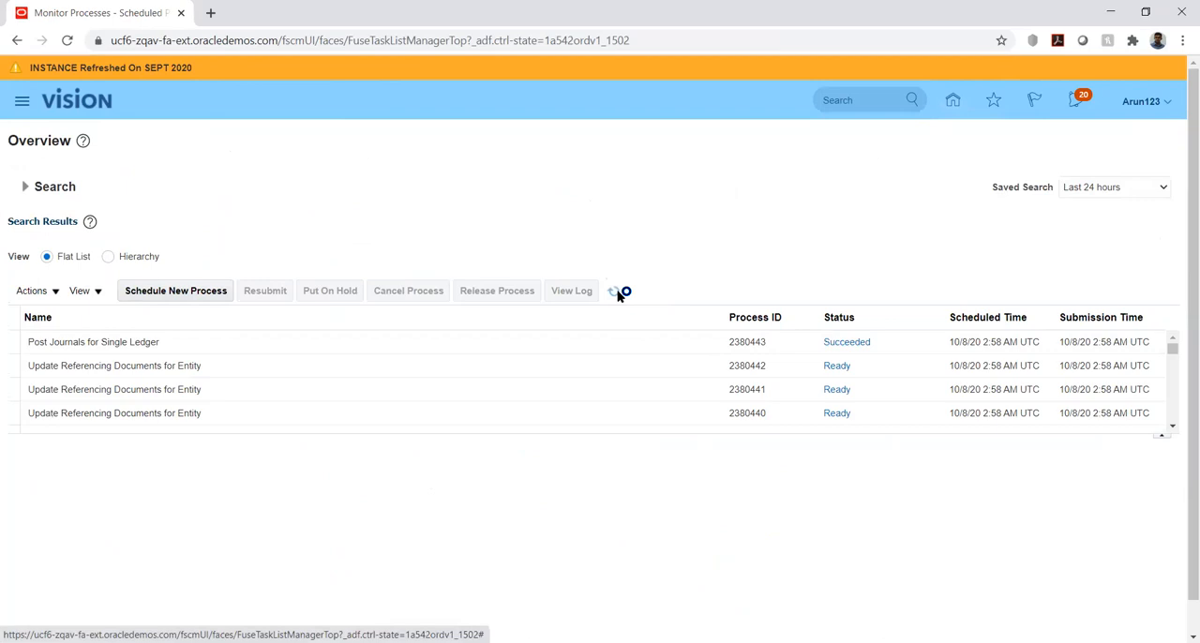
click(615, 292)
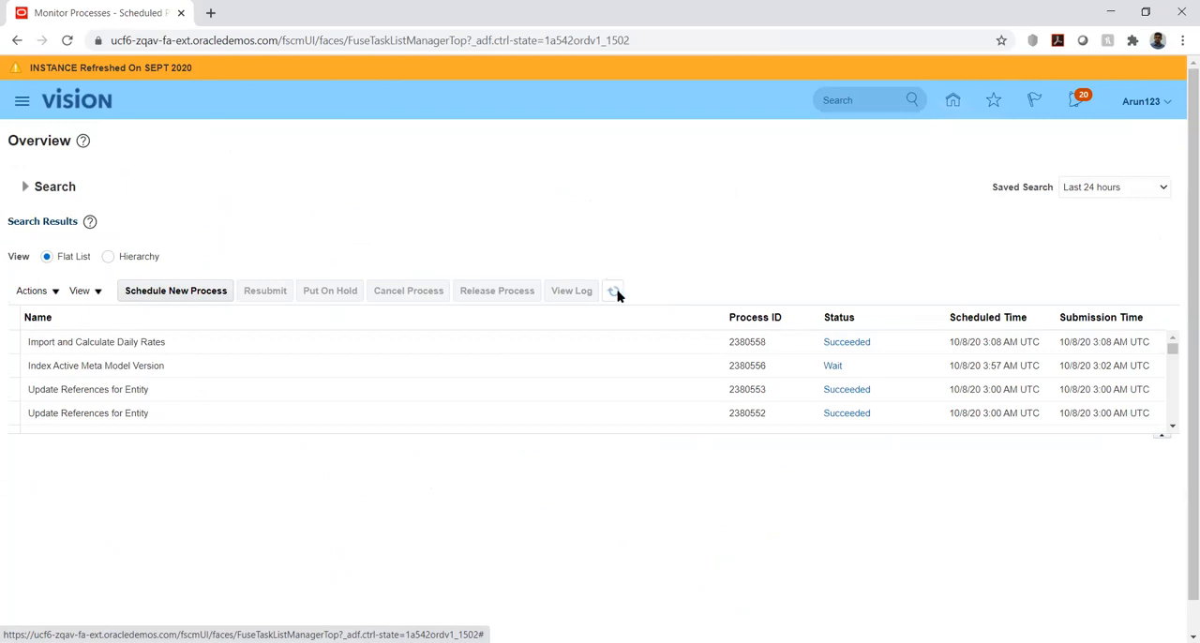
click(626, 341)
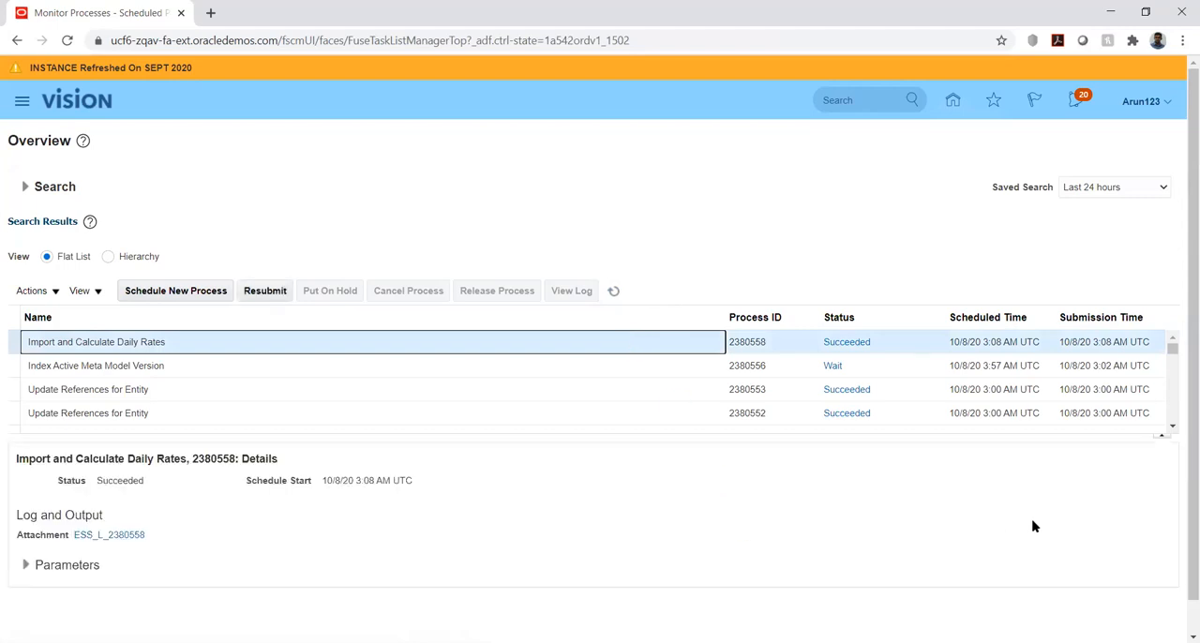
scroll(1180, 477, down, 2)
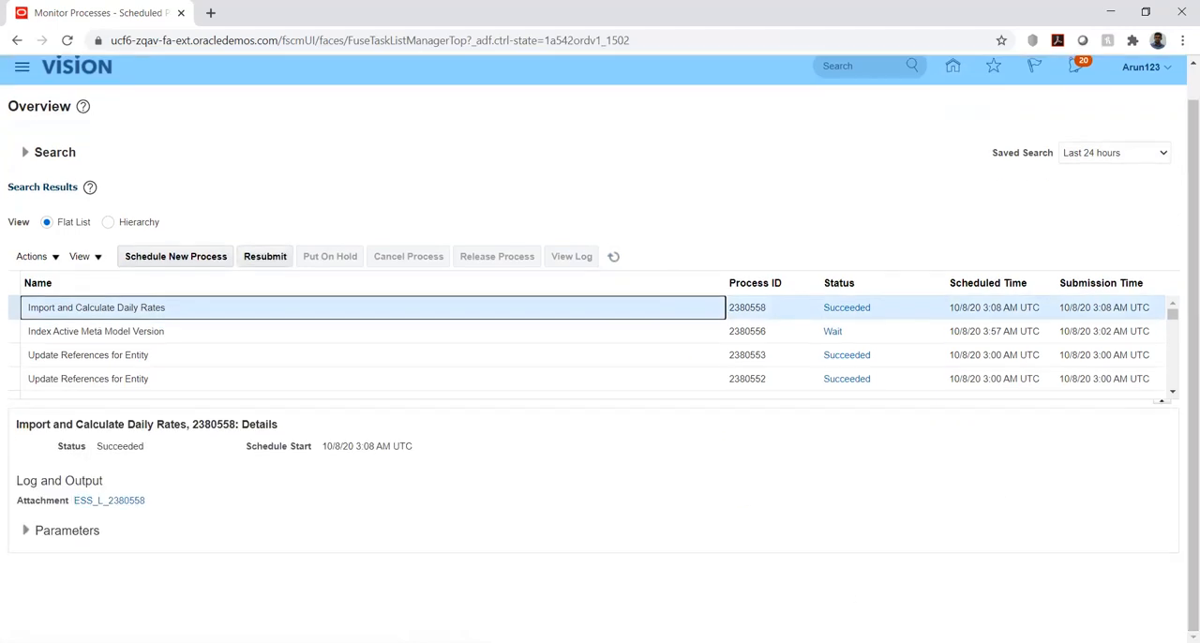
click(100, 502)
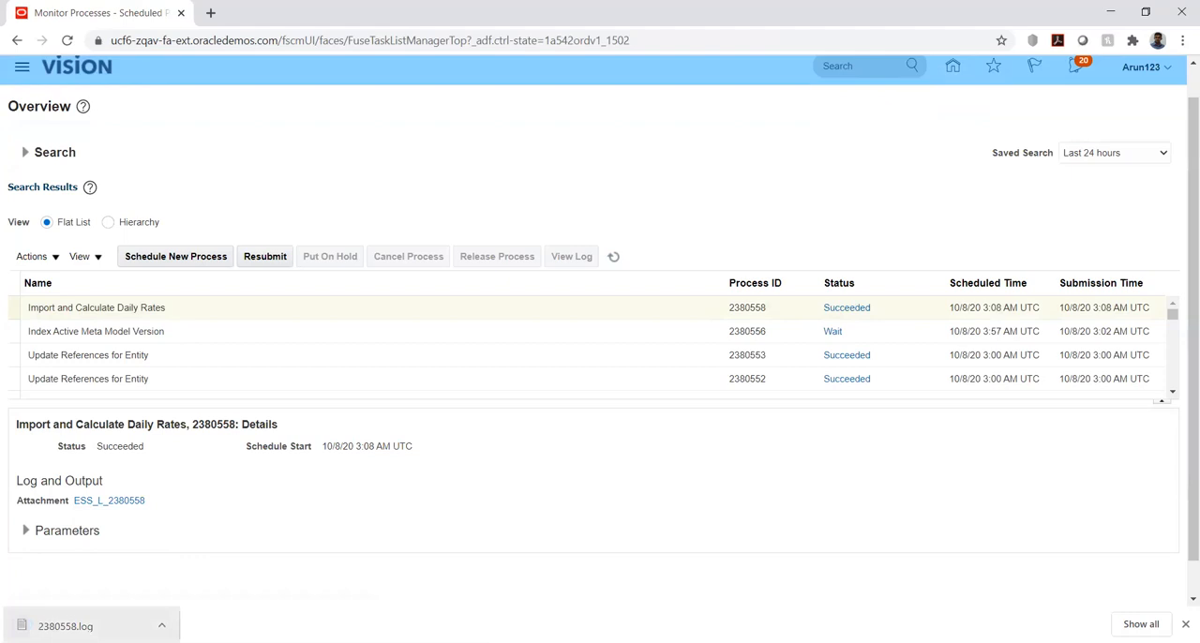
click(65, 626)
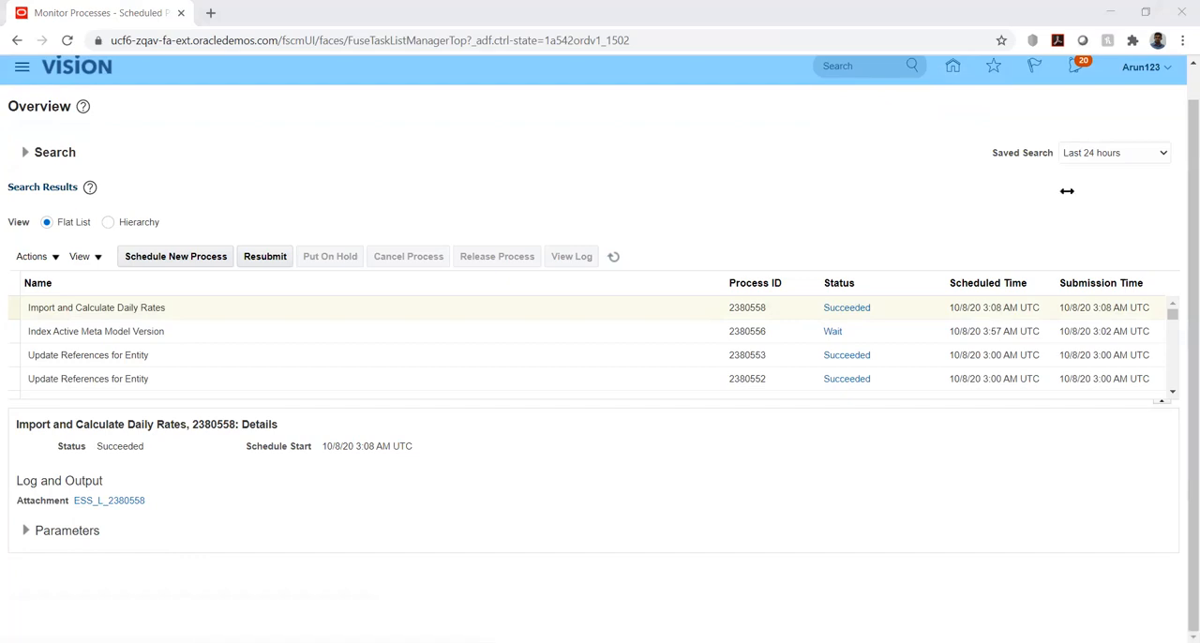
Return to the home page and go through Setup and Maintenance to the implementation projects
click(952, 67)
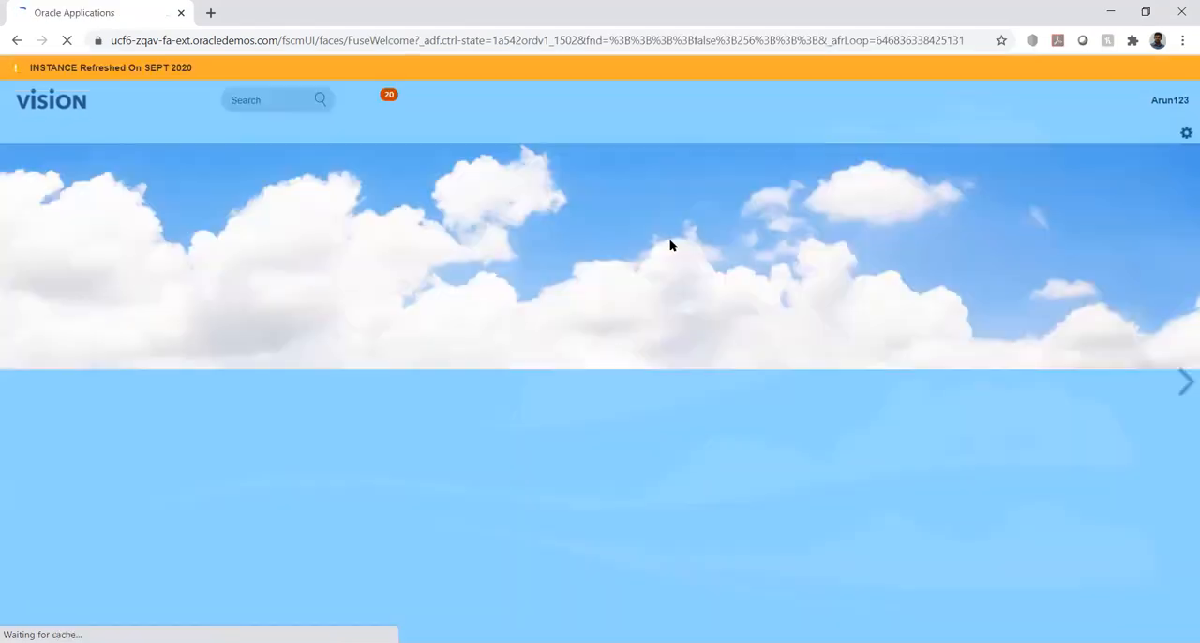
click(1167, 103)
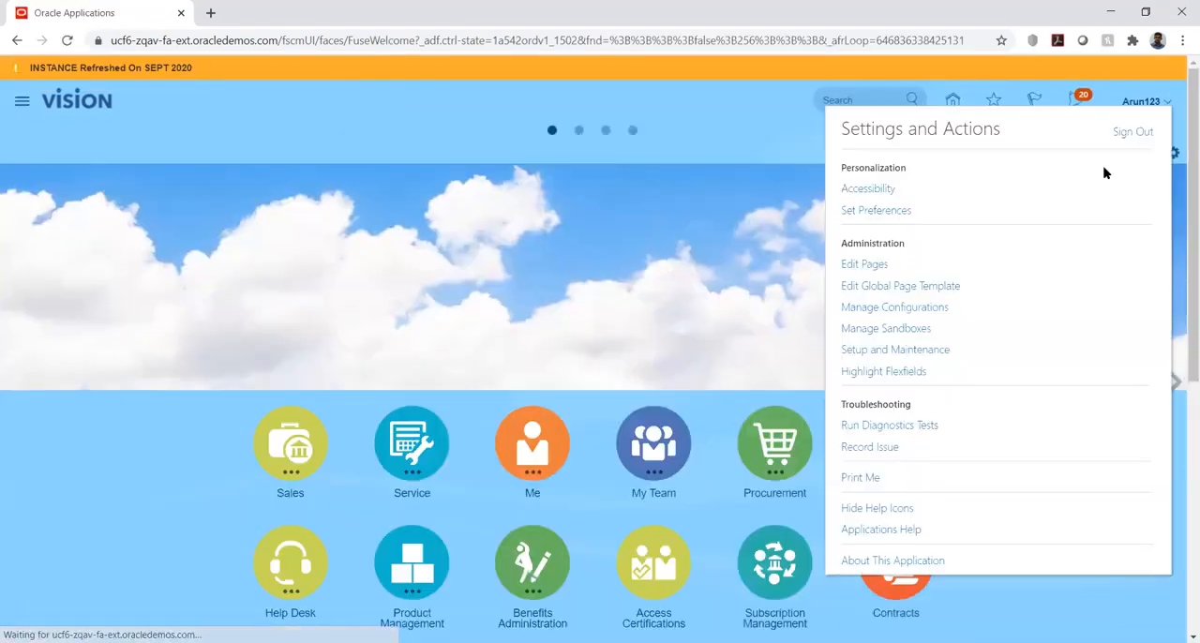
click(921, 355)
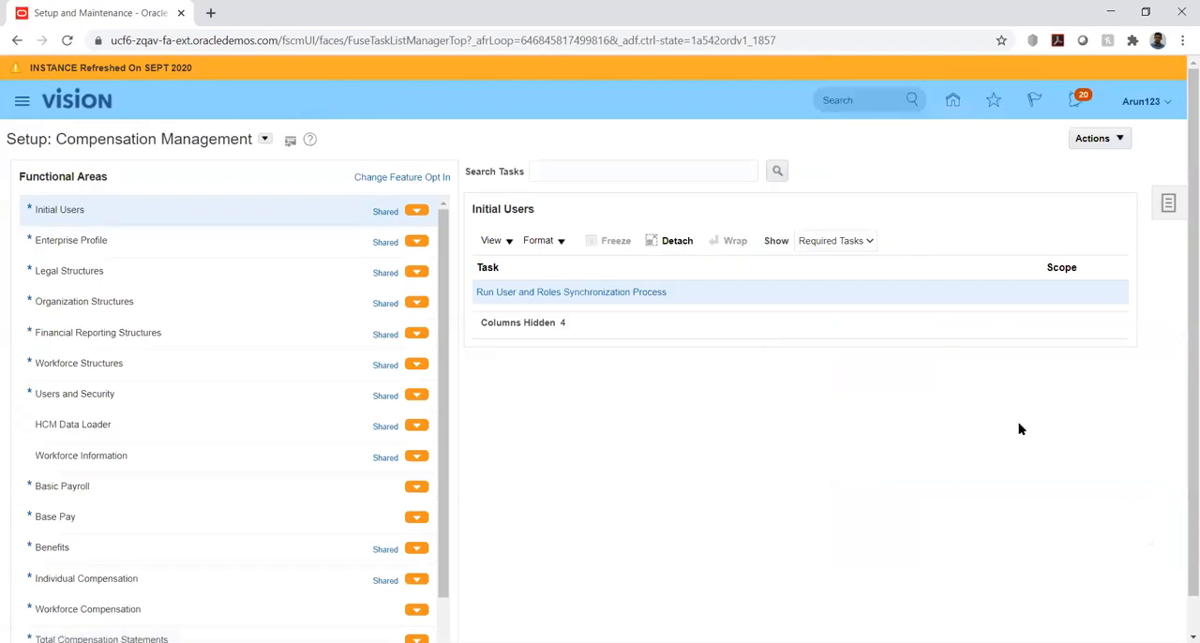
click(1168, 205)
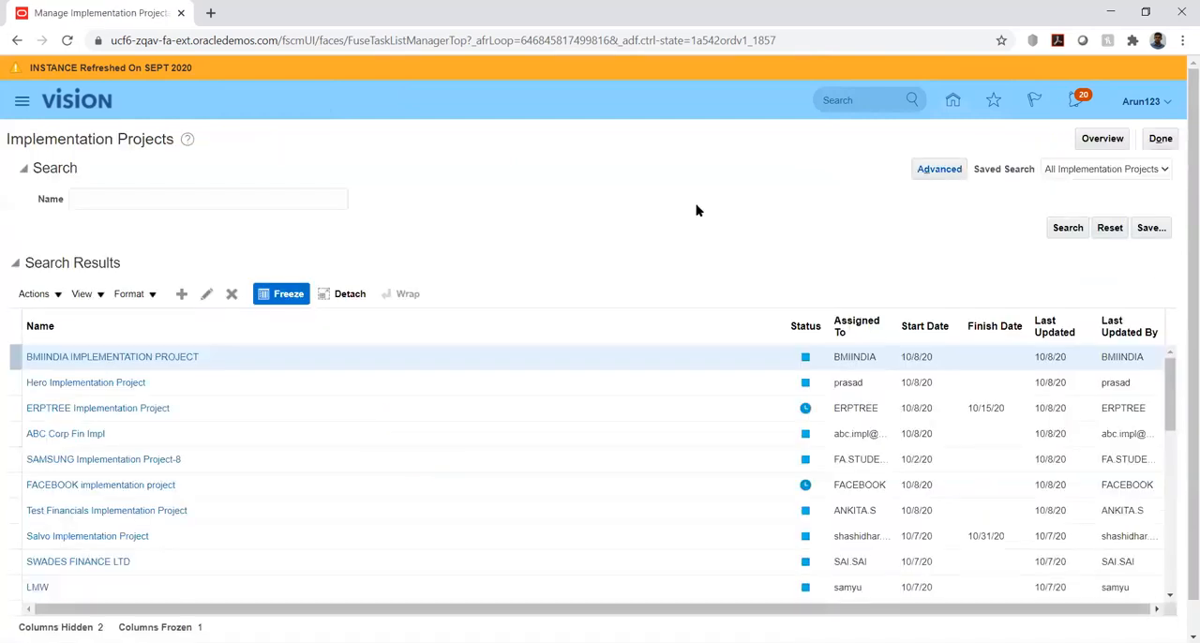
Search the implementation projects for "united" and open the United Health Insurance Ltd project
click(285, 199)
text(united)
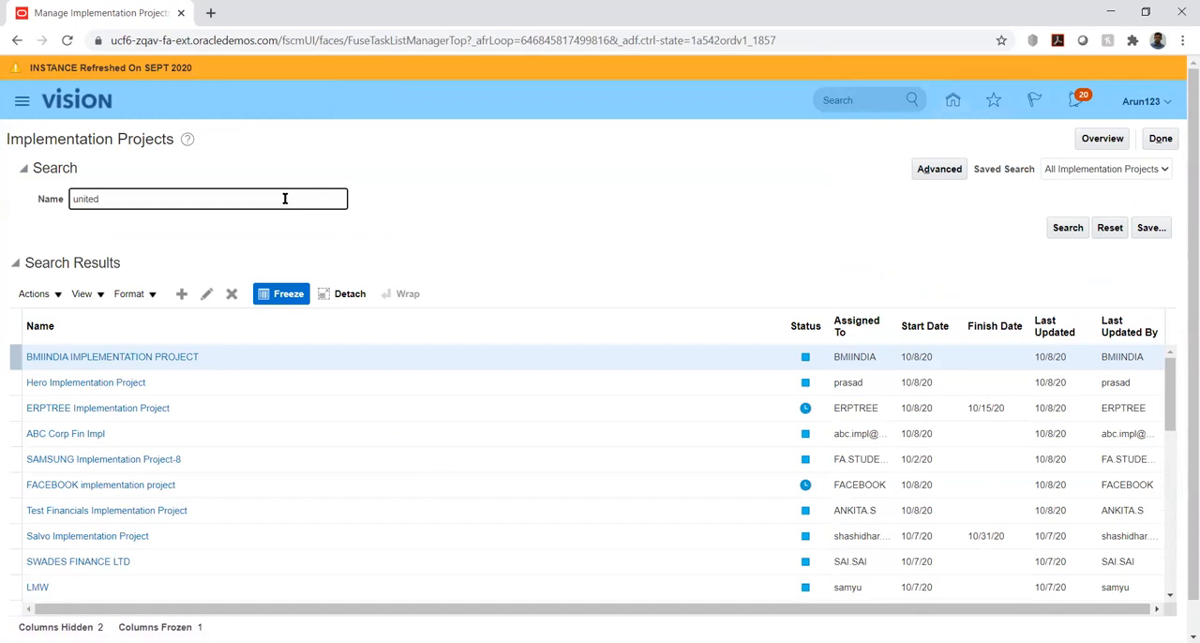
key(Return)
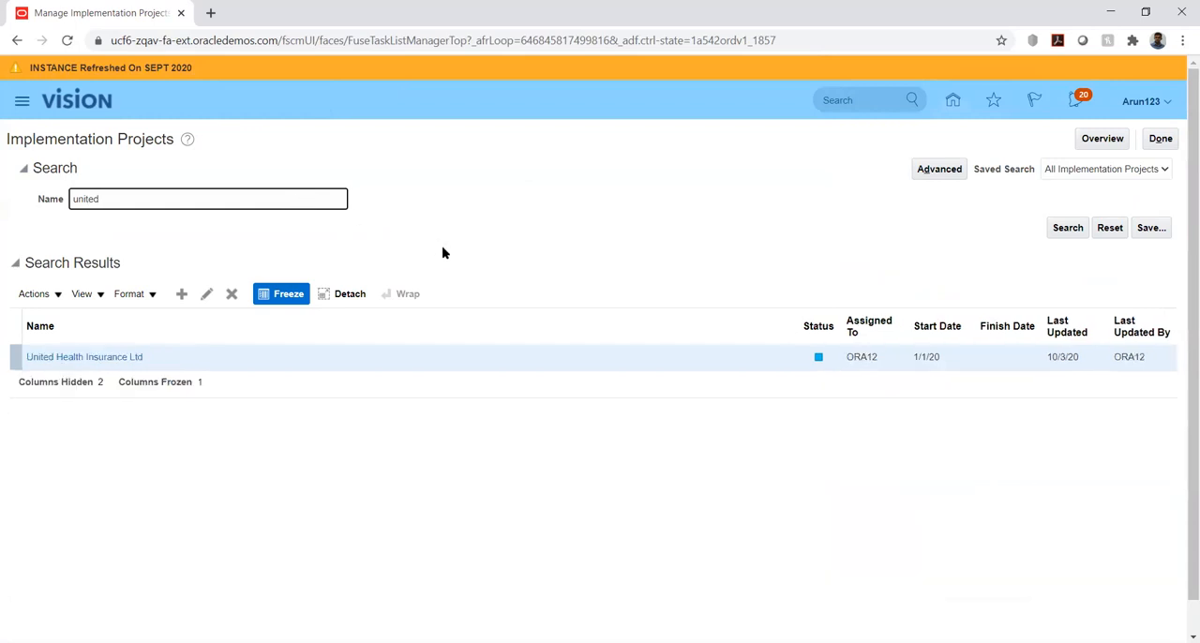
click(106, 358)
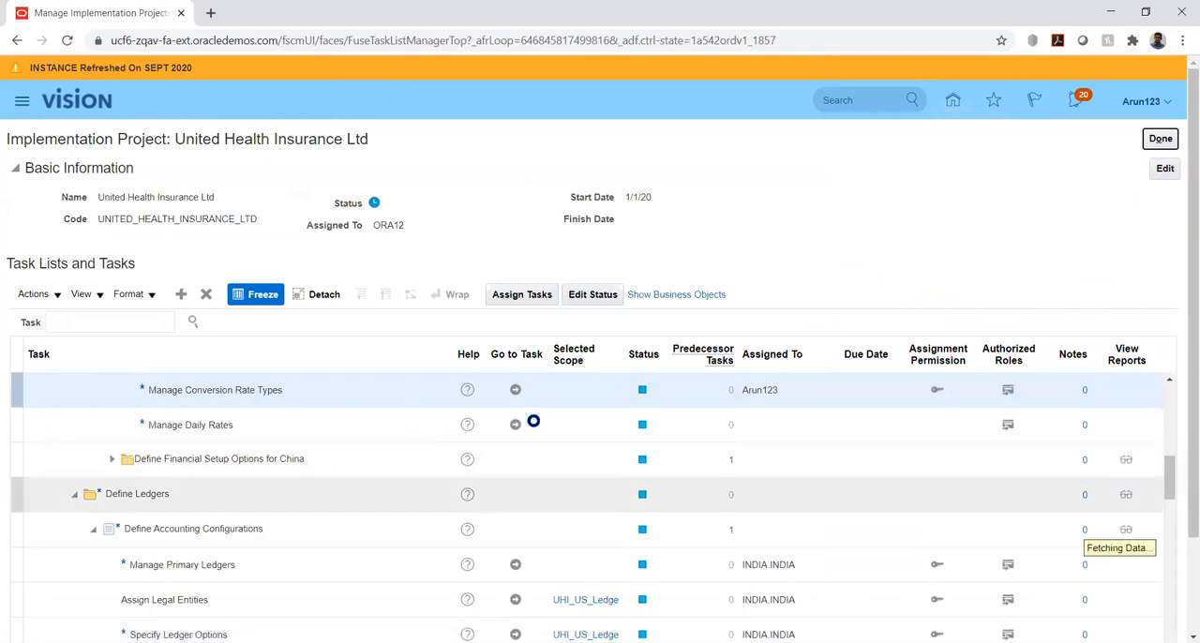
Search the project's tasks for "%daily%" and go to Manage Daily Rates in the task hierarchy
scroll(533, 421, down, 2)
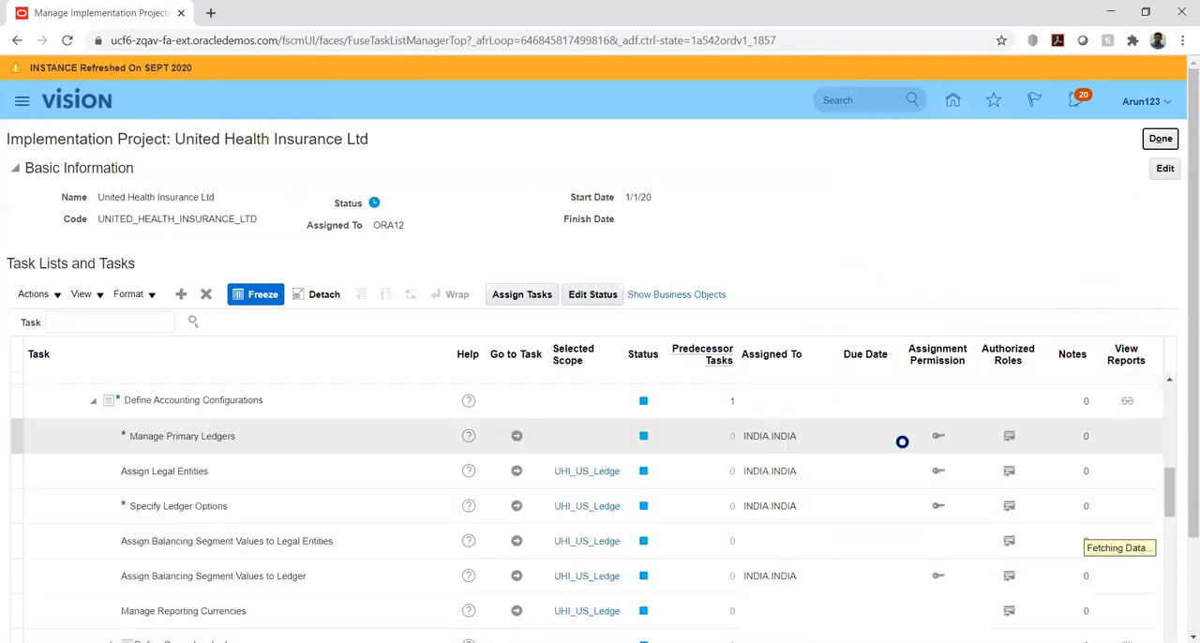
scroll(1034, 466, down, 3)
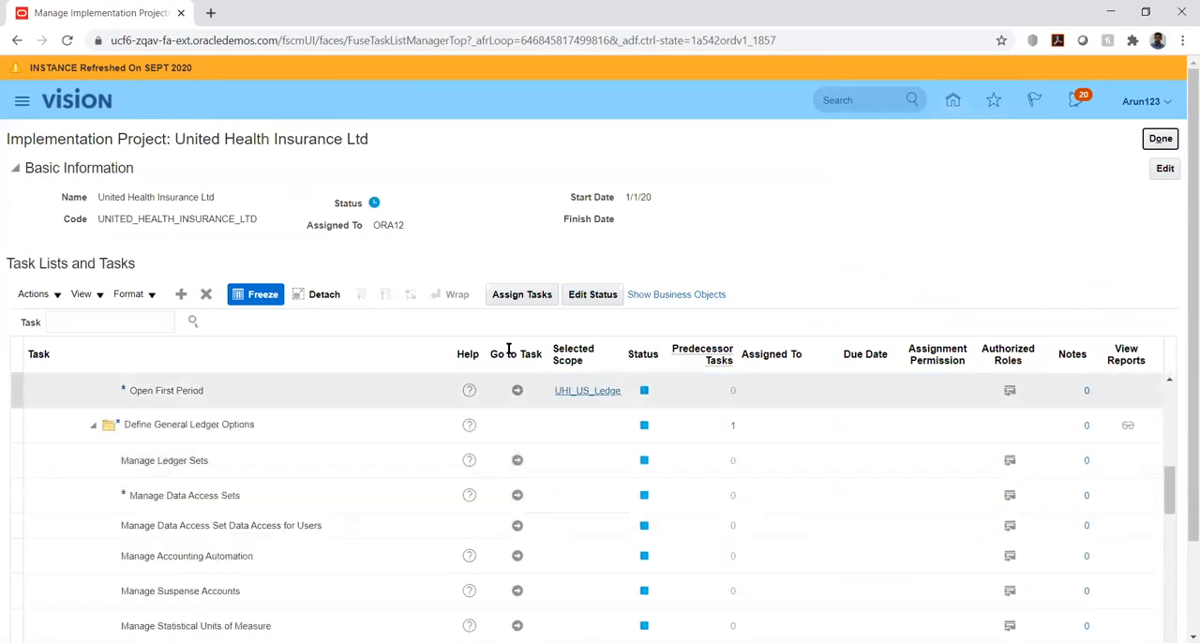
click(150, 322)
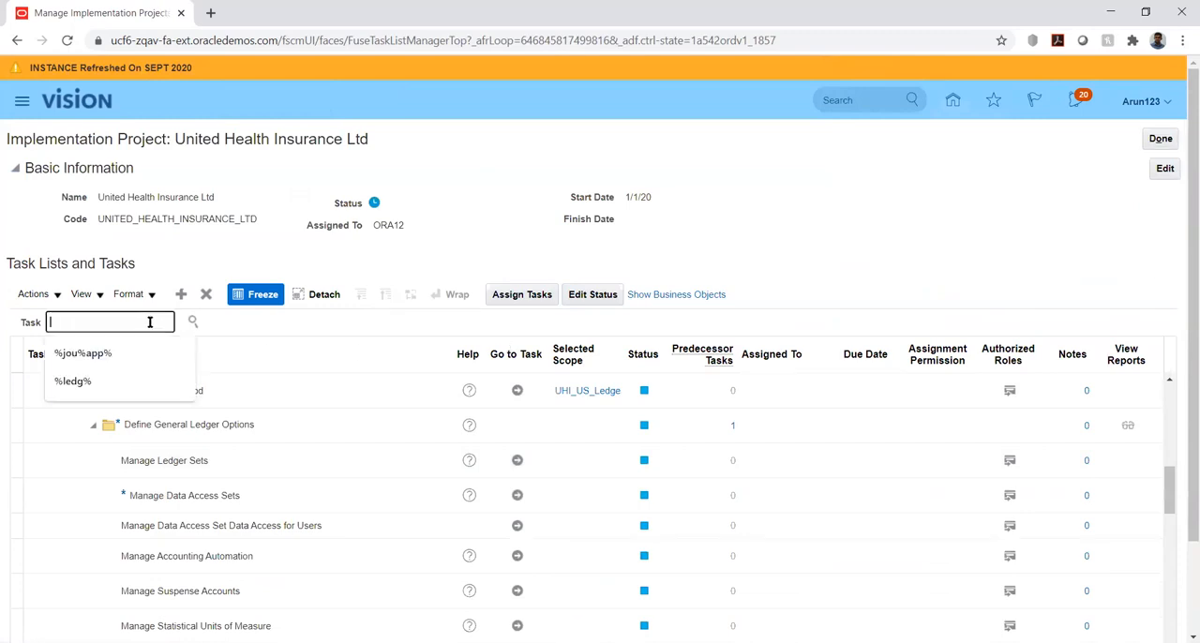
text(%daily%)
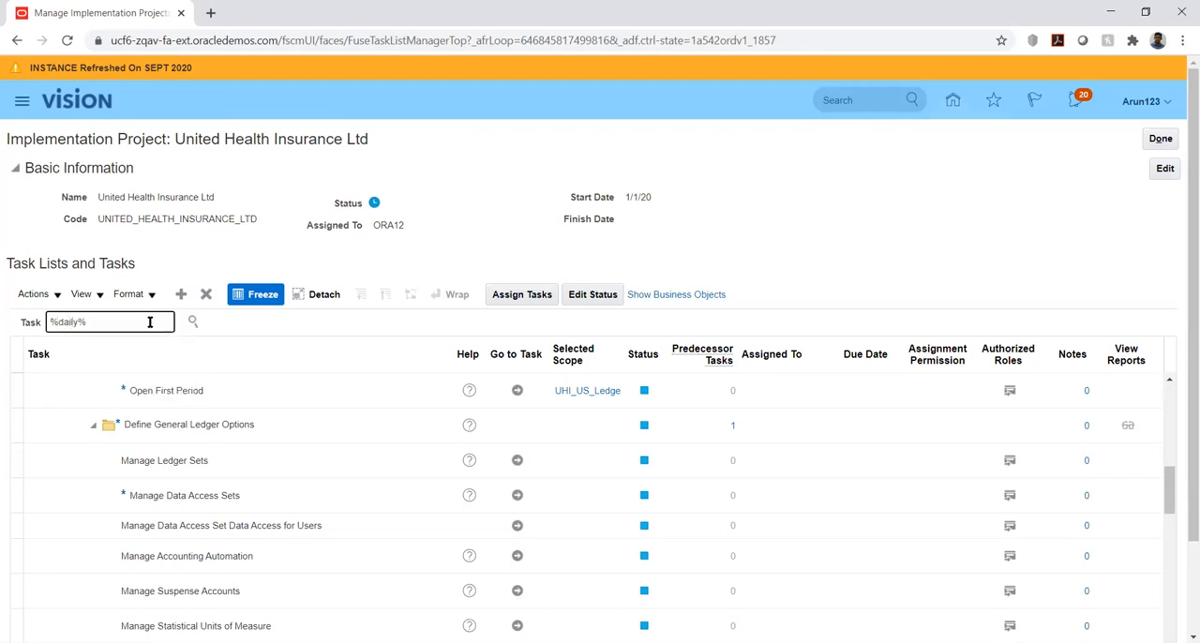
key(Return)
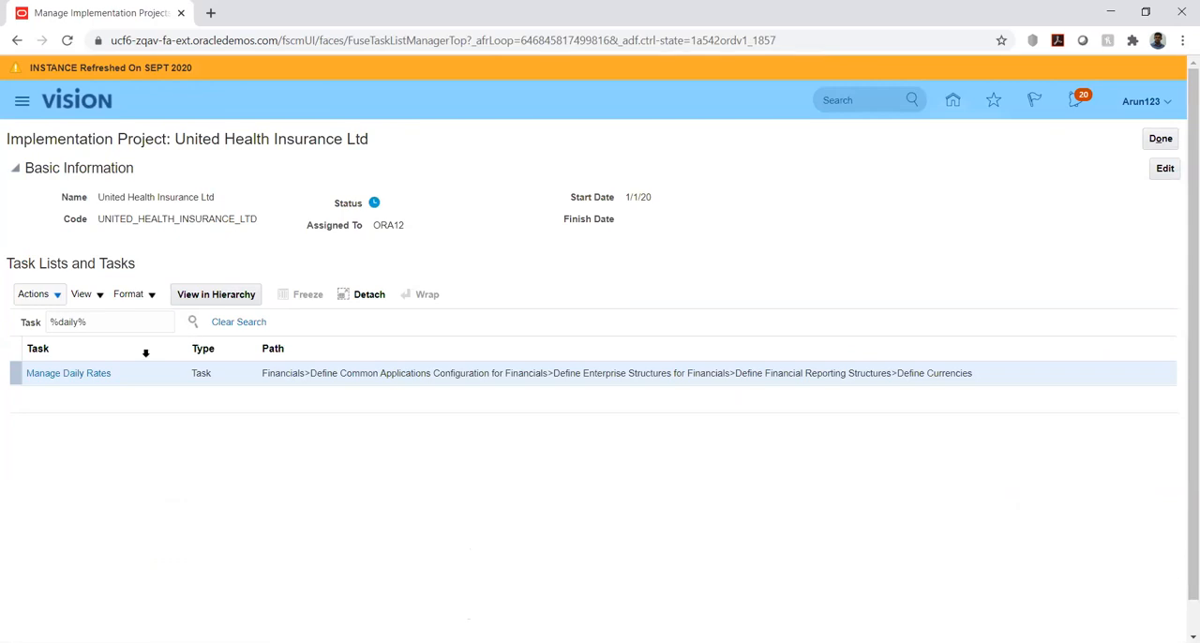
click(82, 373)
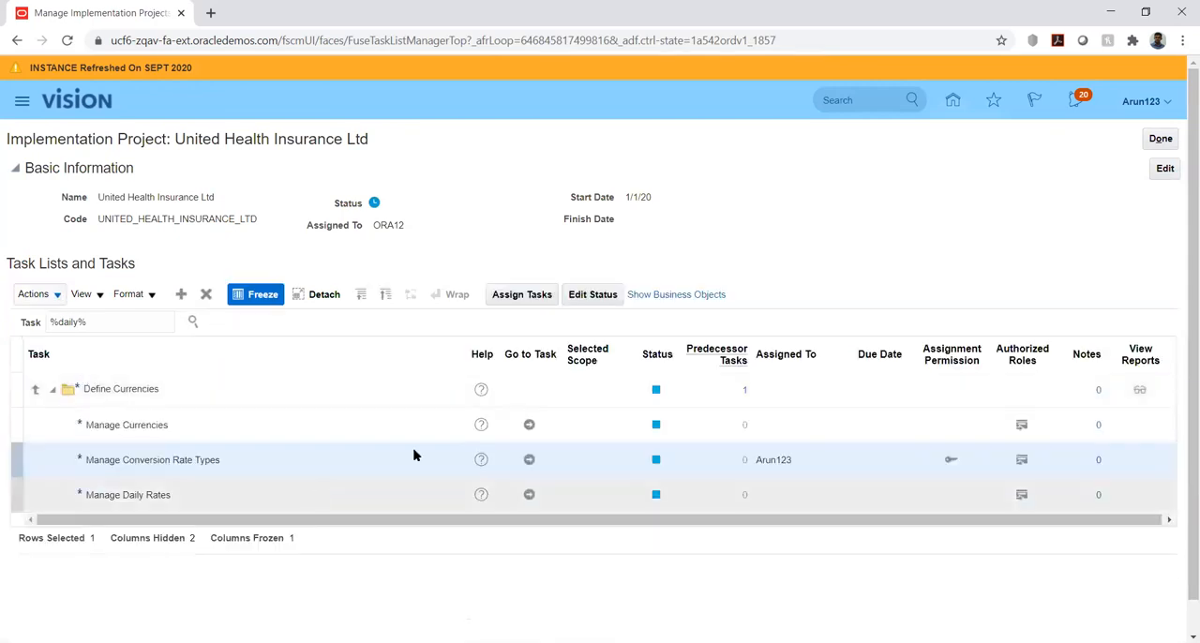
Open the daily rates through the Manage Conversion Rate Types task and set the search from USD - US Dollar to INR - Indian Rupee
click(530, 460)
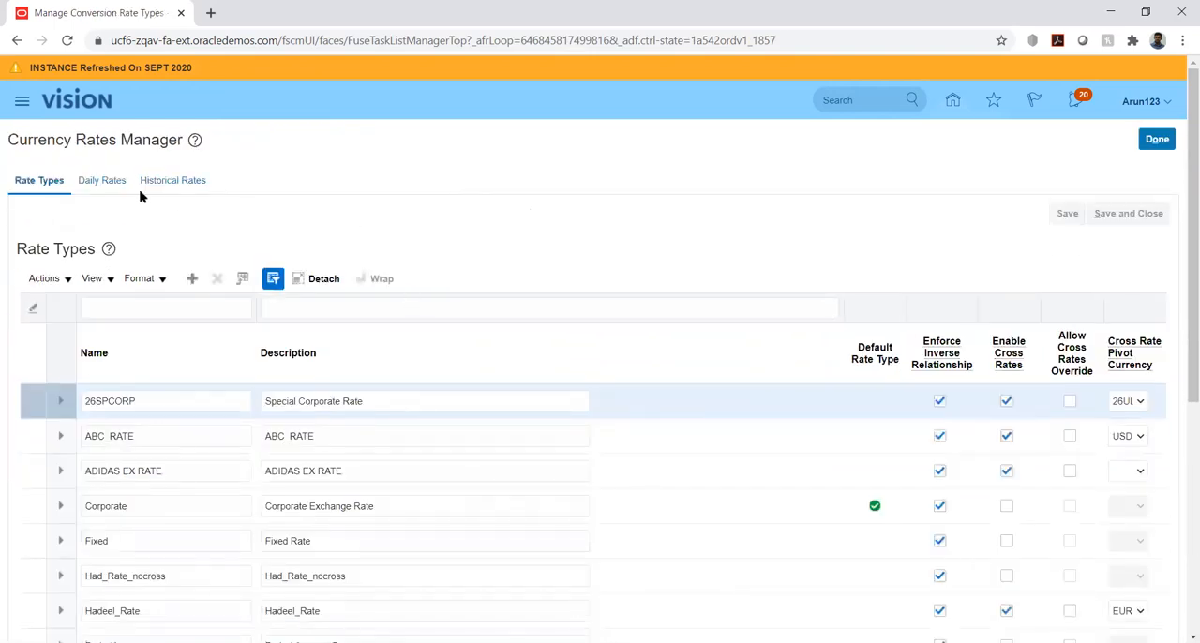
click(89, 181)
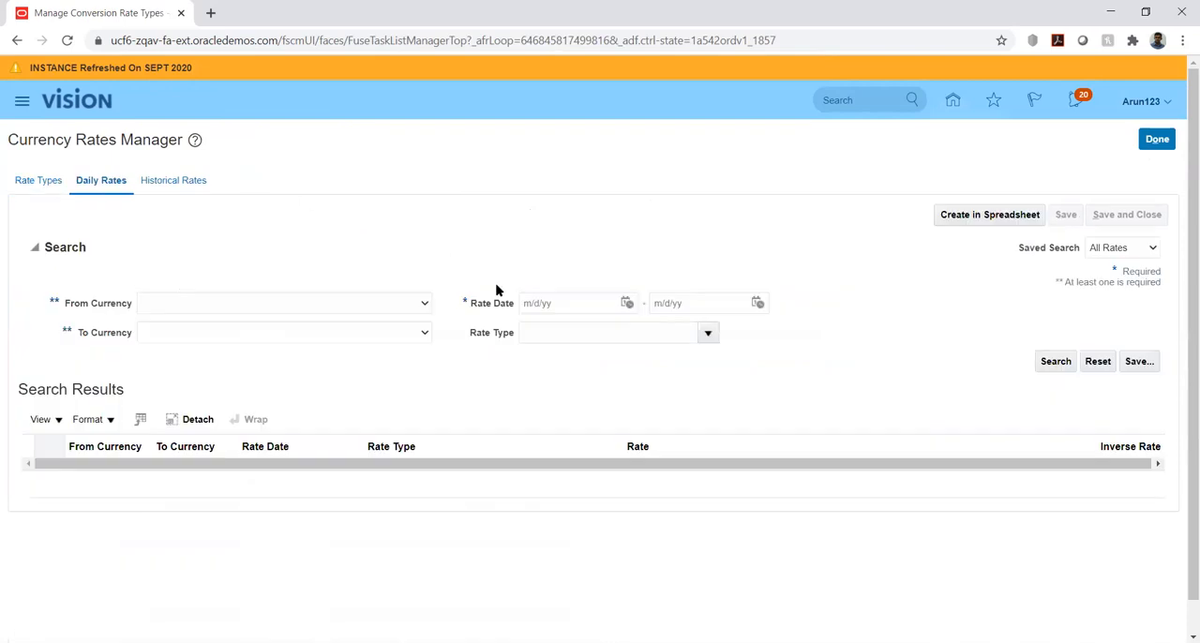
click(380, 306)
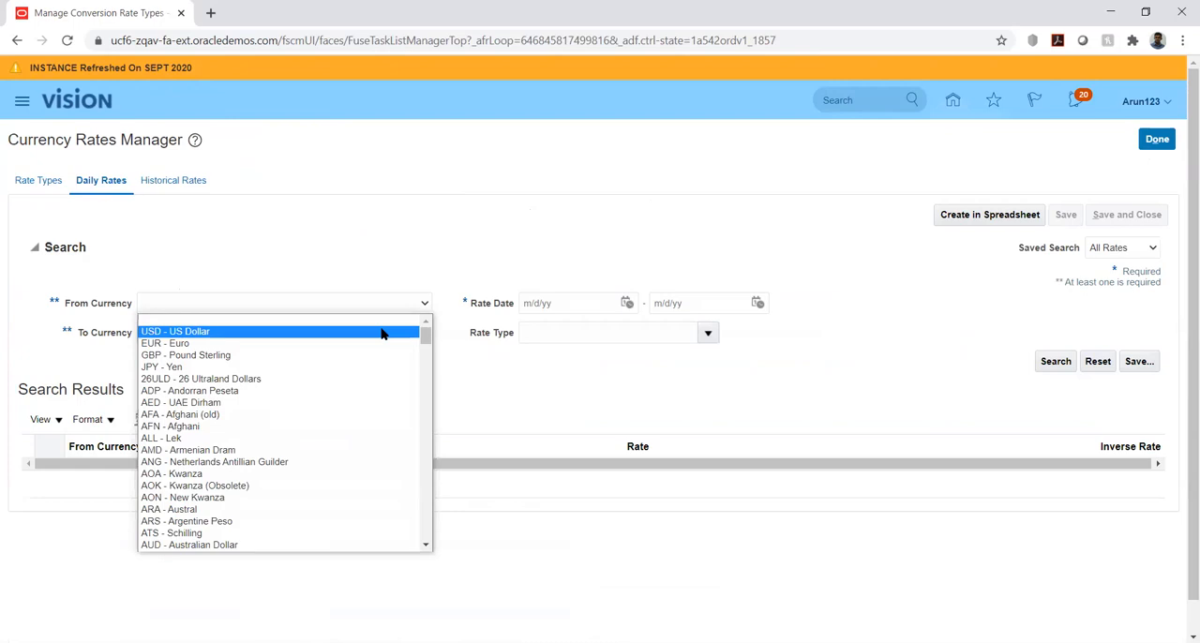
click(381, 330)
click(375, 333)
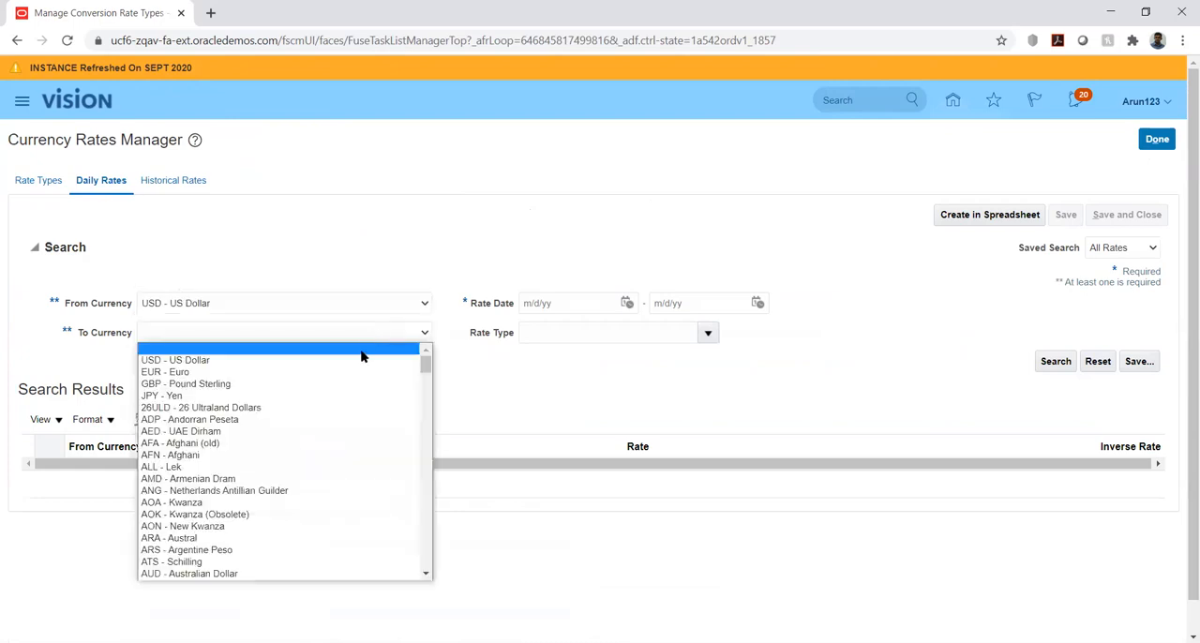
key(i)
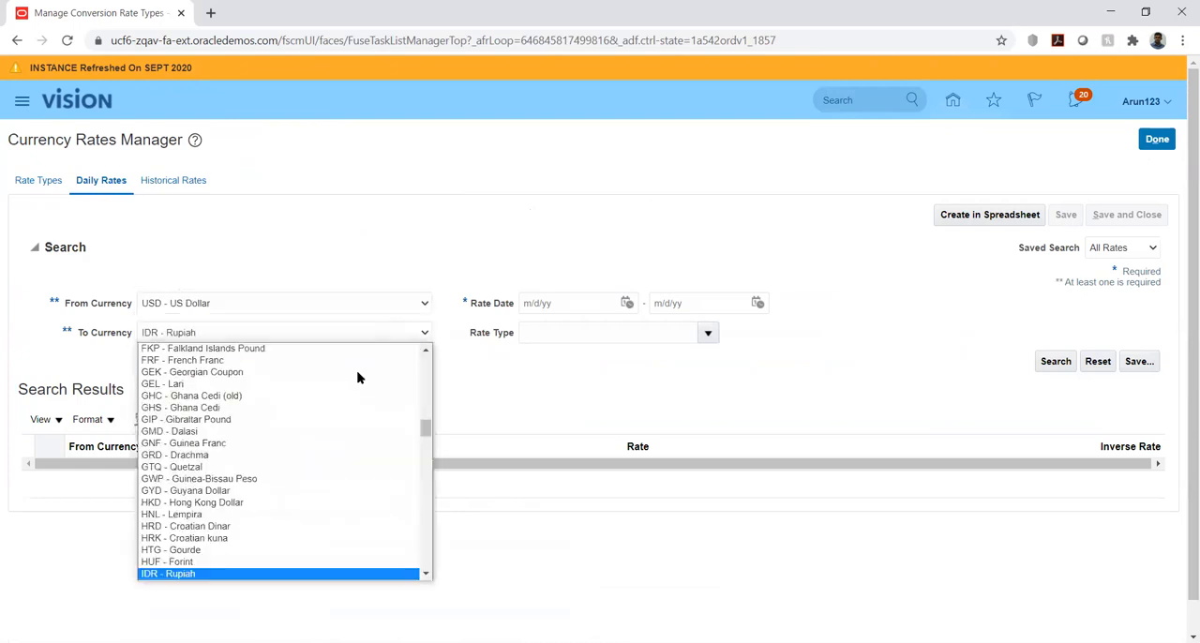
key(i)
key(i)
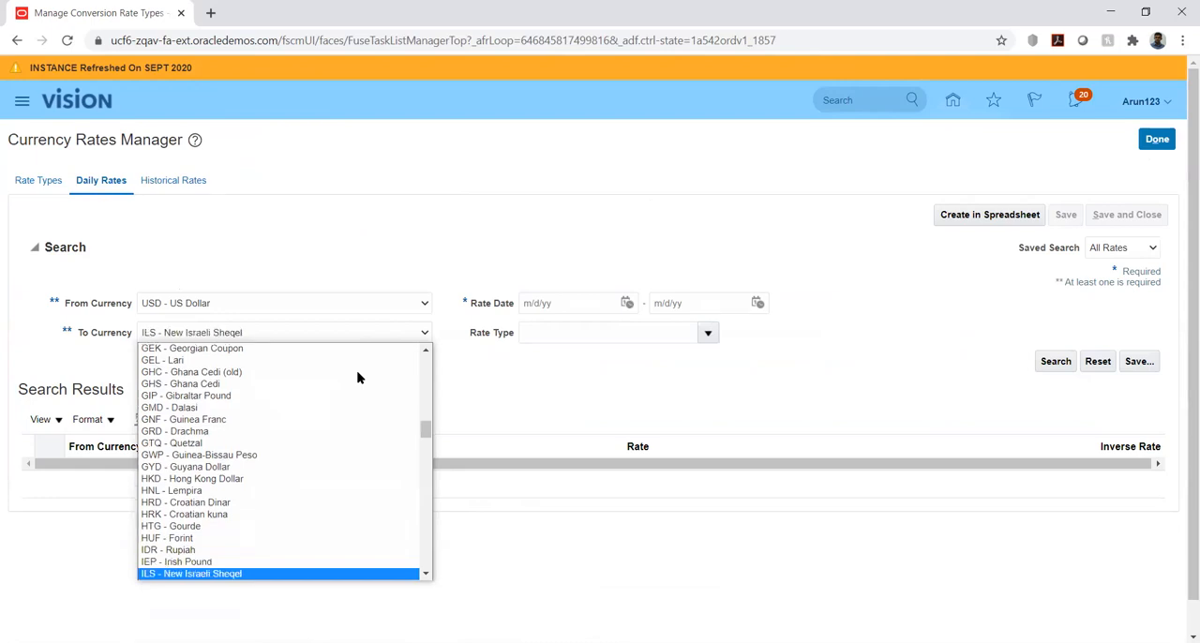
key(i)
key(Return)
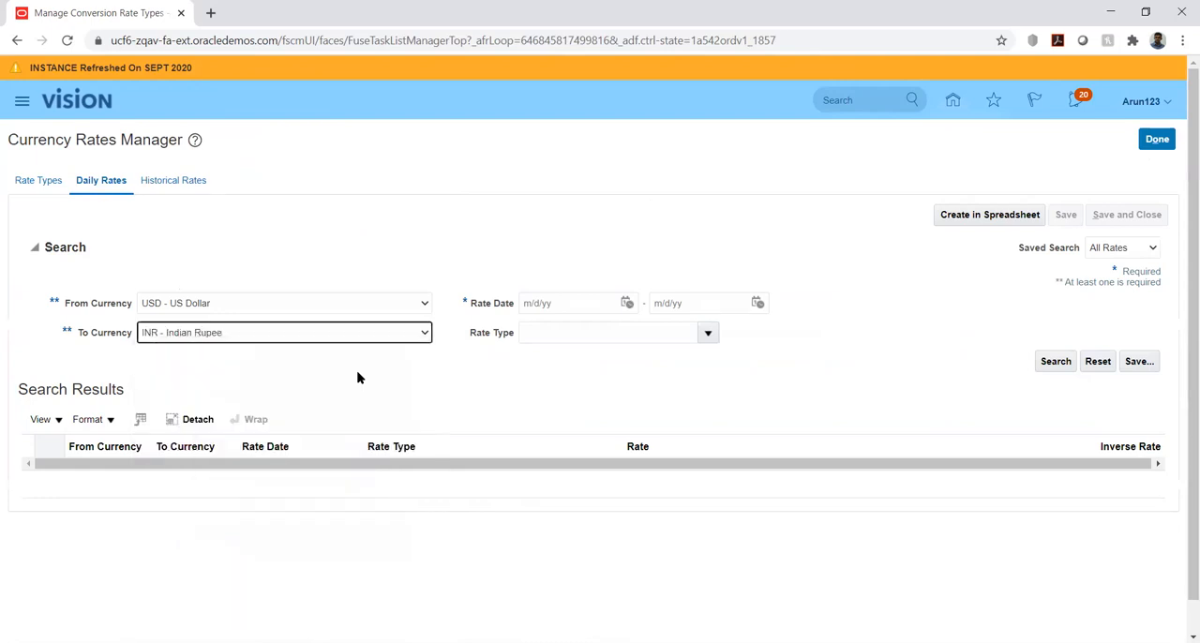
Set the rate date range from 1/1/20 to 12/1/20 and search the USD to INR daily rates
click(625, 304)
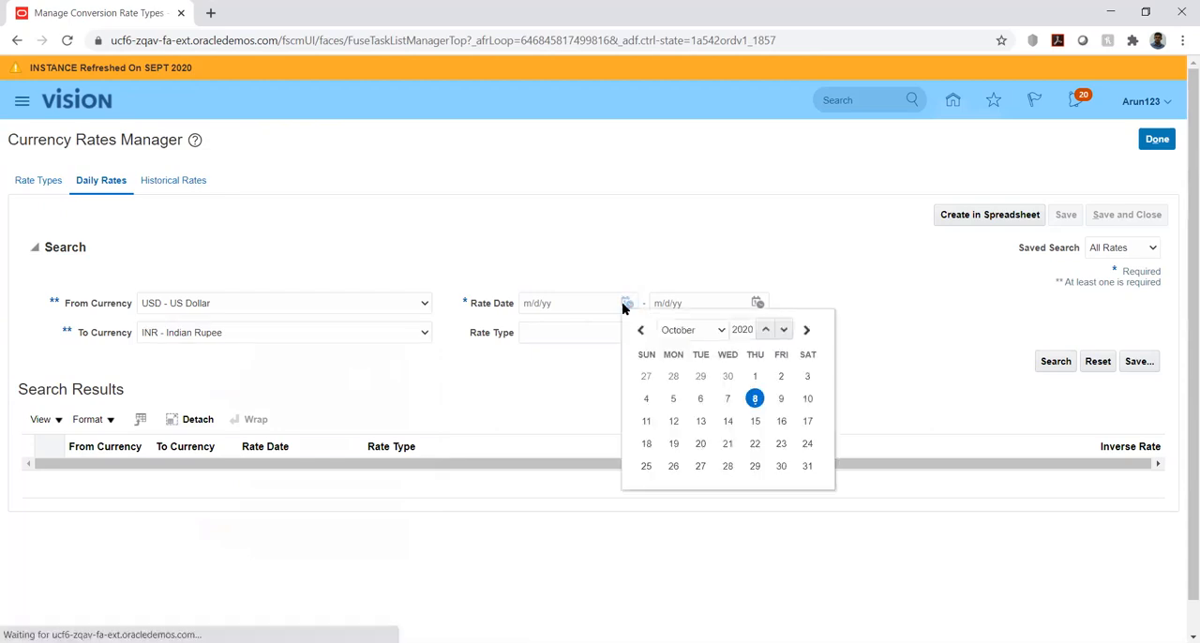
click(689, 331)
click(679, 348)
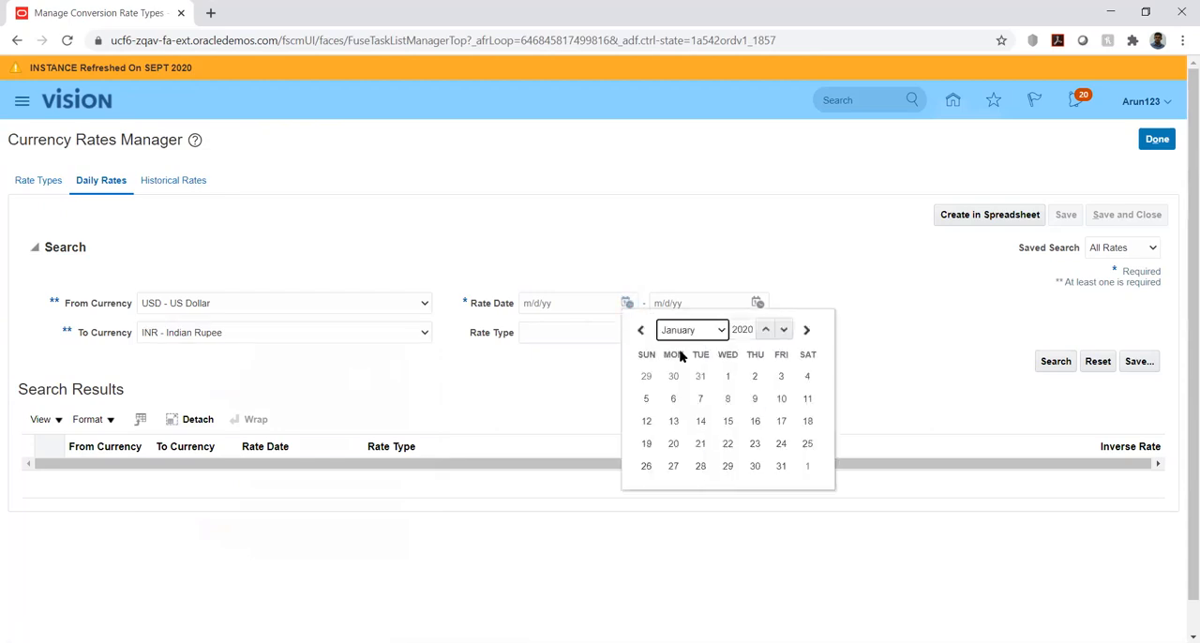
click(728, 376)
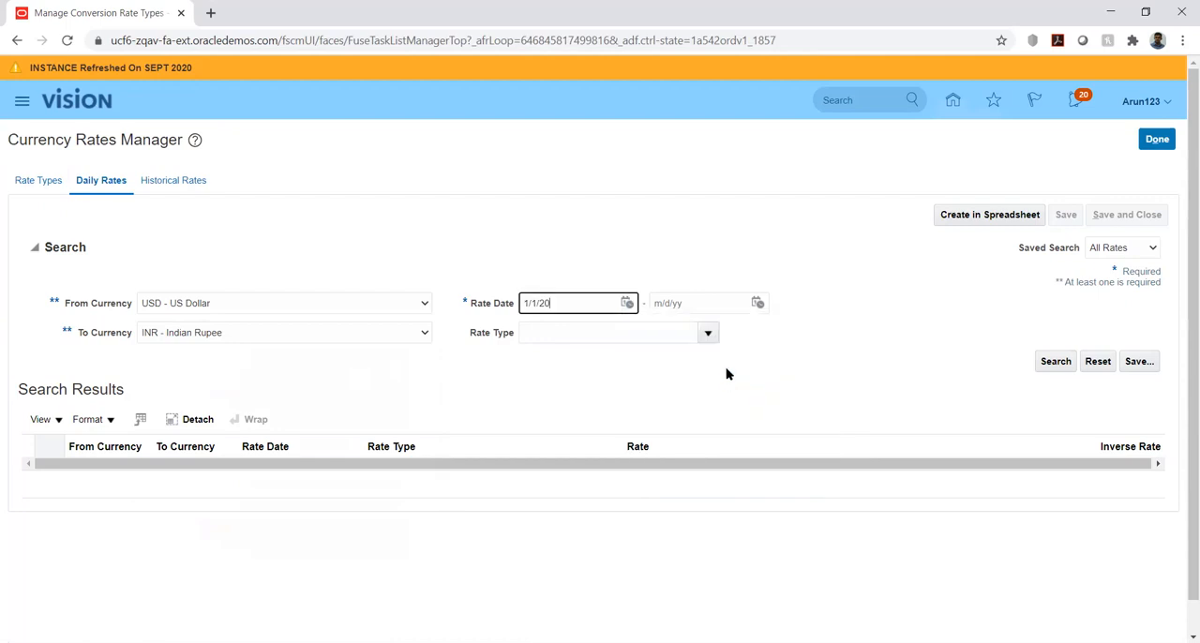
click(757, 304)
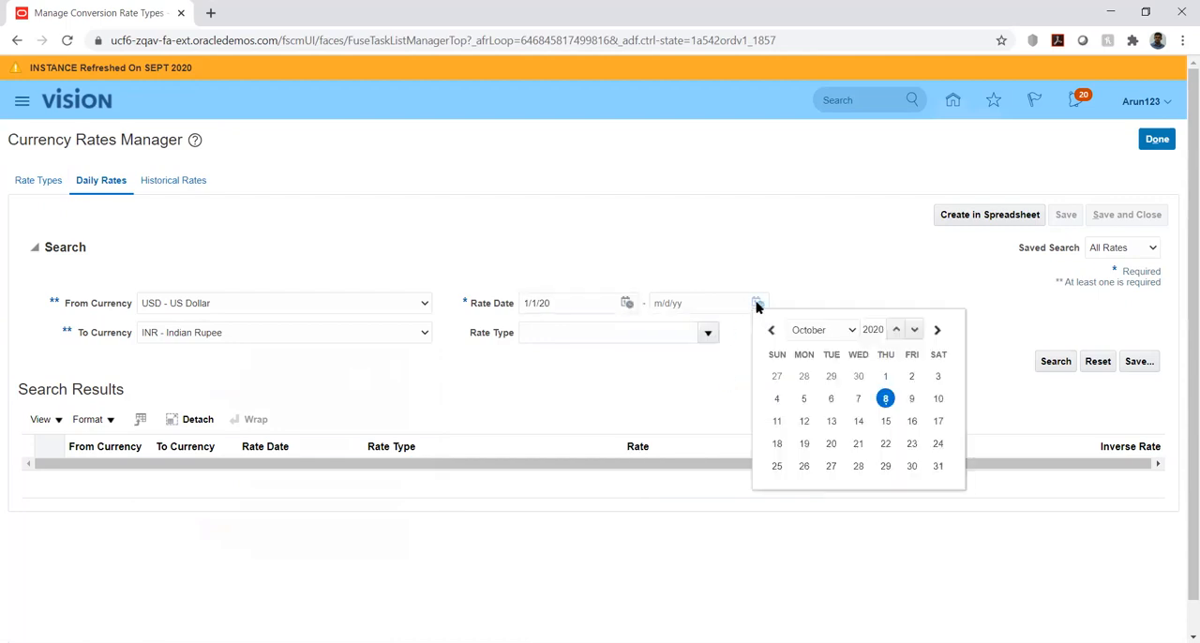
click(822, 331)
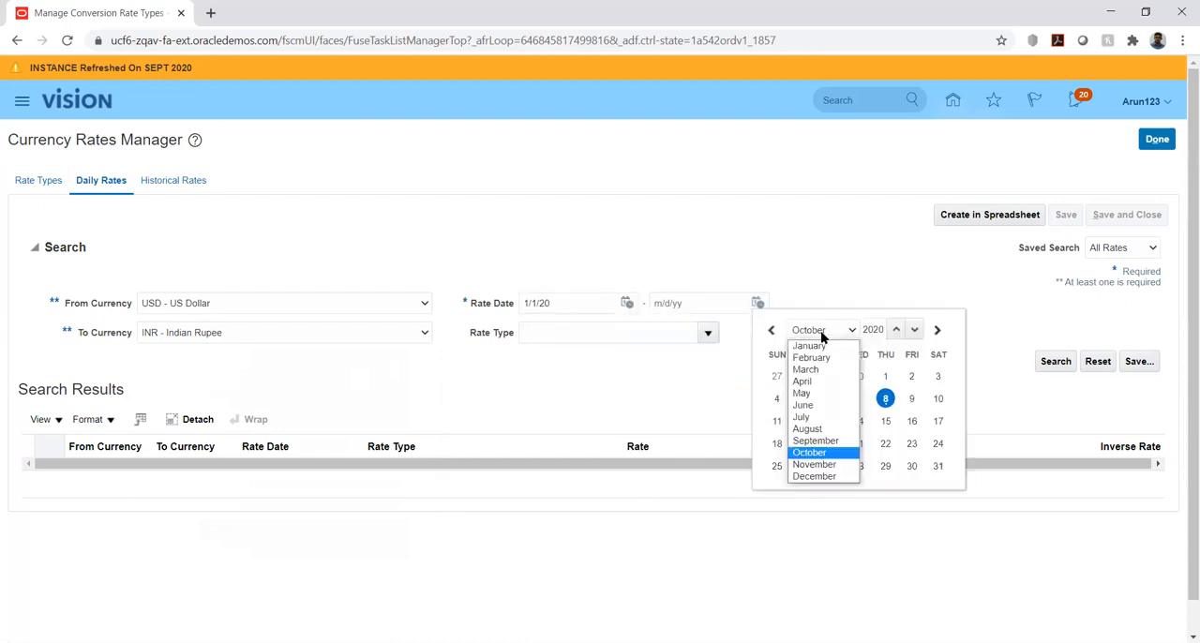
click(816, 476)
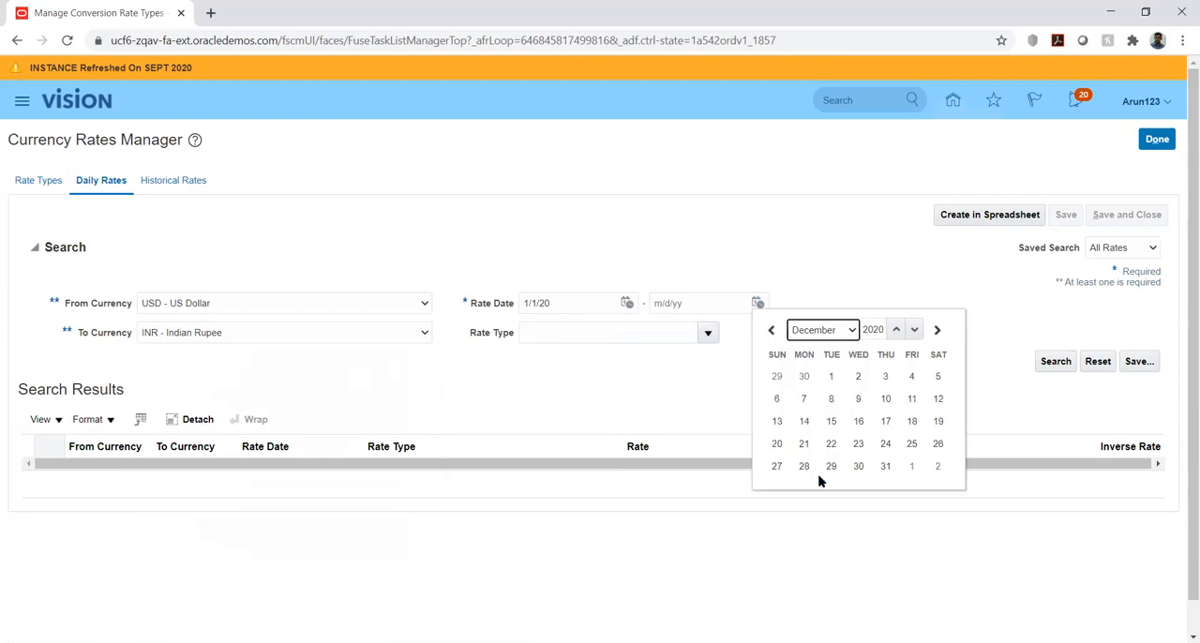
click(831, 378)
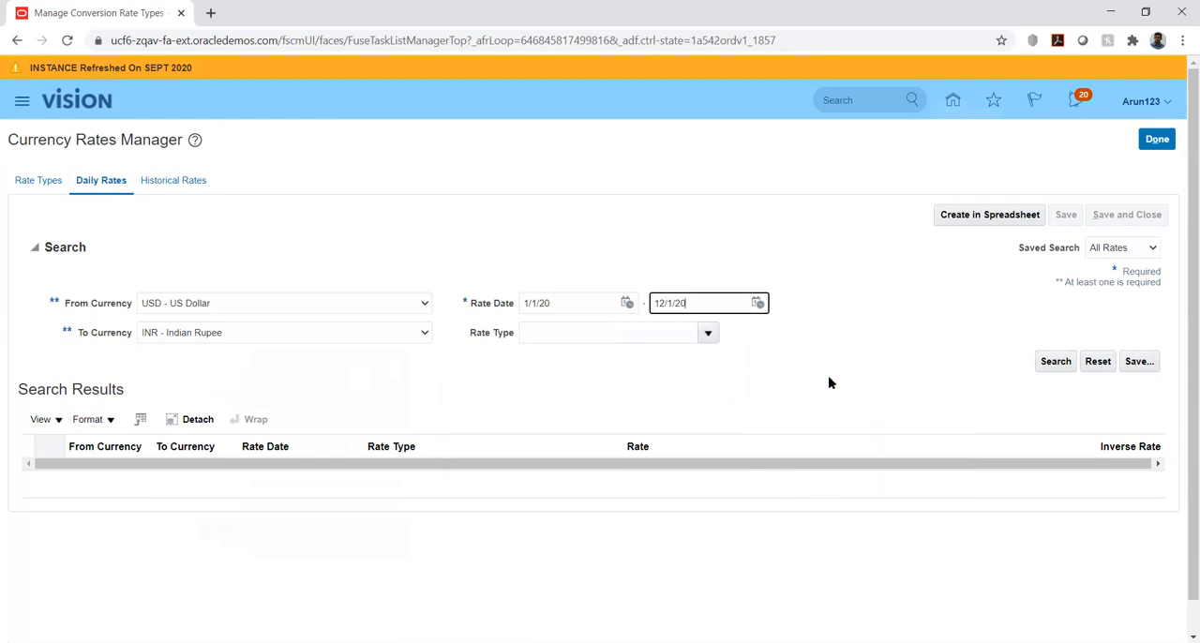
click(1049, 363)
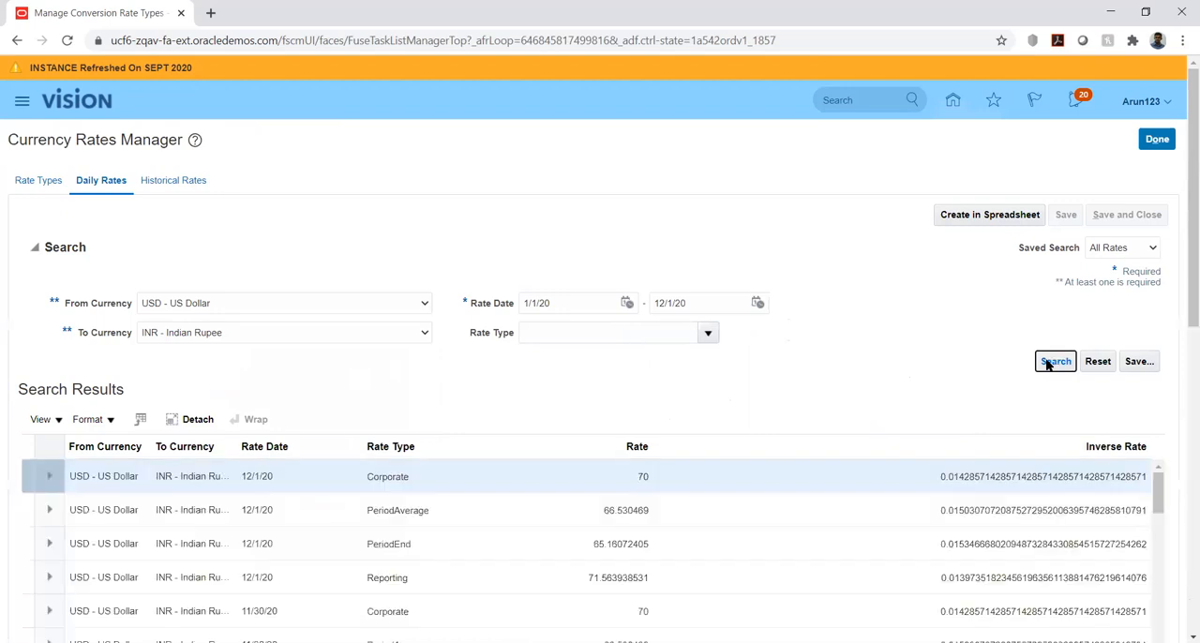
Restrict the daily rates search to the Corporate rate type and run it again
click(769, 232)
click(709, 338)
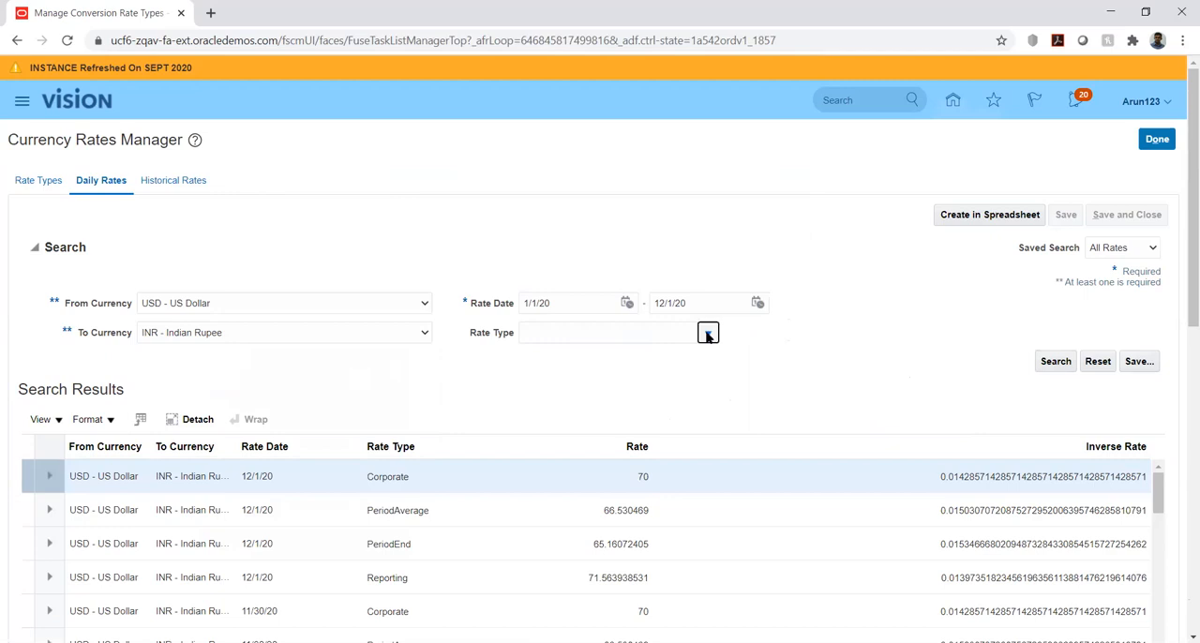
click(706, 335)
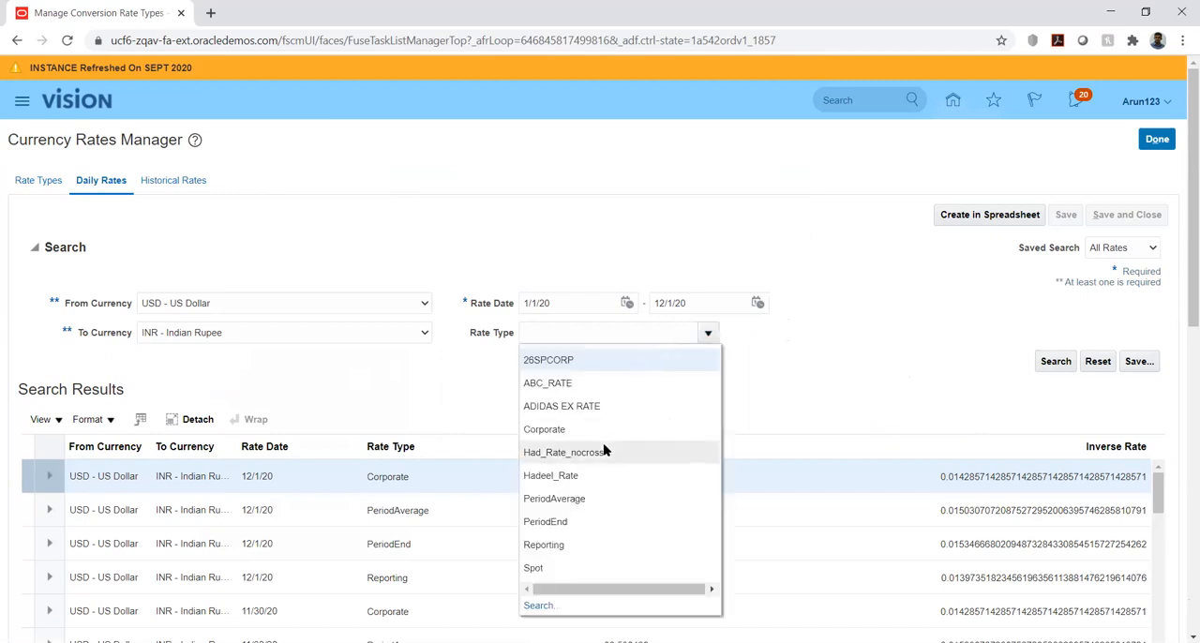
click(588, 434)
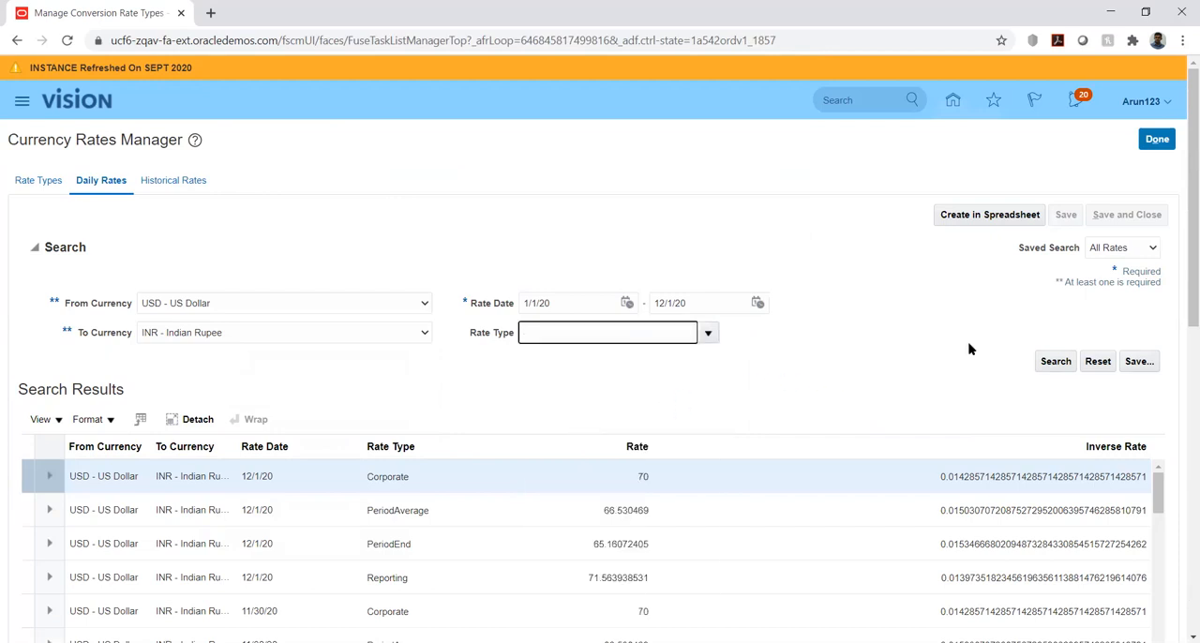
click(1052, 364)
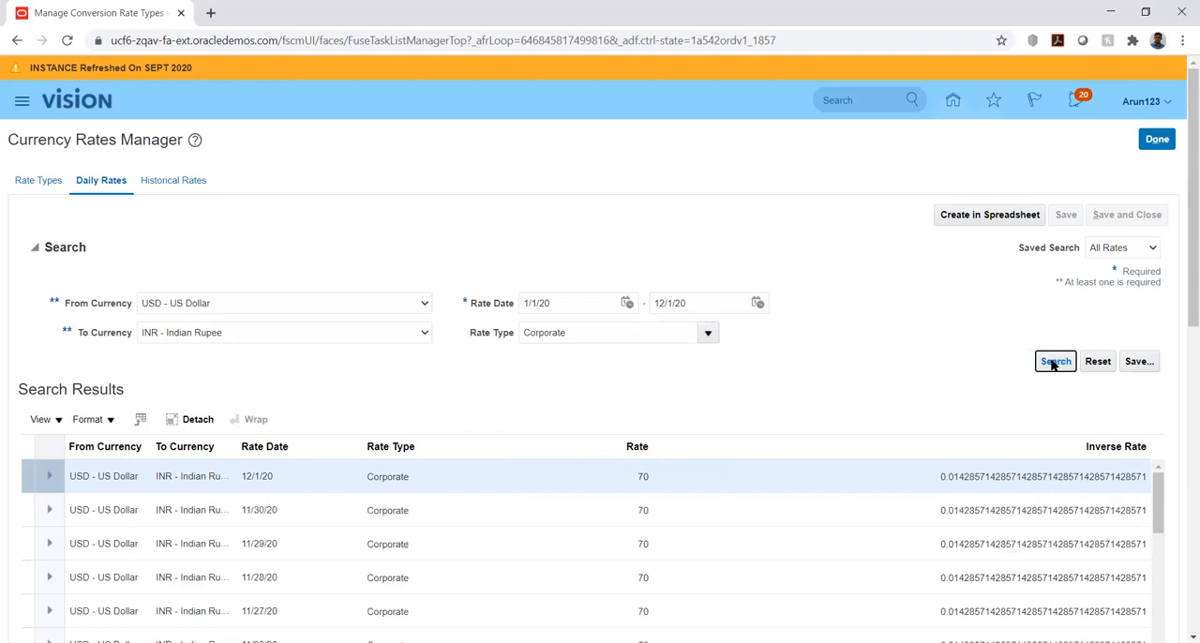
click(1052, 363)
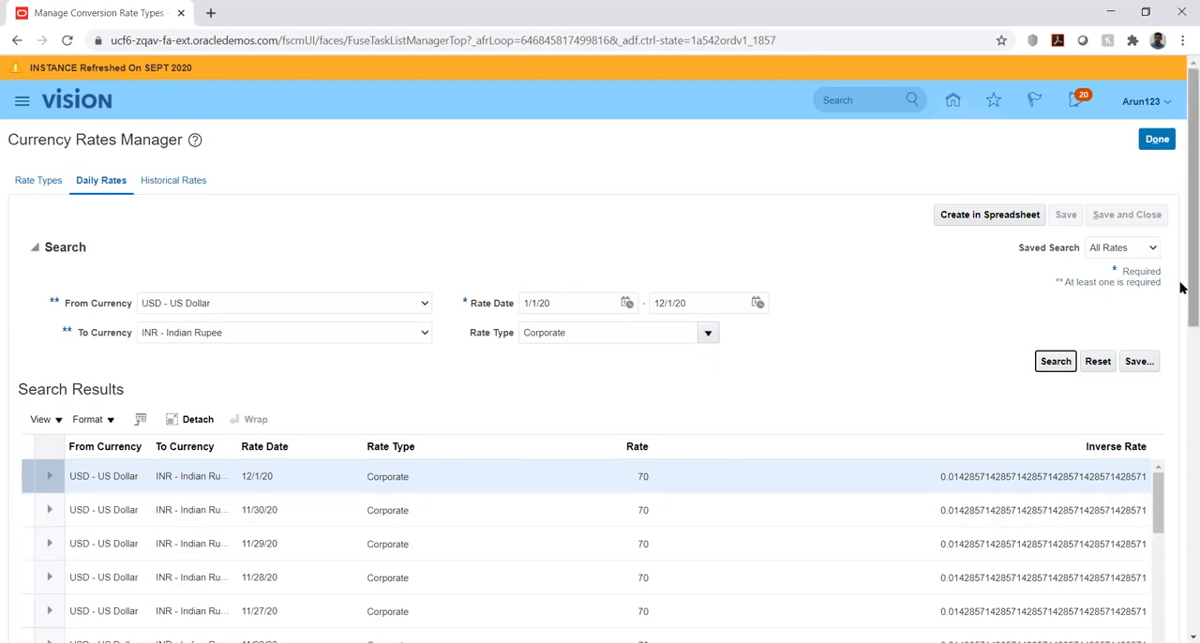
mouse_move(1181, 288)
mouse_down()
mouse_move(1160, 573)
mouse_move(1177, 527)
mouse_move(1183, 274)
mouse_up()
Leave the Currency Rates Manager, return to the home page and start a new journal in General Accounting
click(1153, 141)
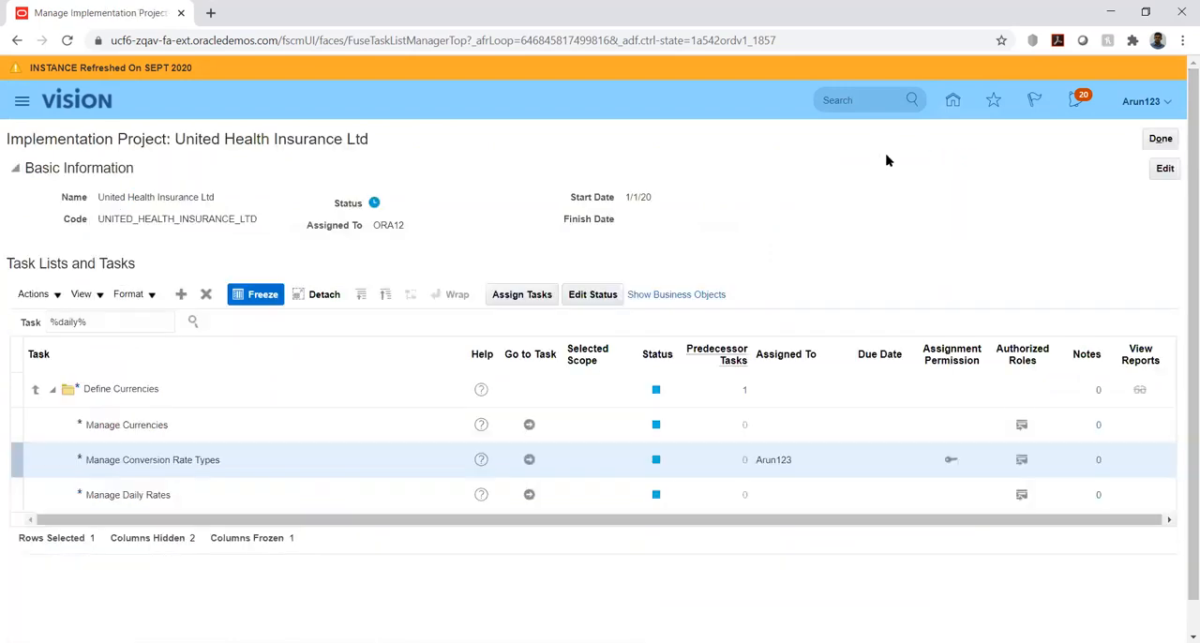
click(947, 98)
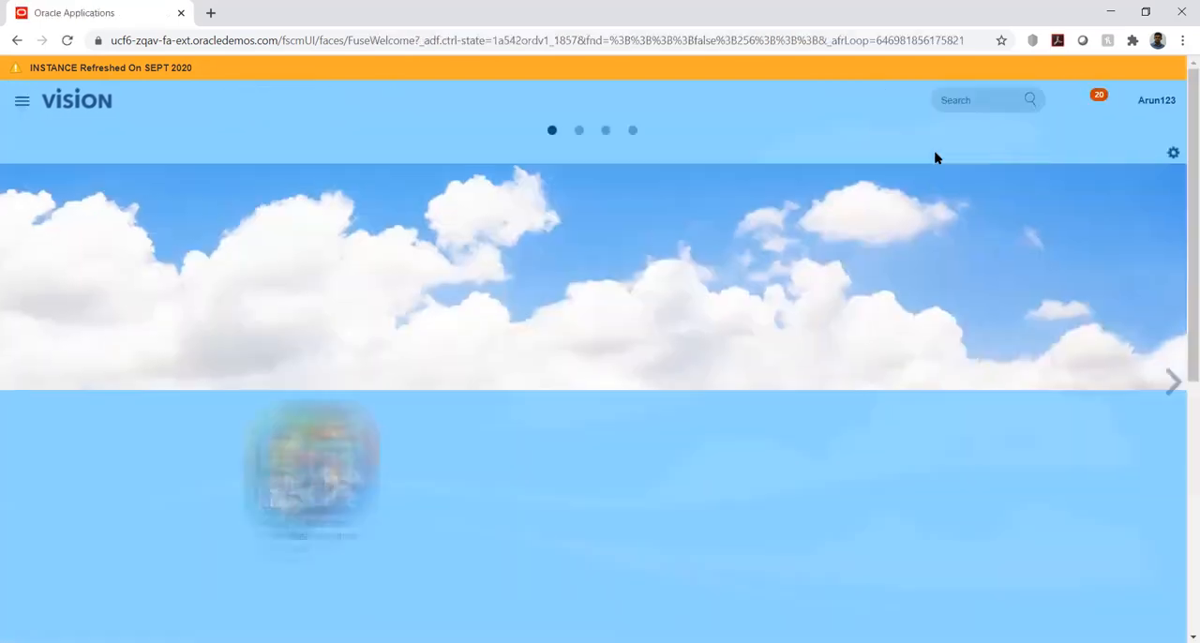
drag(1181, 283, 1182, 529)
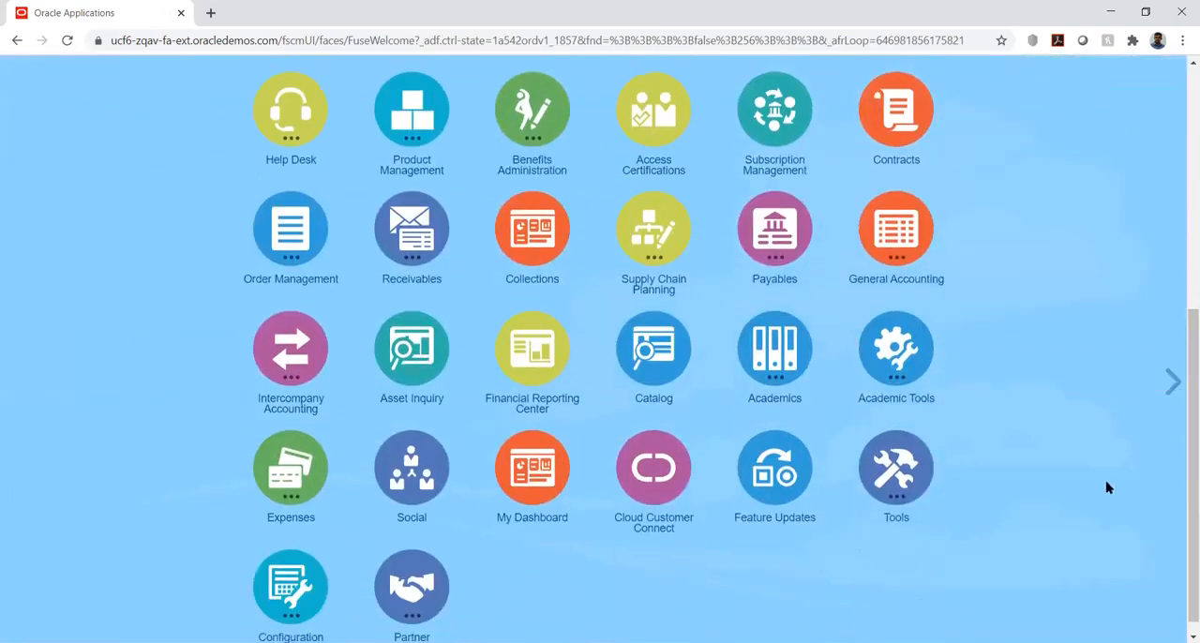
click(911, 234)
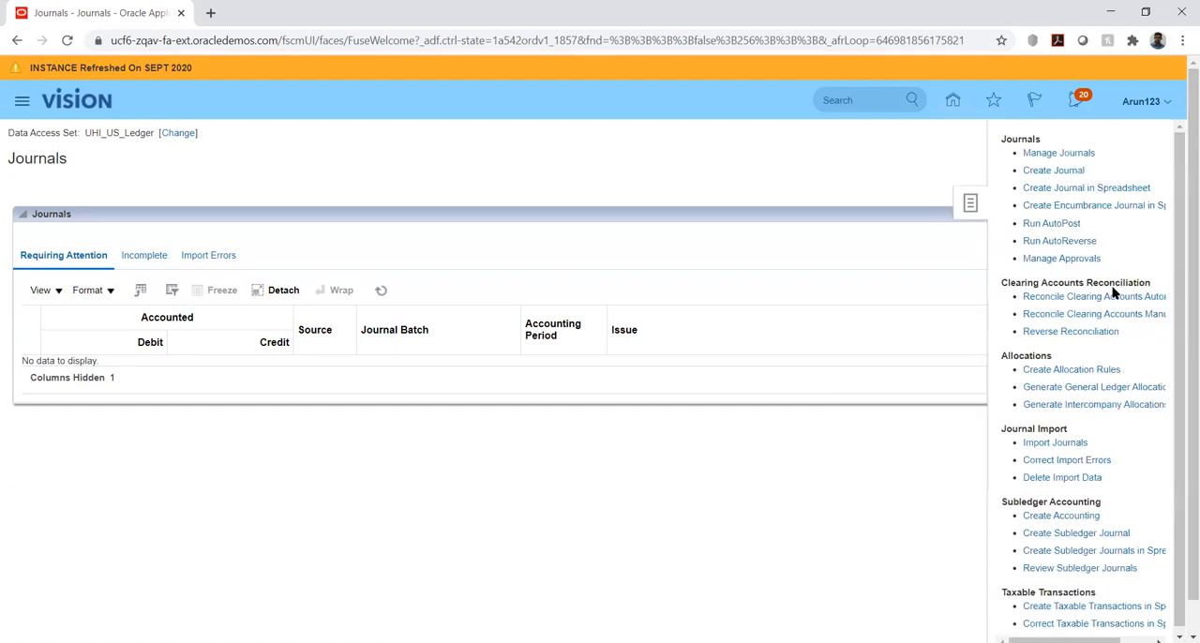
click(1053, 169)
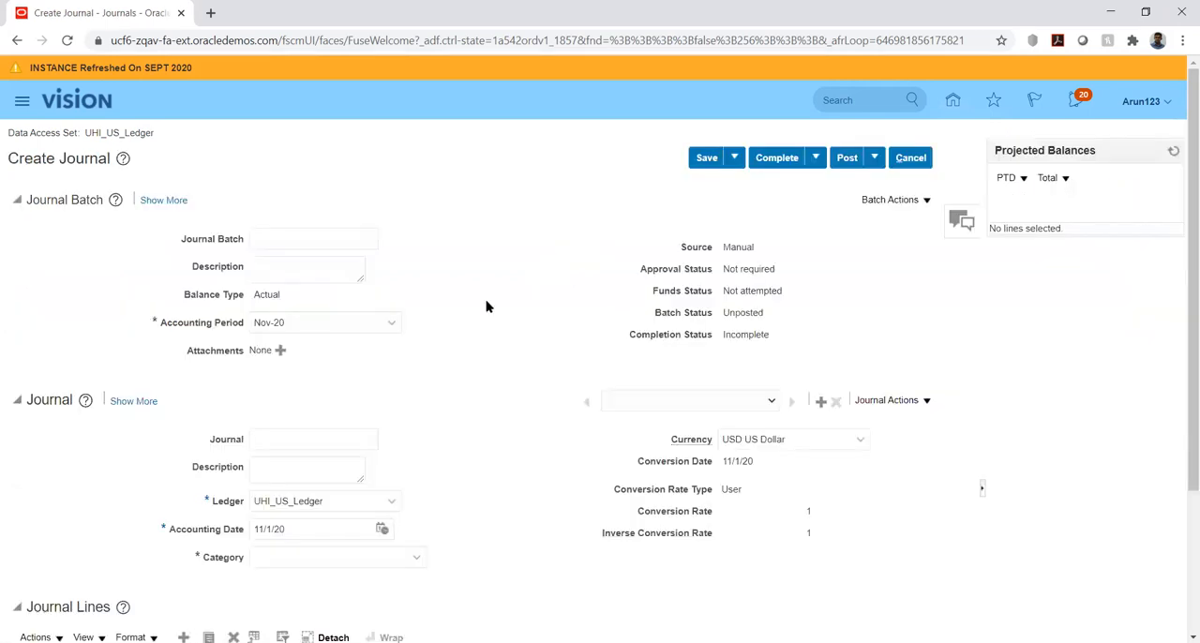
Name both the journal batch and the journal UHI_FC_JV
click(317, 236)
text(FC_JV)
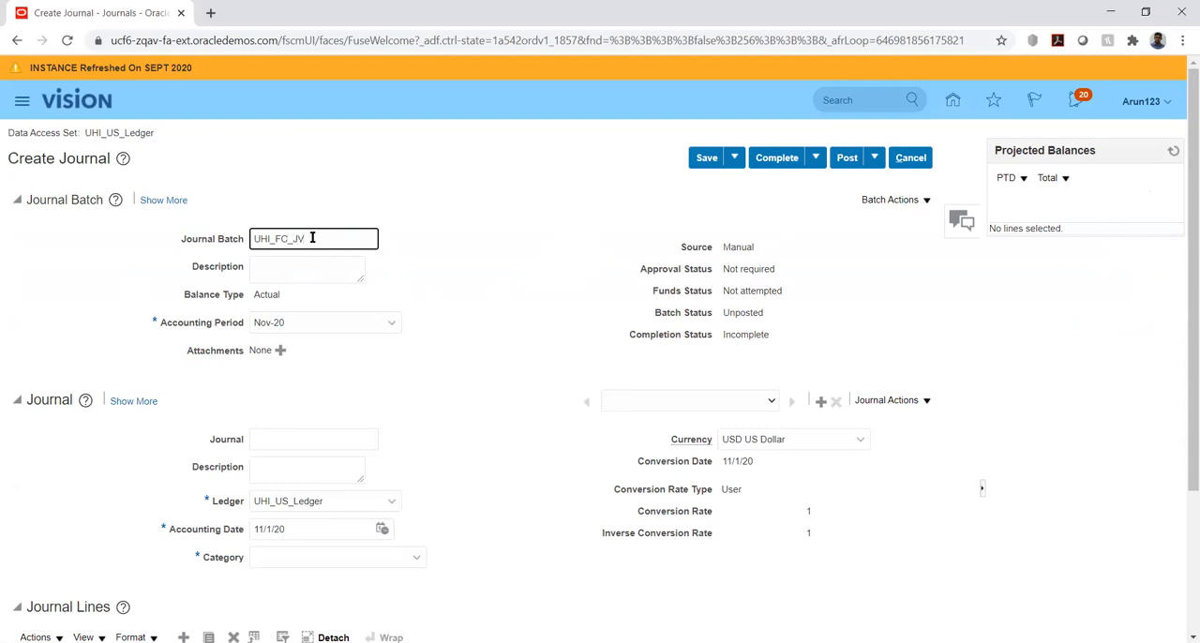
double_click(312, 238)
key(ctrl+c)
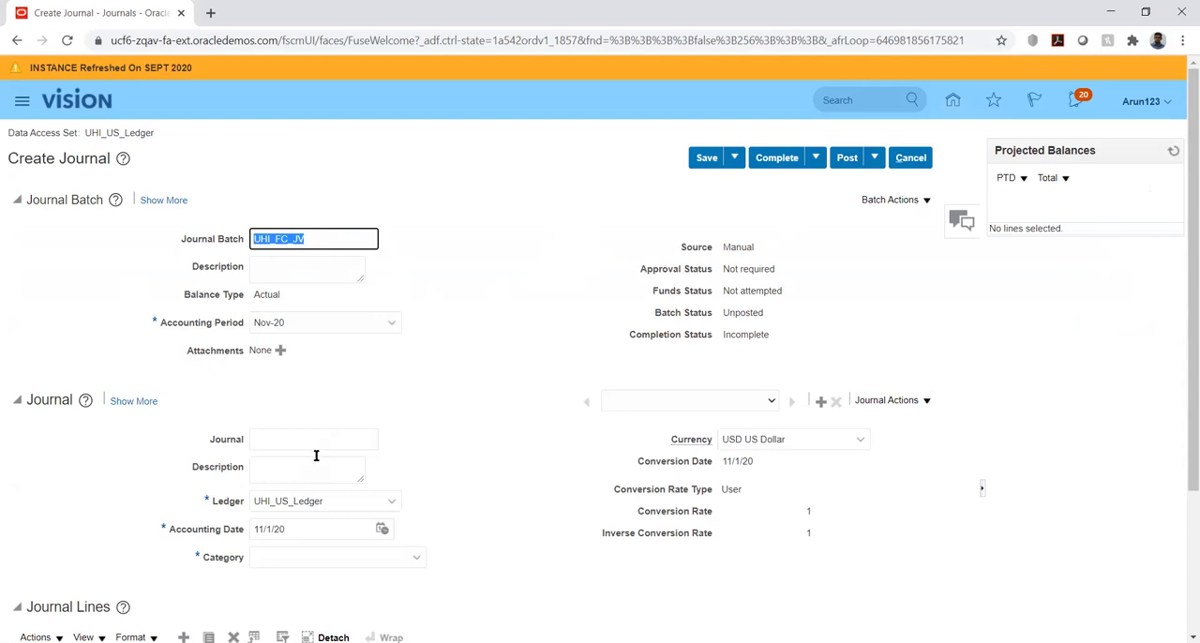
click(298, 430)
key(ctrl+v)
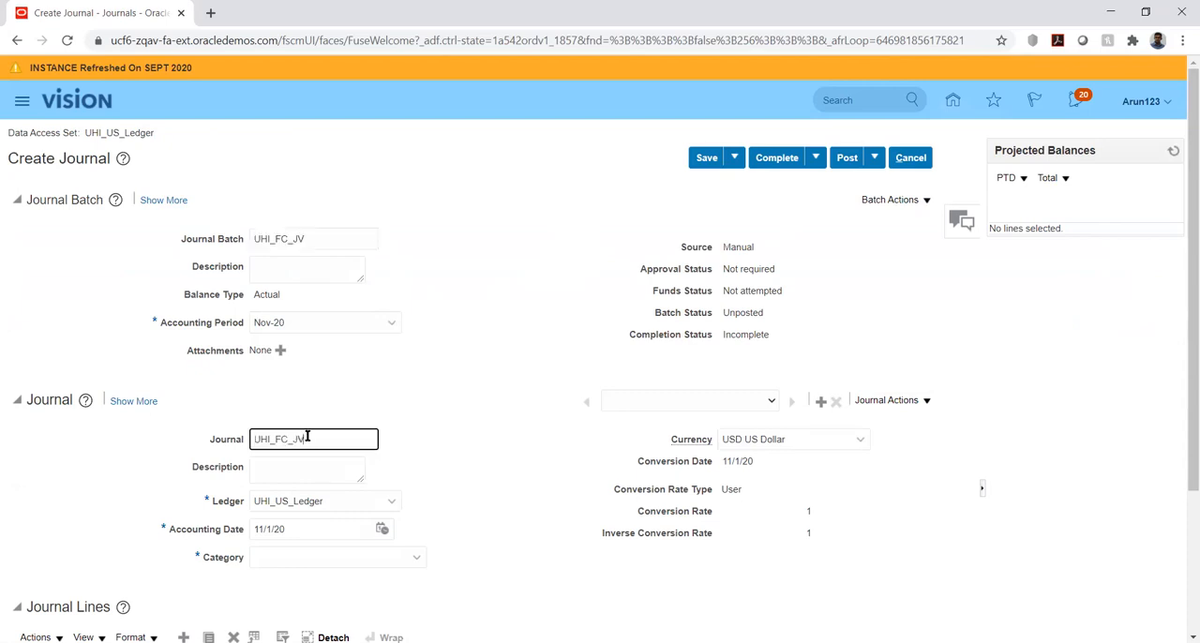
click(465, 345)
Set the journal's category to Adjustment
scroll(497, 252, down, 2)
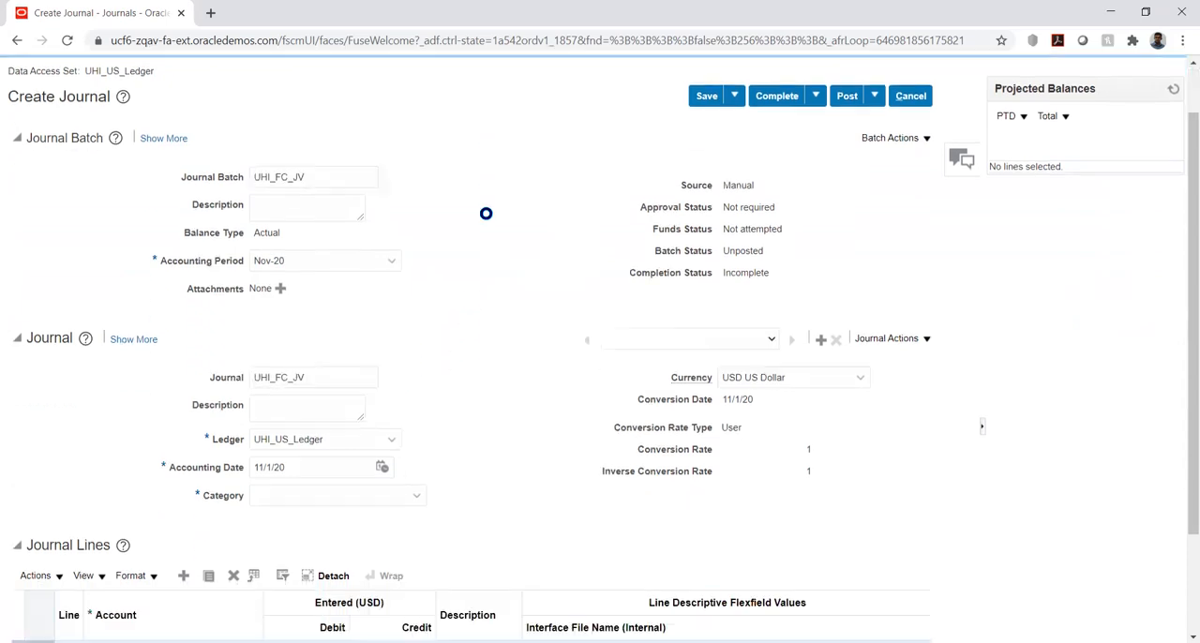
click(373, 401)
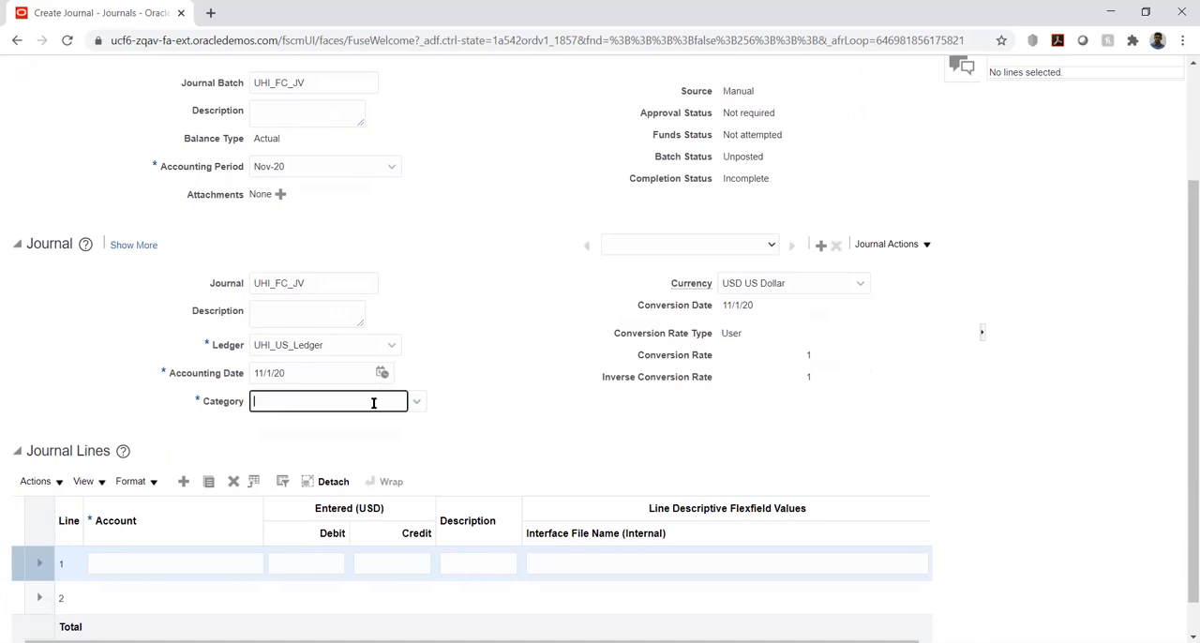
text(adj)
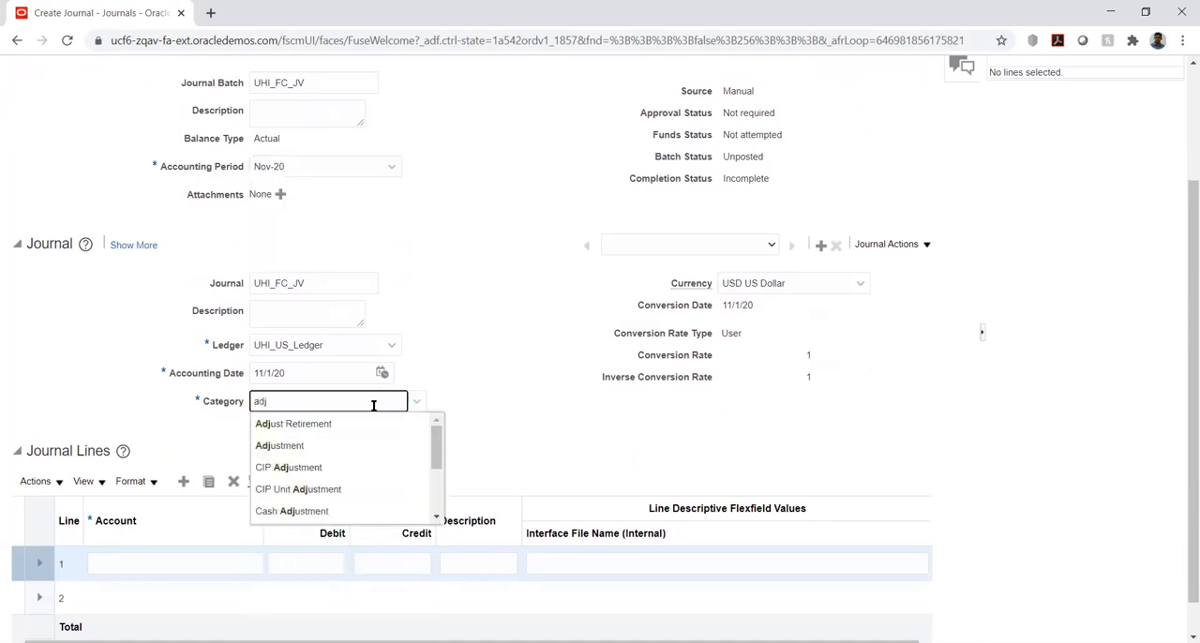
click(325, 446)
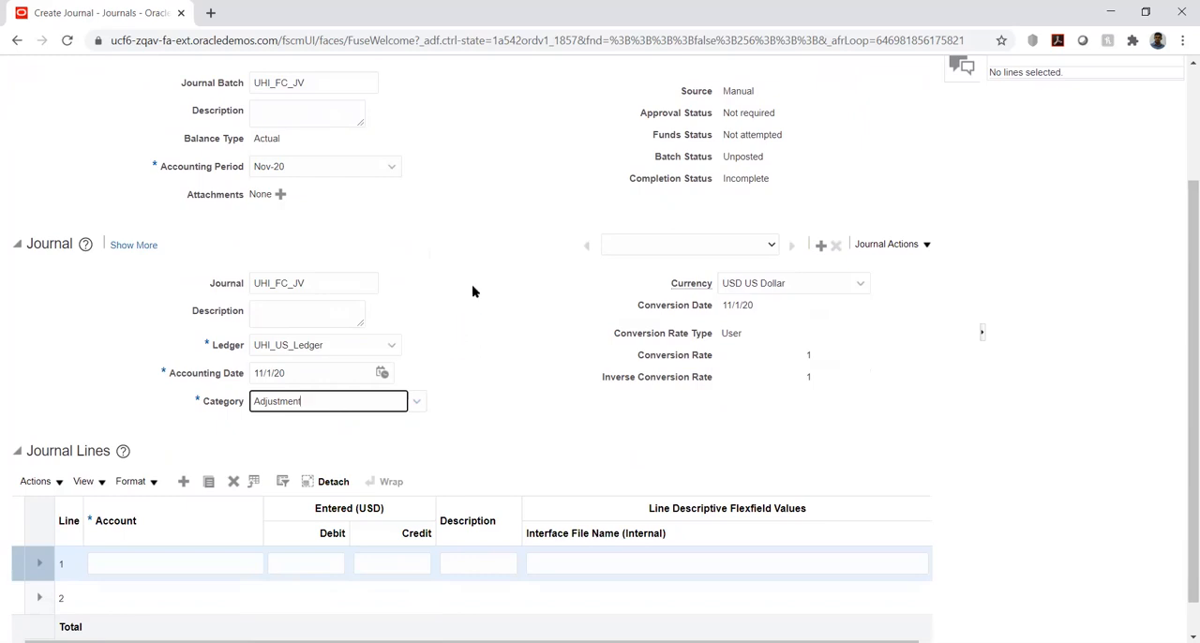
click(517, 249)
Open the account selection for journal line 1 and set UHI_COMP to 1000 (Health Insurance) and UHI_DEPT to 100 (Finance)
scroll(482, 238, down, 1)
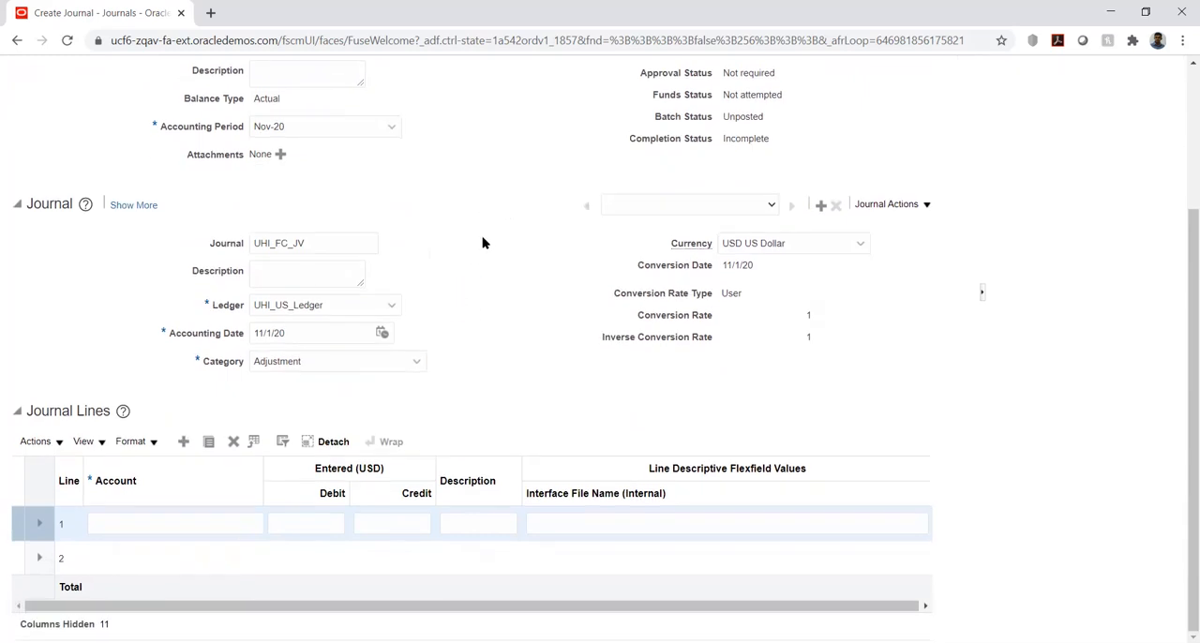
click(111, 524)
key(Tab)
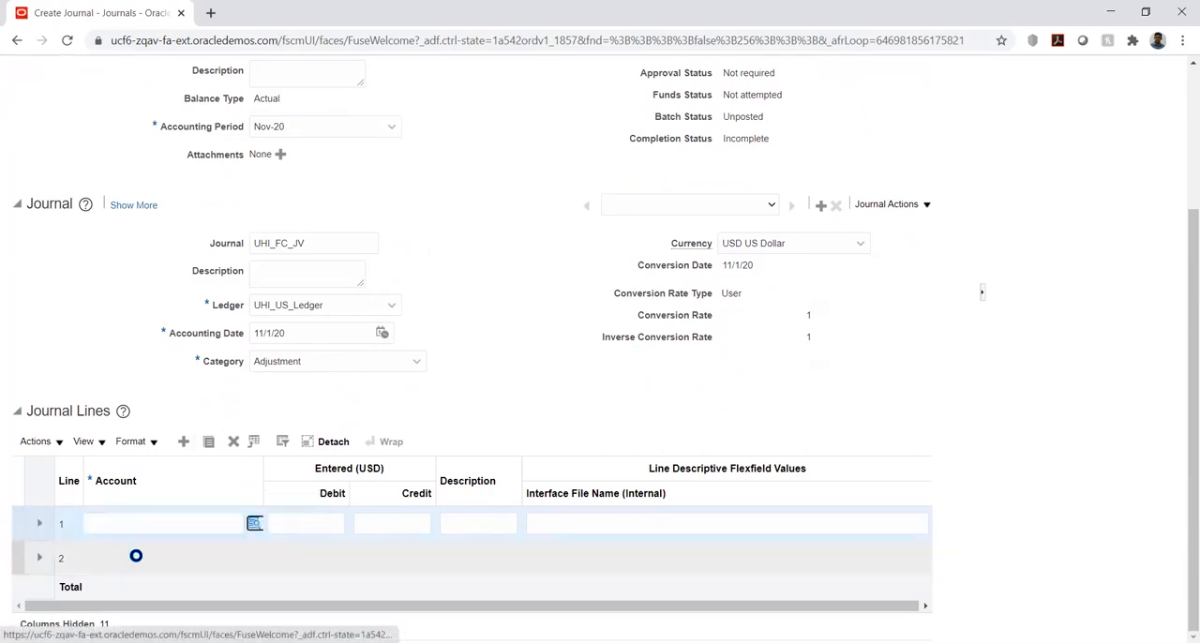
click(251, 524)
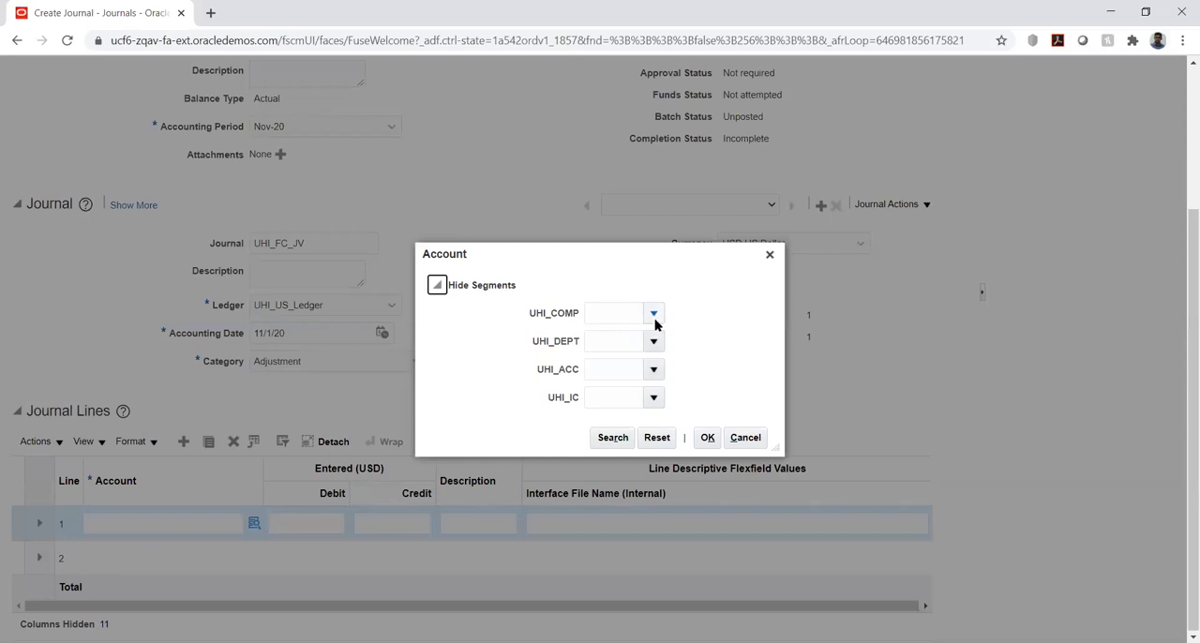
click(655, 314)
click(651, 336)
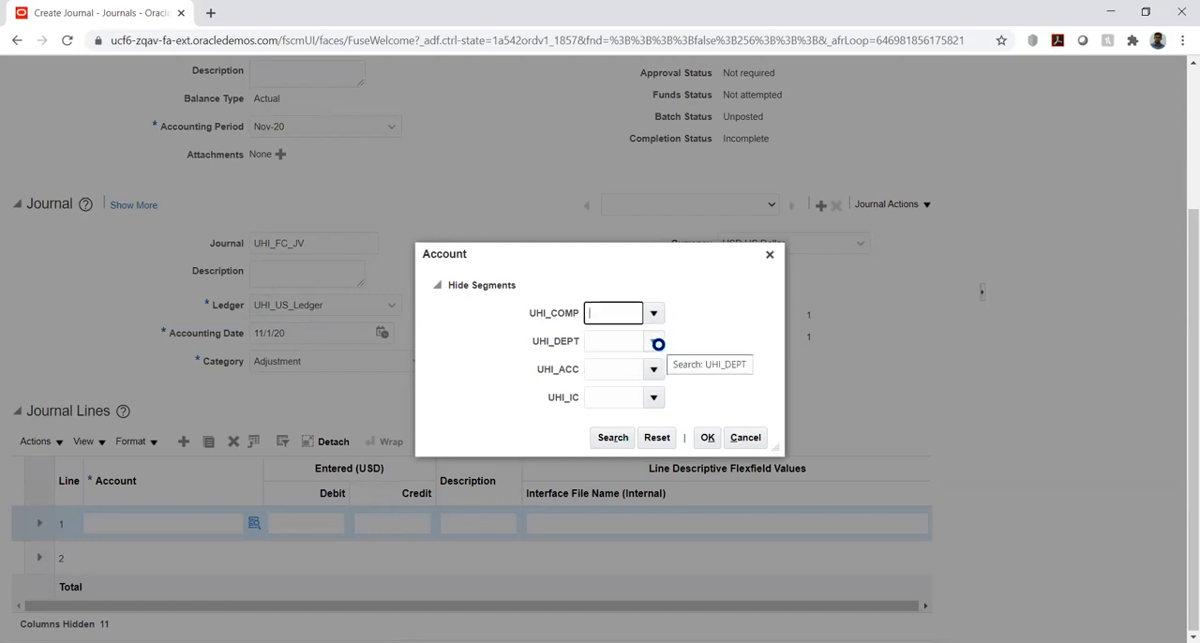
click(654, 343)
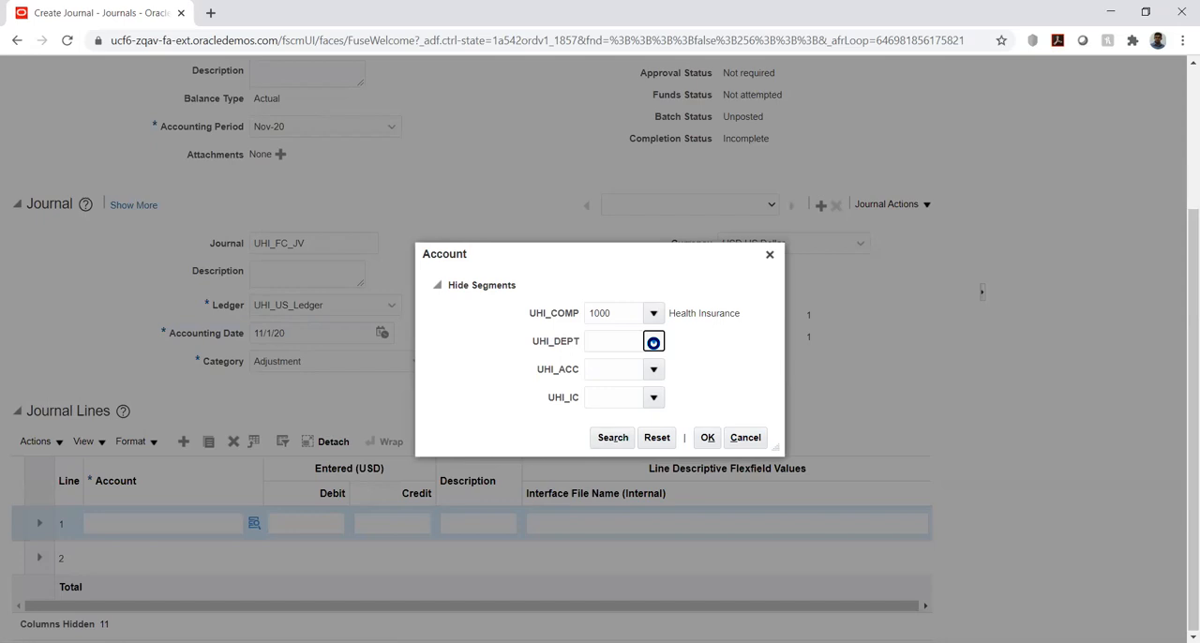
click(650, 366)
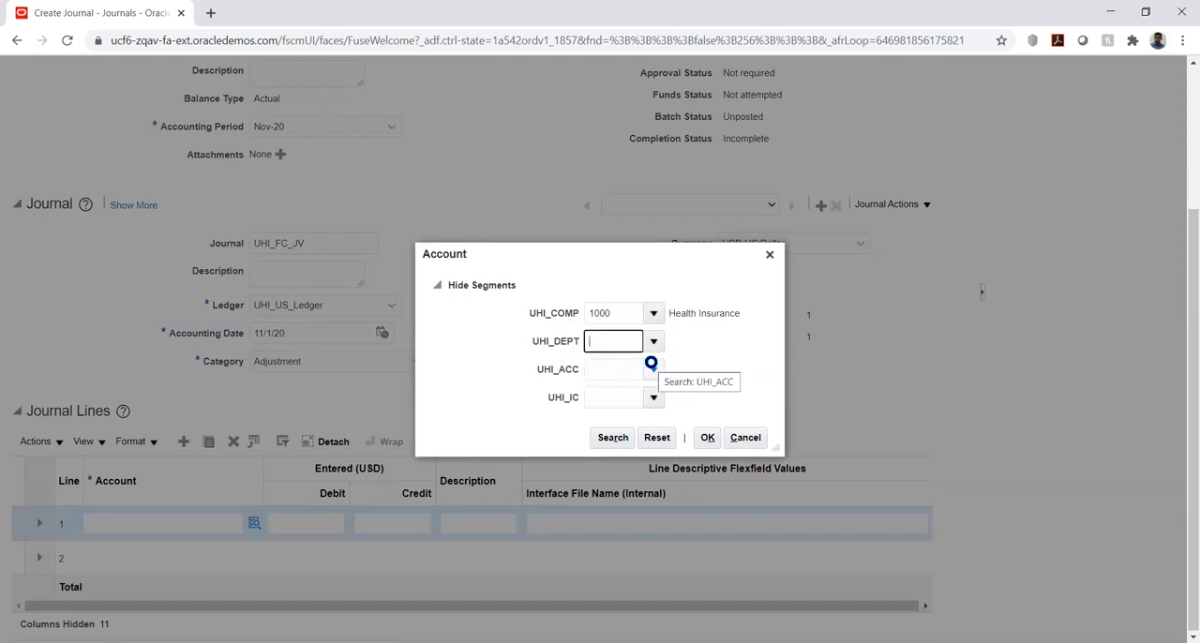
Search the UHI_ACC values for descriptions matching %expen% and choose 2385 (Accrued Expenses) for journal line 1
click(654, 369)
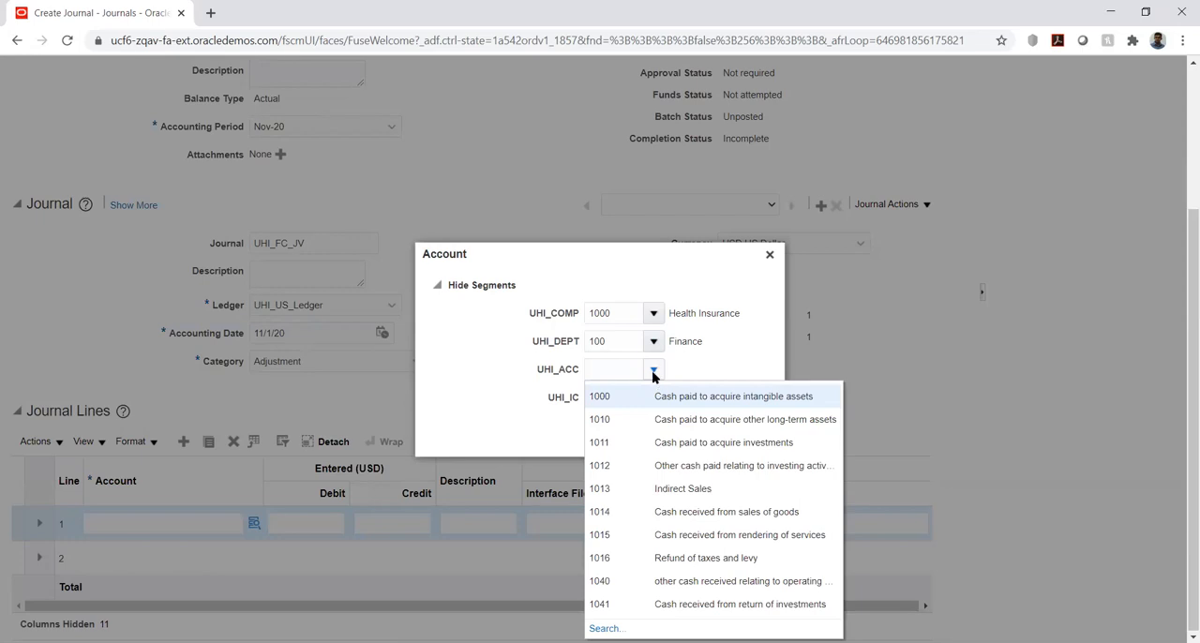
click(608, 628)
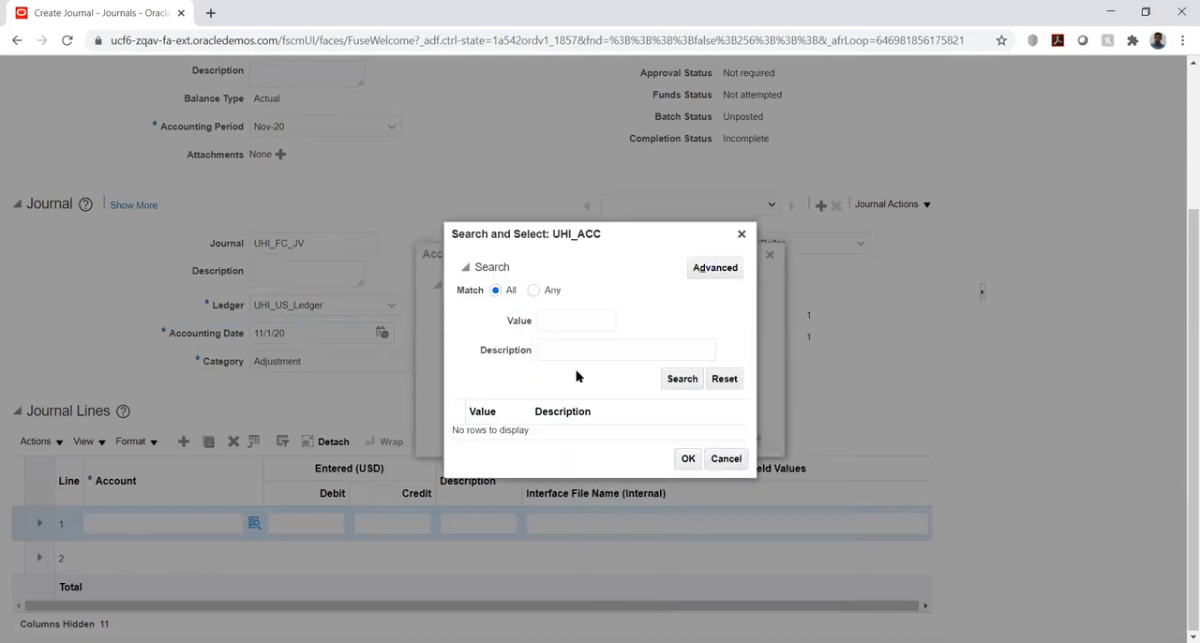
click(569, 353)
text(%)
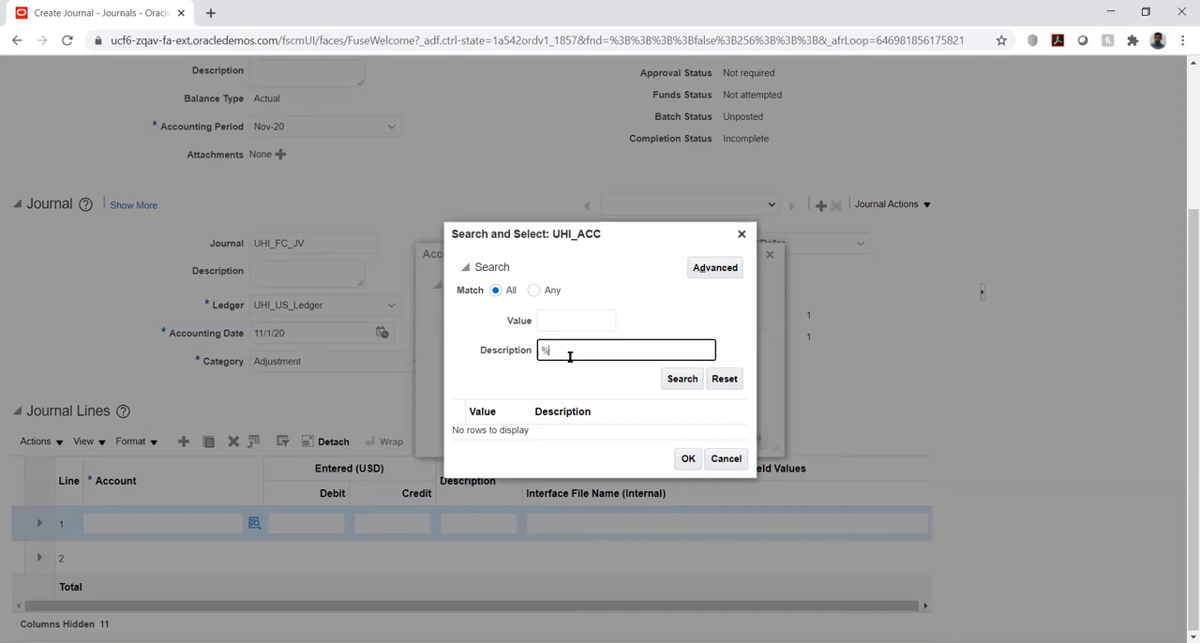
text(expen%)
click(682, 379)
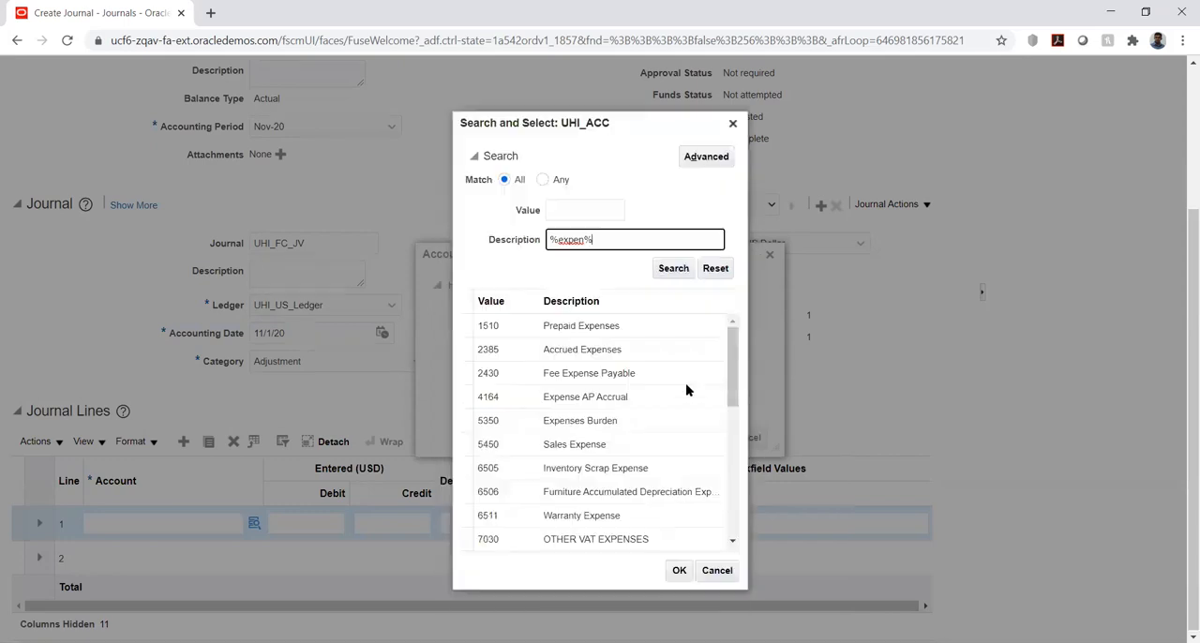
click(615, 349)
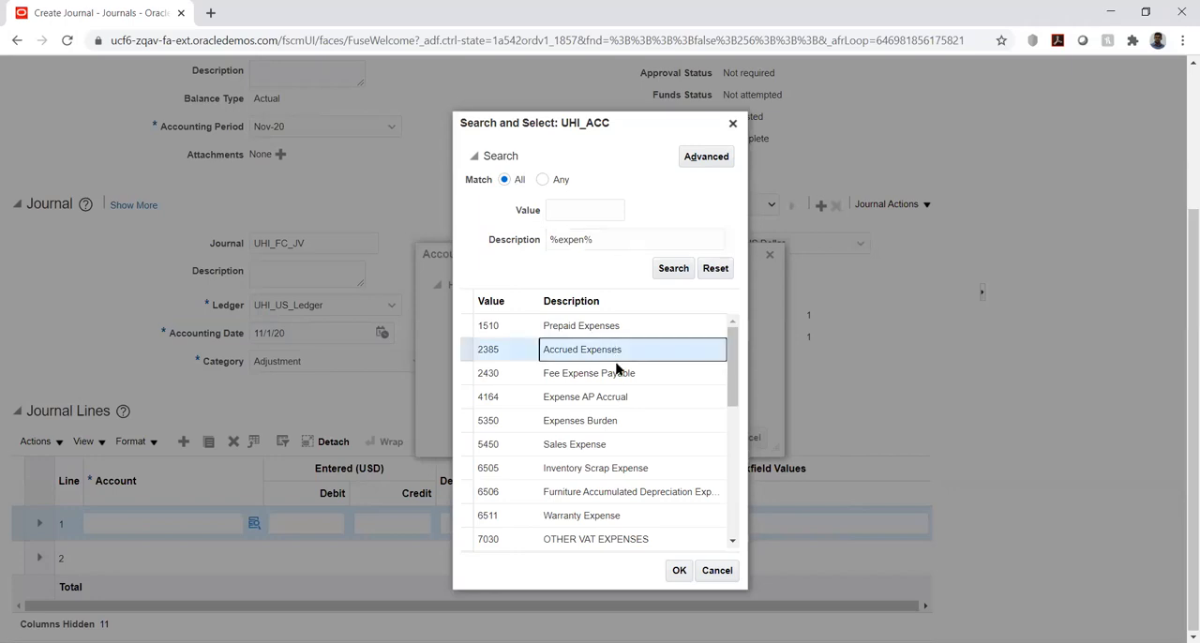
click(675, 569)
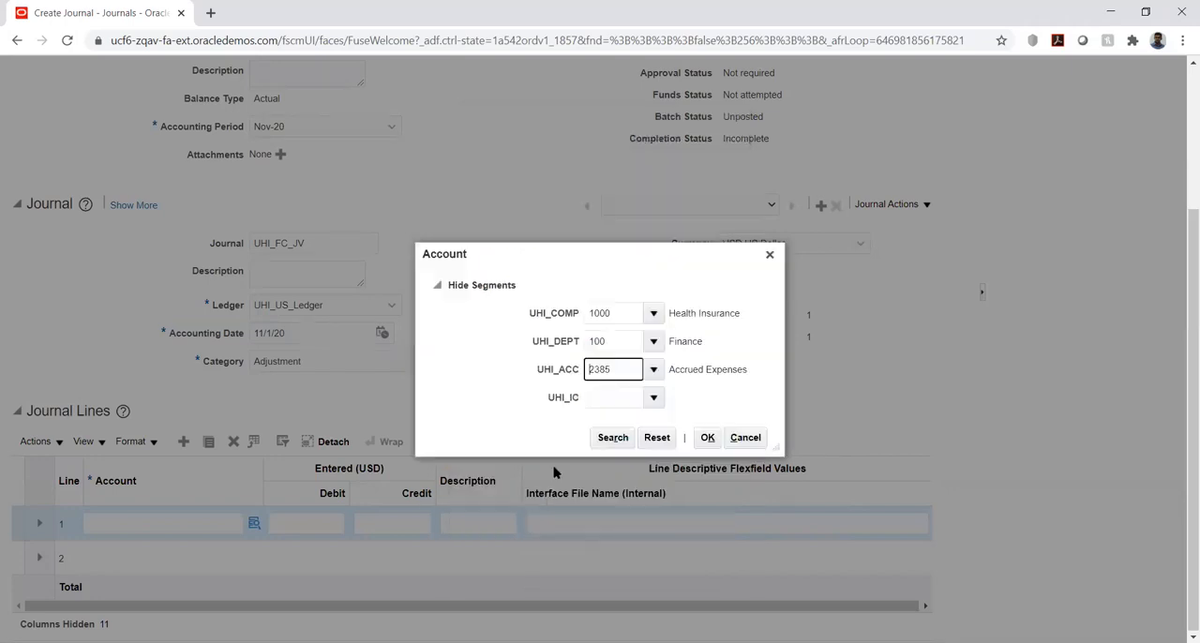
Set UHI_IC to 1000 (Health Insurance), try to confirm the line 1 account, and close the account selection
click(650, 398)
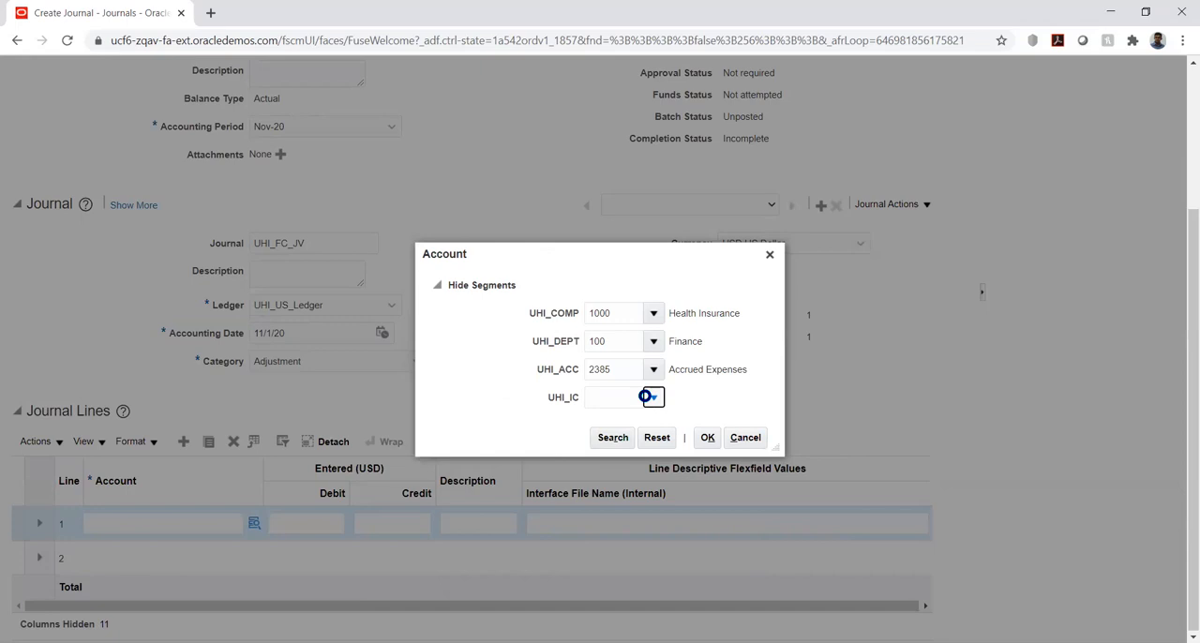
click(639, 421)
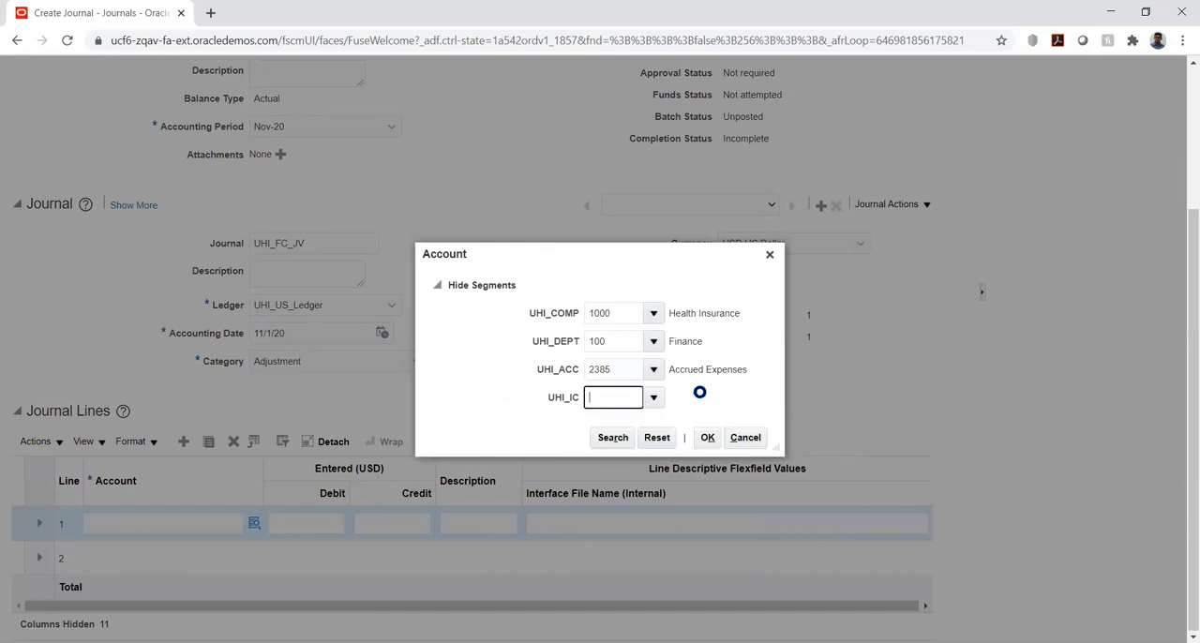
click(706, 434)
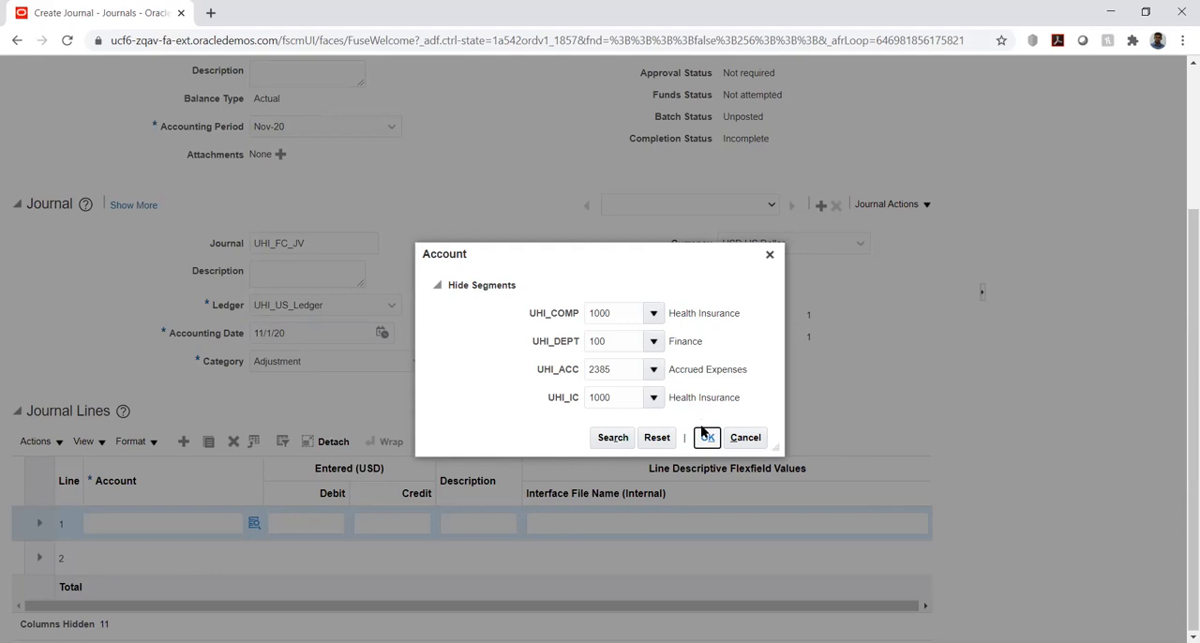
click(700, 431)
click(701, 441)
click(745, 437)
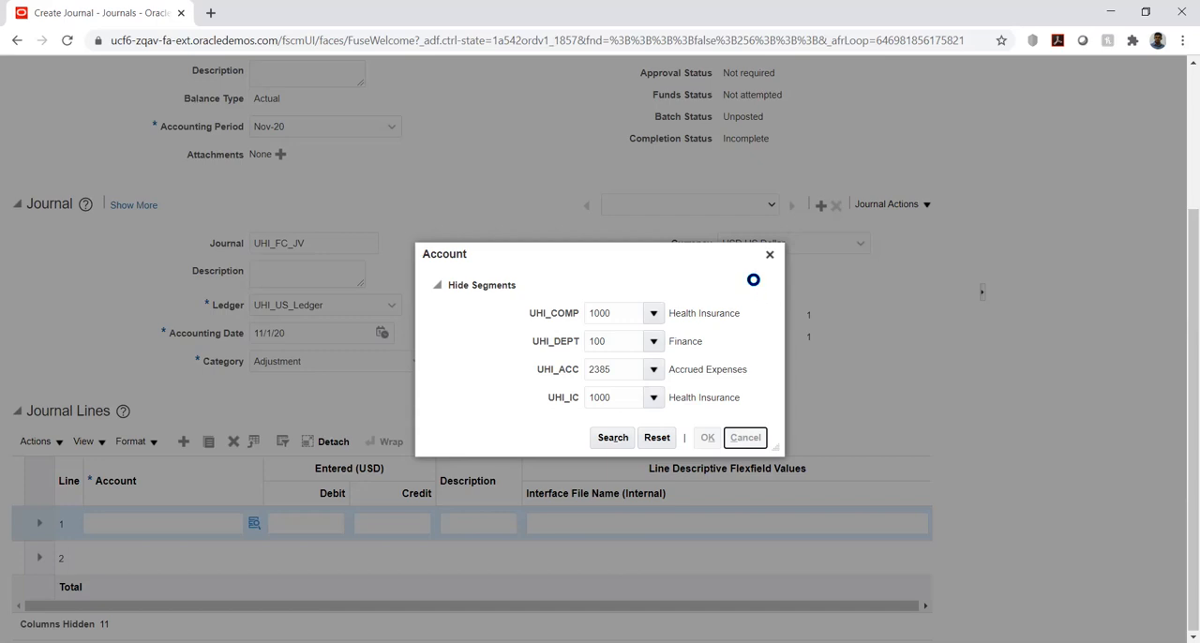
click(770, 254)
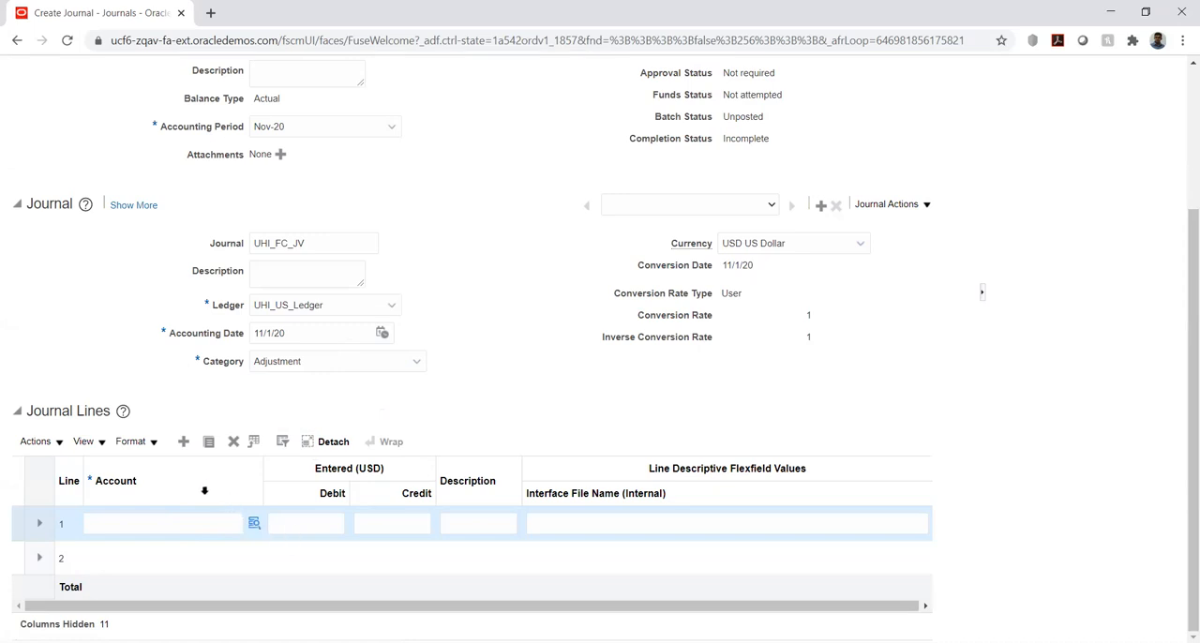
Enter the account combination 1000.100.2373.1000 directly on journal line 1
click(173, 527)
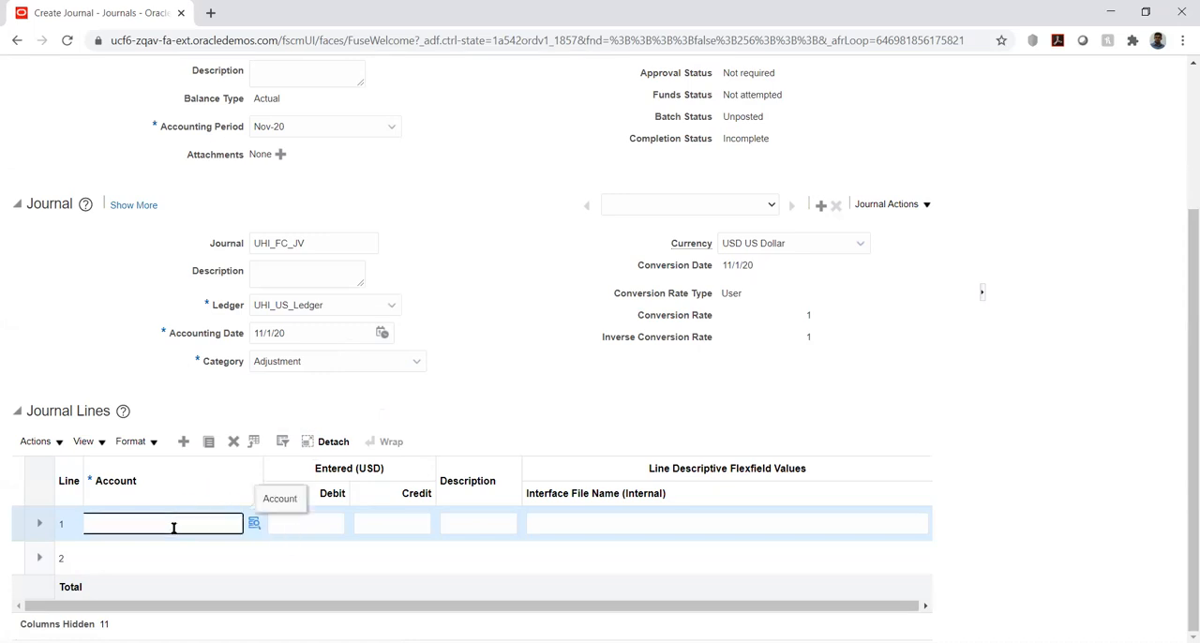
text(000.100.2373.1000)
key(Tab)
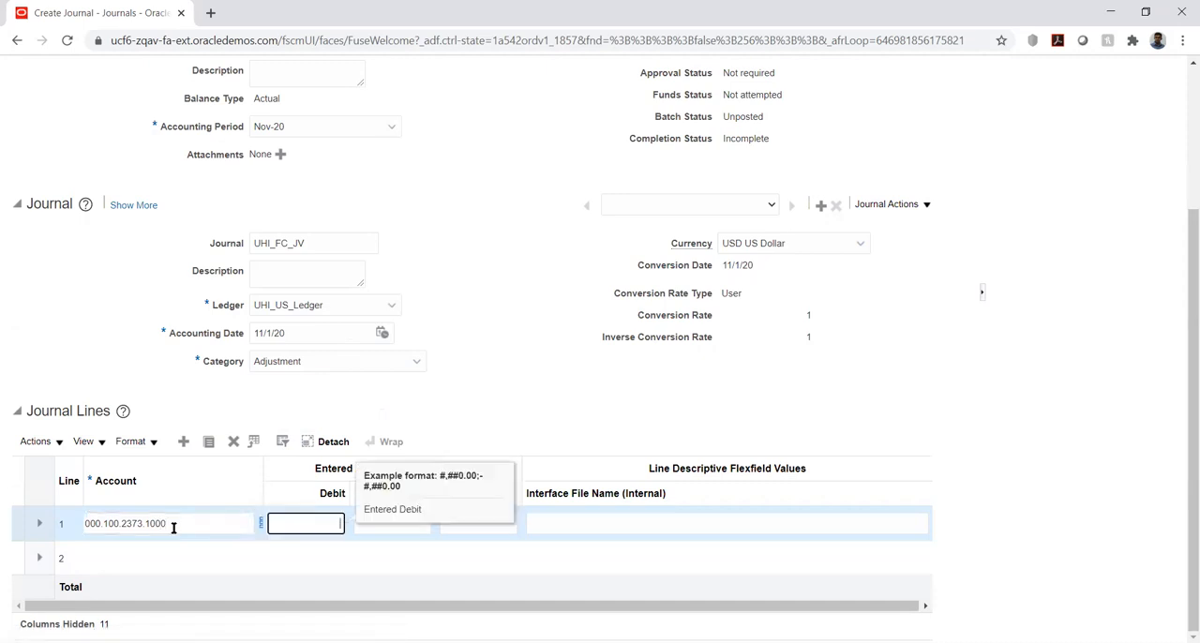
Enter a debit of 13000 on journal line 1 and confirm the line's account segments
text(13000)
key(Tab)
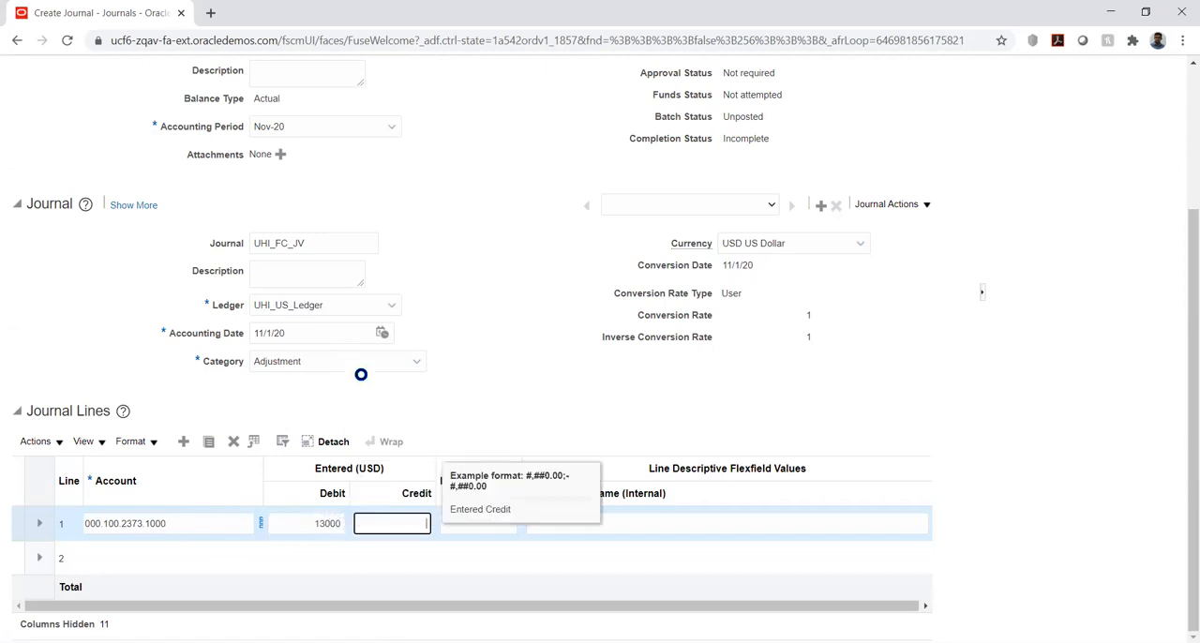
click(161, 558)
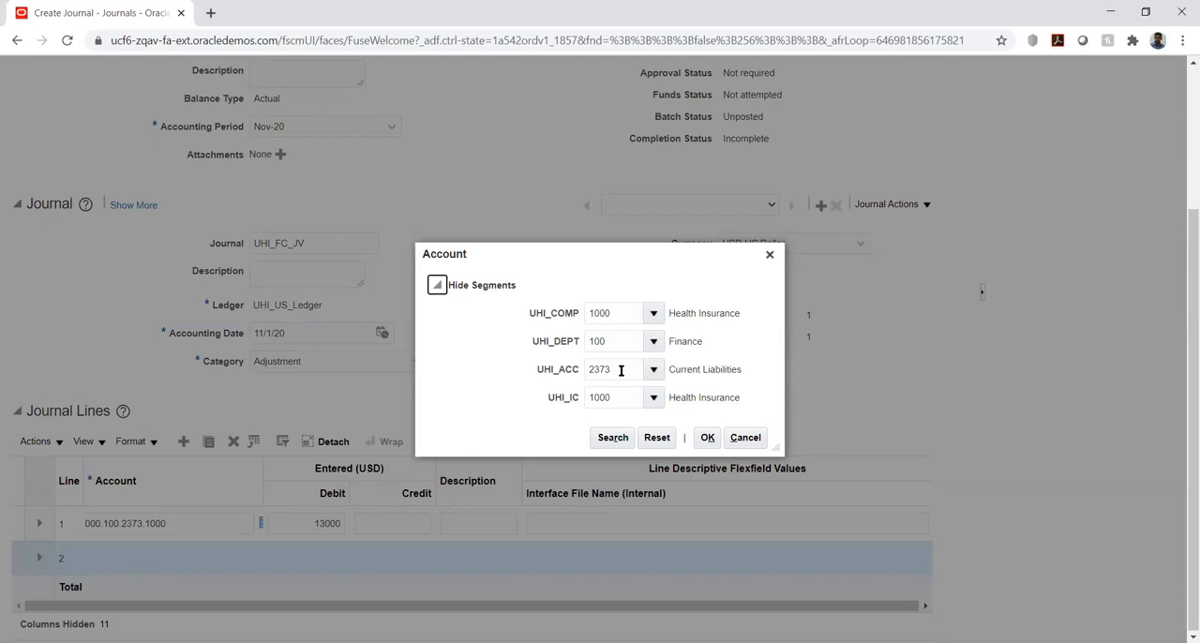
click(709, 439)
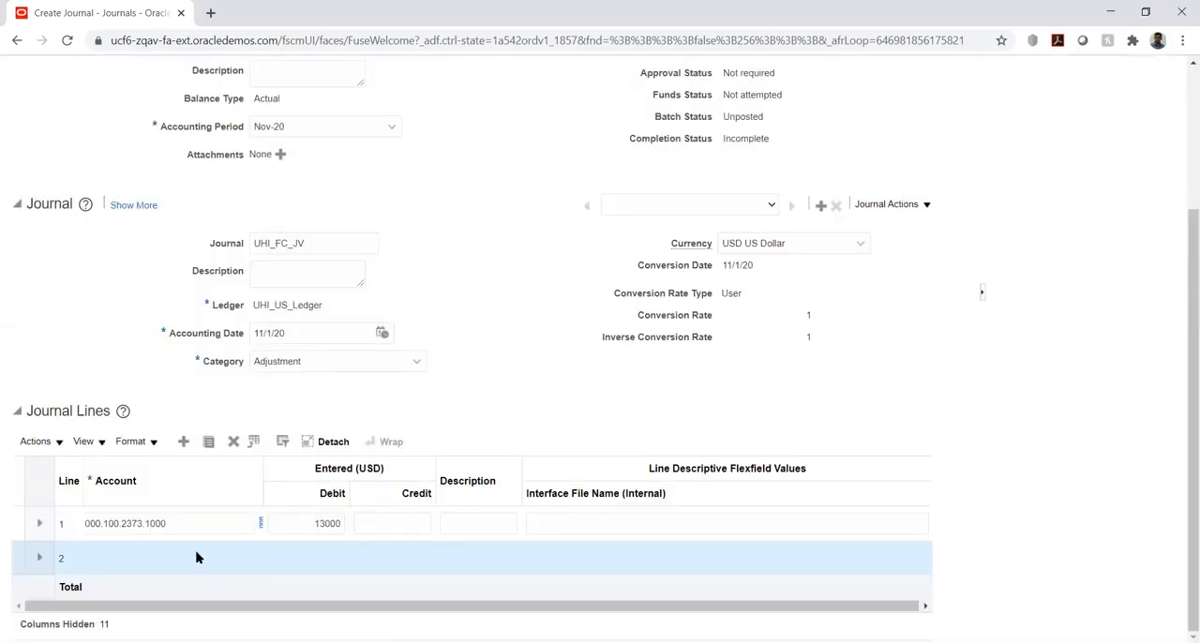
Open the account selection for journal line 2 and clear its UHI_ACC segment
click(132, 566)
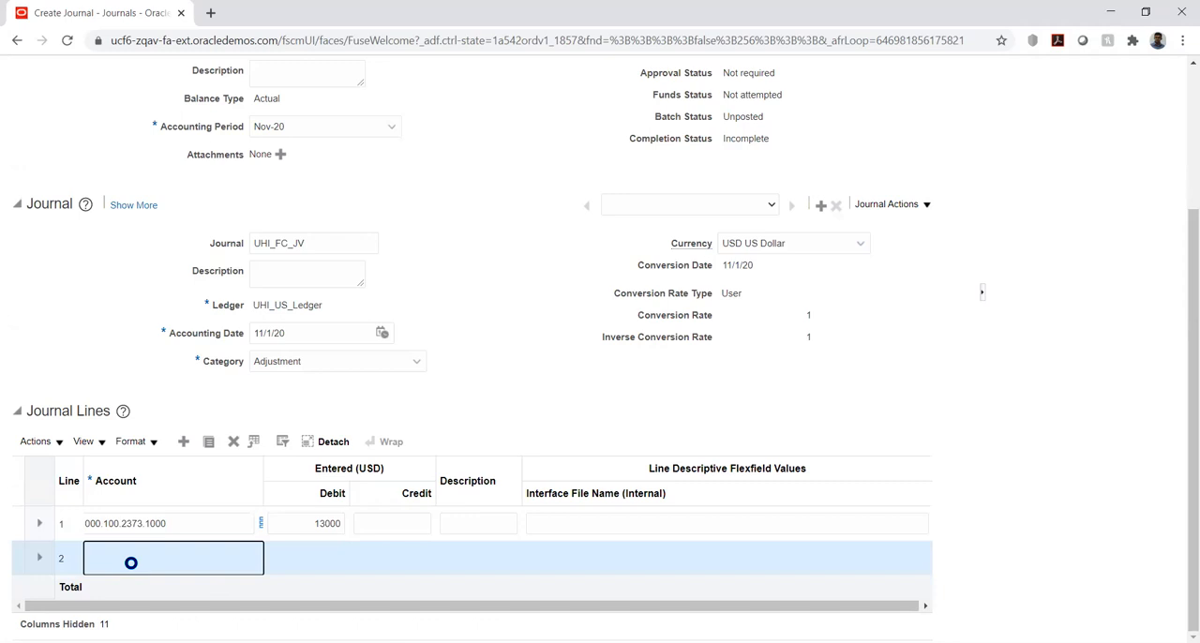
click(184, 559)
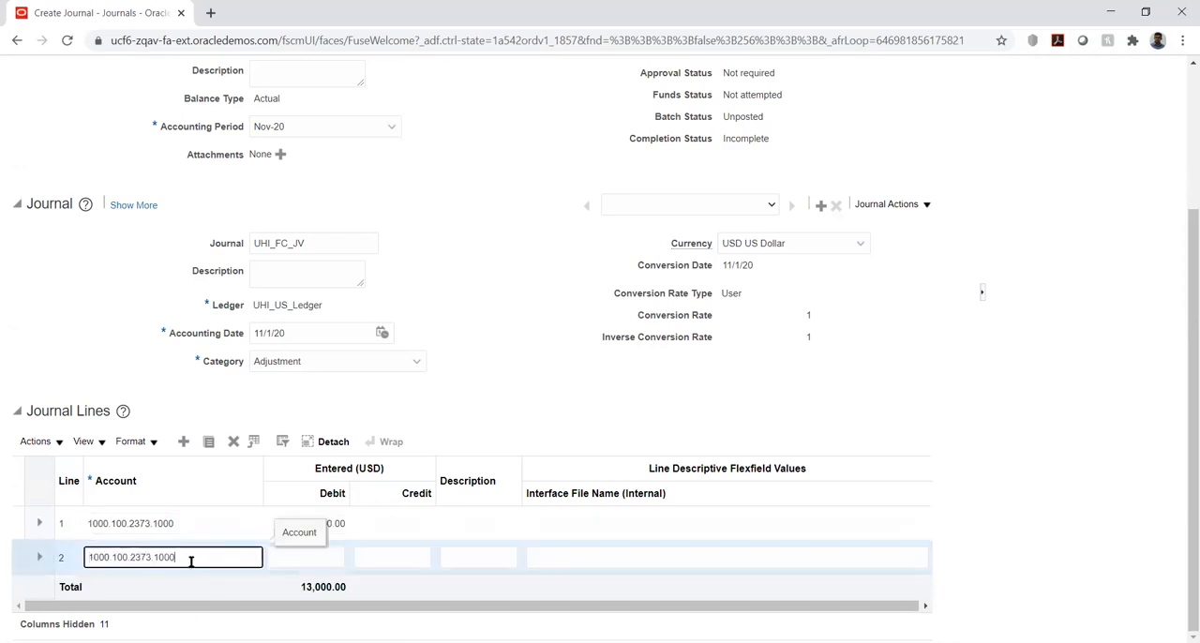
click(254, 557)
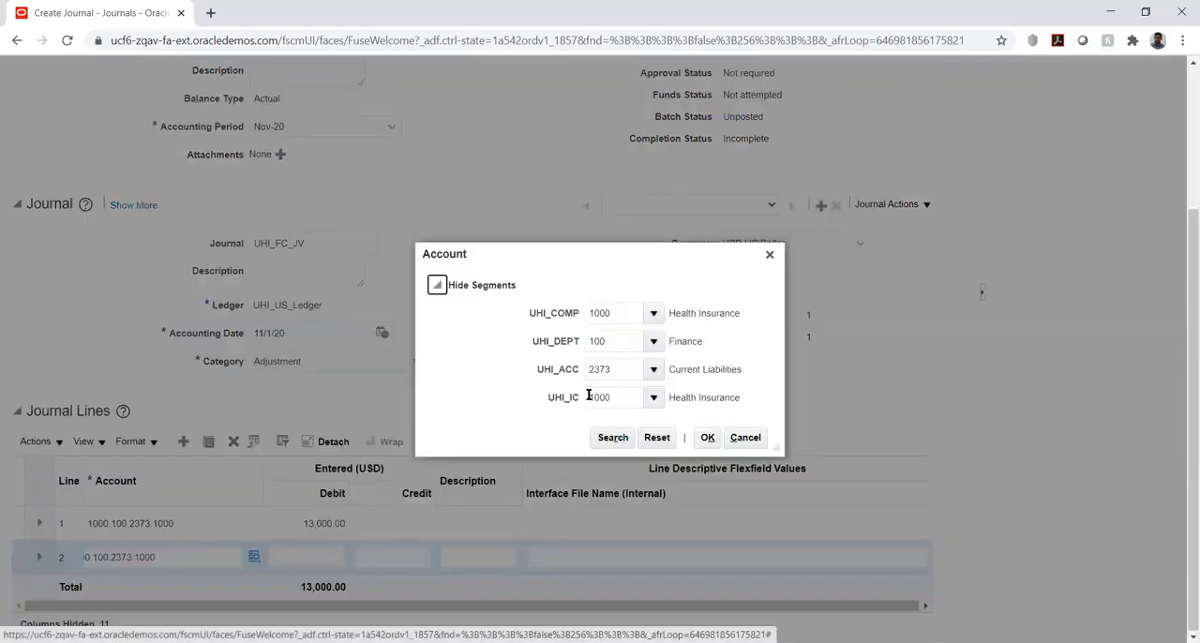
double_click(634, 372)
key(BackSpace)
key(Tab)
Search the UHI_ACC descriptions for %reve%, choose 4515 (Miscellaneous Revenue) and confirm the line 2 account
click(653, 370)
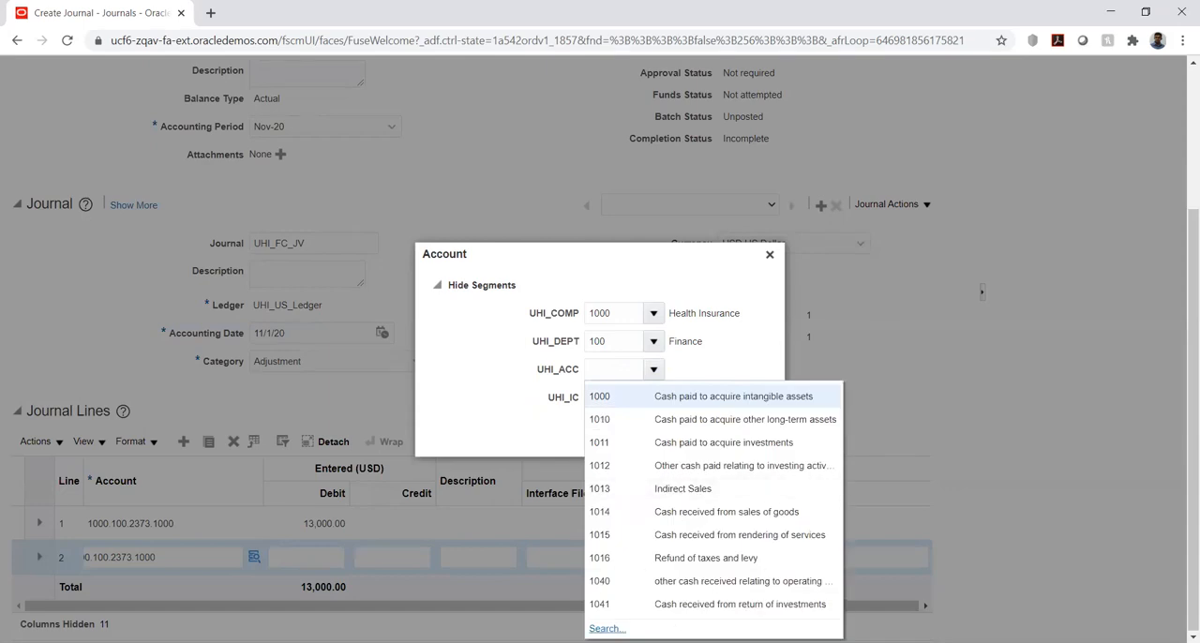
click(608, 627)
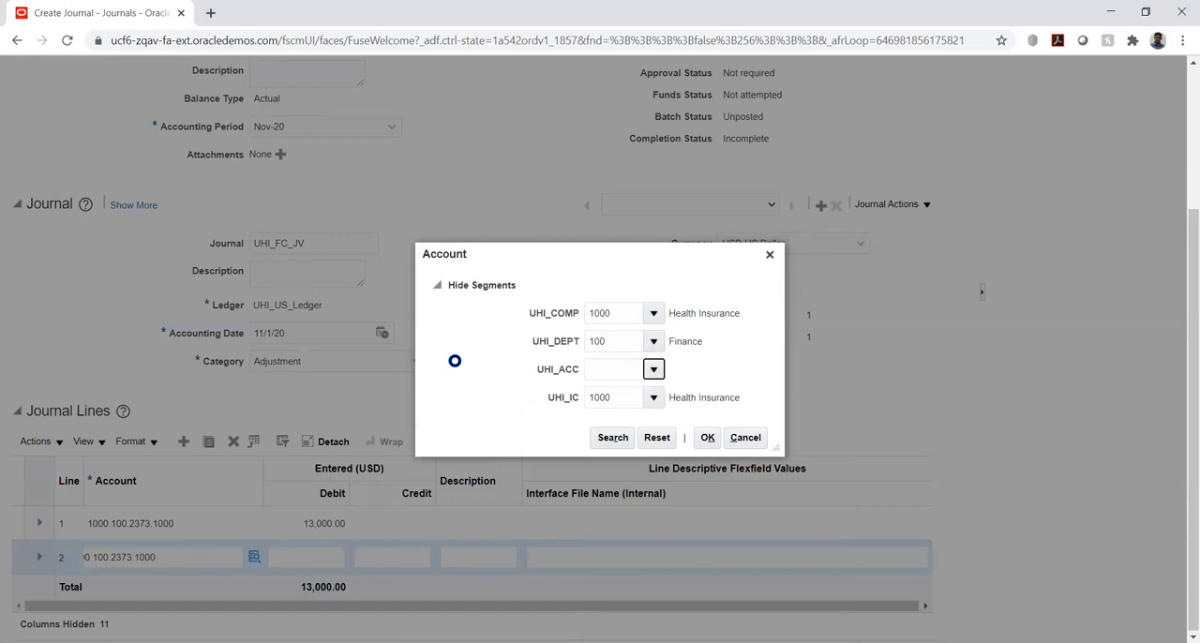
click(563, 352)
text(%rev%)
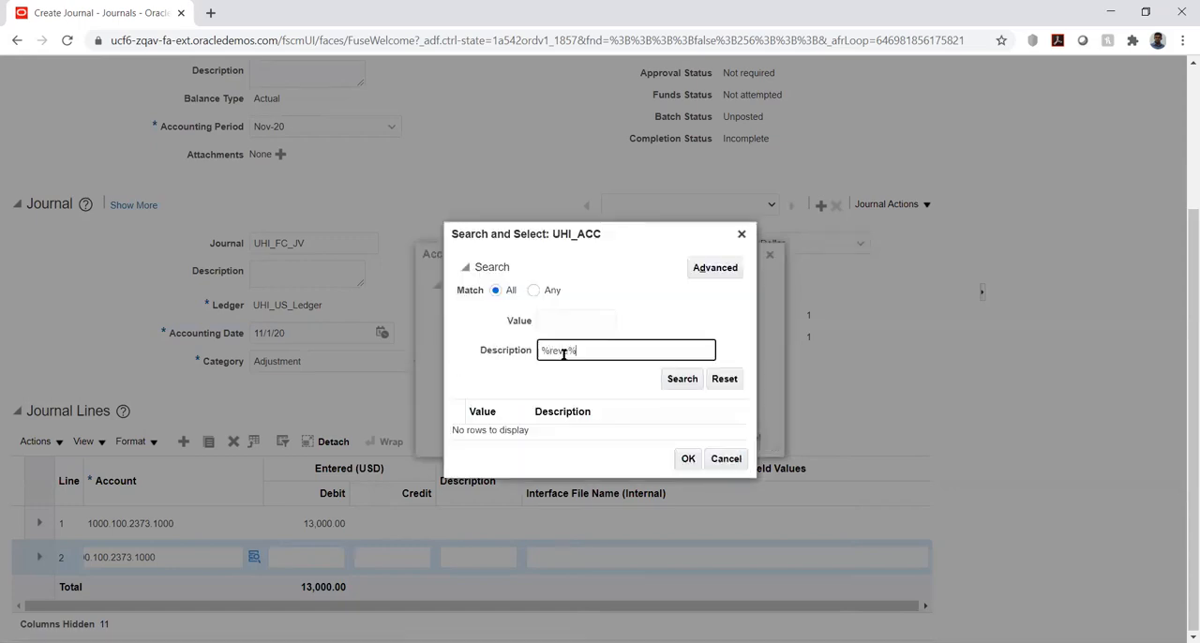
text(e)
click(675, 380)
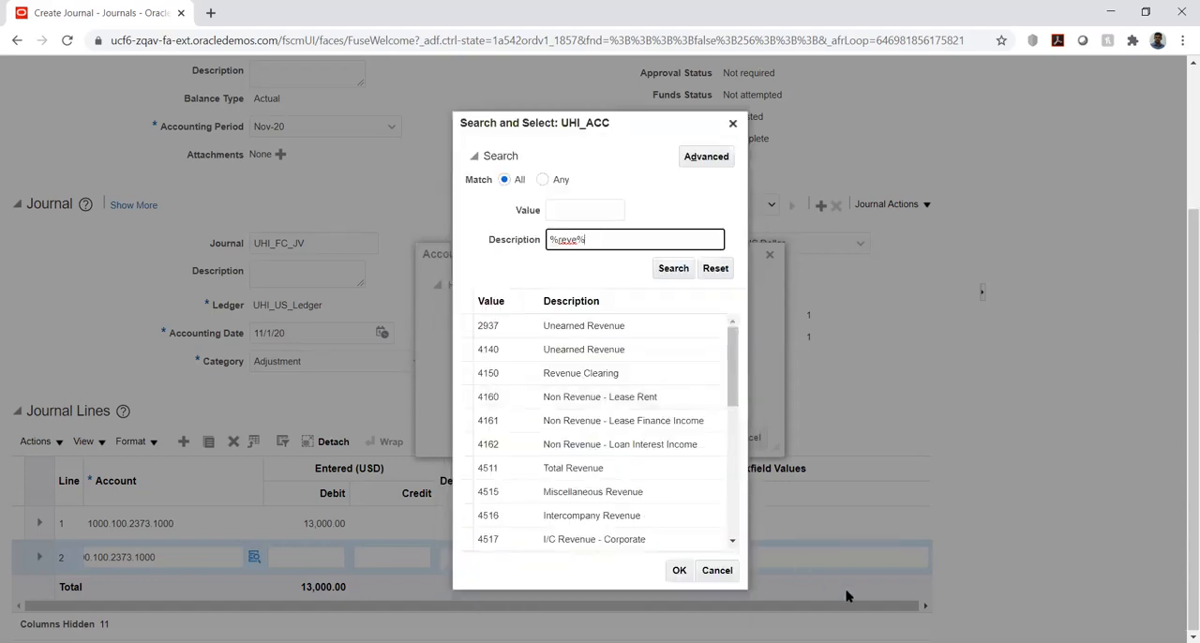
click(616, 497)
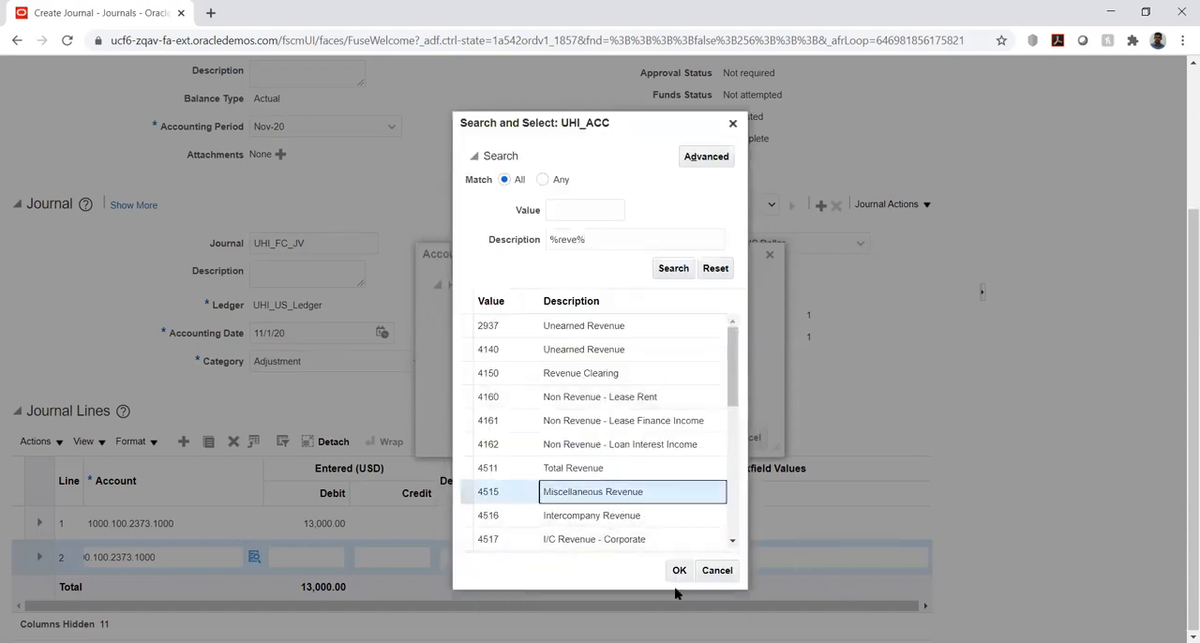
click(677, 571)
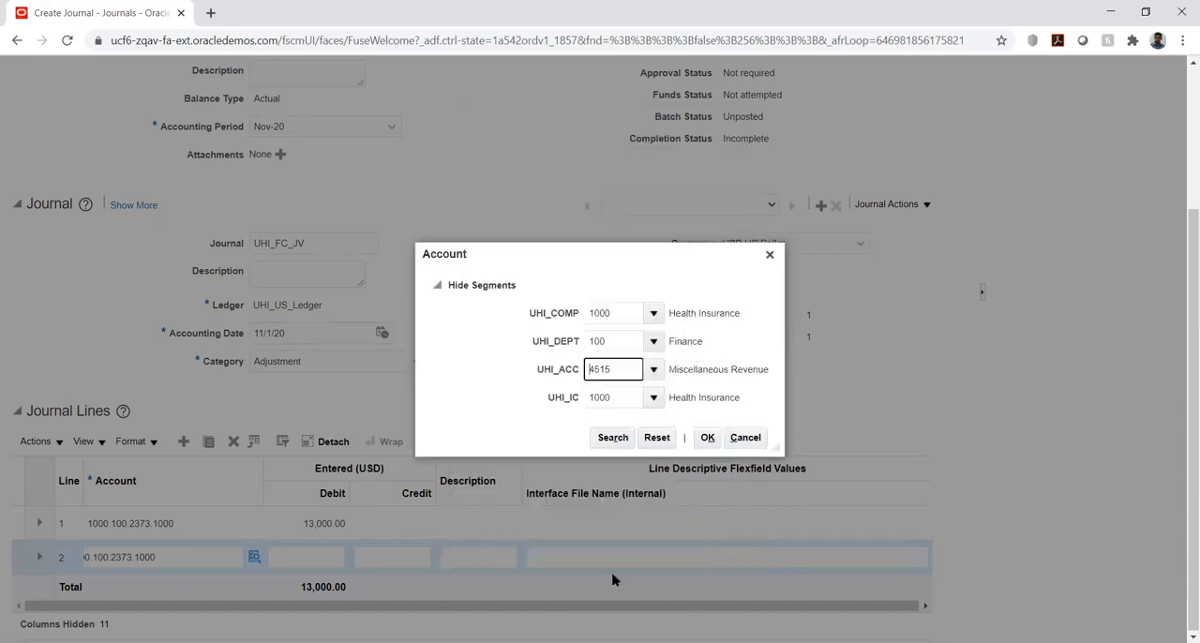
click(708, 438)
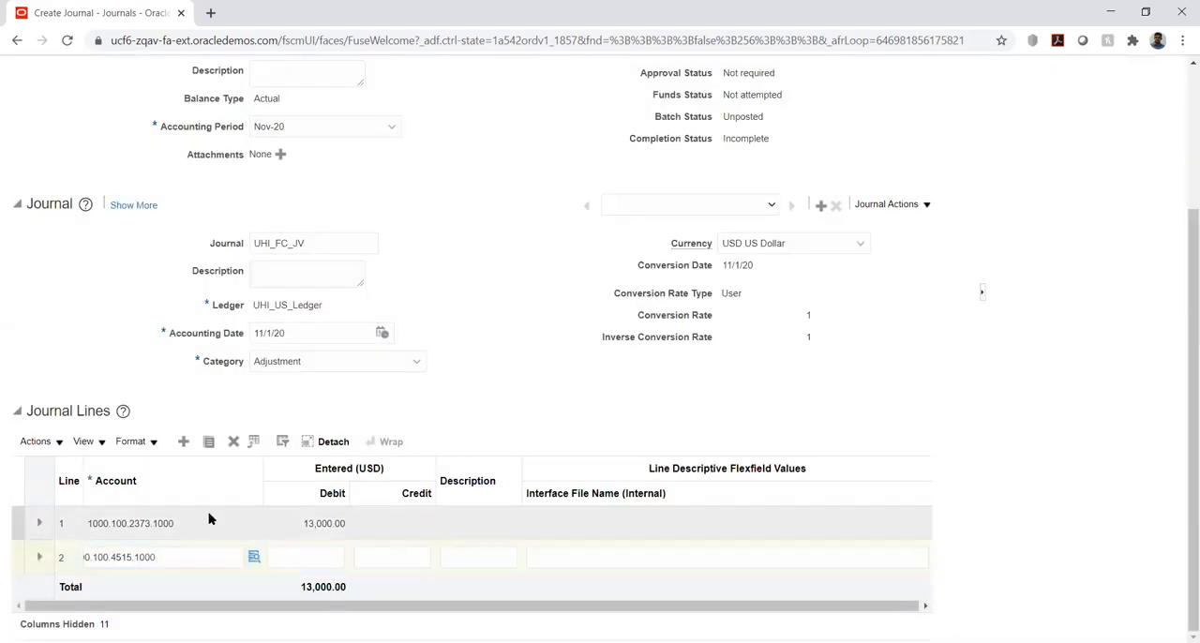
Reopen the account selection for journal line 1 and clear its UHI_ACC segment
click(209, 517)
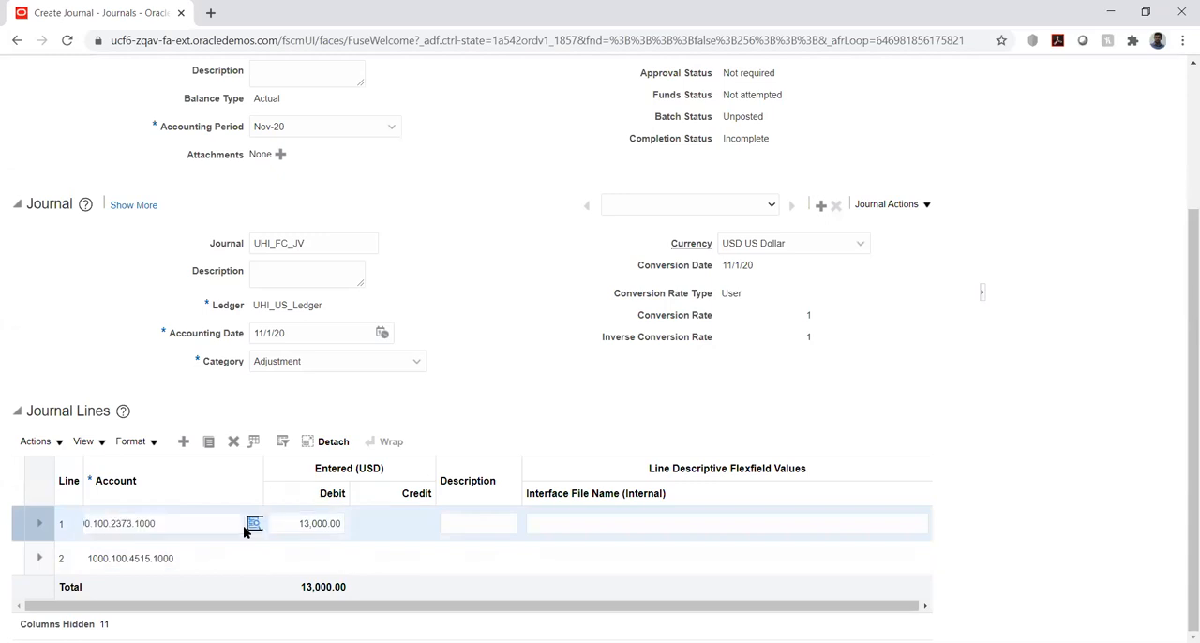
click(255, 525)
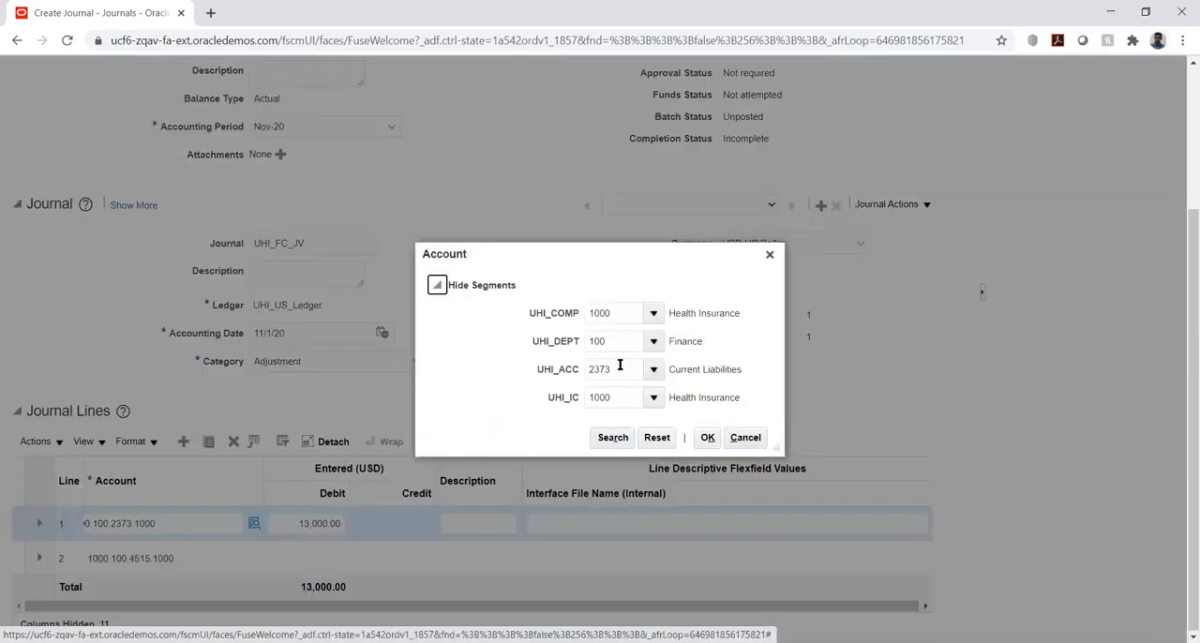
double_click(619, 368)
key(BackSpace)
key(Tab)
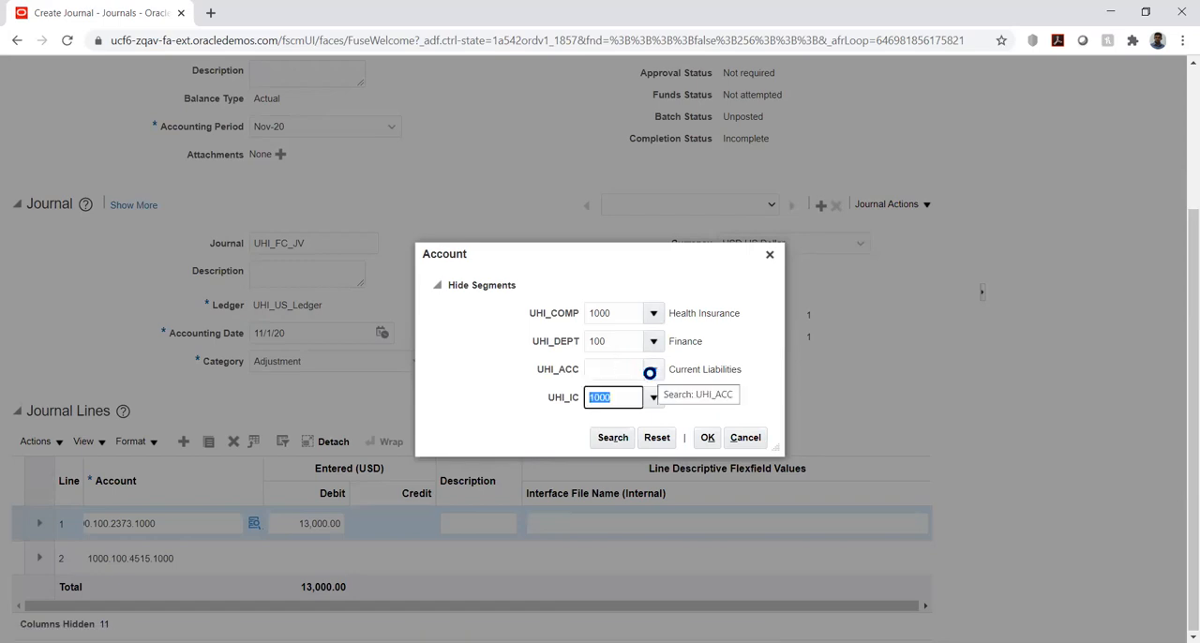
Search the UHI_ACC descriptions for %recei%, choose 1120 (Receivables) and confirm the line 1 account
click(652, 369)
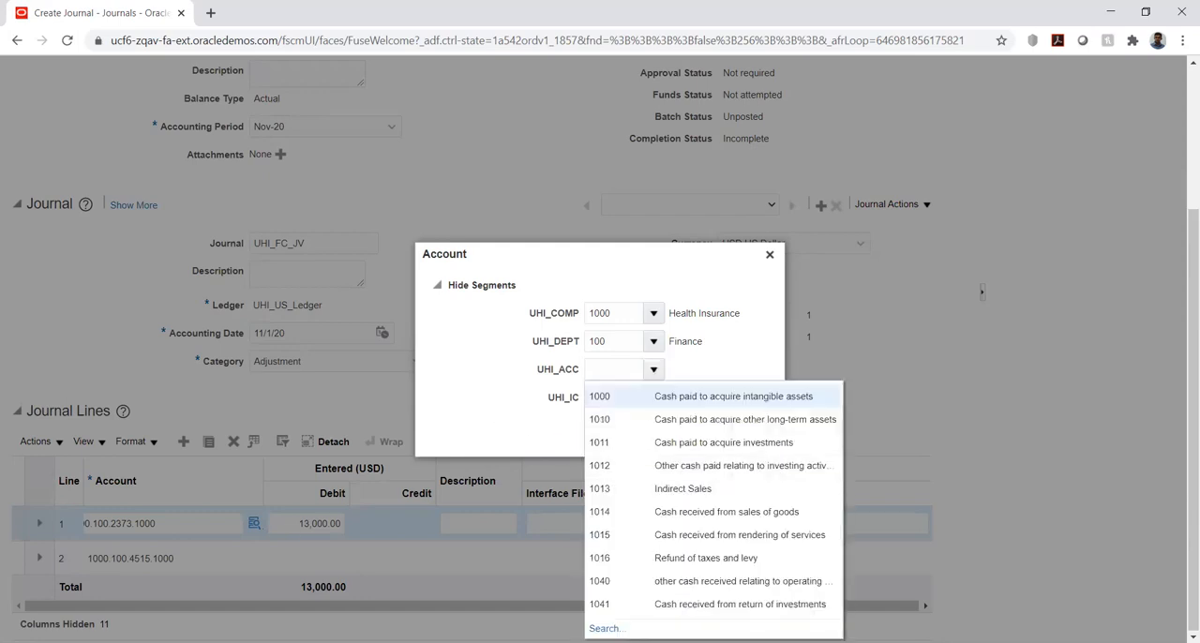
click(607, 629)
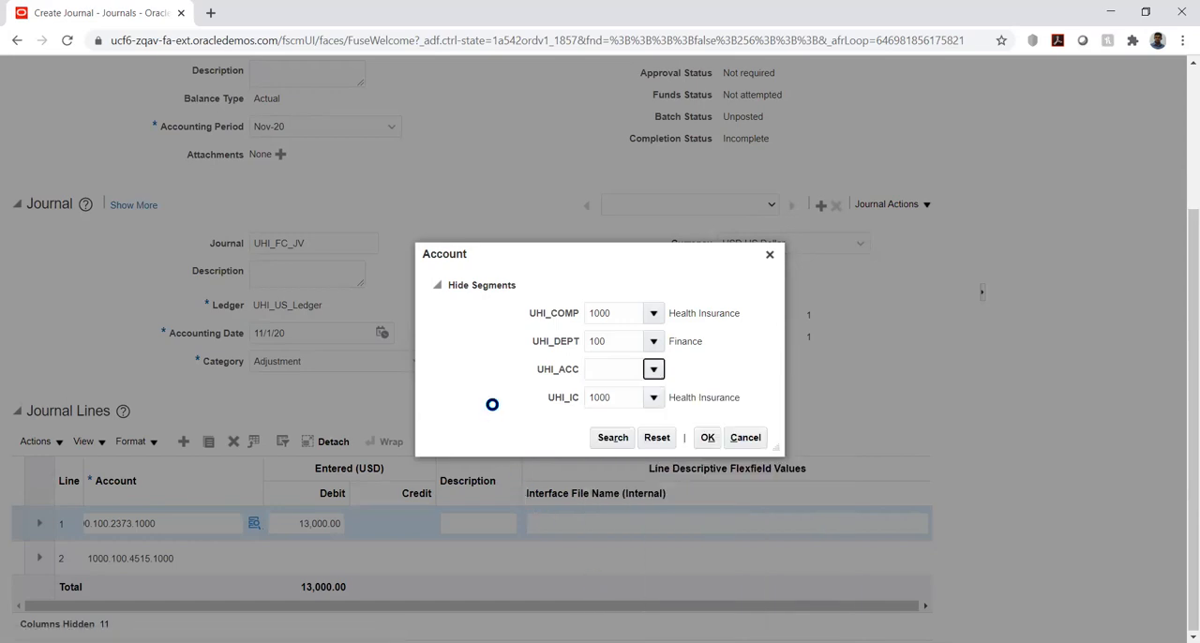
click(571, 349)
text(%re)
text(ce)
text(iv)
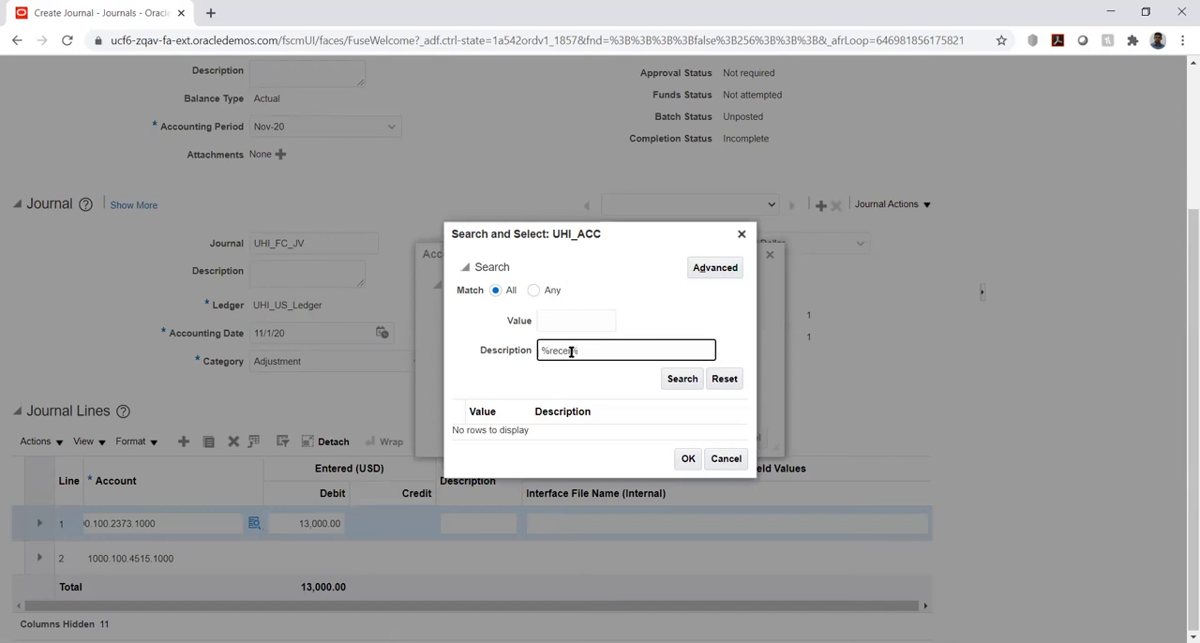
click(681, 381)
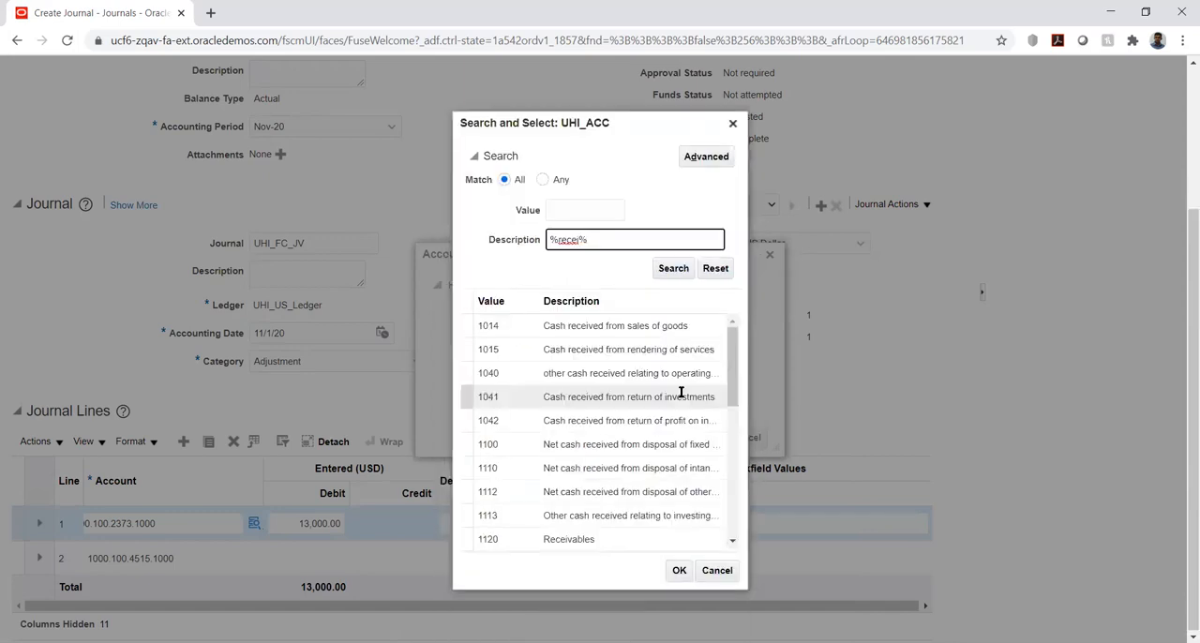
click(589, 540)
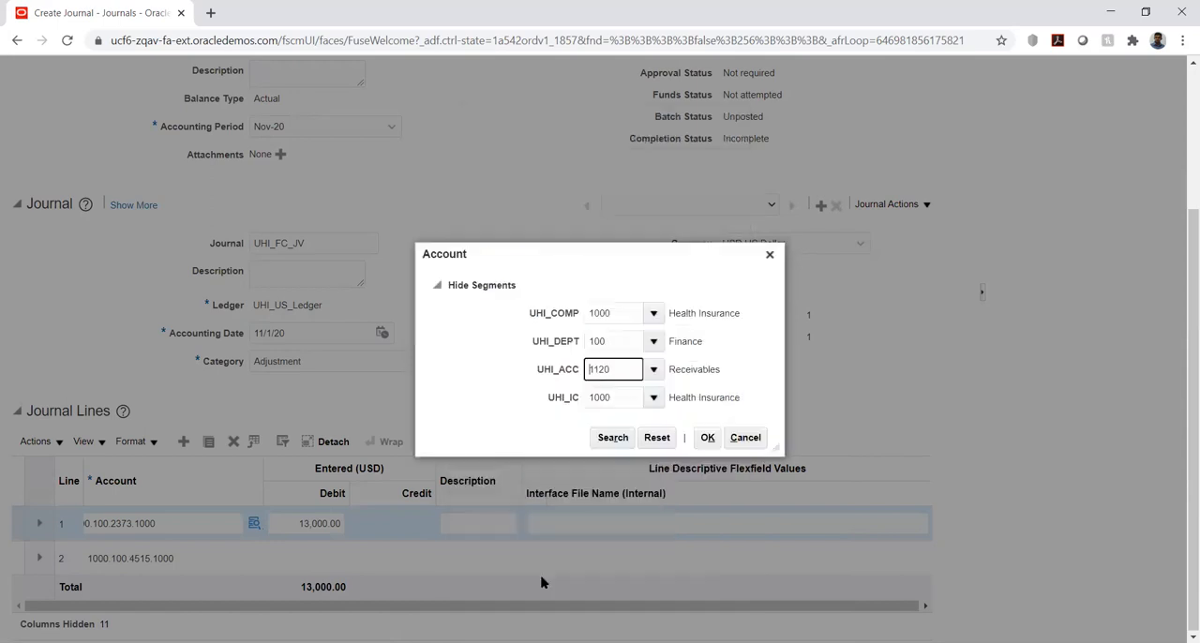
click(708, 438)
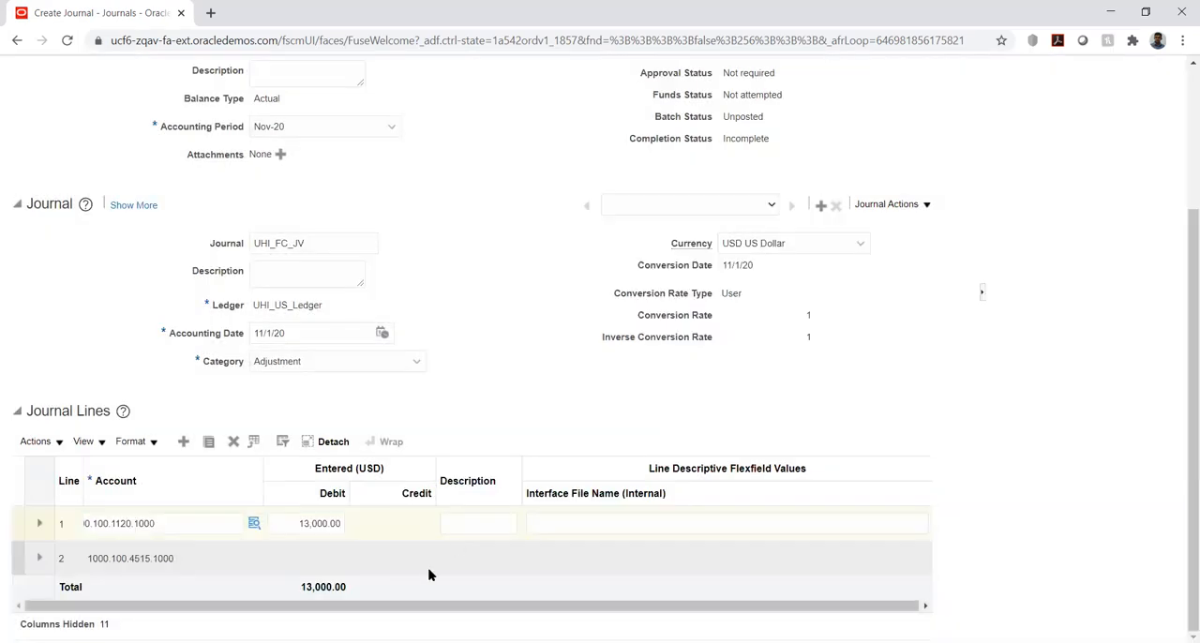
Enter a credit of 13,000 on journal line 2, the Miscellaneous Revenue line
click(447, 559)
click(405, 564)
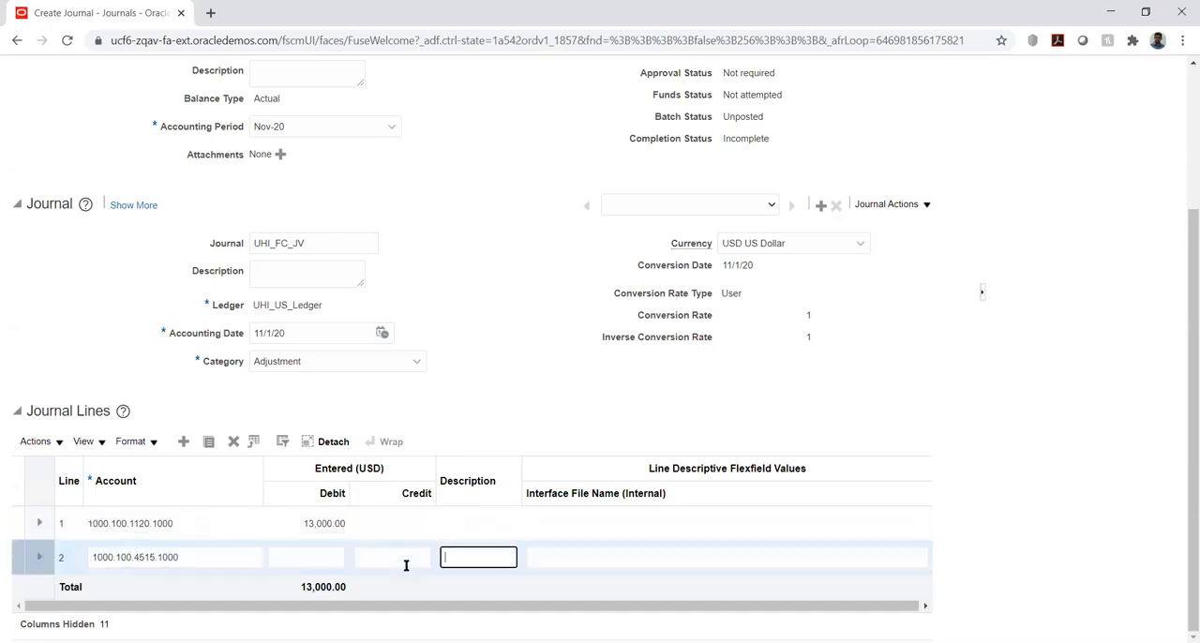
click(370, 555)
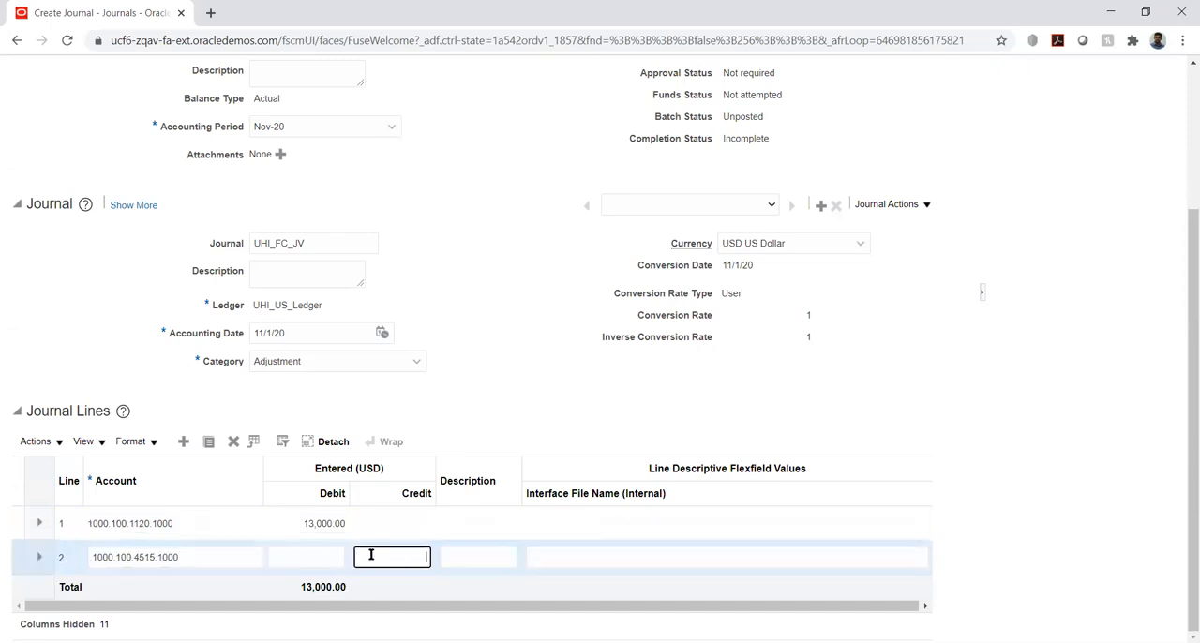
text(13000)
key(Tab)
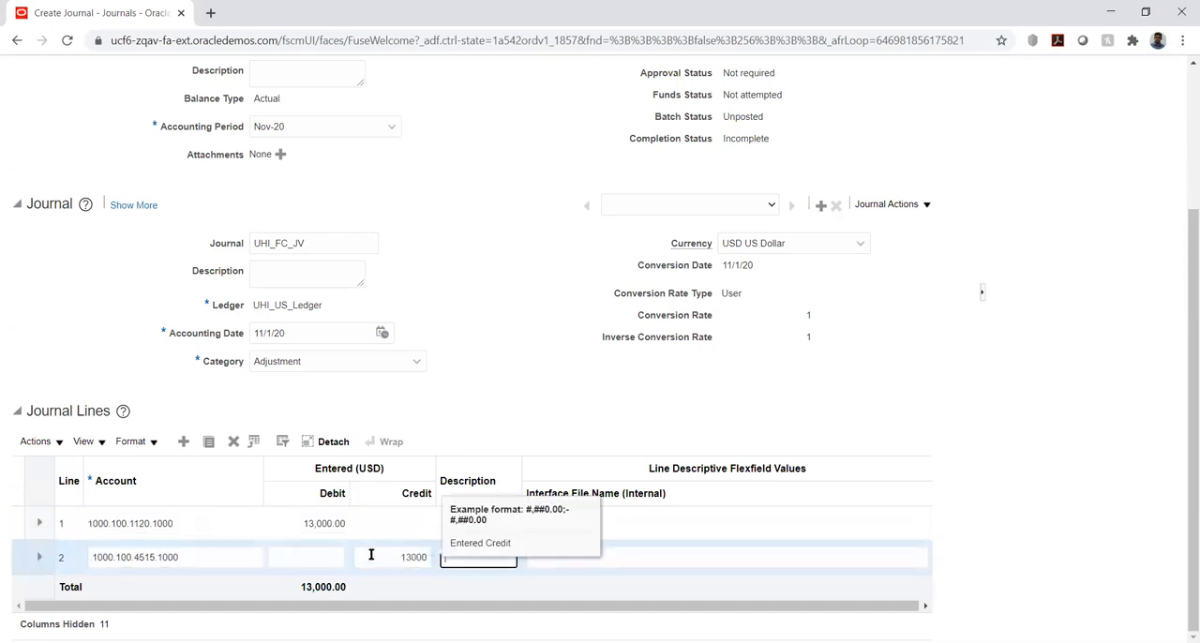
Post the UHI_FC_JV journal and acknowledge the process confirmation
scroll(663, 386, down, 2)
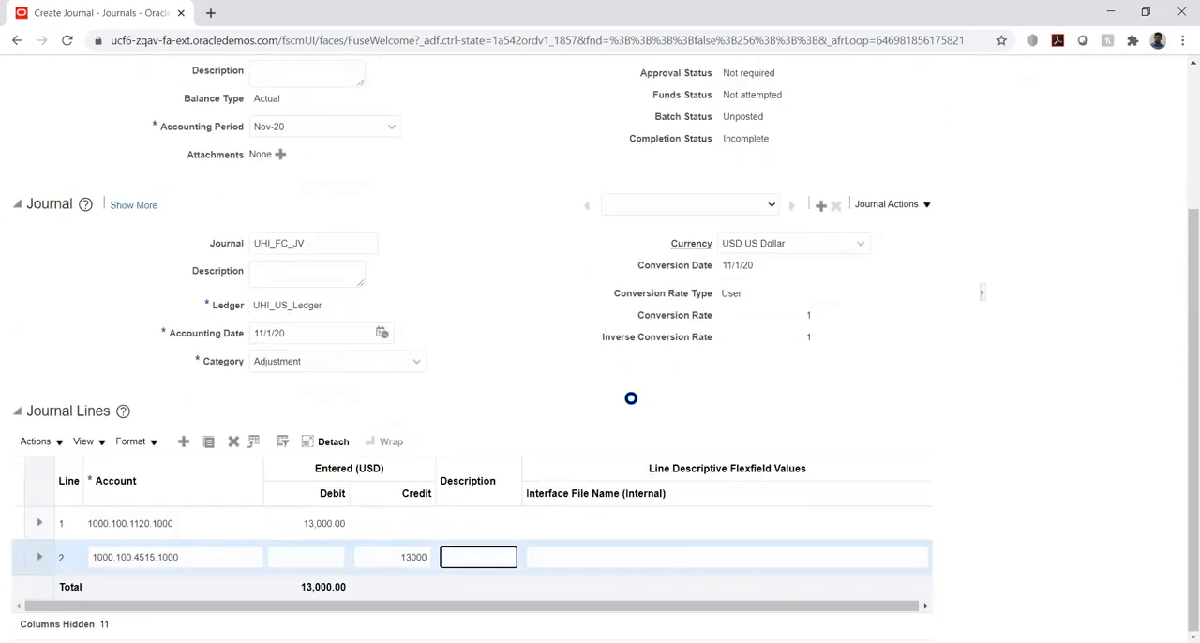
click(600, 412)
scroll(1032, 442, up, 5)
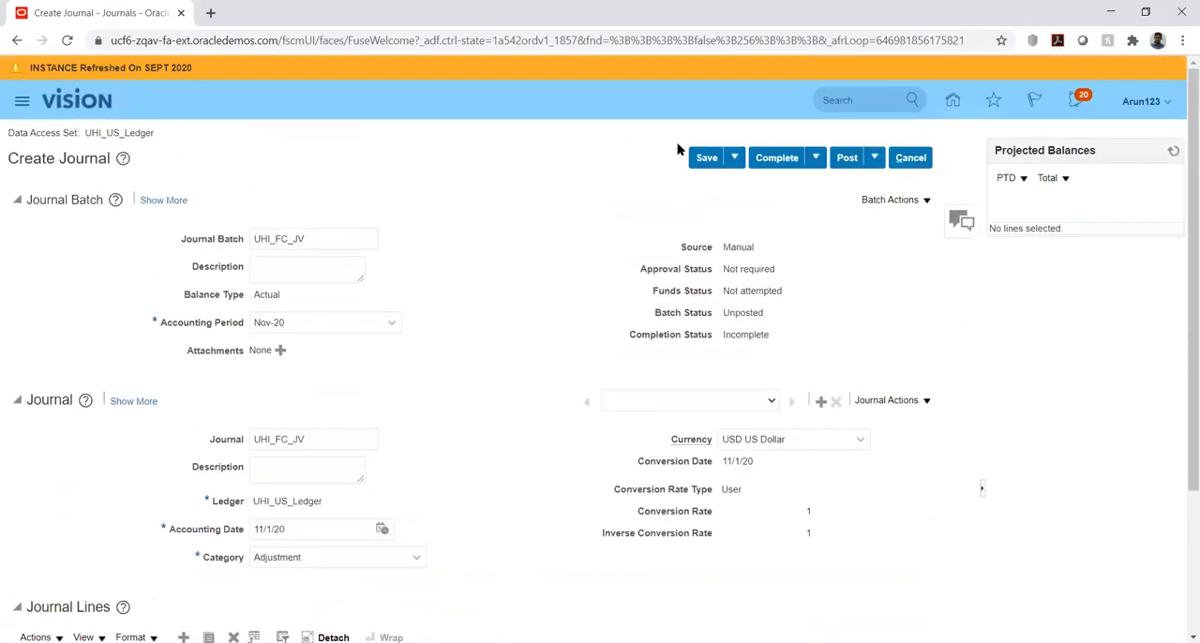
click(848, 162)
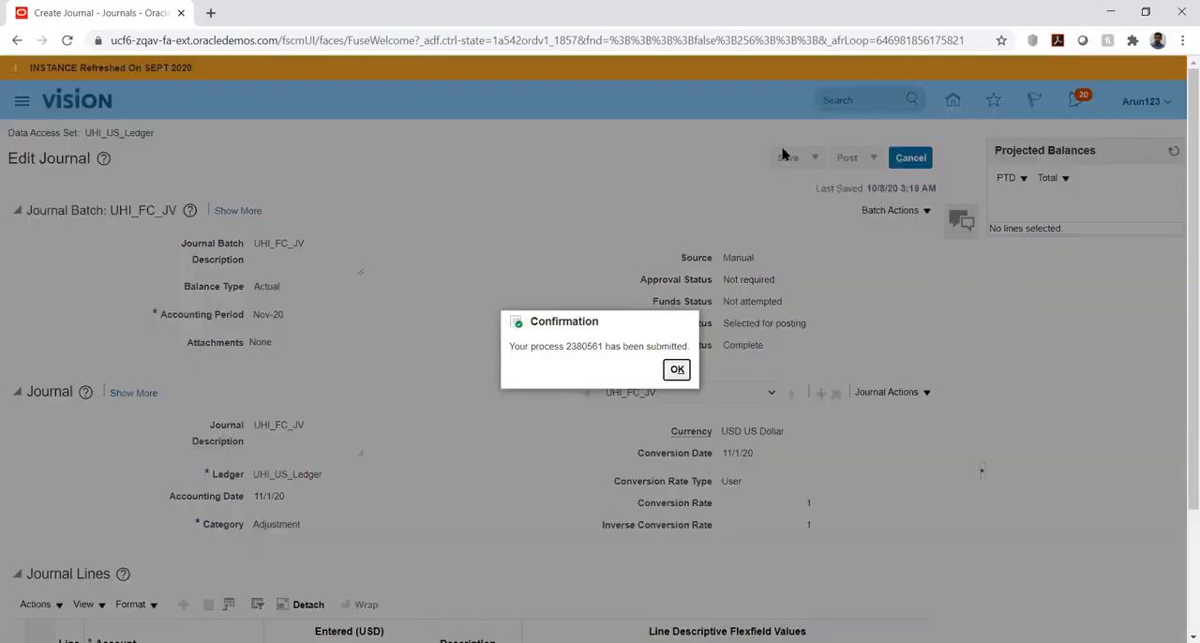
click(677, 370)
key(Return)
Copy the account combinations 1000.100.1120.1000 and 1000.100.4515.1000 from journal lines 1 and 2 for reuse
scroll(431, 227, down, 3)
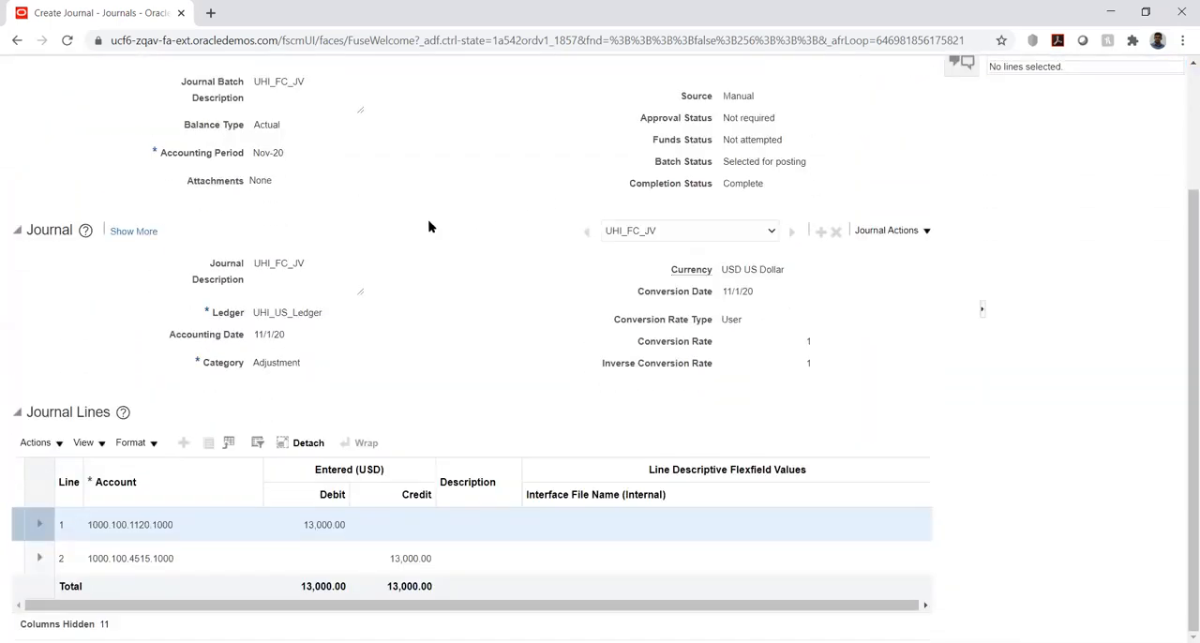
click(97, 522)
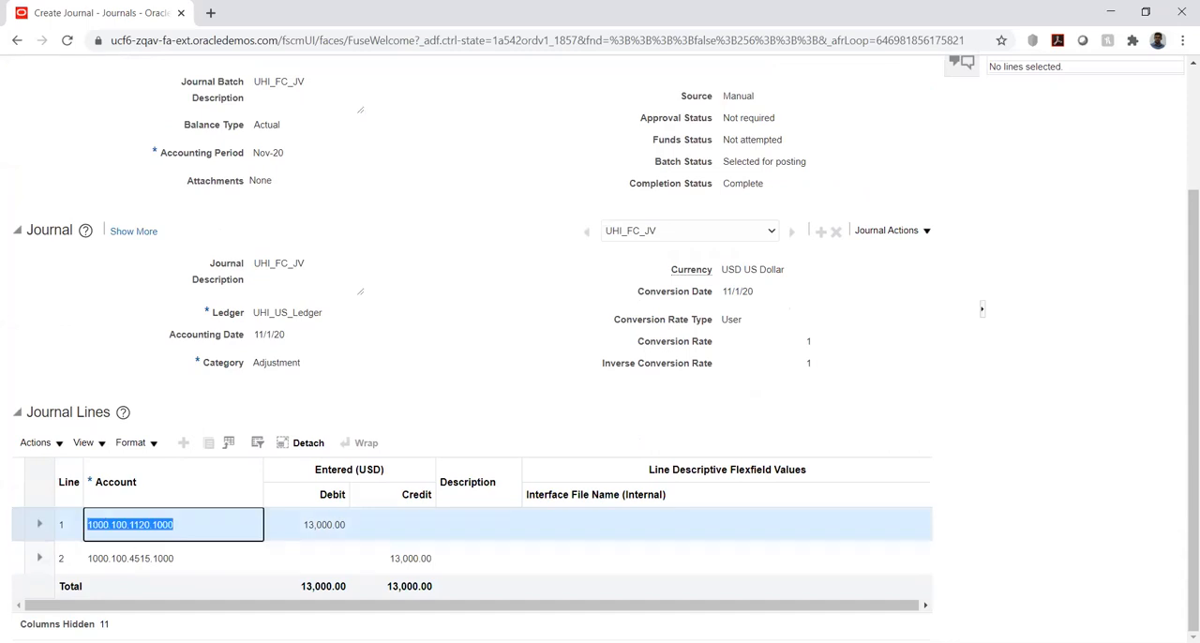
click(643, 641)
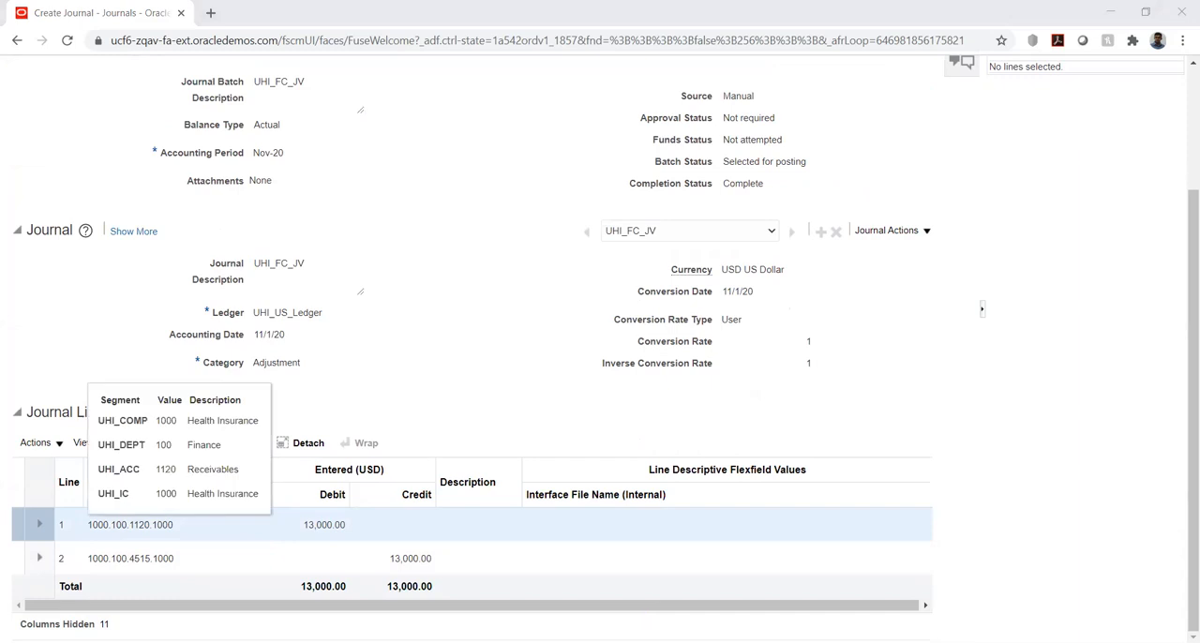
click(95, 559)
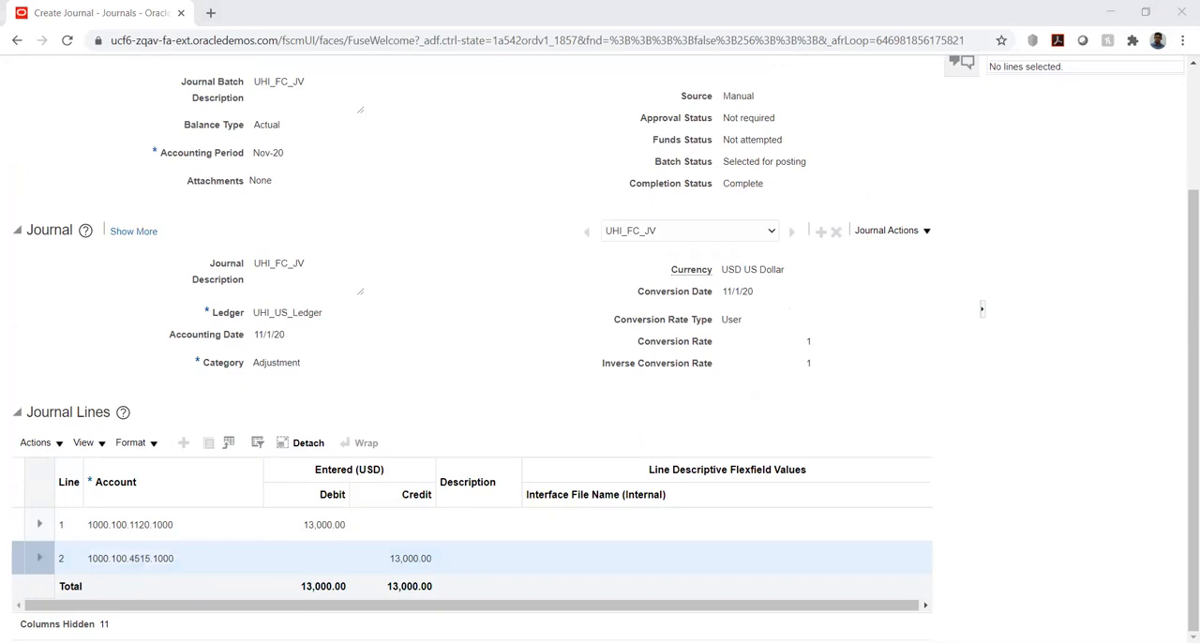
click(468, 294)
Leave the UHI_FC_JV journal and start creating a new journal from the Journals tasks
scroll(468, 294, up, 3)
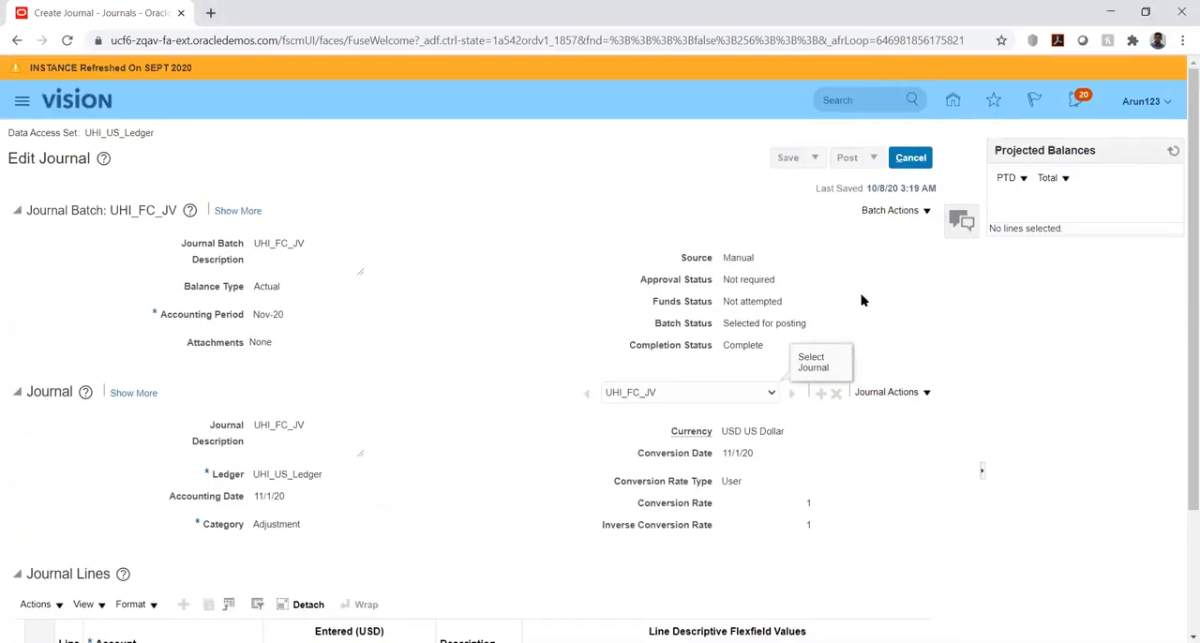
click(912, 159)
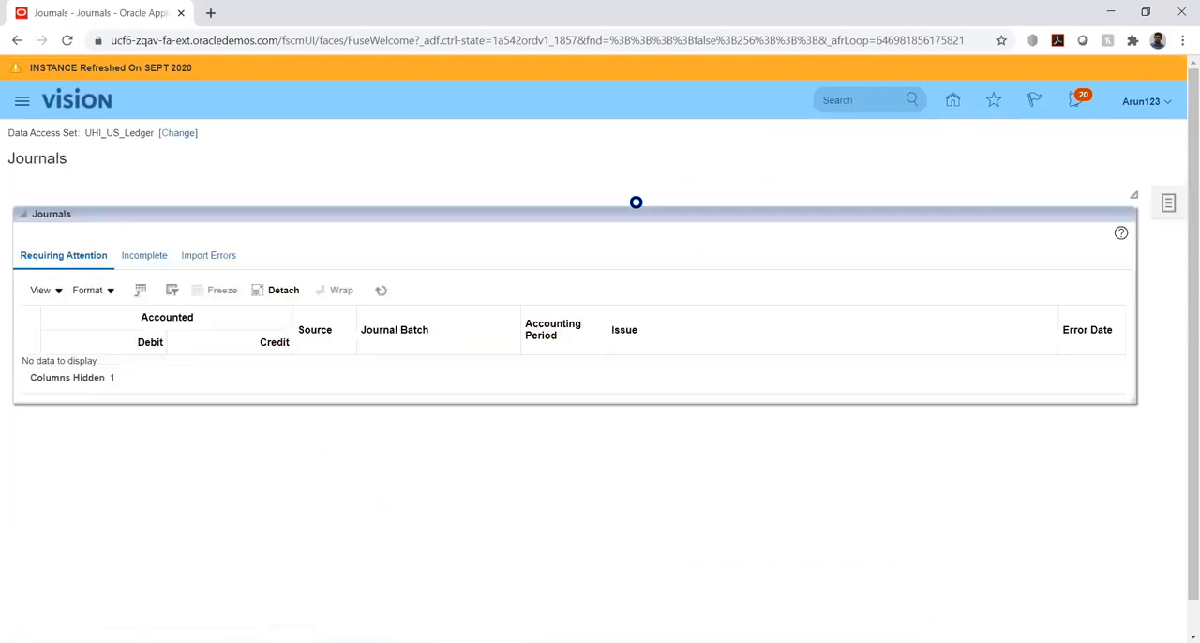
click(1165, 206)
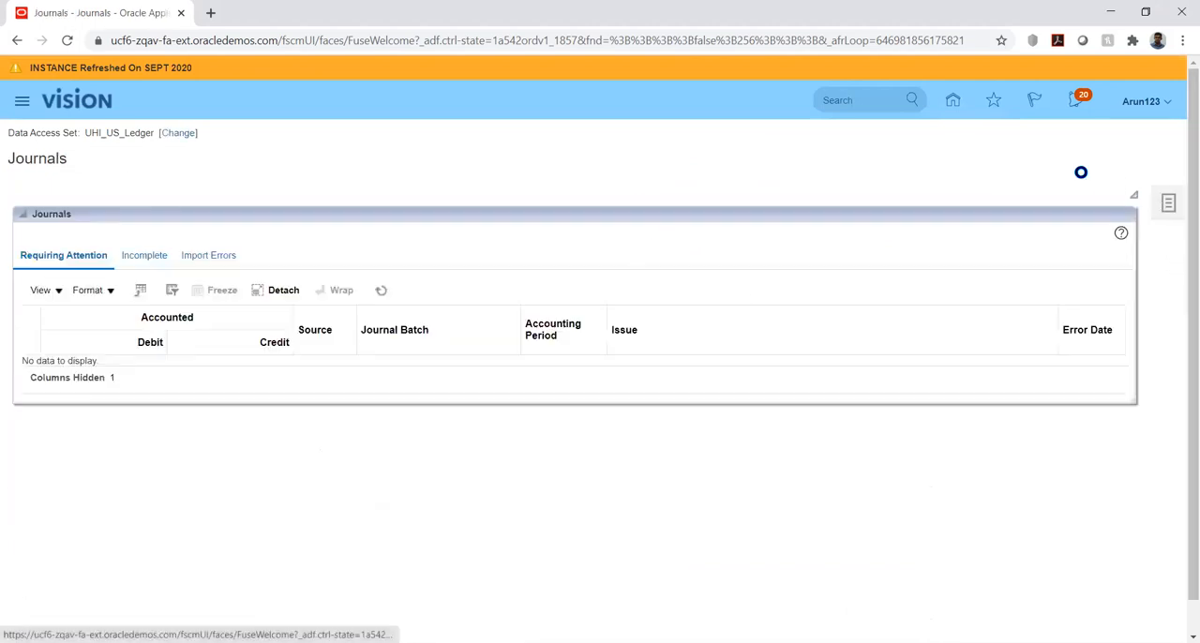
click(1069, 172)
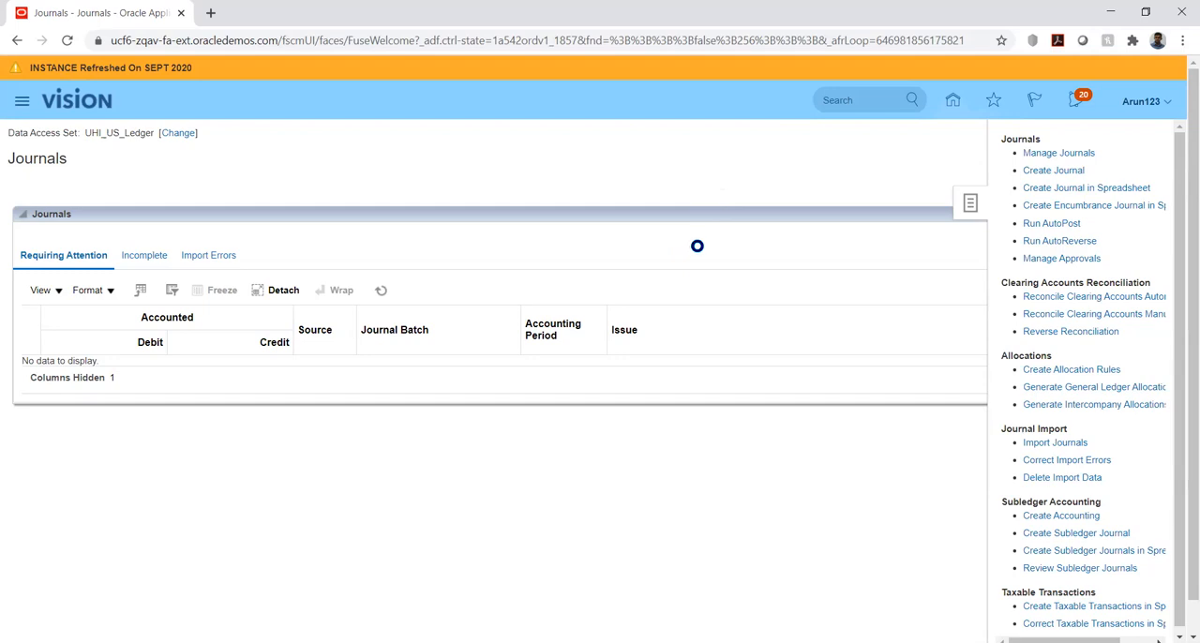
Name both the new journal batch and its journal UHI_FCJ
click(349, 241)
text(UHI_FCJ)
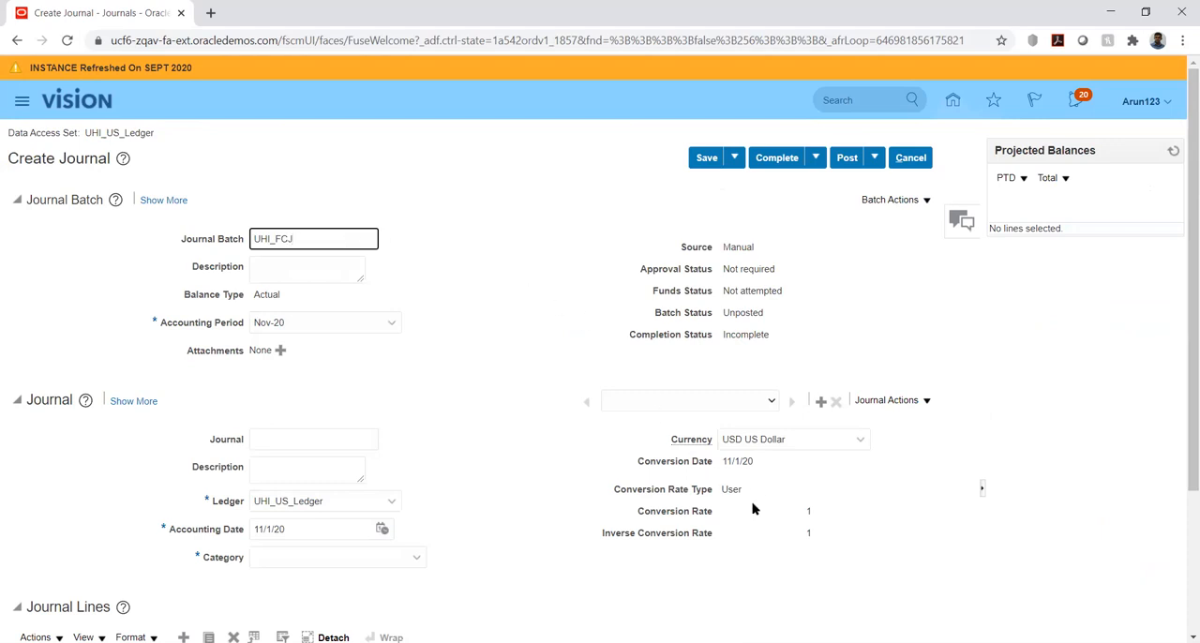
click(289, 439)
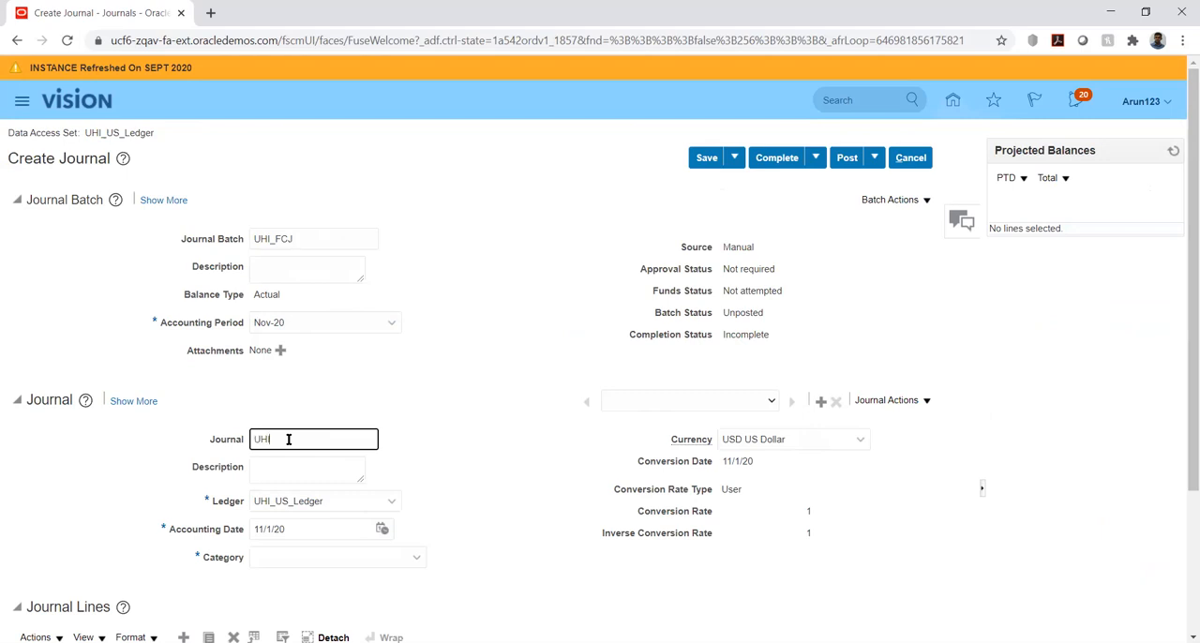
text(UHI_FCJ)
Set the journal's currency to INR Indian Rupee
scroll(1183, 348, down, 2)
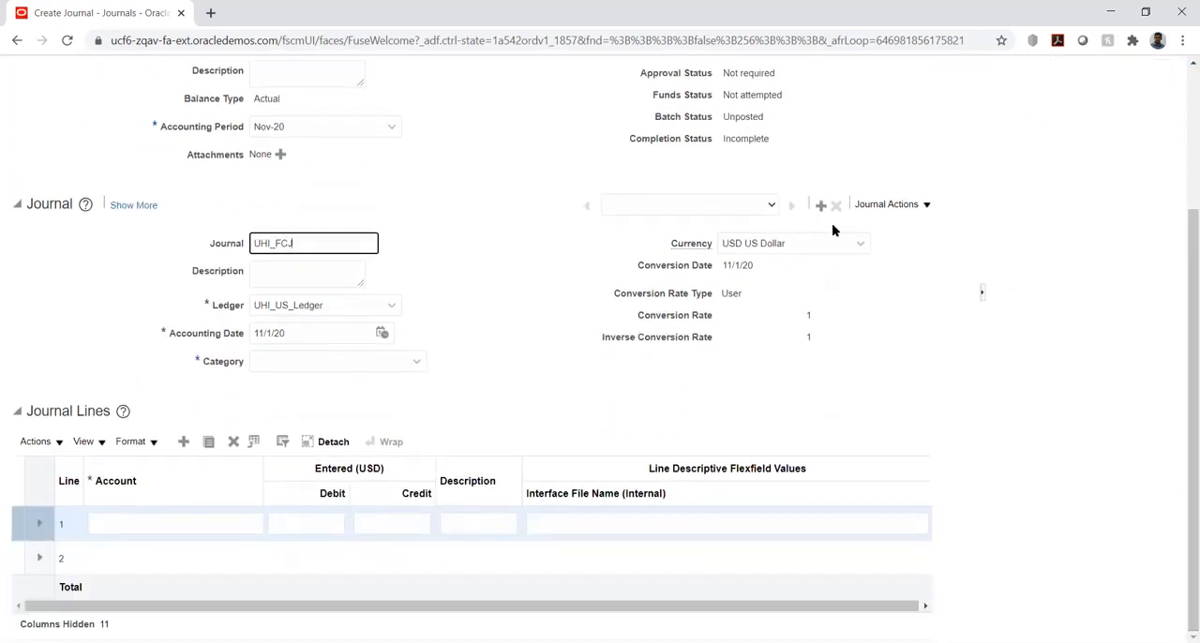
click(843, 240)
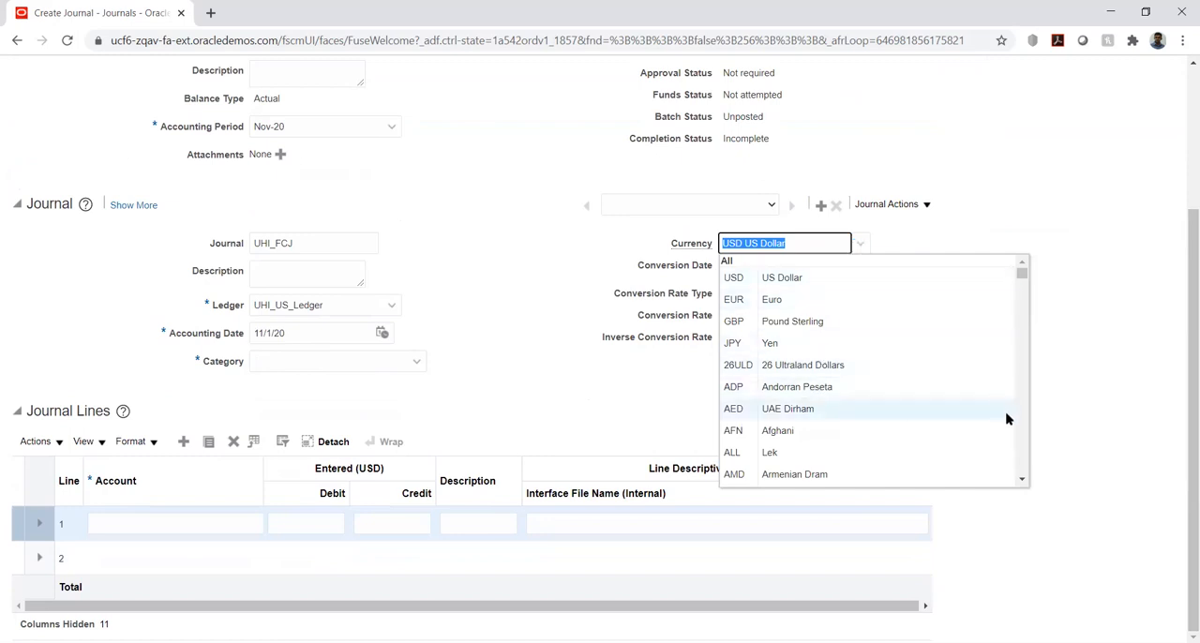
text(I)
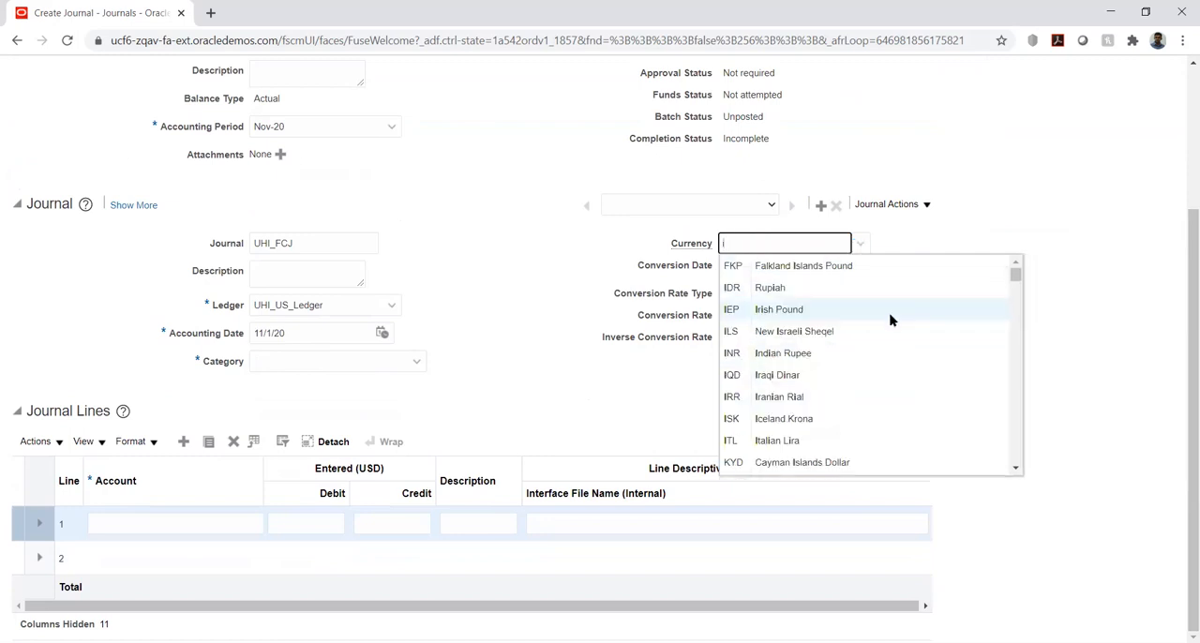
text(n)
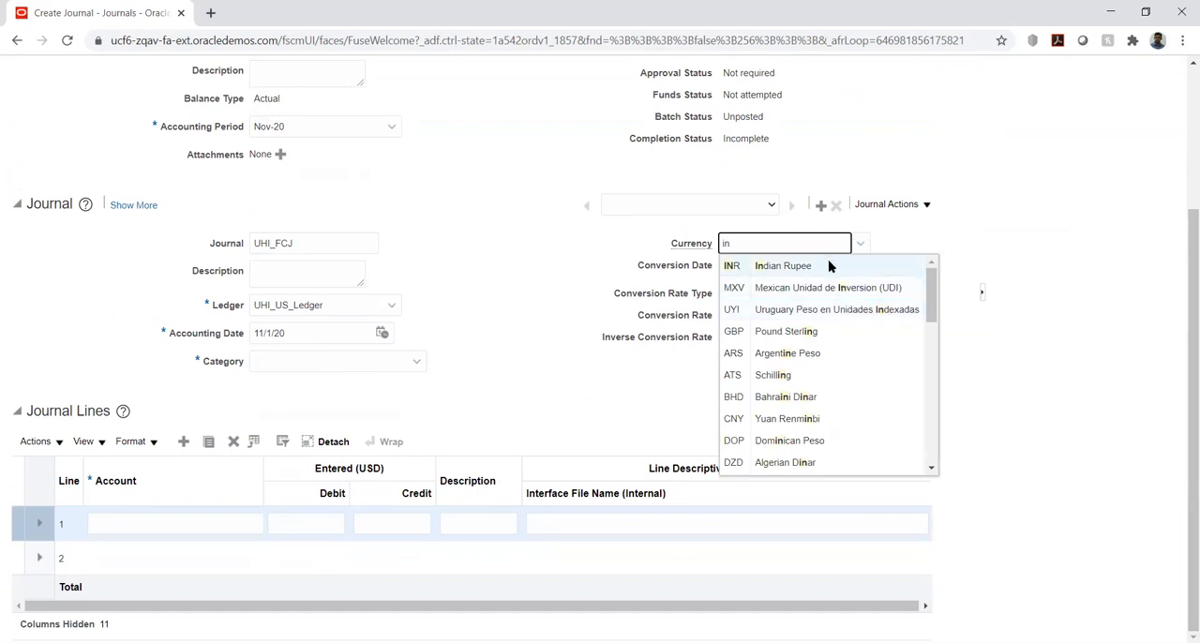
click(828, 268)
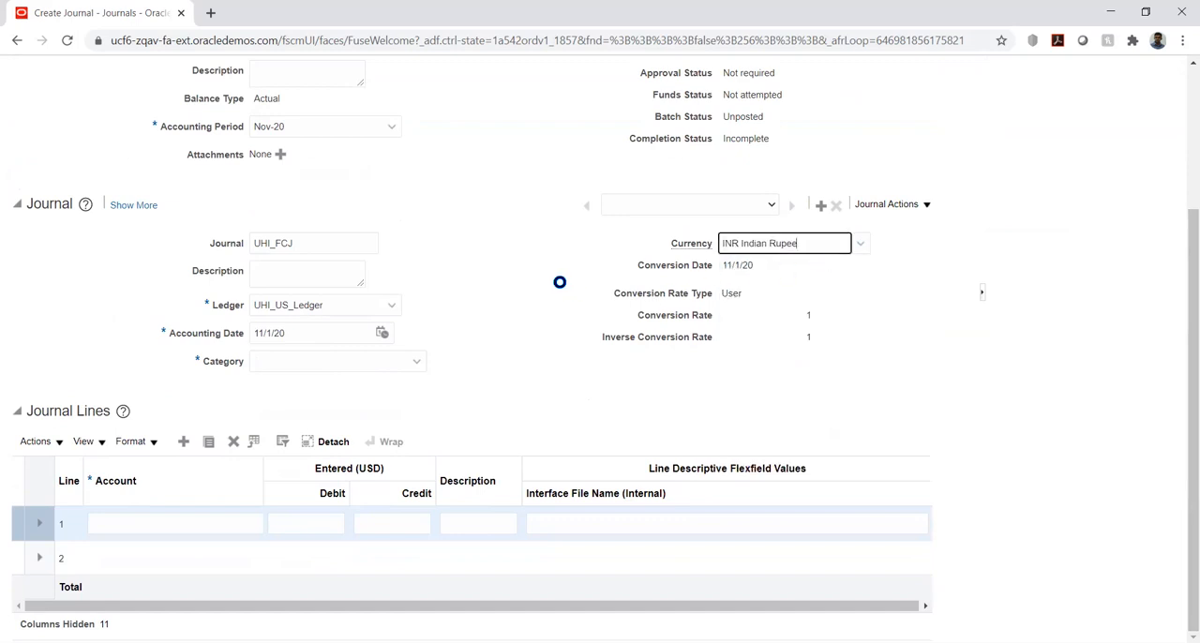
click(552, 287)
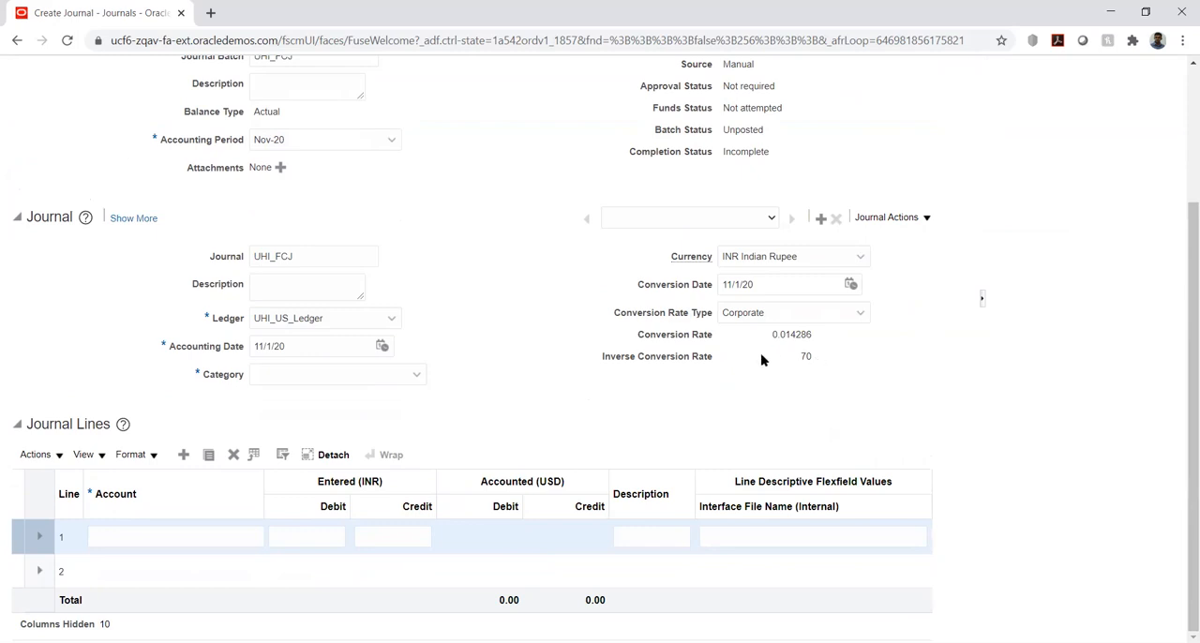
Set the journal's category to Adjustment
click(387, 378)
text(a)
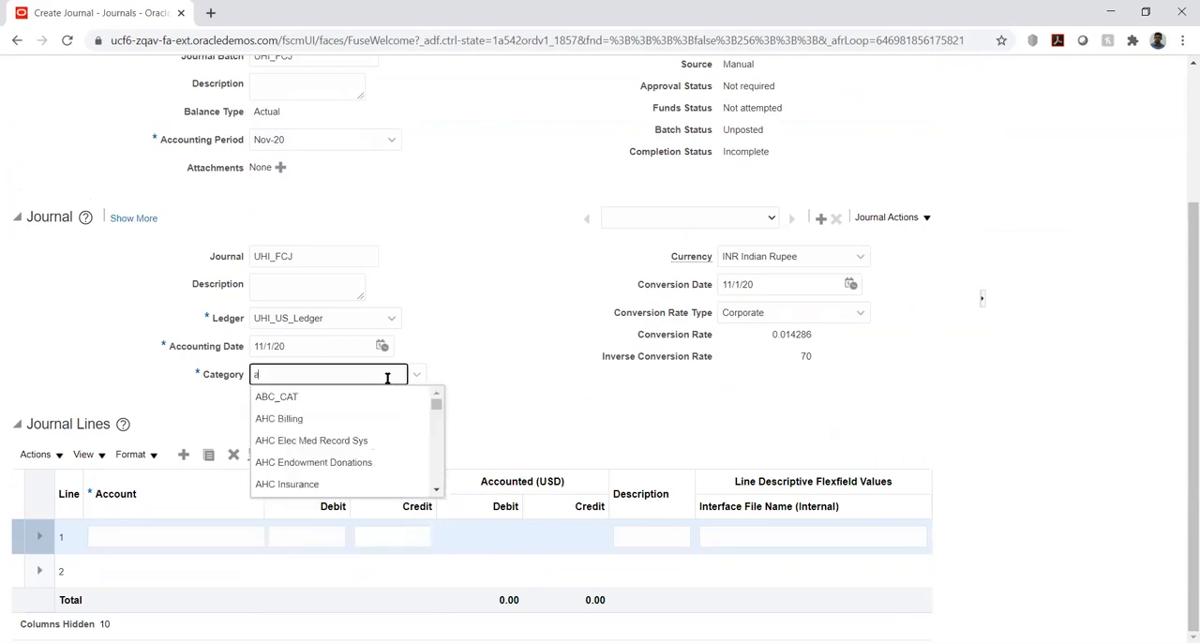
text(dj)
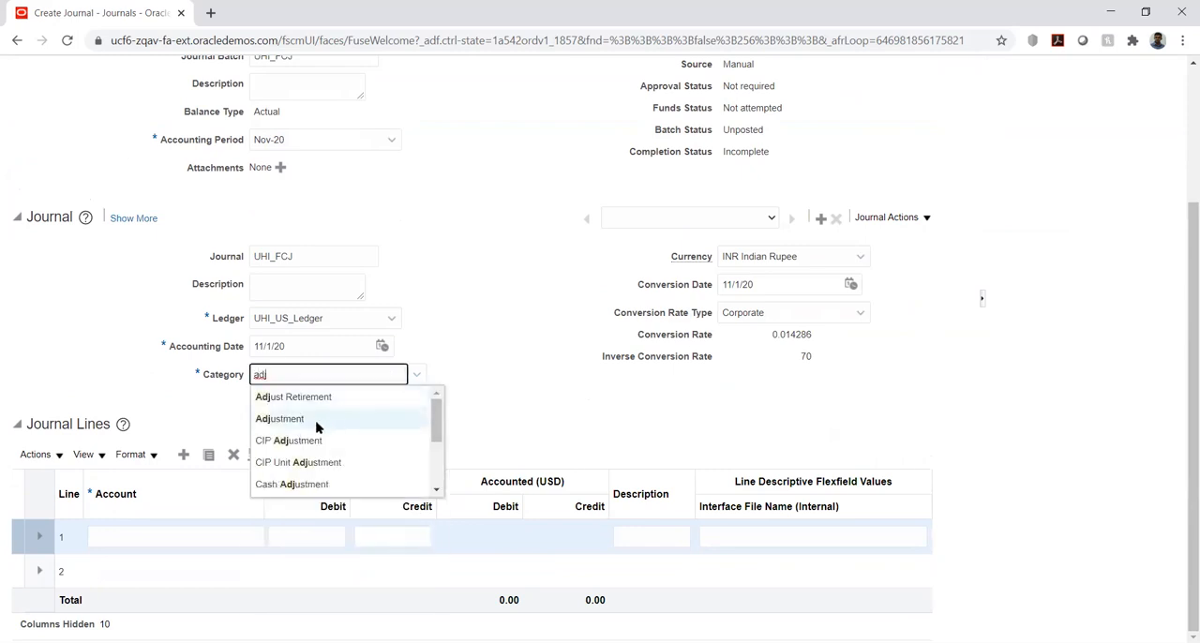
click(312, 424)
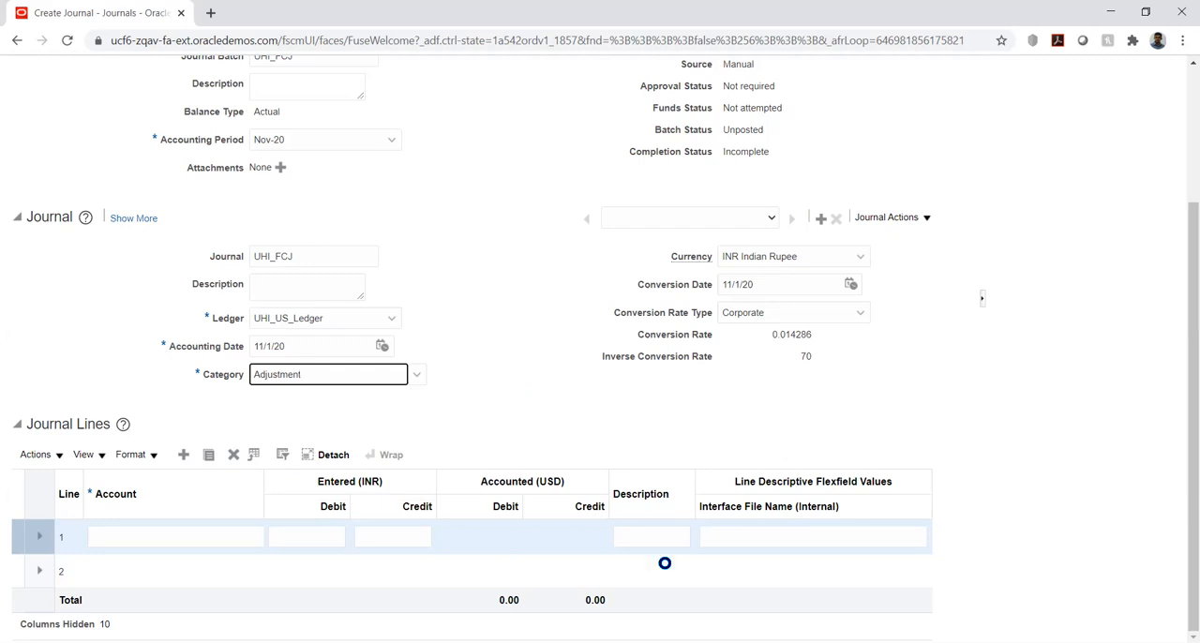
Enter the copied account 1000.100.1120.1000 on journal line 1 with a debit of 16,000 INR
click(623, 641)
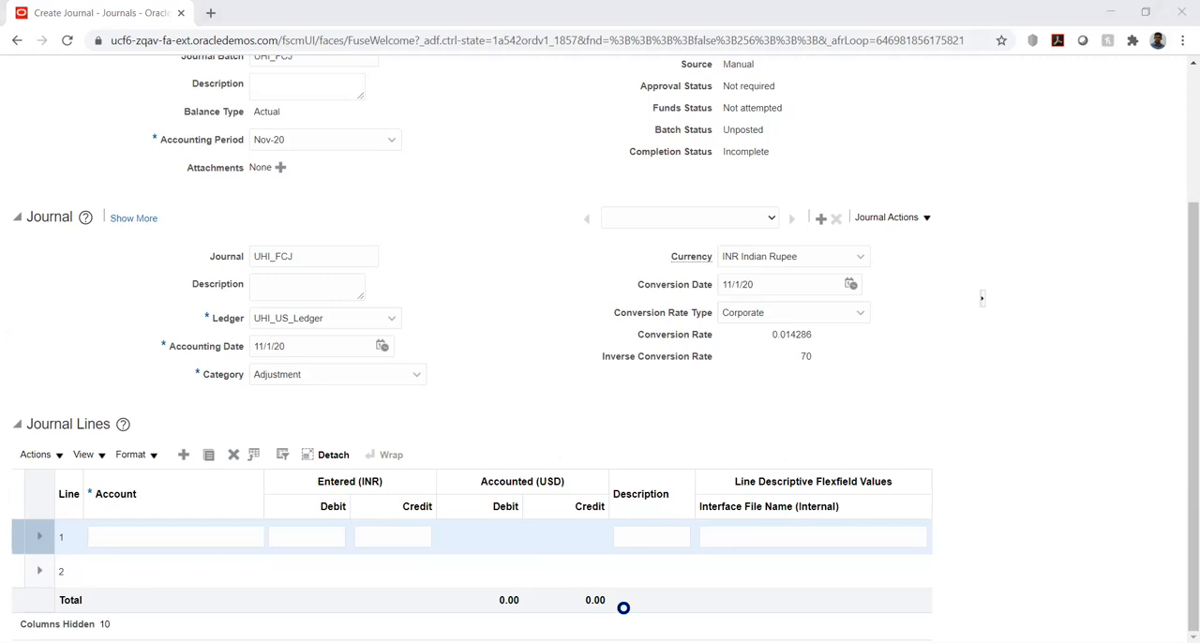
click(910, 126)
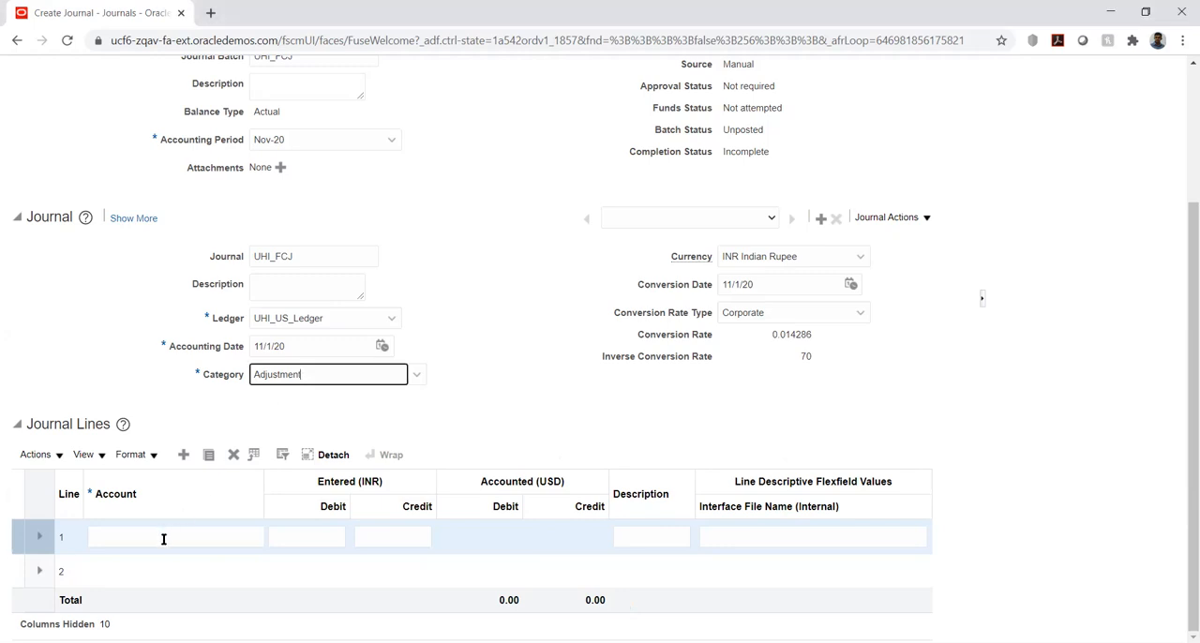
click(163, 538)
text(1000.100.1120.1000)
key(Tab)
key(Tab)
text(1)
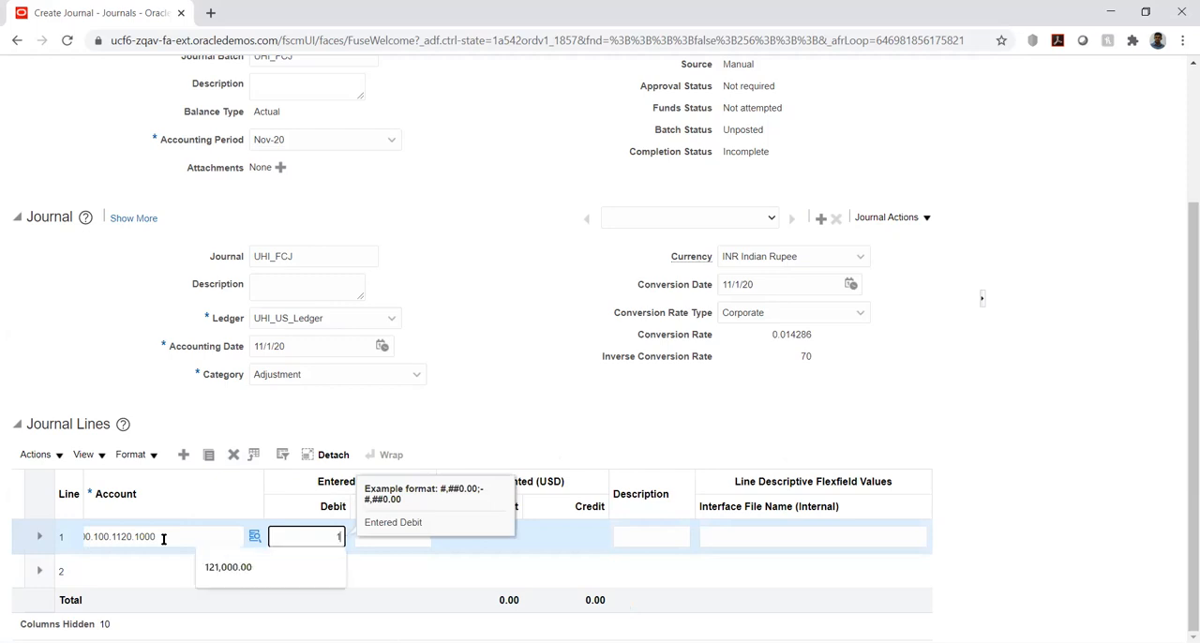
text(600)
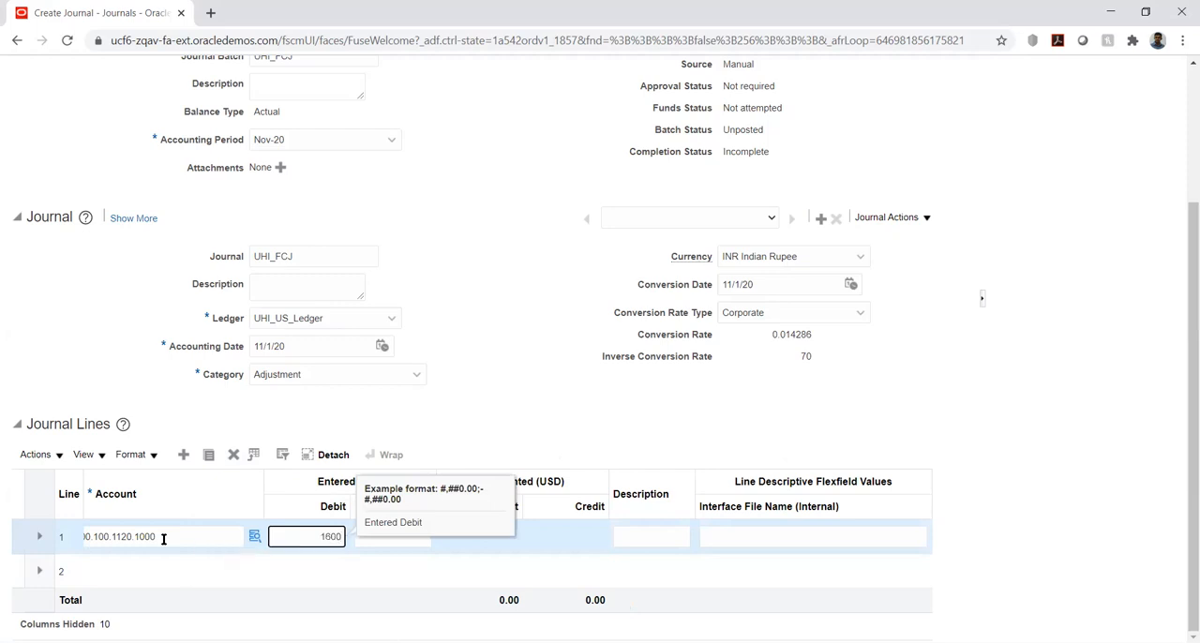
text(0)
key(Tab)
Enter the copied account 1000.100.4515.1000 on journal line 2 and move to its entered credit
click(140, 572)
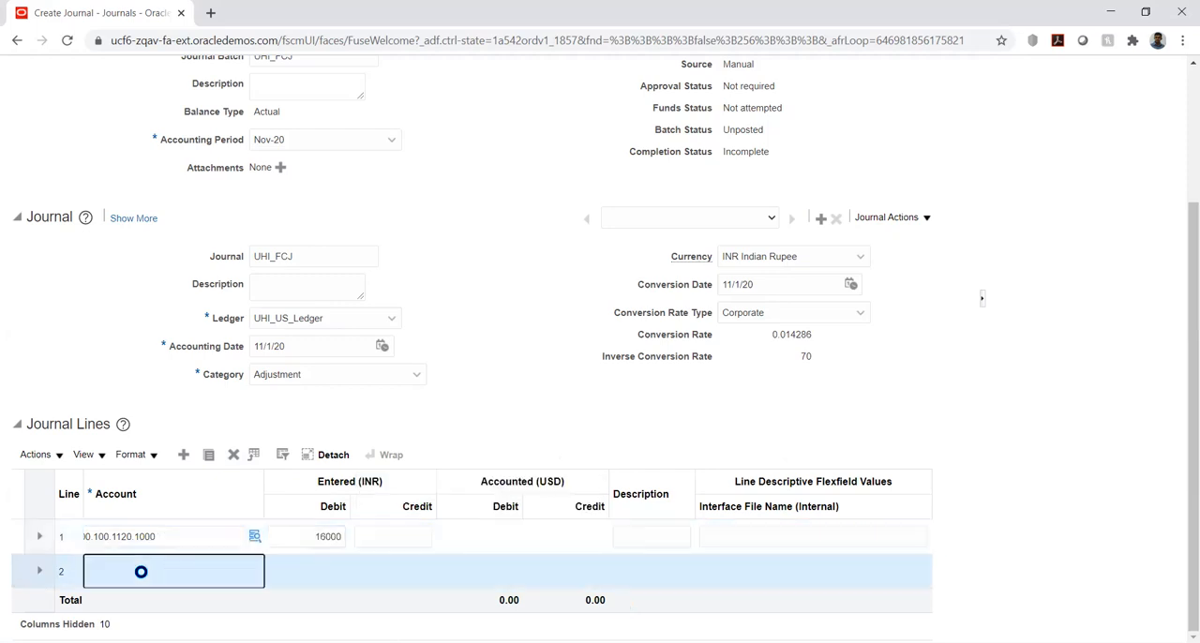
key(alt+Tab)
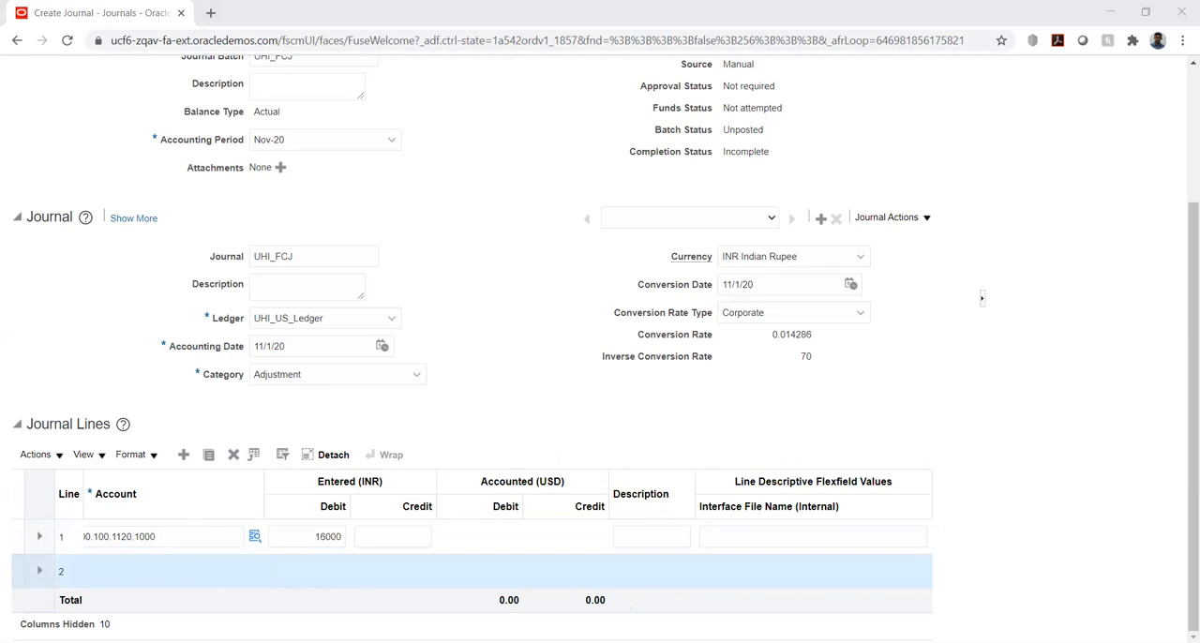
key(alt+Tab)
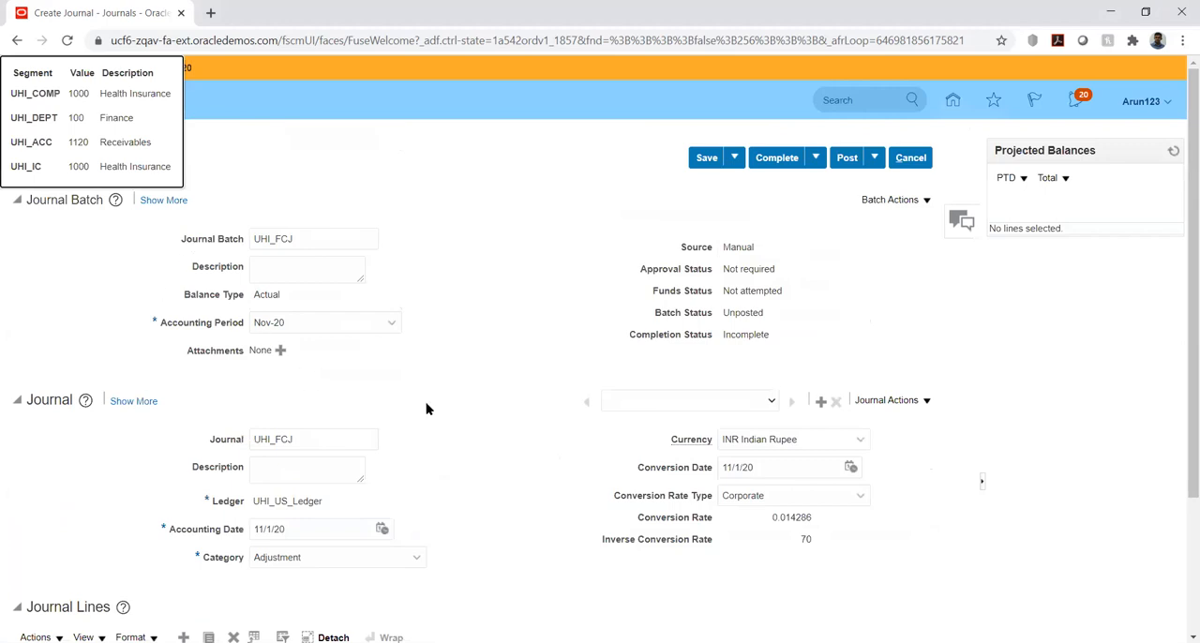
scroll(620, 323, down, 3)
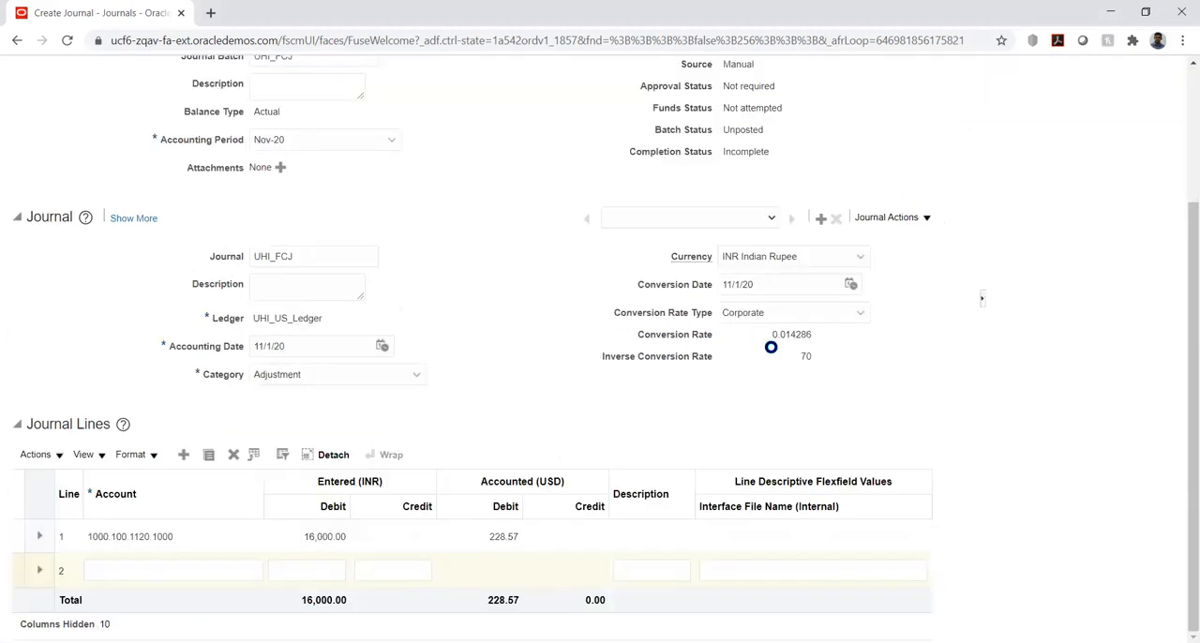
click(145, 572)
text(1000.100.4515.1000)
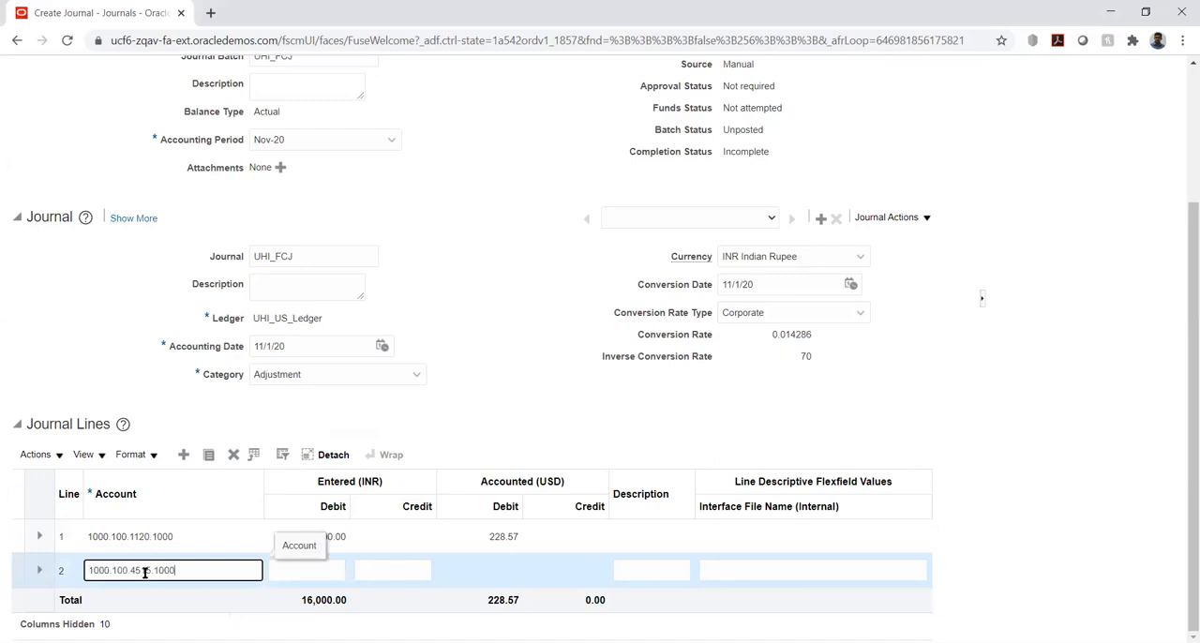
key(Tab)
key(Tab)
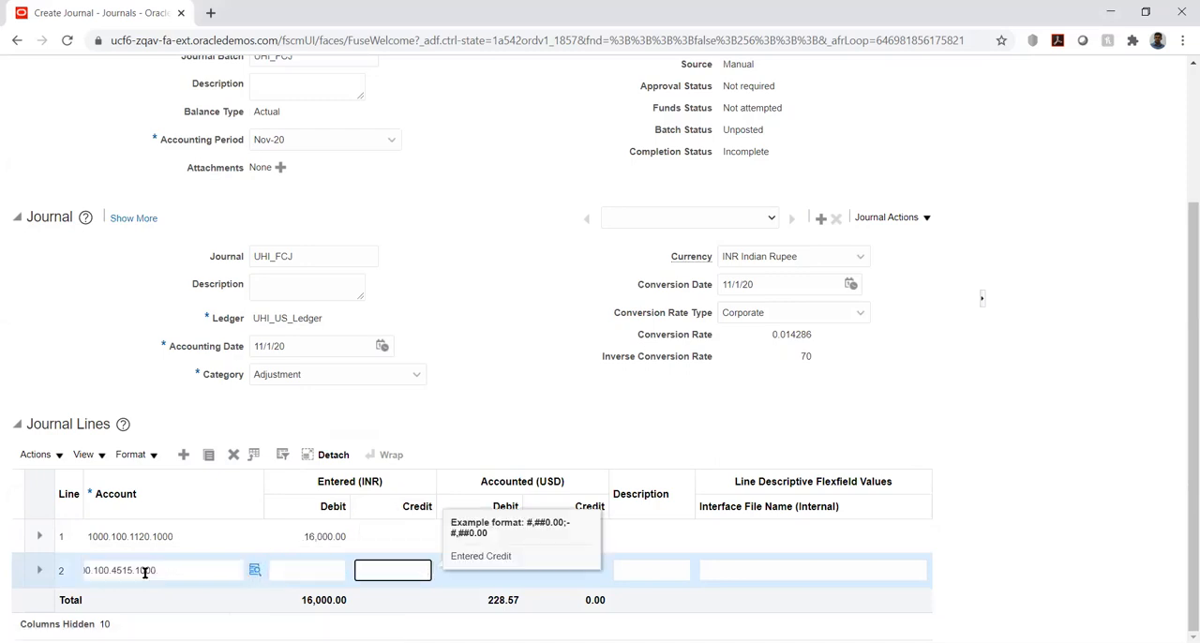
Enter a credit of 16,000 INR on journal line 2 for account 1000.100.4515.1000
text(16000)
key(Tab)
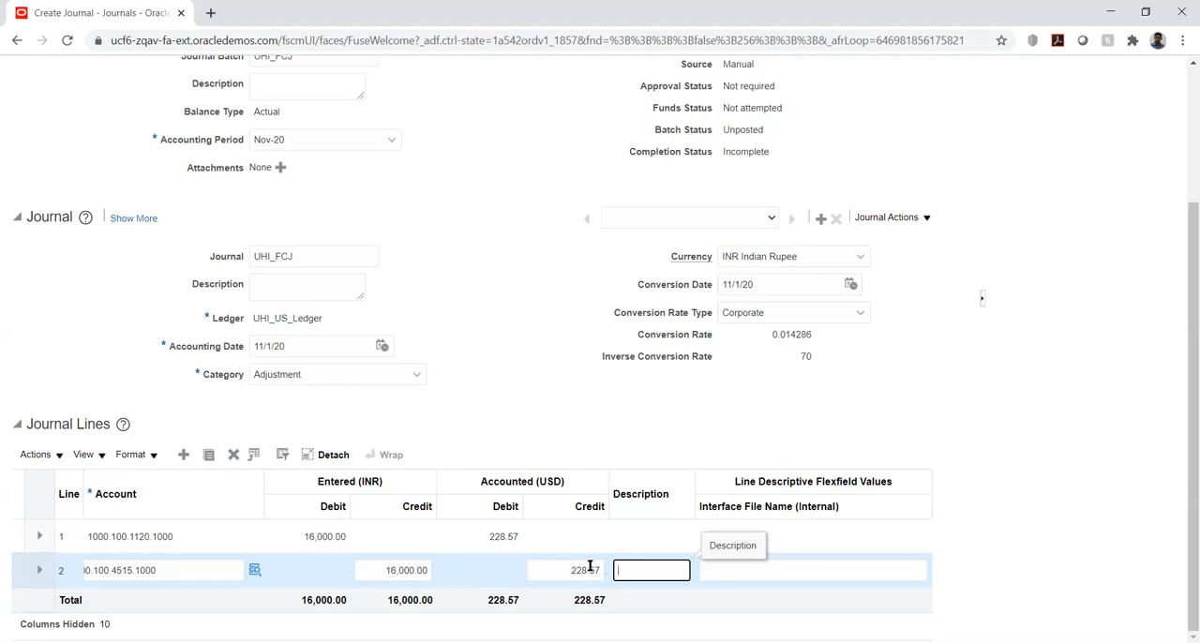
click(1057, 403)
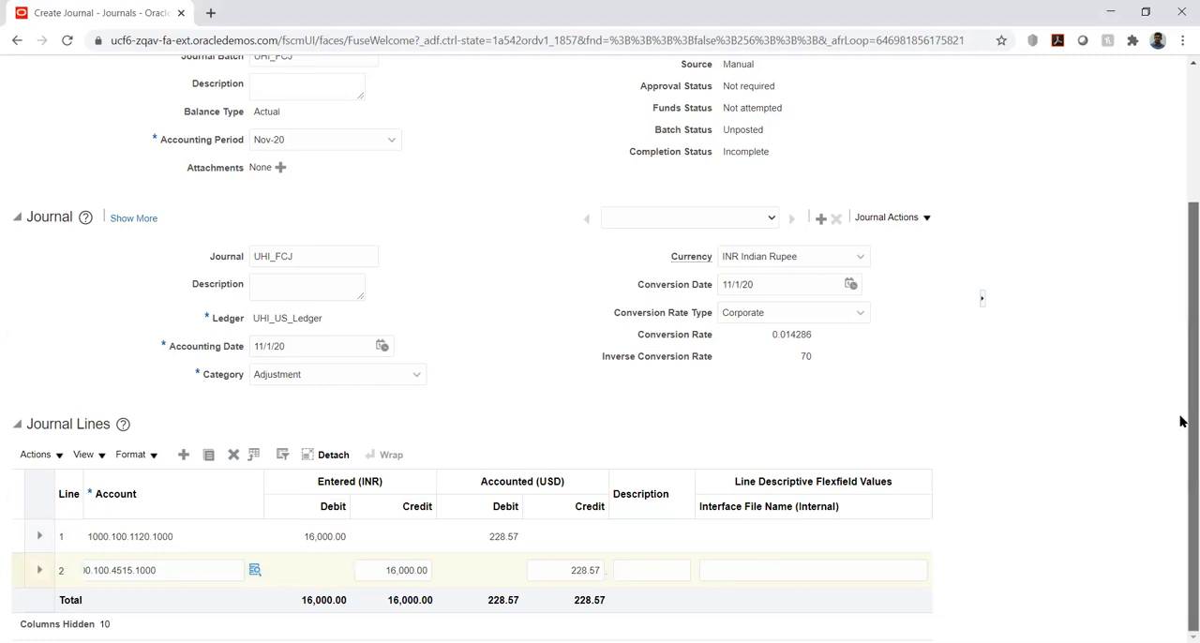
Post the UHI_FCJ journal and acknowledge the submitted posting process
scroll(1181, 328, up, 2)
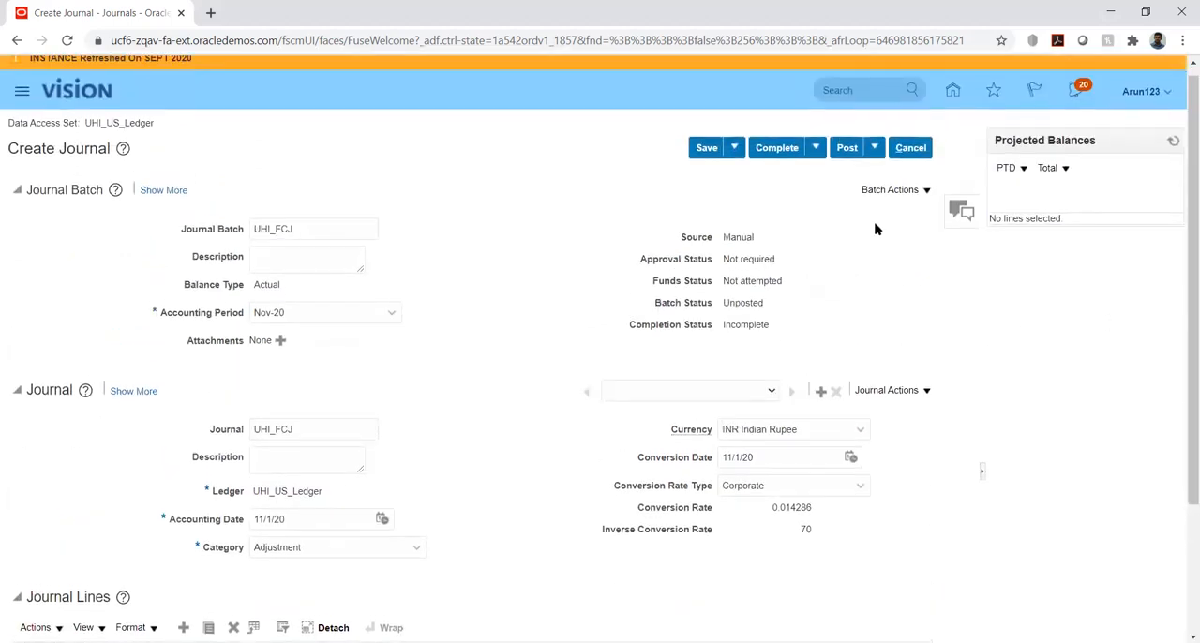
click(848, 150)
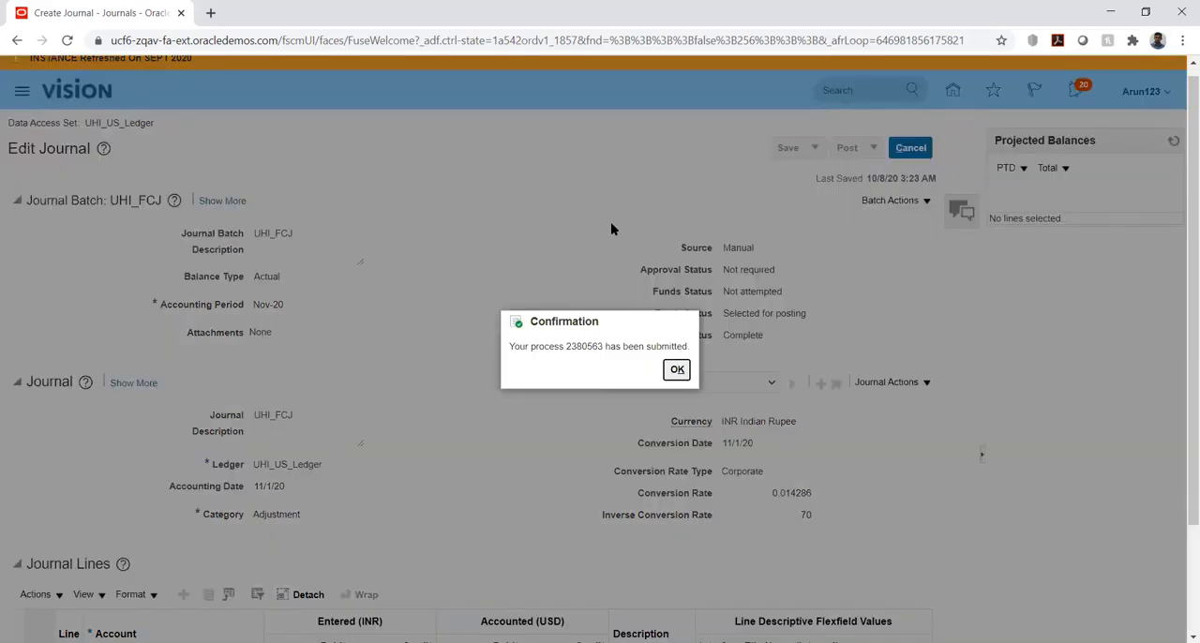
click(678, 372)
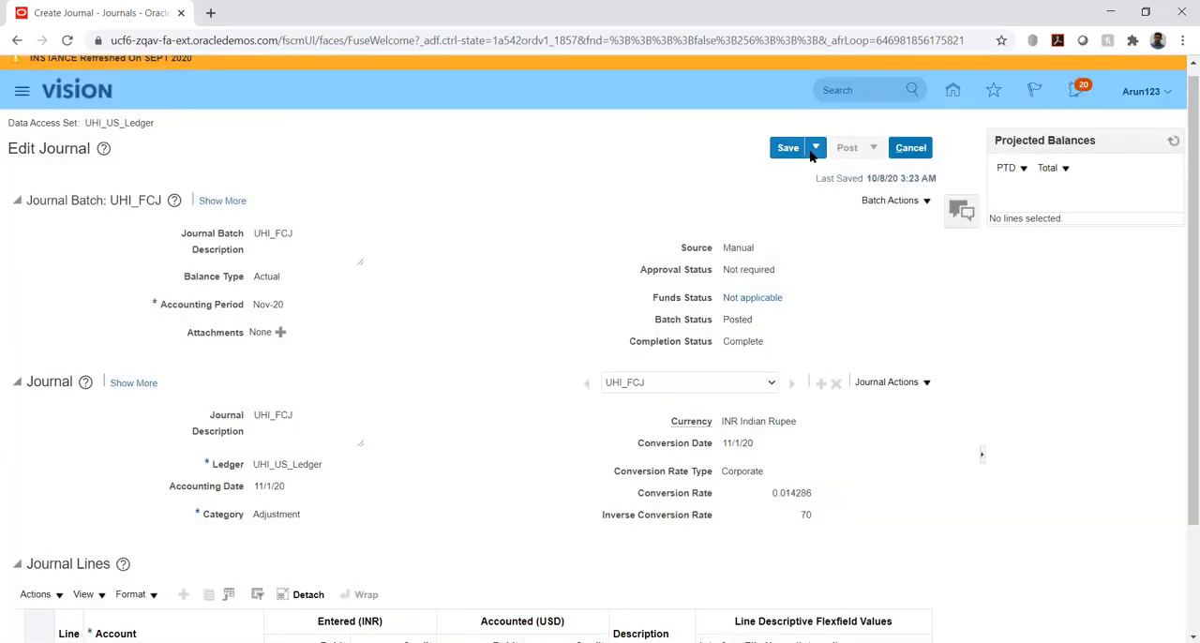
Try to save and close the posted UHI_FCJ journal and return to the Journals work area
click(814, 152)
click(814, 172)
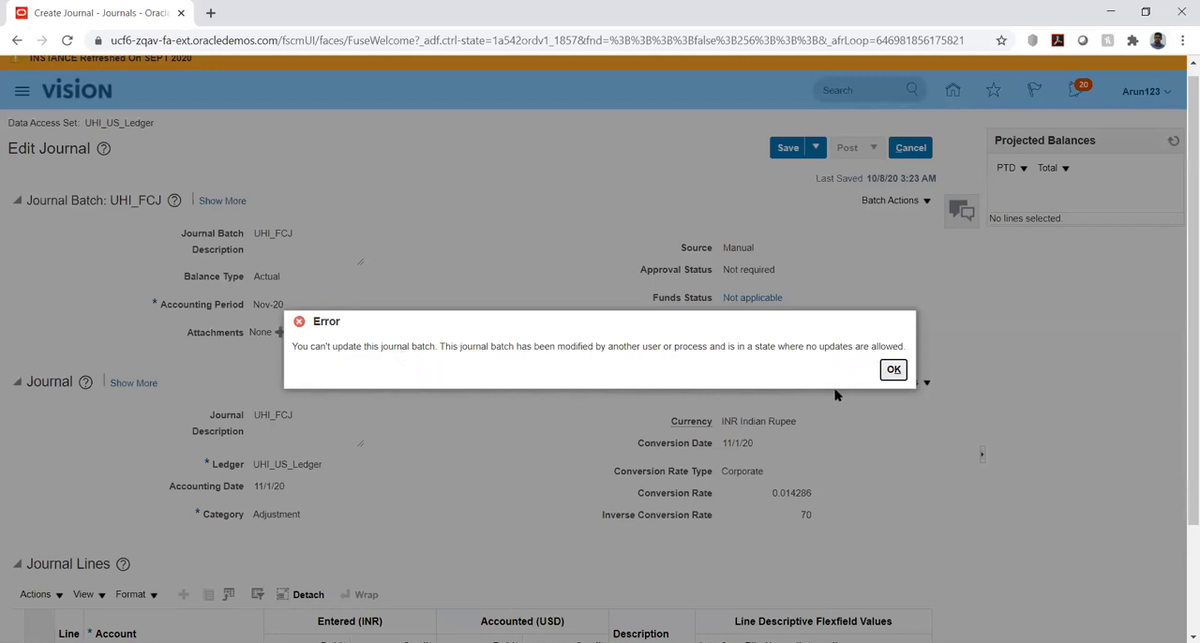
click(893, 370)
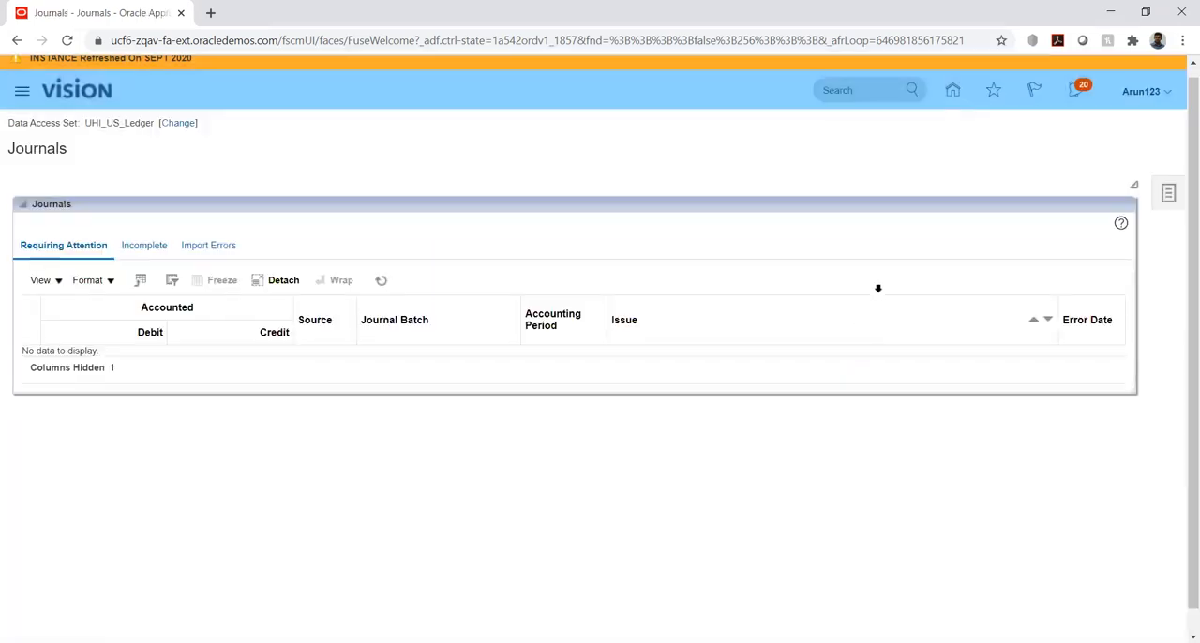
Search Manage Journals for journals whose name starts with UHI_FCJ in the Nov-20 period
click(1168, 194)
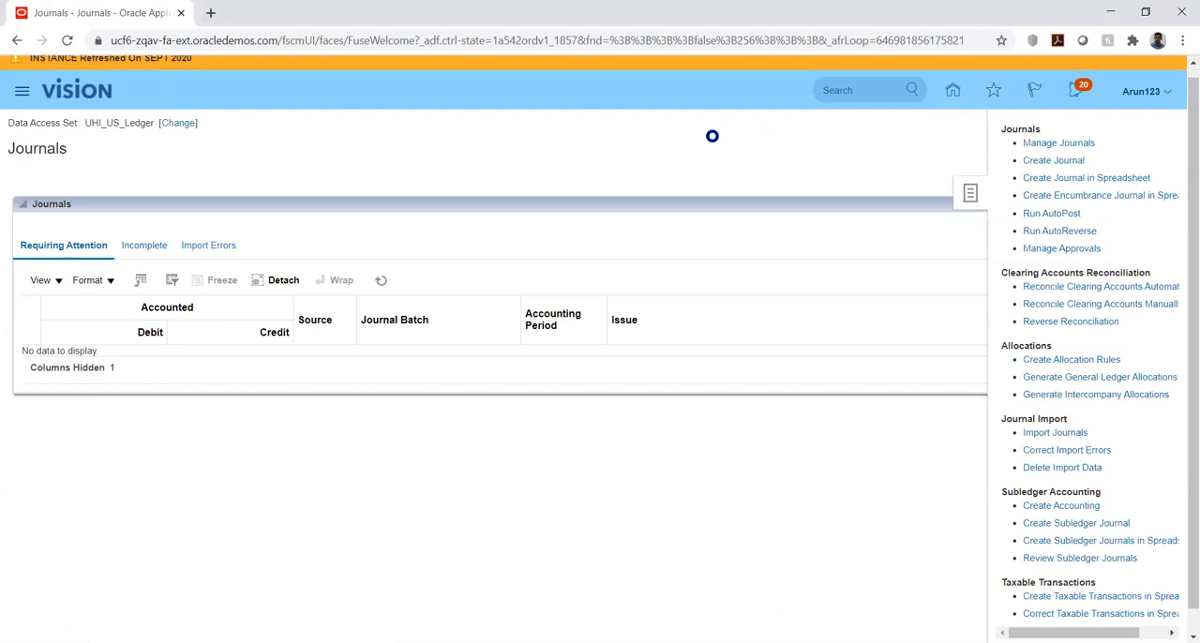
click(467, 237)
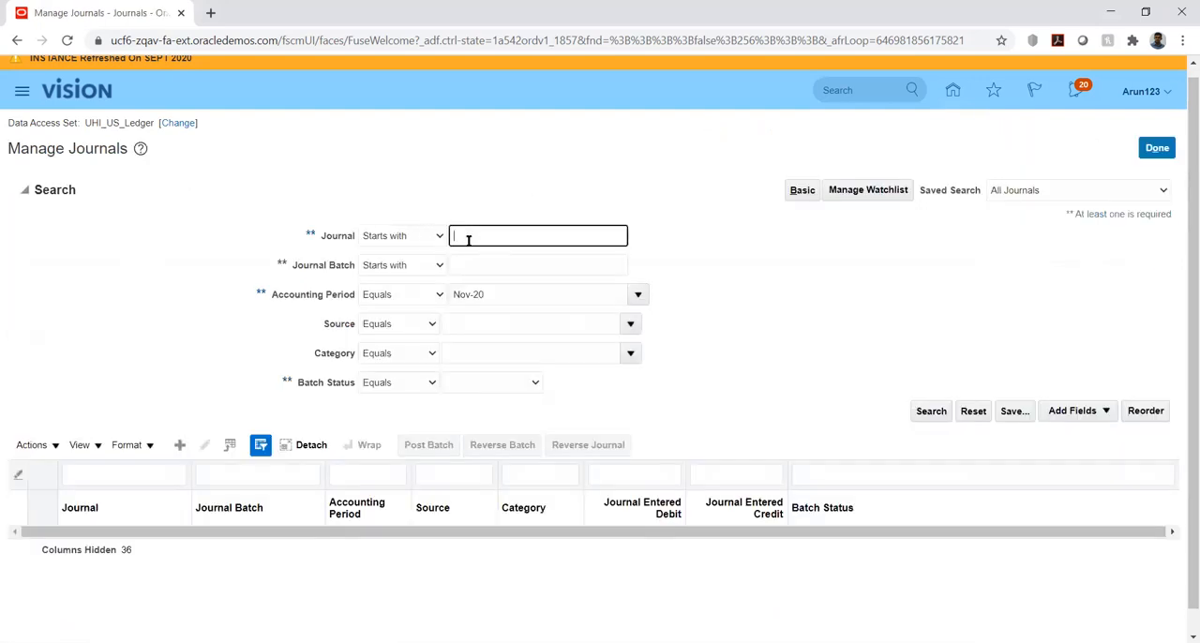
text(H)
key(BackSpace)
text(UHI_FCJ)
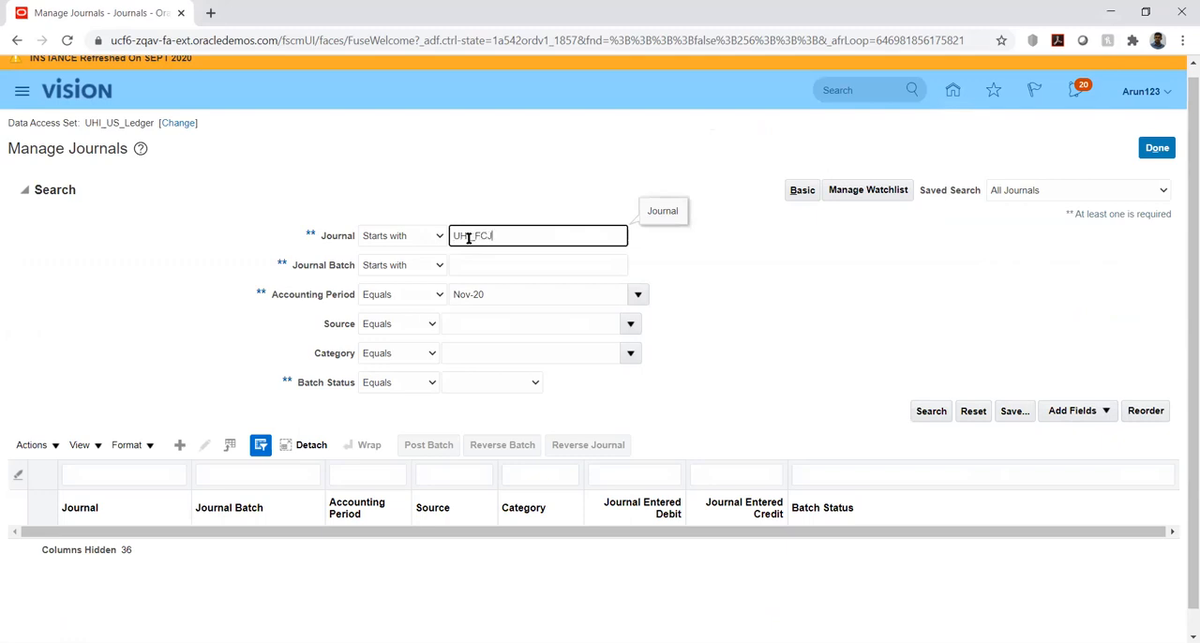
key(Return)
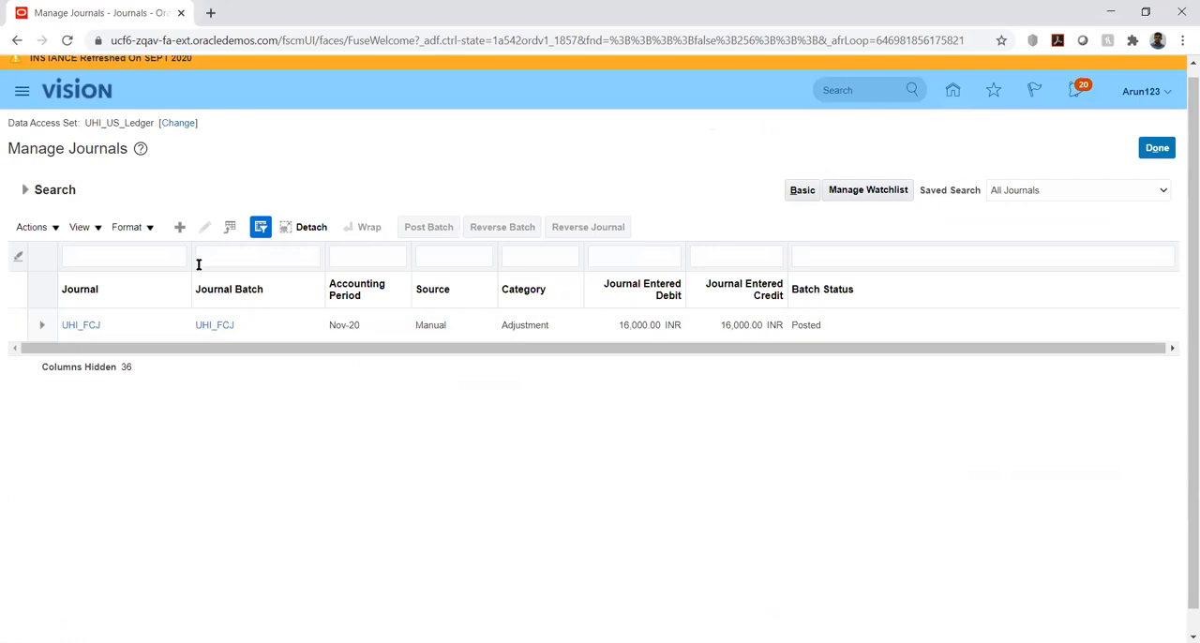
Open the UHI_FCJ journal to review its batch status, conversion details and lines, and save and close it
click(84, 328)
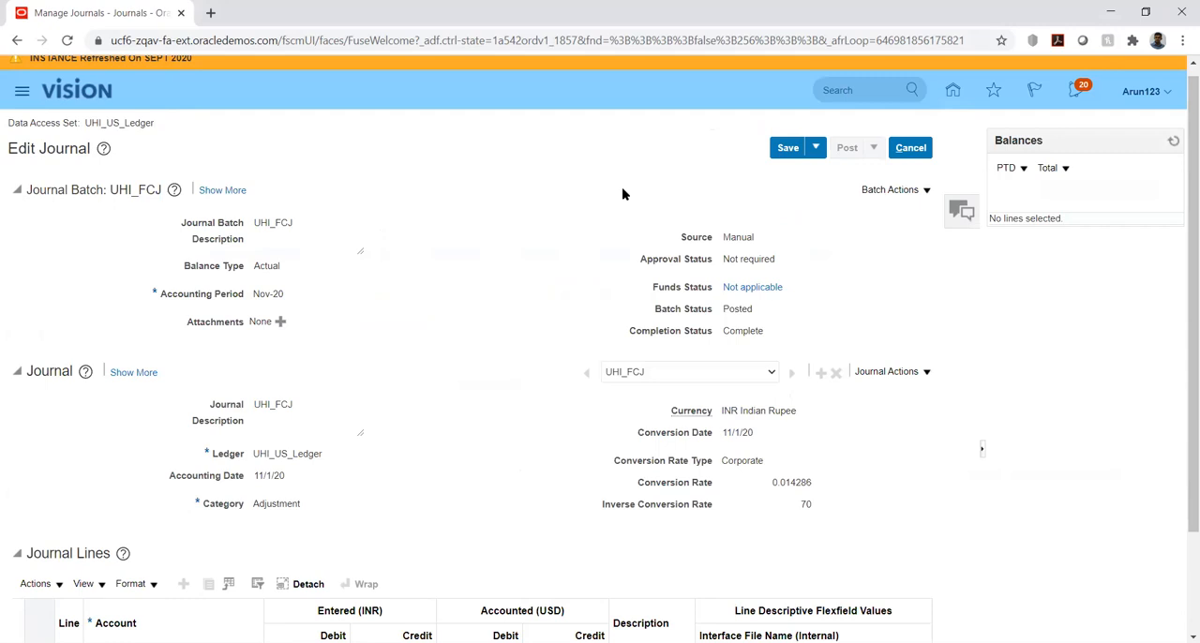
scroll(502, 244, down, 3)
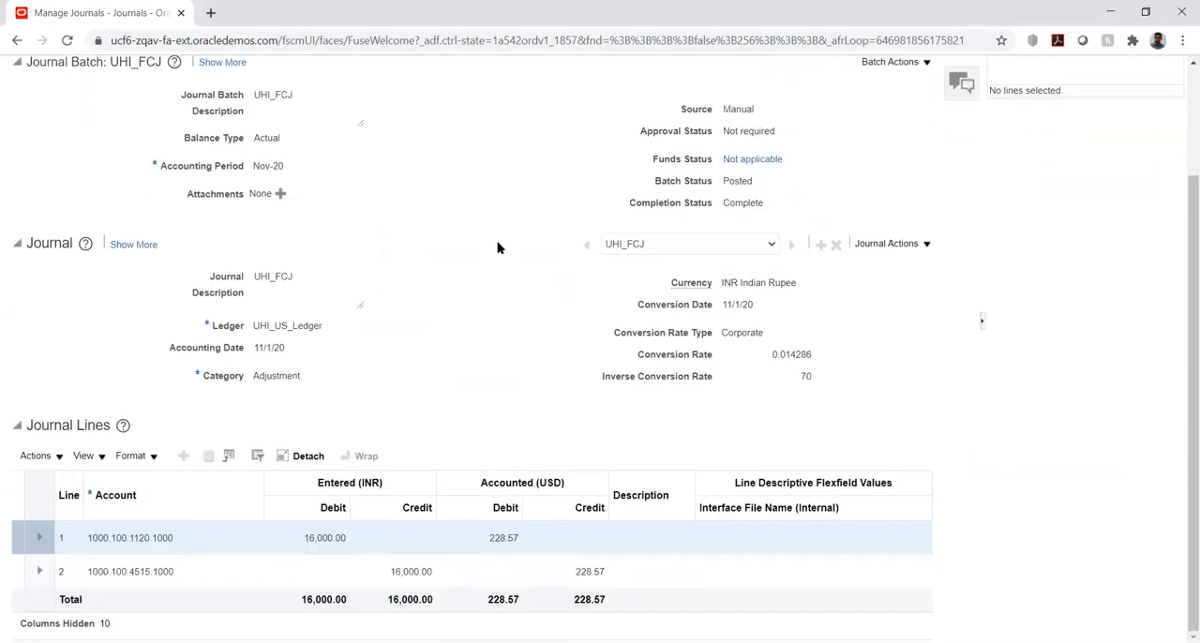
scroll(455, 394, up, 2)
scroll(465, 435, down, 2)
scroll(477, 196, up, 3)
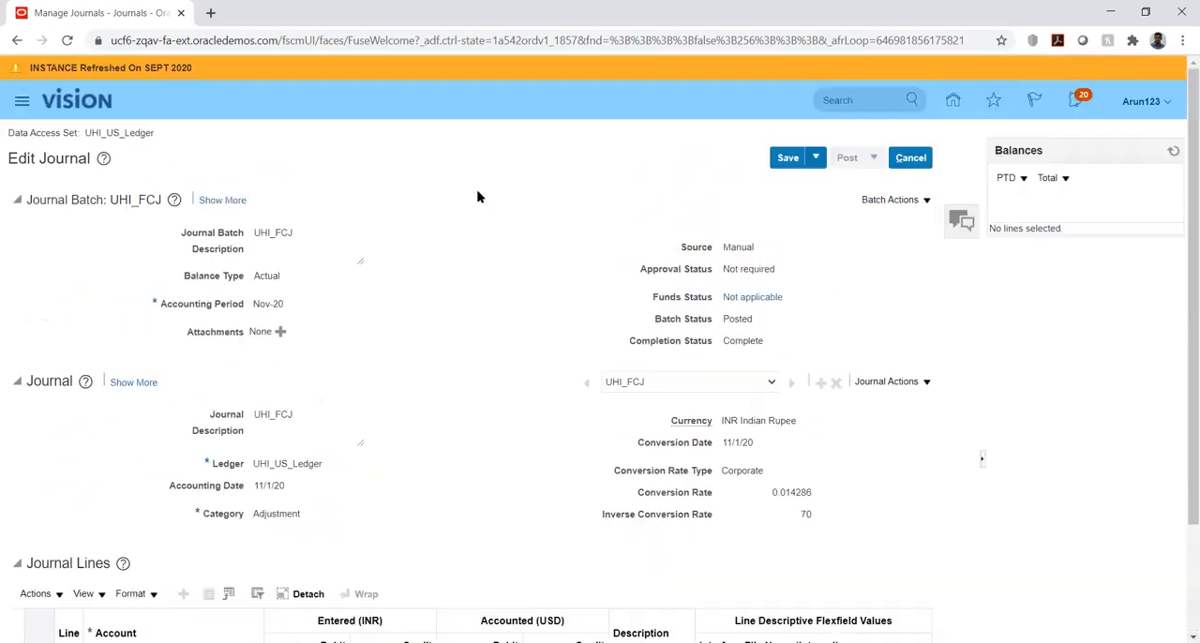
click(816, 158)
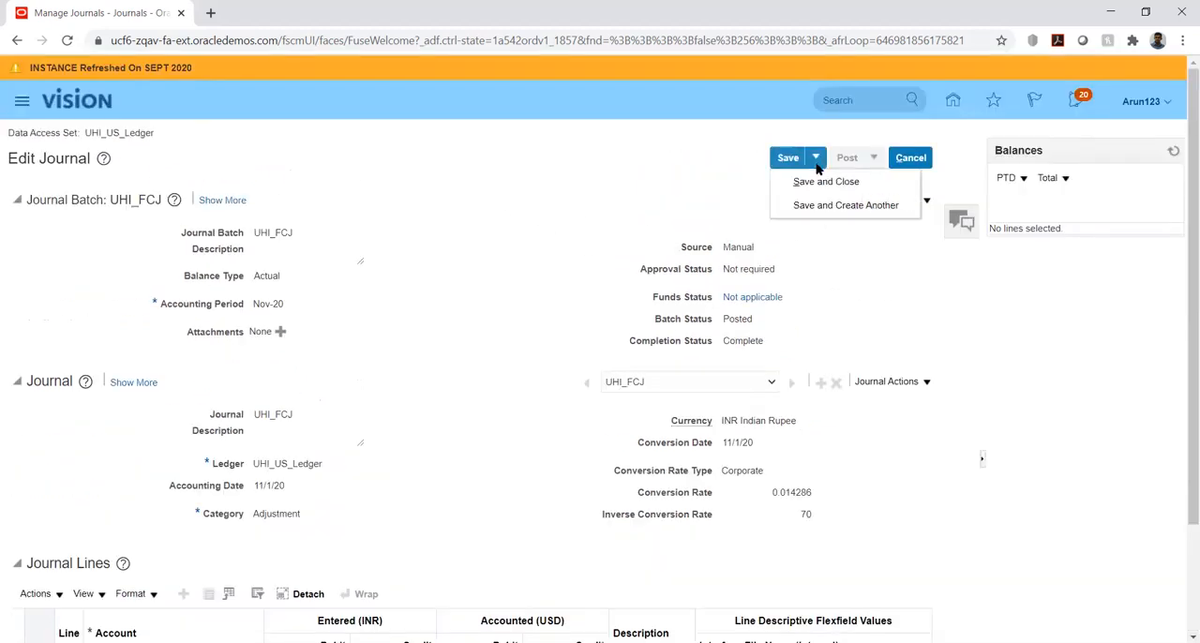
click(803, 179)
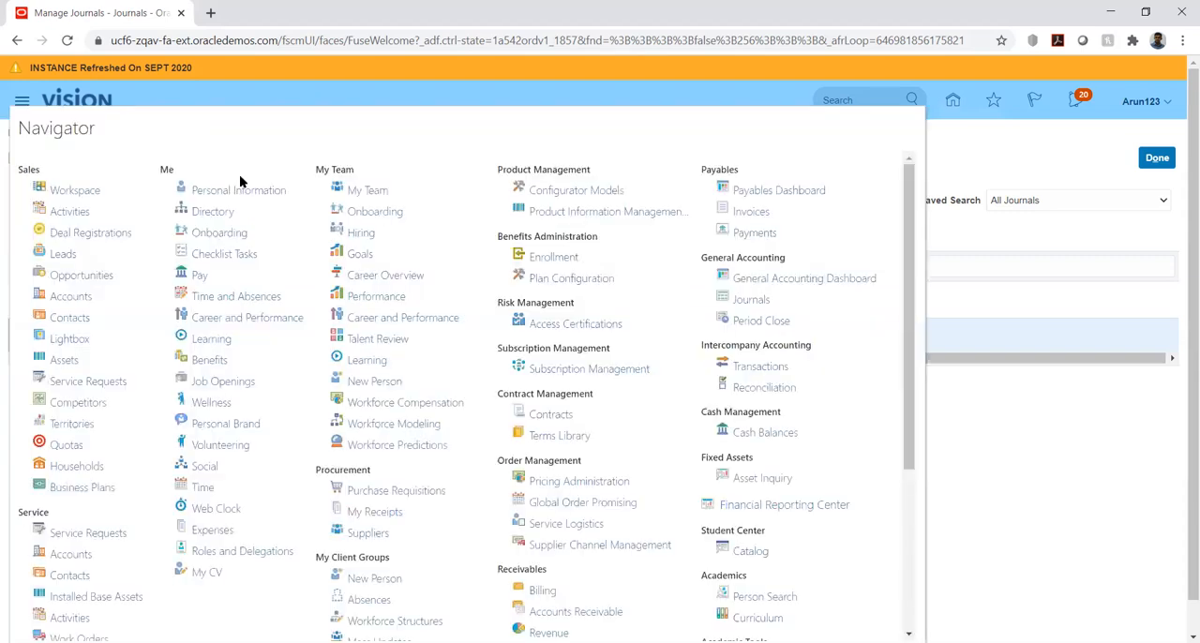
Go to the Scheduled Processes work area from the Navigator's additional Tools entries
scroll(239, 174, down, 5)
click(718, 626)
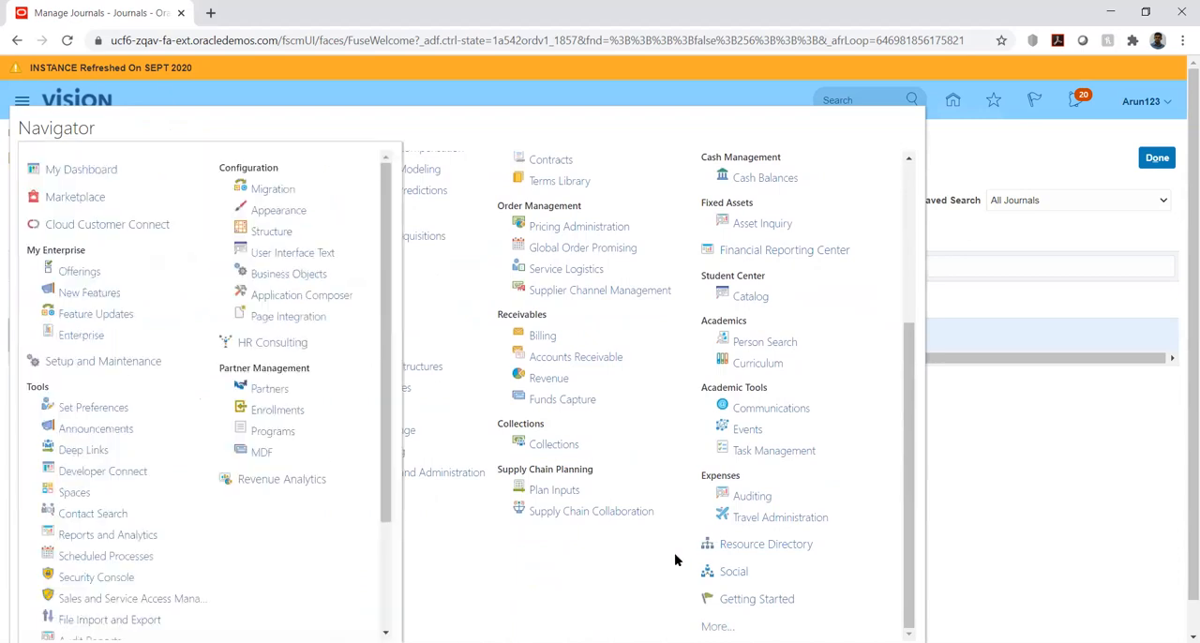
scroll(82, 375, down, 3)
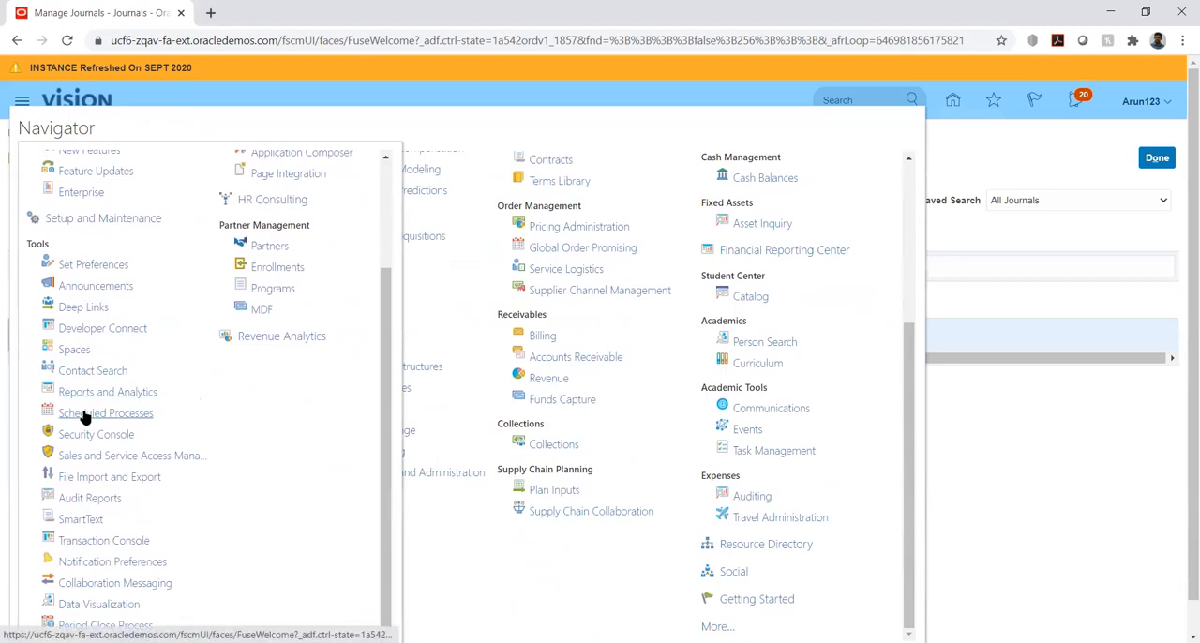
click(84, 414)
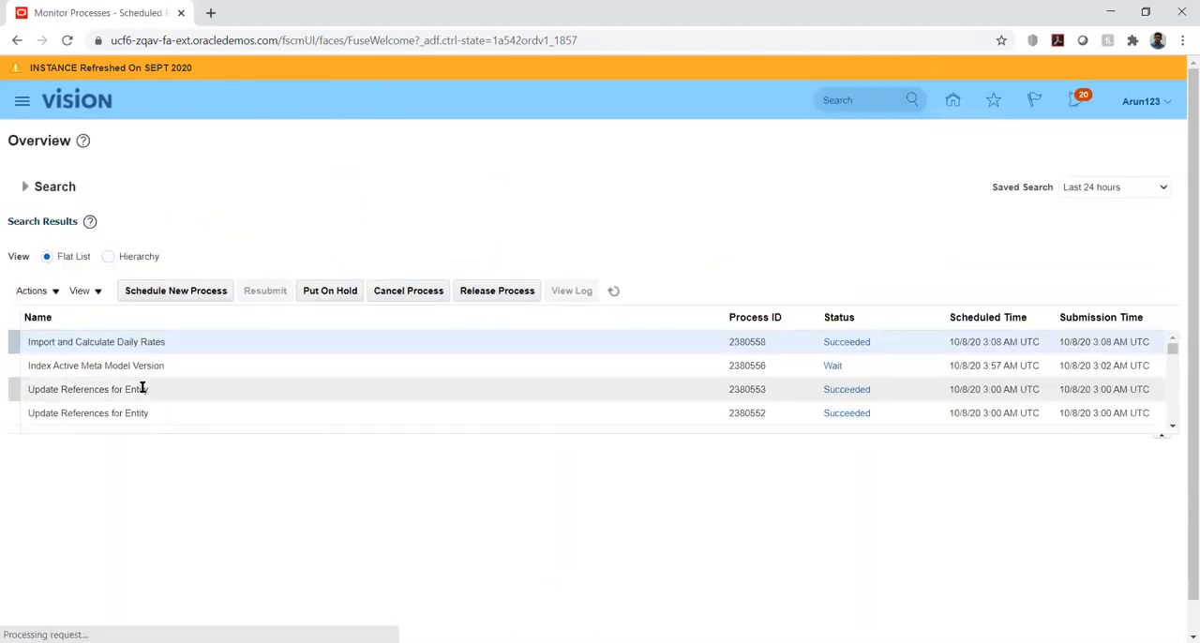
Schedule a new job process, searching for "Trial" and choosing Trial Balance Report
click(169, 292)
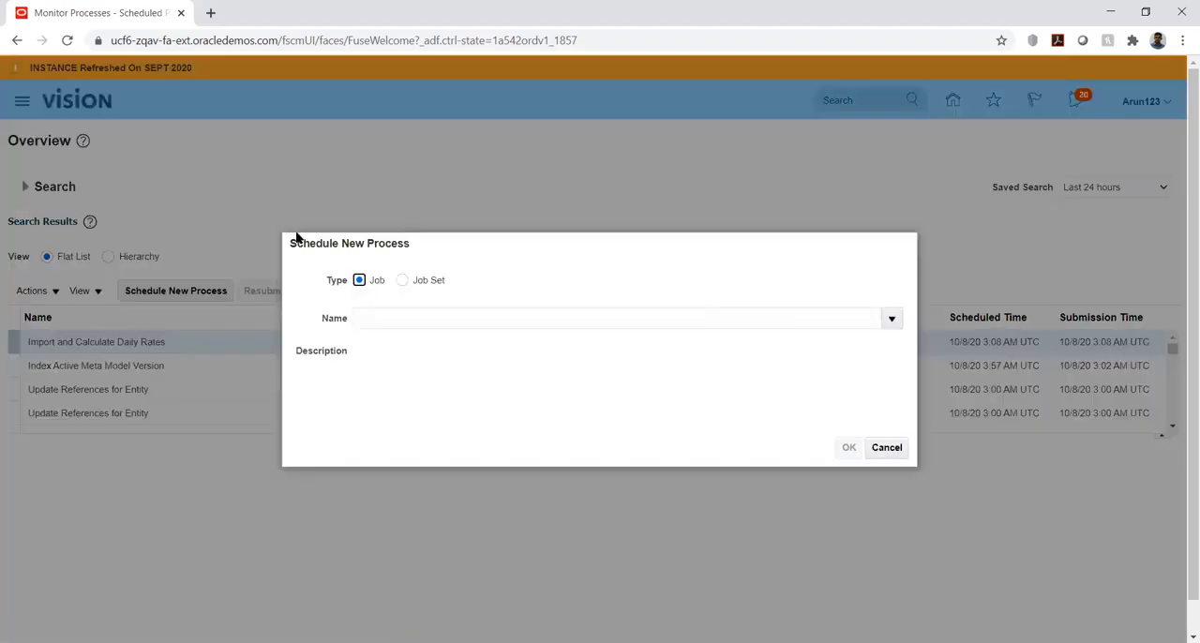
click(507, 321)
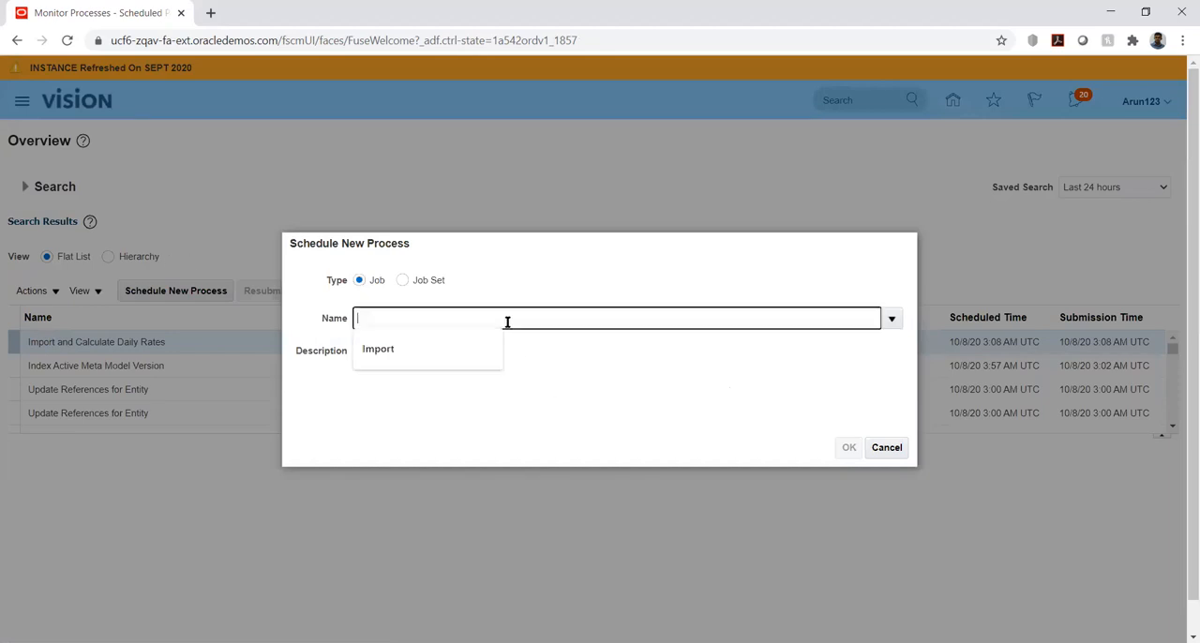
text(Trial)
key(Tab)
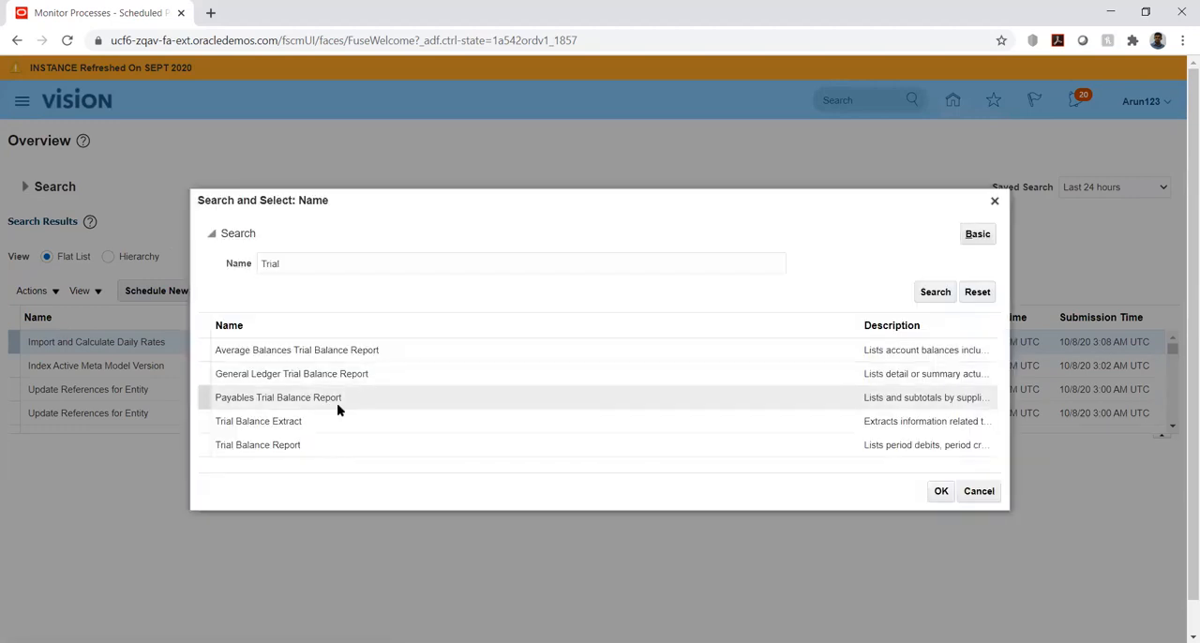
click(254, 452)
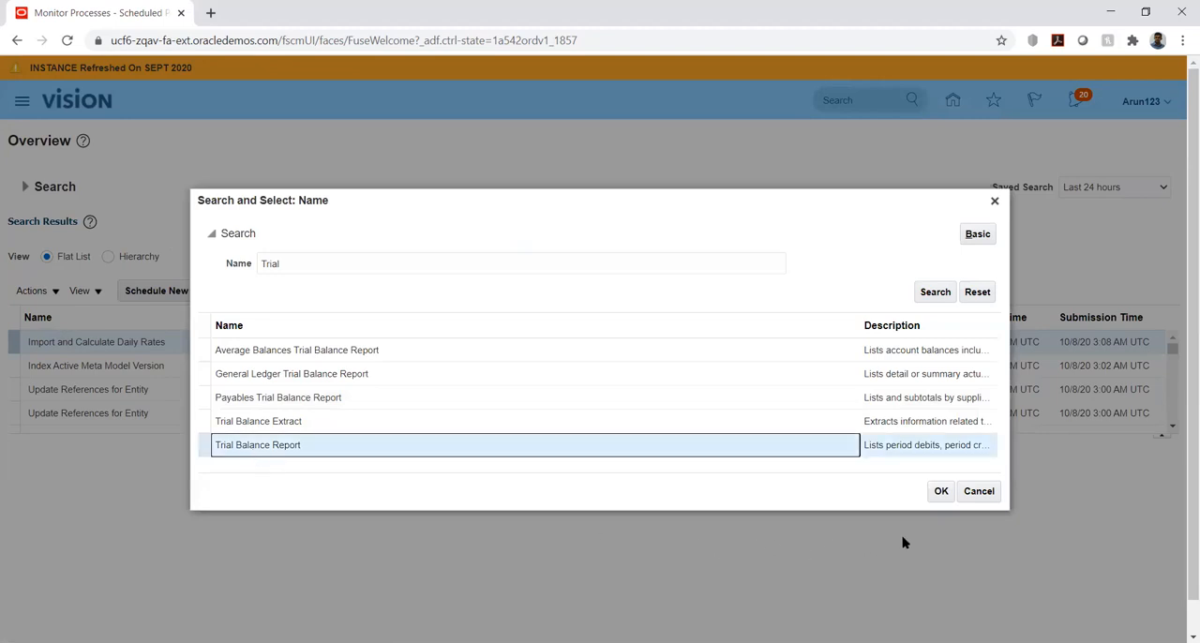
click(941, 492)
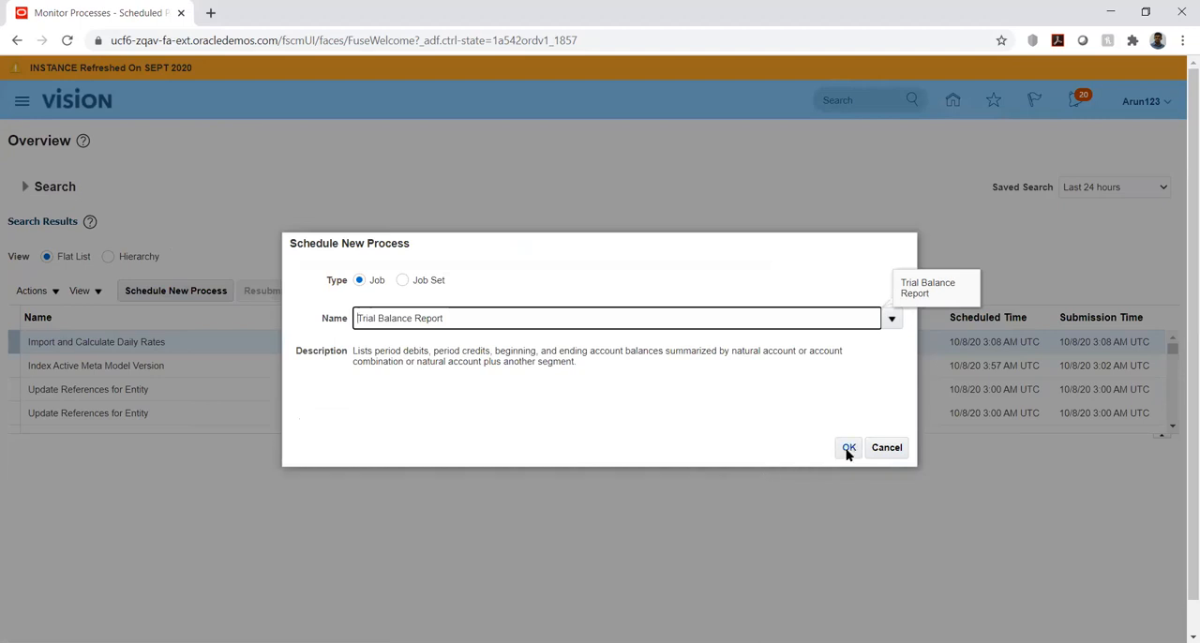
click(848, 448)
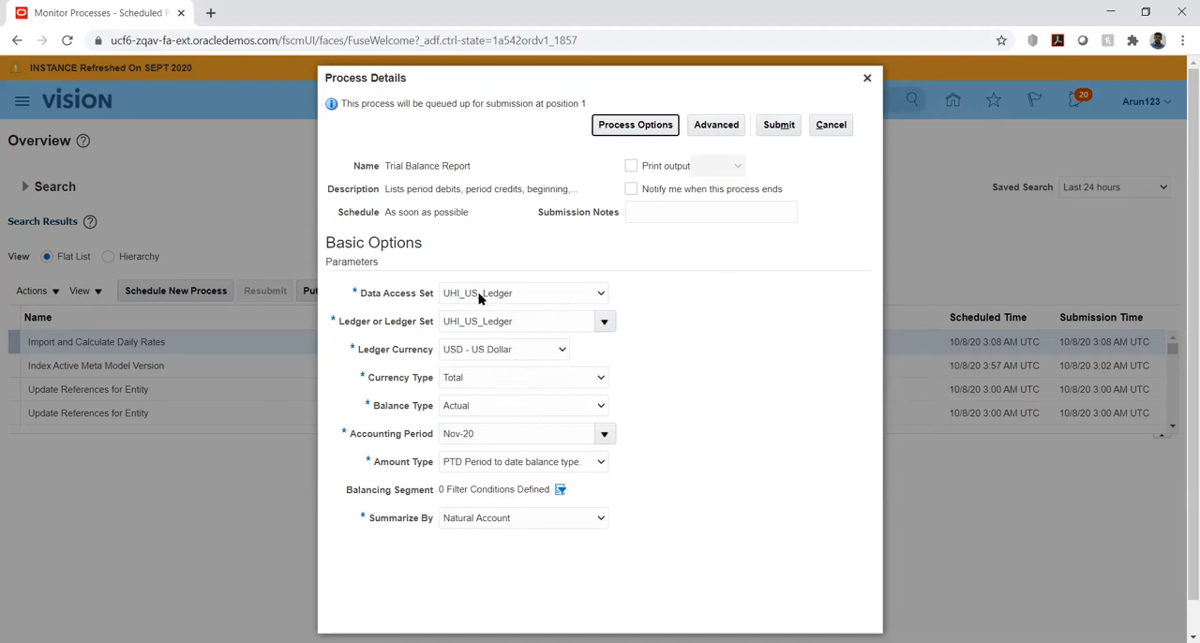
Submit the Trial Balance Report for UHI_US_Ledger, Nov-20, with the PTD amount type and summarized by Natural Account
click(601, 464)
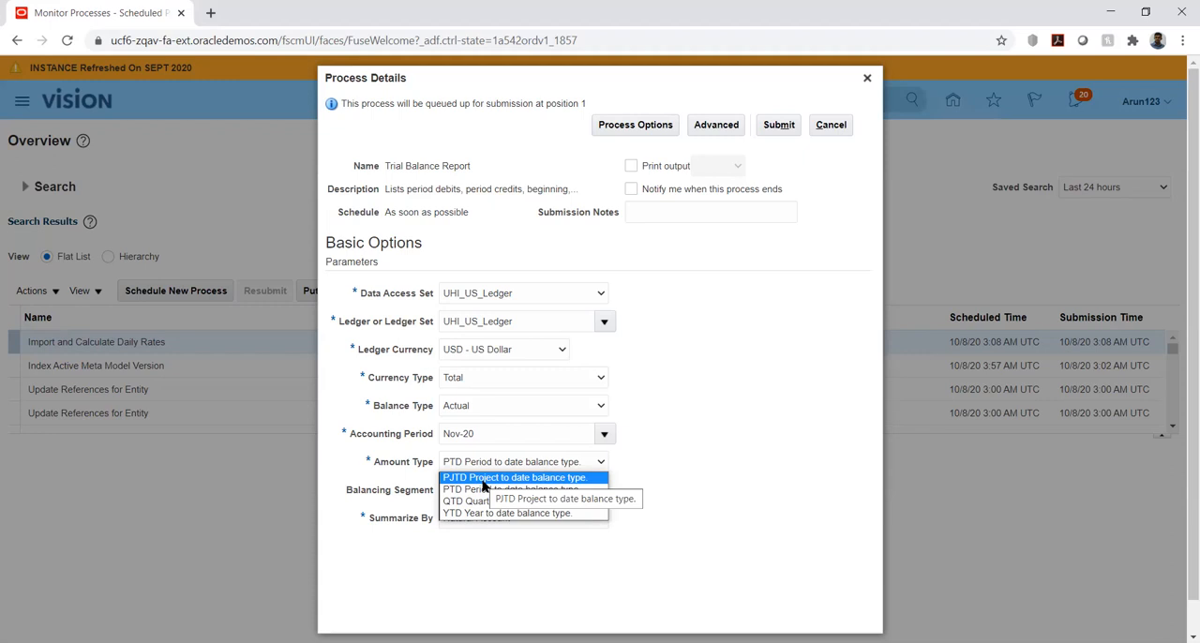
click(485, 490)
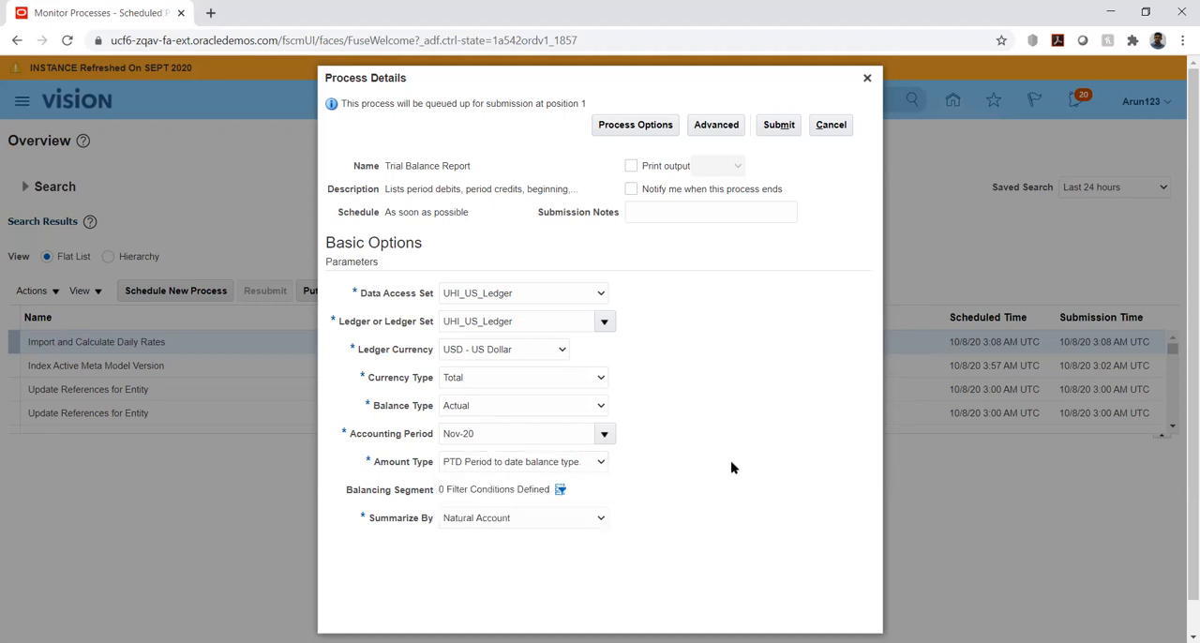
click(586, 524)
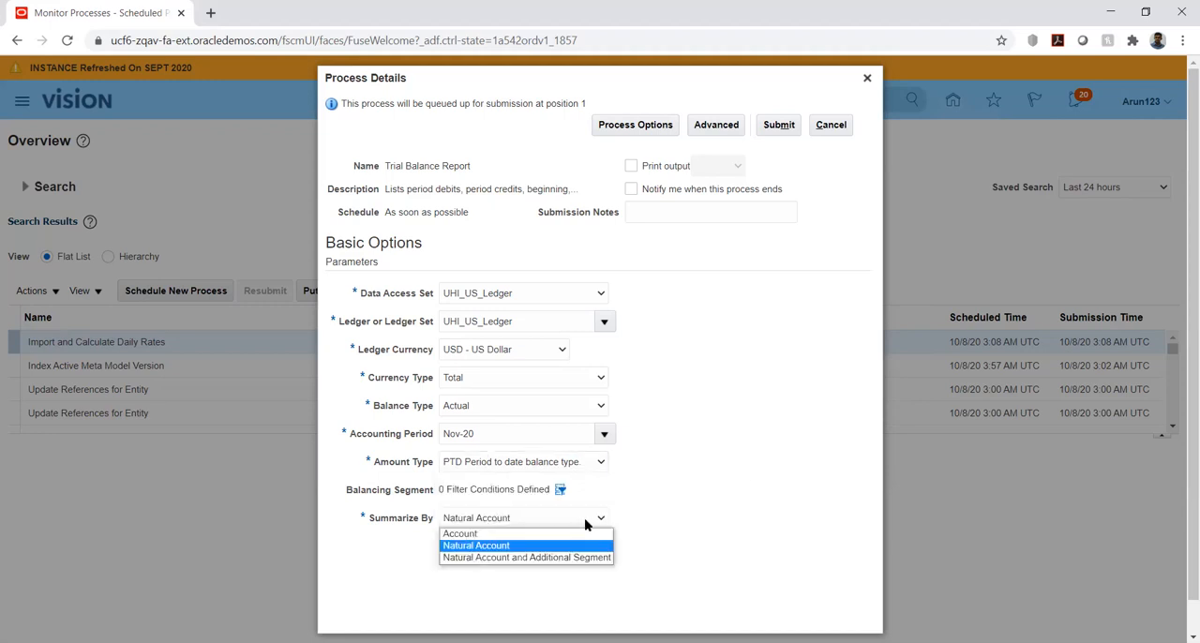
click(688, 506)
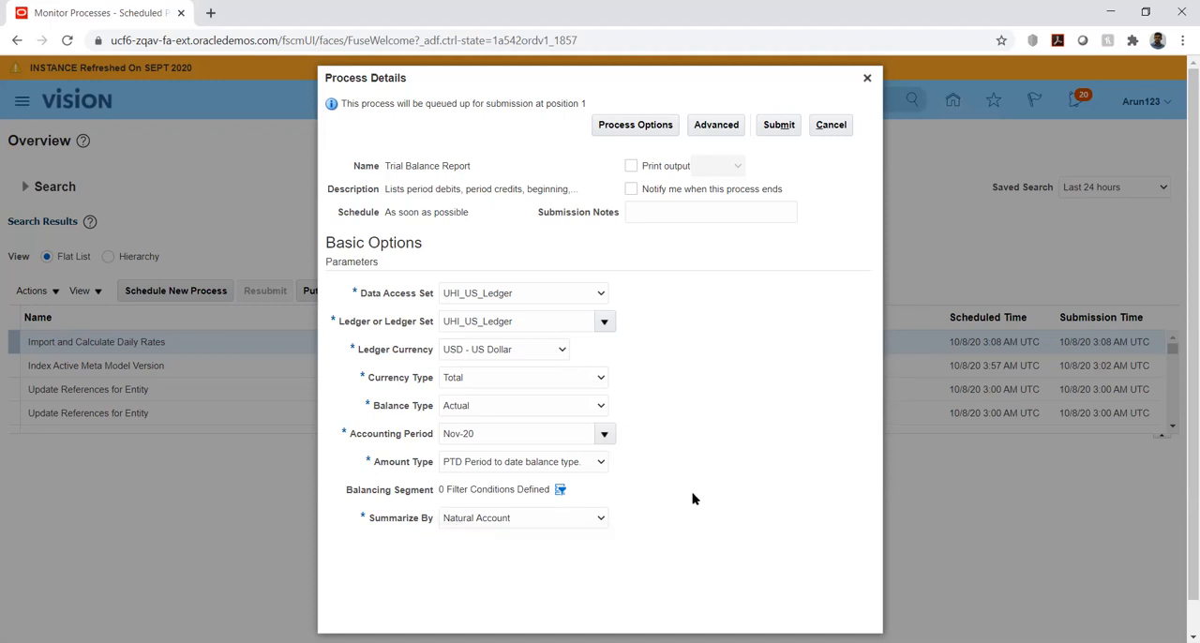
click(563, 521)
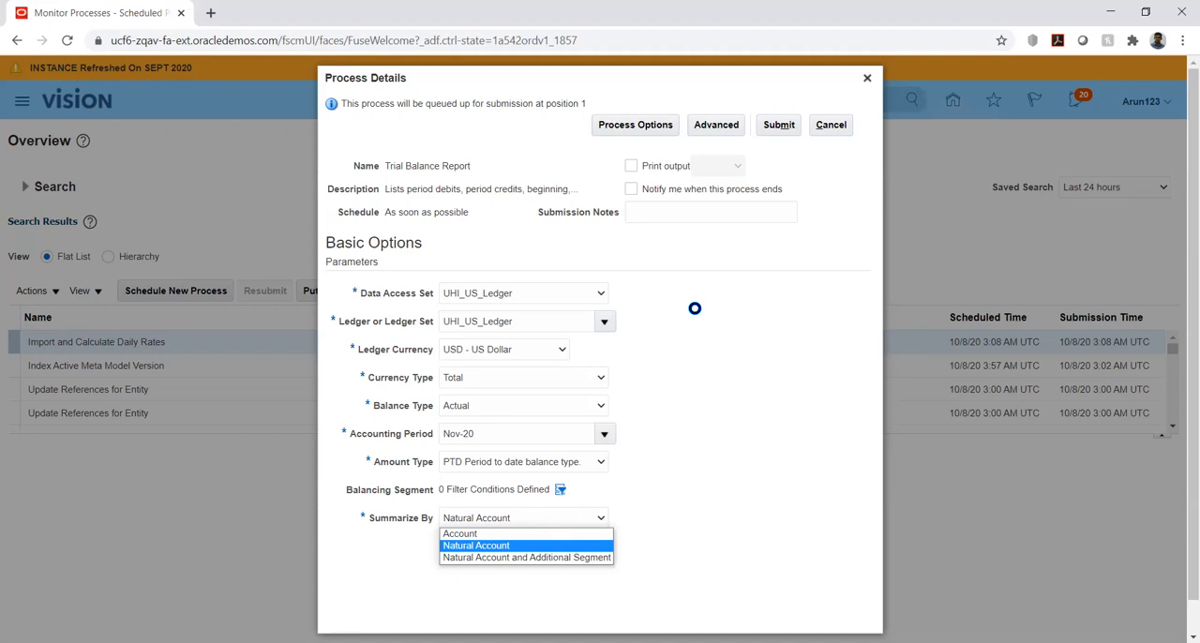
click(692, 310)
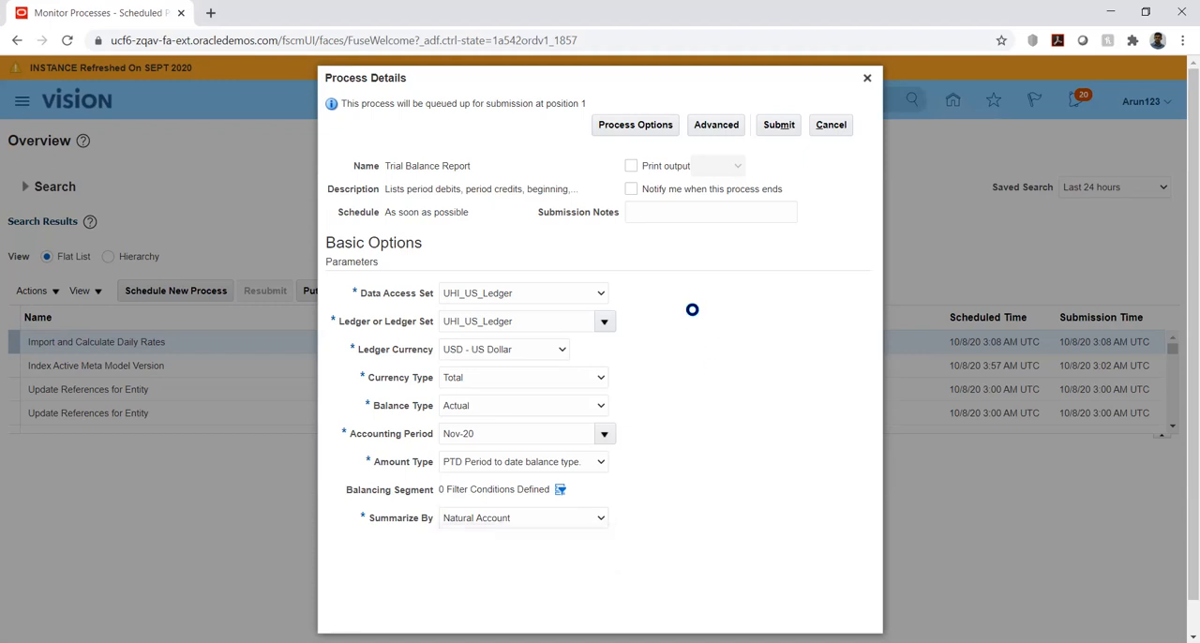
click(777, 124)
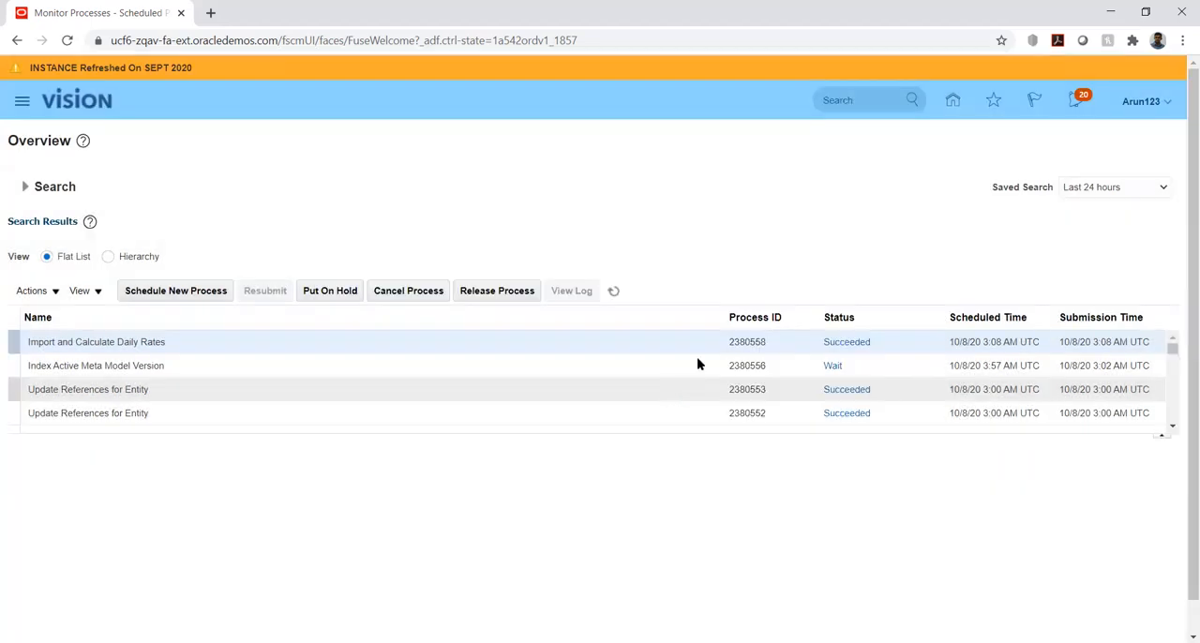
Refresh the process list and display the details and output of the Trial Balance Report run
click(612, 295)
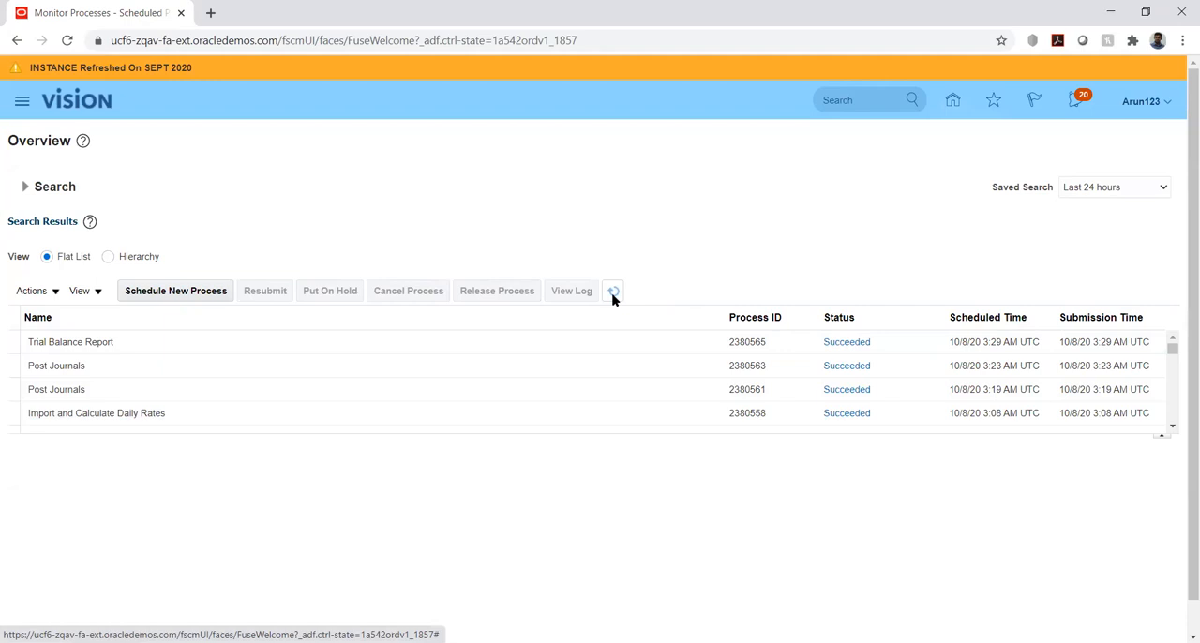
click(444, 341)
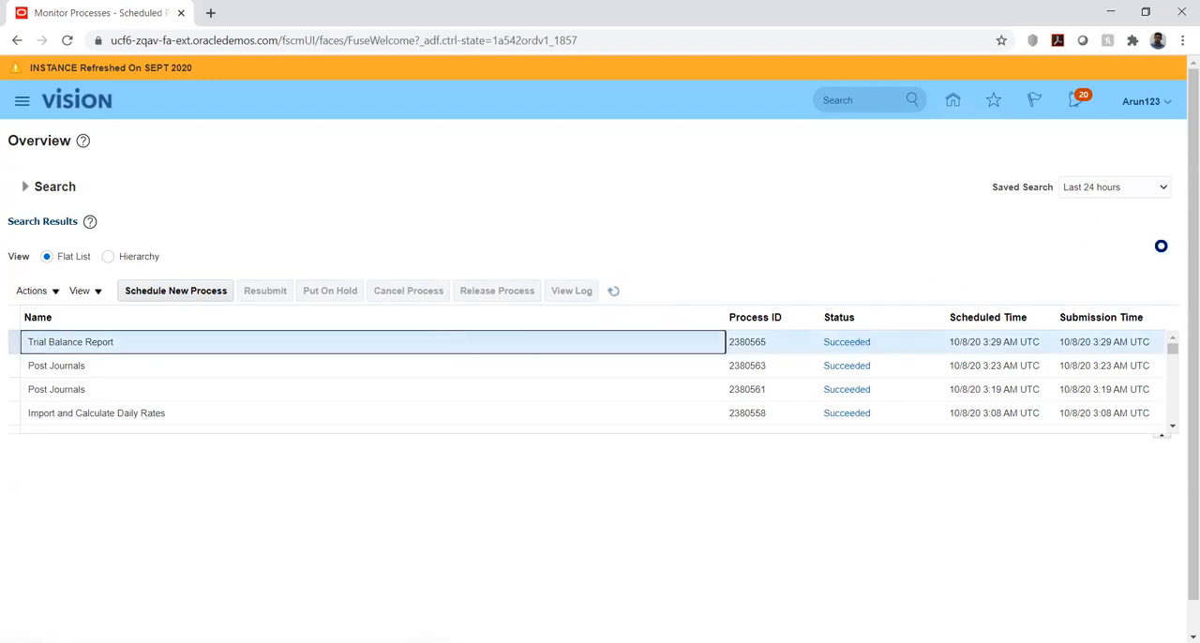
scroll(1151, 251, down, 2)
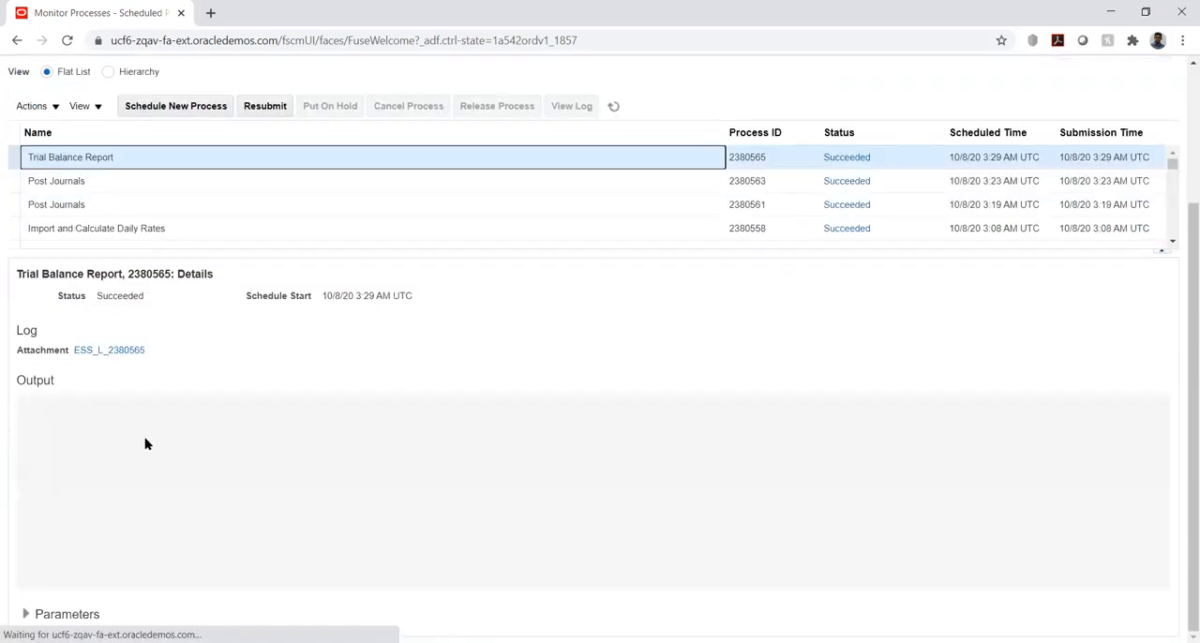
Republish the Trial Balance Report output and open the downloaded PDF
click(266, 457)
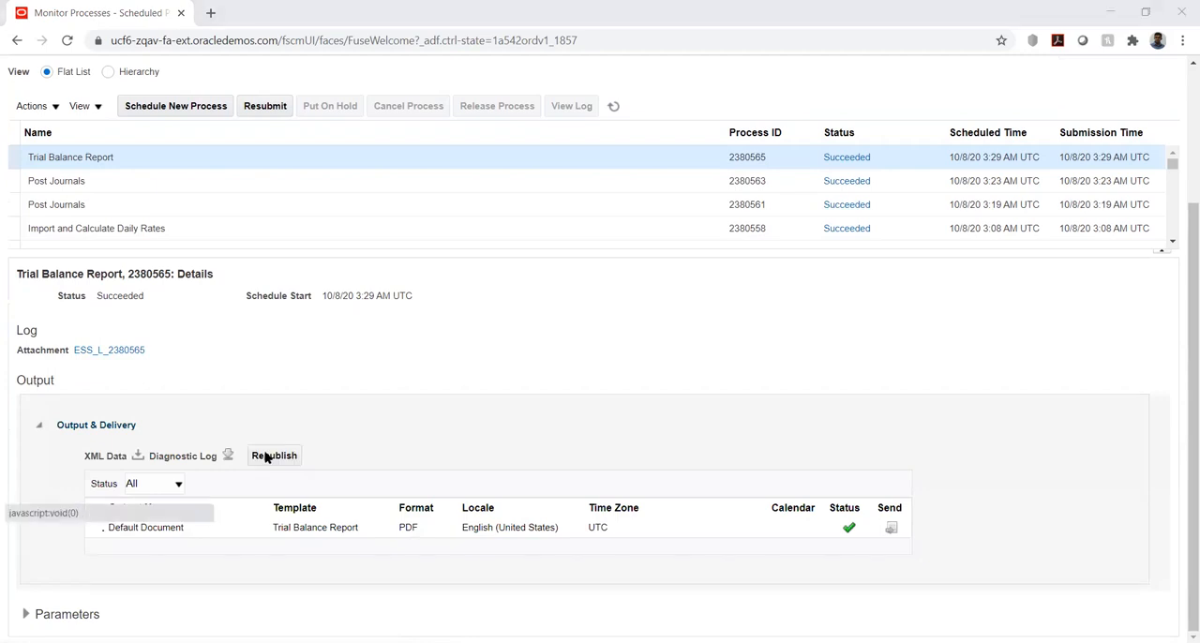
click(265, 456)
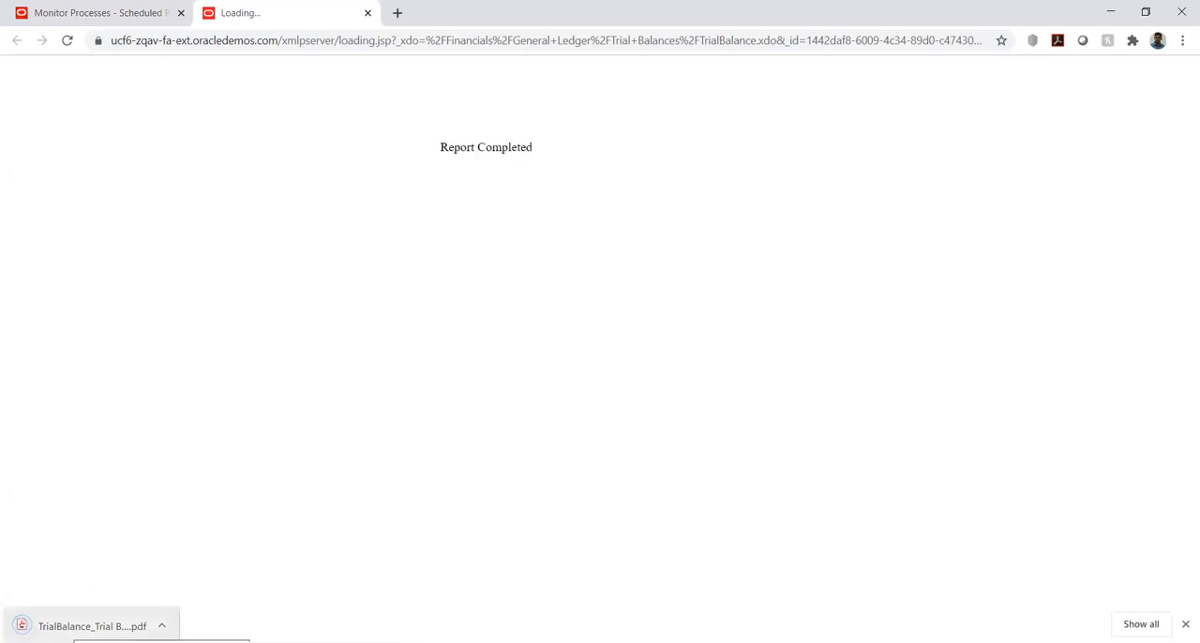
click(92, 625)
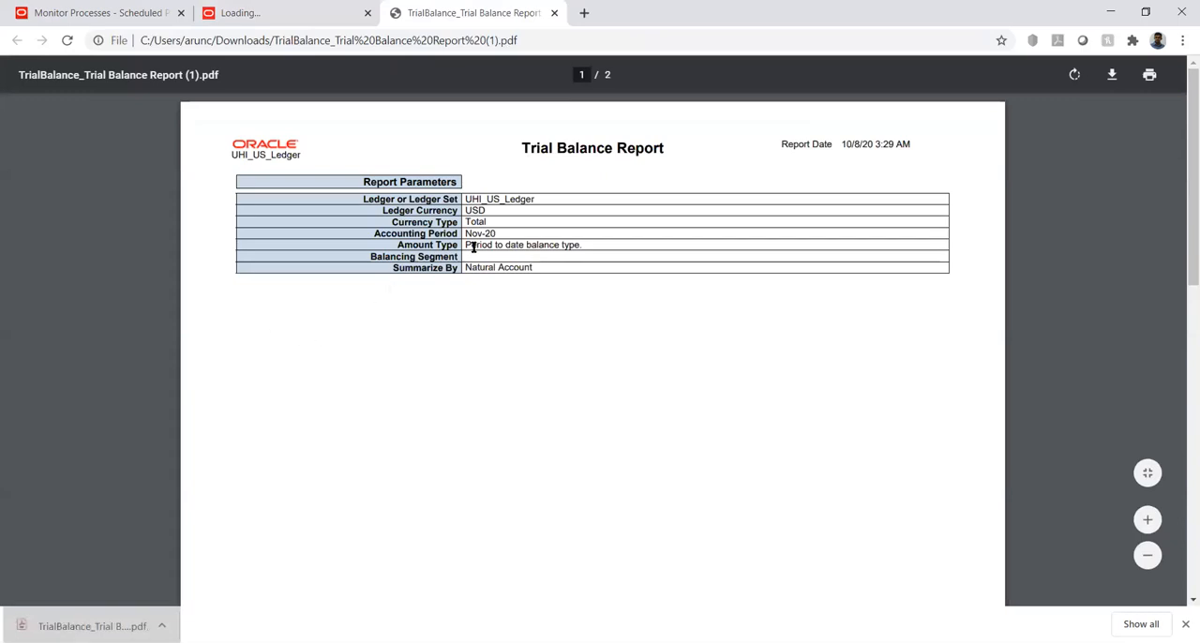
Examine the account balances in the Trial Balance Report, comparing the beginning balances, debits, credits and ending balances with their totals
scroll(460, 284, down, 10)
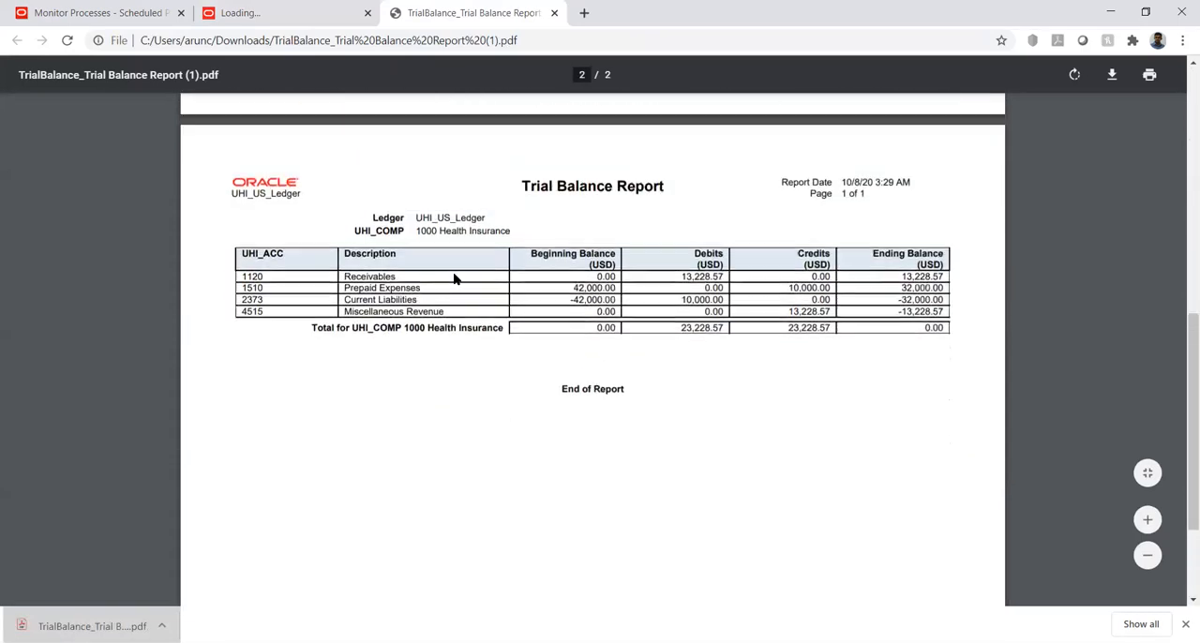
scroll(454, 279, up, 1)
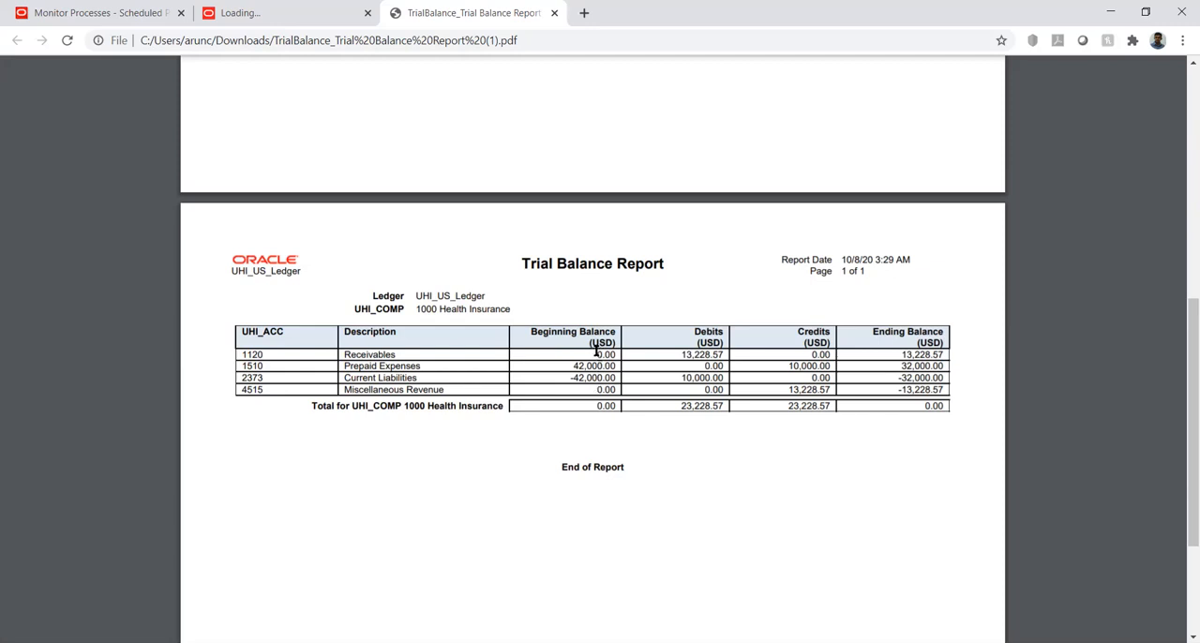
drag(594, 355, 722, 354)
drag(925, 405, 947, 405)
drag(680, 405, 727, 406)
click(754, 418)
scroll(554, 485, down, 2)
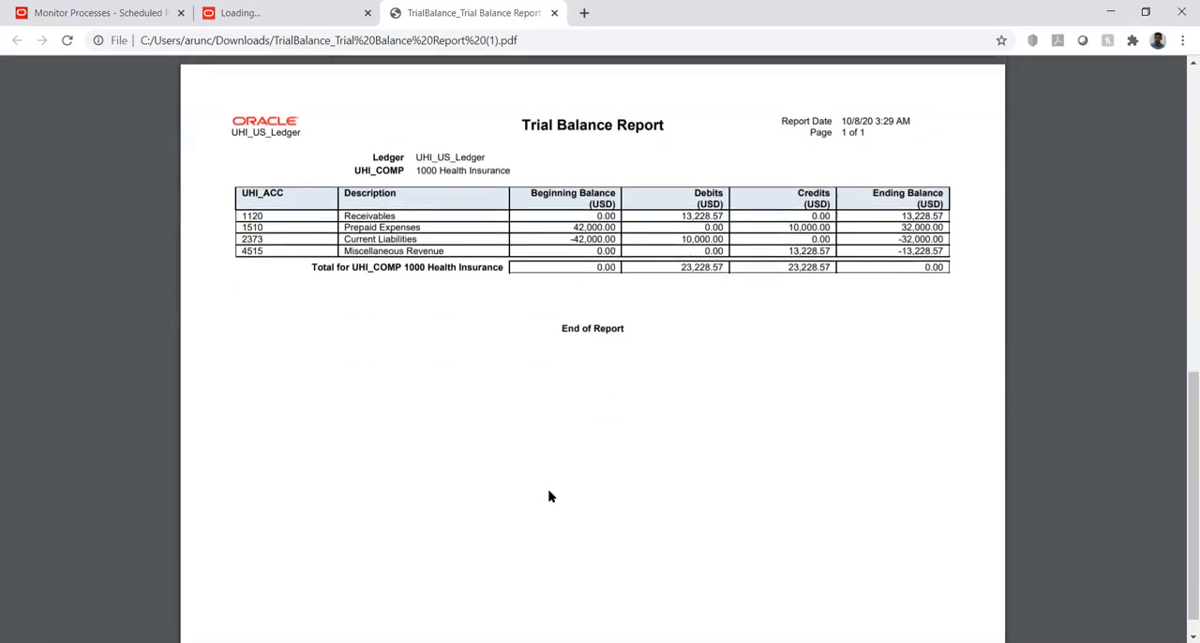
scroll(550, 496, up, 10)
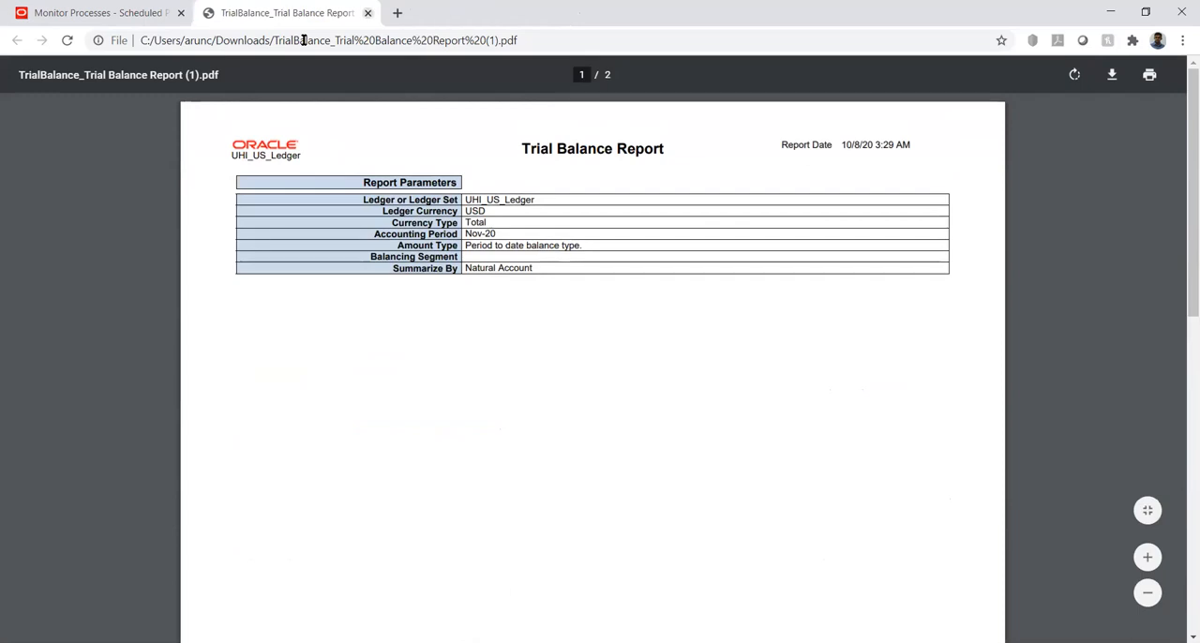
Close the Trial Balance Report PDF and return to the Scheduled Processes overview
key(ctrl+w)
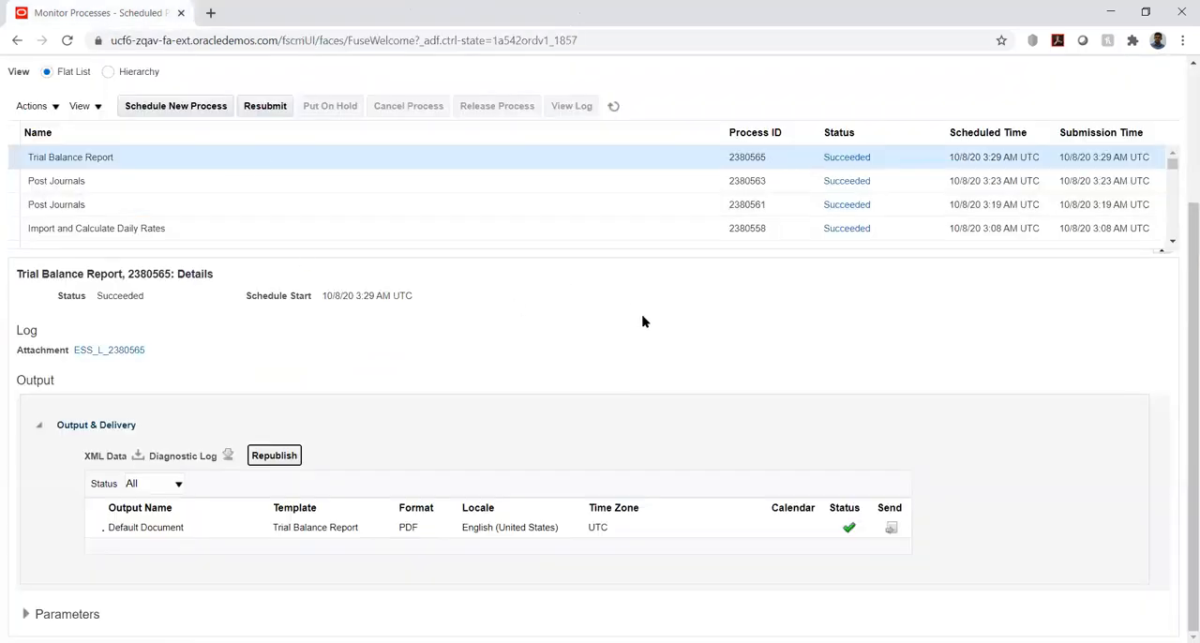
drag(1183, 294, 1182, 128)
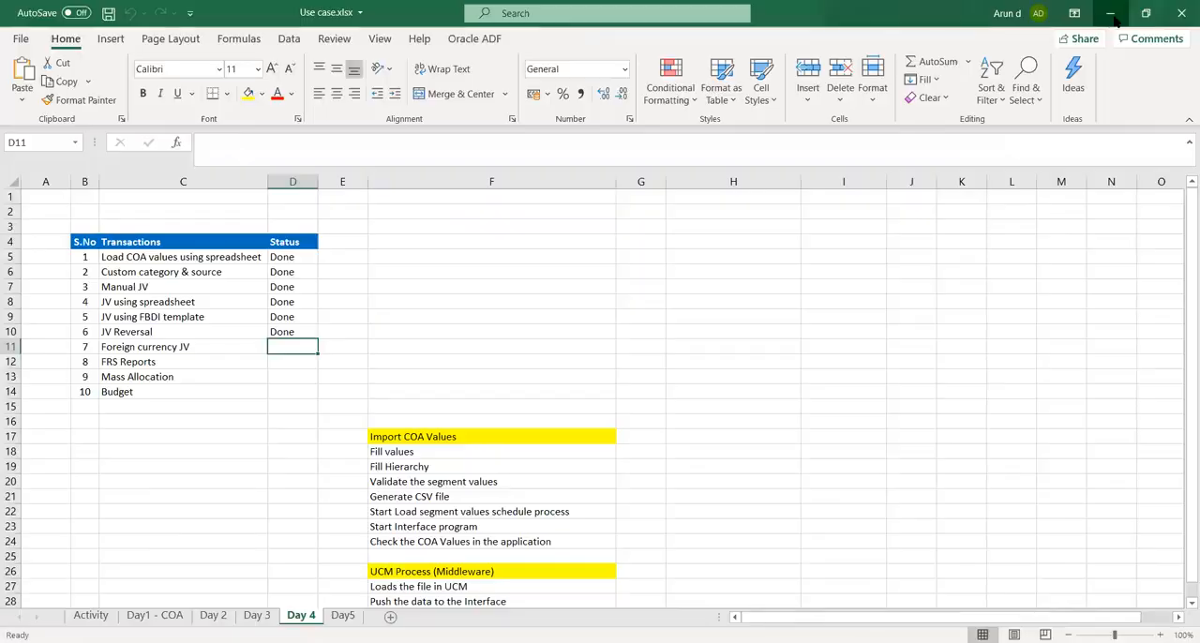
click(1113, 13)
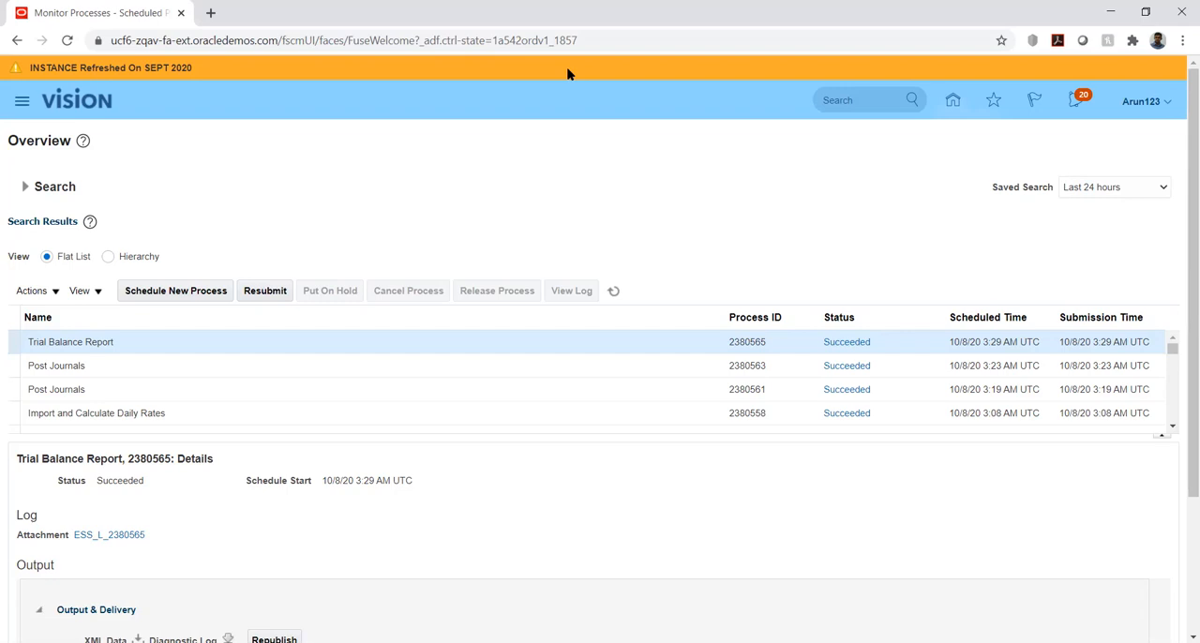
key(alt+Tab)
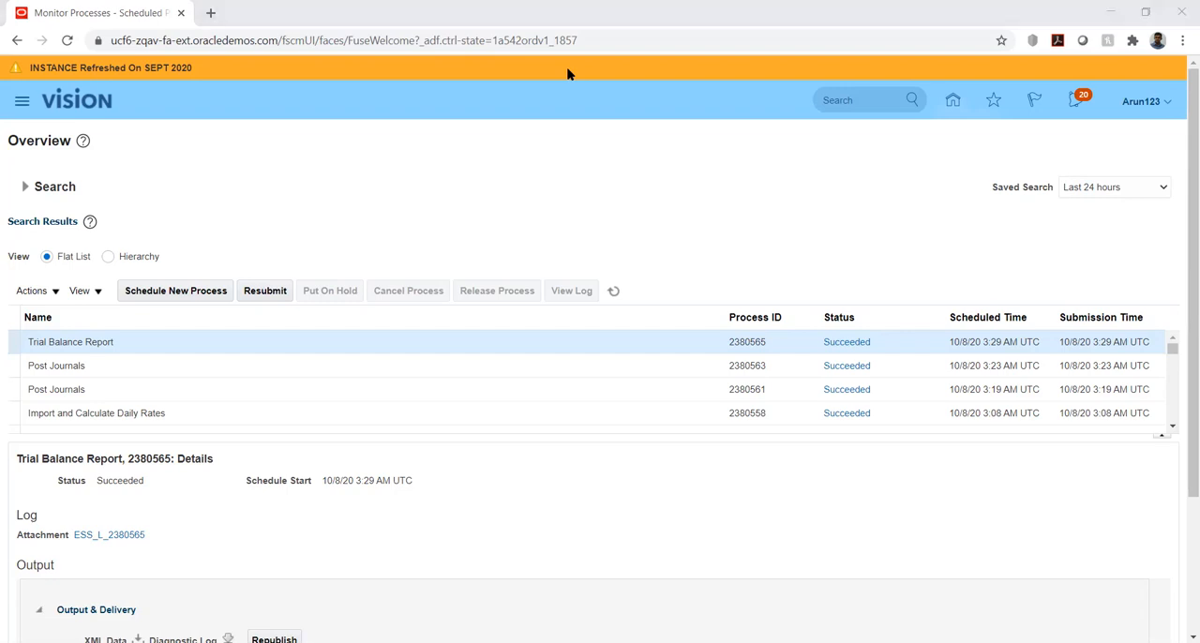